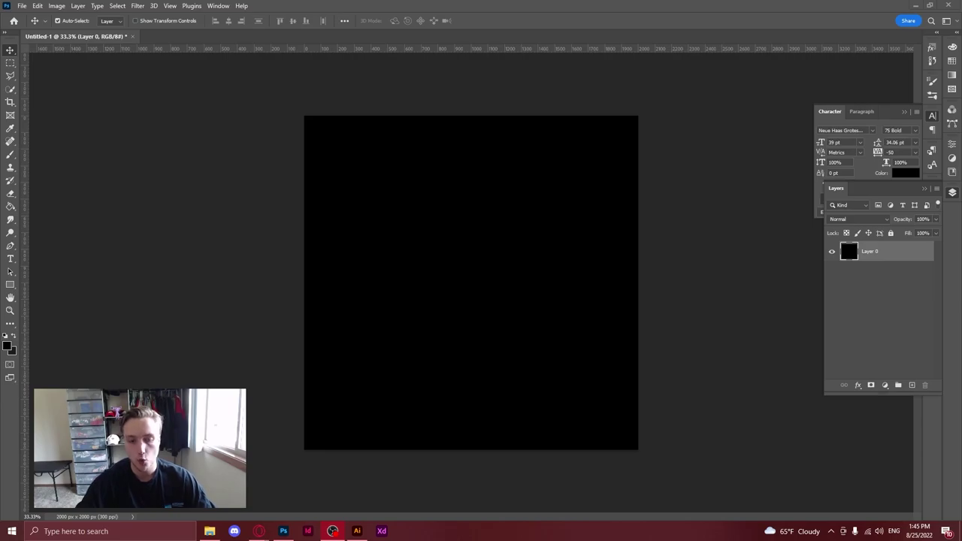
- Scroll the cover inspiration board and open the DIABLO 'POSTERS // ARTWORKS // MERCHS - EPS 999' pin
{"action": "left_click", "coordinate": [258, 532]}
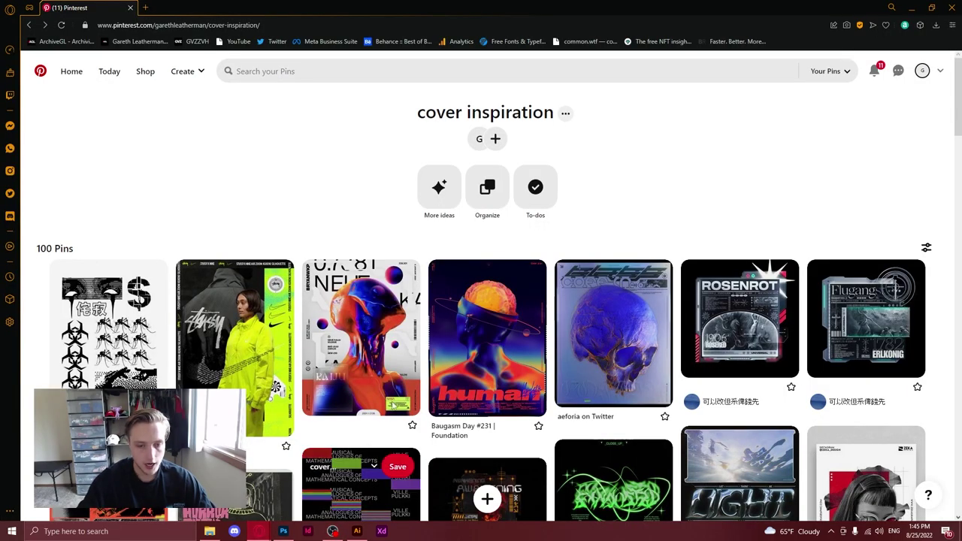
{"action": "scroll", "coordinate": [526, 341], "scroll_direction": "down", "scroll_amount": 1}
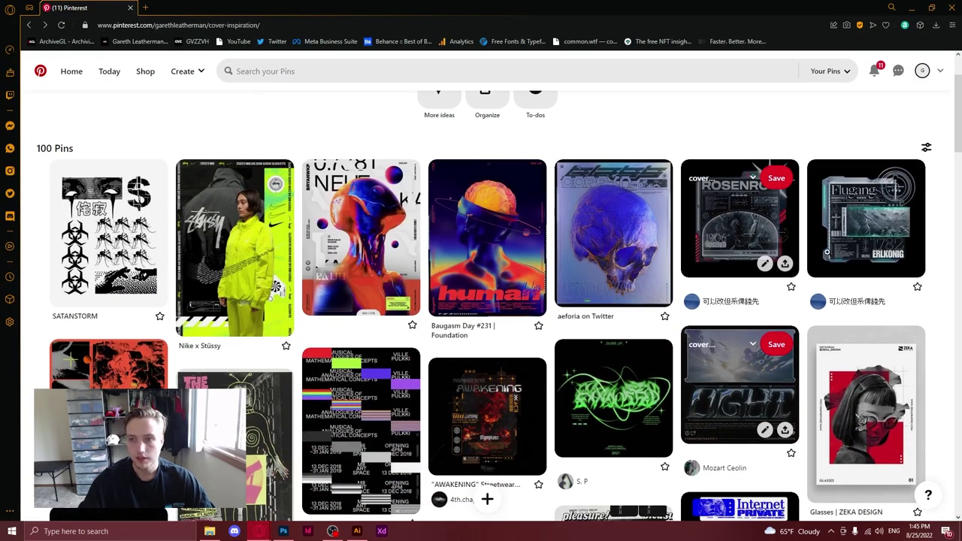
{"action": "scroll", "coordinate": [390, 224], "scroll_direction": "up", "scroll_amount": 1}
{"action": "left_click_drag", "start_coordinate": [415, 112], "coordinate": [599, 125]}
{"action": "left_click", "coordinate": [623, 165]}
{"action": "scroll", "coordinate": [590, 223], "scroll_direction": "down", "scroll_amount": 2}
{"action": "scroll", "coordinate": [590, 222], "scroll_direction": "down", "scroll_amount": 3}
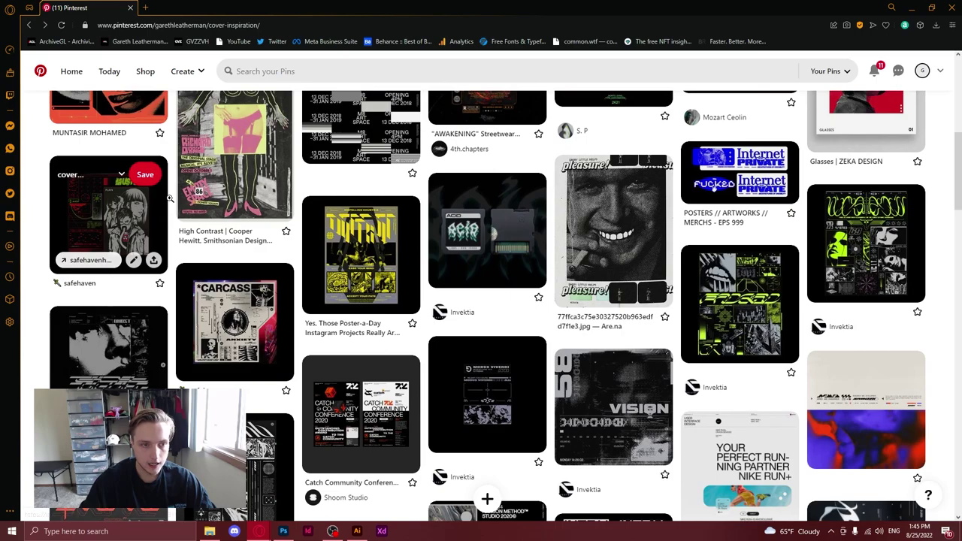
{"action": "scroll", "coordinate": [526, 279], "scroll_direction": "down", "scroll_amount": 2}
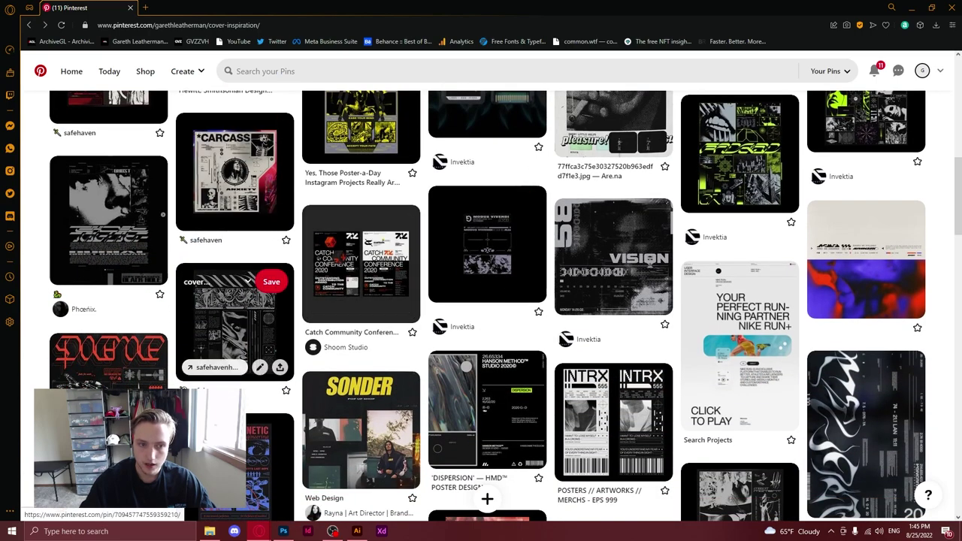
{"action": "scroll", "coordinate": [362, 407], "scroll_direction": "down", "scroll_amount": 1}
{"action": "scroll", "coordinate": [363, 407], "scroll_direction": "down", "scroll_amount": 6}
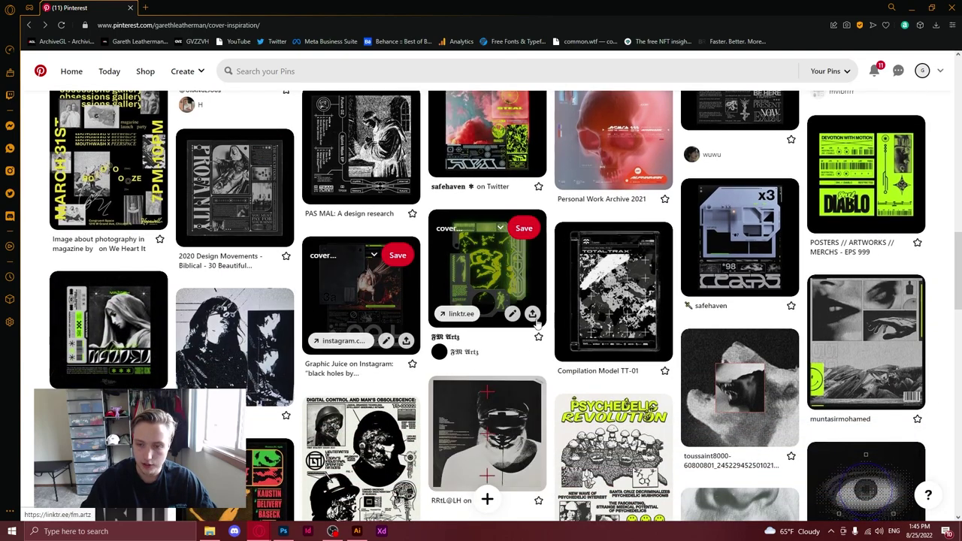
{"action": "scroll", "coordinate": [360, 323], "scroll_direction": "down", "scroll_amount": 4}
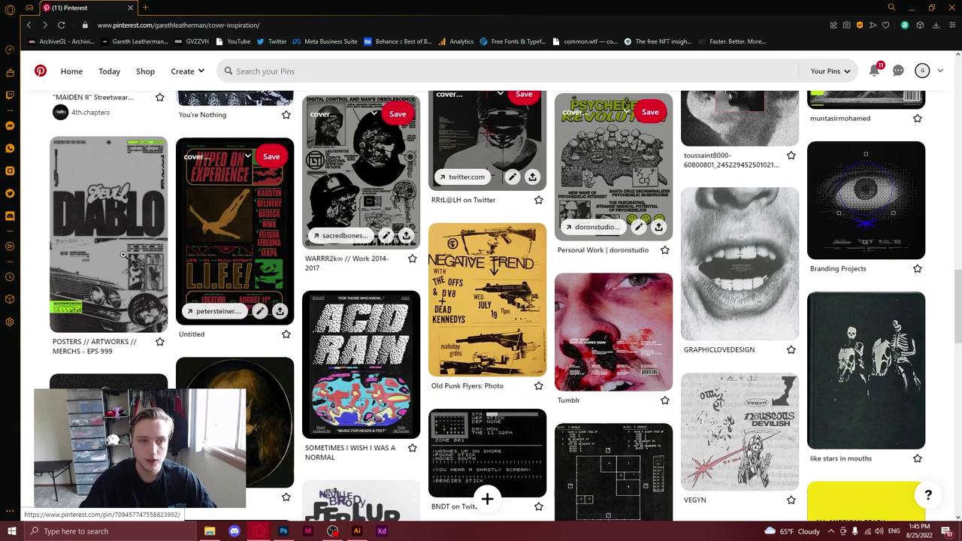
{"action": "left_click", "coordinate": [113, 225]}
{"action": "scroll", "coordinate": [399, 159], "scroll_direction": "down", "scroll_amount": 1}
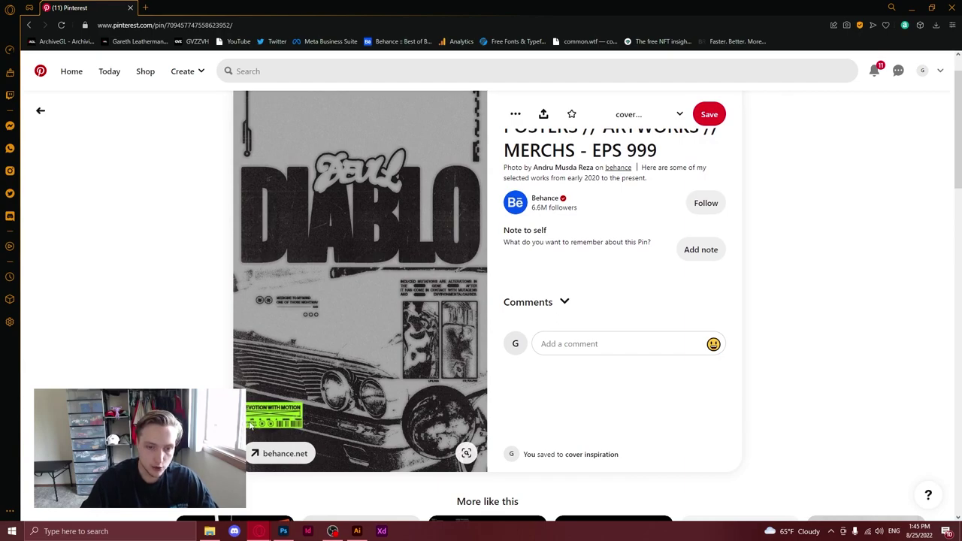
- Scroll down to the related pins and open the CHAOS poster pin
{"action": "scroll", "coordinate": [275, 418], "scroll_direction": "up", "scroll_amount": 1}
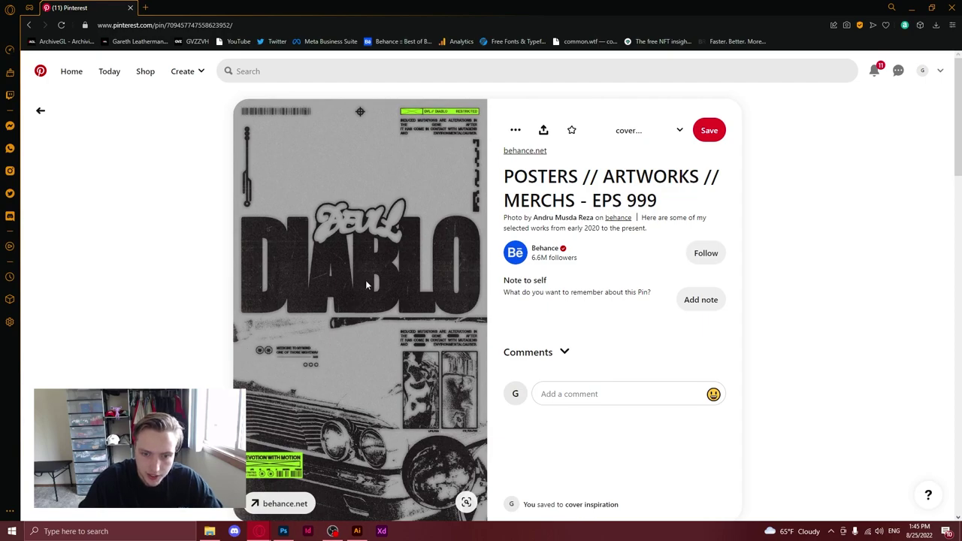
{"action": "scroll", "coordinate": [418, 309], "scroll_direction": "down", "scroll_amount": 3}
{"action": "scroll", "coordinate": [418, 310], "scroll_direction": "down", "scroll_amount": 3}
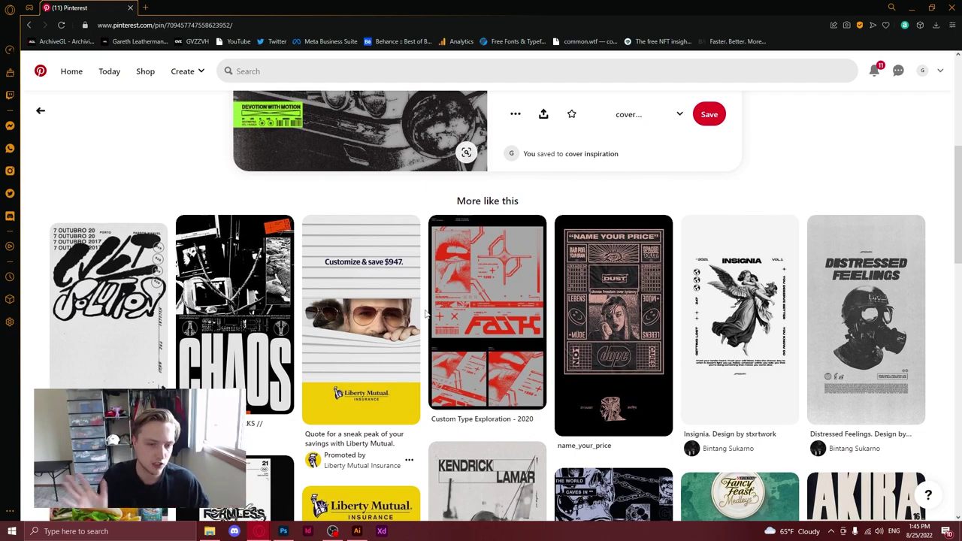
{"action": "left_click", "coordinate": [227, 285]}
- Look over the CHAOS poster pin, then return to the DIABLO pin page
{"action": "scroll", "coordinate": [267, 285], "scroll_direction": "down", "scroll_amount": 2}
{"action": "scroll", "coordinate": [271, 293], "scroll_direction": "up", "scroll_amount": 1}
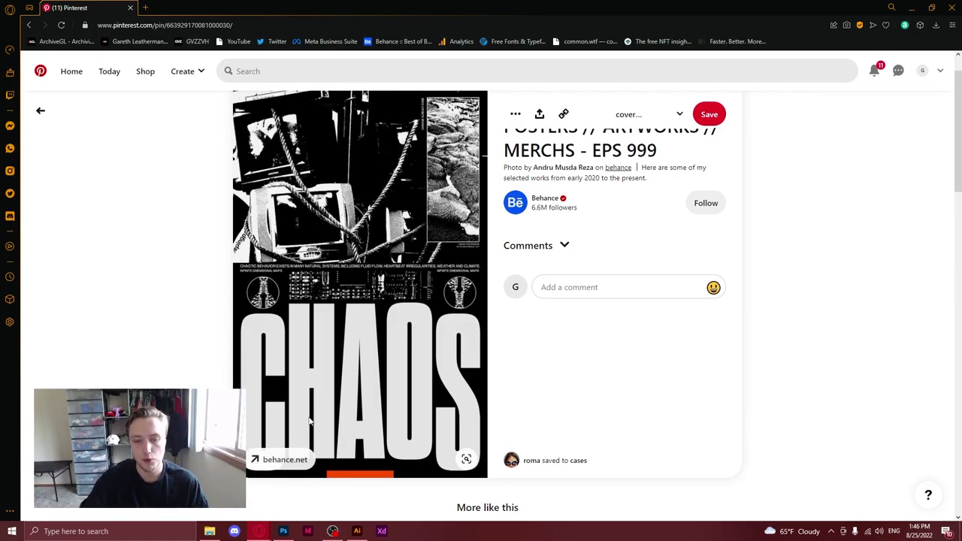
{"action": "scroll", "coordinate": [319, 359], "scroll_direction": "up", "scroll_amount": 1}
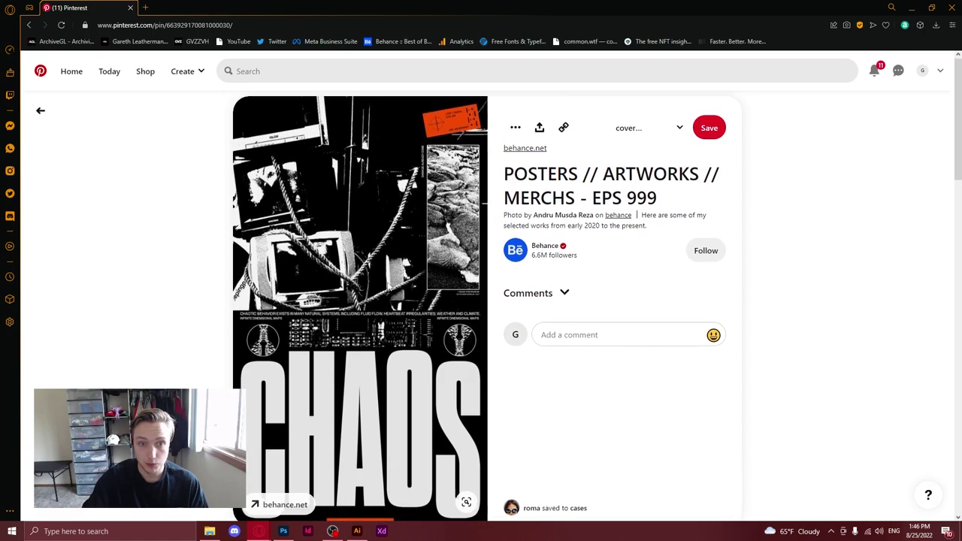
{"action": "scroll", "coordinate": [361, 376], "scroll_direction": "down", "scroll_amount": 2}
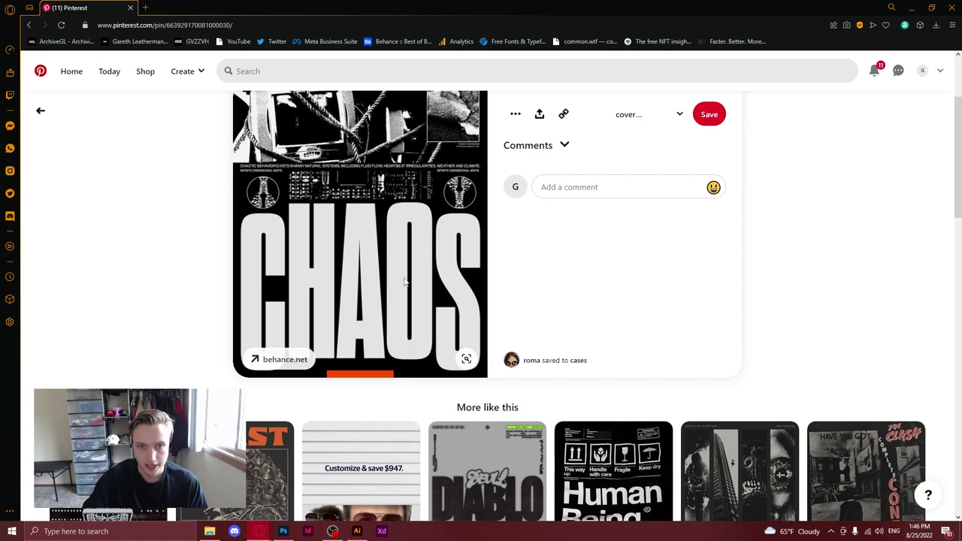
{"action": "scroll", "coordinate": [409, 277], "scroll_direction": "up", "scroll_amount": 2}
{"action": "scroll", "coordinate": [328, 338], "scroll_direction": "down", "scroll_amount": 1}
{"action": "scroll", "coordinate": [328, 337], "scroll_direction": "up", "scroll_amount": 1}
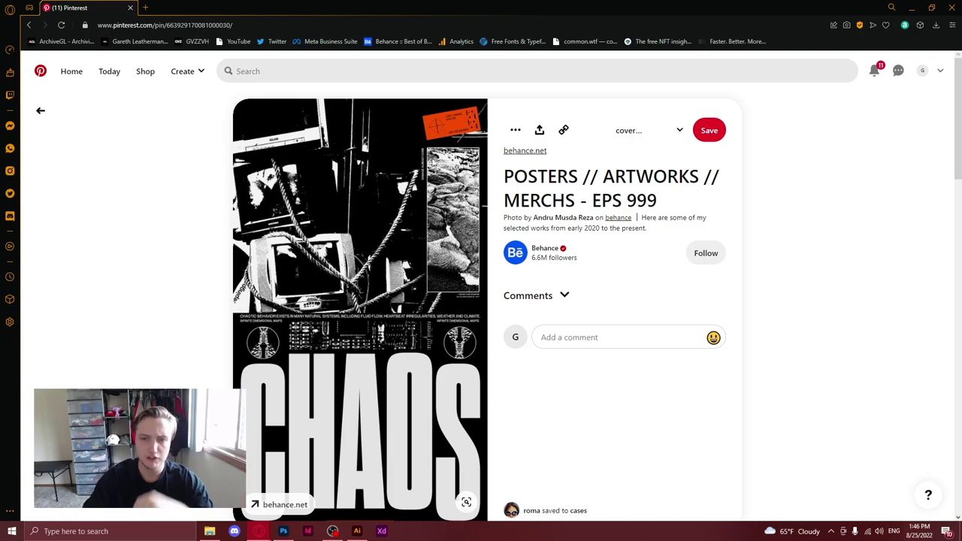
{"action": "left_click", "coordinate": [40, 110]}
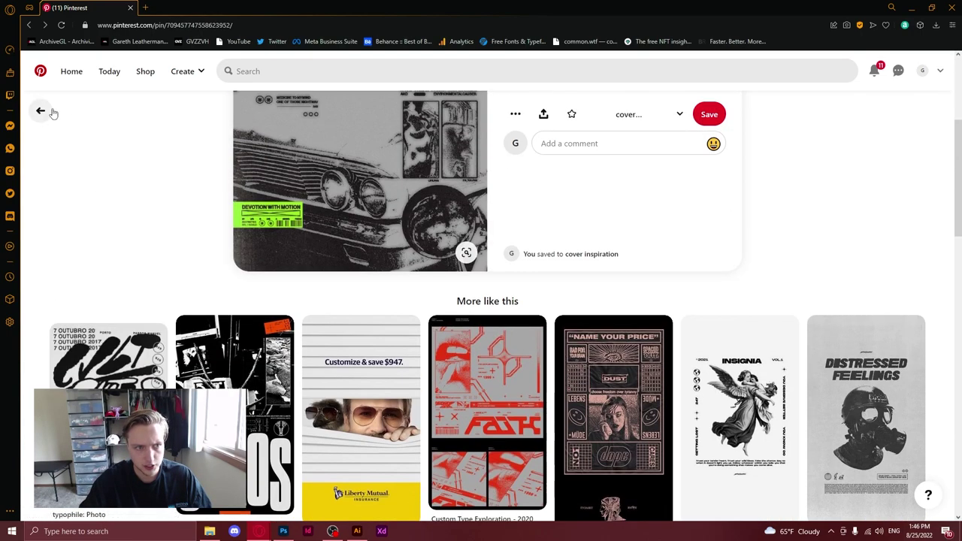
- Go back to the cover inspiration board, scroll down through its poster pins and back to the top
{"action": "left_click", "coordinate": [40, 110]}
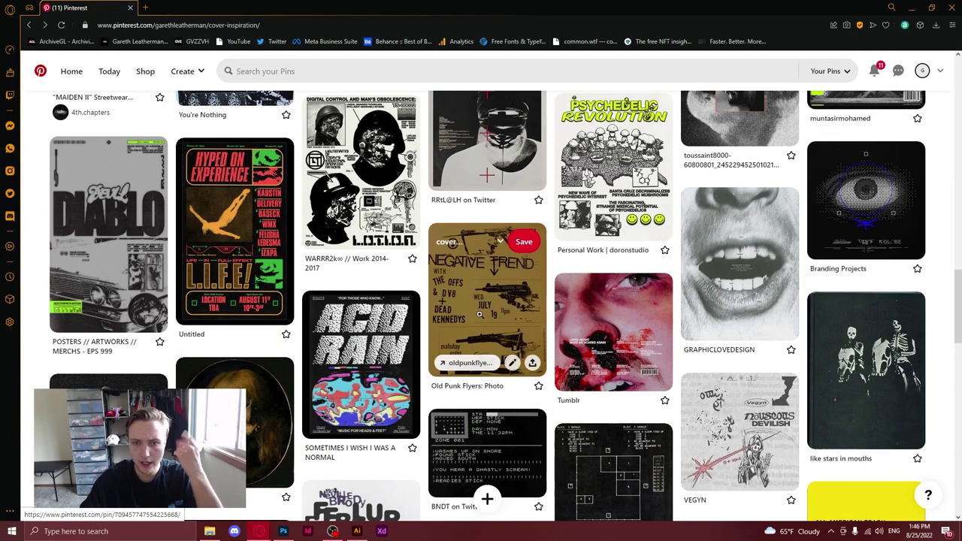
{"action": "scroll", "coordinate": [489, 373], "scroll_direction": "down", "scroll_amount": 2}
{"action": "scroll", "coordinate": [489, 373], "scroll_direction": "down", "scroll_amount": 4}
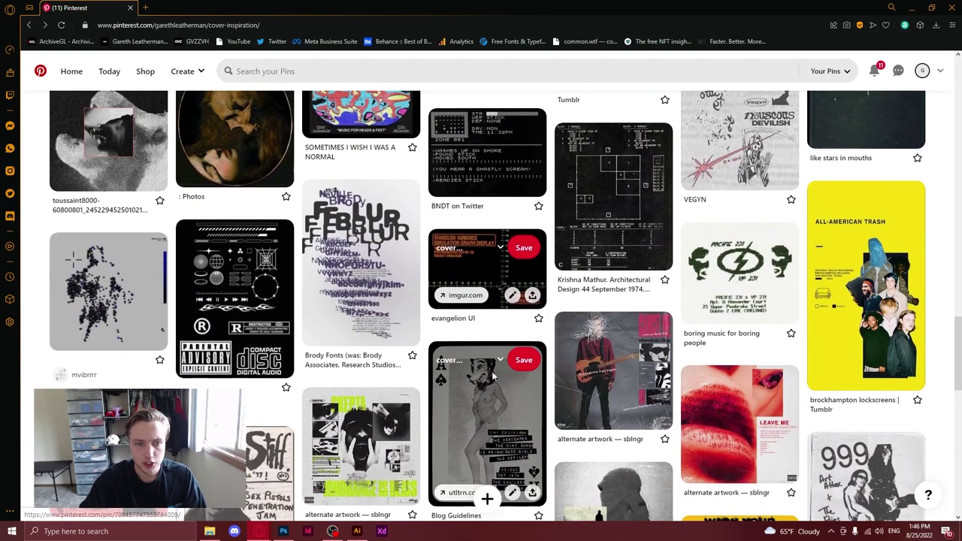
{"action": "scroll", "coordinate": [493, 376], "scroll_direction": "down", "scroll_amount": 5}
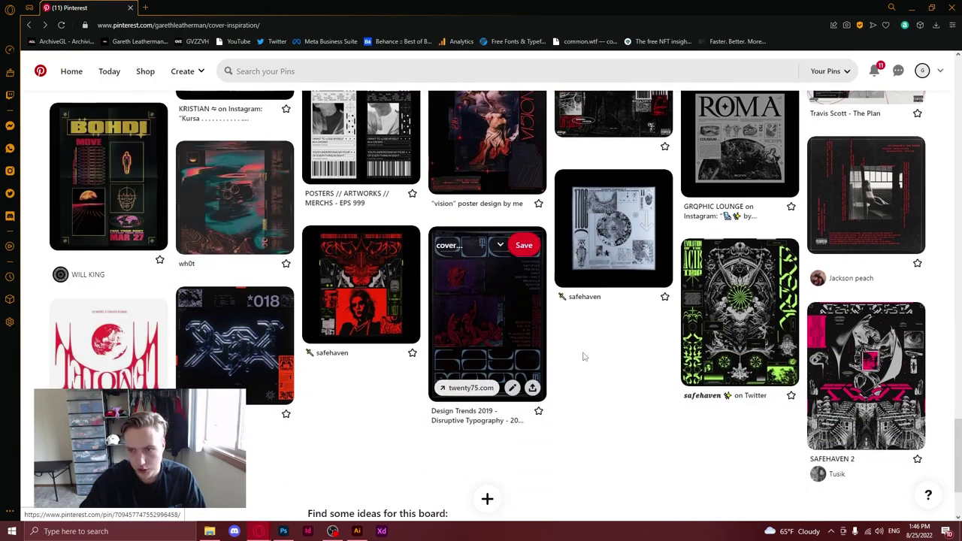
{"action": "scroll", "coordinate": [823, 367], "scroll_direction": "down", "scroll_amount": 2}
{"action": "scroll", "coordinate": [823, 367], "scroll_direction": "up", "scroll_amount": 7}
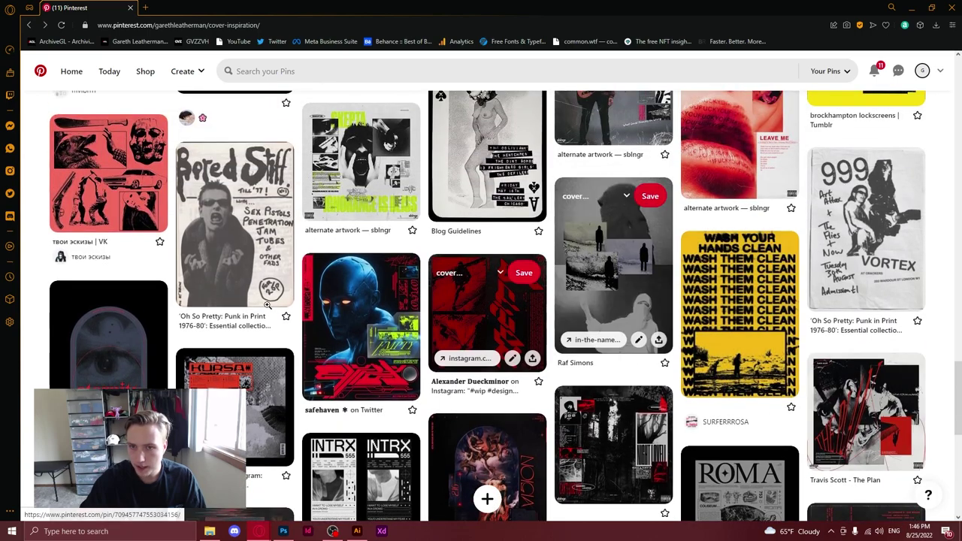
{"action": "scroll", "coordinate": [520, 412], "scroll_direction": "up", "scroll_amount": 2}
{"action": "scroll", "coordinate": [520, 411], "scroll_direction": "up", "scroll_amount": 1}
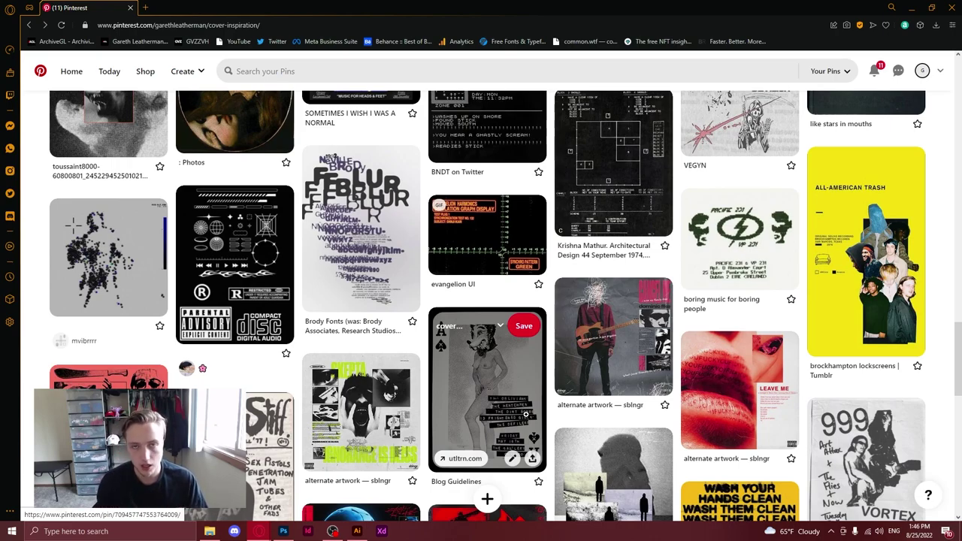
{"action": "scroll", "coordinate": [577, 302], "scroll_direction": "up", "scroll_amount": 5}
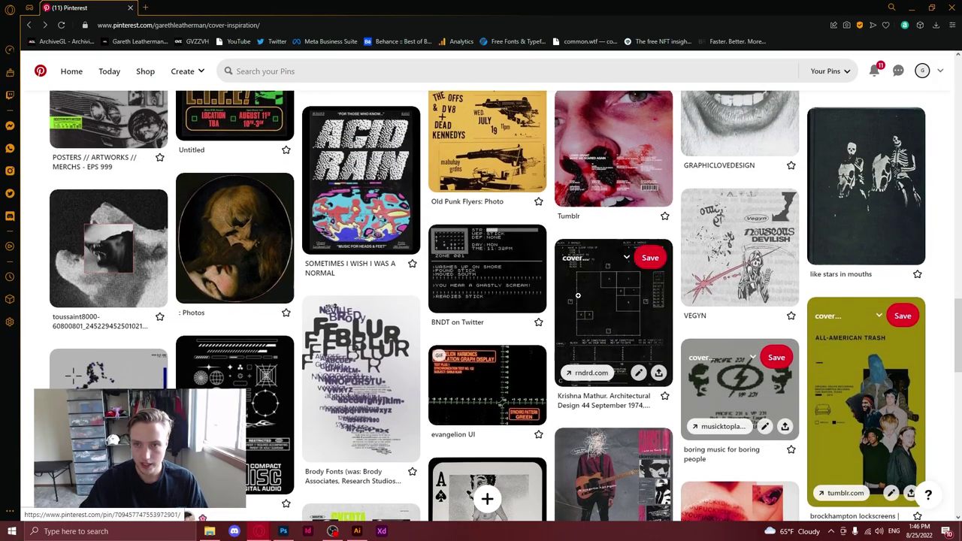
{"action": "scroll", "coordinate": [577, 302], "scroll_direction": "up", "scroll_amount": 5}
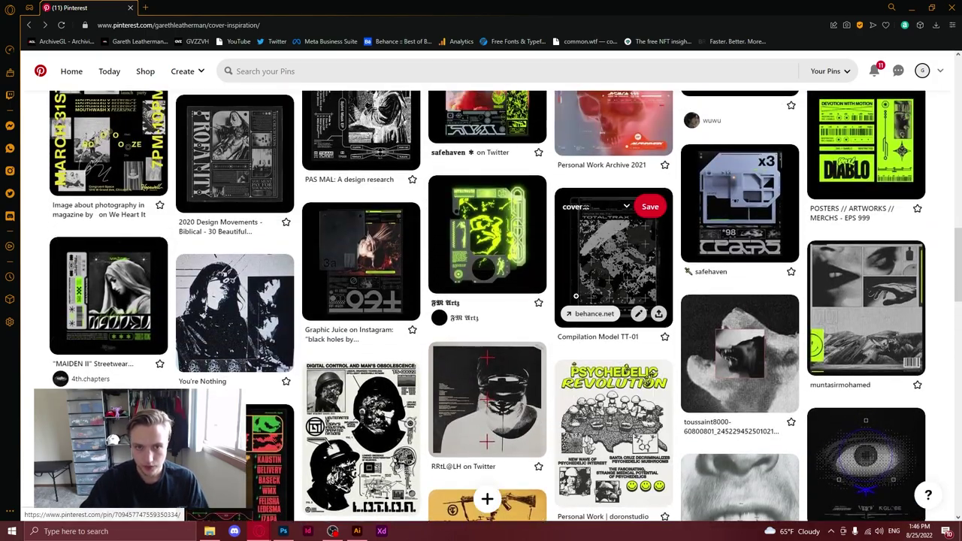
{"action": "scroll", "coordinate": [563, 308], "scroll_direction": "up", "scroll_amount": 4}
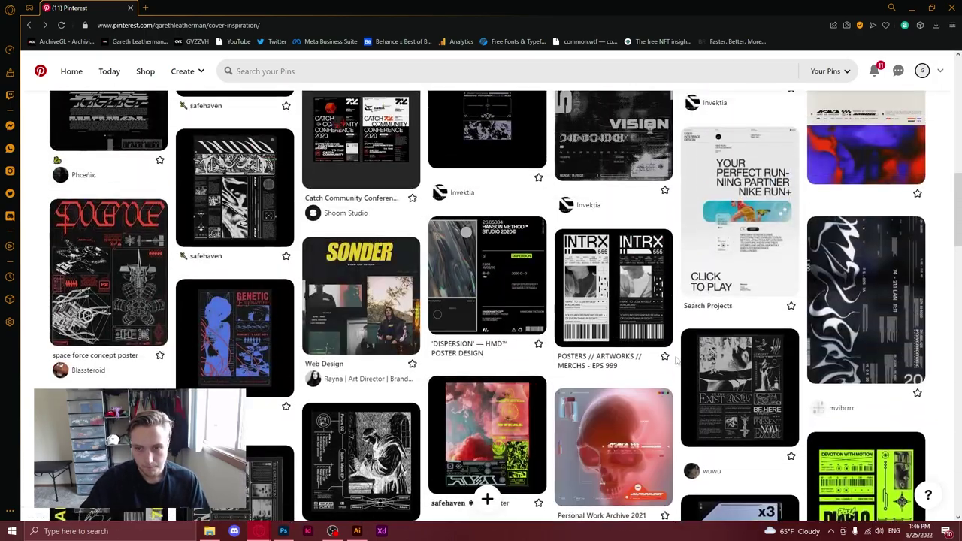
{"action": "scroll", "coordinate": [617, 391], "scroll_direction": "up", "scroll_amount": 2}
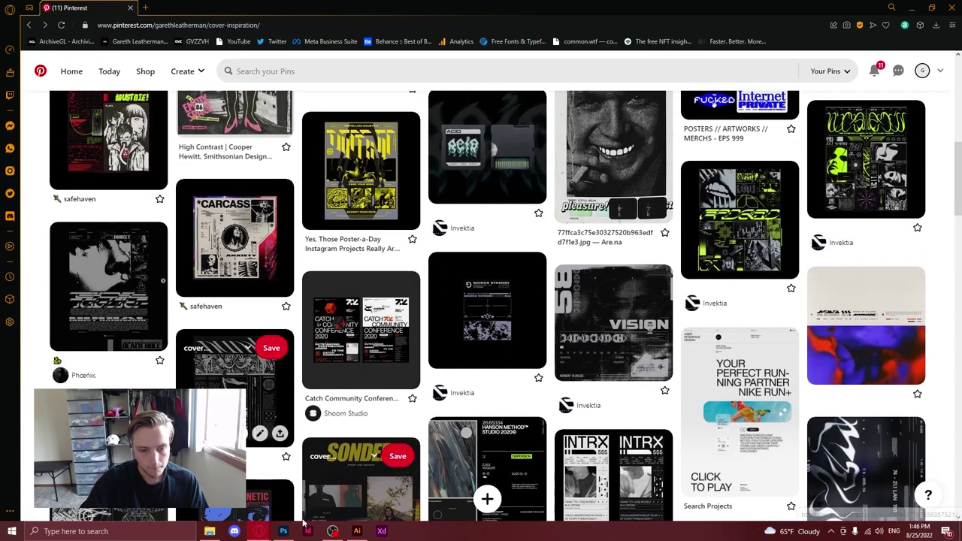
- Back in Photoshop, set the foreground colour to white (ffffff) and pick the Rectangle tool
{"action": "mouse_move", "coordinate": [283, 531]}
{"action": "left_click", "coordinate": [290, 485]}
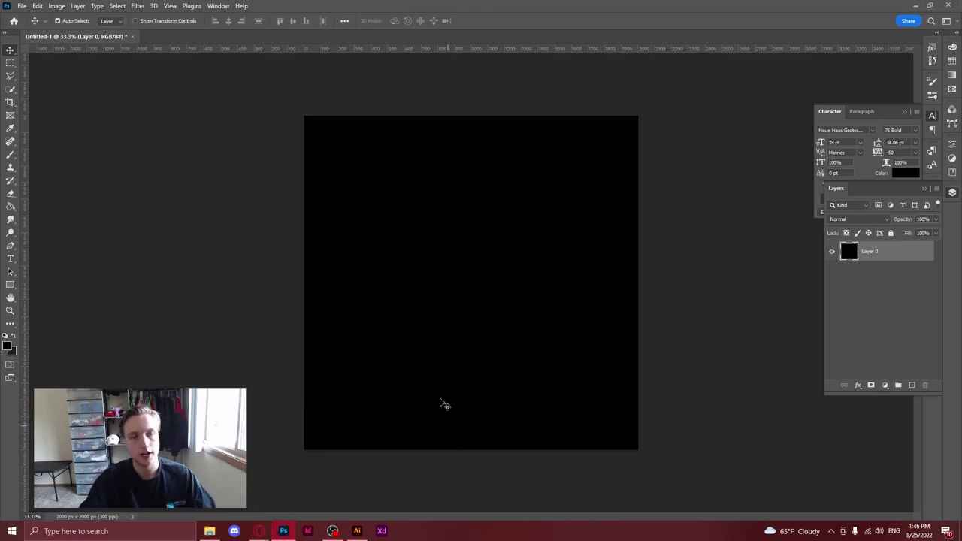
{"action": "left_click", "coordinate": [8, 343]}
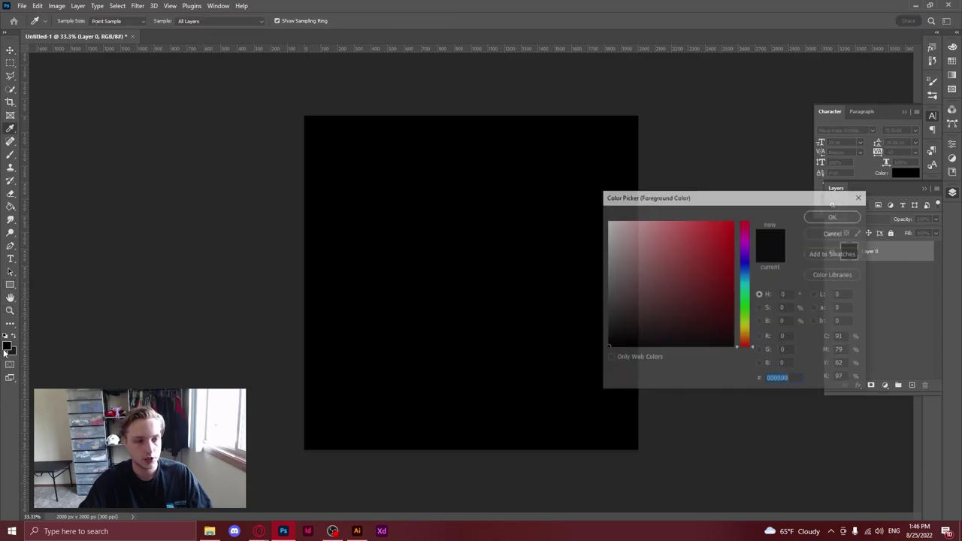
{"action": "type", "text": "ffffff"}
{"action": "left_click", "coordinate": [843, 216]}
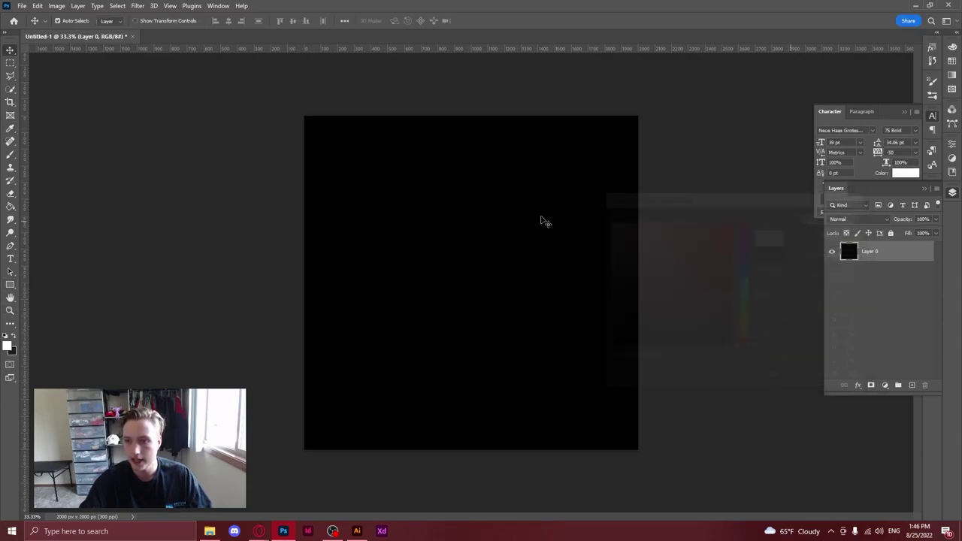
{"action": "left_click", "coordinate": [11, 285]}
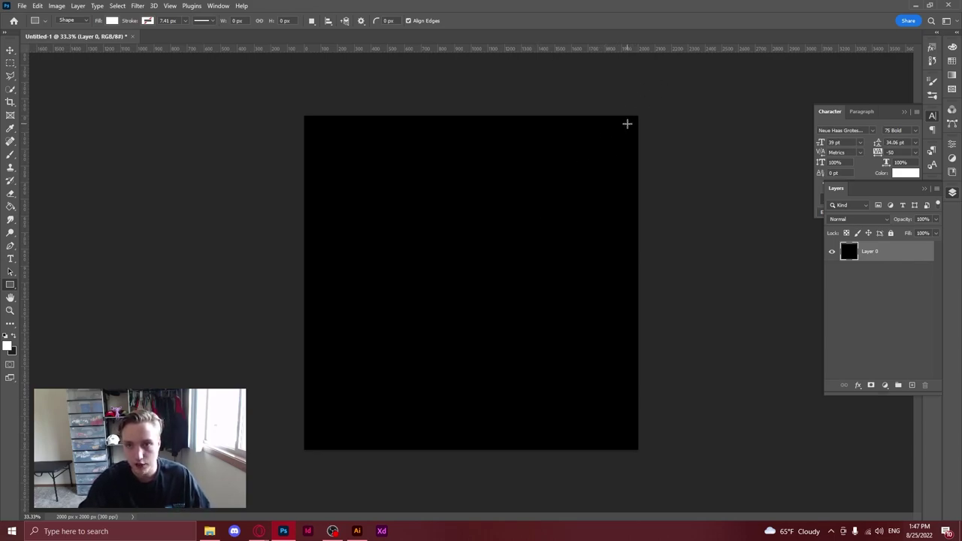
- Draw a tall white rectangle down the canvas's right side and nudge it into place
{"action": "left_click_drag", "start_coordinate": [627, 123], "coordinate": [524, 439]}
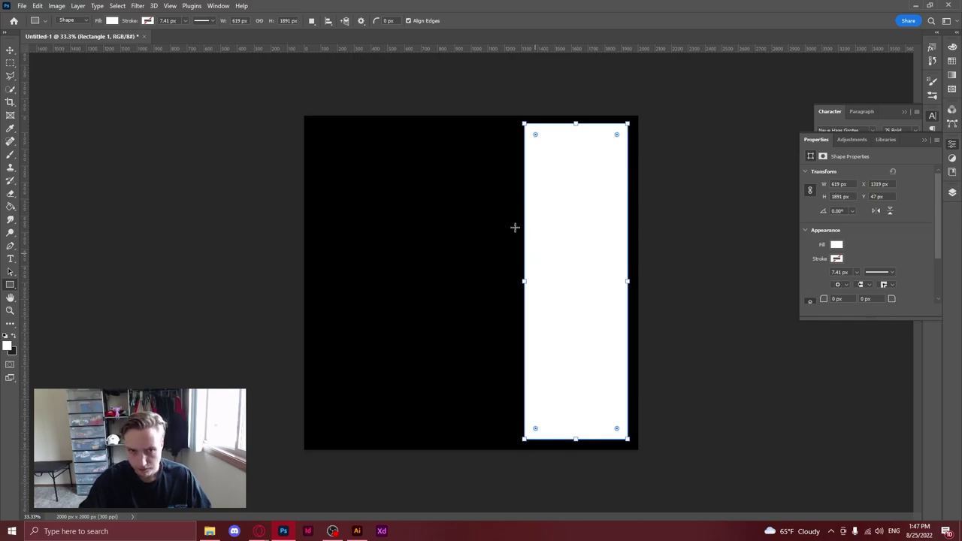
{"action": "left_click", "coordinate": [10, 50]}
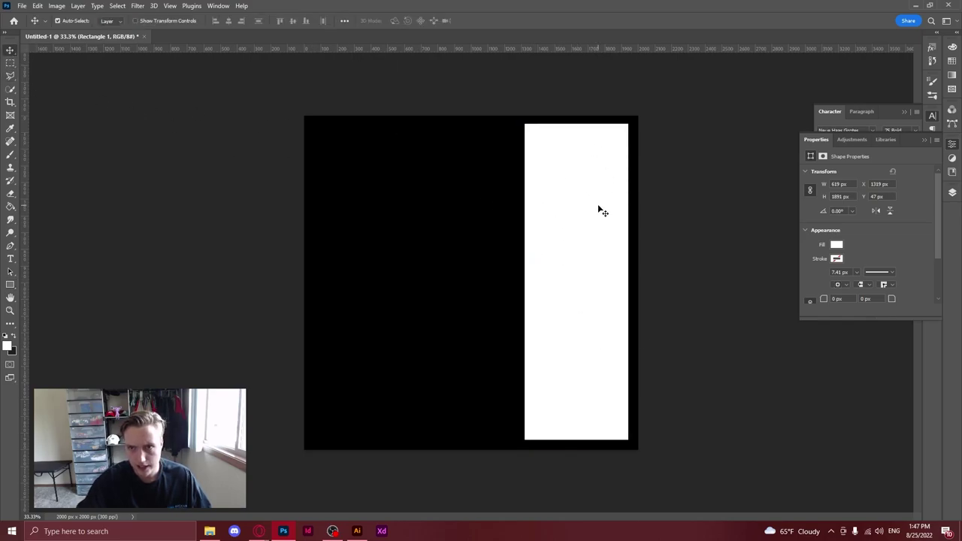
{"action": "key", "text": "Right"}
{"action": "key", "text": "Right"}
{"action": "key", "text": "Right"}
{"action": "key", "text": "Right"}
{"action": "key", "text": "Right"}
{"action": "key", "text": "Right"}
{"action": "key", "text": "Down"}
{"action": "key", "text": "Down"}
{"action": "key", "text": "Down"}
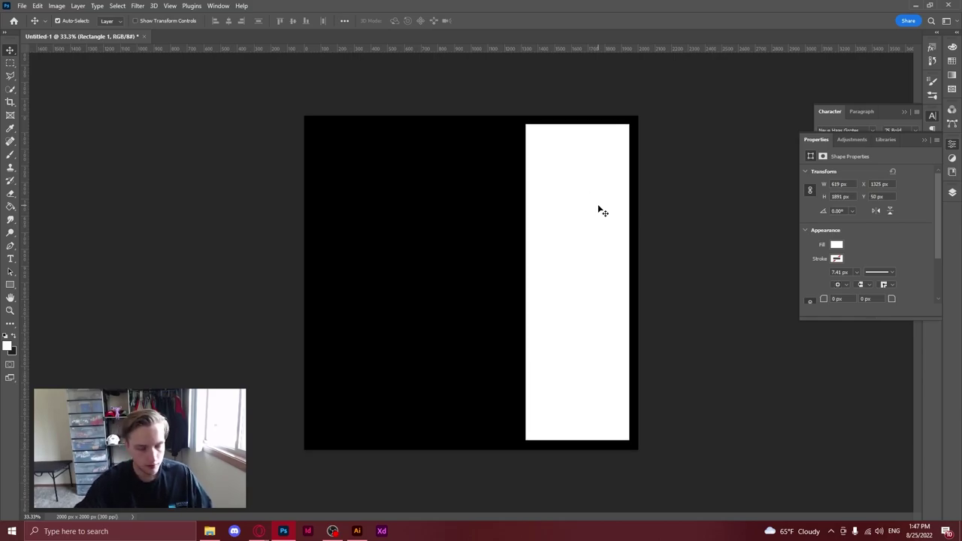
- Duplicate the rectangle to the left and reshape the copy into a wide panel
{"action": "left_click_drag", "start_coordinate": [582, 188], "coordinate": [373, 194]}
{"action": "key", "text": "ctrl+t"}
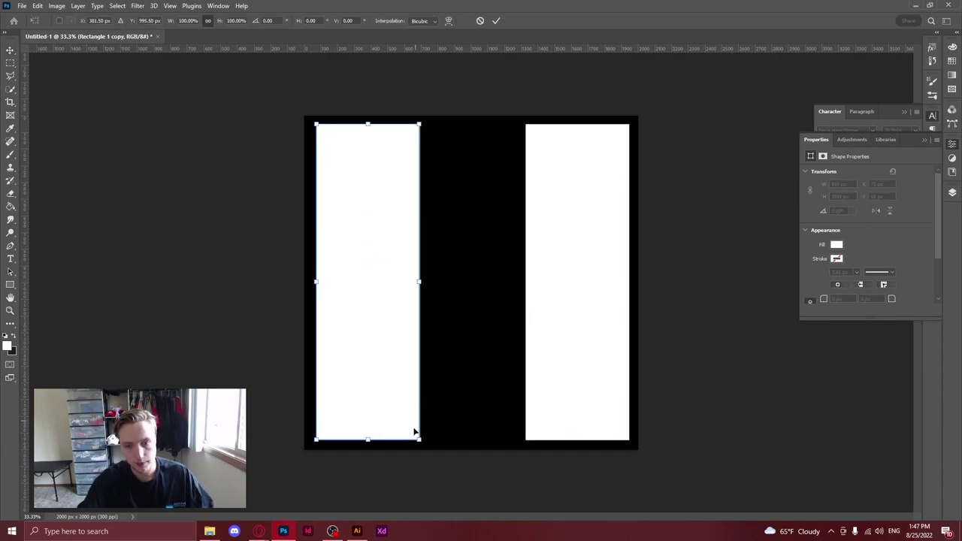
{"action": "left_click_drag", "start_coordinate": [419, 438], "coordinate": [517, 232]}
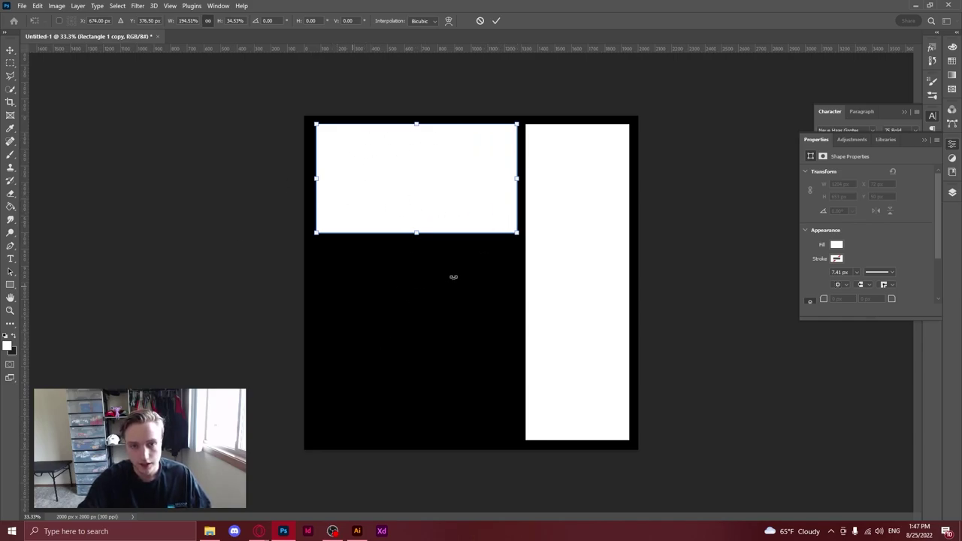
{"action": "left_click_drag", "start_coordinate": [424, 235], "coordinate": [426, 231]}
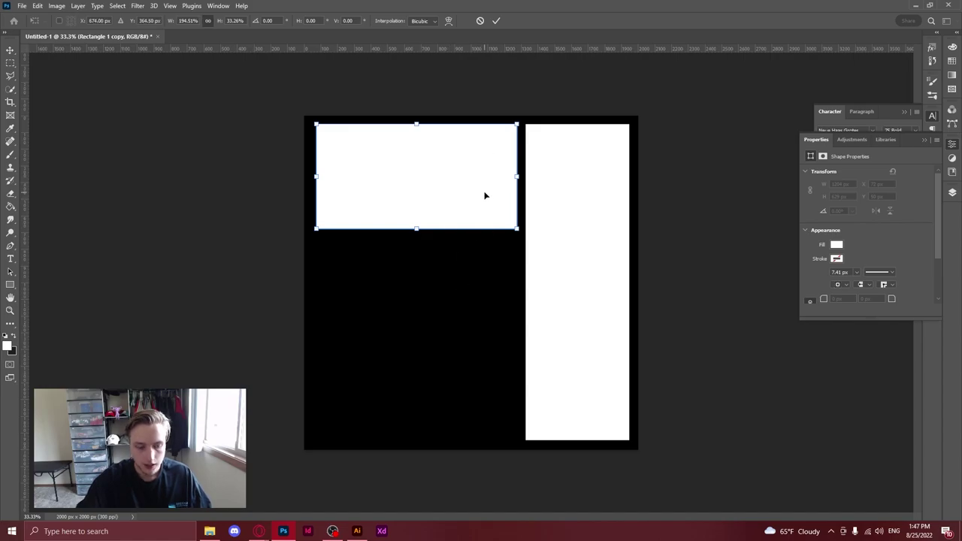
{"action": "key", "text": "Return"}
- Make two small square copies side by side at the bottom-left
{"action": "key", "text": "ctrl+alt+t"}
{"action": "left_click_drag", "start_coordinate": [466, 172], "coordinate": [421, 389]}
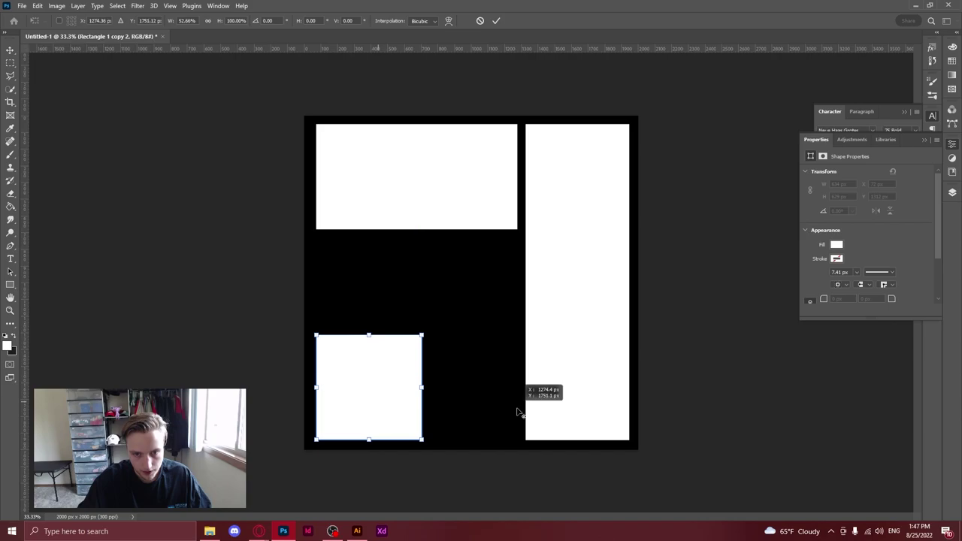
{"action": "key", "text": "Return"}
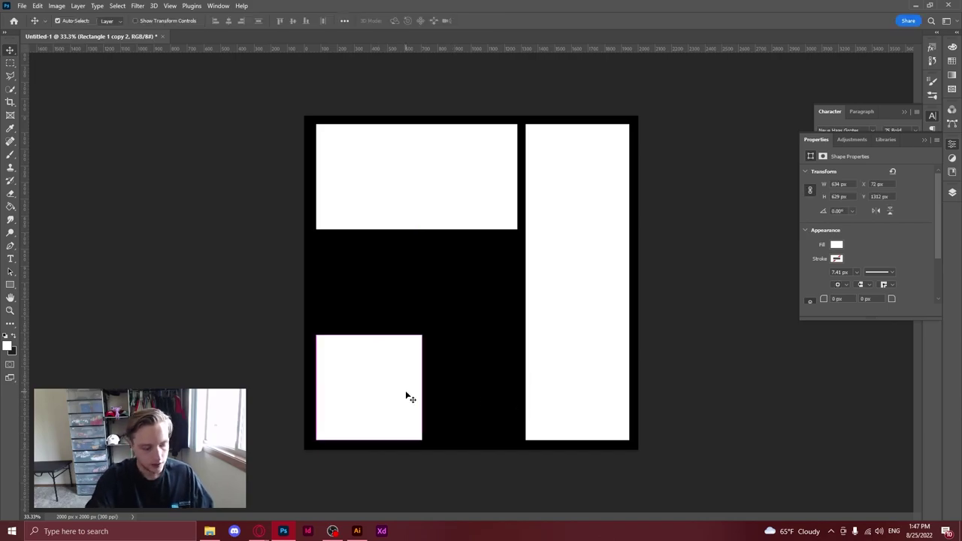
{"action": "key", "text": "ctrl+alt+t"}
{"action": "left_click_drag", "start_coordinate": [393, 388], "coordinate": [507, 381]}
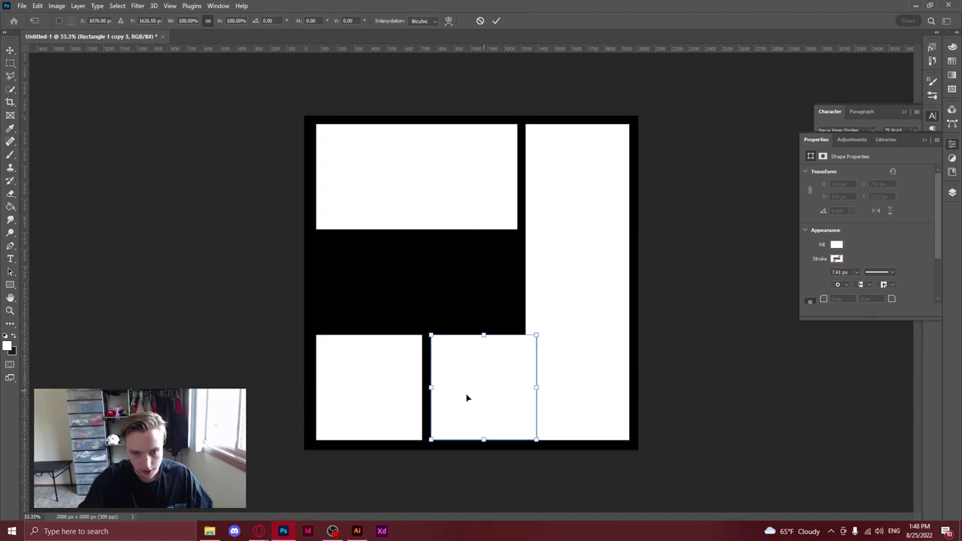
{"action": "key", "text": "Return"}
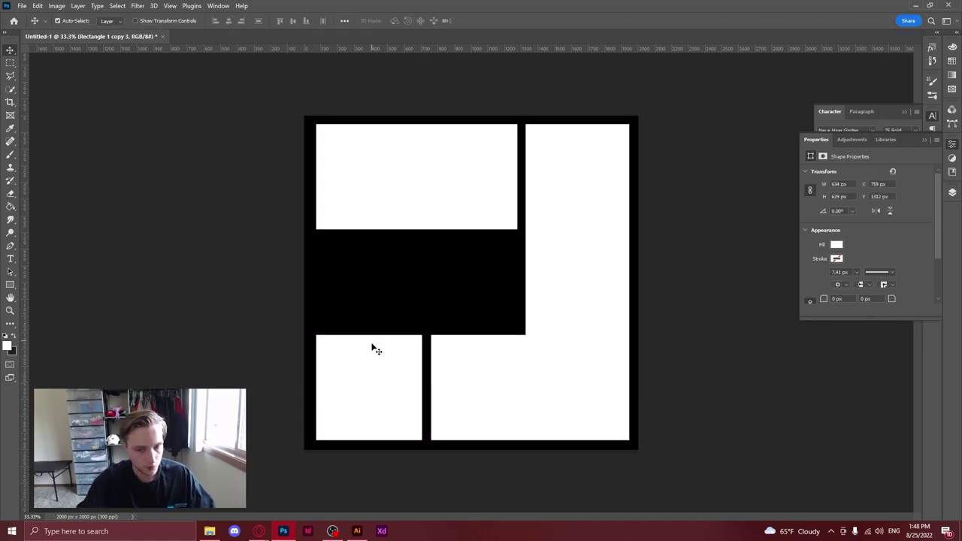
- Shrink both bottom squares so they fit left of the tall column
{"action": "left_click", "coordinate": [368, 366], "text": "shift"}
{"action": "key", "text": "ctrl+t"}
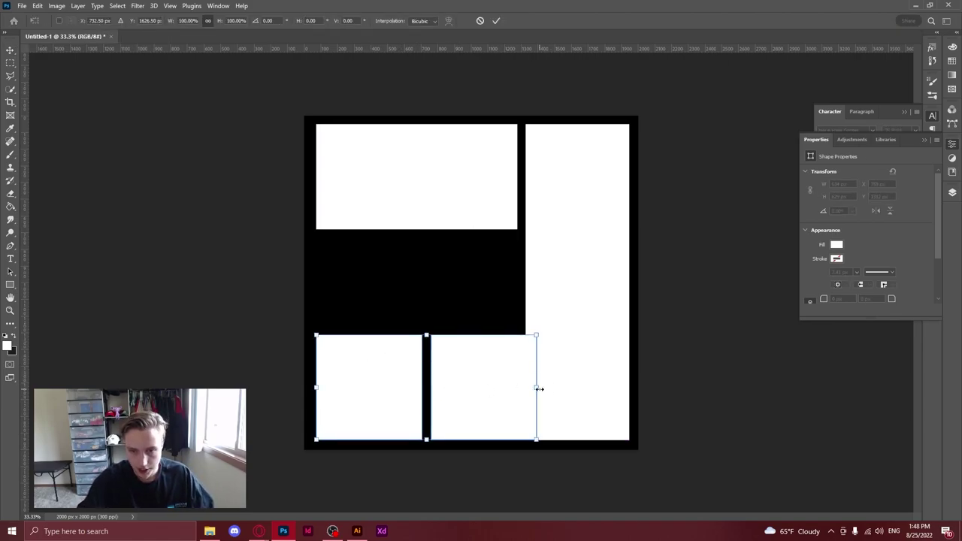
{"action": "left_click_drag", "start_coordinate": [537, 337], "coordinate": [517, 342]}
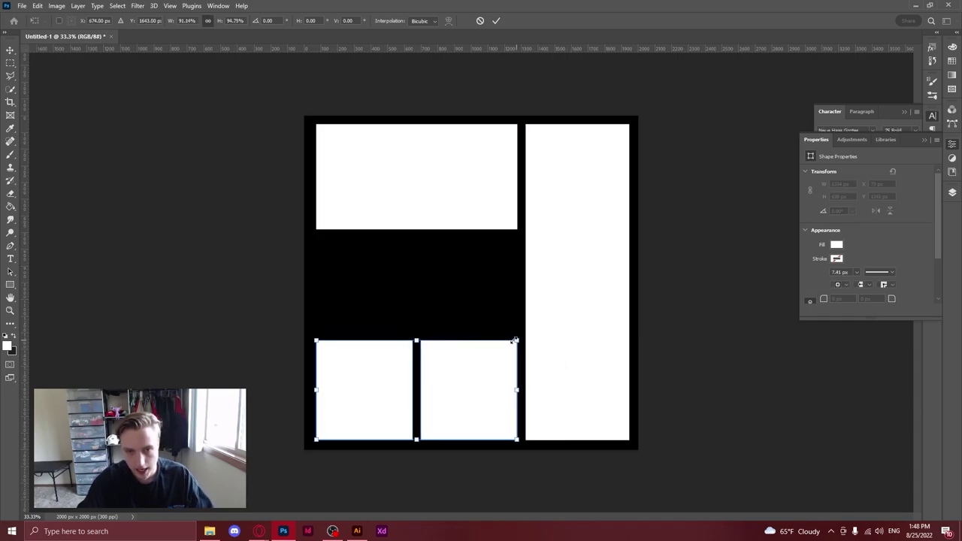
{"action": "key", "text": "Return"}
- Move the wide panel down to the middle of the canvas
{"action": "left_click", "coordinate": [409, 279]}
{"action": "scroll", "coordinate": [476, 260], "scroll_direction": "down", "scroll_amount": 3}
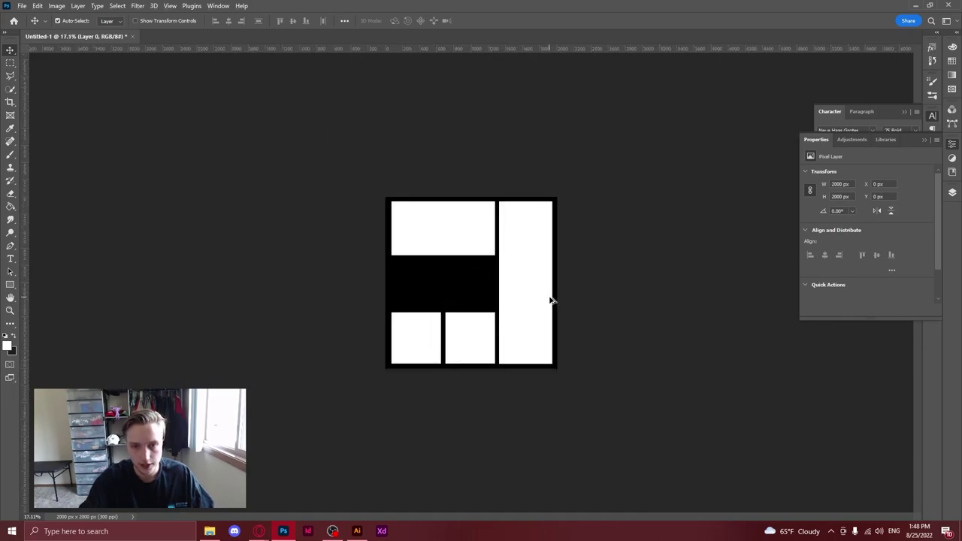
{"action": "scroll", "coordinate": [550, 300], "scroll_direction": "up", "scroll_amount": 3}
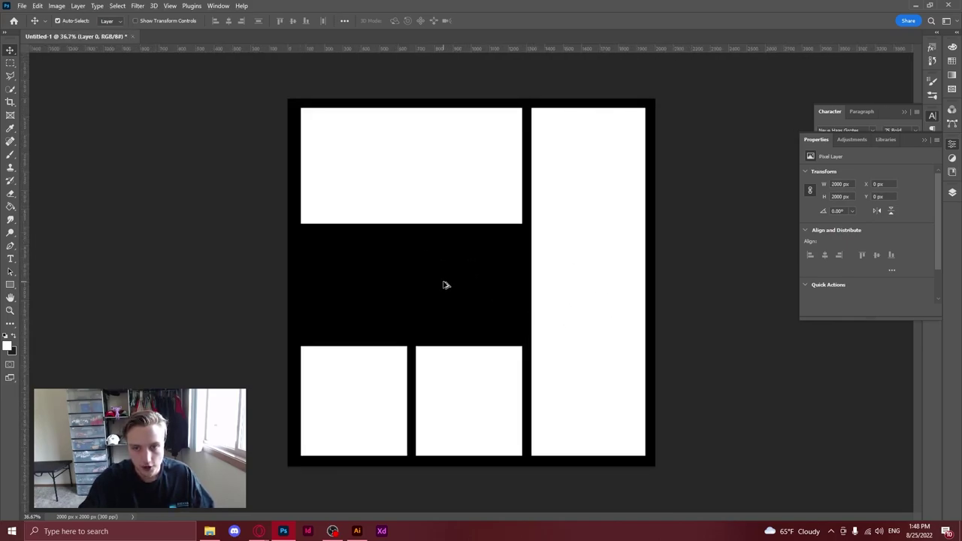
{"action": "left_click", "coordinate": [438, 217]}
{"action": "scroll", "coordinate": [463, 309], "scroll_direction": "down", "scroll_amount": 1}
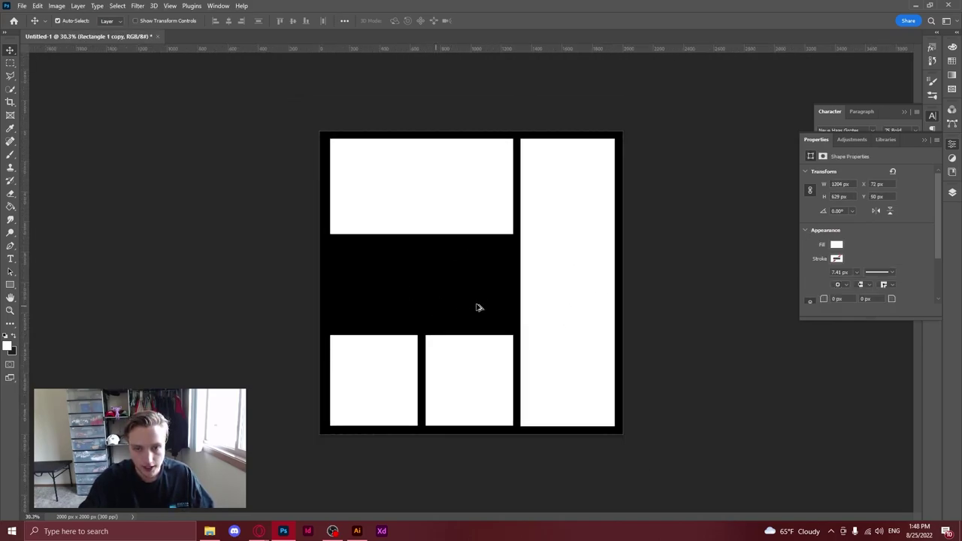
{"action": "scroll", "coordinate": [518, 322], "scroll_direction": "up", "scroll_amount": 1}
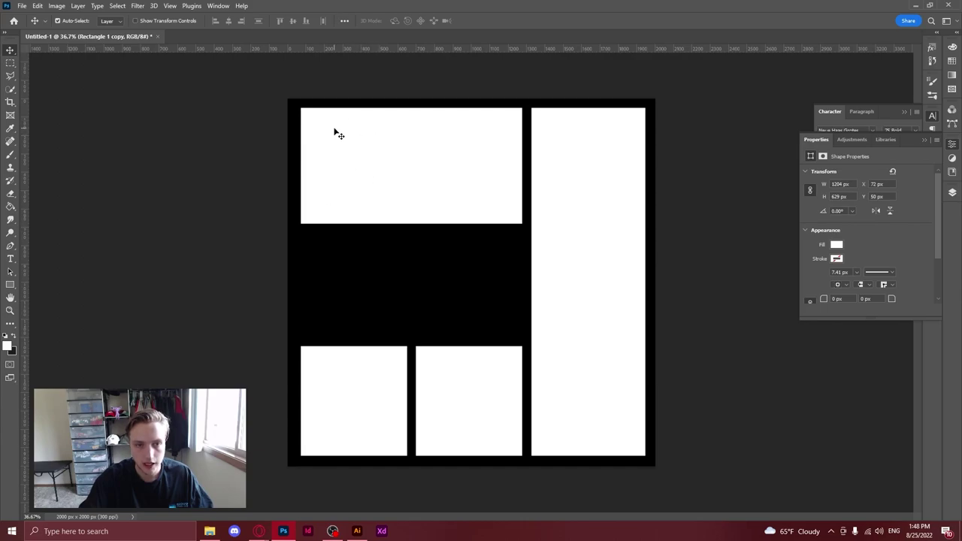
{"action": "left_click_drag", "start_coordinate": [378, 154], "coordinate": [382, 269]}
{"action": "key", "text": "shift+Up"}
{"action": "key", "text": "shift+Up"}
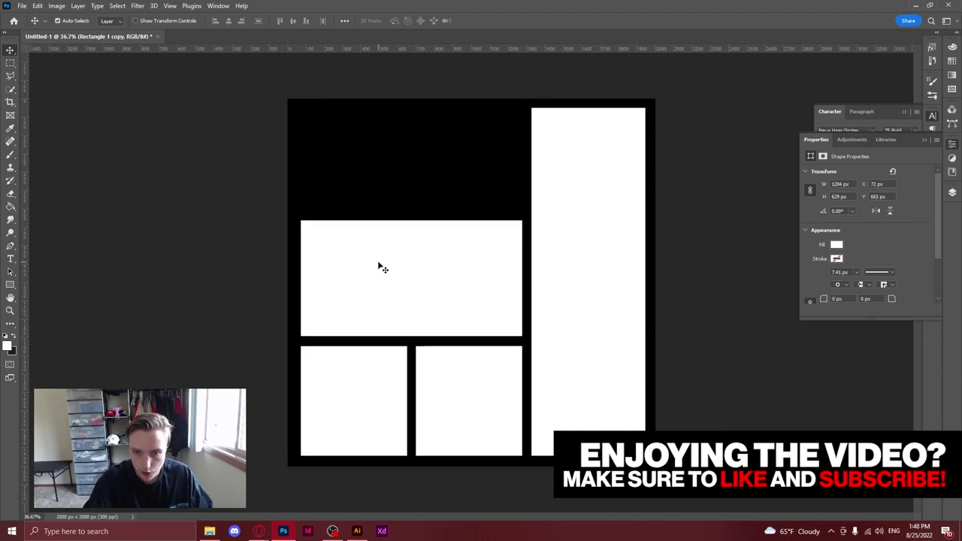
- Nudge the bottom-left square left and trim both bottom squares so their edges align
{"action": "left_click", "coordinate": [457, 400]}
{"action": "key", "text": "Left"}
{"action": "key", "text": "Left"}
{"action": "key", "text": "Left"}
{"action": "key", "text": "Left"}
{"action": "key", "text": "Left"}
{"action": "key", "text": "Left"}
{"action": "key", "text": "Left"}
{"action": "key", "text": "Left"}
{"action": "key", "text": "Left"}
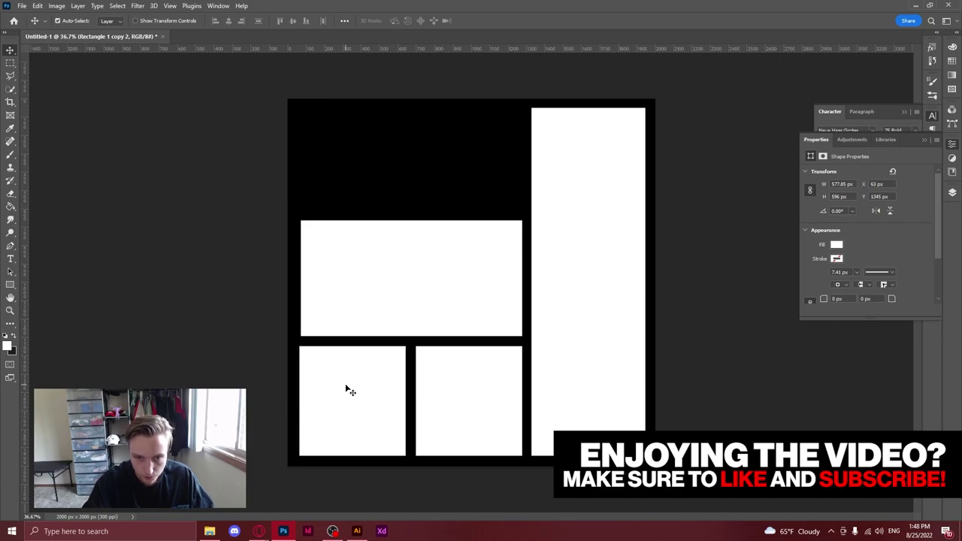
{"action": "key", "text": "Left"}
{"action": "key", "text": "Left"}
{"action": "key", "text": "Left"}
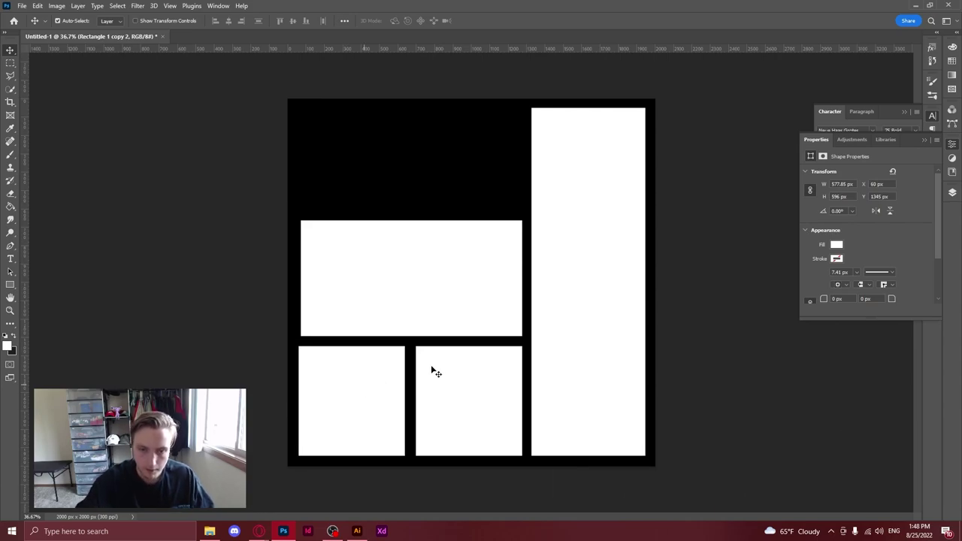
{"action": "left_click", "coordinate": [462, 400], "text": "shift"}
{"action": "key", "text": "ctrl+t"}
{"action": "left_click_drag", "start_coordinate": [297, 342], "coordinate": [299, 344]}
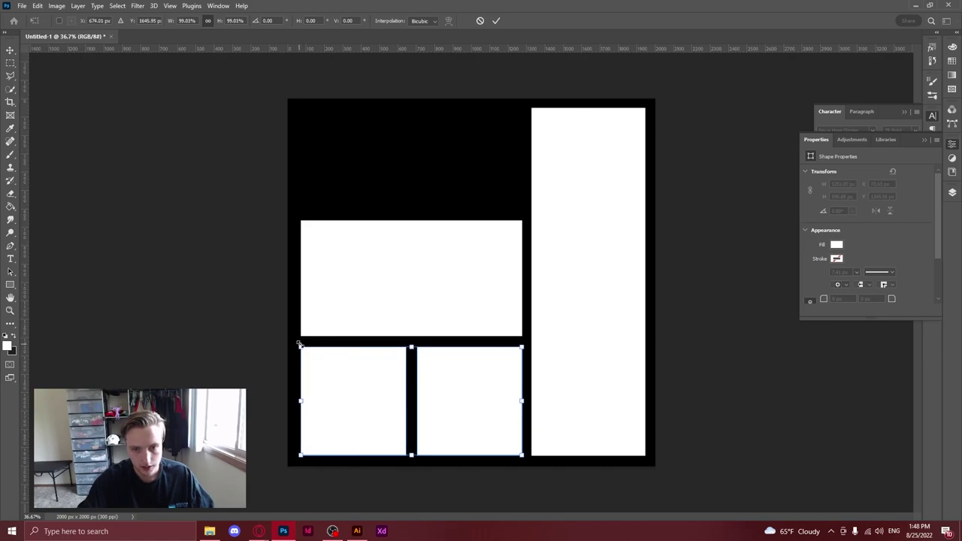
{"action": "key", "text": "Return"}
- Check the size and position of the wide panel and the bottom-left square
{"action": "left_click", "coordinate": [441, 308]}
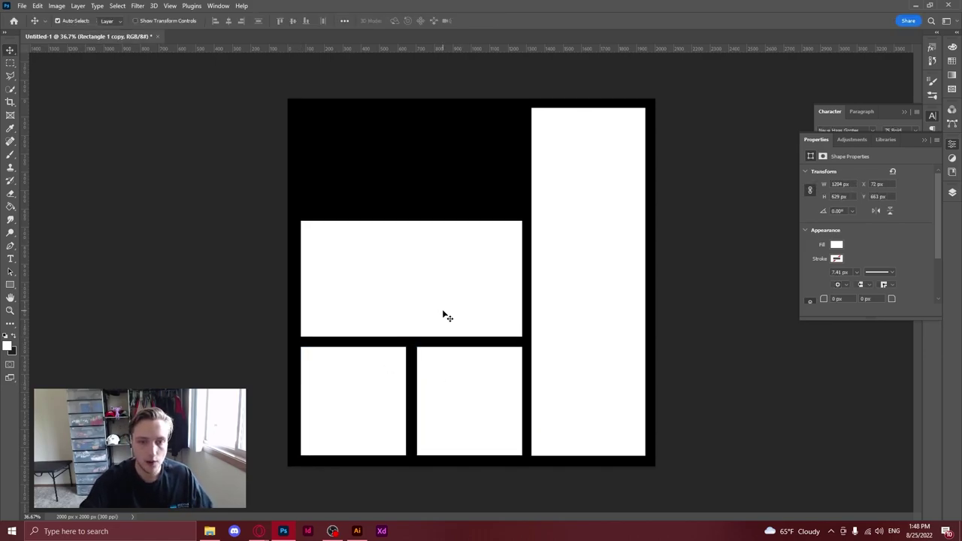
{"action": "scroll", "coordinate": [506, 294], "scroll_direction": "down", "scroll_amount": 3}
{"action": "scroll", "coordinate": [560, 240], "scroll_direction": "up", "scroll_amount": 2}
{"action": "scroll", "coordinate": [569, 215], "scroll_direction": "up", "scroll_amount": 3}
{"action": "scroll", "coordinate": [554, 204], "scroll_direction": "down", "scroll_amount": 2}
{"action": "scroll", "coordinate": [594, 272], "scroll_direction": "up", "scroll_amount": 2}
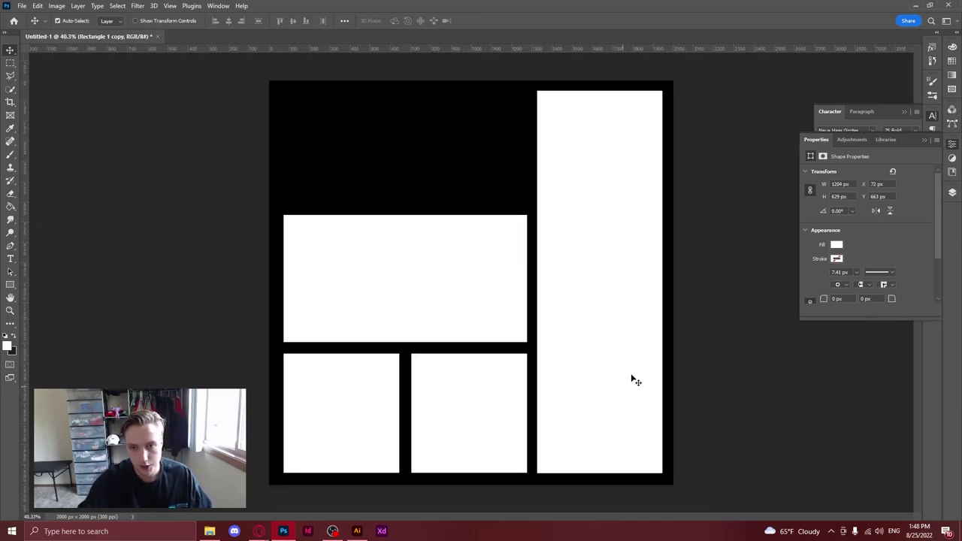
{"action": "left_click", "coordinate": [387, 410]}
{"action": "left_click", "coordinate": [373, 422]}
{"action": "left_click", "coordinate": [395, 267]}
{"action": "scroll", "coordinate": [403, 264], "scroll_direction": "down", "scroll_amount": 2}
{"action": "scroll", "coordinate": [429, 292], "scroll_direction": "up", "scroll_amount": 2}
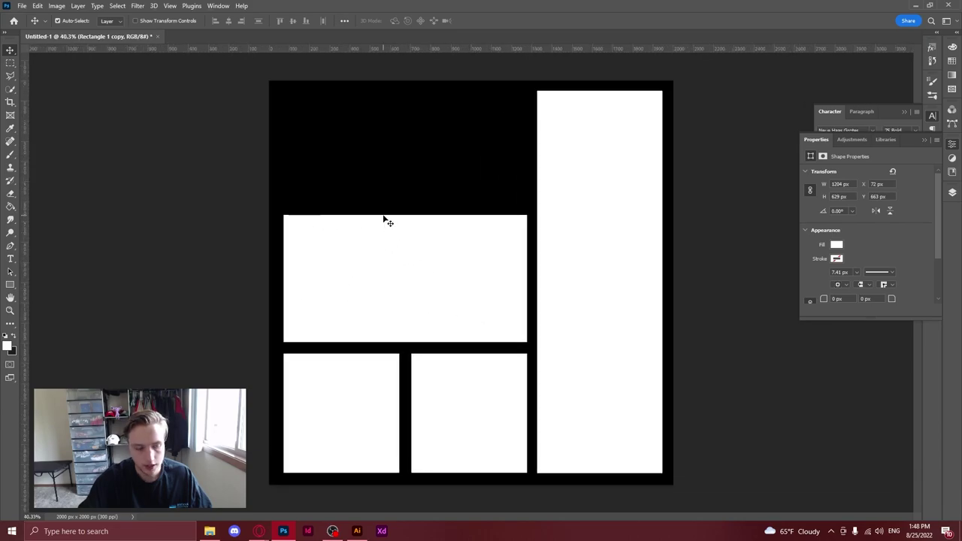
- Add a text layer and move it into the black area at the top-left
{"action": "key", "text": "t"}
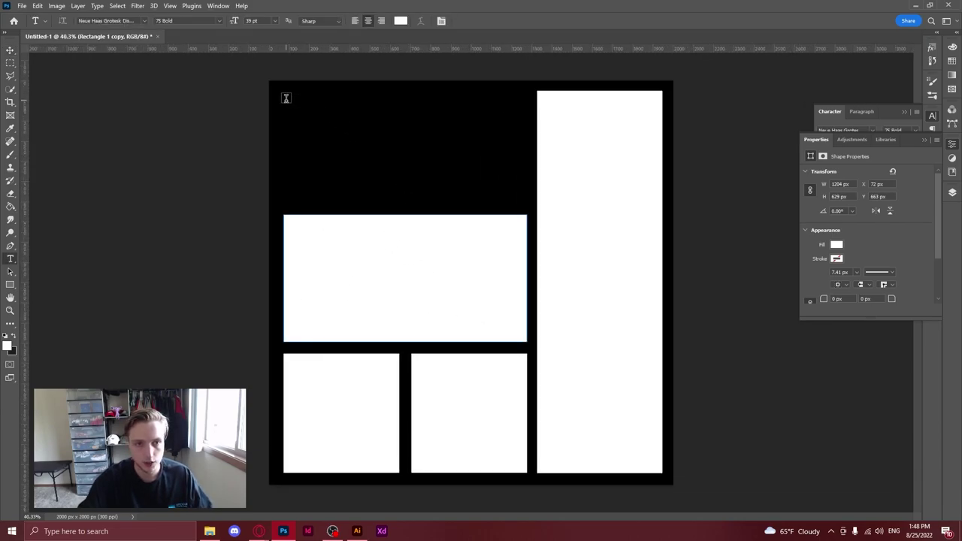
{"action": "left_click", "coordinate": [314, 118]}
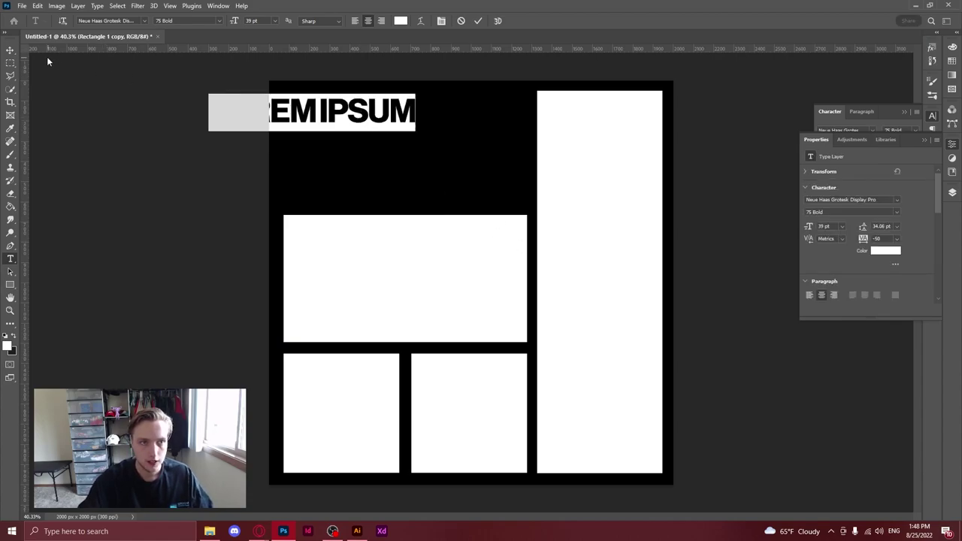
{"action": "left_click", "coordinate": [11, 50]}
{"action": "left_click_drag", "start_coordinate": [335, 118], "coordinate": [410, 142]}
{"action": "double_click", "coordinate": [410, 139]}
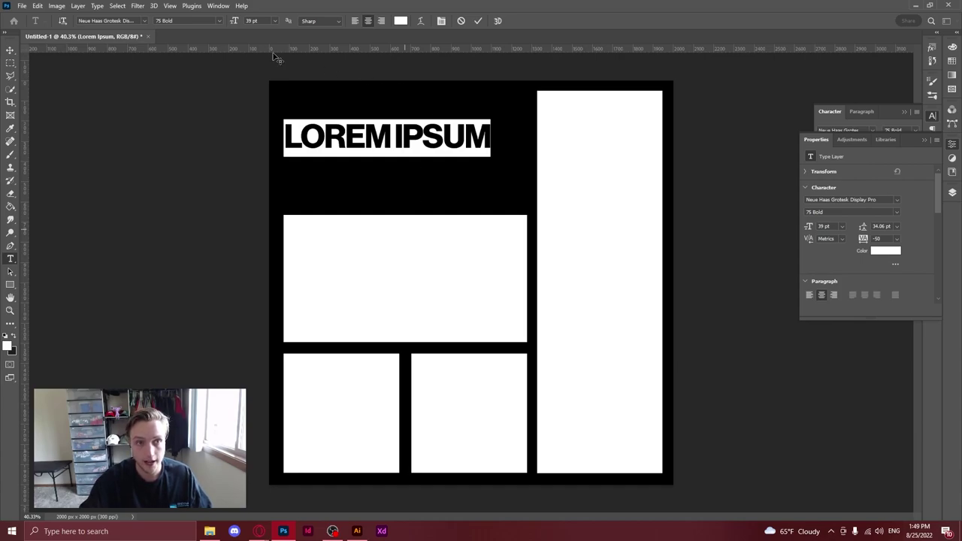
- Set the font weight to 95 Black and type '*CLIQUE'
{"action": "left_click", "coordinate": [219, 21]}
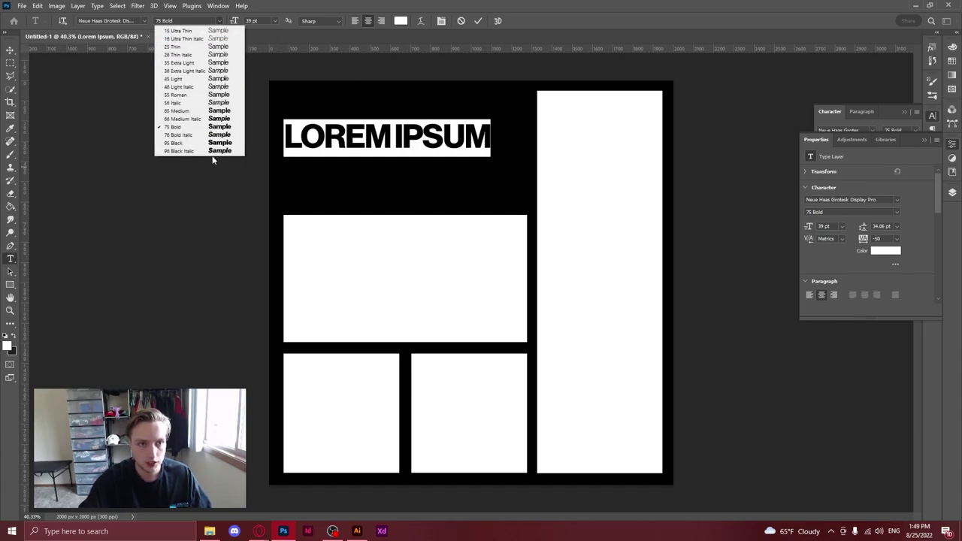
{"action": "left_click", "coordinate": [200, 143]}
{"action": "left_click", "coordinate": [402, 141]}
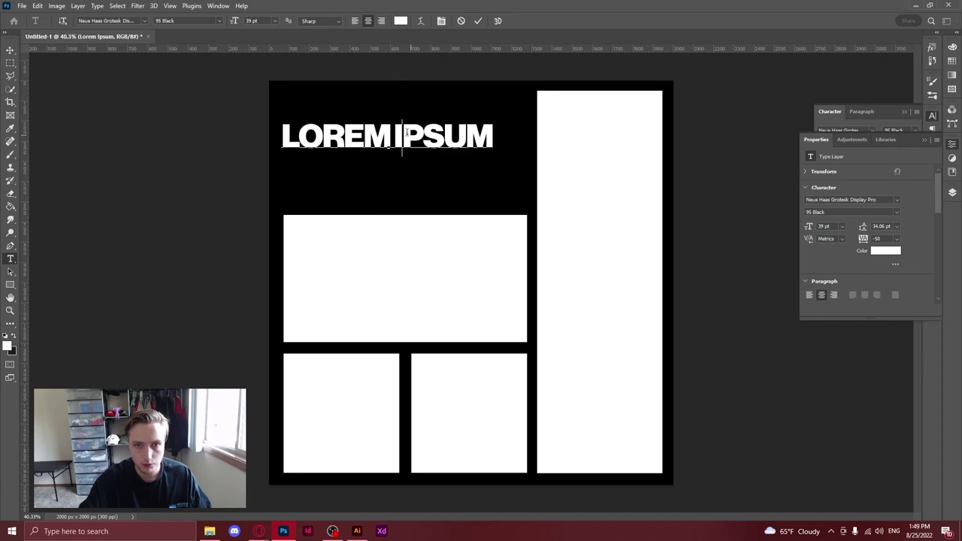
{"action": "key", "text": "ctrl+a"}
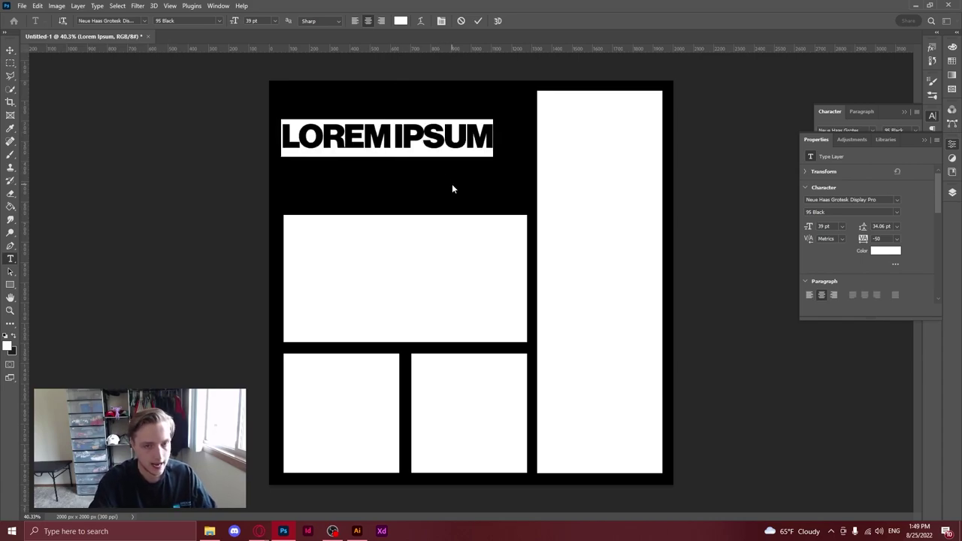
{"action": "type", "text": "*CLIQUE"}
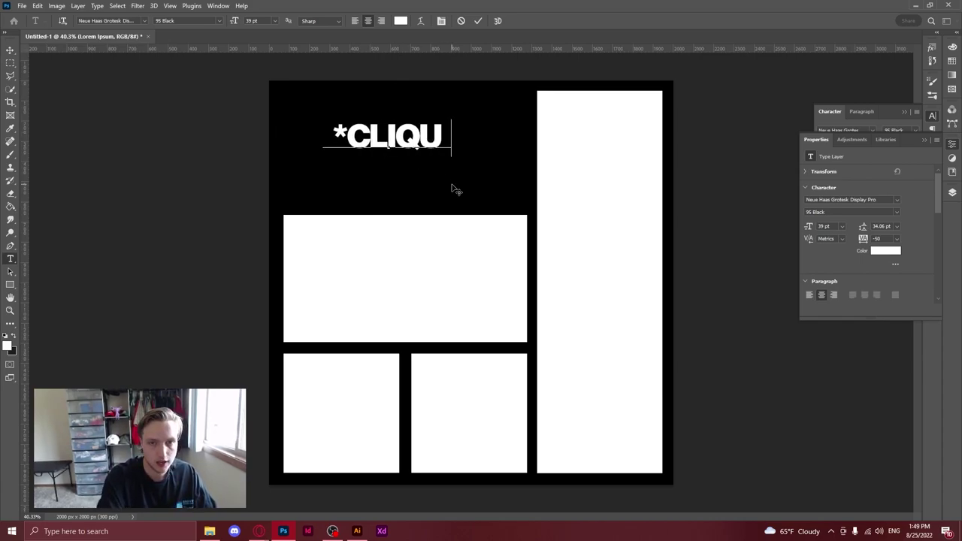
- Break the headline into two lines, *CLI / QUE, and left-align it
{"action": "key", "text": "ctrl+a"}
{"action": "left_click", "coordinate": [408, 139]}
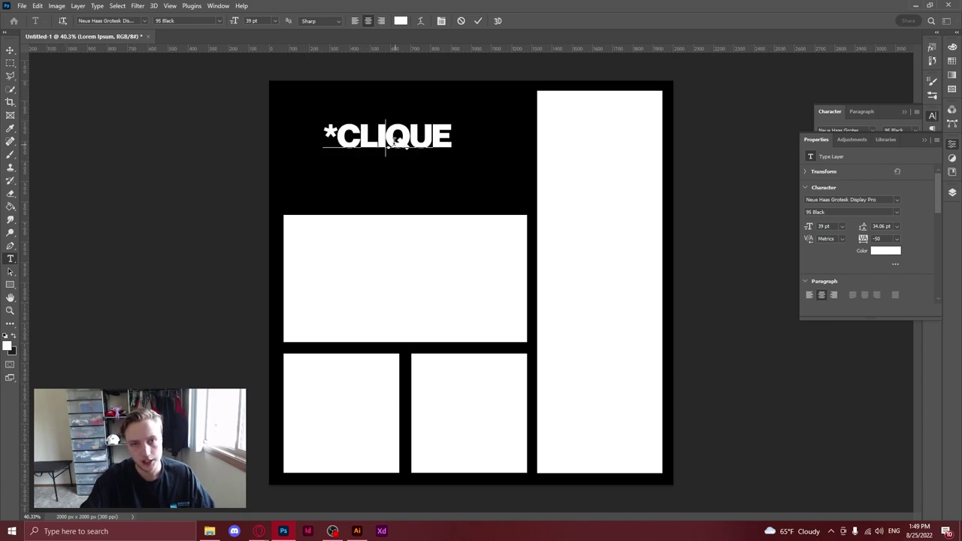
{"action": "key", "text": "Return"}
{"action": "key", "text": "ctrl+a"}
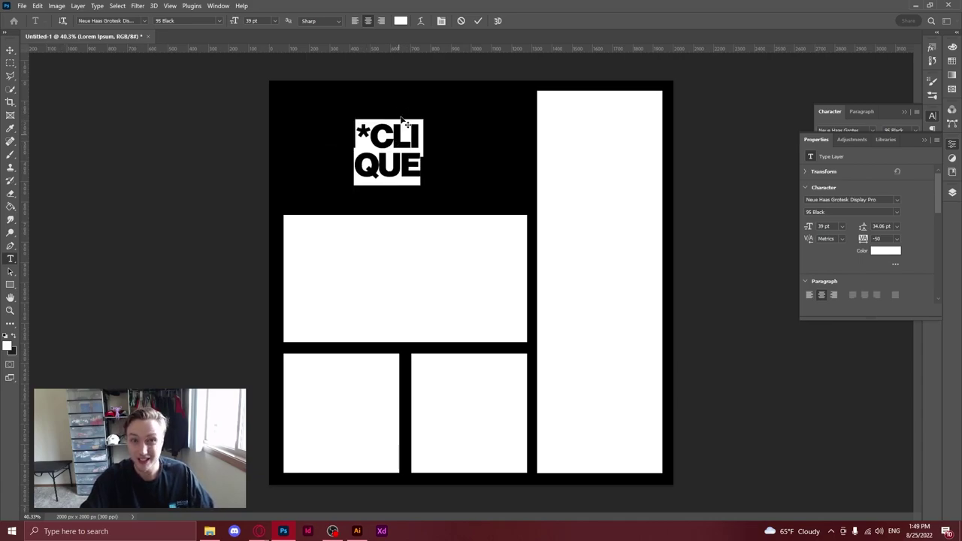
{"action": "left_click", "coordinate": [359, 26]}
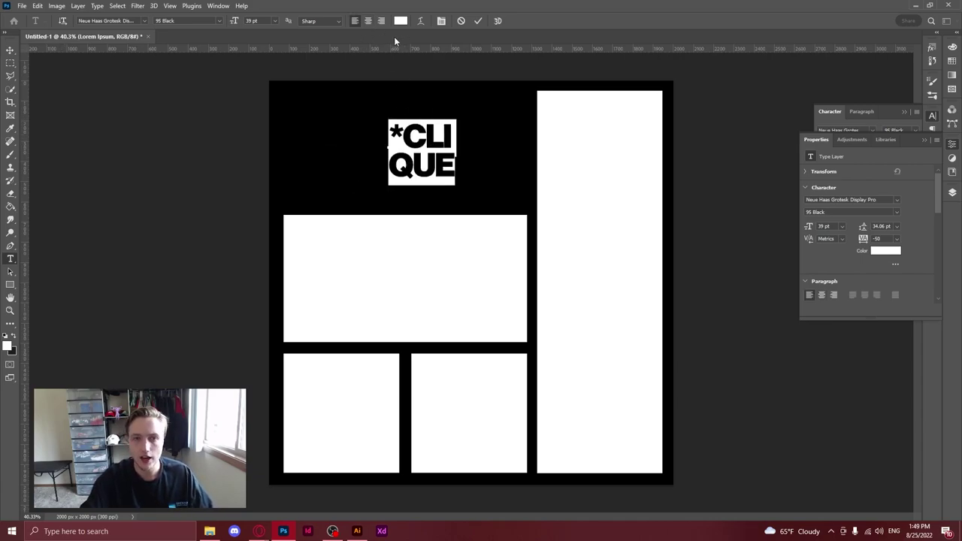
- Tighten the headline's line spacing, set tracking to -30, and right-align it
{"action": "left_click", "coordinate": [432, 165]}
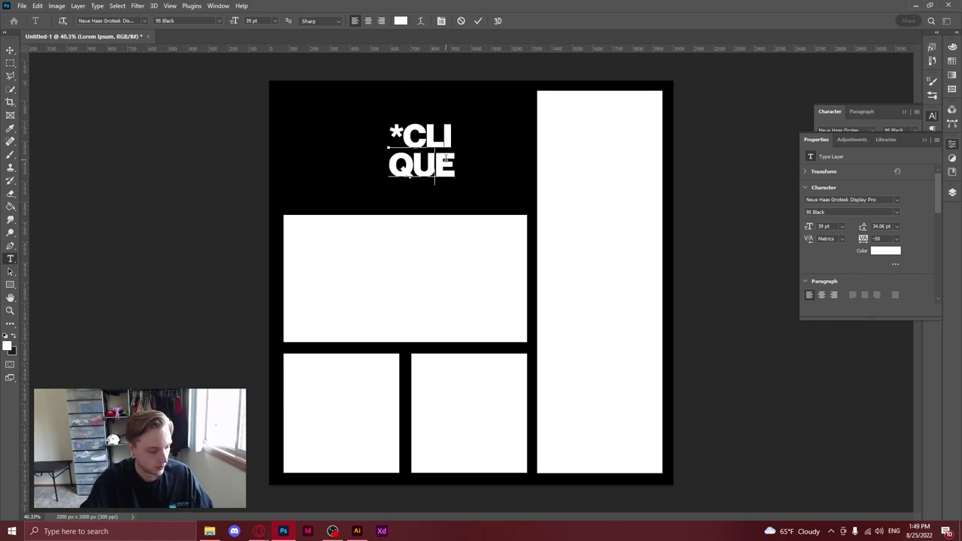
{"action": "key", "text": "ctrl+a"}
{"action": "key", "text": "alt+Up"}
{"action": "key", "text": "alt+Up"}
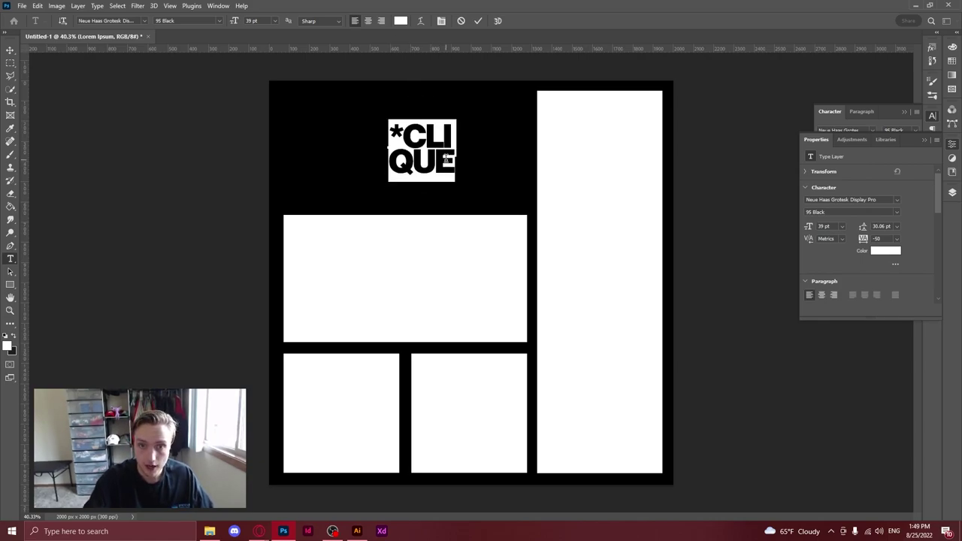
{"action": "key", "text": "alt+Right"}
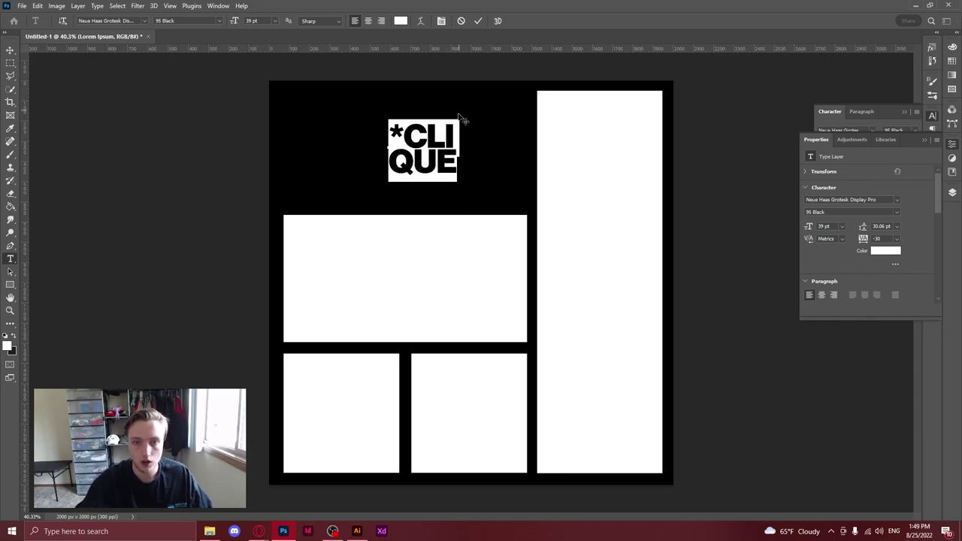
{"action": "key", "text": "ctrl+h"}
{"action": "key", "text": "ctrl+h"}
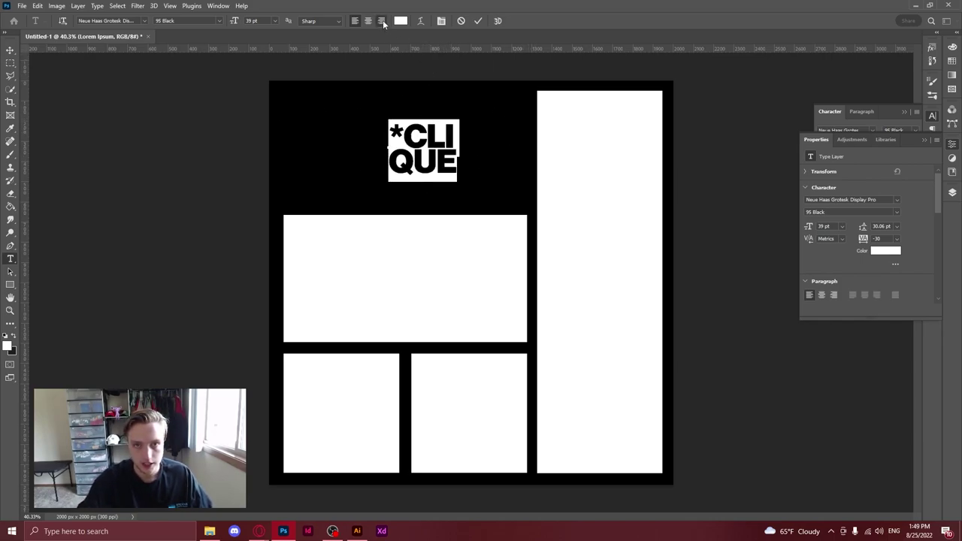
{"action": "left_click", "coordinate": [382, 21]}
- Move the headline up beside the tall white panel and scale it to 85 pt
{"action": "left_click", "coordinate": [10, 50]}
{"action": "left_click_drag", "start_coordinate": [366, 160], "coordinate": [380, 221]}
{"action": "key", "text": "ctrl+t"}
{"action": "mouse_move", "coordinate": [503, 205]}
{"action": "left_mouse_down"}
{"action": "mouse_move", "coordinate": [482, 205]}
{"action": "mouse_move", "coordinate": [498, 200]}
{"action": "left_mouse_up"}
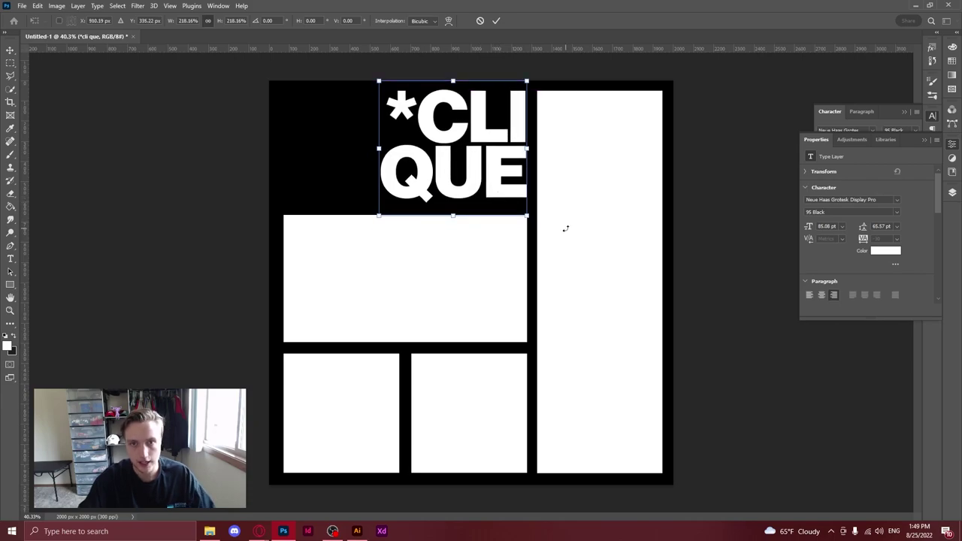
{"action": "key", "text": "Return"}
{"action": "key", "text": "ctrl+minus"}
{"action": "key", "text": "ctrl+minus"}
{"action": "key", "text": "ctrl+plus"}
{"action": "key", "text": "ctrl+plus"}
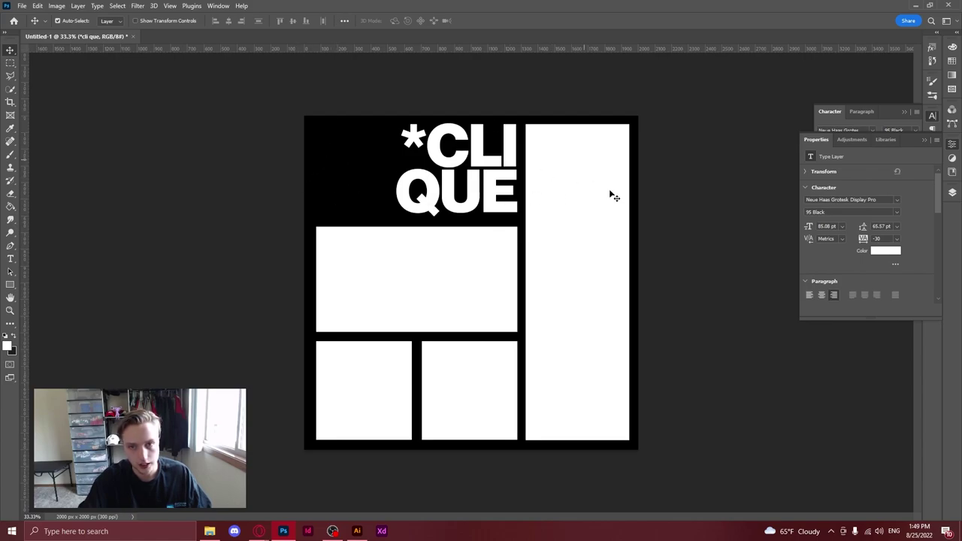
- Left-align the headline and move it to the top-left black area
{"action": "double_click", "coordinate": [509, 166]}
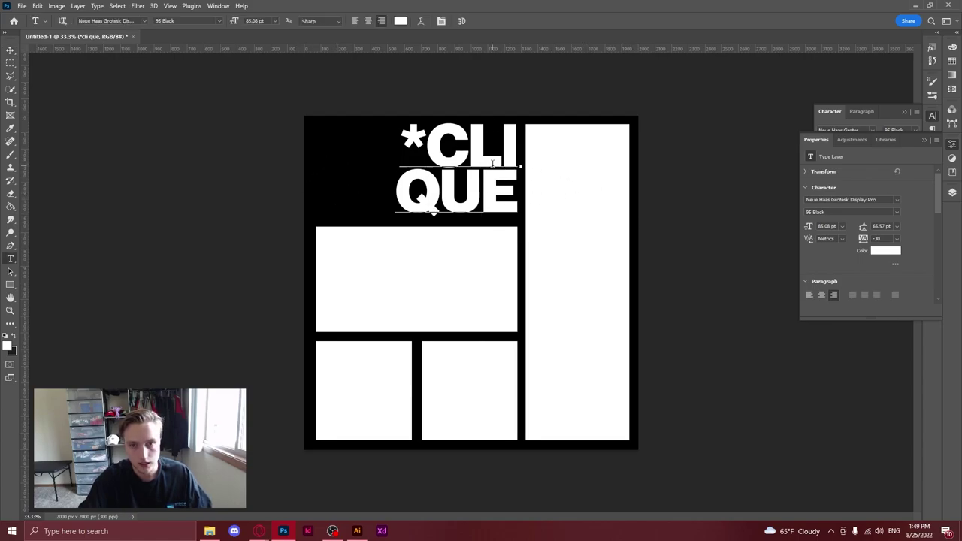
{"action": "left_click", "coordinate": [355, 20]}
{"action": "left_click", "coordinate": [10, 50]}
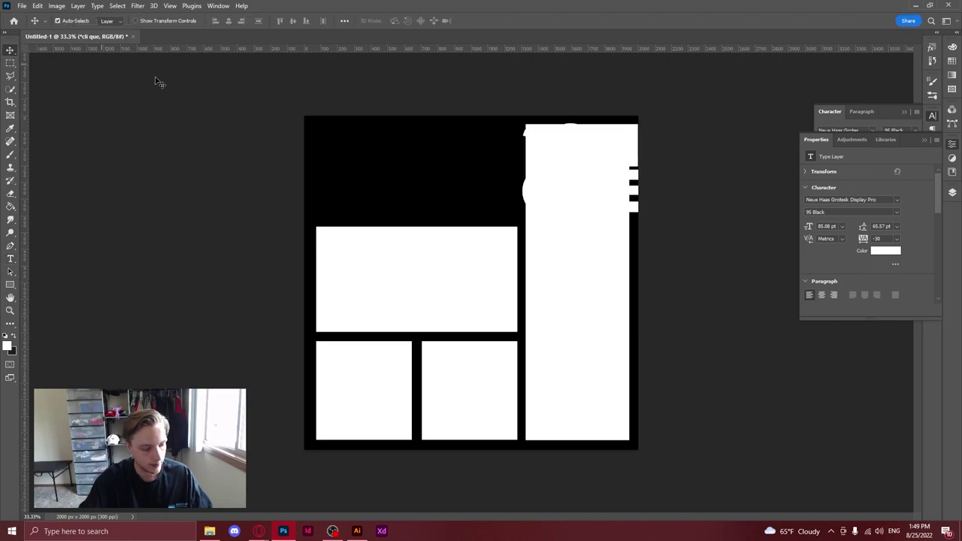
{"action": "left_click_drag", "start_coordinate": [578, 170], "coordinate": [372, 168]}
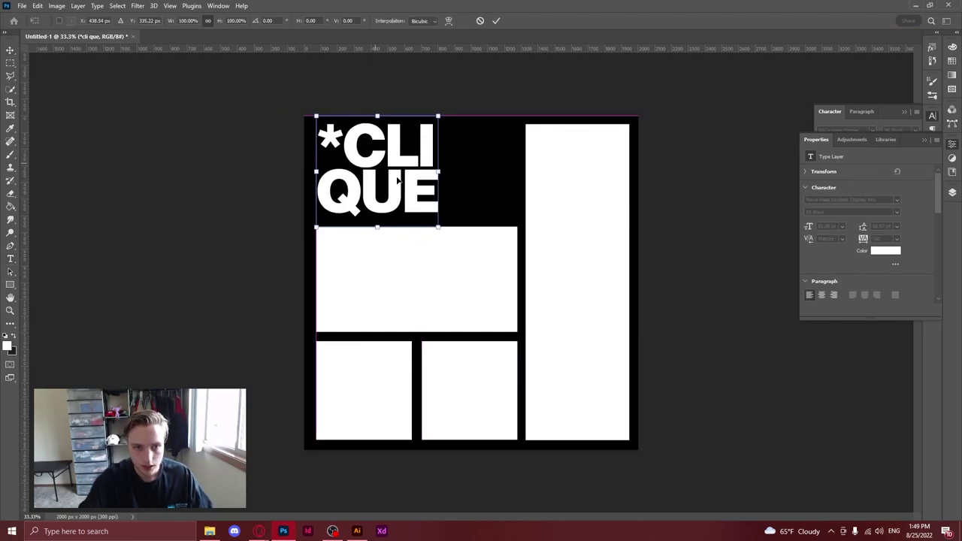
{"action": "key", "text": "Return"}
- Change the headline text to 'CLI-' / 'QUE*' by dropping the leading asterisk
{"action": "key", "text": "t"}
{"action": "left_click_drag", "start_coordinate": [319, 138], "coordinate": [343, 138]}
{"action": "key", "text": "BackSpace"}
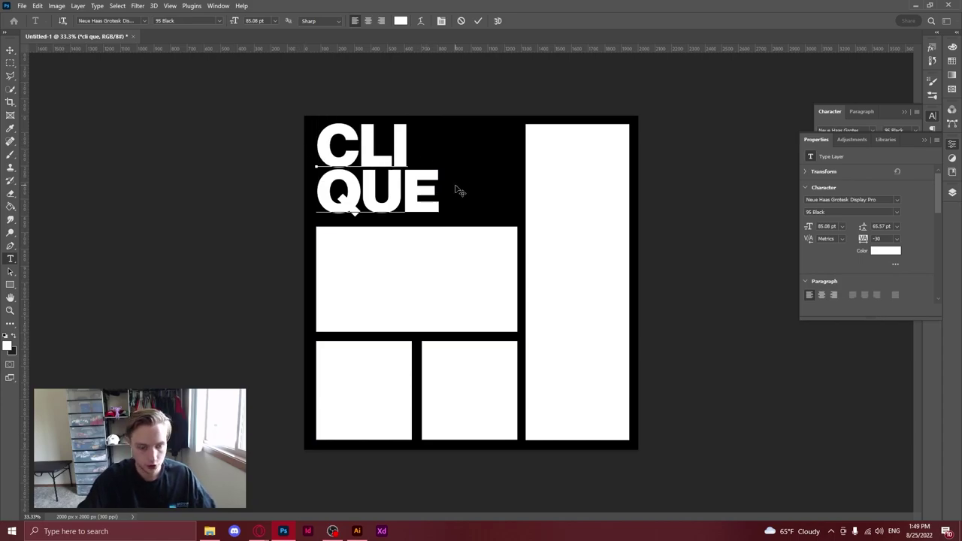
{"action": "type", "text": "- QUE"}
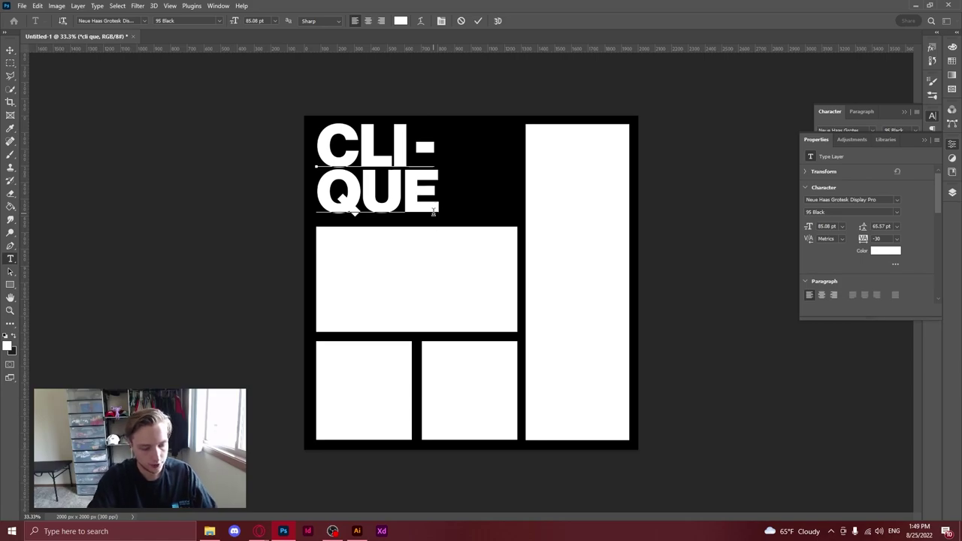
{"action": "type", "text": "*"}
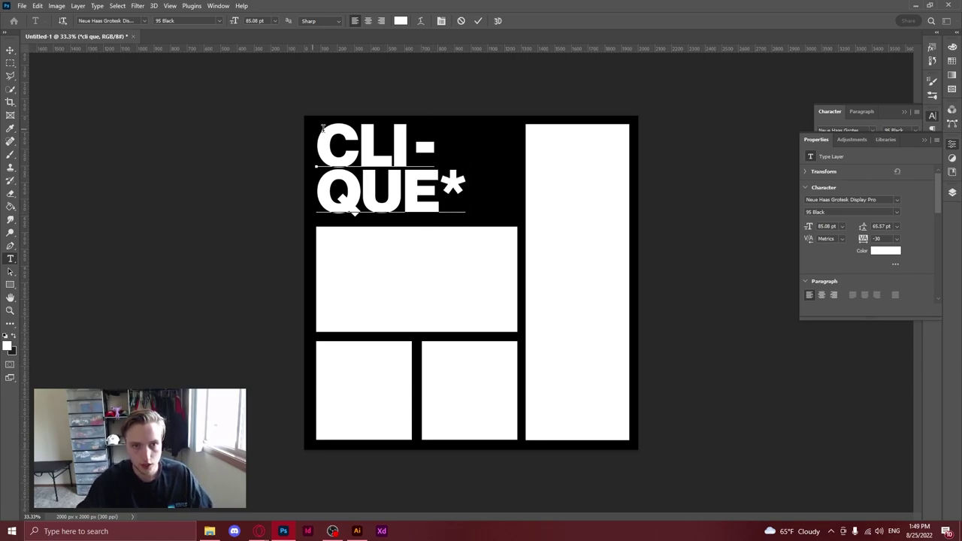
{"action": "left_click", "coordinate": [10, 49]}
- Reposition the CLI- QUE* headline and enlarge it to about 89.95 pt over the black area
{"action": "scroll", "coordinate": [436, 177], "scroll_direction": "down", "scroll_amount": 2}
{"action": "scroll", "coordinate": [435, 178], "scroll_direction": "up", "scroll_amount": 3}
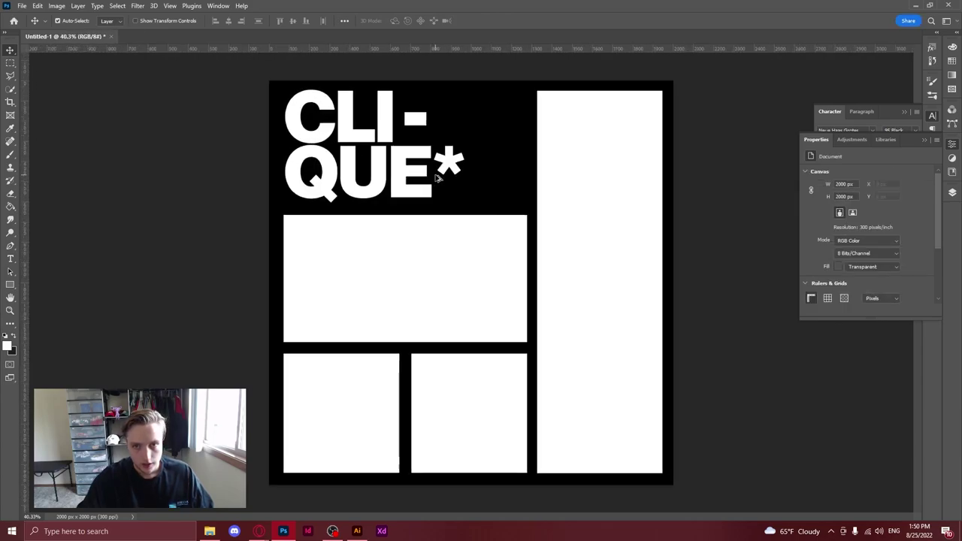
{"action": "left_click_drag", "start_coordinate": [353, 152], "coordinate": [458, 155]}
{"action": "key", "text": "ctrl+t"}
{"action": "left_click_drag", "start_coordinate": [394, 215], "coordinate": [383, 217]}
{"action": "left_click_drag", "start_coordinate": [513, 197], "coordinate": [411, 200]}
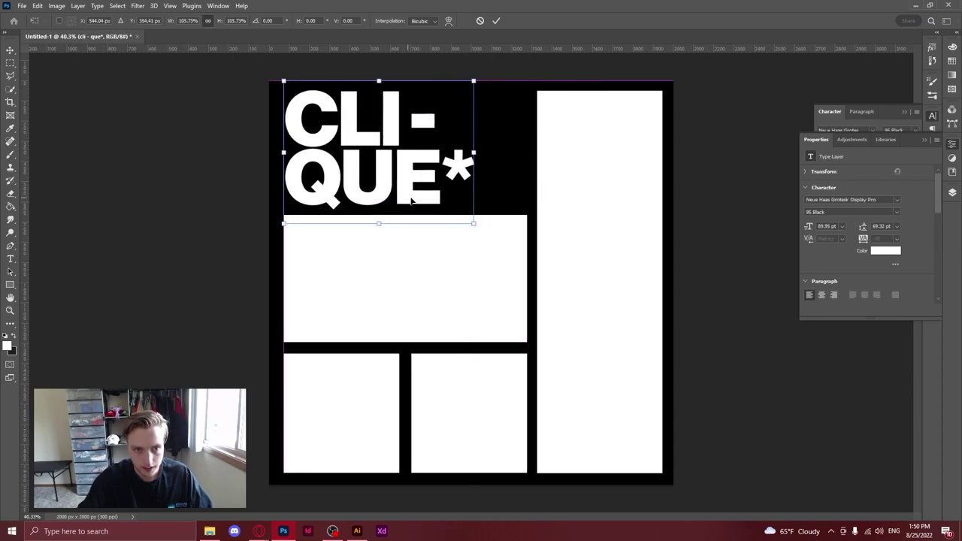
{"action": "key", "text": "Return"}
{"action": "key", "text": "ctrl+minus"}
{"action": "key", "text": "ctrl+minus"}
{"action": "scroll", "coordinate": [496, 180], "scroll_direction": "up", "scroll_amount": 5}
{"action": "scroll", "coordinate": [433, 183], "scroll_direction": "down", "scroll_amount": 1}
{"action": "double_click", "coordinate": [412, 153]}
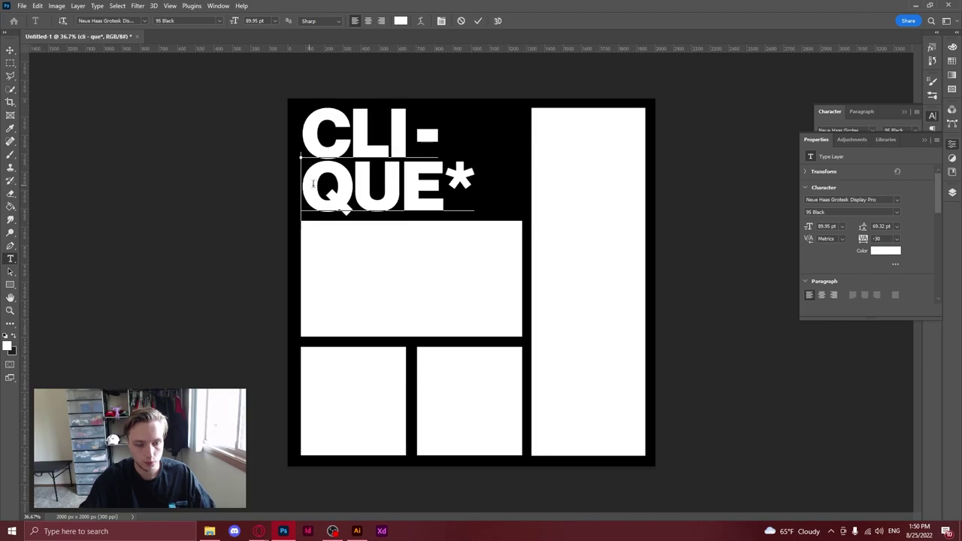
- Join CLIQUE* onto one line without the hyphen, set it to 68 pt, and move it top-left
{"action": "key", "text": "Delete"}
{"action": "key", "text": "Left"}
{"action": "key", "text": "Delete"}
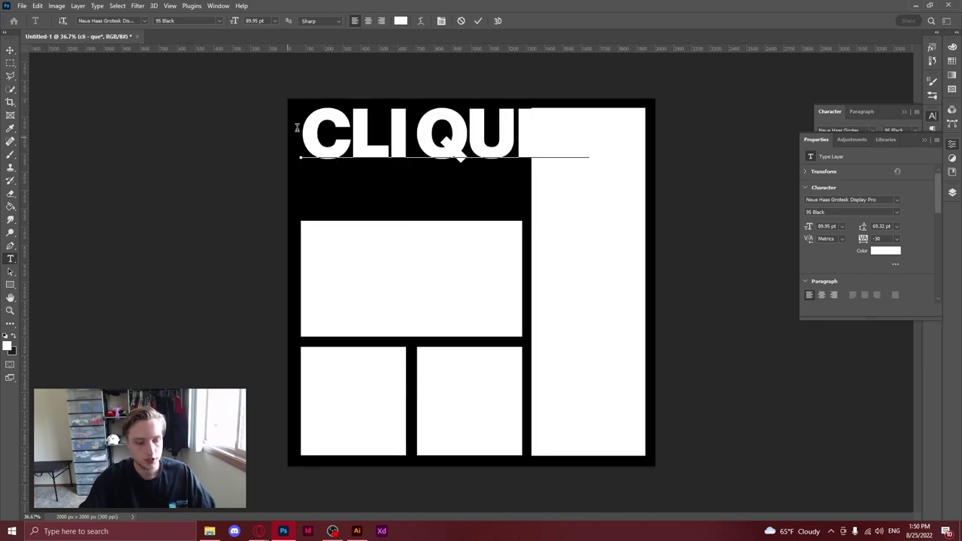
{"action": "key", "text": "Delete"}
{"action": "key", "text": "ctrl+Return"}
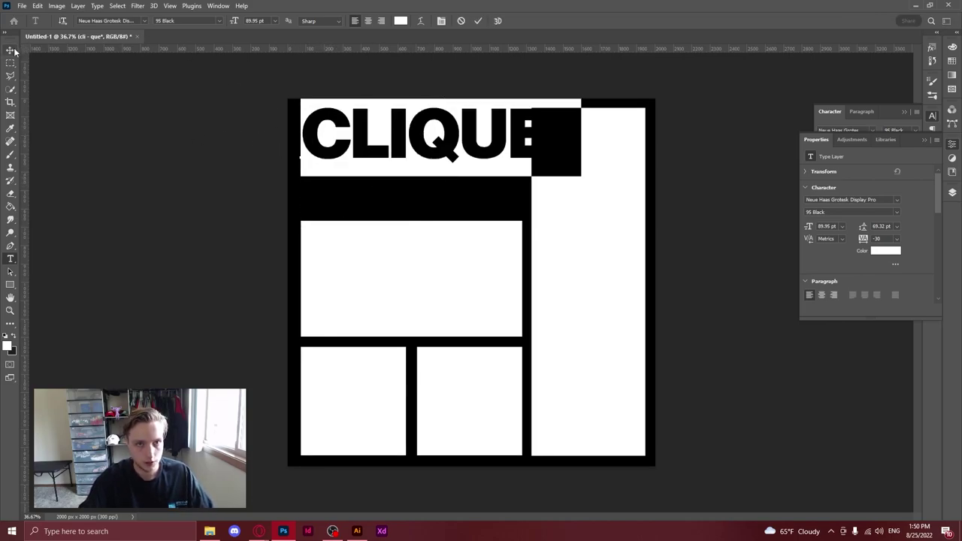
{"action": "left_click_drag", "start_coordinate": [232, 20], "coordinate": [207, 21]}
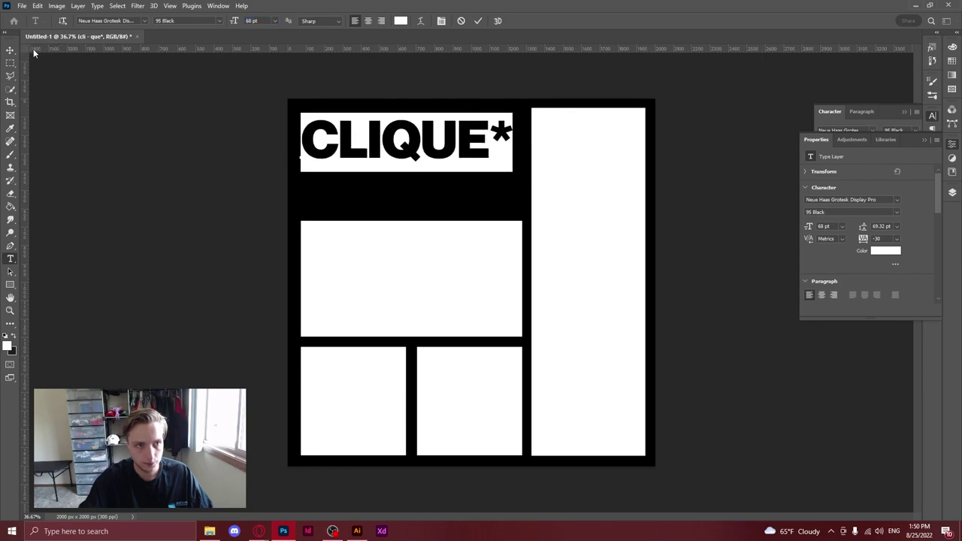
{"action": "left_click", "coordinate": [11, 50]}
{"action": "left_click_drag", "start_coordinate": [348, 151], "coordinate": [300, 130]}
{"action": "key", "text": "ctrl+t"}
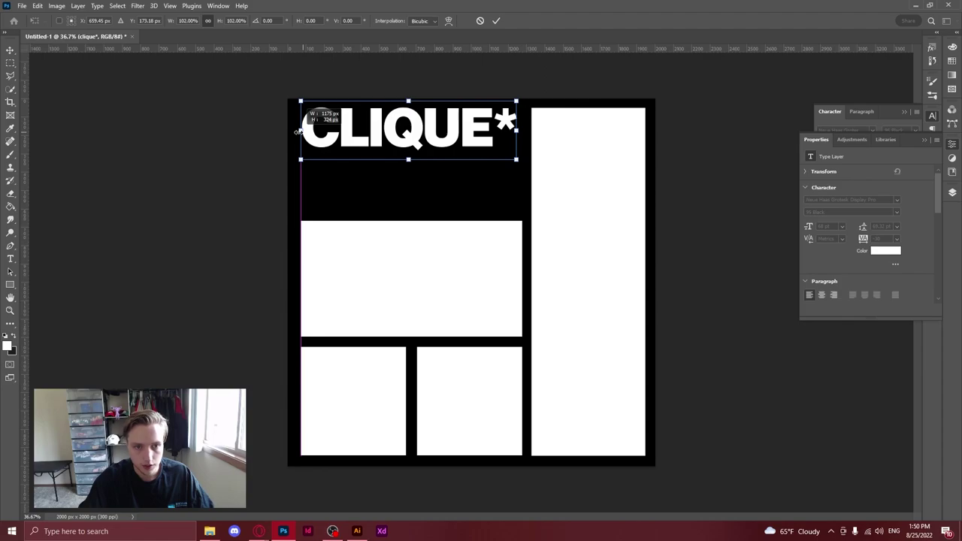
{"action": "key", "text": "Return"}
- Duplicate CLIQUE* below and retype the copy as the 16 pt artist credit line
{"action": "left_click_drag", "start_coordinate": [378, 143], "coordinate": [371, 187]}
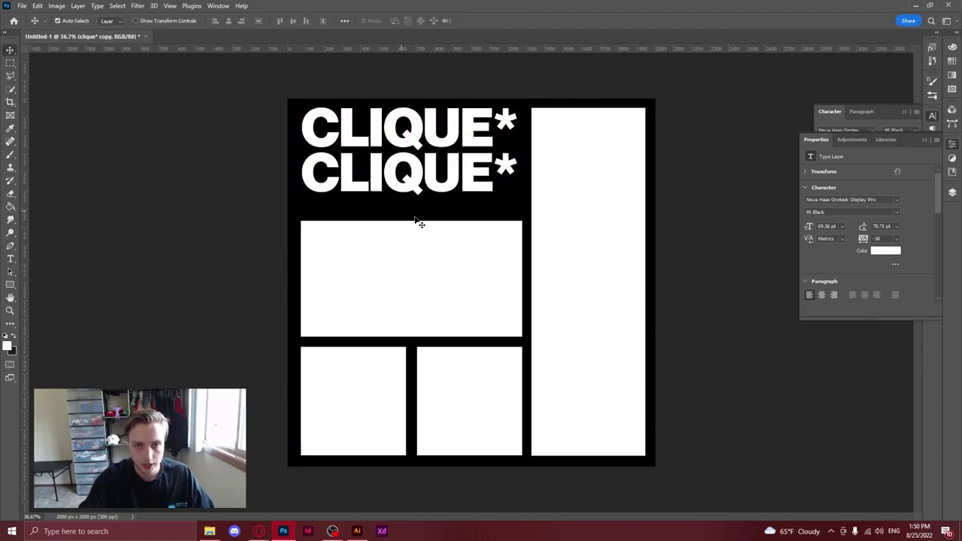
{"action": "scroll", "coordinate": [408, 171], "scroll_direction": "down", "scroll_amount": 1}
{"action": "scroll", "coordinate": [408, 172], "scroll_direction": "up", "scroll_amount": 2}
{"action": "key", "text": "t"}
{"action": "left_click", "coordinate": [412, 174]}
{"action": "key", "text": "ctrl+a"}
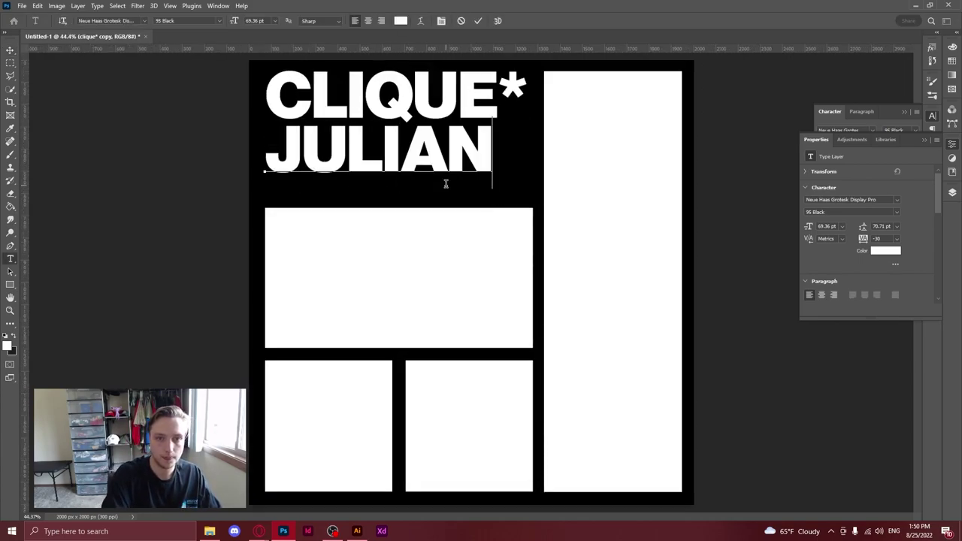
{"action": "key", "text": "ctrl+a"}
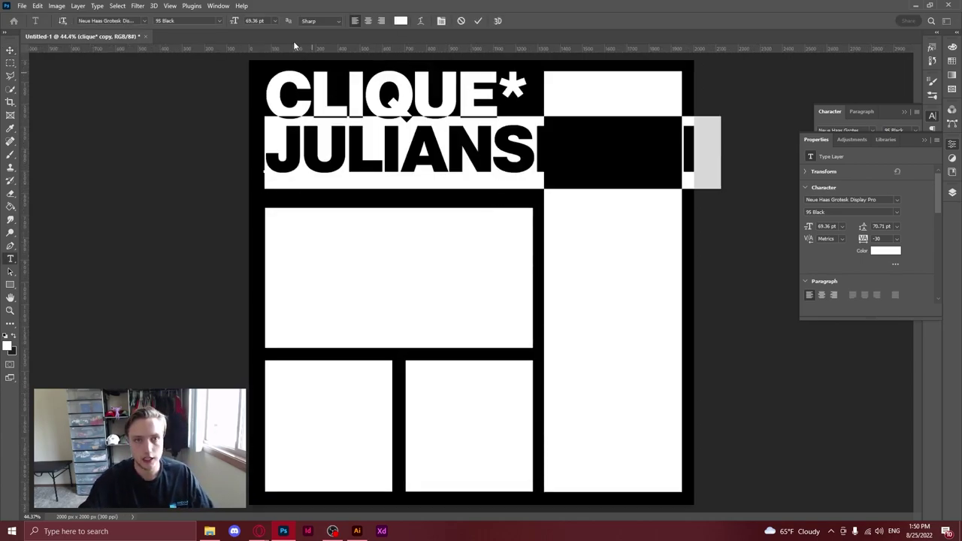
{"action": "left_click_drag", "start_coordinate": [238, 22], "coordinate": [212, 27]}
{"action": "key", "text": "Left"}
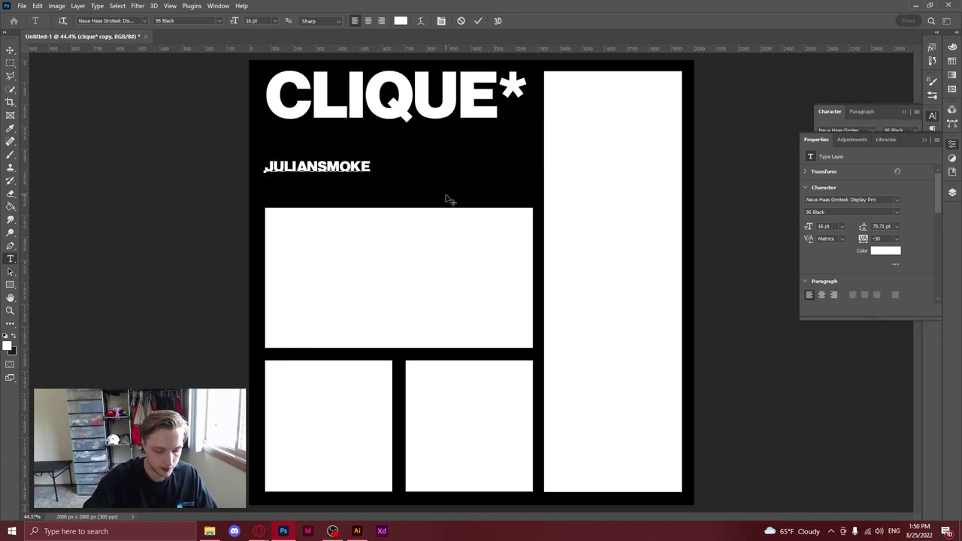
{"action": "type", "text": "X VITAMJN"}
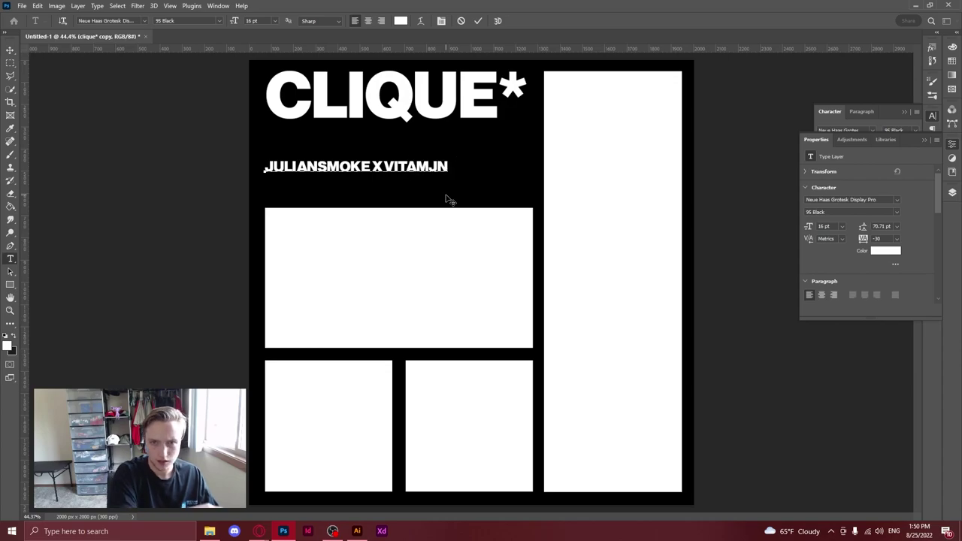
- Move the credit line just under CLIQUE* and scale it to match the headline's width
{"action": "key", "text": "ctrl+a"}
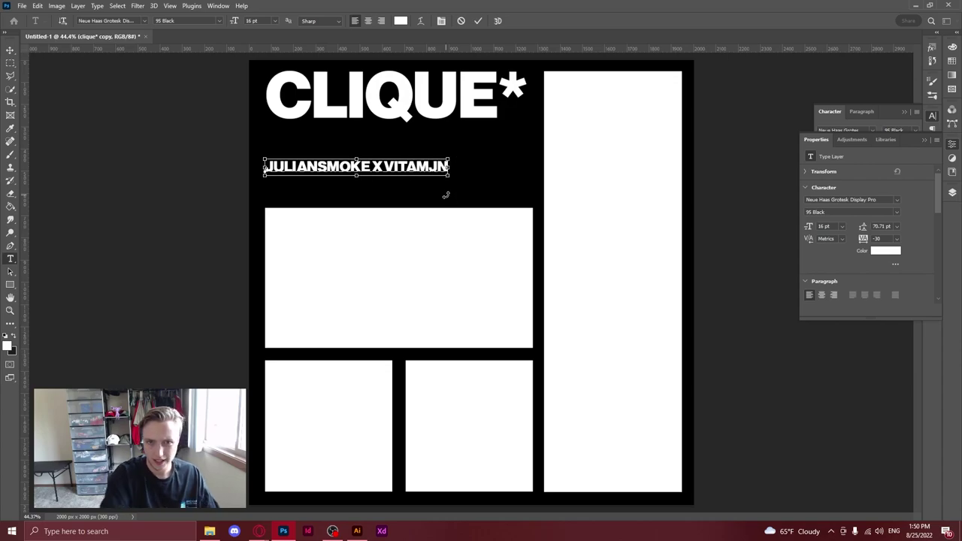
{"action": "left_click", "coordinate": [10, 50]}
{"action": "key", "text": "ctrl+t"}
{"action": "left_click_drag", "start_coordinate": [374, 167], "coordinate": [376, 132]}
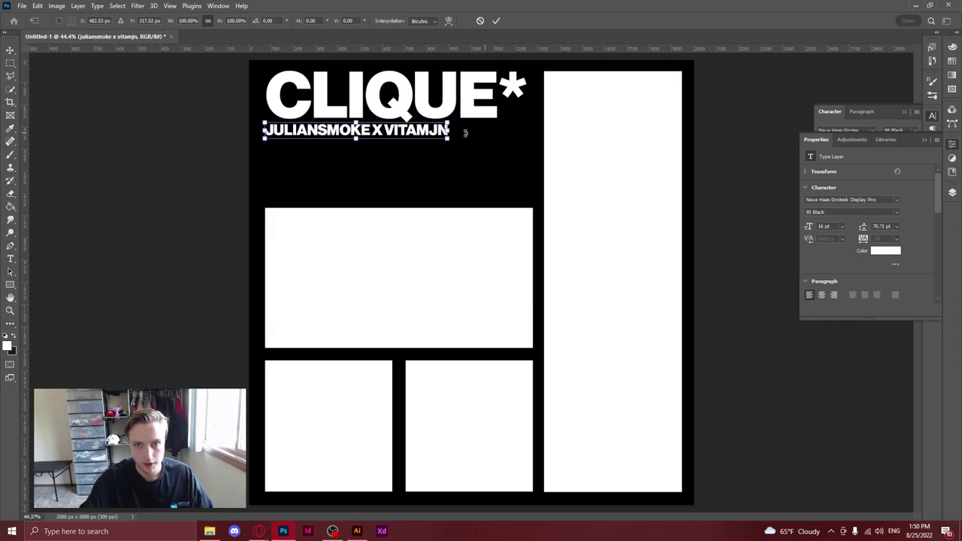
{"action": "left_click_drag", "start_coordinate": [449, 129], "coordinate": [534, 130]}
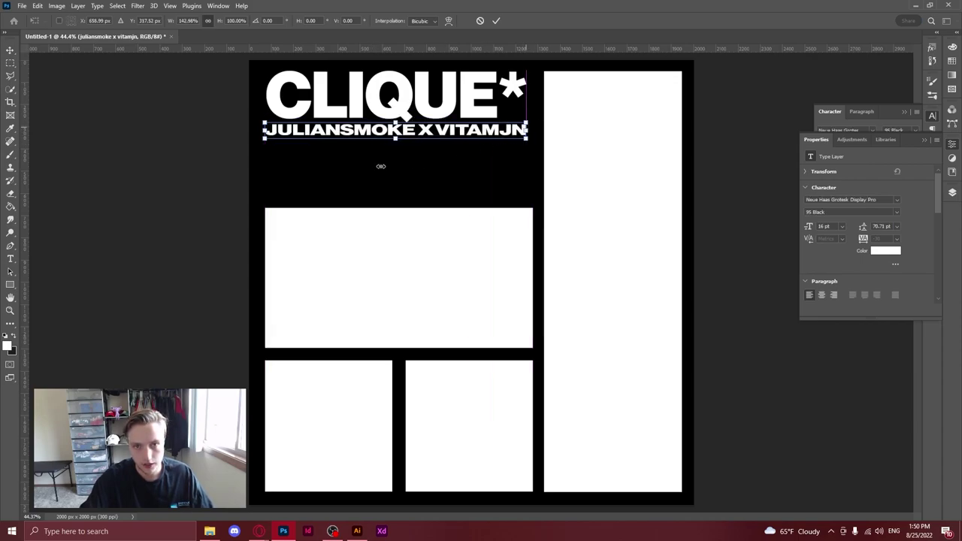
{"action": "key", "text": "ctrl+z"}
{"action": "left_click_drag", "start_coordinate": [450, 137], "coordinate": [528, 167]}
{"action": "key", "text": "Return"}
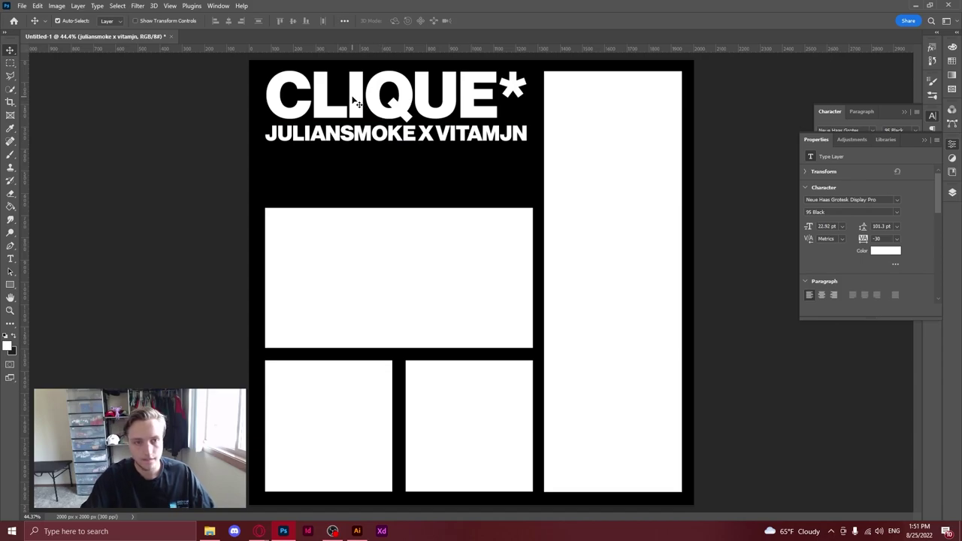
{"action": "left_click", "coordinate": [358, 103], "text": "shift"}
{"action": "key", "text": "ctrl+t"}
{"action": "left_click_drag", "start_coordinate": [528, 113], "coordinate": [476, 120]}
{"action": "left_click_drag", "start_coordinate": [264, 73], "coordinate": [262, 72]}
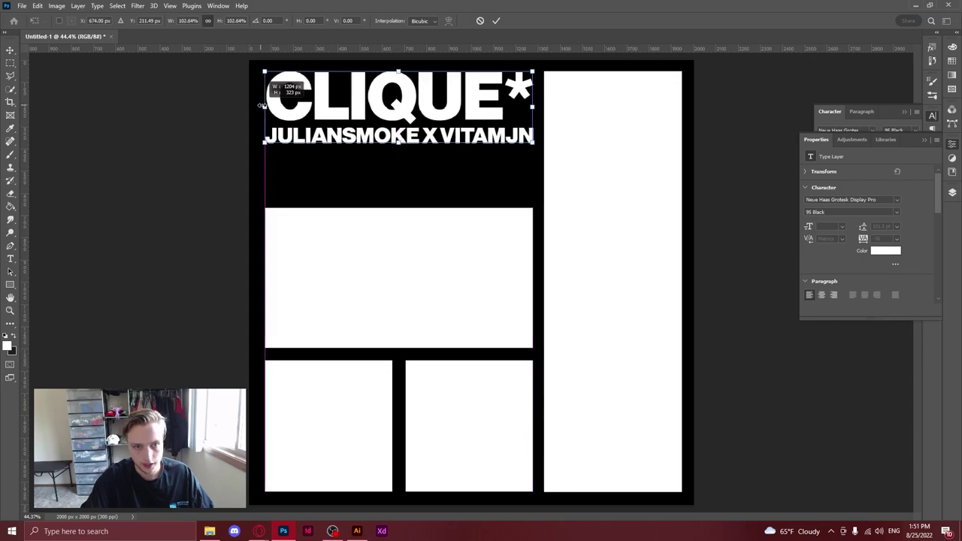
{"action": "key", "text": "Return"}
{"action": "scroll", "coordinate": [365, 208], "scroll_direction": "down", "scroll_amount": 5}
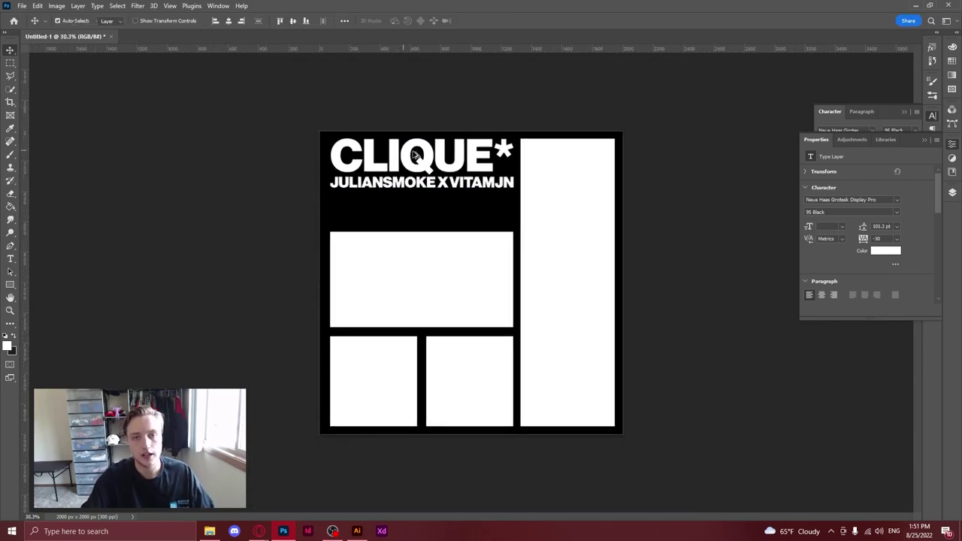
{"action": "scroll", "coordinate": [541, 241], "scroll_direction": "up", "scroll_amount": 4}
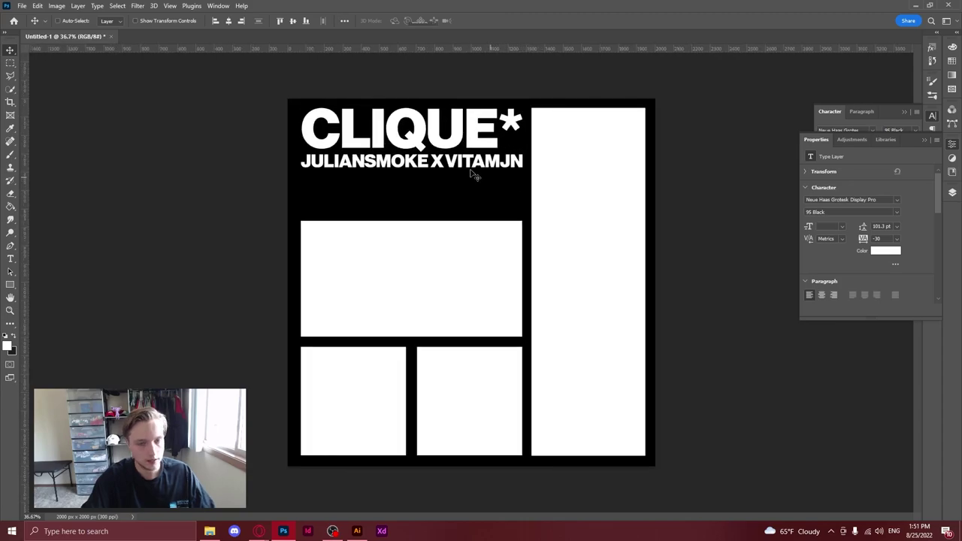
{"action": "key", "text": "ctrl+t"}
{"action": "left_click_drag", "start_coordinate": [377, 137], "coordinate": [374, 173]}
{"action": "key", "text": "Return"}
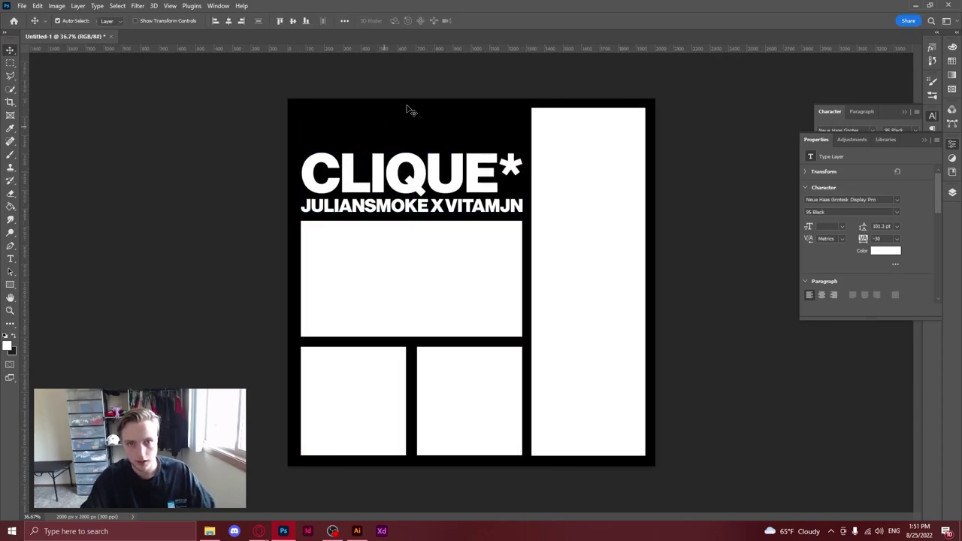
{"action": "scroll", "coordinate": [447, 133], "scroll_direction": "down", "scroll_amount": 3}
{"action": "key", "text": "ctrl+plus"}
{"action": "key", "text": "ctrl+plus"}
{"action": "key", "text": "ctrl+plus"}
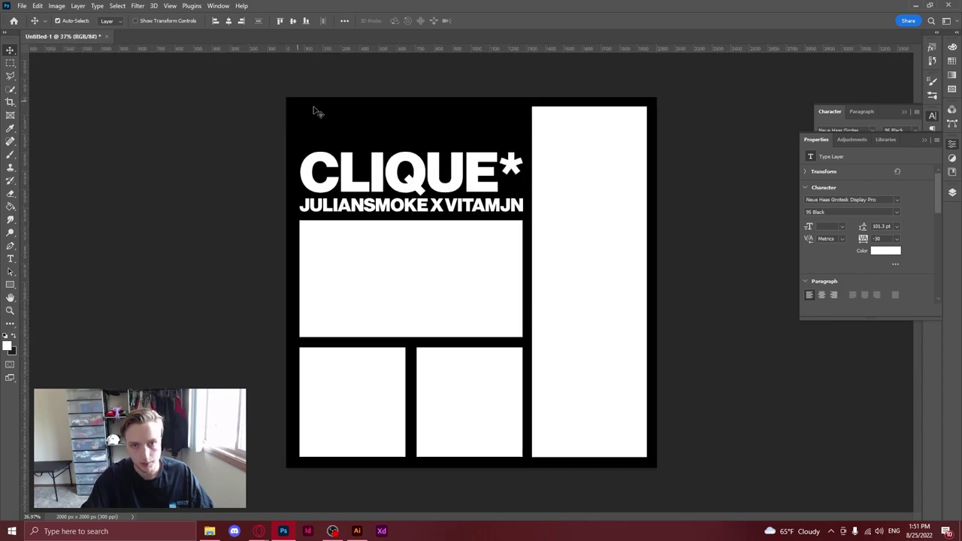
{"action": "key", "text": "ctrl+0"}
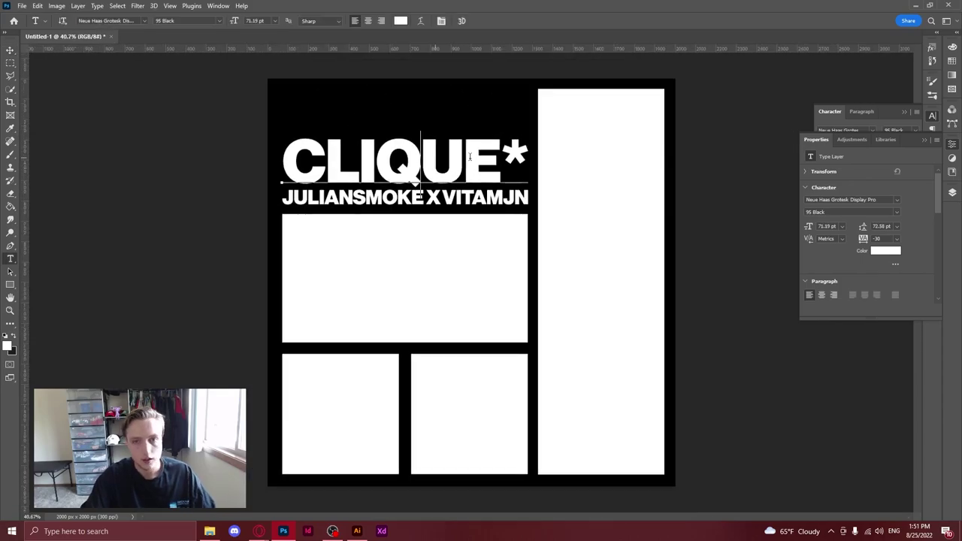
{"action": "double_click", "coordinate": [471, 170]}
{"action": "key", "text": "Escape"}
{"action": "key", "text": "v"}
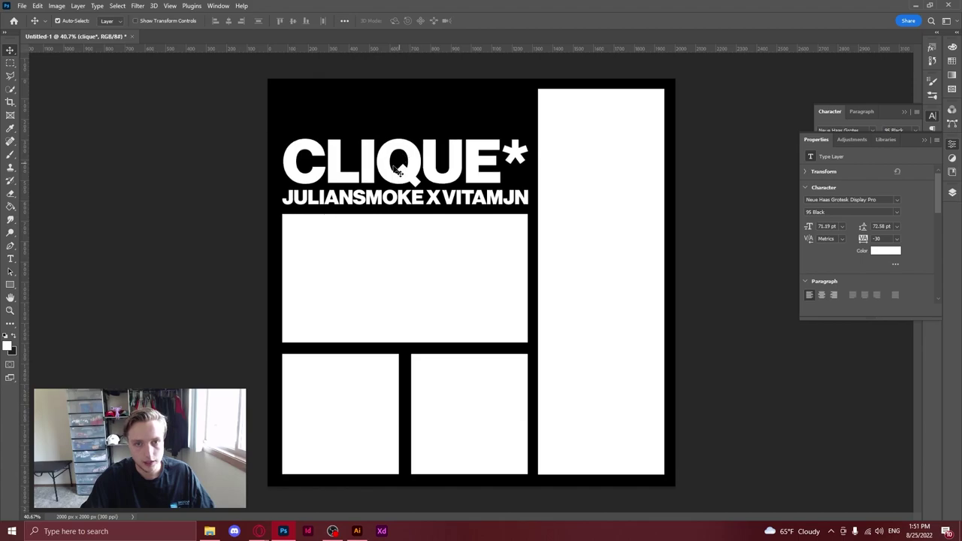
- Browse the font list for the credit subtitle, then bring the Pinterest inspiration board forward
{"action": "key", "text": "t"}
{"action": "left_click", "coordinate": [389, 201]}
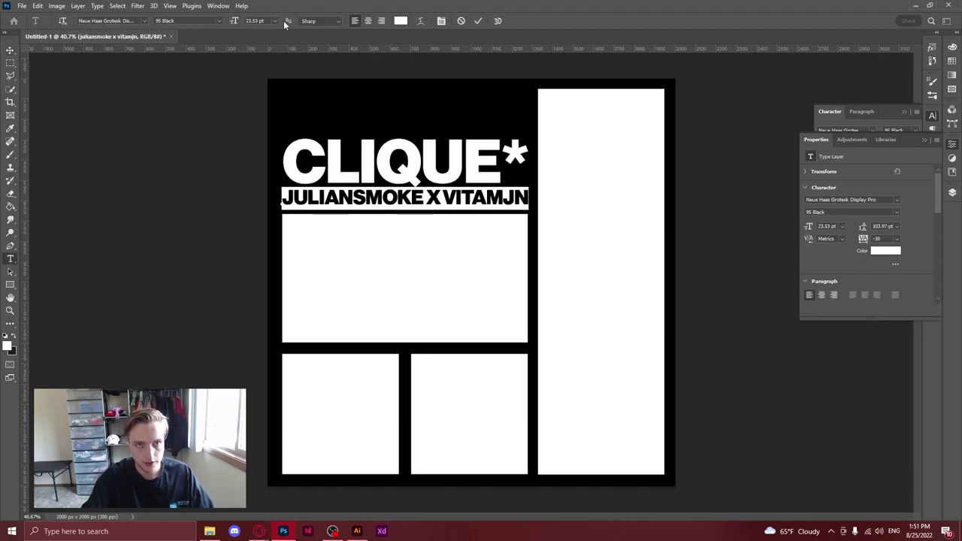
{"action": "left_click", "coordinate": [145, 21]}
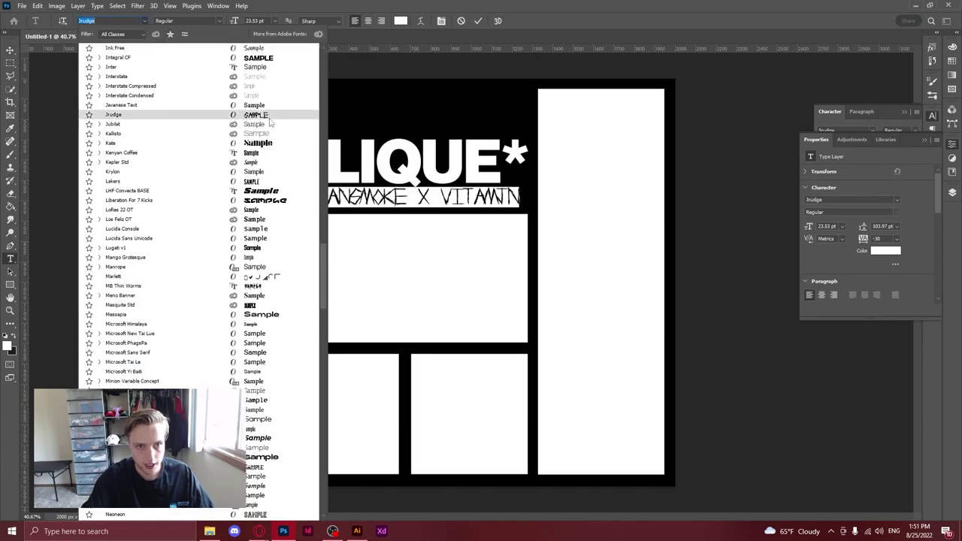
{"action": "scroll", "coordinate": [265, 79], "scroll_direction": "down", "scroll_amount": 4}
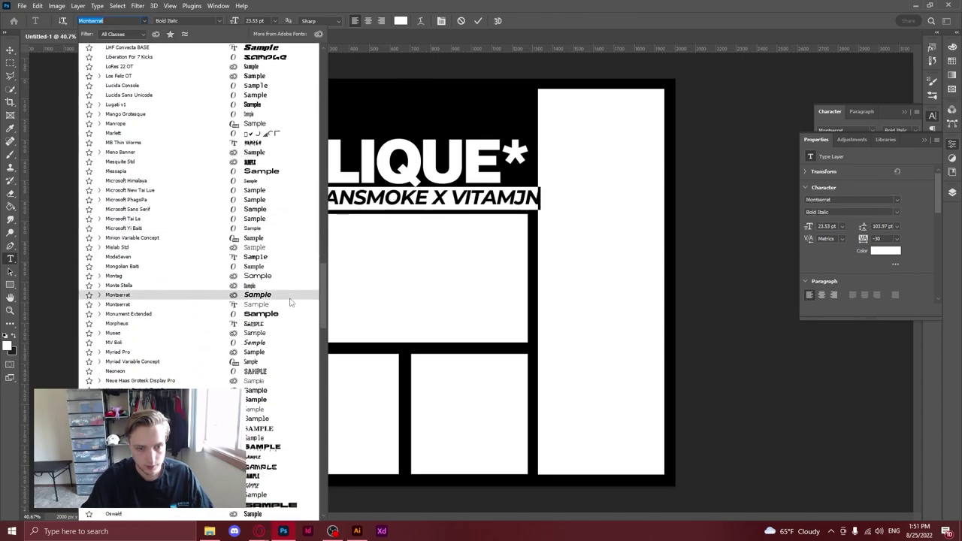
{"action": "scroll", "coordinate": [279, 316], "scroll_direction": "down", "scroll_amount": 3}
{"action": "scroll", "coordinate": [264, 422], "scroll_direction": "down", "scroll_amount": 4}
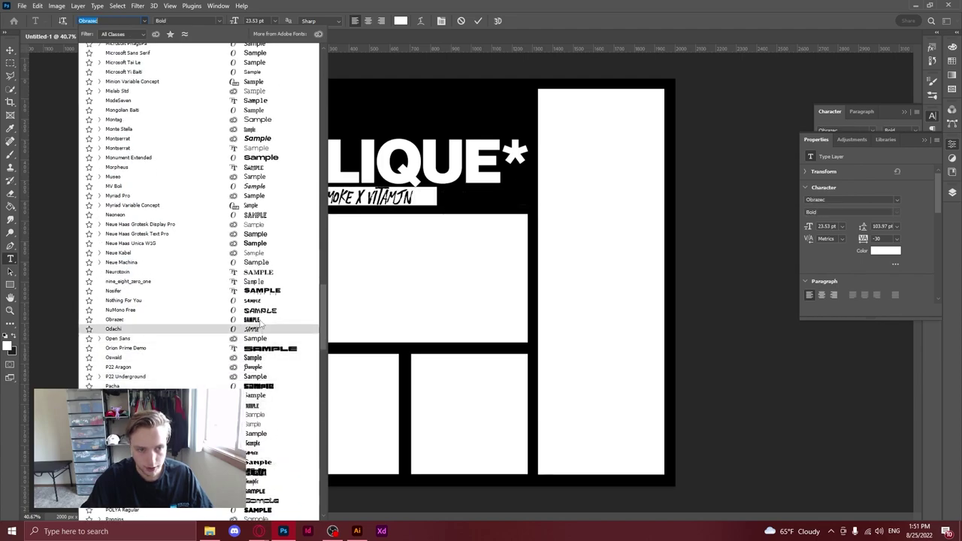
{"action": "scroll", "coordinate": [267, 346], "scroll_direction": "down", "scroll_amount": 5}
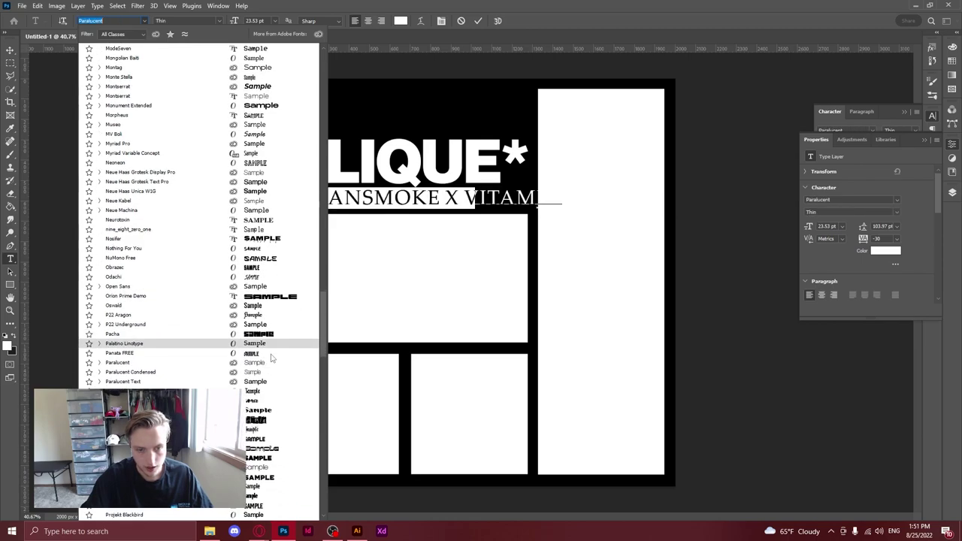
{"action": "scroll", "coordinate": [278, 406], "scroll_direction": "down", "scroll_amount": 3}
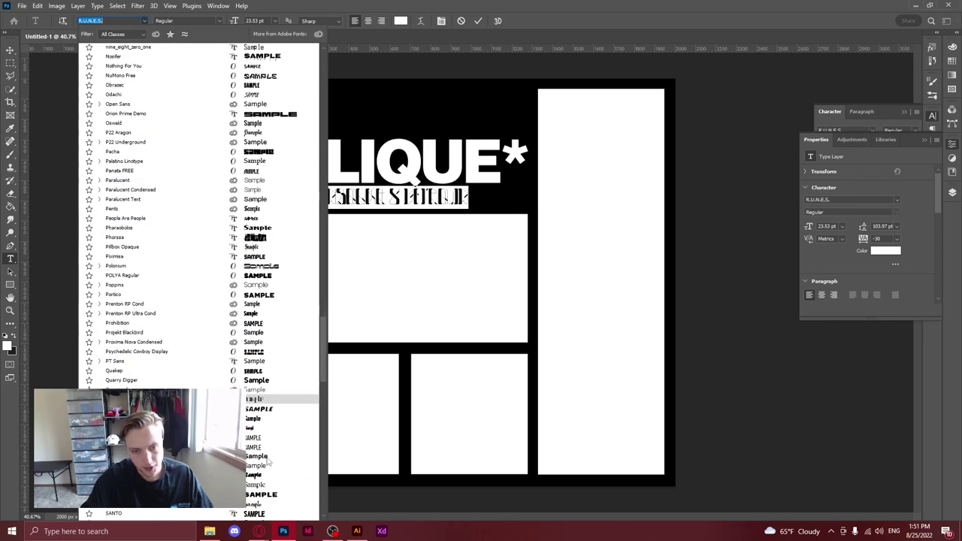
{"action": "left_click", "coordinate": [259, 531]}
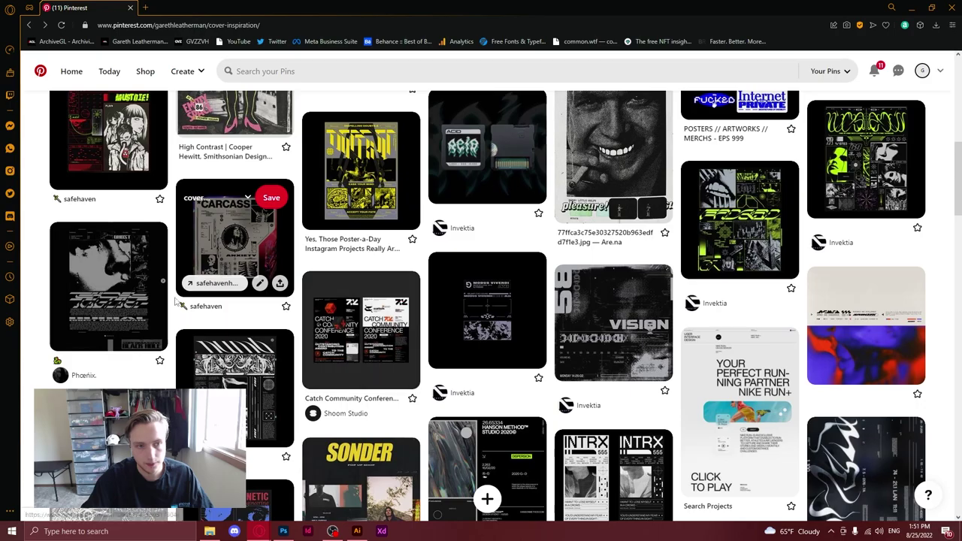
- Open the black-and-green collage poster pin from the cover inspiration board, then return to Photoshop
{"action": "scroll", "coordinate": [411, 344], "scroll_direction": "up", "scroll_amount": 3}
{"action": "scroll", "coordinate": [412, 344], "scroll_direction": "up", "scroll_amount": 5}
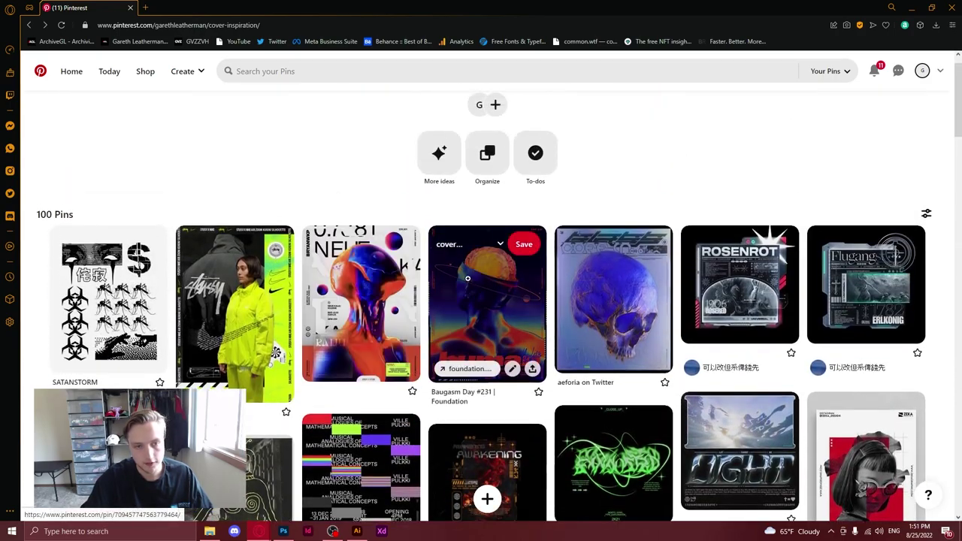
{"action": "scroll", "coordinate": [473, 285], "scroll_direction": "down", "scroll_amount": 4}
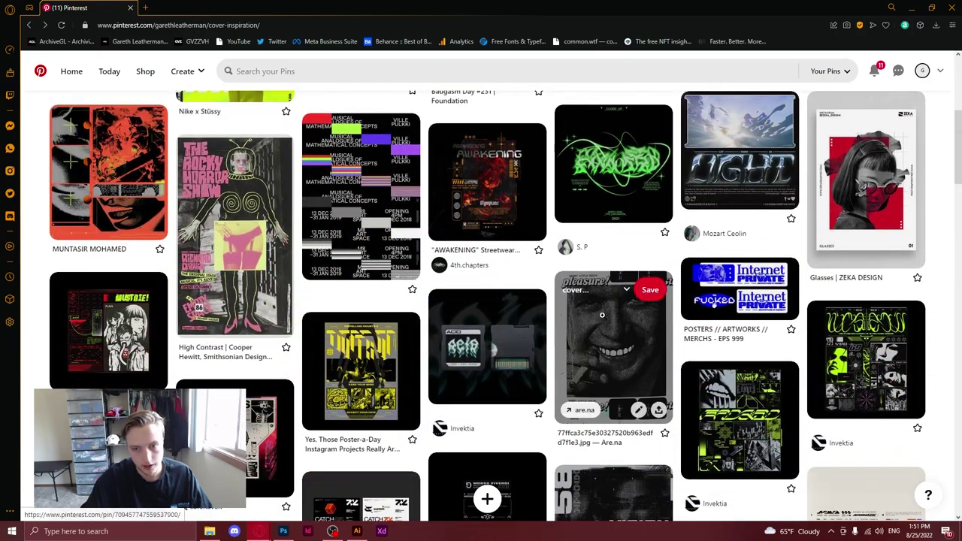
{"action": "scroll", "coordinate": [757, 497], "scroll_direction": "down", "scroll_amount": 2}
{"action": "left_click", "coordinate": [740, 271]}
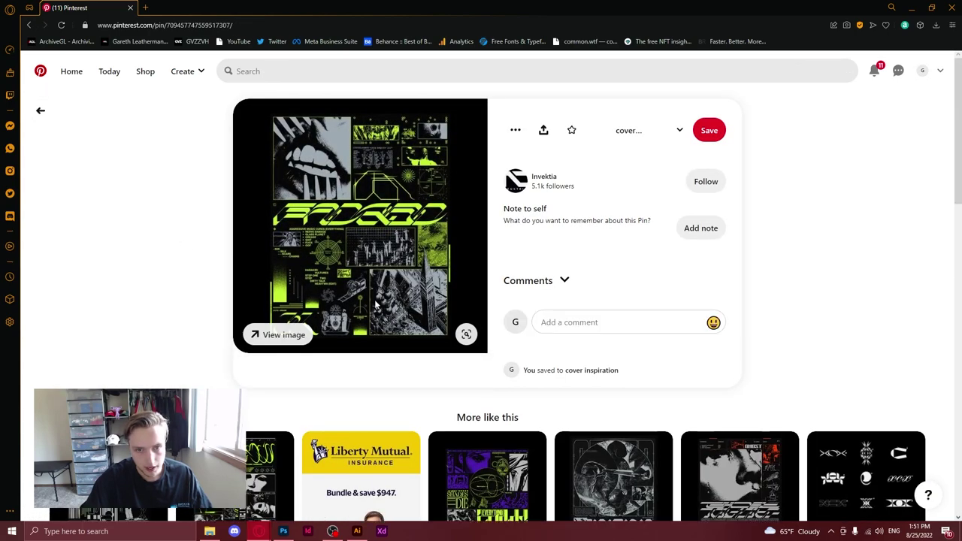
{"action": "key", "text": "alt+Tab"}
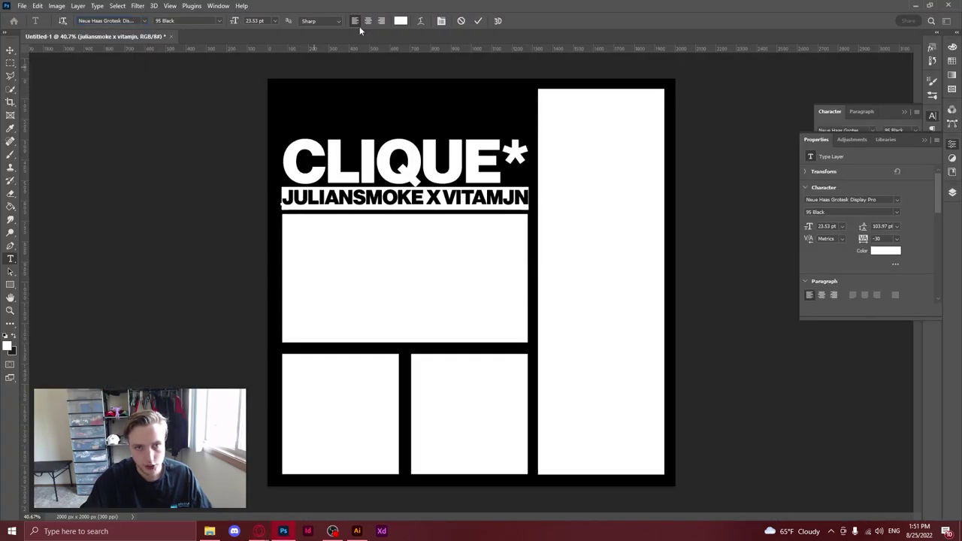
- Apply Roxie Rossa to the credit subtitle and shrink it to 13 pt
{"action": "left_click", "coordinate": [144, 21]}
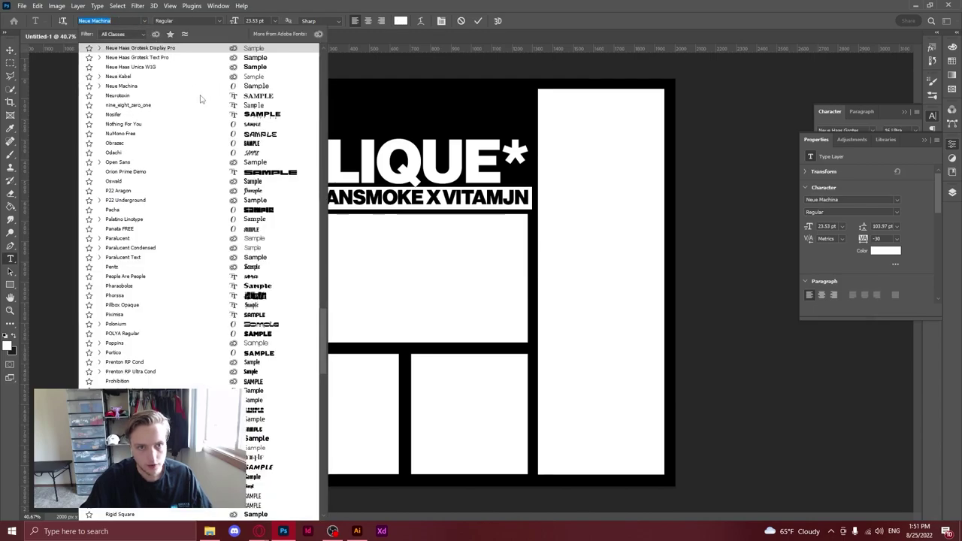
{"action": "key", "text": "Down"}
{"action": "key", "text": "Down"}
{"action": "key", "text": "Down"}
{"action": "key", "text": "Down"}
{"action": "key", "text": "Down"}
{"action": "key", "text": "Down"}
{"action": "key", "text": "Down"}
{"action": "key", "text": "Down"}
{"action": "key", "text": "Down"}
{"action": "key", "text": "Down"}
{"action": "key", "text": "Down"}
{"action": "scroll", "coordinate": [194, 150], "scroll_direction": "down", "scroll_amount": 4}
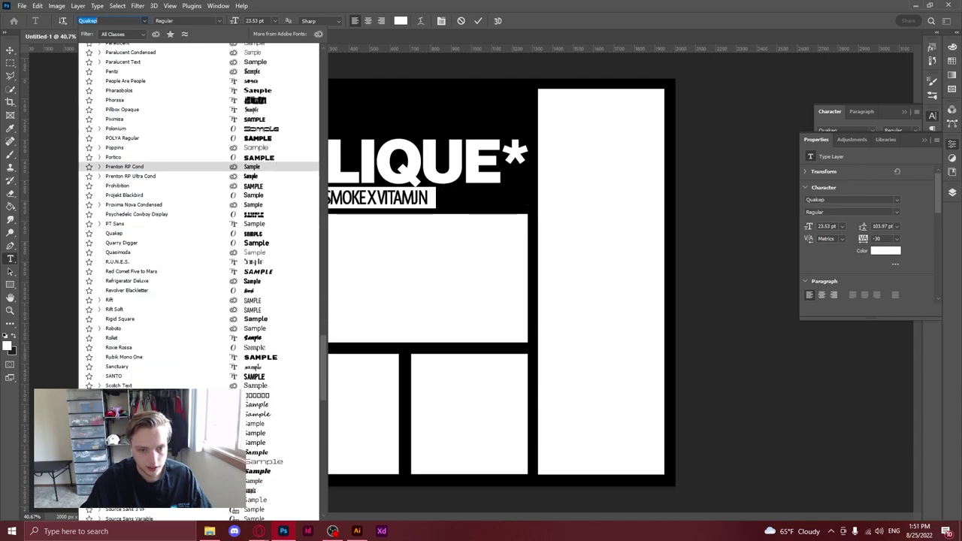
{"action": "left_click", "coordinate": [275, 347]}
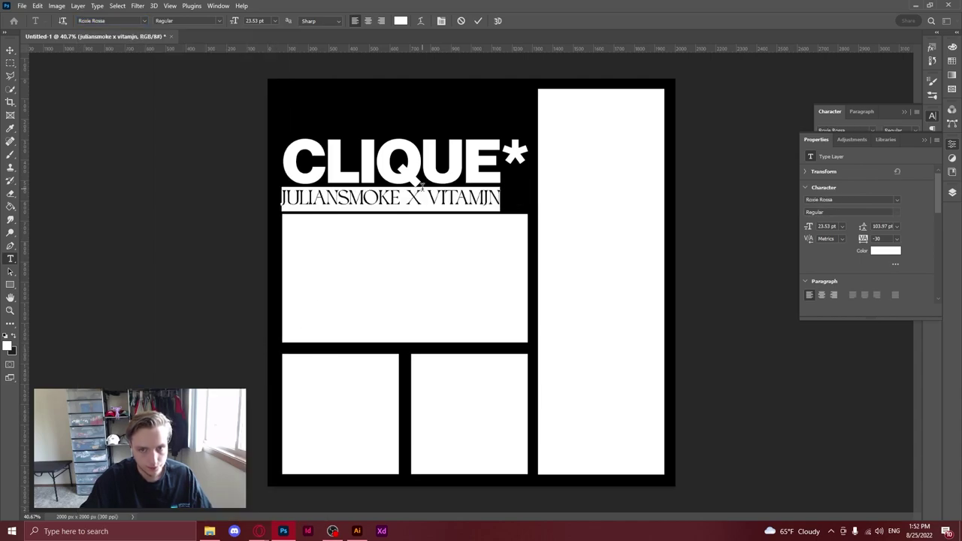
{"action": "left_click_drag", "start_coordinate": [238, 24], "coordinate": [230, 24]}
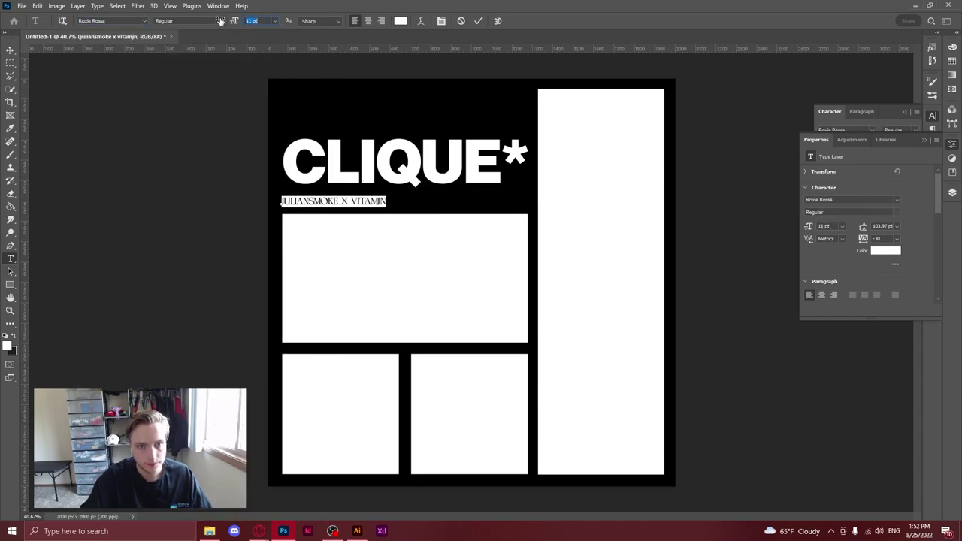
{"action": "left_click", "coordinate": [12, 54]}
- Rearrange the layers so the credit subtitle sits above the CLIQUE* headline
{"action": "scroll", "coordinate": [401, 200], "scroll_direction": "up", "scroll_amount": 3}
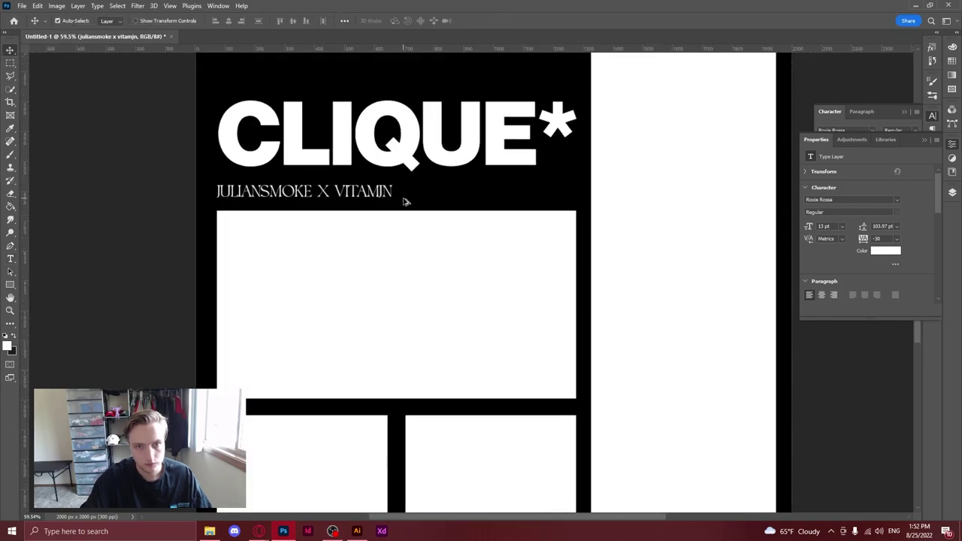
{"action": "key", "text": "ctrl+t"}
{"action": "left_click_drag", "start_coordinate": [354, 188], "coordinate": [446, 201]}
{"action": "key", "text": "Return"}
{"action": "scroll", "coordinate": [481, 203], "scroll_direction": "down", "scroll_amount": 3}
{"action": "scroll", "coordinate": [504, 203], "scroll_direction": "up", "scroll_amount": 2}
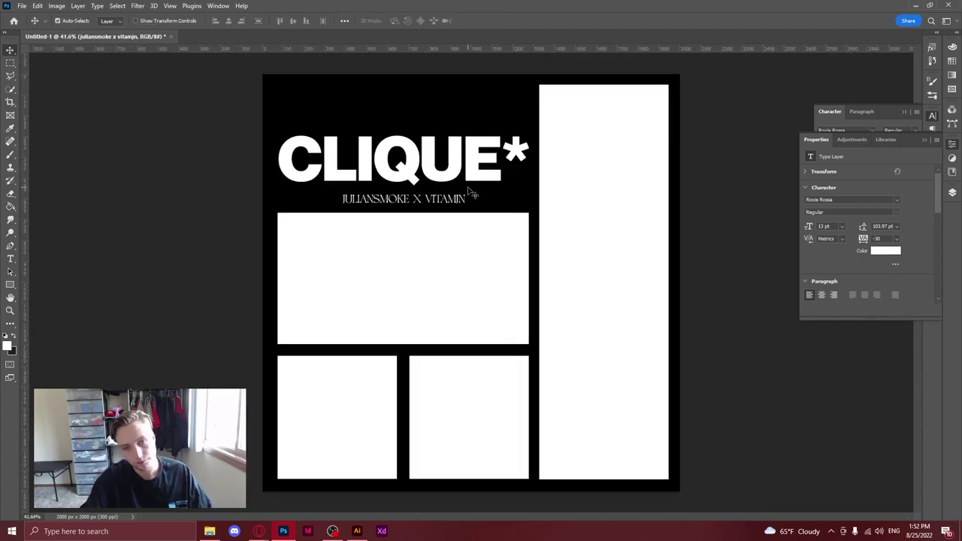
{"action": "left_click_drag", "start_coordinate": [425, 205], "coordinate": [435, 205]}
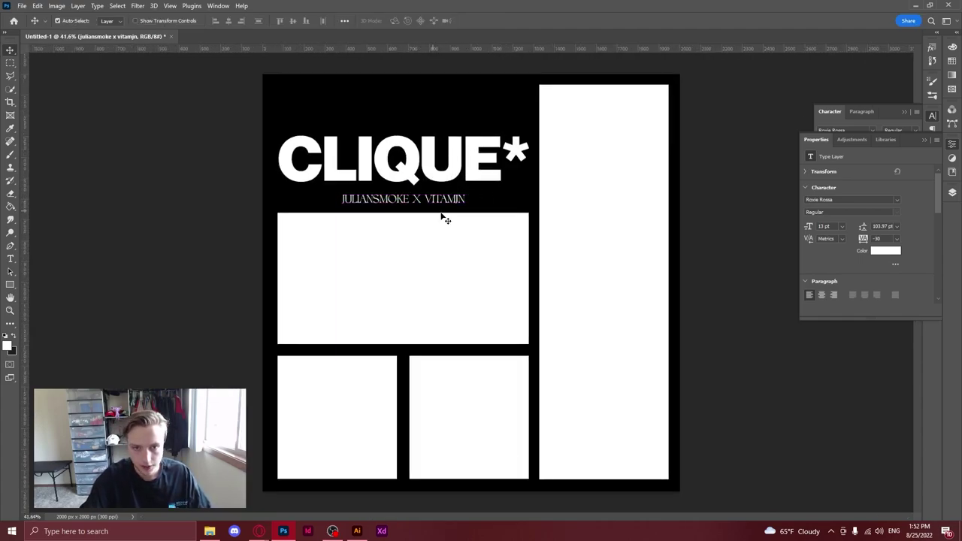
{"action": "left_click_drag", "start_coordinate": [390, 174], "coordinate": [399, 122]}
{"action": "left_click_drag", "start_coordinate": [403, 198], "coordinate": [397, 82]}
{"action": "left_click_drag", "start_coordinate": [398, 118], "coordinate": [405, 148]}
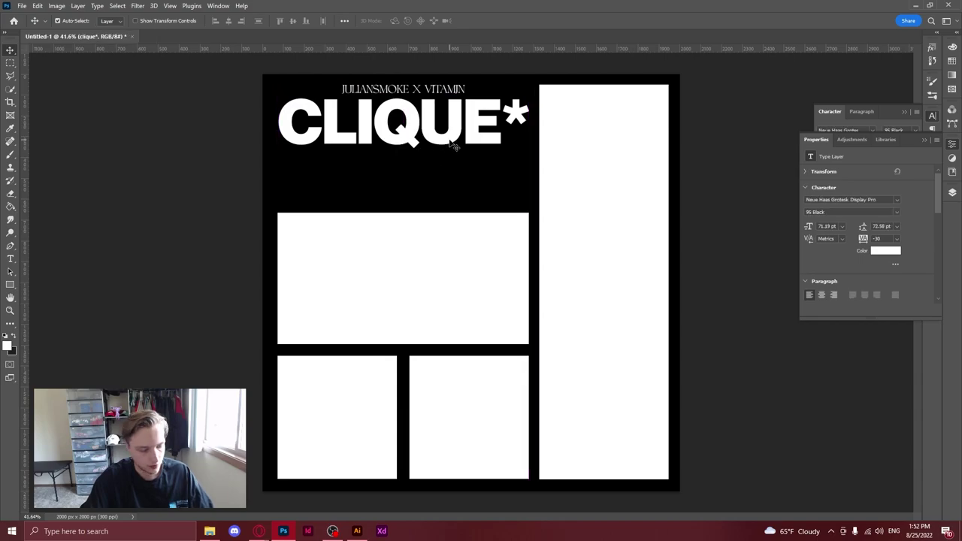
- Delete the asterisk so the headline reads CLIQUE
{"action": "key", "text": "t"}
{"action": "left_click_drag", "start_coordinate": [514, 111], "coordinate": [548, 112]}
{"action": "key", "text": "BackSpace"}
{"action": "left_click", "coordinate": [12, 49]}
- Scale the CLIQUE headline up to about 112%
{"action": "key", "text": "ctrl+t"}
{"action": "left_click_drag", "start_coordinate": [500, 162], "coordinate": [525, 179]}
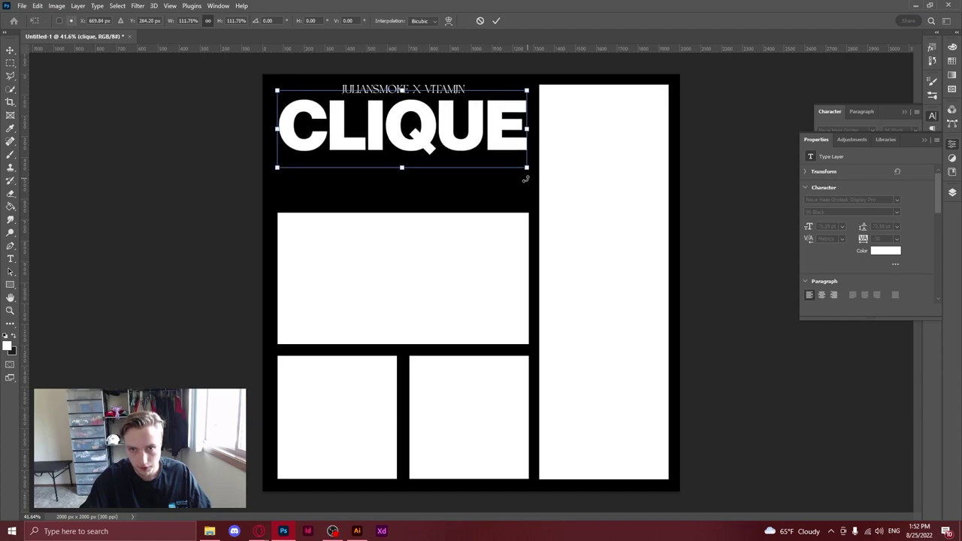
{"action": "key", "text": "Return"}
{"action": "scroll", "coordinate": [491, 110], "scroll_direction": "down", "scroll_amount": 4}
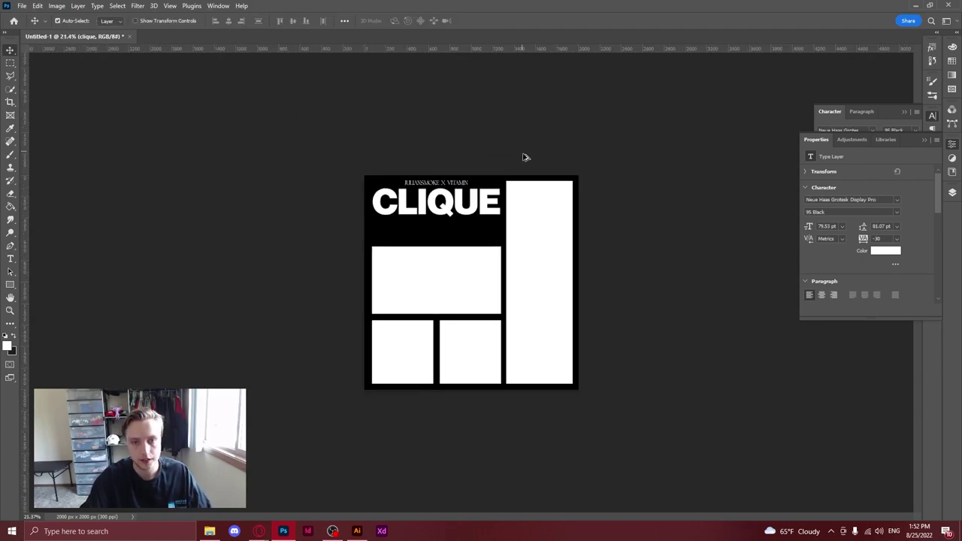
{"action": "scroll", "coordinate": [524, 157], "scroll_direction": "up", "scroll_amount": 4}
{"action": "scroll", "coordinate": [546, 164], "scroll_direction": "up", "scroll_amount": 2}
- Restyle the CLIQUE headline in Shader Black at 45 pt
{"action": "key", "text": "r"}
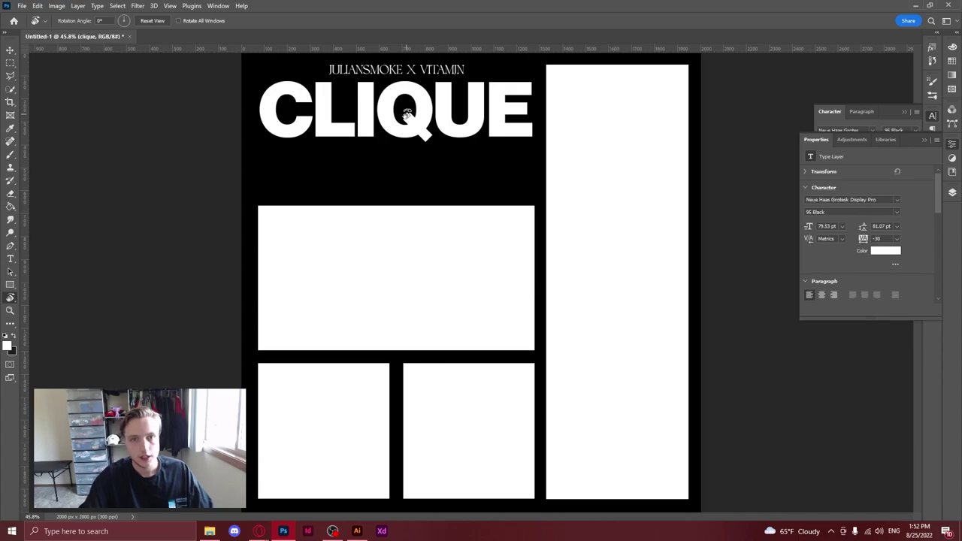
{"action": "key", "text": "t"}
{"action": "double_click", "coordinate": [424, 133]}
{"action": "left_click", "coordinate": [143, 21]}
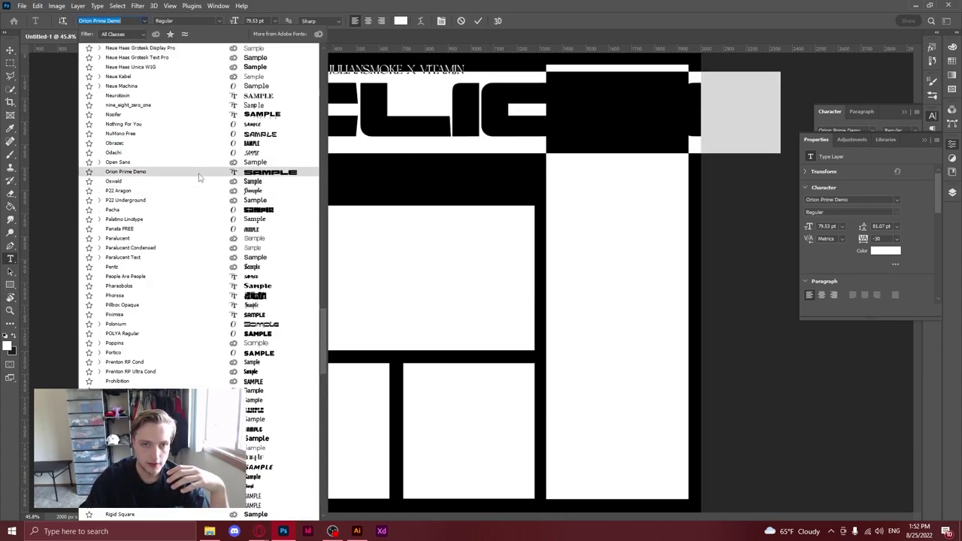
{"action": "scroll", "coordinate": [204, 209], "scroll_direction": "down", "scroll_amount": 6}
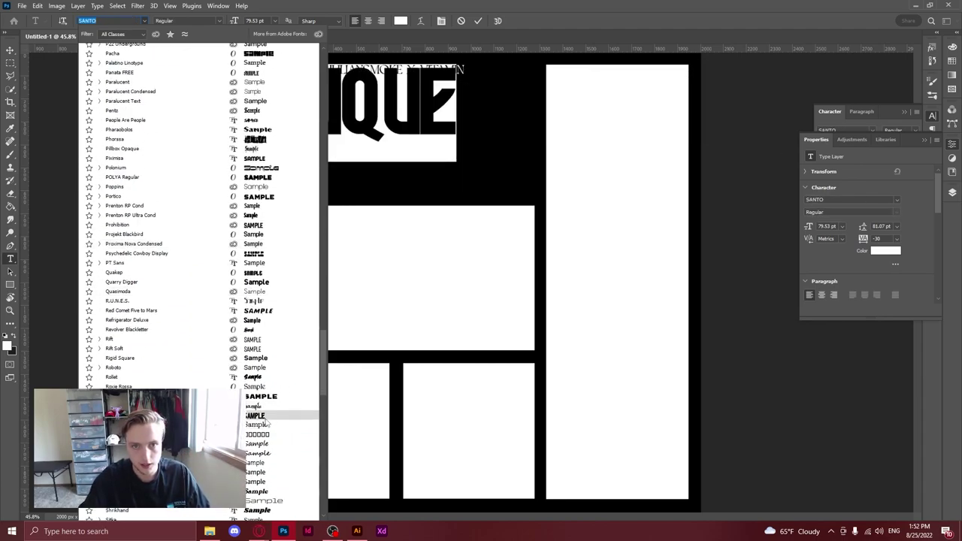
{"action": "scroll", "coordinate": [265, 423], "scroll_direction": "down", "scroll_amount": 6}
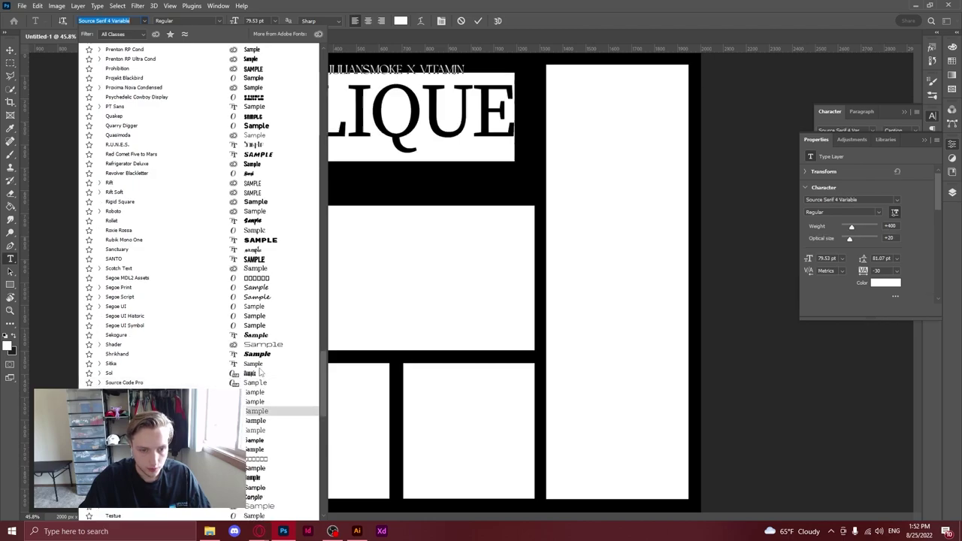
{"action": "scroll", "coordinate": [270, 323], "scroll_direction": "down", "scroll_amount": 1}
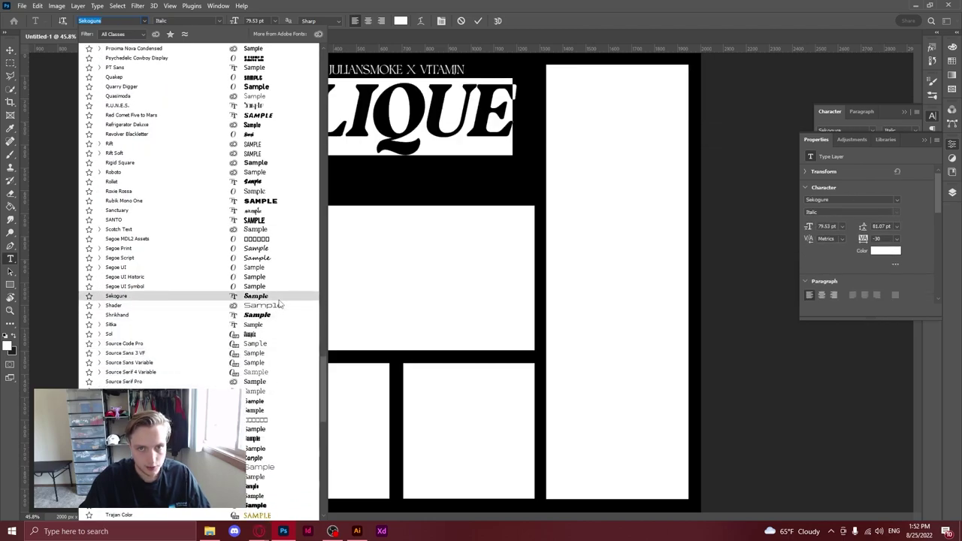
{"action": "left_click", "coordinate": [282, 306]}
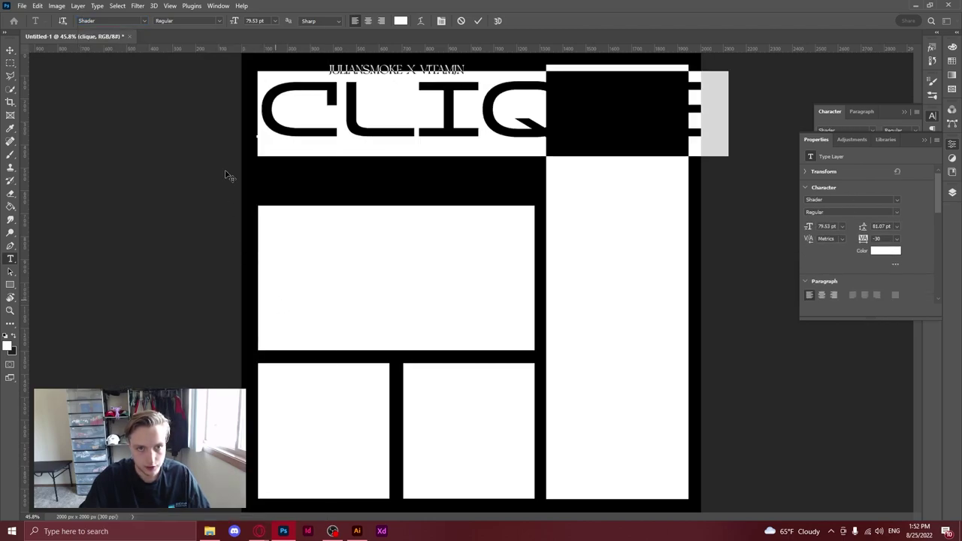
{"action": "key", "text": "ctrl+minus"}
{"action": "left_click", "coordinate": [219, 21]}
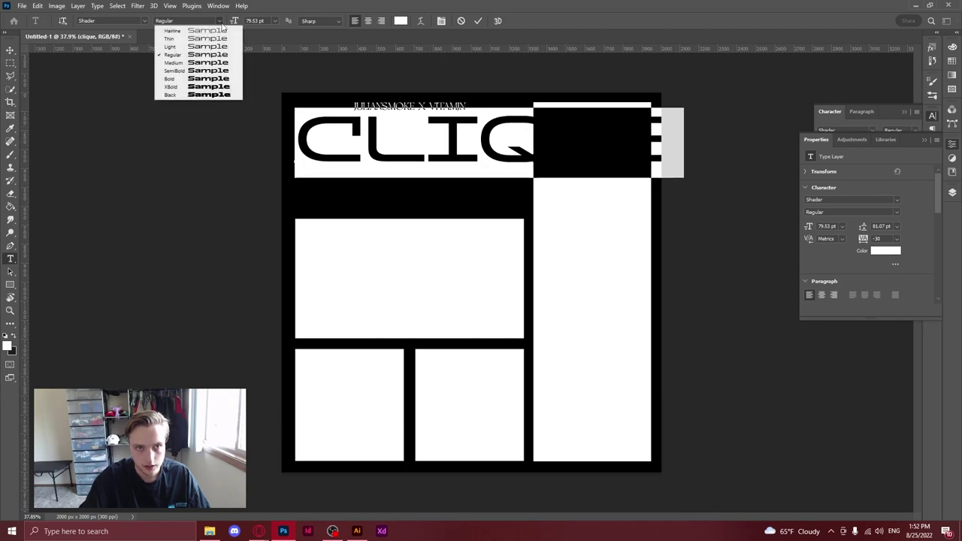
{"action": "left_click", "coordinate": [210, 95]}
{"action": "left_click_drag", "start_coordinate": [236, 23], "coordinate": [218, 23]}
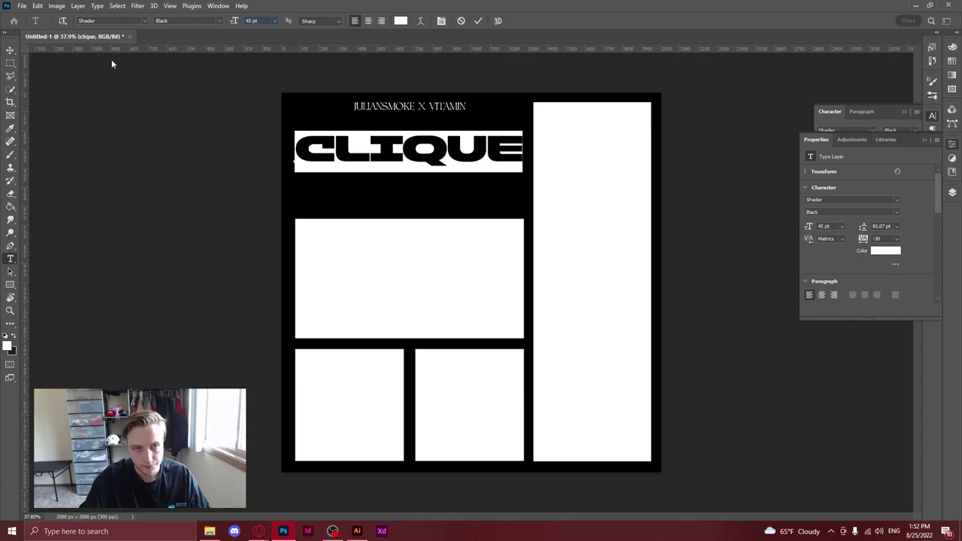
{"action": "left_click", "coordinate": [11, 50]}
- Enlarge CLIQUE slightly and move it up snug beneath the name line
{"action": "left_click_drag", "start_coordinate": [298, 154], "coordinate": [299, 209]}
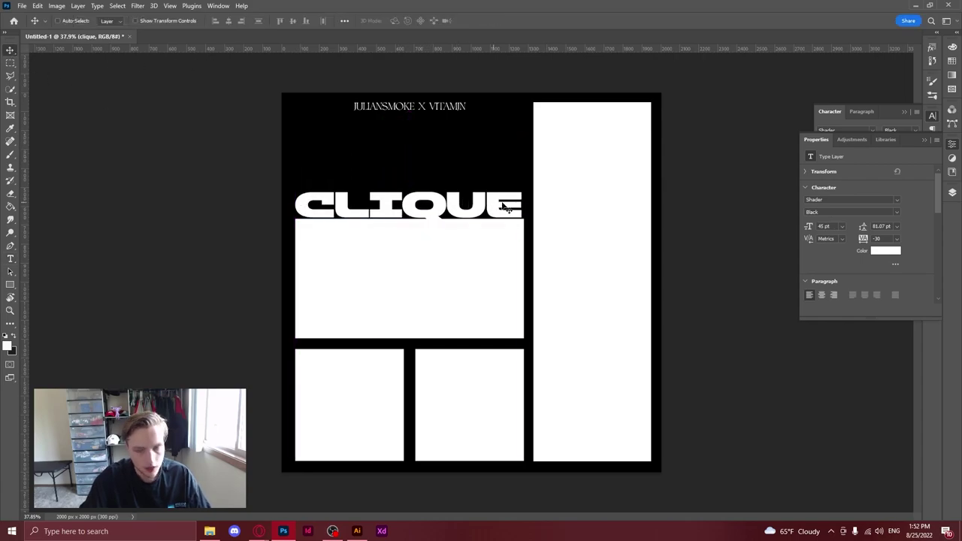
{"action": "key", "text": "ctrl+t"}
{"action": "left_click_drag", "start_coordinate": [527, 188], "coordinate": [529, 188]}
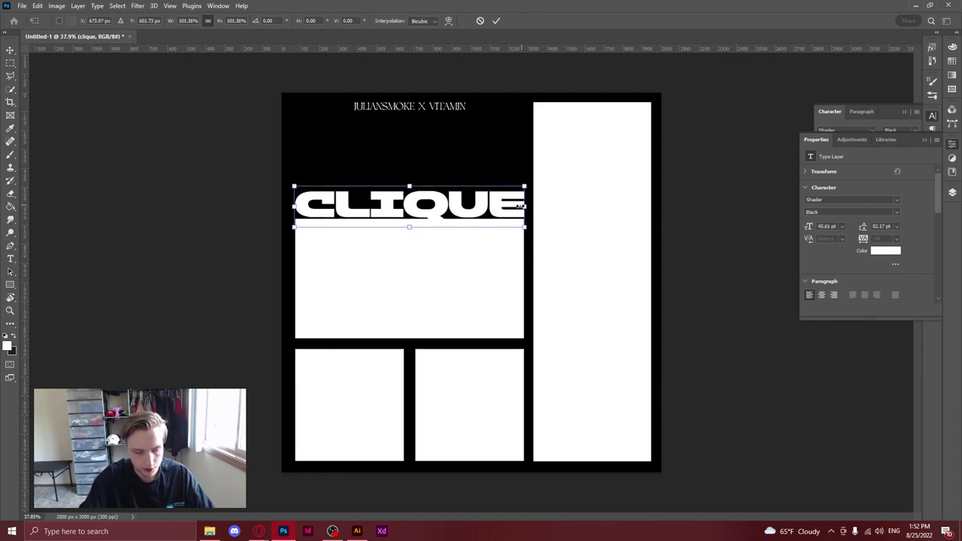
{"action": "key", "text": "Return"}
{"action": "left_click_drag", "start_coordinate": [436, 215], "coordinate": [411, 118]}
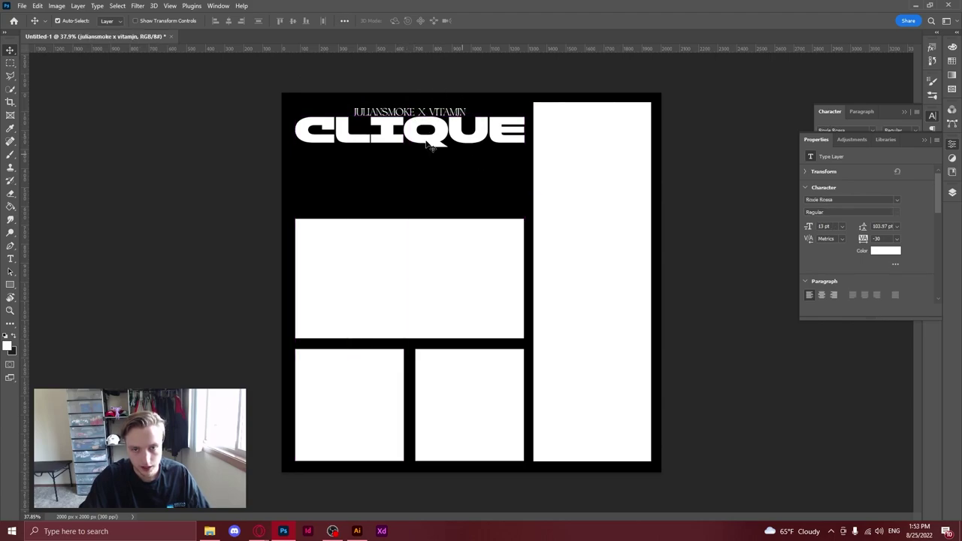
- Set the name line in Shader Regular
{"action": "key", "text": "shift+Up"}
{"action": "key", "text": "shift+Down"}
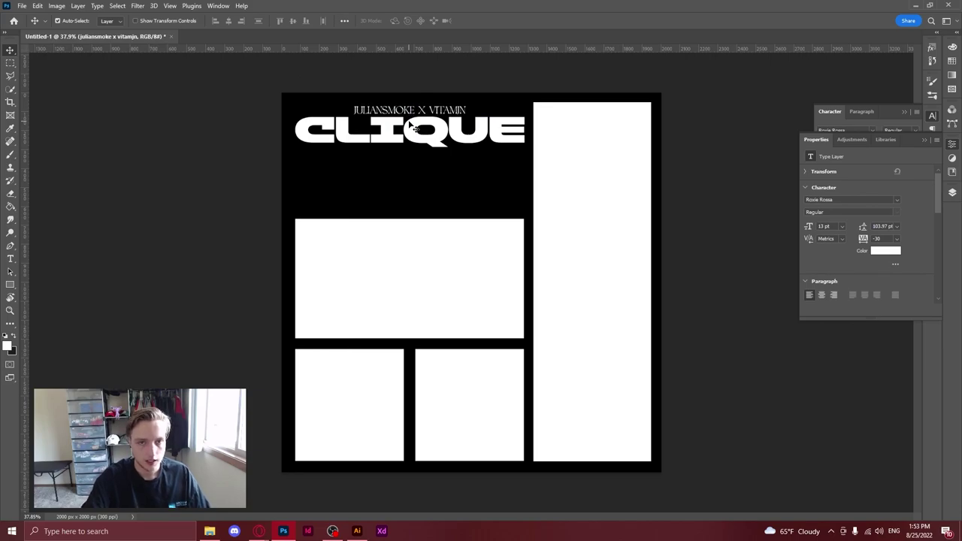
{"action": "key", "text": "t"}
{"action": "triple_click", "coordinate": [395, 112]}
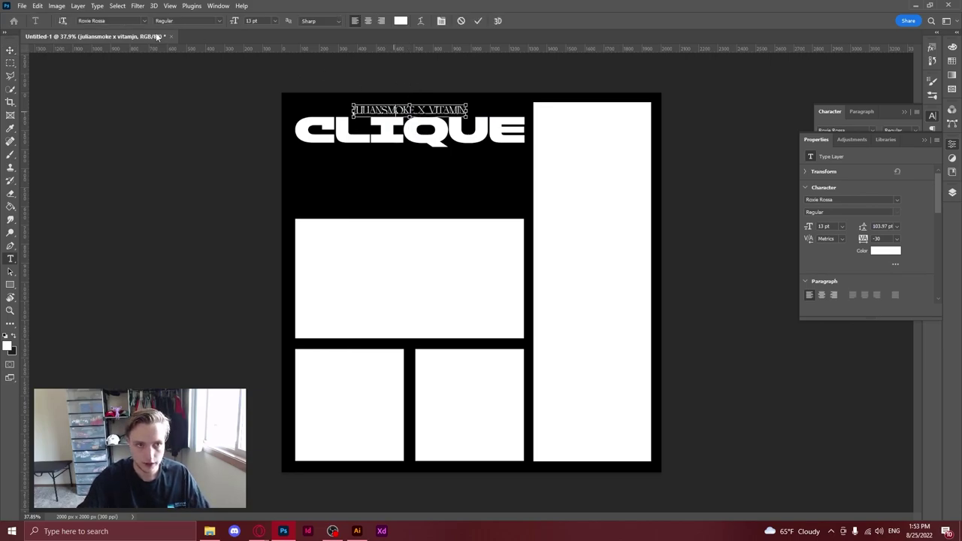
{"action": "type", "text": "shad"}
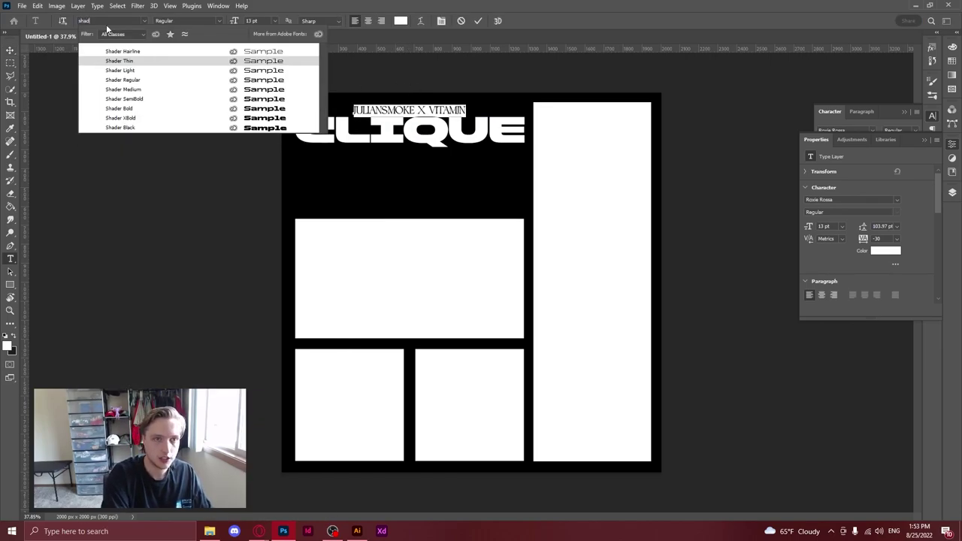
{"action": "left_click", "coordinate": [255, 81]}
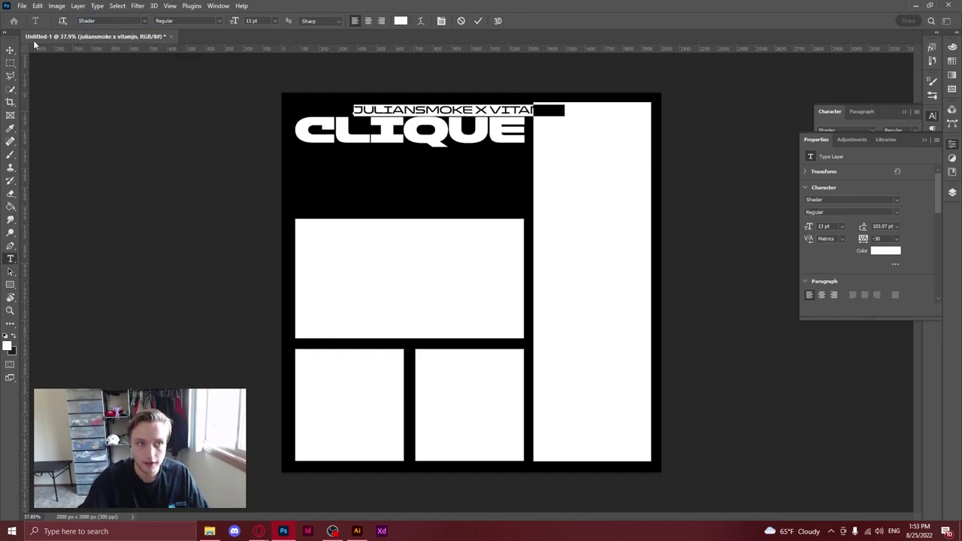
{"action": "left_click", "coordinate": [11, 49]}
- Move and stretch the name line to span CLIQUE's width, nudging it into place
{"action": "key", "text": "ctrl+t"}
{"action": "left_click_drag", "start_coordinate": [488, 113], "coordinate": [443, 114]}
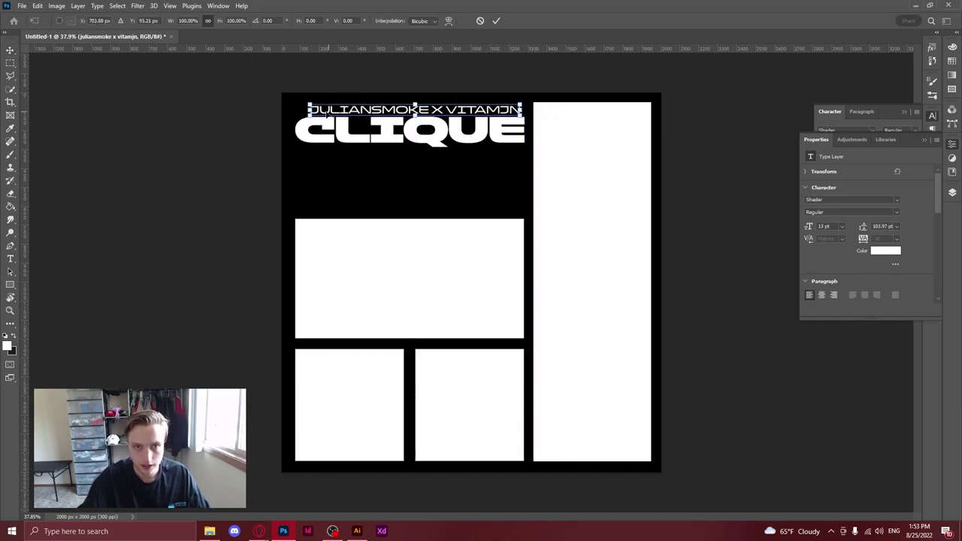
{"action": "left_click_drag", "start_coordinate": [308, 111], "coordinate": [295, 110]}
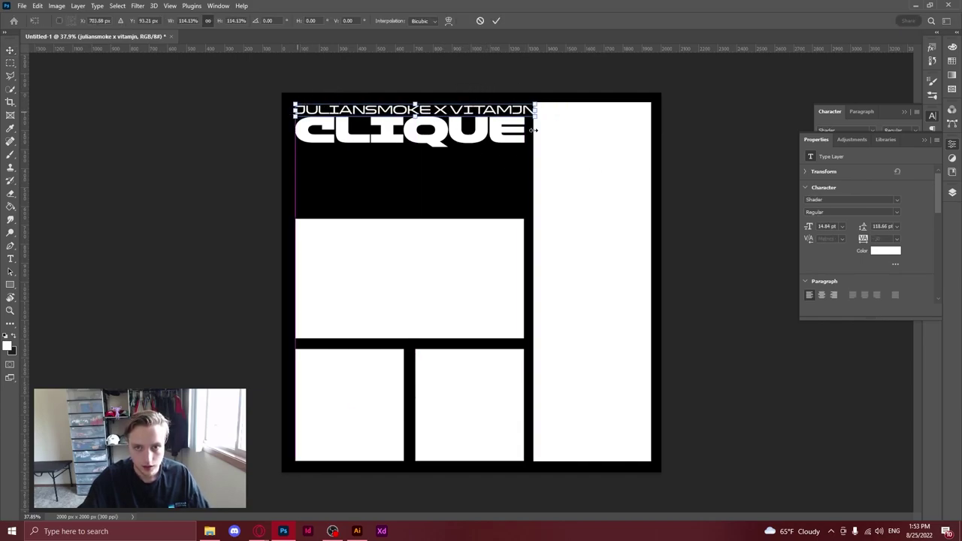
{"action": "left_click_drag", "start_coordinate": [534, 110], "coordinate": [526, 110]}
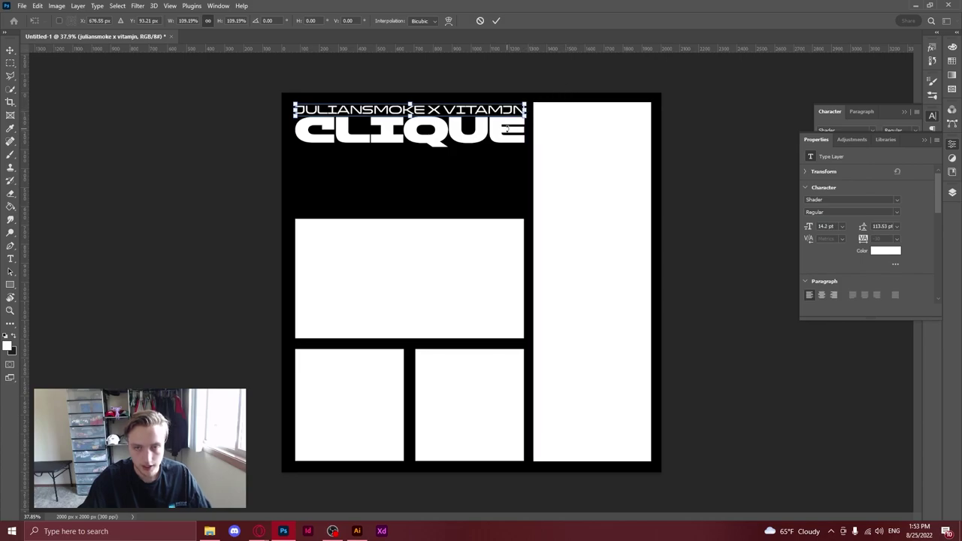
{"action": "key", "text": "Return"}
{"action": "key", "text": "Up"}
{"action": "key", "text": "Up"}
{"action": "key", "text": "Up"}
{"action": "key", "text": "Up"}
{"action": "key", "text": "Up"}
{"action": "key", "text": "Up"}
{"action": "key", "text": "Up"}
{"action": "key", "text": "Up"}
{"action": "key", "text": "Up"}
{"action": "key", "text": "Up"}
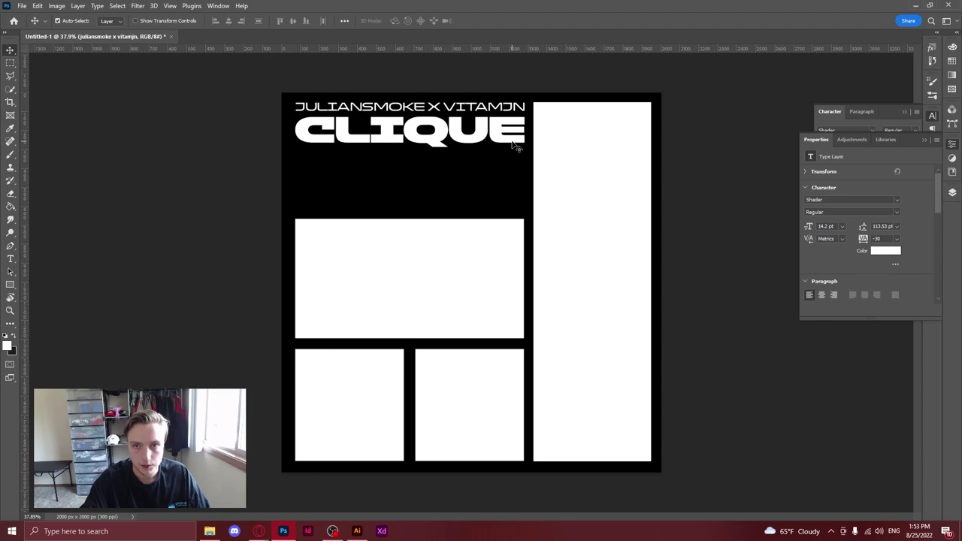
{"action": "key", "text": "Up"}
{"action": "key", "text": "Up"}
{"action": "key", "text": "Up"}
{"action": "key", "text": "Up"}
{"action": "key", "text": "Up"}
{"action": "key", "text": "Up"}
{"action": "key", "text": "Up"}
{"action": "key", "text": "Up"}
{"action": "key", "text": "Up"}
{"action": "key", "text": "Up"}
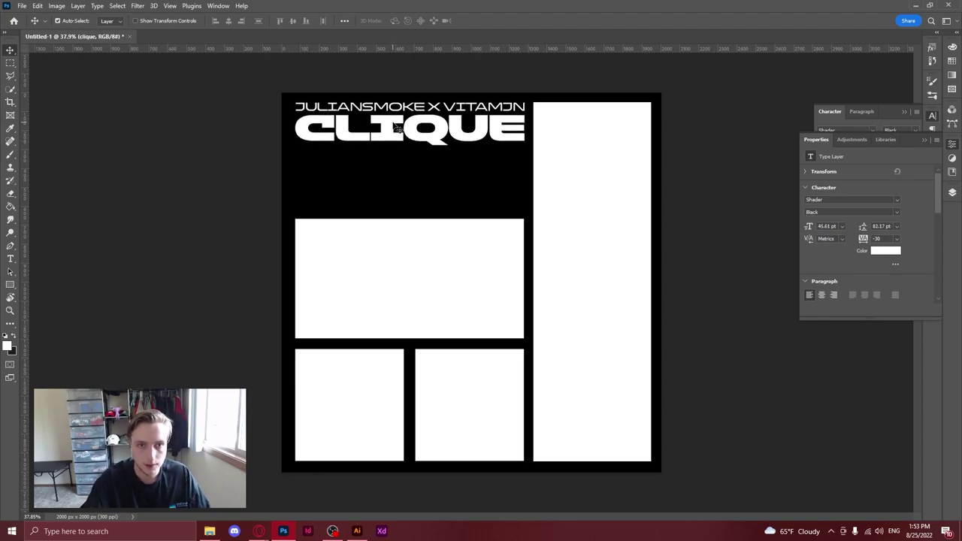
- Switch the name line back to Roxie Rossa and centre it above CLIQUE
{"action": "scroll", "coordinate": [471, 283], "scroll_direction": "down", "scroll_amount": 5}
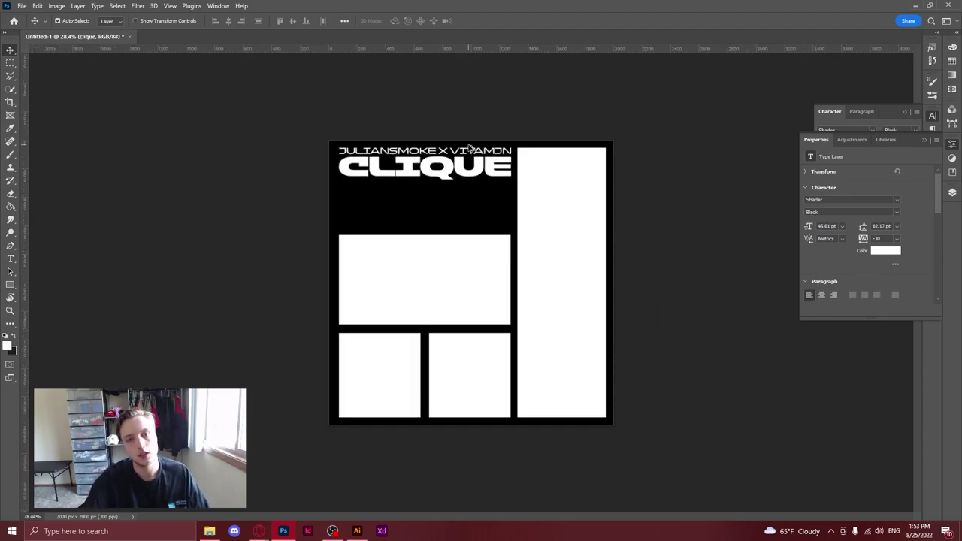
{"action": "scroll", "coordinate": [544, 203], "scroll_direction": "up", "scroll_amount": 6}
{"action": "scroll", "coordinate": [543, 199], "scroll_direction": "up", "scroll_amount": 1}
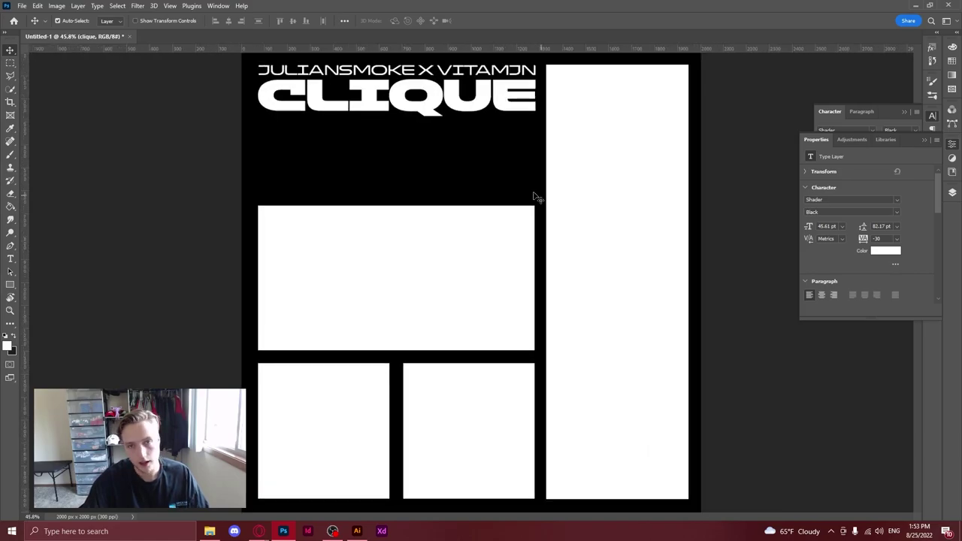
{"action": "double_click", "coordinate": [350, 69]}
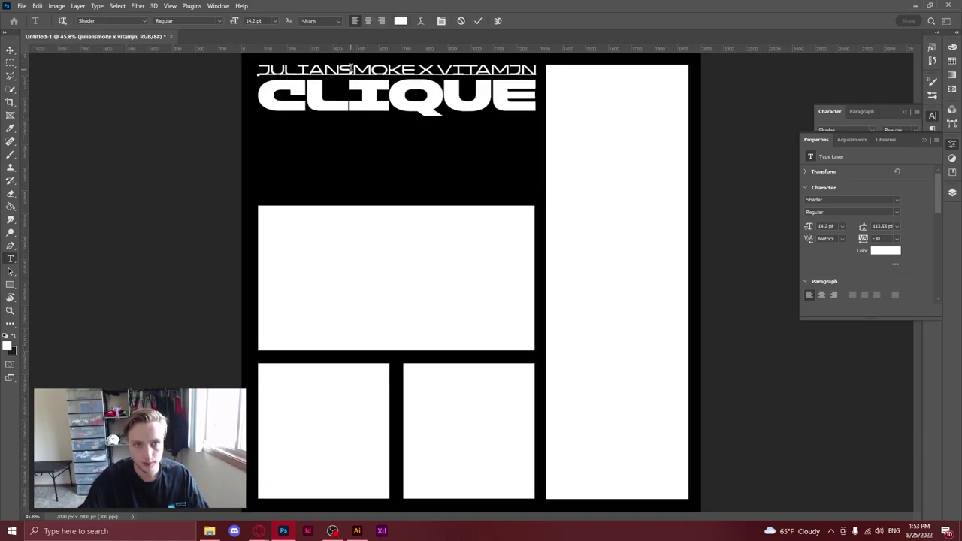
{"action": "left_click", "coordinate": [145, 21]}
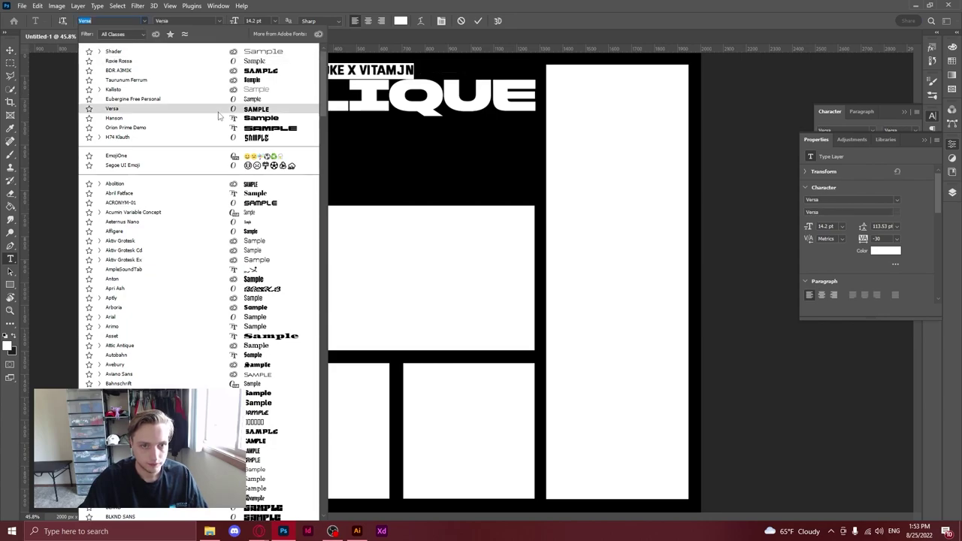
{"action": "left_click", "coordinate": [222, 63]}
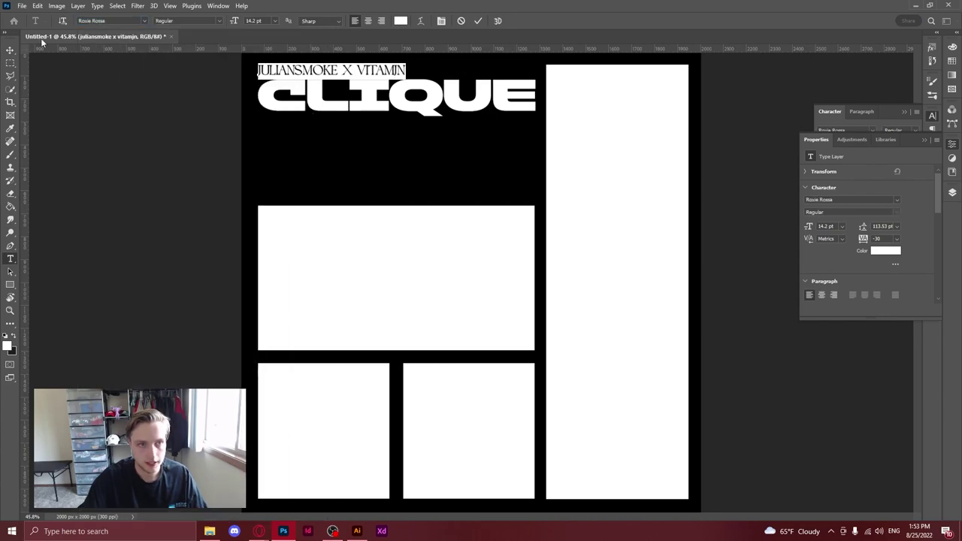
{"action": "left_click", "coordinate": [10, 49]}
{"action": "left_click_drag", "start_coordinate": [373, 71], "coordinate": [431, 70]}
- Try CondorExtd Black and Shader on CLIQUE, settling on Orion Prime Demo
{"action": "double_click", "coordinate": [383, 105]}
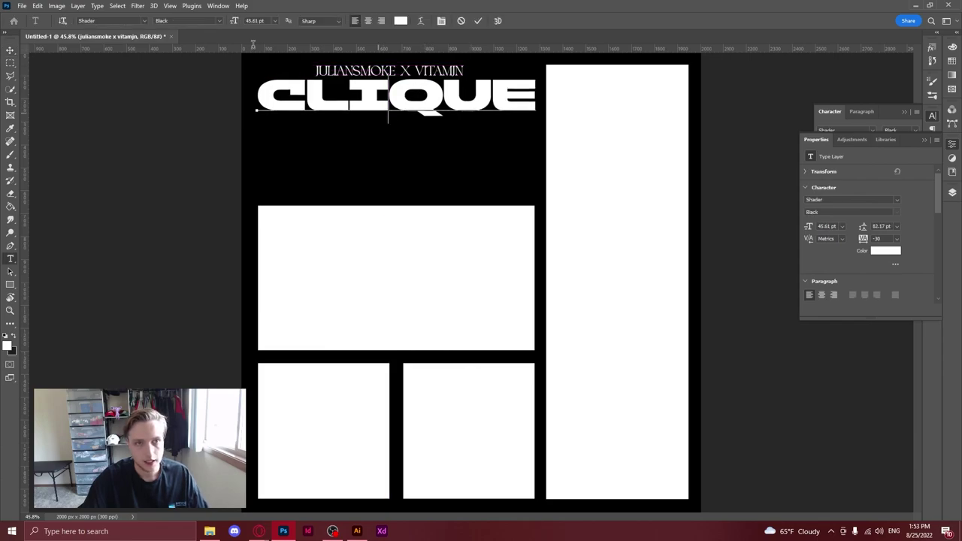
{"action": "left_click", "coordinate": [144, 21]}
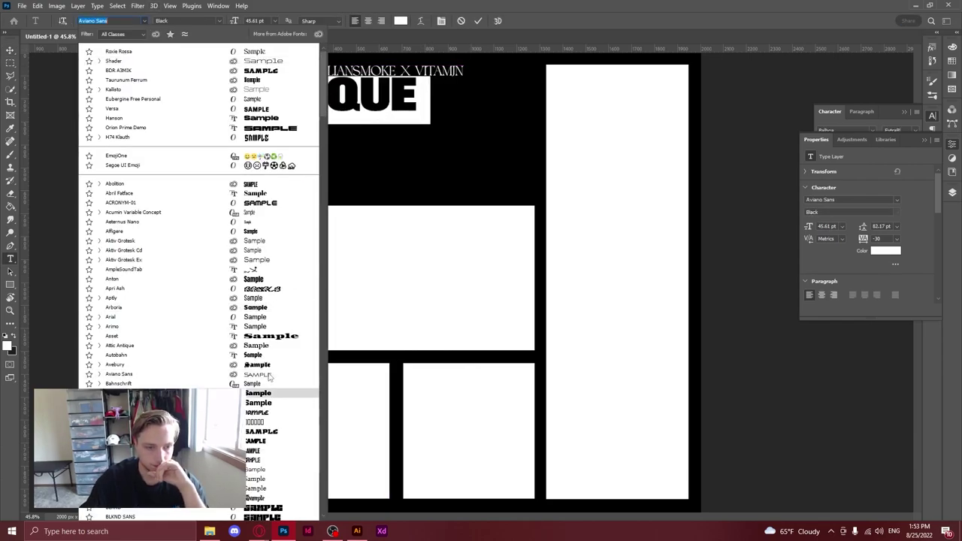
{"action": "scroll", "coordinate": [268, 376], "scroll_direction": "down", "scroll_amount": 4}
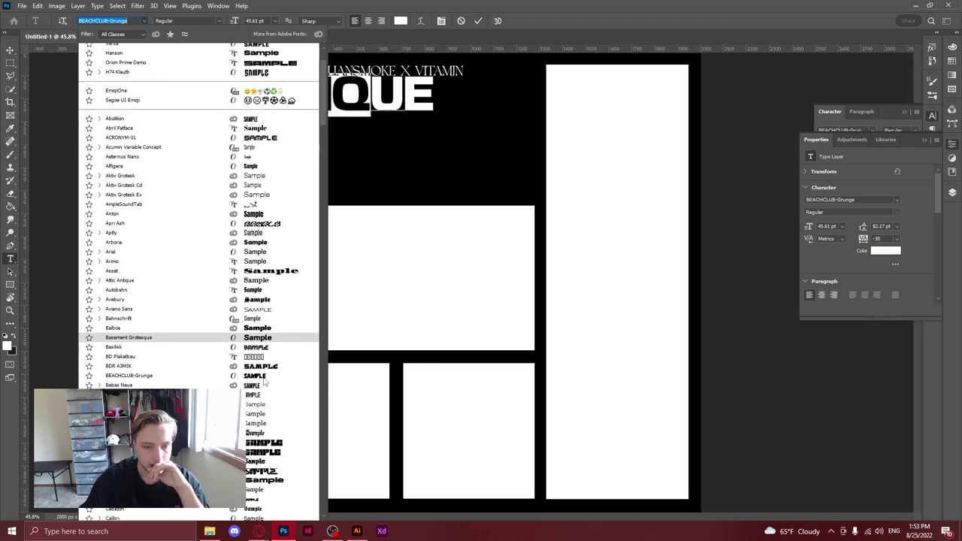
{"action": "scroll", "coordinate": [264, 391], "scroll_direction": "down", "scroll_amount": 8}
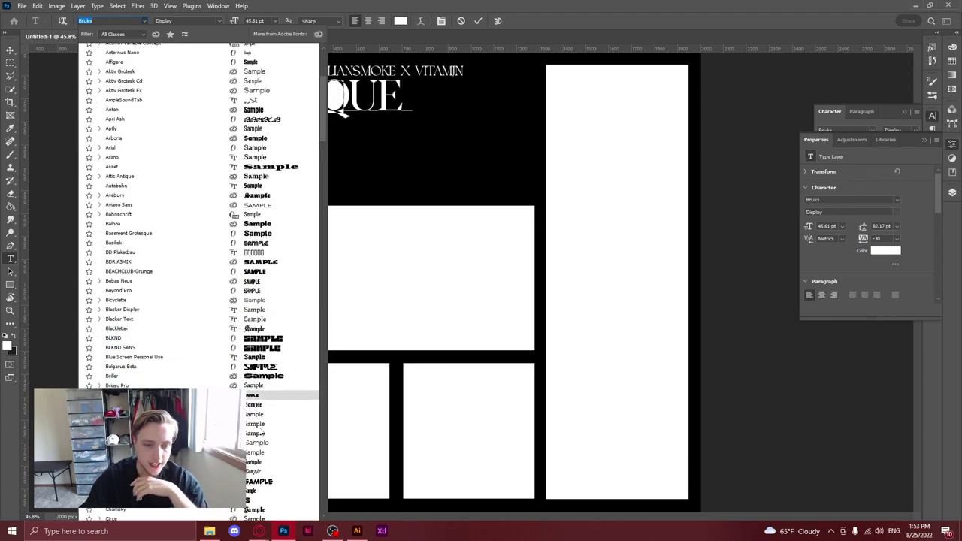
{"action": "scroll", "coordinate": [260, 429], "scroll_direction": "down", "scroll_amount": 5}
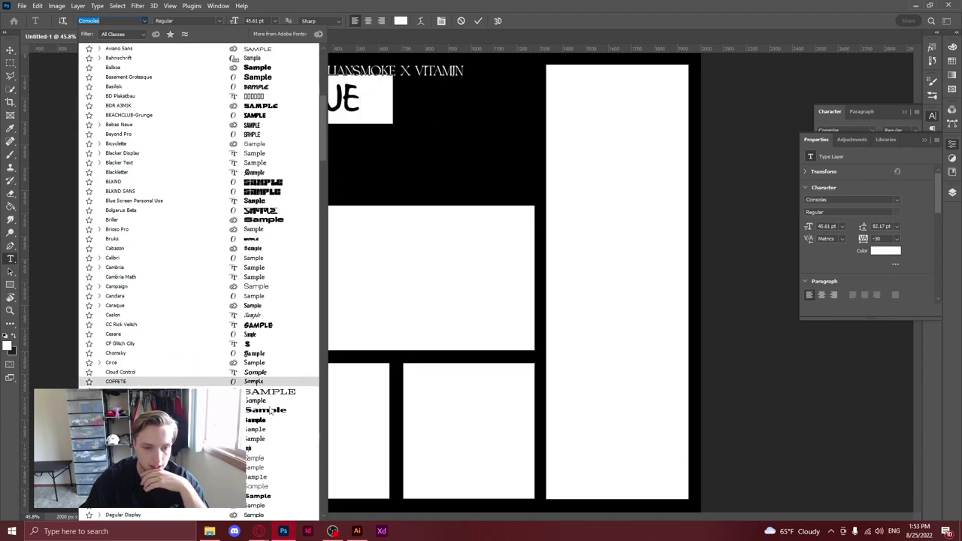
{"action": "left_click", "coordinate": [270, 410]}
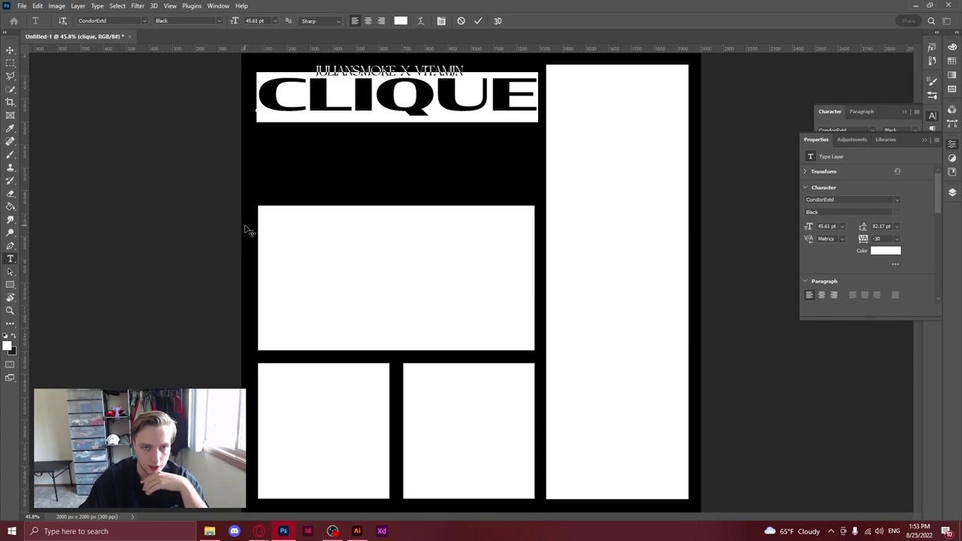
{"action": "left_click", "coordinate": [145, 22]}
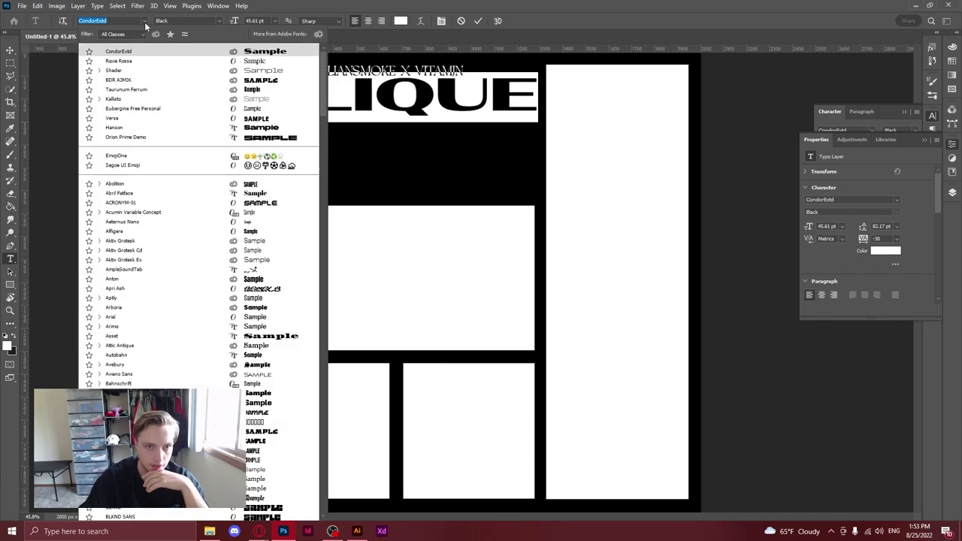
{"action": "key", "text": "Down"}
{"action": "key", "text": "Down"}
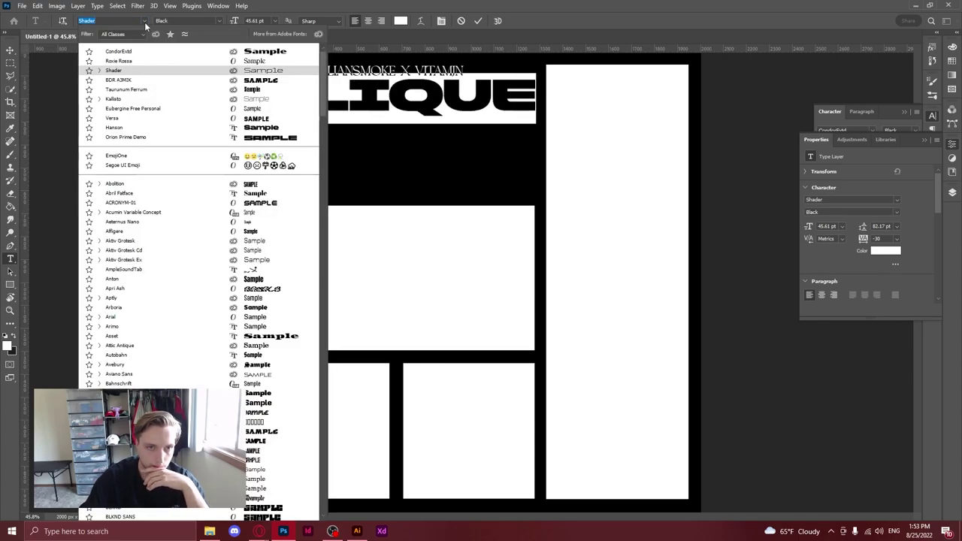
{"action": "left_click", "coordinate": [282, 137]}
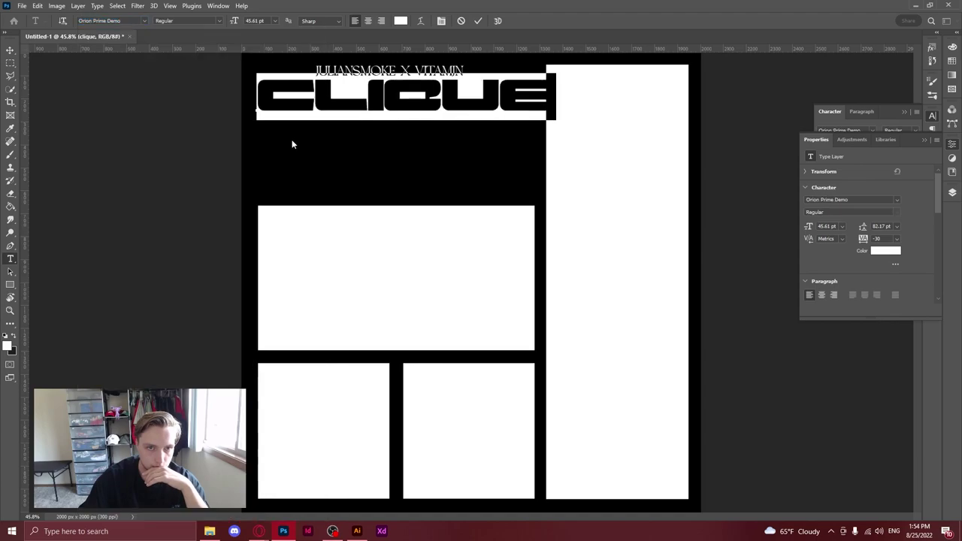
{"action": "left_click", "coordinate": [275, 89]}
{"action": "double_click", "coordinate": [301, 100]}
{"action": "left_click", "coordinate": [500, 96]}
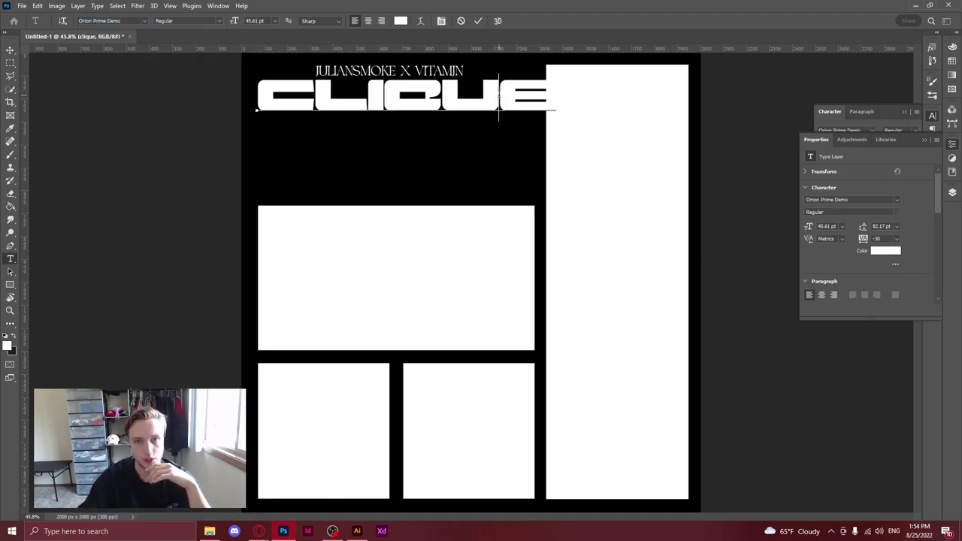
{"action": "left_click", "coordinate": [10, 51]}
- Narrow CLIQUE to about 92% width so it fits the left column
{"action": "key", "text": "ctrl+t"}
{"action": "left_click_drag", "start_coordinate": [557, 97], "coordinate": [529, 98]}
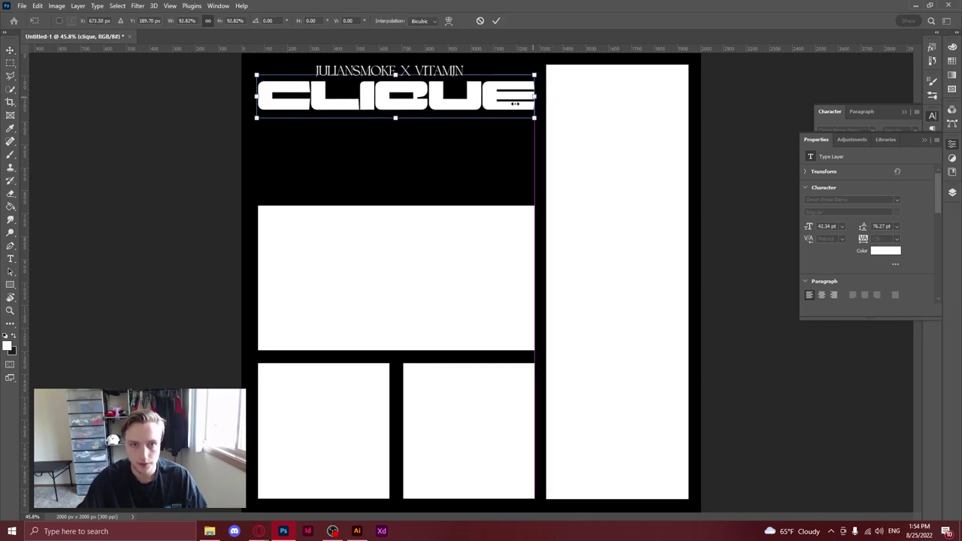
{"action": "left_click_drag", "start_coordinate": [254, 98], "coordinate": [253, 98]}
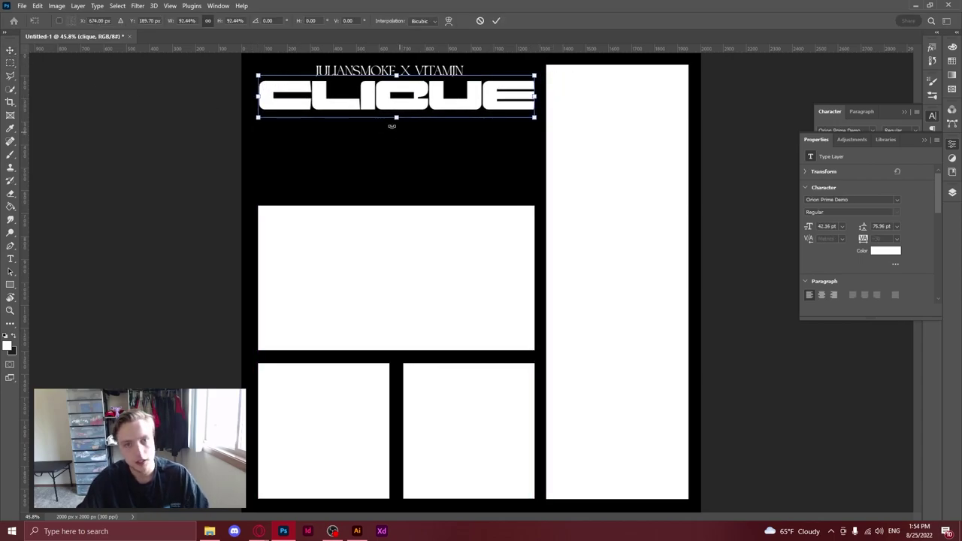
{"action": "key", "text": "Return"}
{"action": "scroll", "coordinate": [454, 106], "scroll_direction": "down", "scroll_amount": 3}
- Place the cursor in the Orion Prime Demo CLIQUE text and open the font family list
{"action": "scroll", "coordinate": [469, 164], "scroll_direction": "up", "scroll_amount": 3}
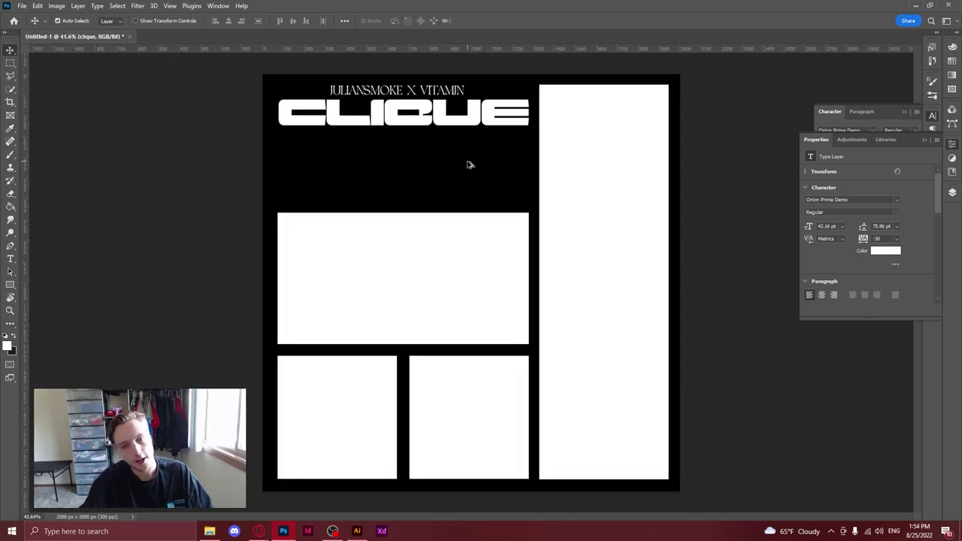
{"action": "key", "text": "t"}
{"action": "scroll", "coordinate": [491, 190], "scroll_direction": "down", "scroll_amount": 5}
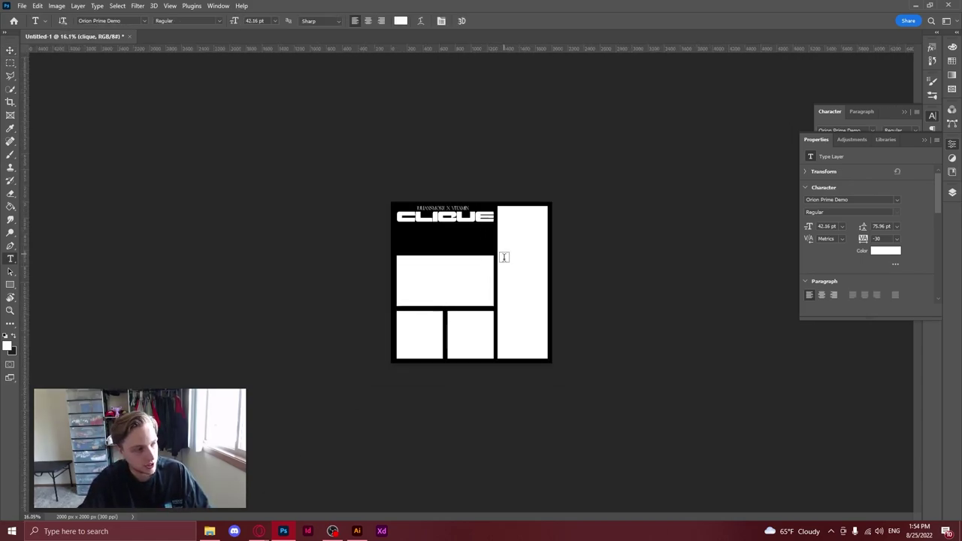
{"action": "scroll", "coordinate": [525, 290], "scroll_direction": "down", "scroll_amount": 1}
{"action": "scroll", "coordinate": [529, 299], "scroll_direction": "up", "scroll_amount": 2}
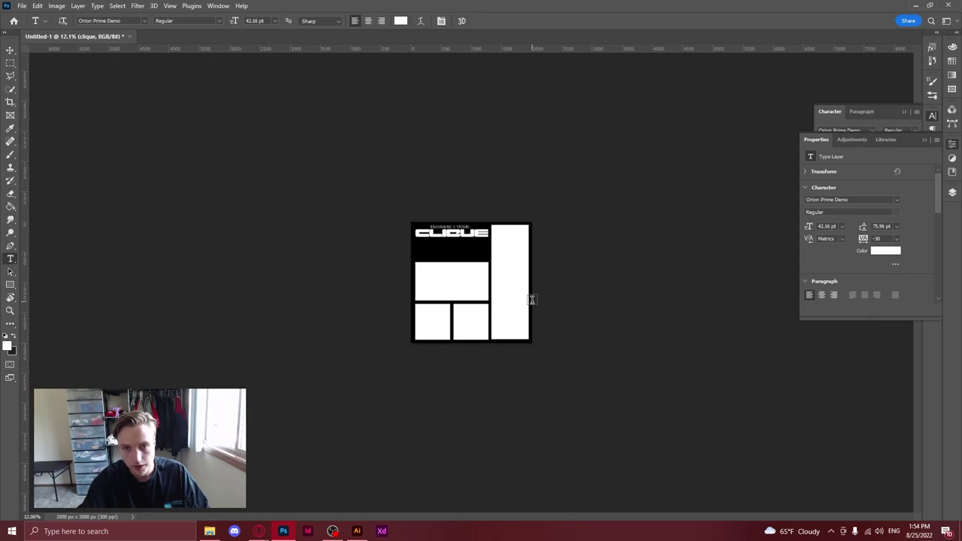
{"action": "scroll", "coordinate": [518, 277], "scroll_direction": "up", "scroll_amount": 1}
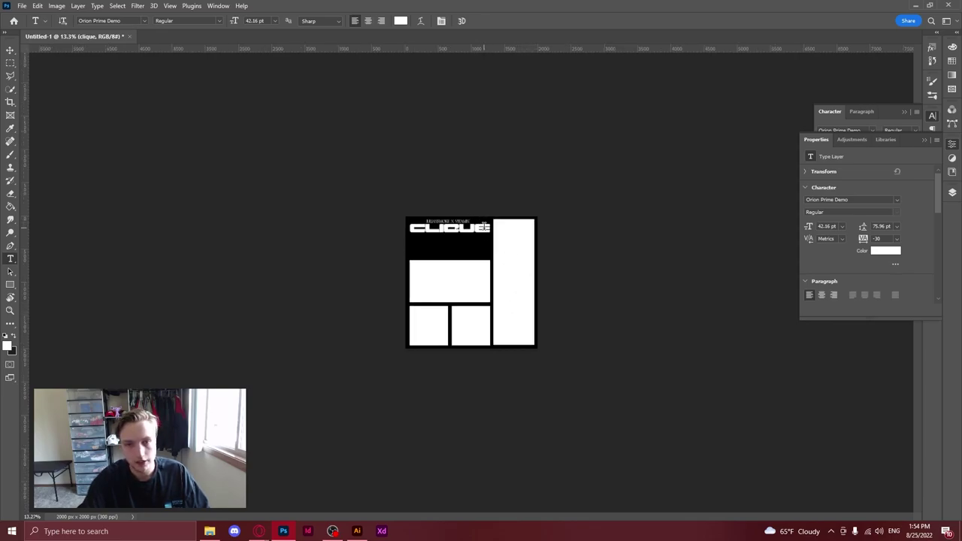
{"action": "left_click", "coordinate": [481, 235]}
{"action": "scroll", "coordinate": [588, 260], "scroll_direction": "down", "scroll_amount": 3}
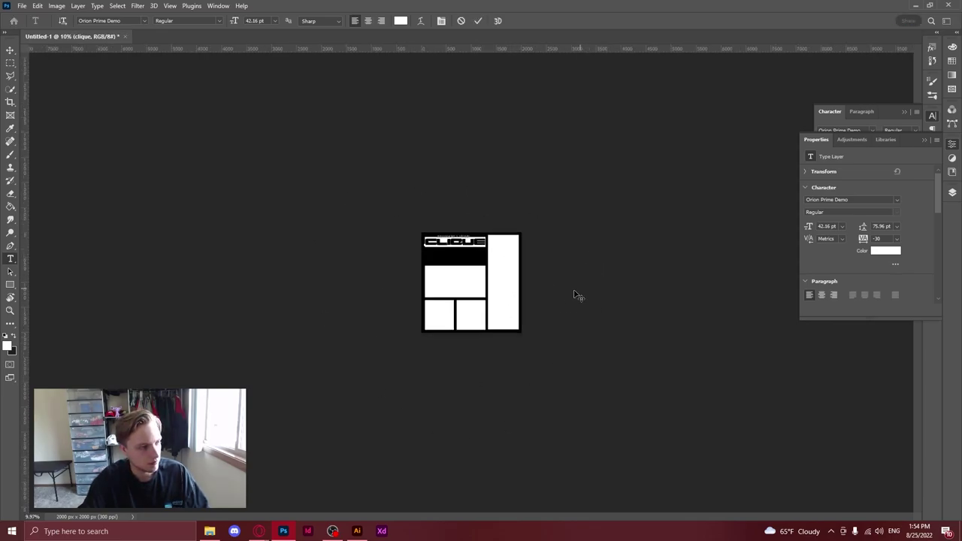
{"action": "scroll", "coordinate": [504, 252], "scroll_direction": "up", "scroll_amount": 8}
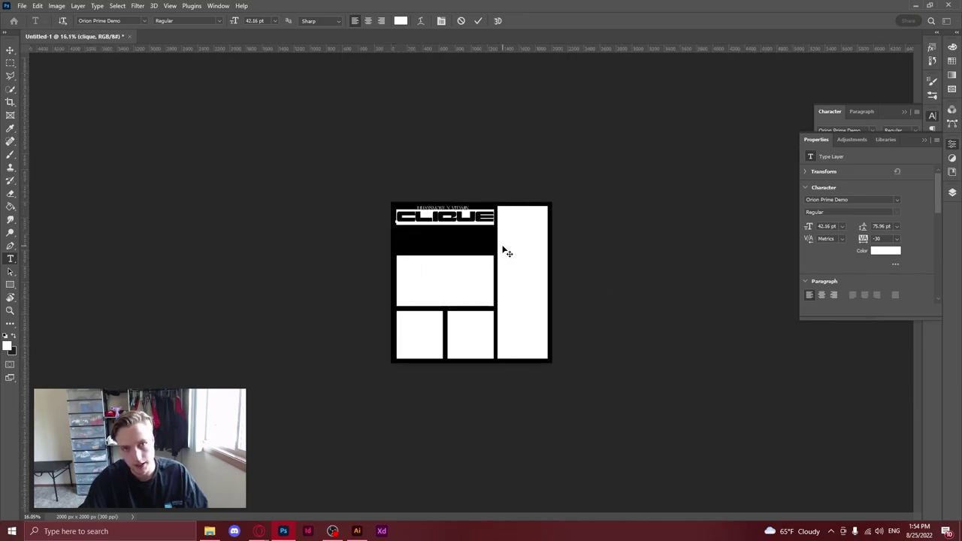
{"action": "left_click", "coordinate": [146, 21]}
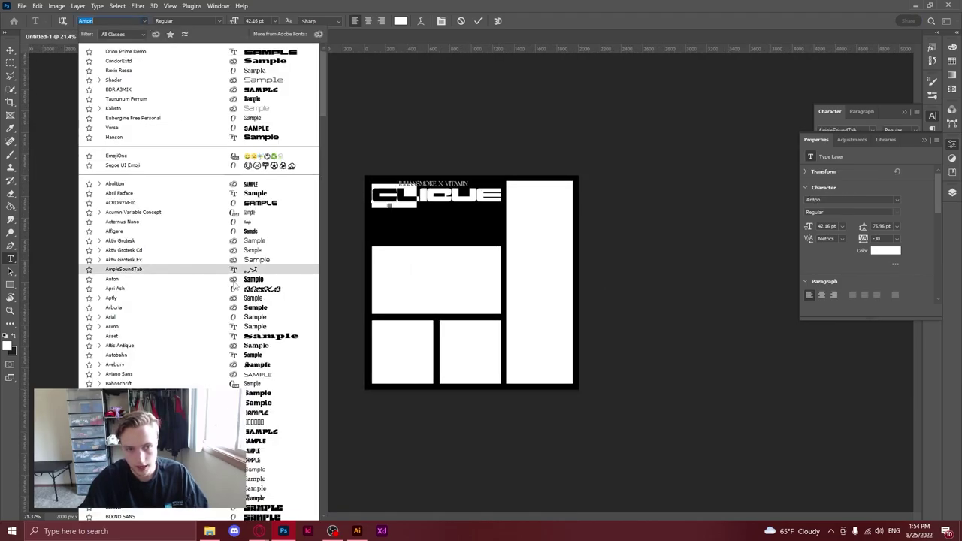
- Find Colt Soft in the font list and apply its Bold style to CLIQUE
{"action": "scroll", "coordinate": [226, 301], "scroll_direction": "down", "scroll_amount": 5}
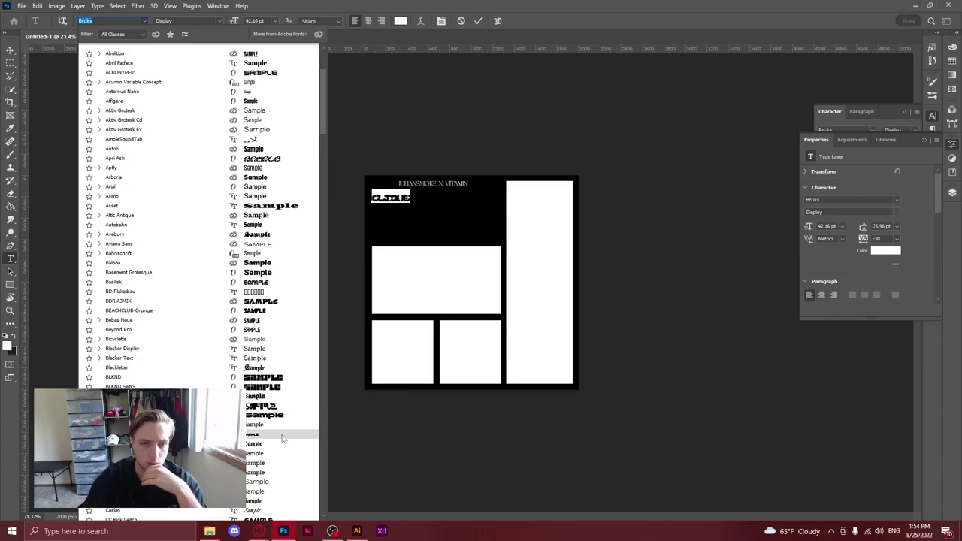
{"action": "scroll", "coordinate": [279, 436], "scroll_direction": "down", "scroll_amount": 4}
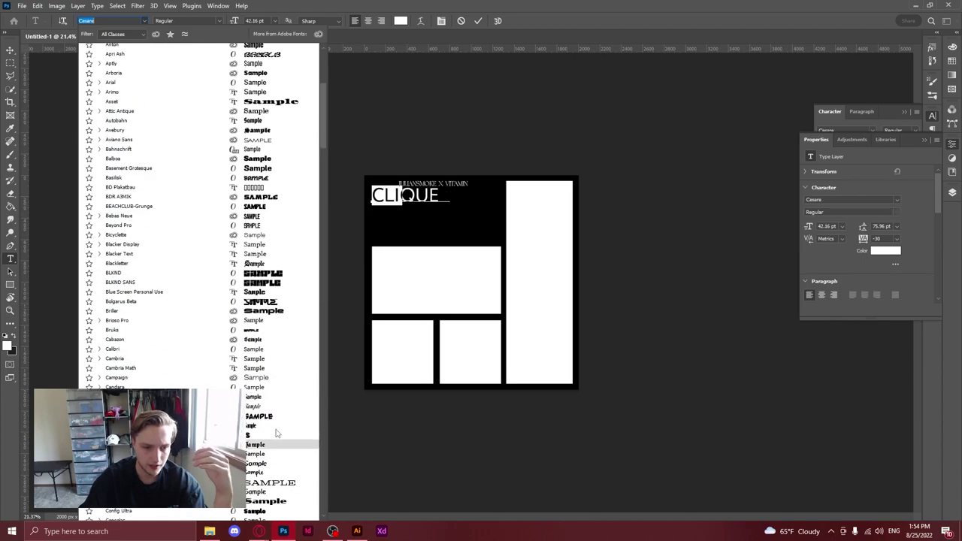
{"action": "scroll", "coordinate": [279, 433], "scroll_direction": "down", "scroll_amount": 4}
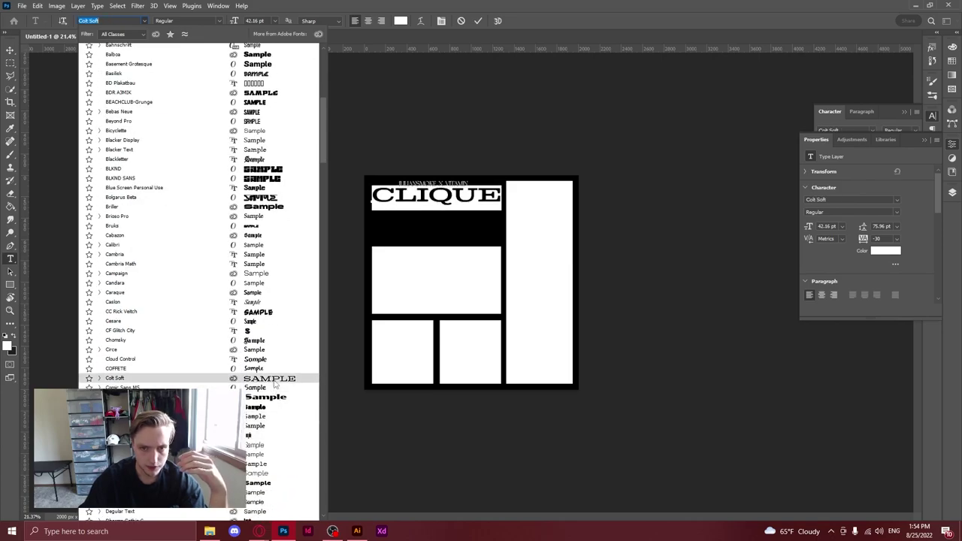
{"action": "scroll", "coordinate": [275, 383], "scroll_direction": "down", "scroll_amount": 4}
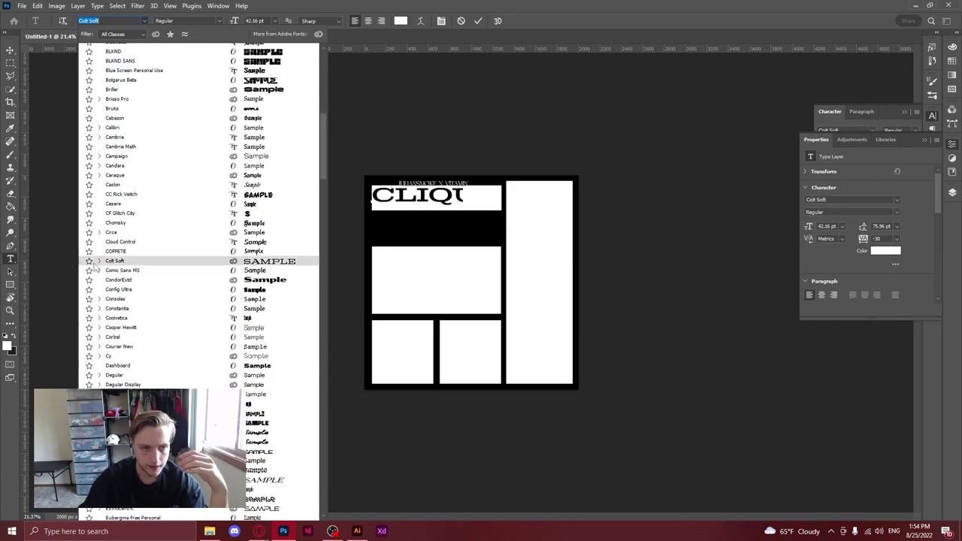
{"action": "left_click", "coordinate": [99, 261]}
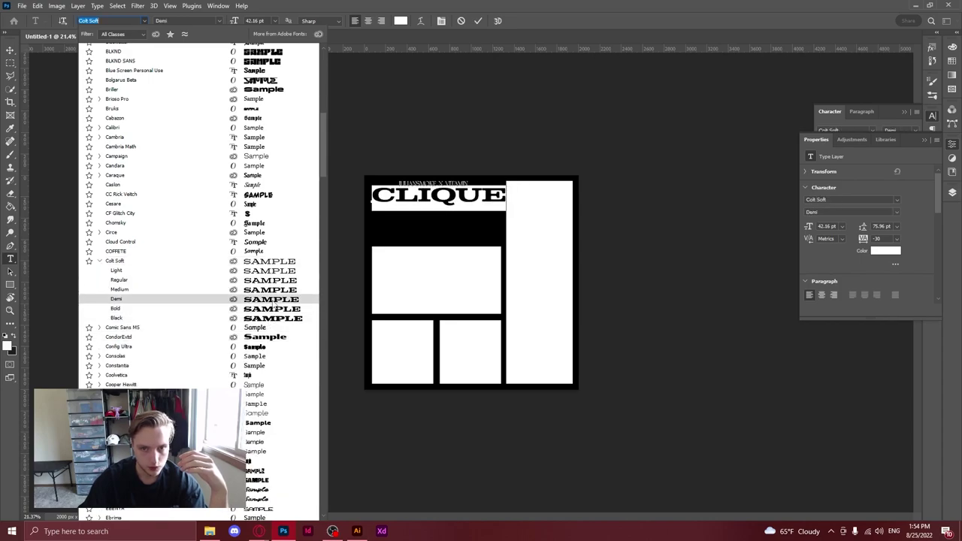
{"action": "left_click", "coordinate": [274, 309]}
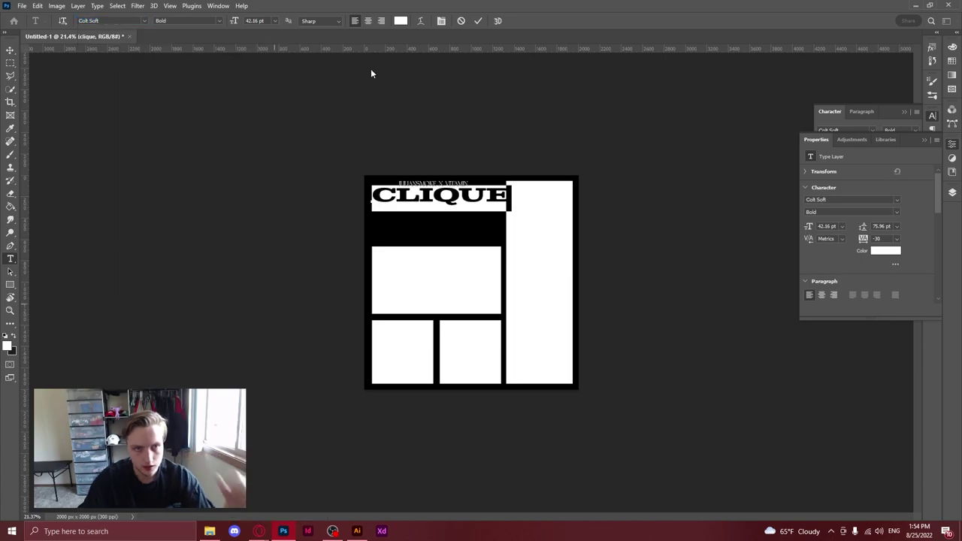
- Narrow the CLIQUE headline slightly with Free Transform so it fits the black area
{"action": "left_click", "coordinate": [10, 50]}
{"action": "key", "text": "ctrl+t"}
{"action": "left_click_drag", "start_coordinate": [510, 197], "coordinate": [501, 197]}
{"action": "key", "text": "Return"}
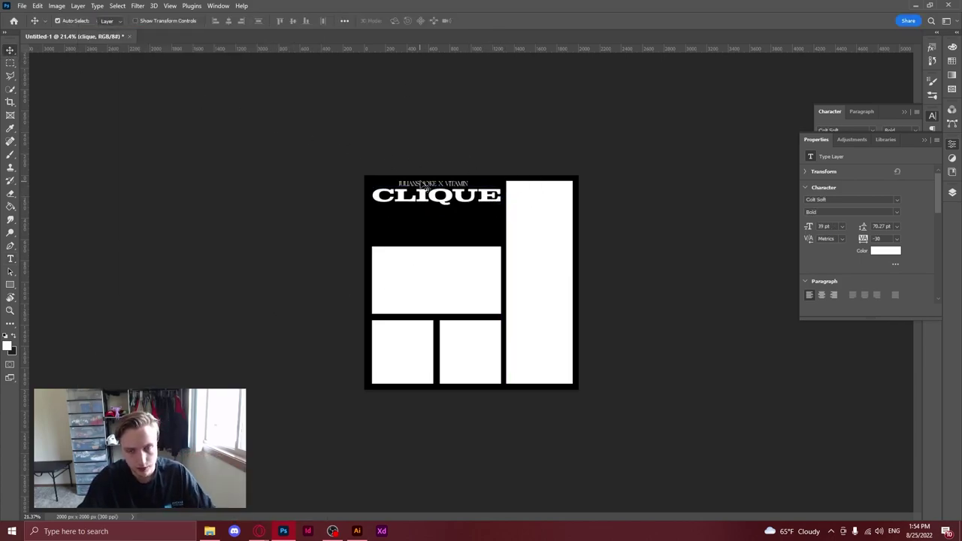
- Try duplicating CLIQUE into extra lines below, then undo the copies
{"action": "scroll", "coordinate": [425, 188], "scroll_direction": "up", "scroll_amount": 3}
{"action": "left_click_drag", "start_coordinate": [409, 140], "coordinate": [411, 207]}
{"action": "left_click_drag", "start_coordinate": [411, 205], "coordinate": [411, 204]}
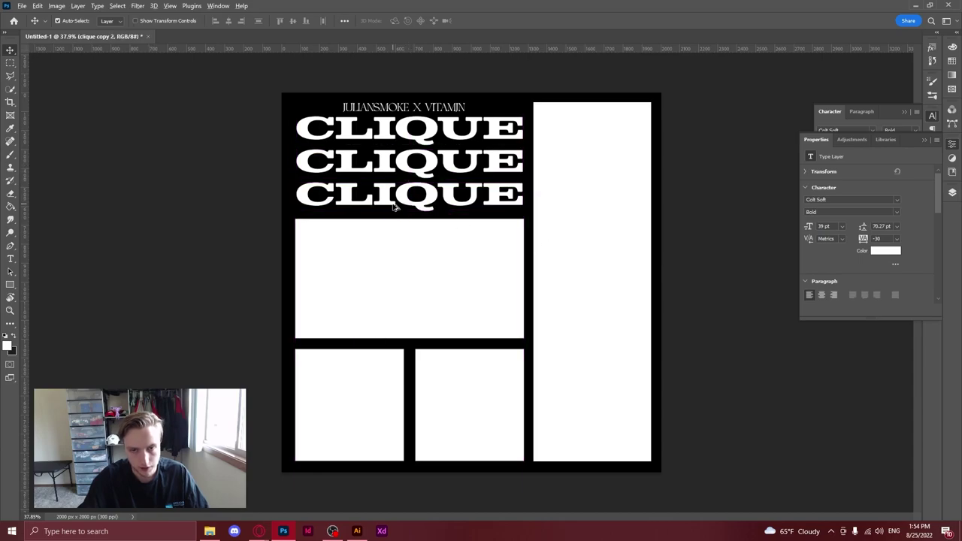
{"action": "scroll", "coordinate": [393, 208], "scroll_direction": "down", "scroll_amount": 3}
{"action": "scroll", "coordinate": [522, 182], "scroll_direction": "up", "scroll_amount": 2}
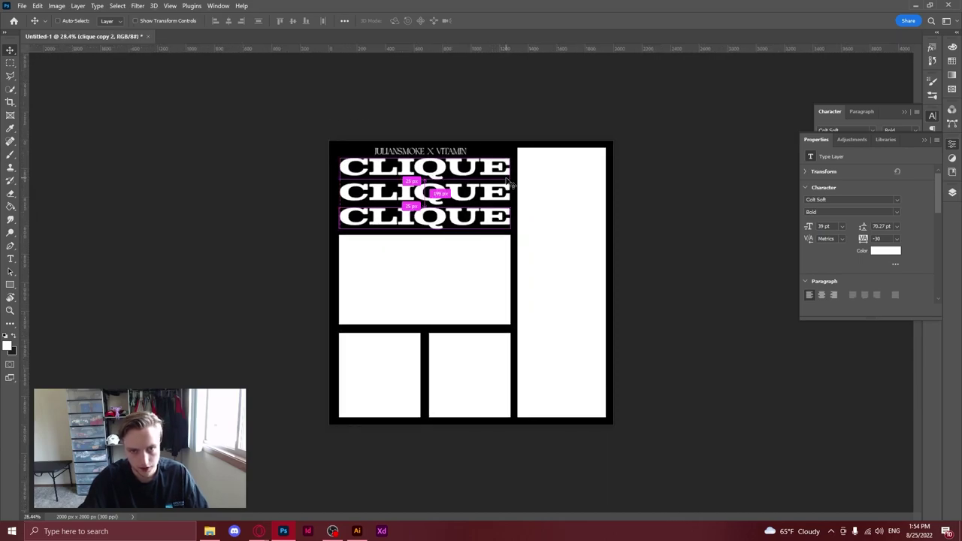
{"action": "key", "text": "ctrl+z"}
{"action": "key", "text": "ctrl+z"}
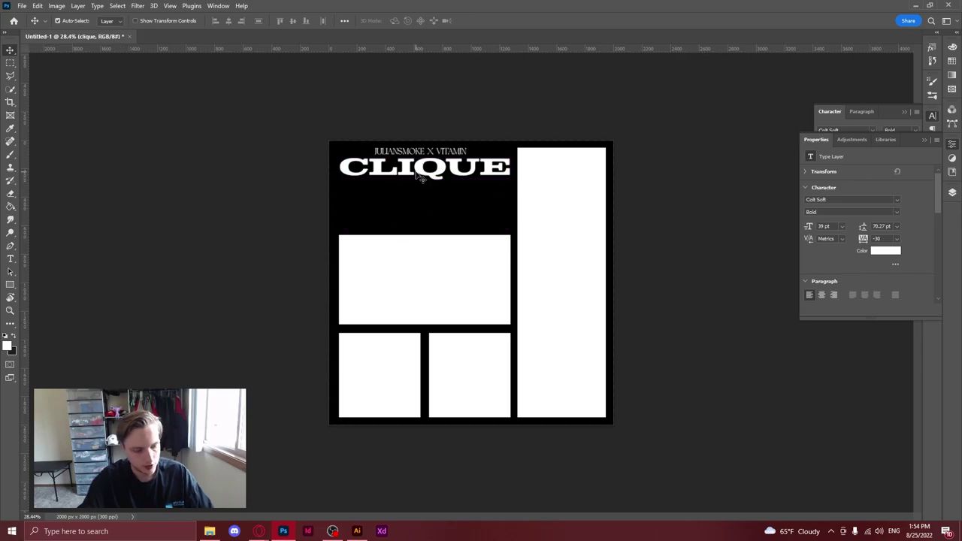
- Reopen the CLIQUE text for editing and glance at the font list
{"action": "double_click", "coordinate": [420, 168]}
{"action": "left_click", "coordinate": [144, 23]}
{"action": "left_click", "coordinate": [144, 23]}
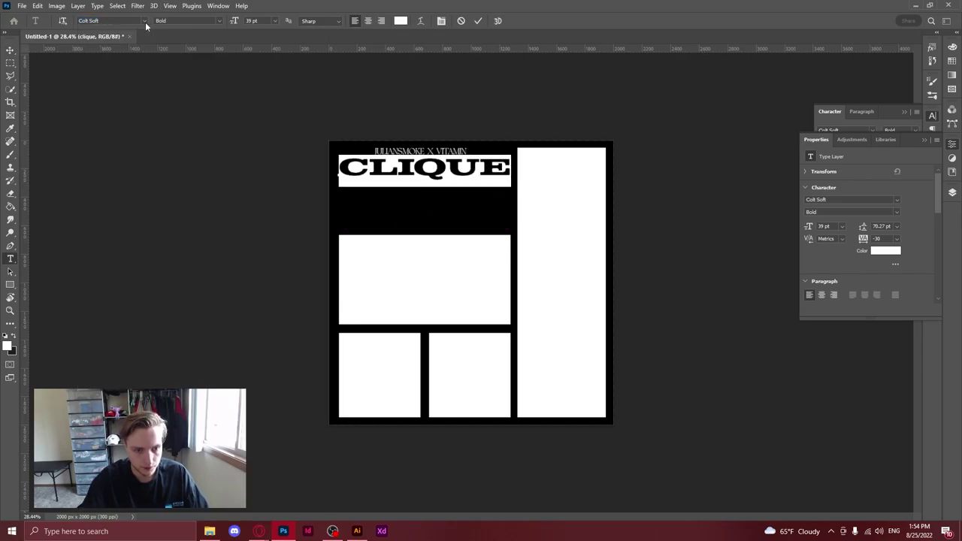
- Switch to Opera and go to fontesk.com in a new tab
{"action": "left_click", "coordinate": [258, 531]}
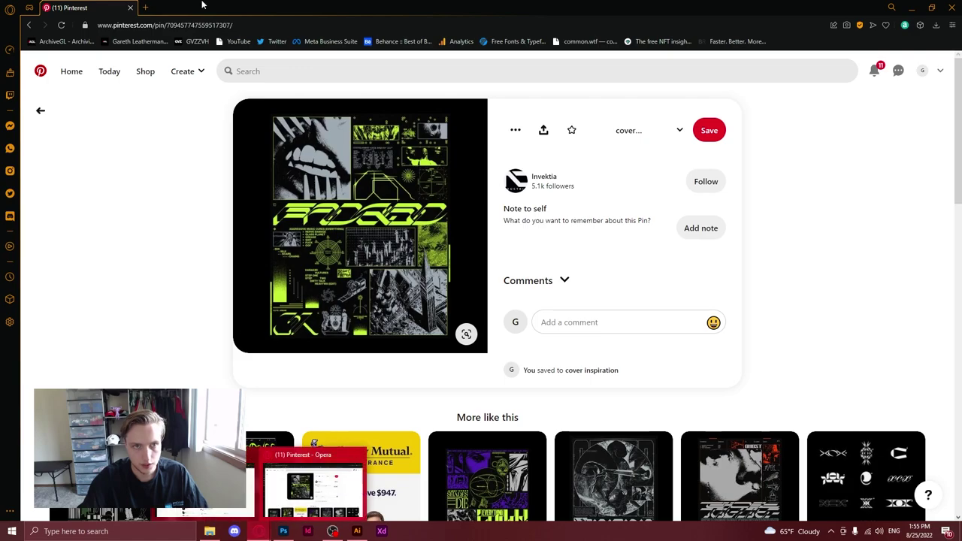
{"action": "left_click", "coordinate": [146, 7]}
{"action": "type", "text": "fontesk.com"}
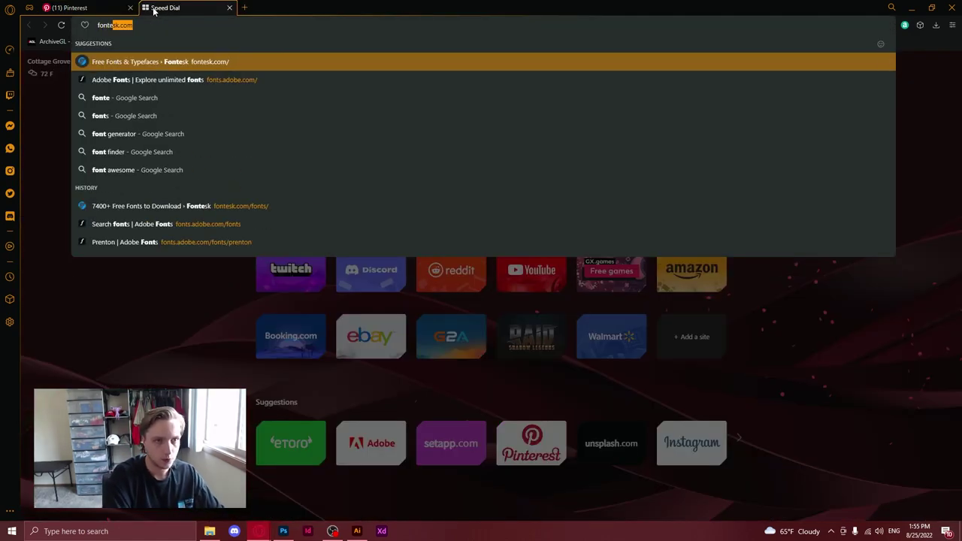
{"action": "key", "text": "Return"}
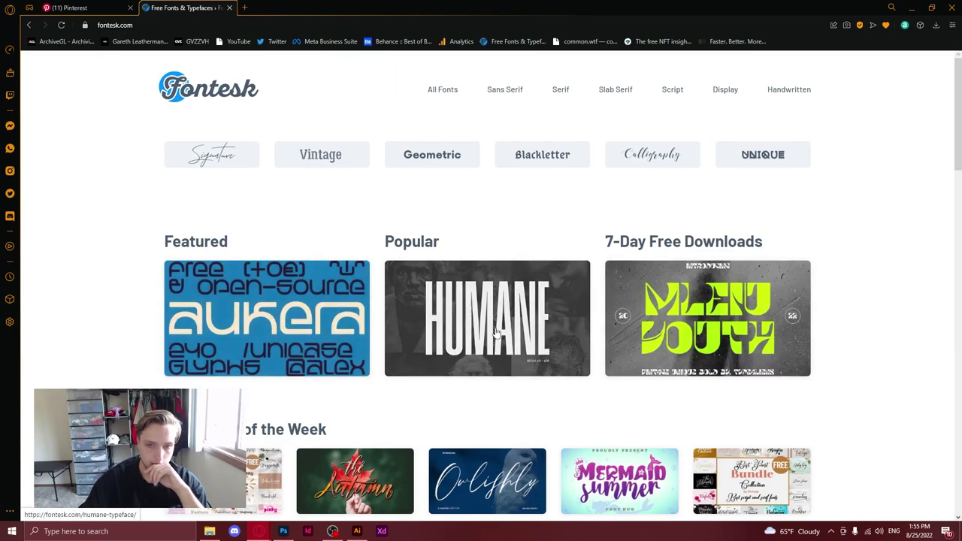
- Open the Humane Typeface page in a new tab and browse its previews
{"action": "right_click", "coordinate": [496, 327]}
{"action": "left_click", "coordinate": [533, 99]}
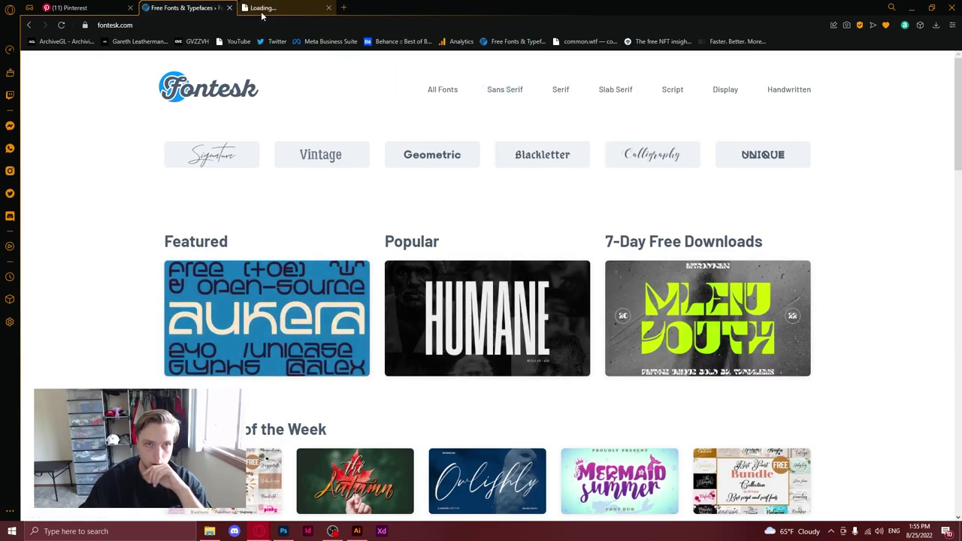
{"action": "left_click", "coordinate": [263, 9]}
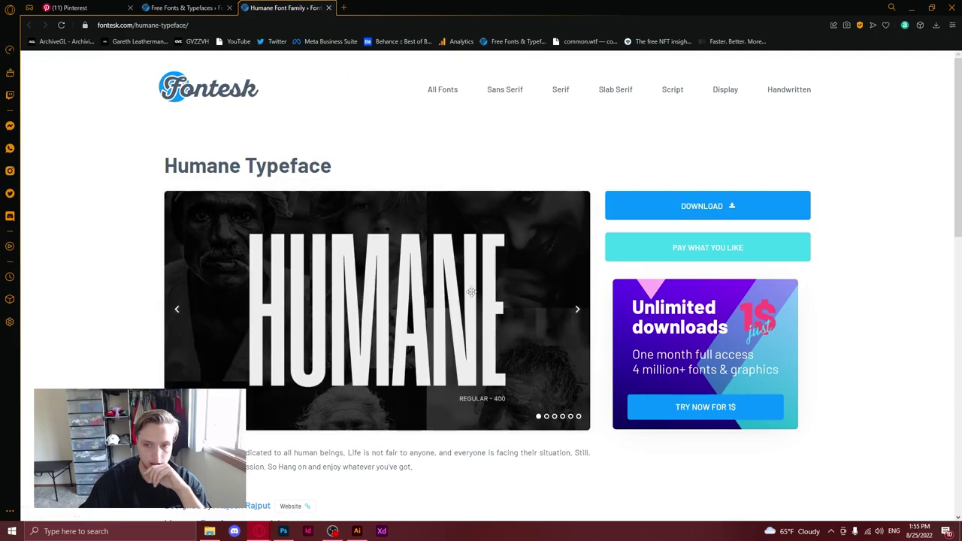
{"action": "left_click", "coordinate": [576, 312]}
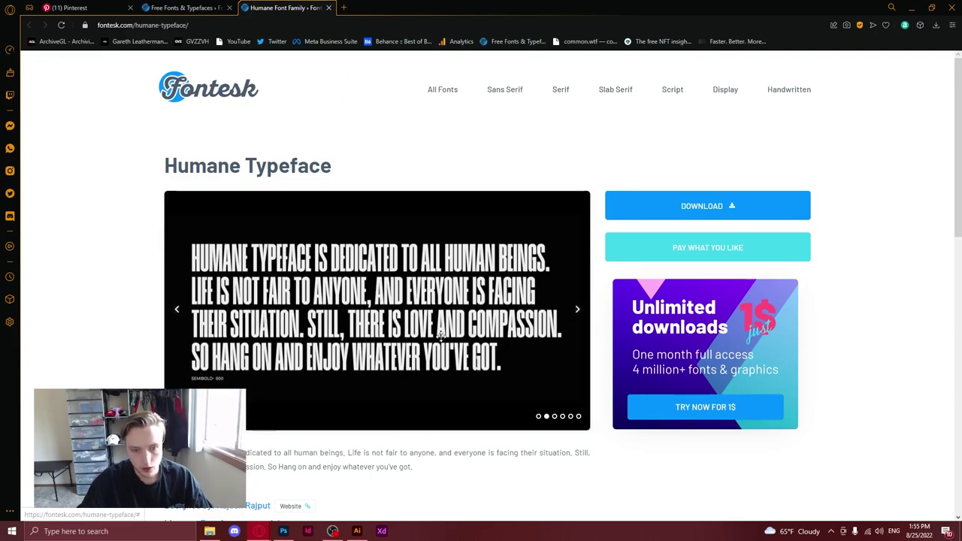
{"action": "scroll", "coordinate": [526, 323], "scroll_direction": "down", "scroll_amount": 1}
{"action": "scroll", "coordinate": [468, 391], "scroll_direction": "up", "scroll_amount": 1}
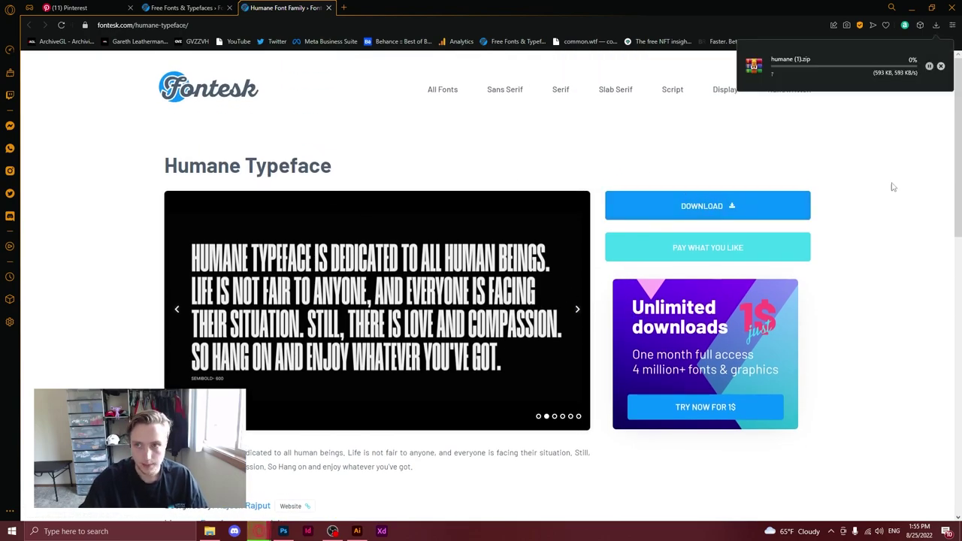
- Open humane (1).zip in WinRAR and browse to HUMANE Typeface > OpenType-PS
{"action": "left_click", "coordinate": [828, 66]}
{"action": "left_click", "coordinate": [214, 180]}
{"action": "double_click", "coordinate": [215, 181]}
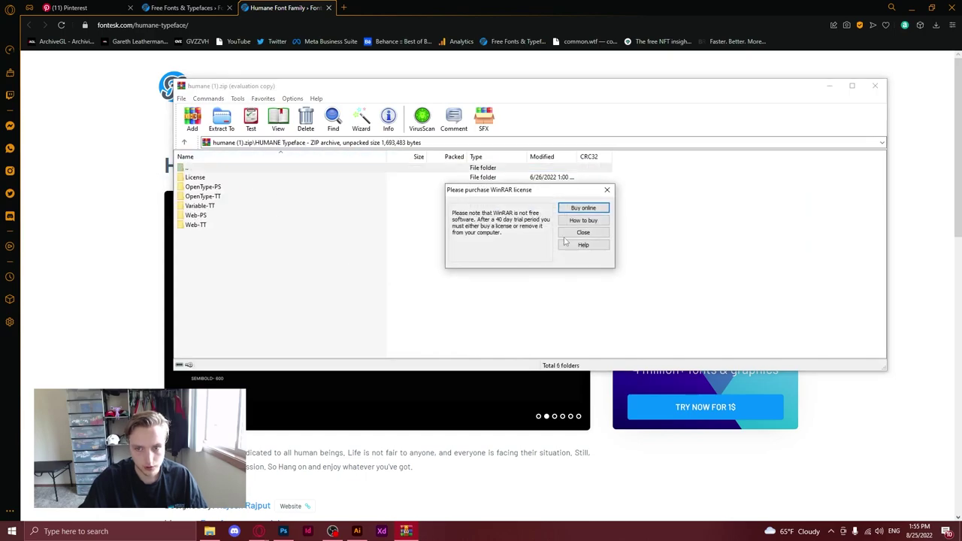
{"action": "left_click", "coordinate": [583, 233]}
{"action": "double_click", "coordinate": [233, 187]}
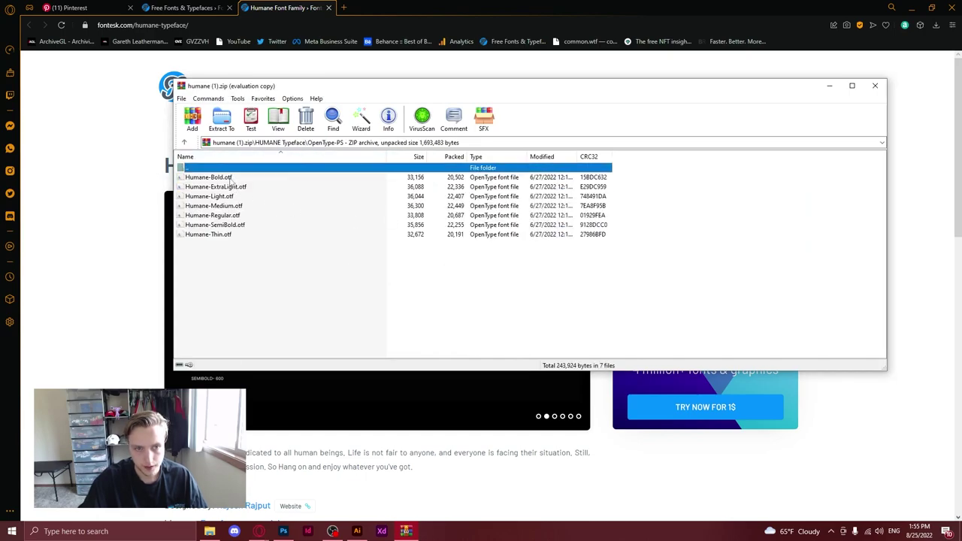
- Install Humane-Bold.otf, replacing the existing copy, and close the font preview
{"action": "double_click", "coordinate": [222, 178]}
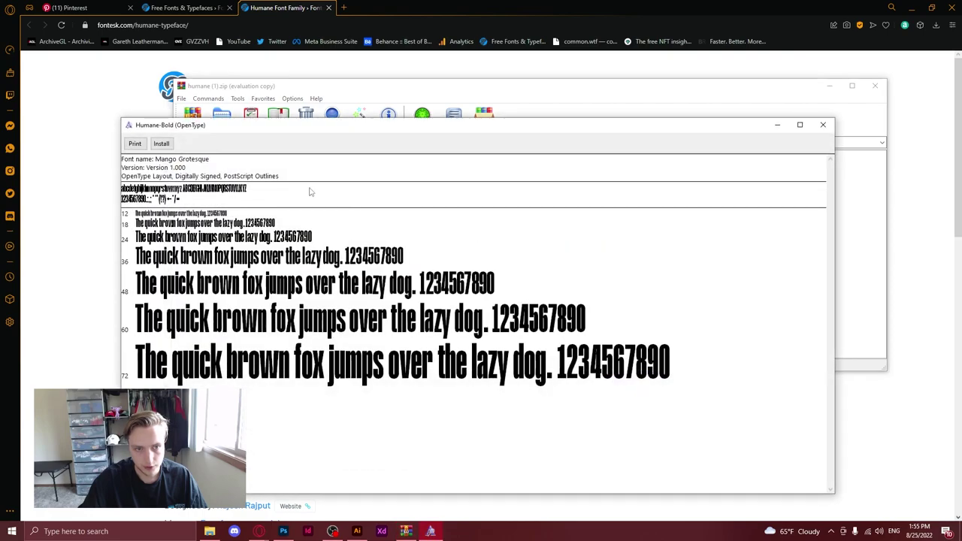
{"action": "left_click", "coordinate": [162, 144]}
{"action": "left_click", "coordinate": [504, 269]}
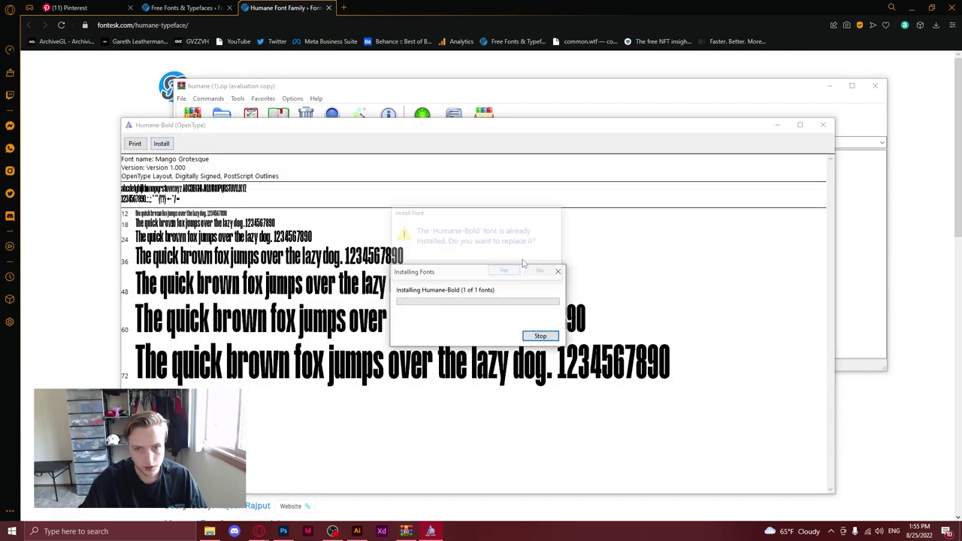
{"action": "left_click", "coordinate": [827, 125]}
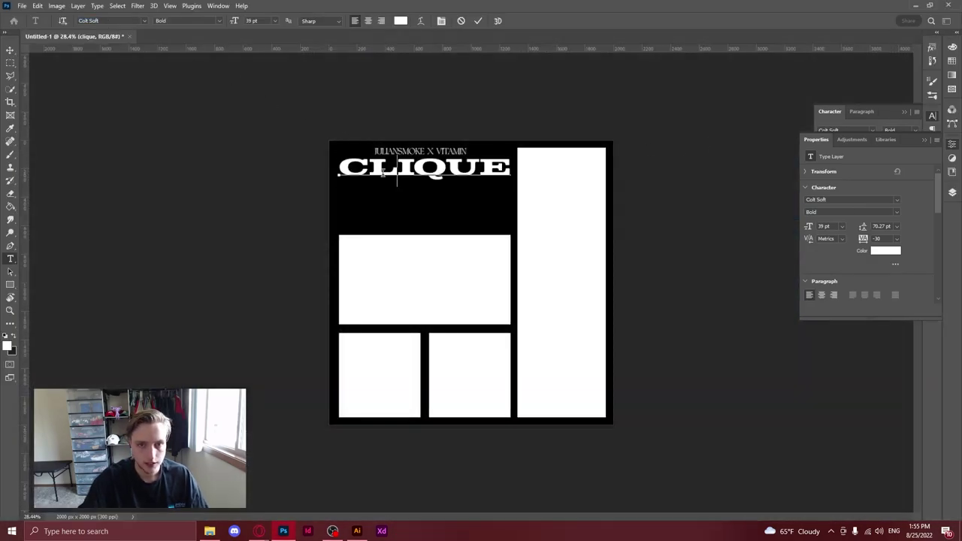
- Change CLIQUE's font to Humane Bold and widen its letter spacing
{"action": "double_click", "coordinate": [397, 181]}
{"action": "type", "text": "Humane"}
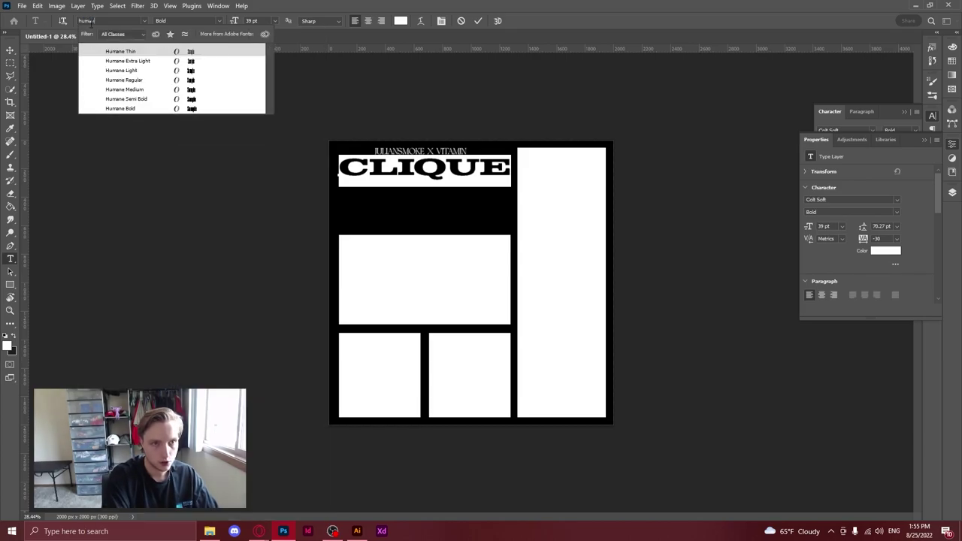
{"action": "key", "text": "Down"}
{"action": "key", "text": "Down"}
{"action": "key", "text": "Down"}
{"action": "key", "text": "Down"}
{"action": "key", "text": "Down"}
{"action": "key", "text": "Down"}
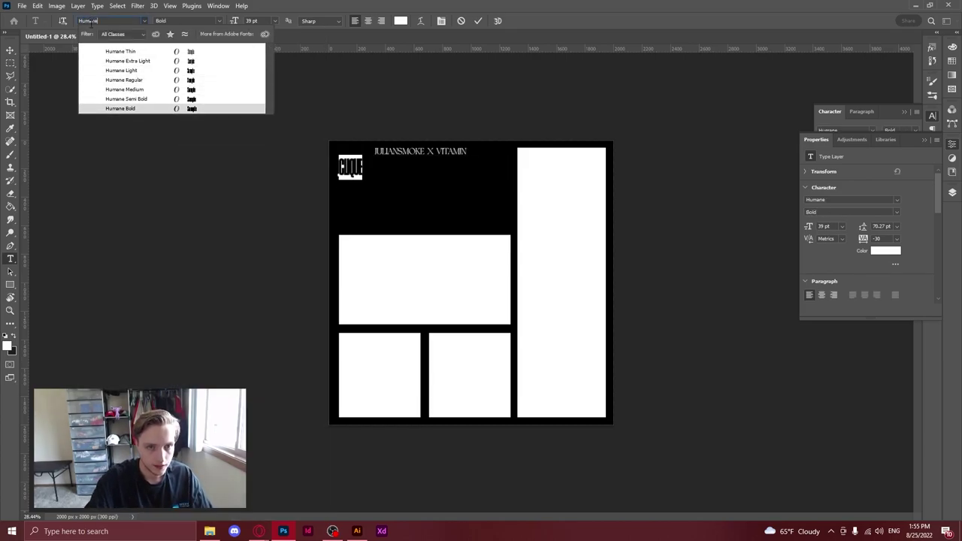
{"action": "key", "text": "Return"}
{"action": "key", "text": "alt+Right"}
{"action": "key", "text": "alt+Right"}
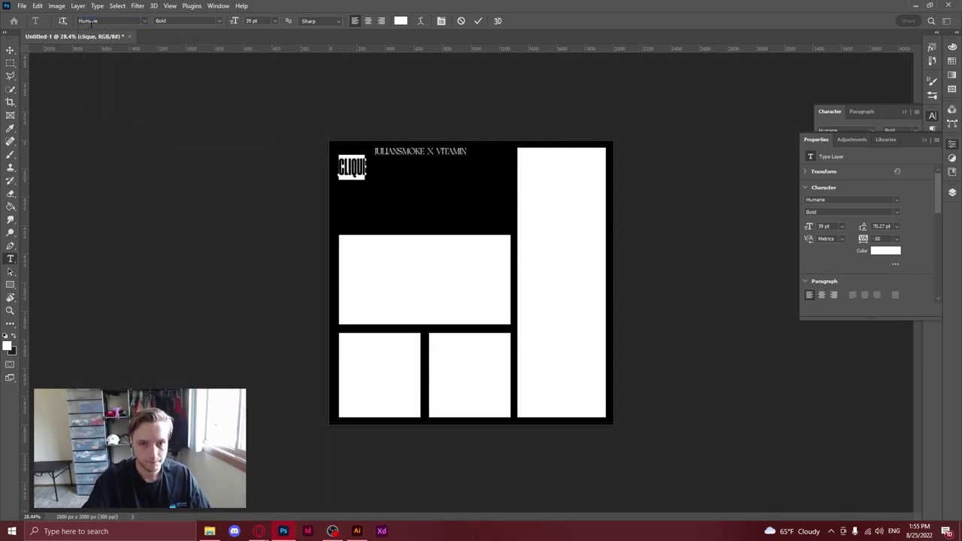
{"action": "left_click", "coordinate": [10, 51]}
- Scale CLIQUE up across the top-left black area and move it slightly up
{"action": "key", "text": "ctrl+t"}
{"action": "left_click_drag", "start_coordinate": [369, 183], "coordinate": [468, 200]}
{"action": "left_click_drag", "start_coordinate": [403, 209], "coordinate": [403, 190]}
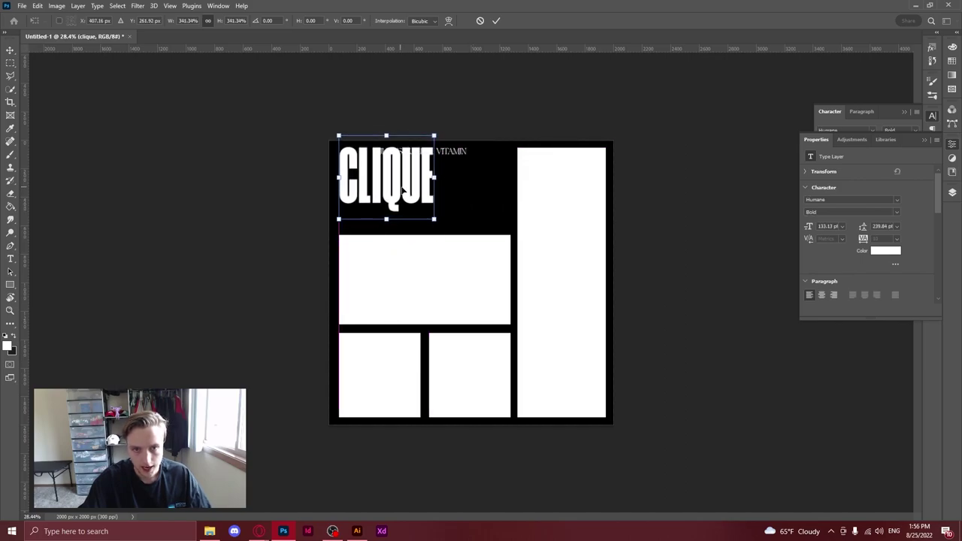
- Scale CLIQUE up proportionally to about 176 pt and stretch it wider
{"action": "key", "text": "Return"}
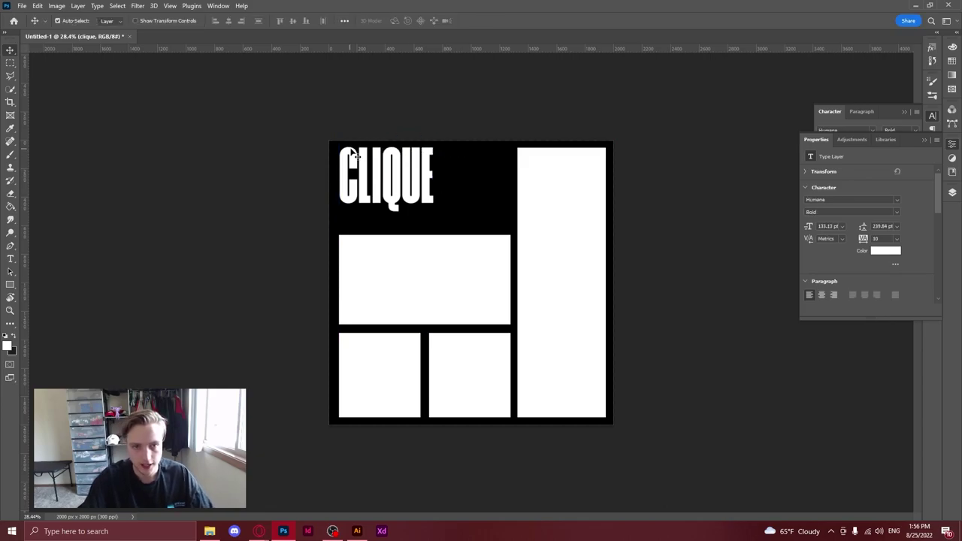
{"action": "key", "text": "ctrl+plus"}
{"action": "key", "text": "ctrl+0"}
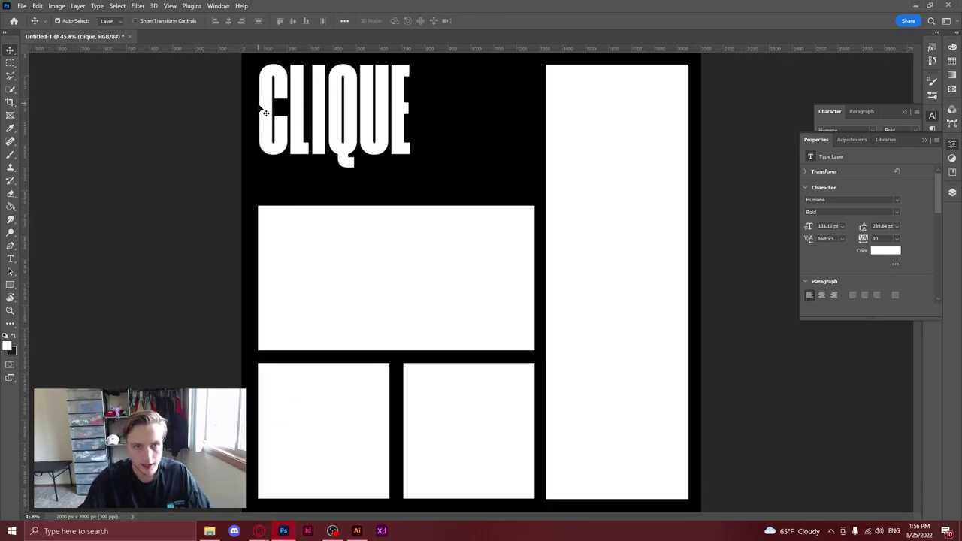
{"action": "key", "text": "ctrl+t"}
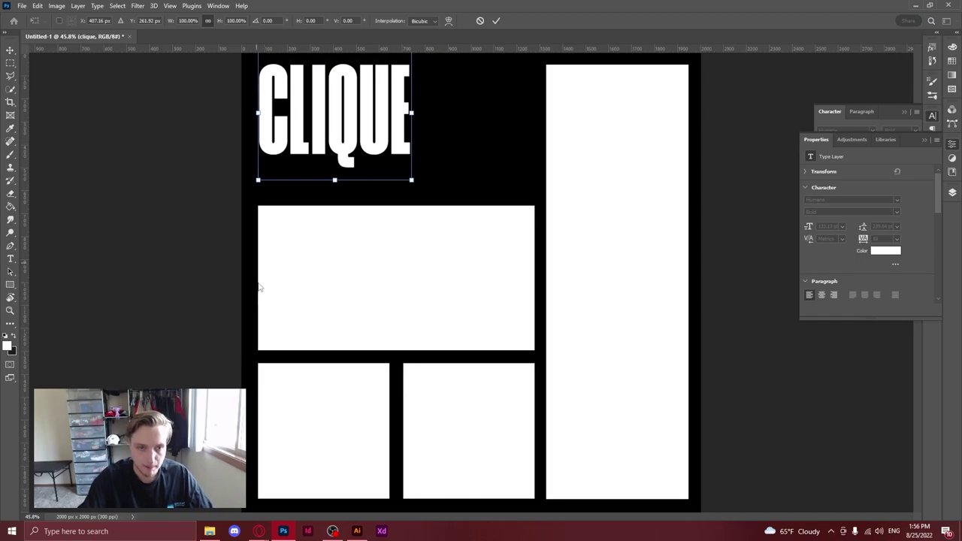
{"action": "left_click_drag", "start_coordinate": [413, 178], "coordinate": [456, 212]}
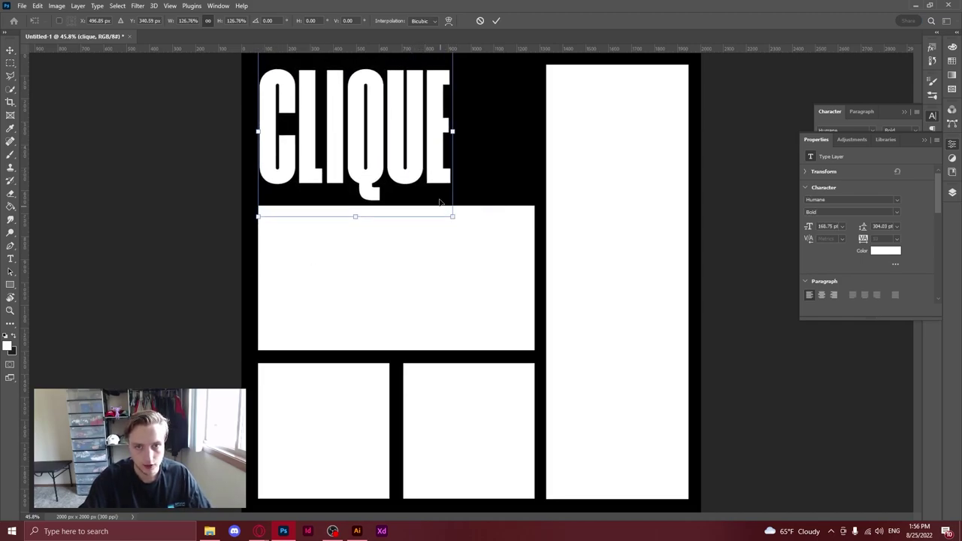
{"action": "left_click_drag", "start_coordinate": [457, 129], "coordinate": [462, 128]}
{"action": "key", "text": "Return"}
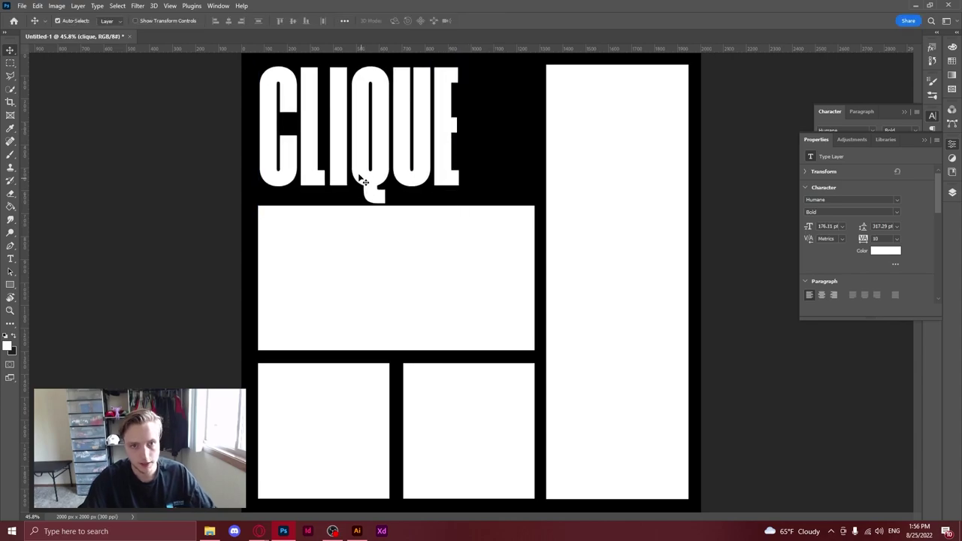
{"action": "scroll", "coordinate": [374, 193], "scroll_direction": "down", "scroll_amount": 2}
{"action": "scroll", "coordinate": [376, 161], "scroll_direction": "up", "scroll_amount": 1}
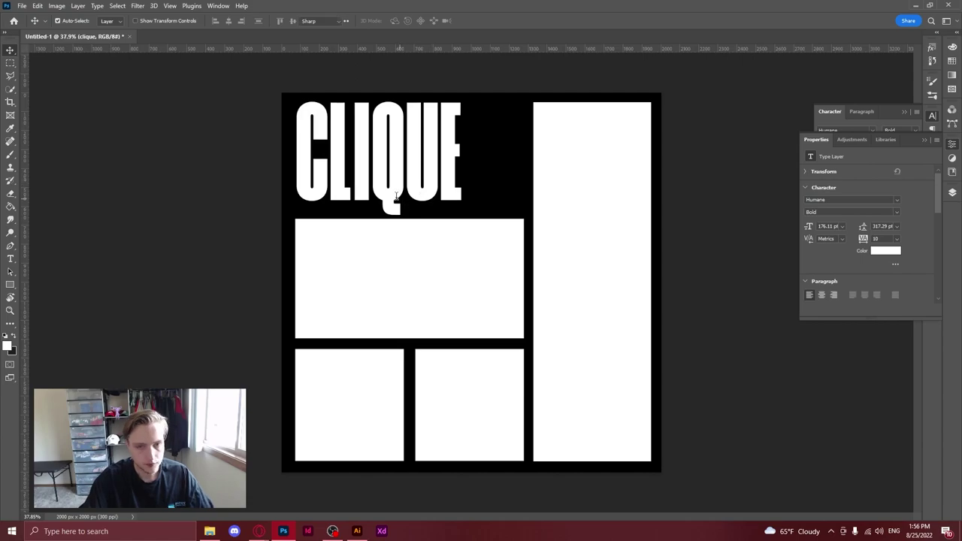
- Tighten CLIQUE's letter spacing to a tracking of -10
{"action": "double_click", "coordinate": [396, 195]}
{"action": "key", "text": "alt+Left"}
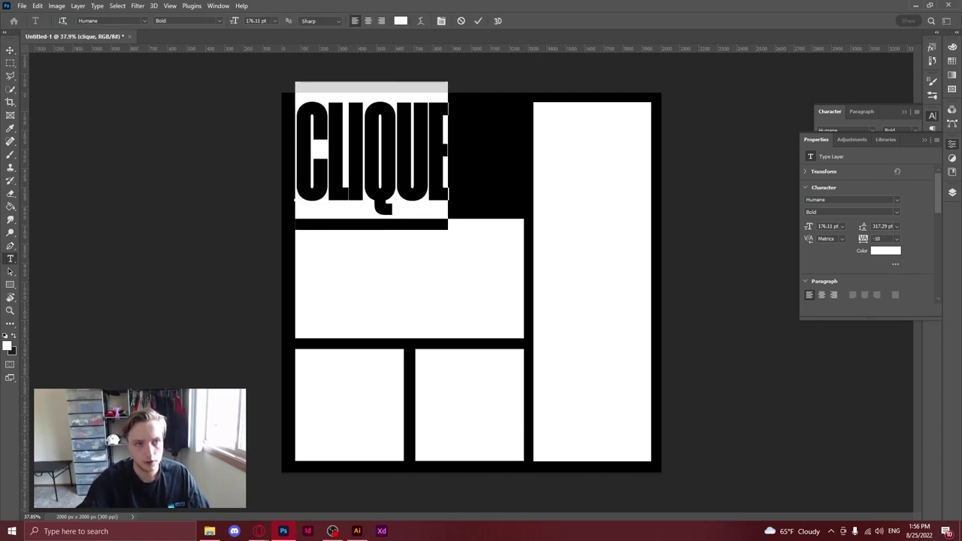
{"action": "left_click", "coordinate": [10, 50]}
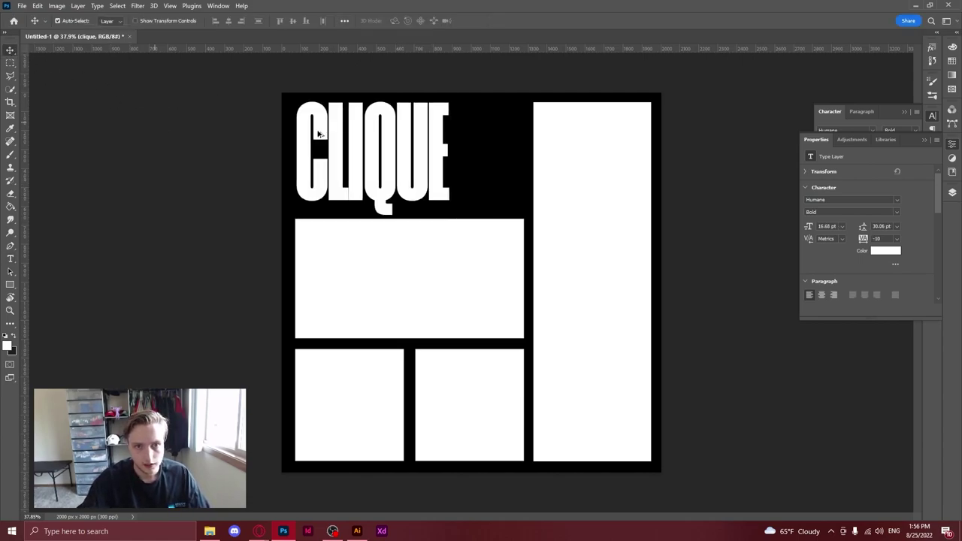
{"action": "scroll", "coordinate": [471, 282], "scroll_direction": "down", "scroll_amount": 1}
{"action": "scroll", "coordinate": [481, 206], "scroll_direction": "up", "scroll_amount": 2}
- Reselect CLIQUE, set its tracking to -5, commit, and zoom out to the full cover
{"action": "key", "text": "t"}
{"action": "key", "text": "Return"}
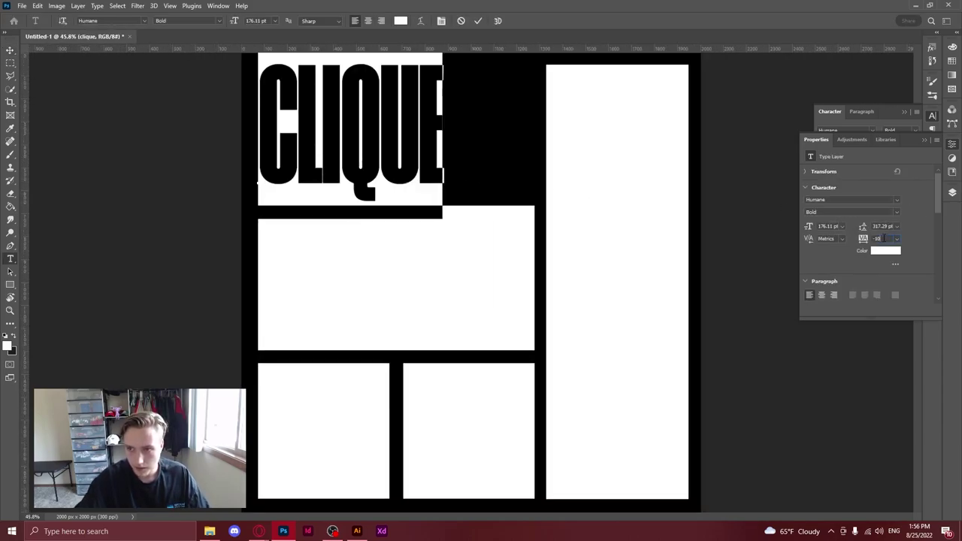
{"action": "scroll", "coordinate": [883, 238], "scroll_direction": "down", "scroll_amount": 5}
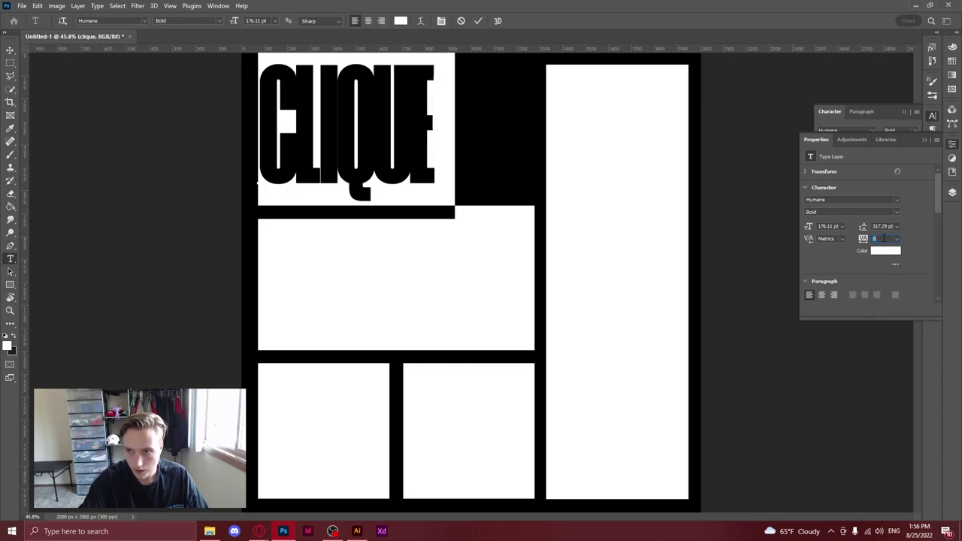
{"action": "scroll", "coordinate": [883, 239], "scroll_direction": "up", "scroll_amount": 3}
{"action": "scroll", "coordinate": [883, 238], "scroll_direction": "down", "scroll_amount": 2}
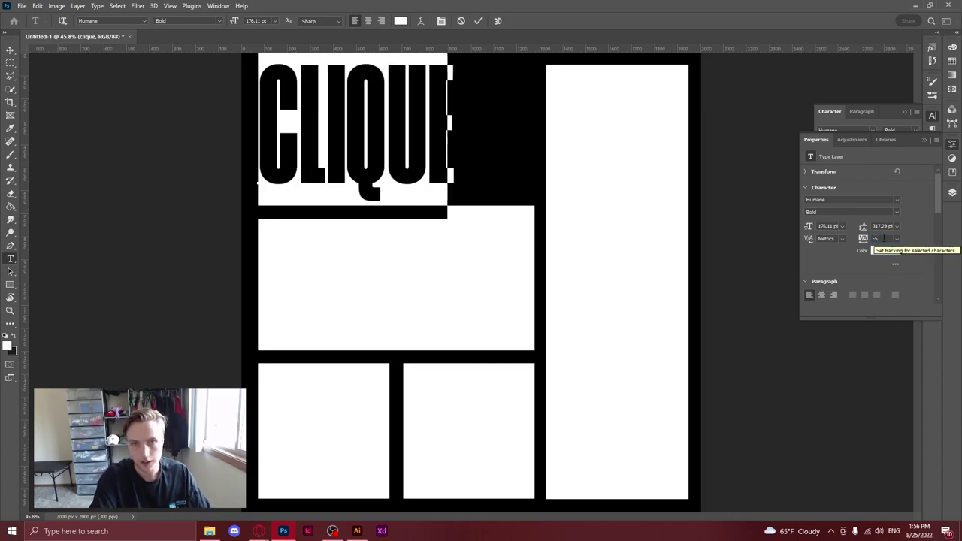
{"action": "left_click", "coordinate": [421, 162]}
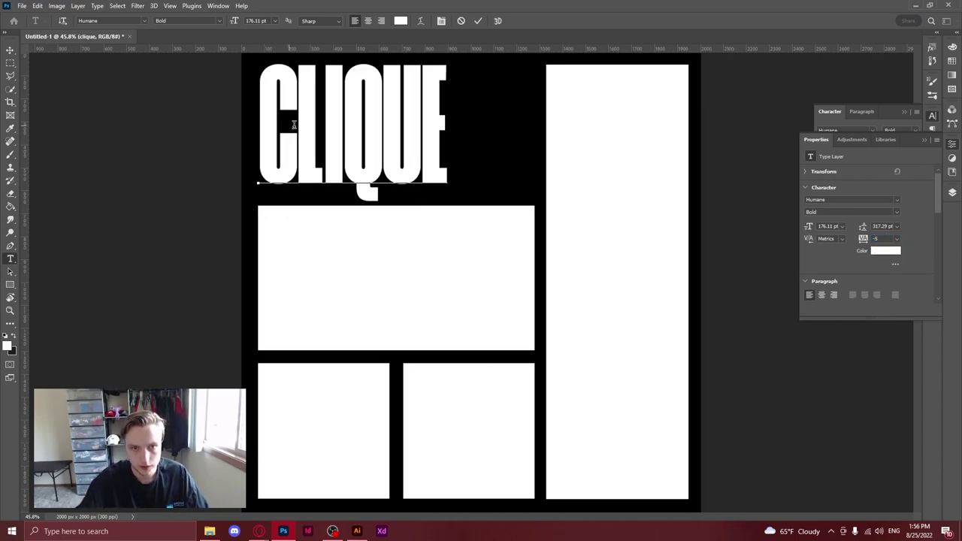
{"action": "key", "text": "ctrl+Return"}
{"action": "key", "text": "v"}
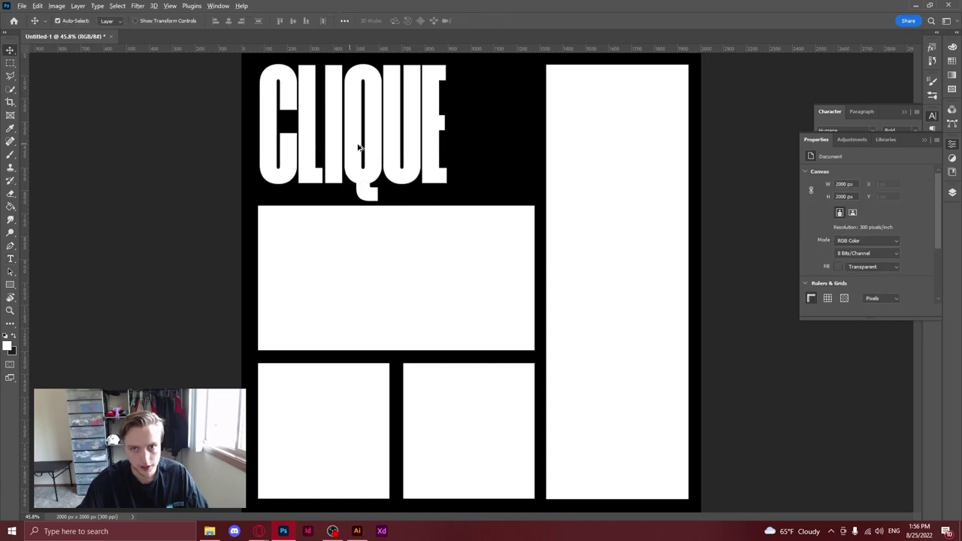
{"action": "key", "text": "ctrl+minus"}
{"action": "scroll", "coordinate": [560, 191], "scroll_direction": "down", "scroll_amount": 1}
{"action": "scroll", "coordinate": [568, 208], "scroll_direction": "up", "scroll_amount": 2}
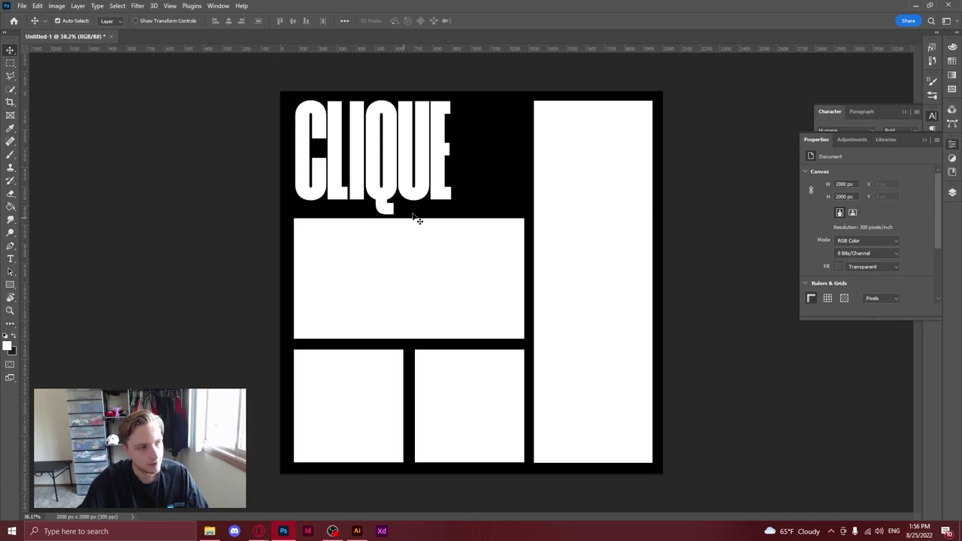
- Reposition CLIQUE and stretch it right to the tall panel's edge
{"action": "left_click_drag", "start_coordinate": [398, 208], "coordinate": [396, 188]}
{"action": "key", "text": "Left"}
{"action": "key", "text": "Left"}
{"action": "key", "text": "Left"}
{"action": "key", "text": "Left"}
{"action": "key", "text": "Left"}
{"action": "key", "text": "ctrl+t"}
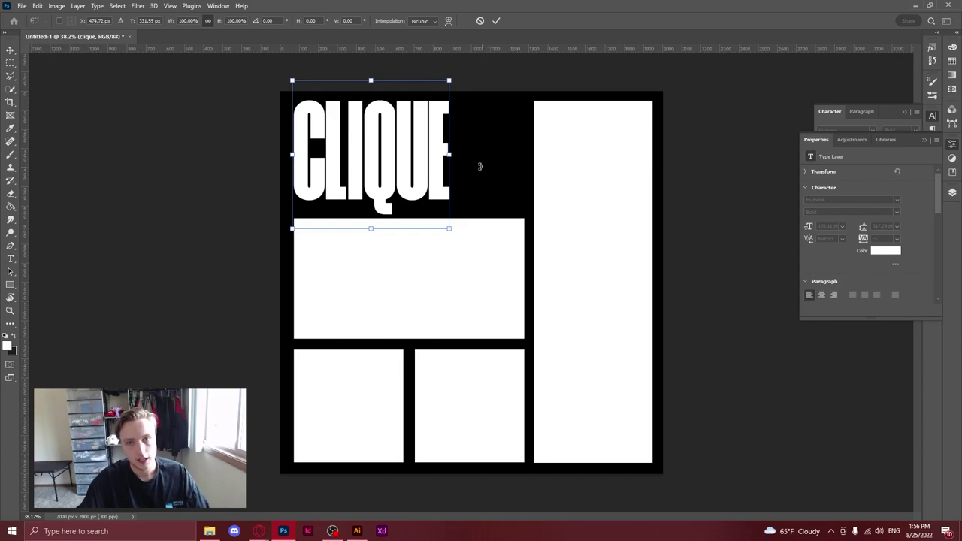
{"action": "left_click_drag", "start_coordinate": [449, 154], "coordinate": [524, 153]}
{"action": "key", "text": "Return"}
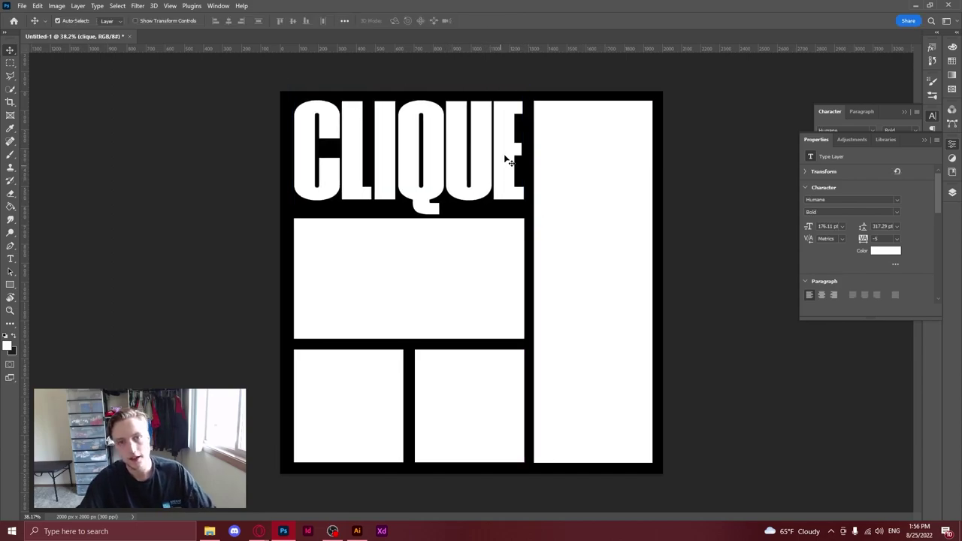
- Stretch CLIQUE taller from its bottom edge
{"action": "scroll", "coordinate": [506, 163], "scroll_direction": "down", "scroll_amount": 5}
{"action": "scroll", "coordinate": [535, 227], "scroll_direction": "up", "scroll_amount": 2}
{"action": "scroll", "coordinate": [541, 222], "scroll_direction": "up", "scroll_amount": 4}
{"action": "scroll", "coordinate": [548, 215], "scroll_direction": "up", "scroll_amount": 3}
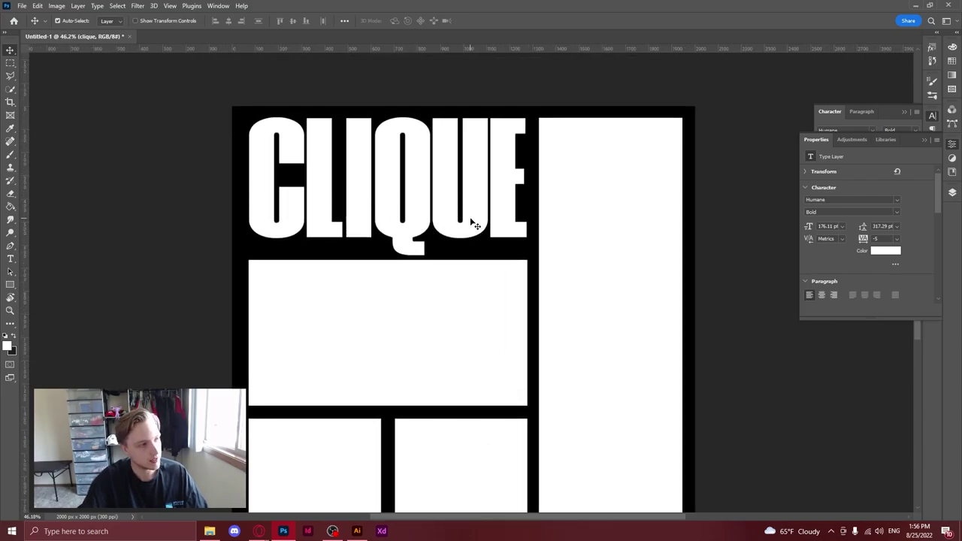
{"action": "scroll", "coordinate": [470, 220], "scroll_direction": "down", "scroll_amount": 4}
{"action": "scroll", "coordinate": [535, 244], "scroll_direction": "up", "scroll_amount": 2}
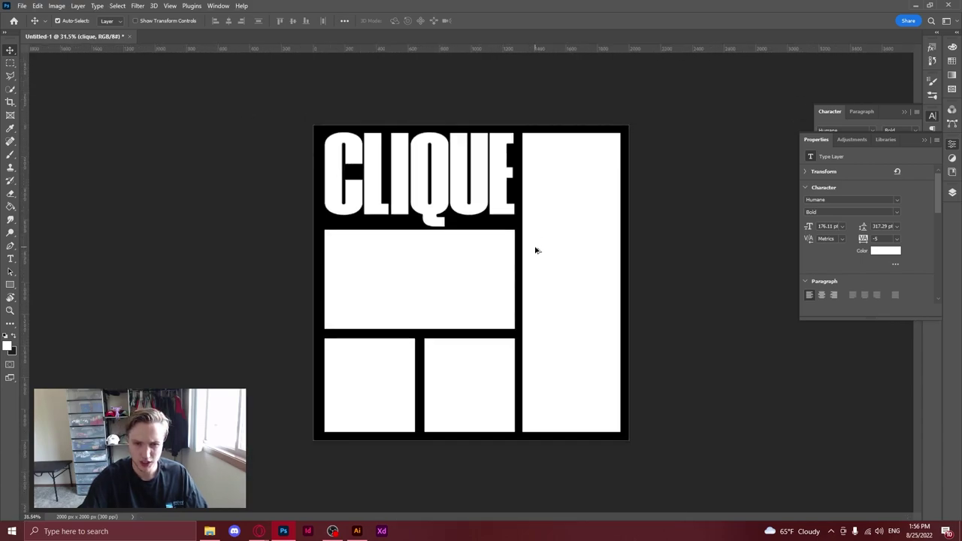
{"action": "key", "text": "ctrl+t"}
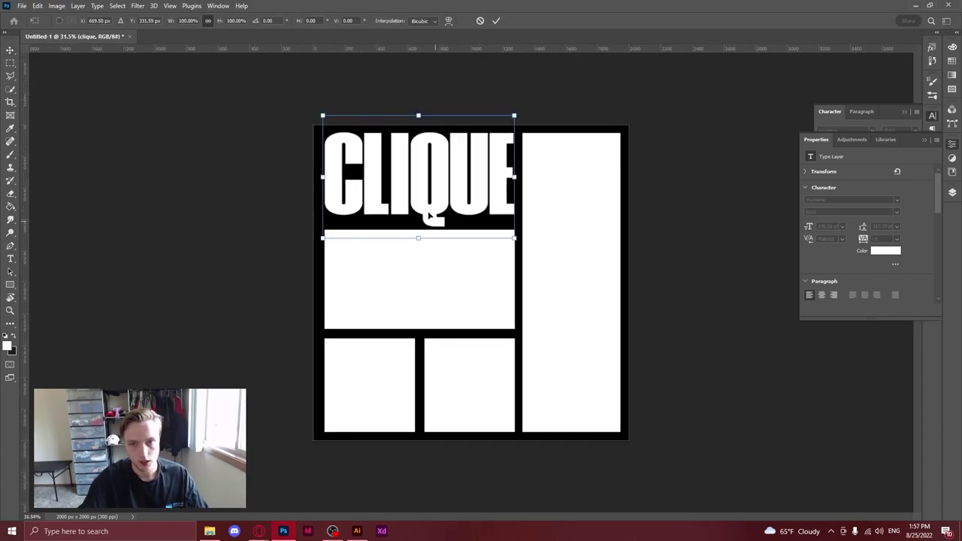
{"action": "left_click_drag", "start_coordinate": [422, 240], "coordinate": [419, 253]}
{"action": "key", "text": "Return"}
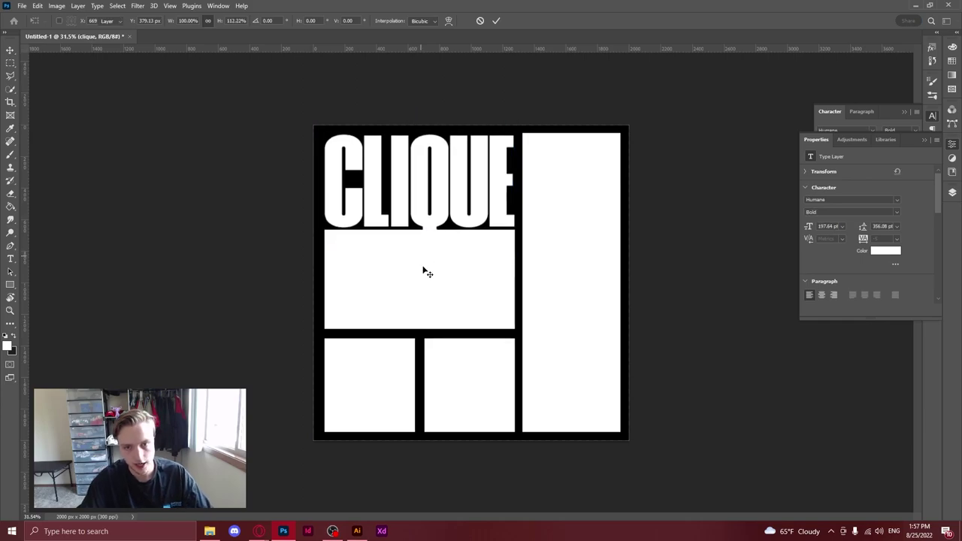
- Move the clique layer to the top of the stack and check its overlap with the wide panel
{"action": "left_click", "coordinate": [501, 270]}
{"action": "left_click", "coordinate": [952, 192]}
{"action": "left_click_drag", "start_coordinate": [886, 295], "coordinate": [880, 244]}
{"action": "scroll", "coordinate": [447, 182], "scroll_direction": "down", "scroll_amount": 2}
{"action": "scroll", "coordinate": [447, 182], "scroll_direction": "up", "scroll_amount": 3}
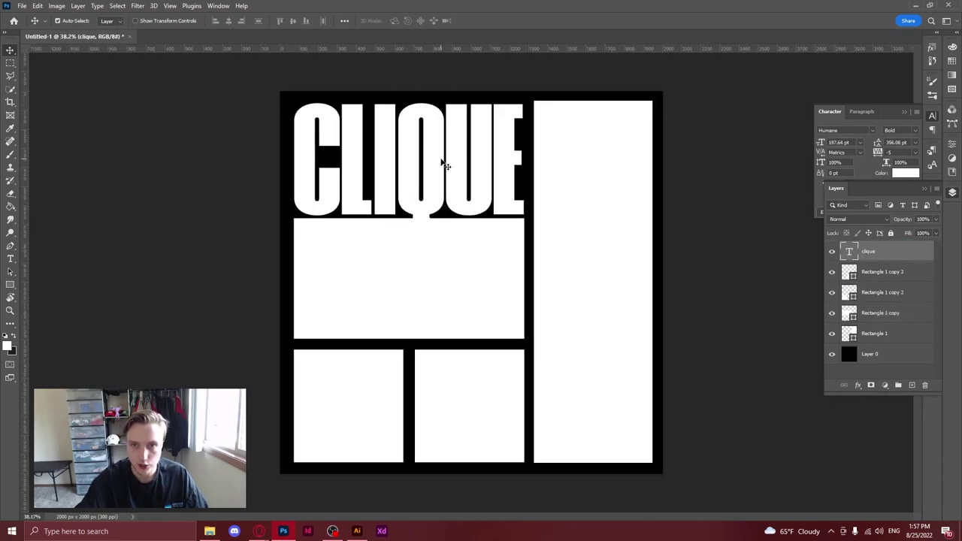
{"action": "key", "text": "Up"}
{"action": "key", "text": "Up"}
{"action": "key", "text": "Up"}
{"action": "key", "text": "Up"}
{"action": "key", "text": "Up"}
{"action": "key", "text": "Up"}
{"action": "key", "text": "Up"}
{"action": "key", "text": "Up"}
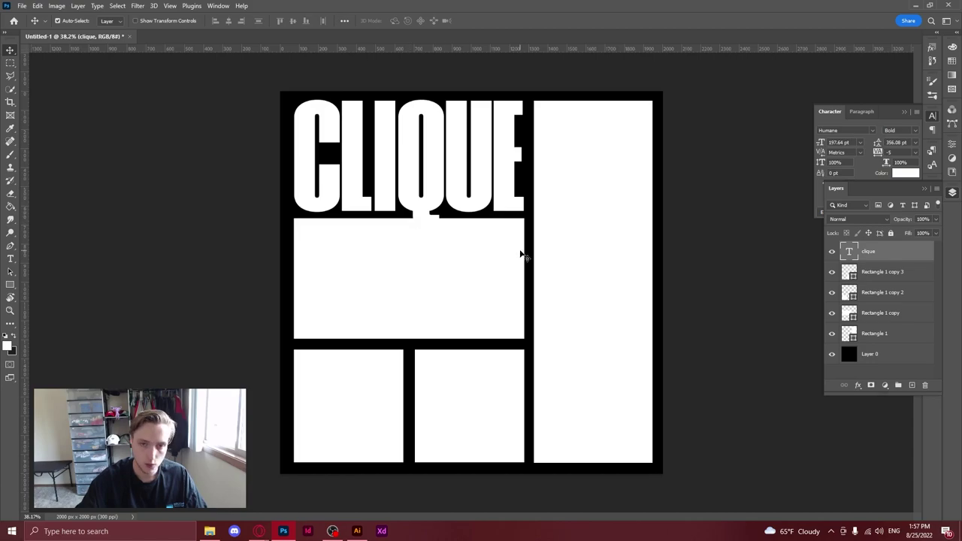
{"action": "left_click", "coordinate": [339, 249]}
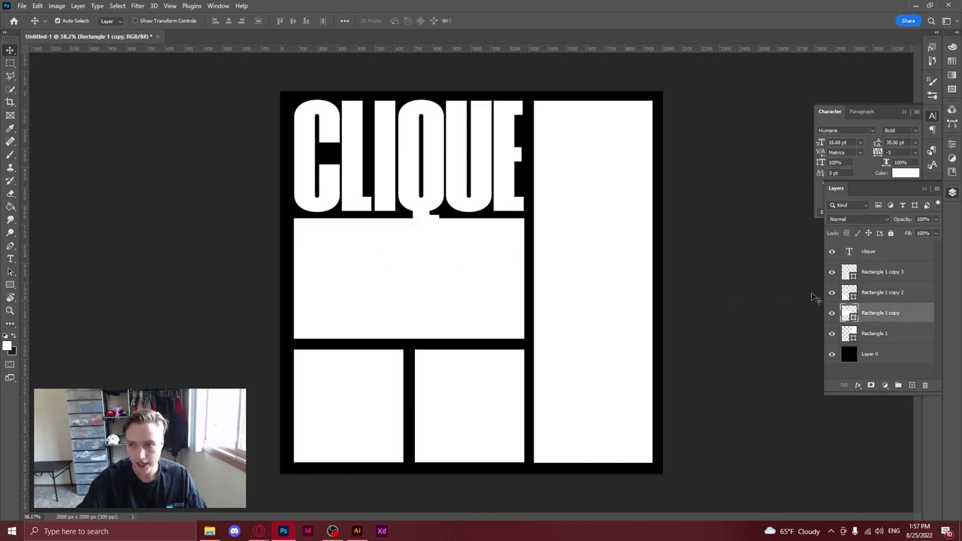
{"action": "left_click", "coordinate": [832, 312]}
{"action": "left_click", "coordinate": [832, 314]}
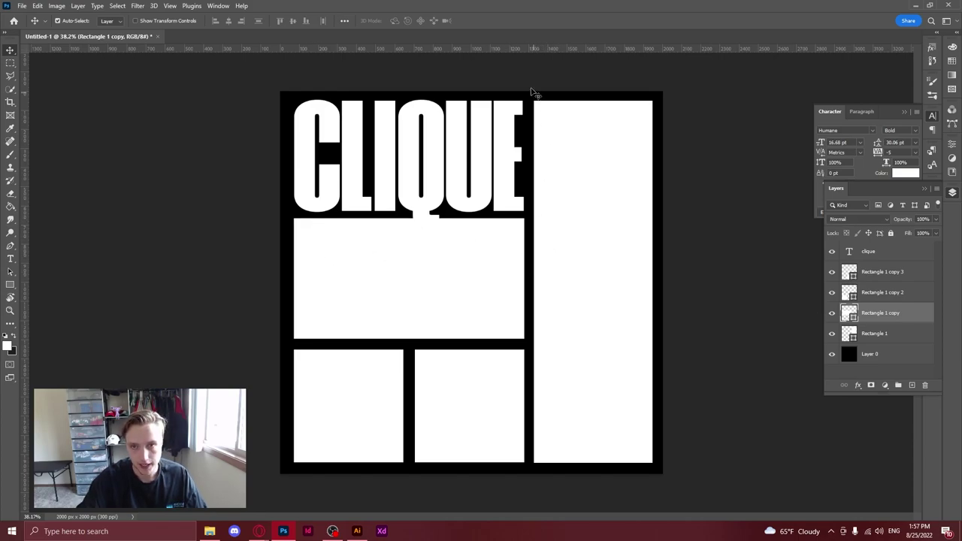
- Fine-tune CLIQUE's height from top and bottom and shift it slightly up
{"action": "left_click", "coordinate": [457, 201]}
{"action": "key", "text": "ctrl+t"}
{"action": "left_click_drag", "start_coordinate": [408, 243], "coordinate": [412, 239]}
{"action": "key", "text": "Return"}
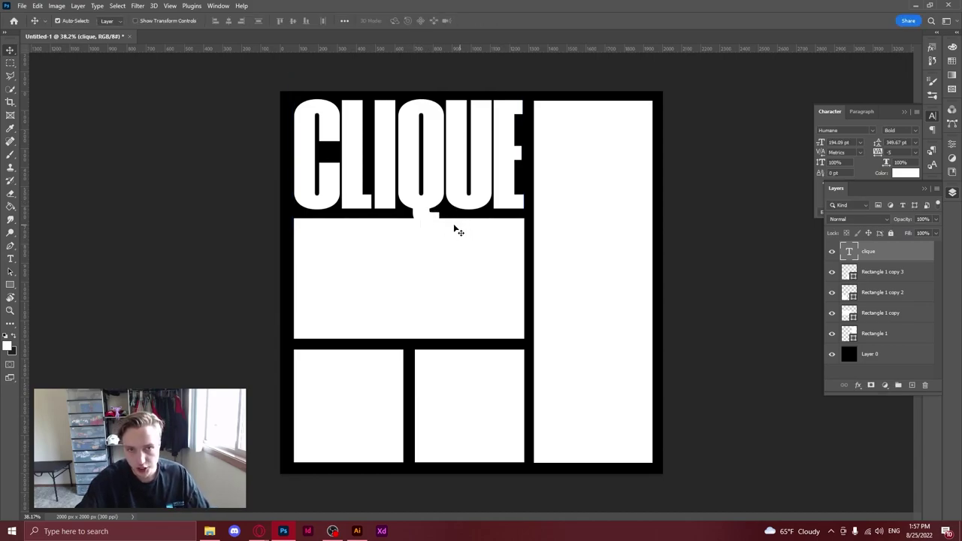
{"action": "scroll", "coordinate": [496, 257], "scroll_direction": "down", "scroll_amount": 4}
{"action": "scroll", "coordinate": [466, 269], "scroll_direction": "up", "scroll_amount": 4}
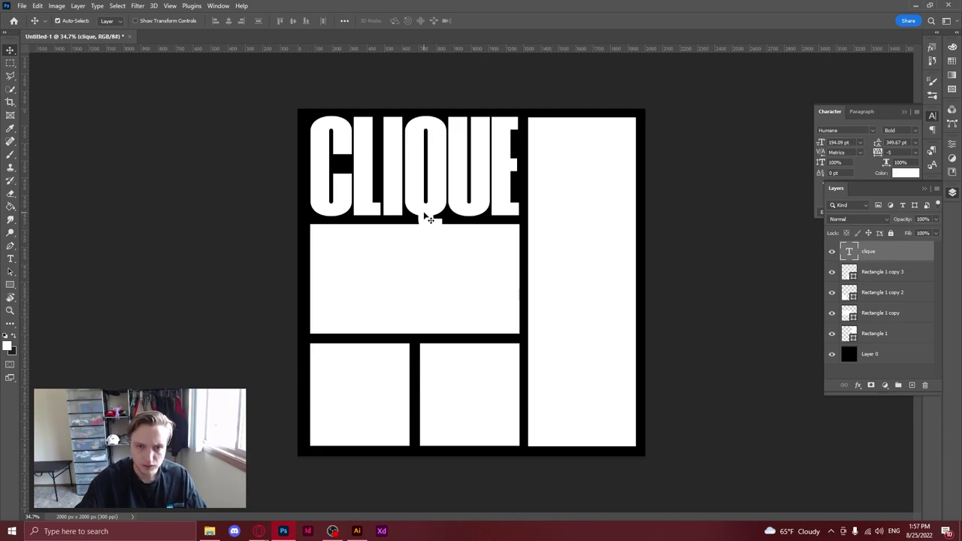
{"action": "left_click_drag", "start_coordinate": [432, 220], "coordinate": [419, 234]}
{"action": "key", "text": "ctrl+t"}
{"action": "left_click_drag", "start_coordinate": [417, 96], "coordinate": [419, 98]}
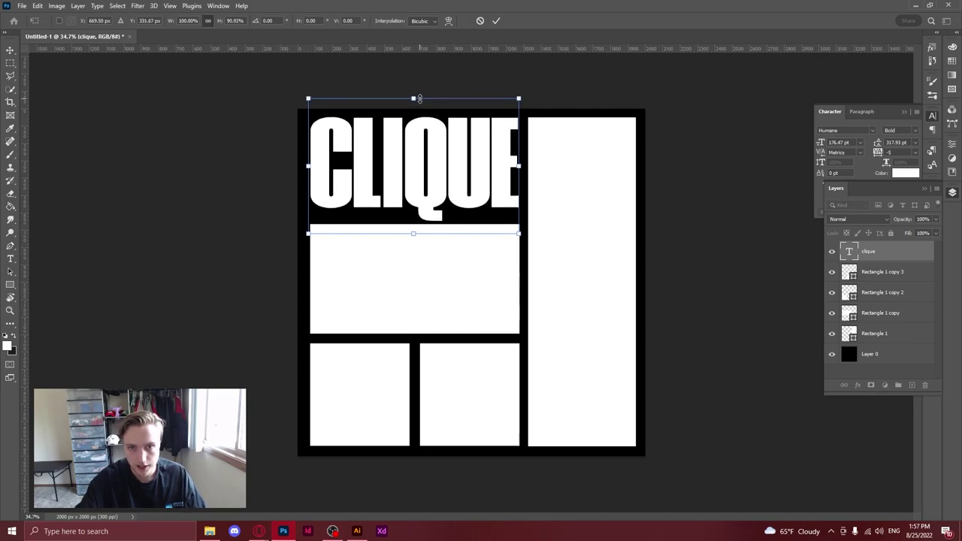
{"action": "key", "text": "Return"}
- Lower the wide white panel's top edge to clear the headline
{"action": "left_click", "coordinate": [413, 255]}
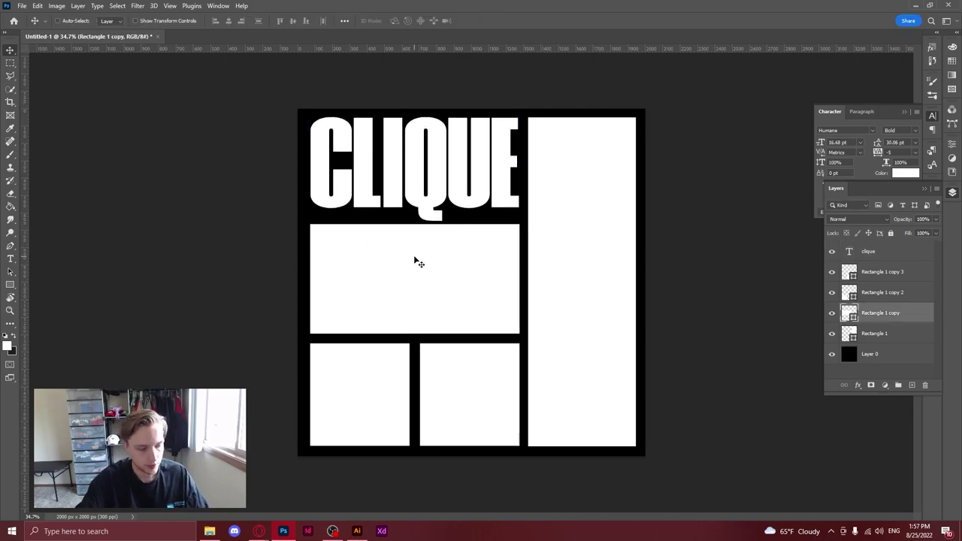
{"action": "key", "text": "ctrl+t"}
{"action": "left_click_drag", "start_coordinate": [422, 223], "coordinate": [422, 232]}
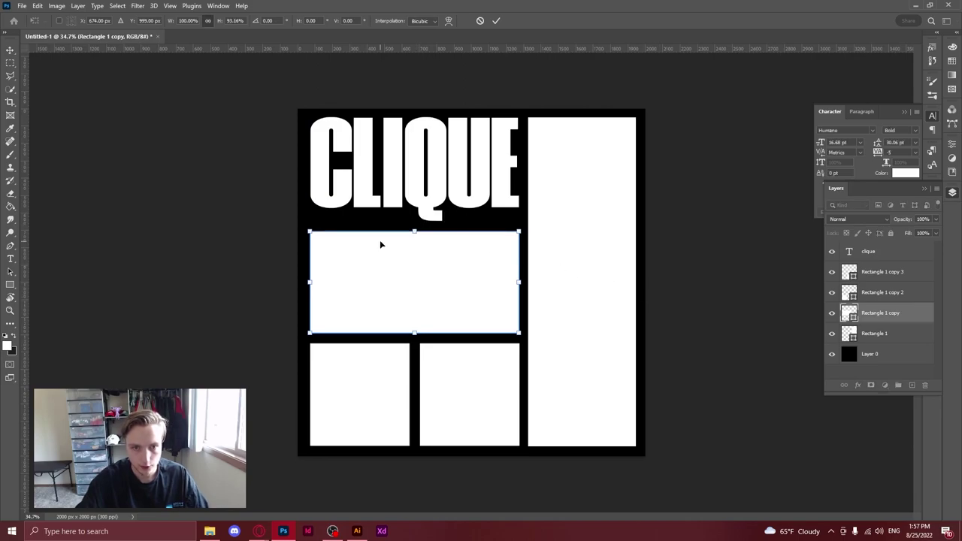
{"action": "key", "text": "Return"}
- Create a JULIANSMOKE text layer in Neue Haas Grotesk Display Pro 75 Bold
{"action": "key", "text": "t"}
{"action": "left_click", "coordinate": [332, 223]}
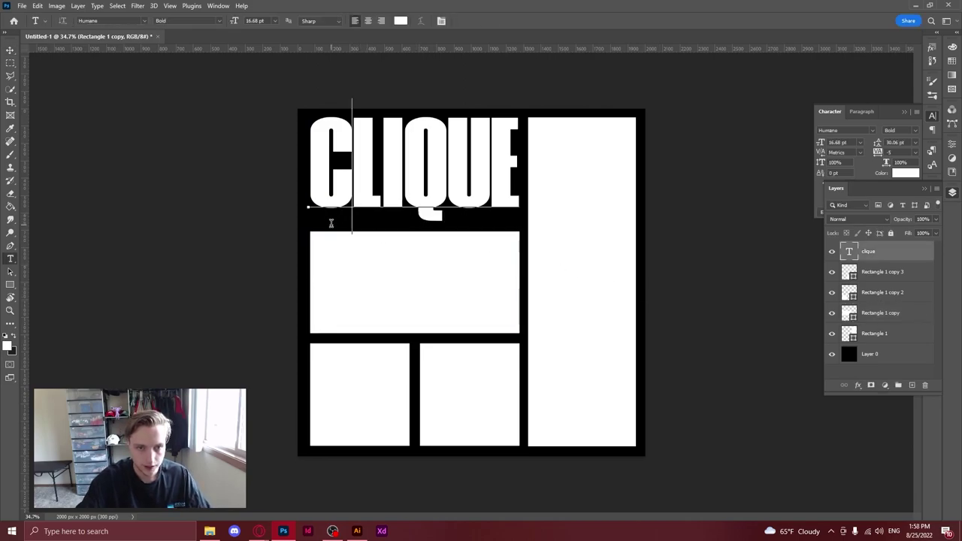
{"action": "left_click", "coordinate": [11, 258]}
{"action": "left_click", "coordinate": [187, 248]}
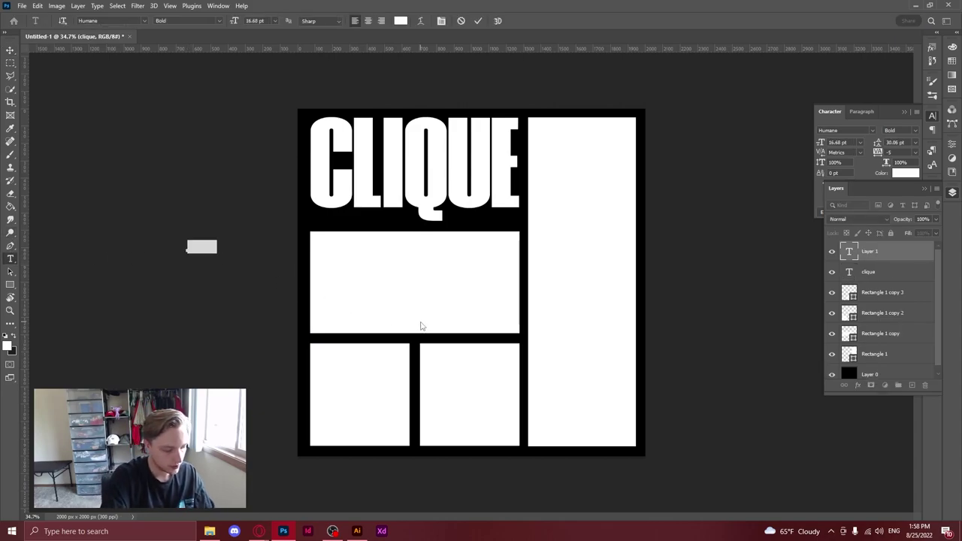
{"action": "key", "text": "BackSpace"}
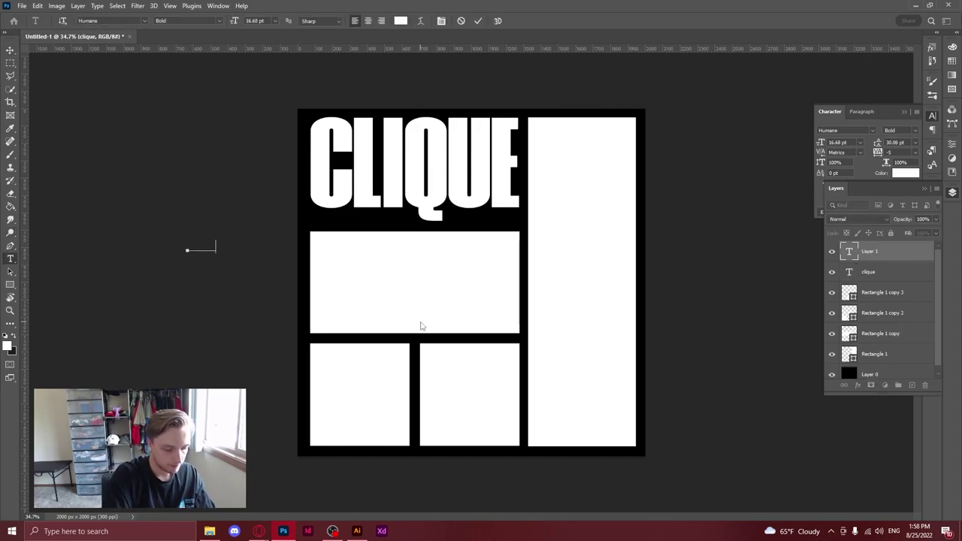
{"action": "key", "text": "ctrl+z"}
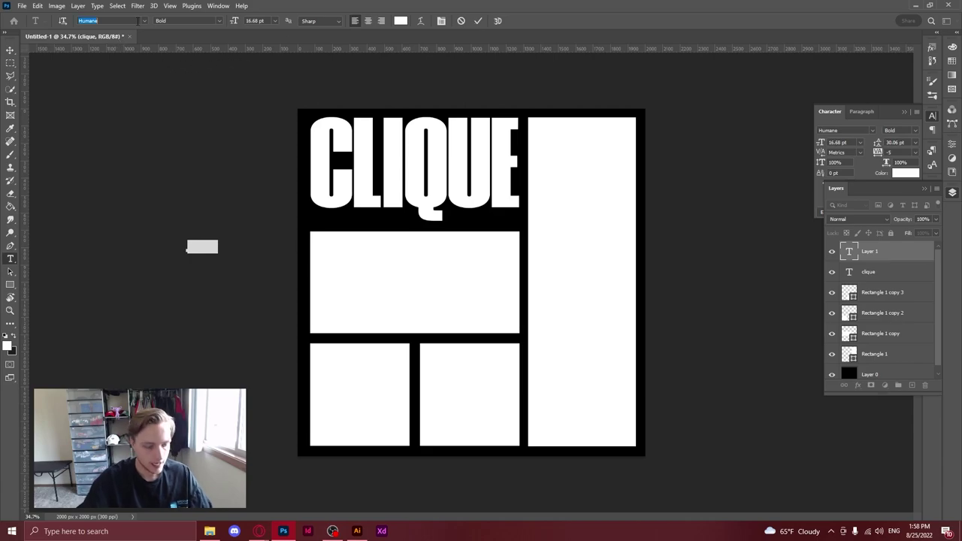
{"action": "type", "text": "neue haa"}
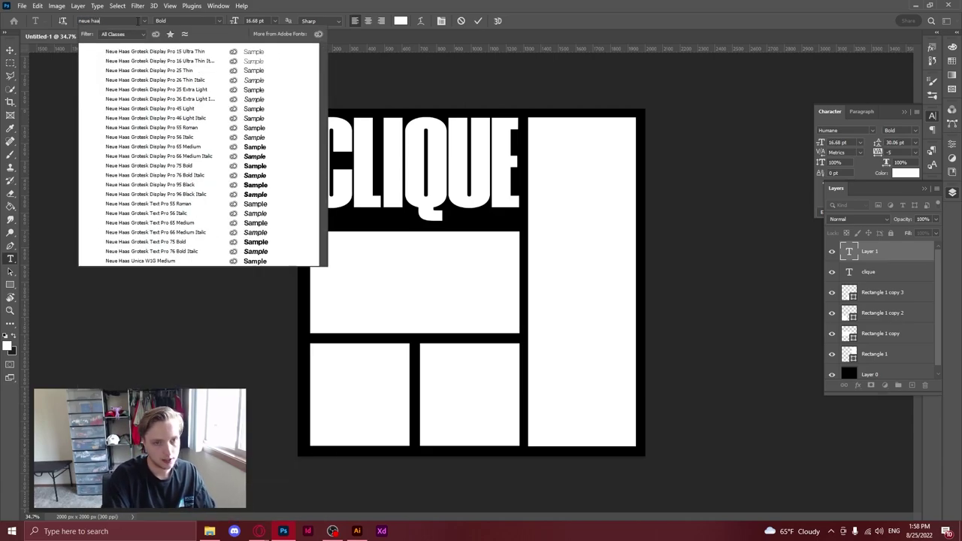
{"action": "type", "text": "s Grotesk Dis..."}
{"action": "left_click", "coordinate": [248, 166]}
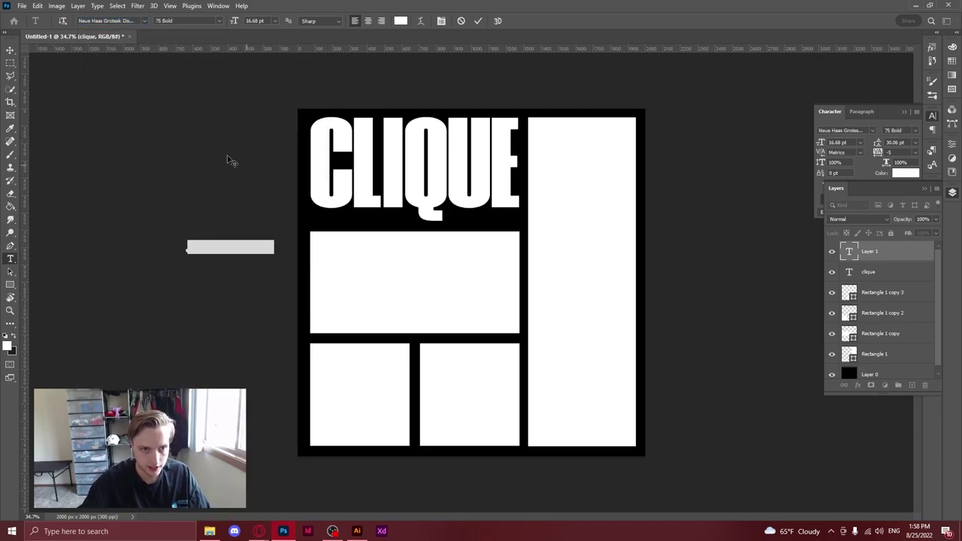
{"action": "left_click", "coordinate": [12, 51]}
- Place JULIANSMOKE under CLIQUE, scale it to about 83%, and copy it rightward
{"action": "key", "text": "ctrl+t"}
{"action": "left_click_drag", "start_coordinate": [247, 251], "coordinate": [370, 224]}
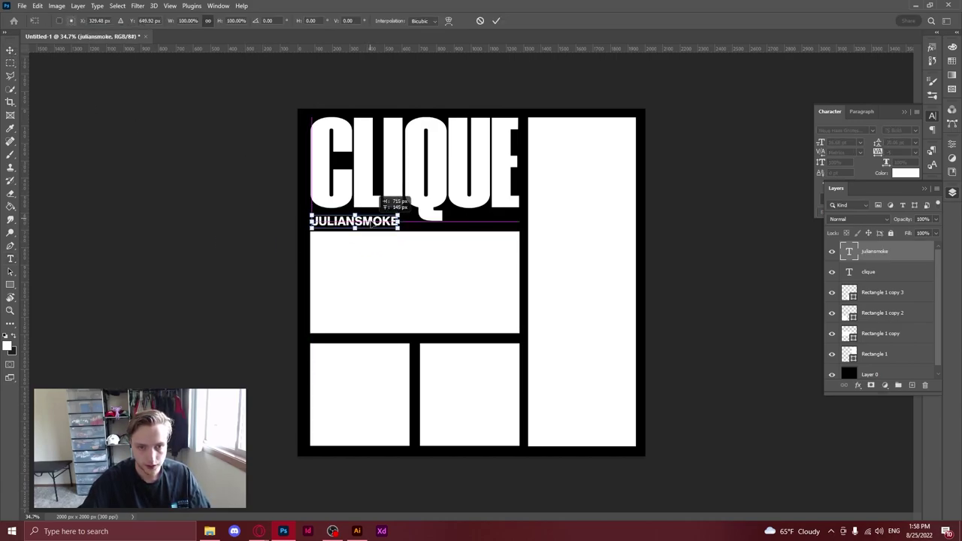
{"action": "key", "text": "Return"}
{"action": "scroll", "coordinate": [440, 239], "scroll_direction": "up", "scroll_amount": 2}
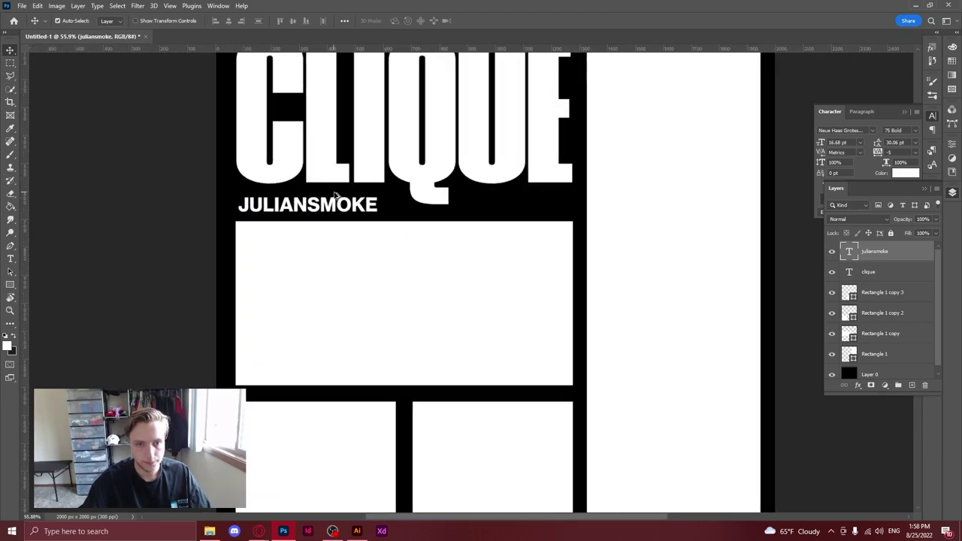
{"action": "key", "text": "ctrl+t"}
{"action": "left_click_drag", "start_coordinate": [378, 216], "coordinate": [354, 214]}
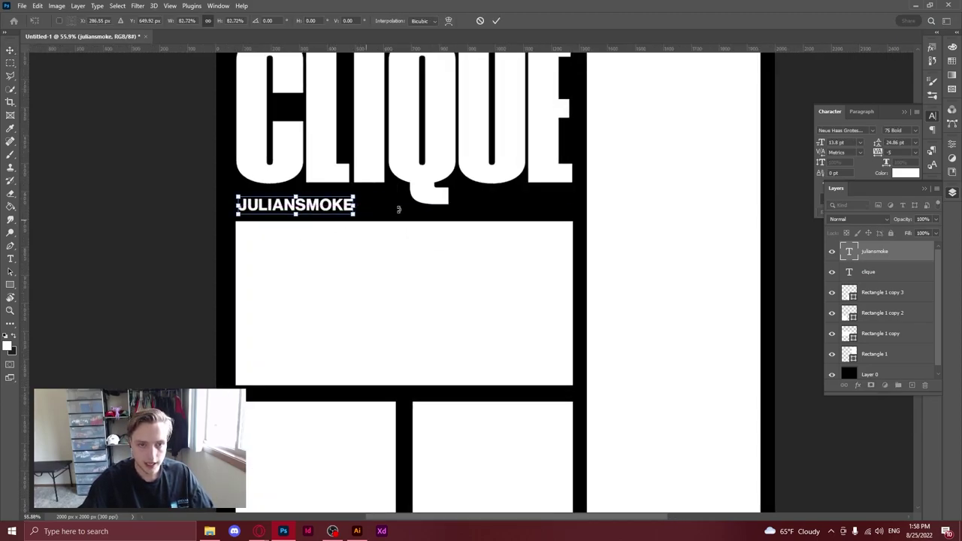
{"action": "key", "text": "Return"}
{"action": "key", "text": "Up"}
{"action": "key", "text": "Up"}
{"action": "key", "text": "Up"}
{"action": "key", "text": "Up"}
{"action": "key", "text": "Up"}
{"action": "key", "text": "Up"}
{"action": "key", "text": "Up"}
{"action": "key", "text": "Up"}
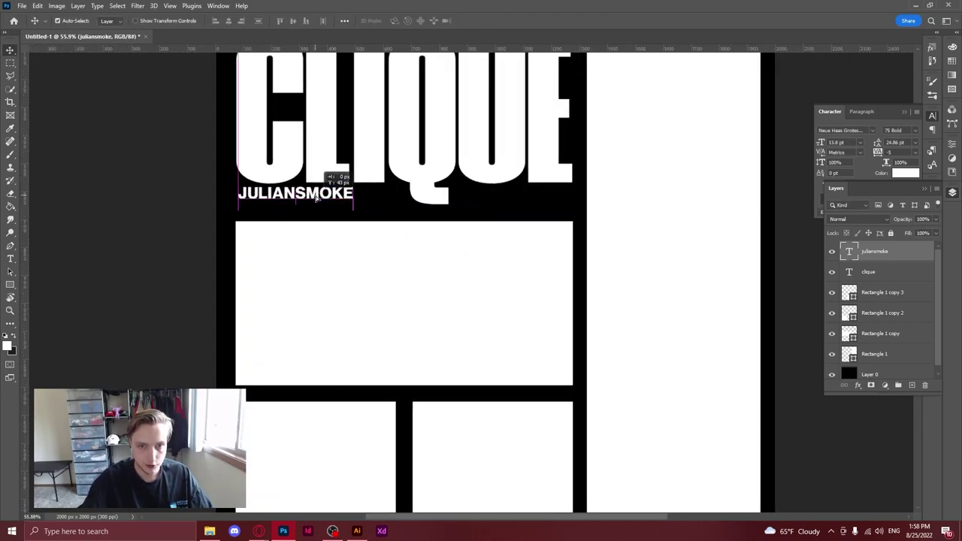
{"action": "left_click_drag", "start_coordinate": [327, 208], "coordinate": [545, 209]}
- Retype the copied name as VITAMJN and move it to CLIQUE's right end
{"action": "key", "text": "t"}
{"action": "double_click", "coordinate": [525, 218]}
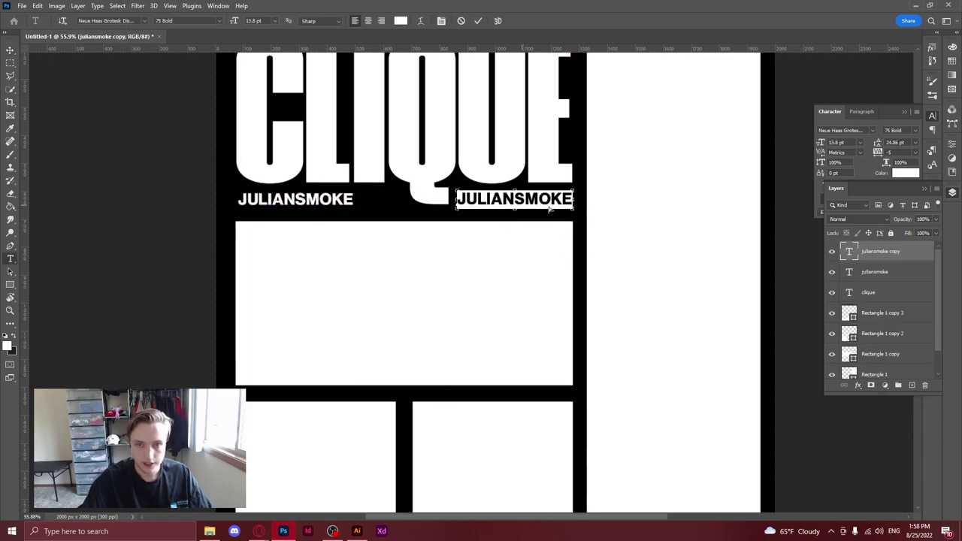
{"action": "type", "text": "VIT"}
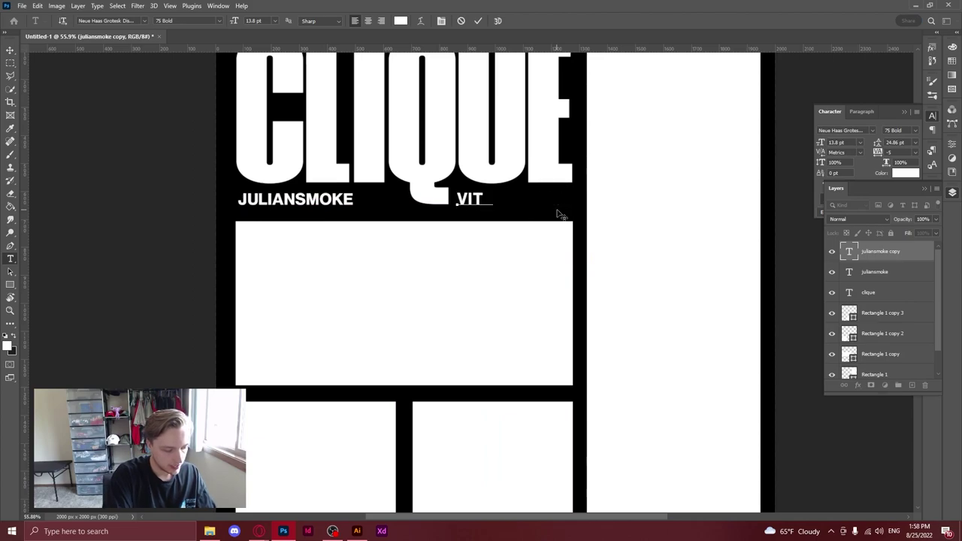
{"action": "type", "text": "AMJN"}
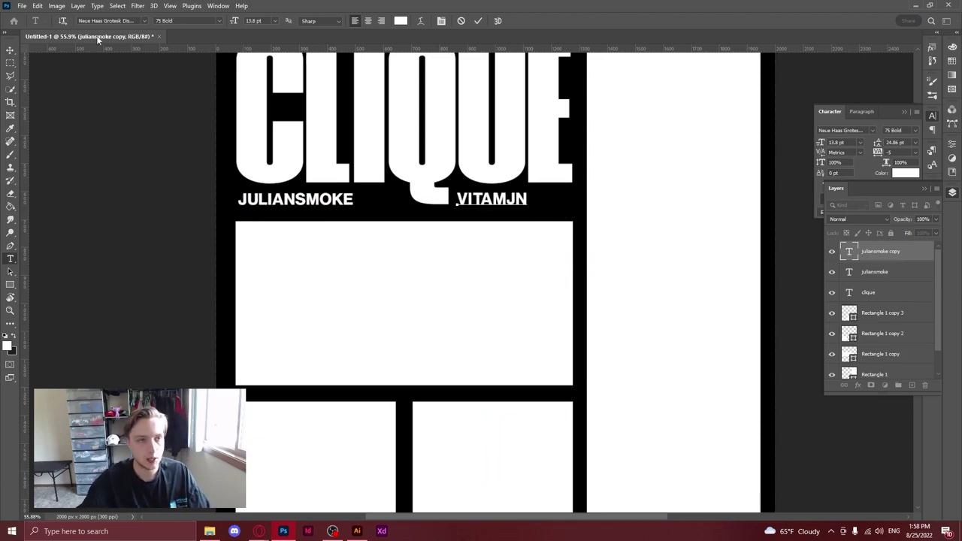
{"action": "left_click", "coordinate": [10, 51]}
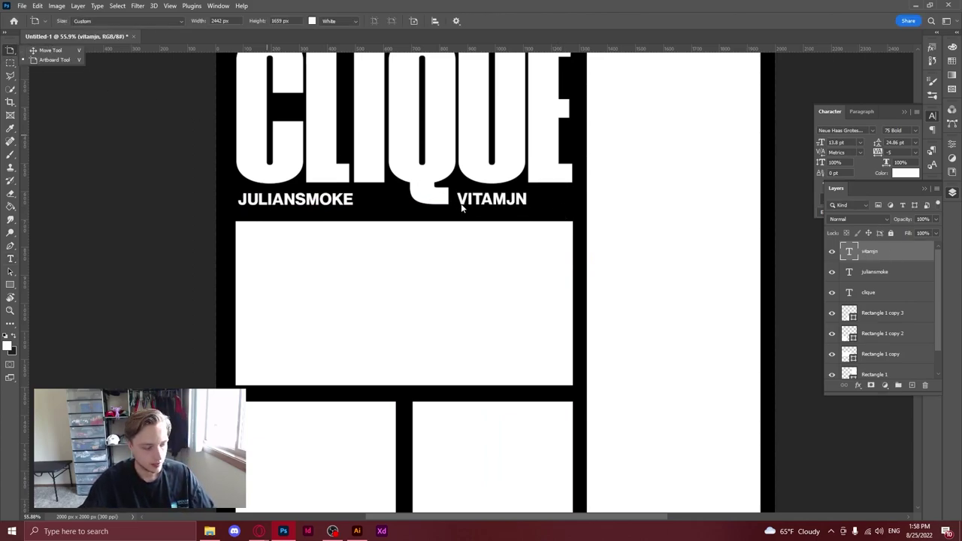
{"action": "key", "text": "ctrl+t"}
{"action": "left_click_drag", "start_coordinate": [501, 205], "coordinate": [546, 205]}
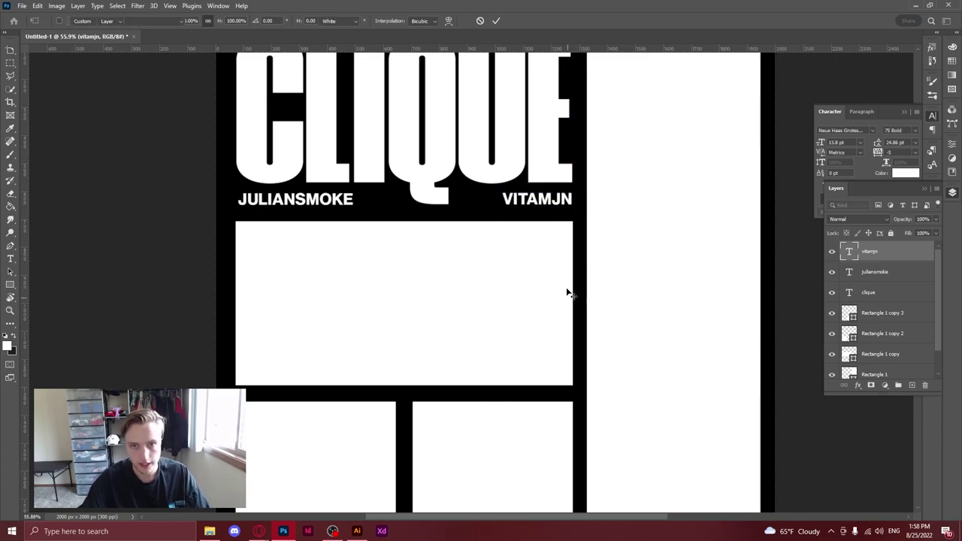
{"action": "key", "text": "Return"}
- Stretch the CLIQUE headline slightly taller from its bottom edge
{"action": "left_click", "coordinate": [425, 204]}
{"action": "key", "text": "ctrl+t"}
{"action": "left_click_drag", "start_coordinate": [408, 226], "coordinate": [408, 229]}
{"action": "key", "text": "Return"}
- Raise the top edge of the wide middle white panel (Rectangle 1 copy) slightly with Free Transform
{"action": "scroll", "coordinate": [419, 227], "scroll_direction": "down", "scroll_amount": 3}
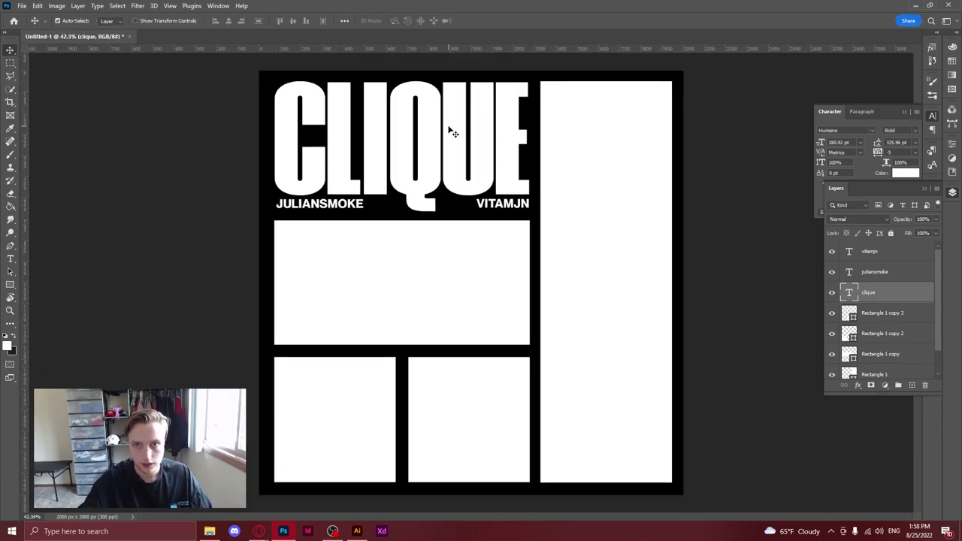
{"action": "scroll", "coordinate": [423, 204], "scroll_direction": "down", "scroll_amount": 4}
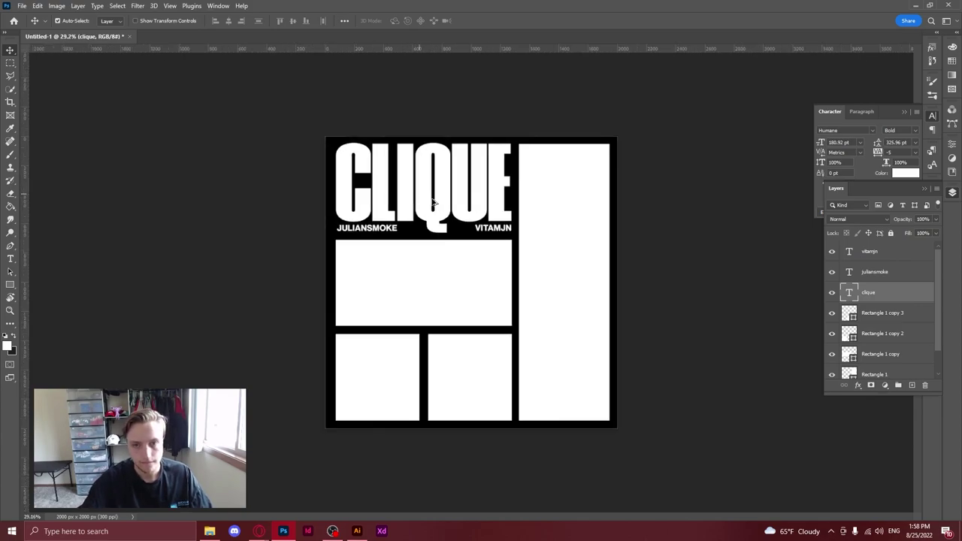
{"action": "scroll", "coordinate": [517, 243], "scroll_direction": "up", "scroll_amount": 2}
{"action": "scroll", "coordinate": [517, 243], "scroll_direction": "up", "scroll_amount": 3}
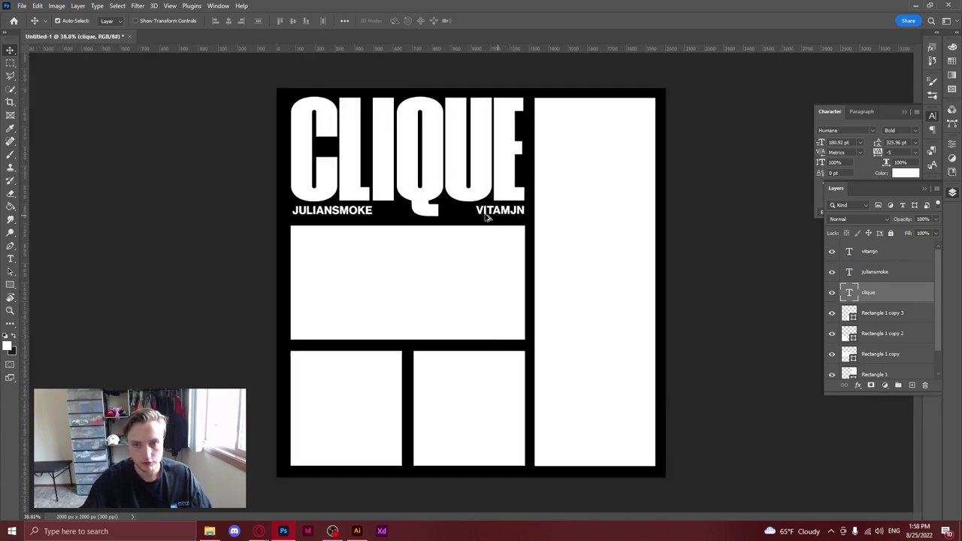
{"action": "scroll", "coordinate": [323, 210], "scroll_direction": "down", "scroll_amount": 2}
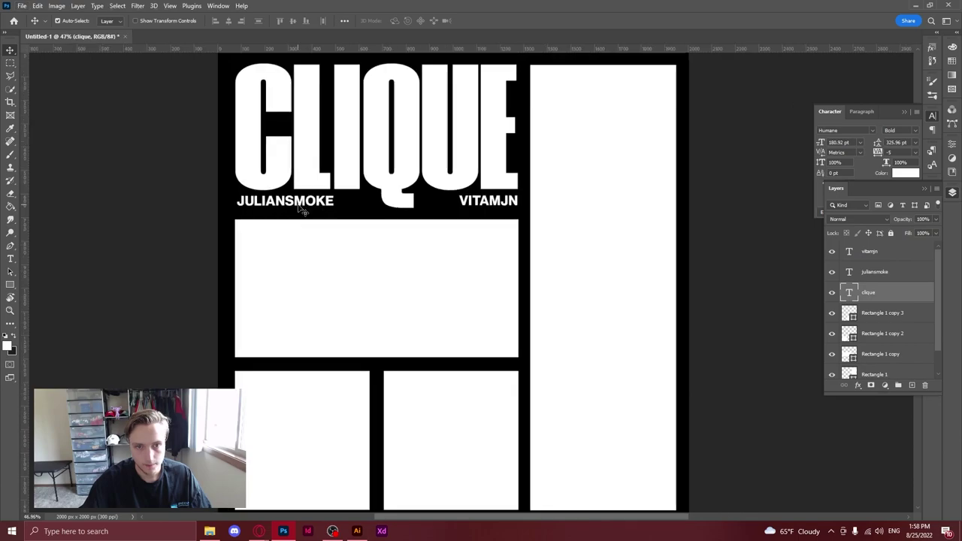
{"action": "left_click", "coordinate": [426, 251]}
{"action": "key", "text": "ctrl+t"}
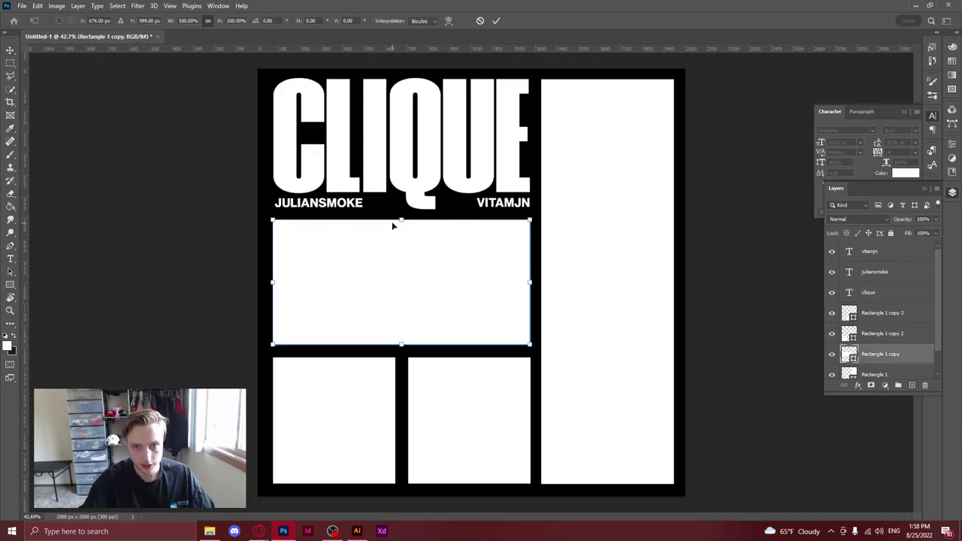
{"action": "mouse_move", "coordinate": [401, 218]}
{"action": "left_mouse_down"}
{"action": "mouse_move", "coordinate": [406, 208]}
{"action": "mouse_move", "coordinate": [402, 215]}
{"action": "left_mouse_up"}
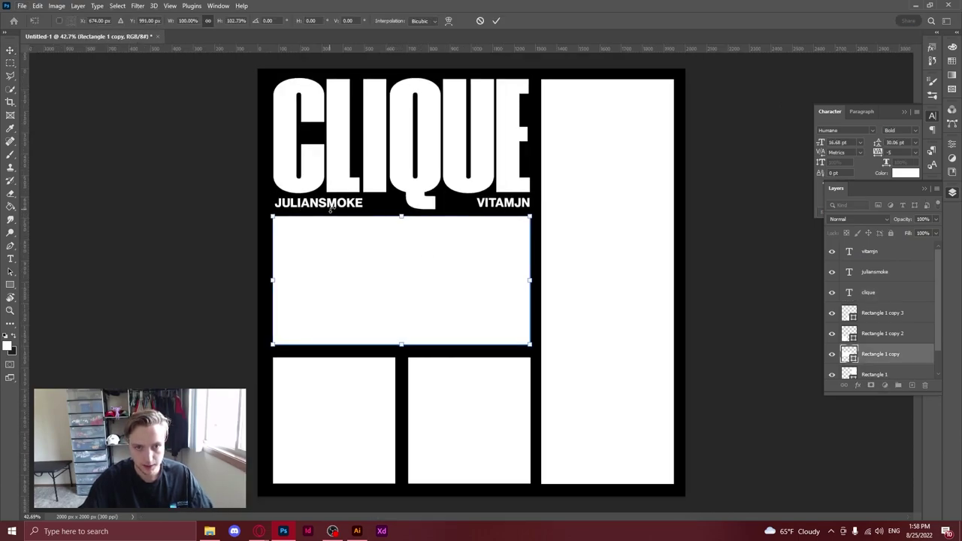
{"action": "key", "text": "Return"}
- Select the JULIANSMOKE and VITAMJN names together and nudge them down
{"action": "left_click", "coordinate": [342, 210]}
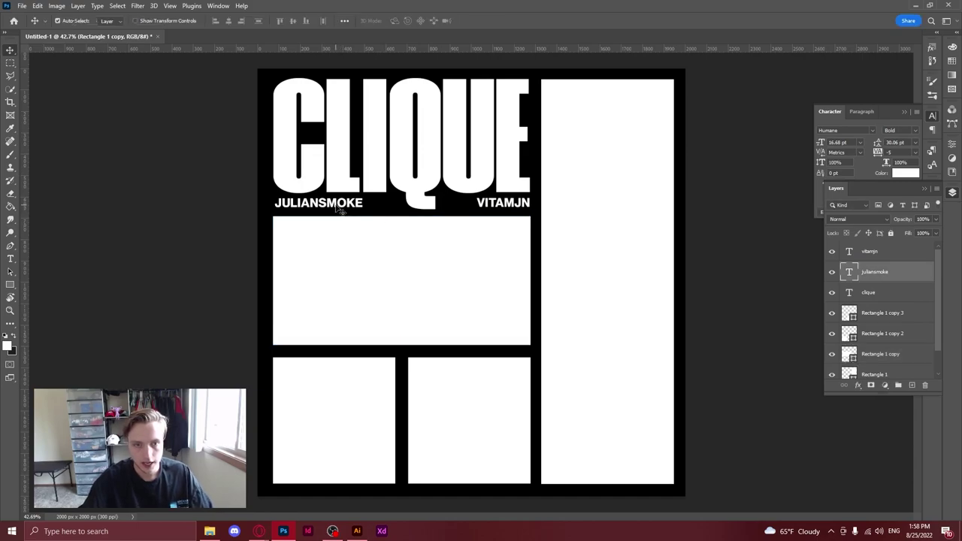
{"action": "left_click", "coordinate": [497, 204], "text": "shift"}
{"action": "key", "text": "shift+Down"}
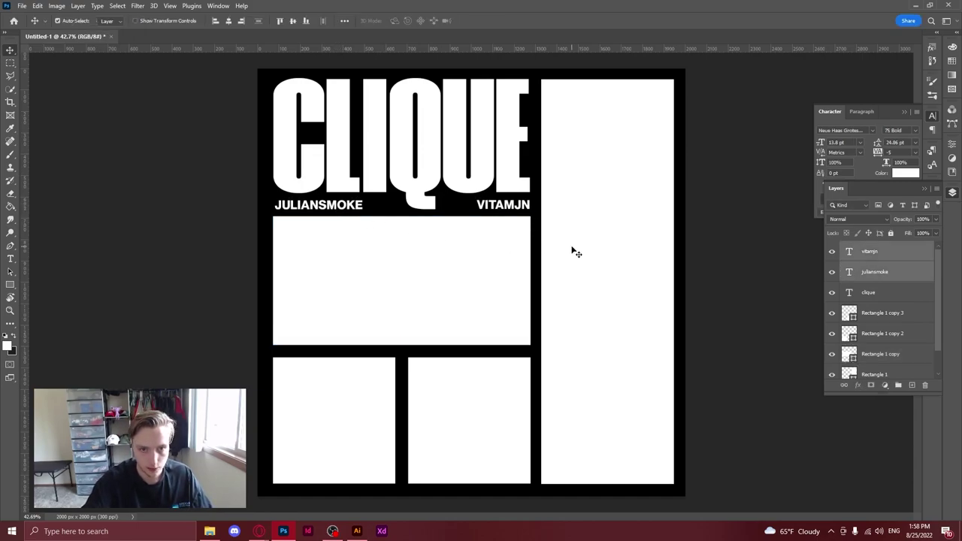
{"action": "scroll", "coordinate": [489, 275], "scroll_direction": "down", "scroll_amount": 3}
{"action": "scroll", "coordinate": [552, 249], "scroll_direction": "up", "scroll_amount": 3}
{"action": "scroll", "coordinate": [467, 229], "scroll_direction": "up", "scroll_amount": 2}
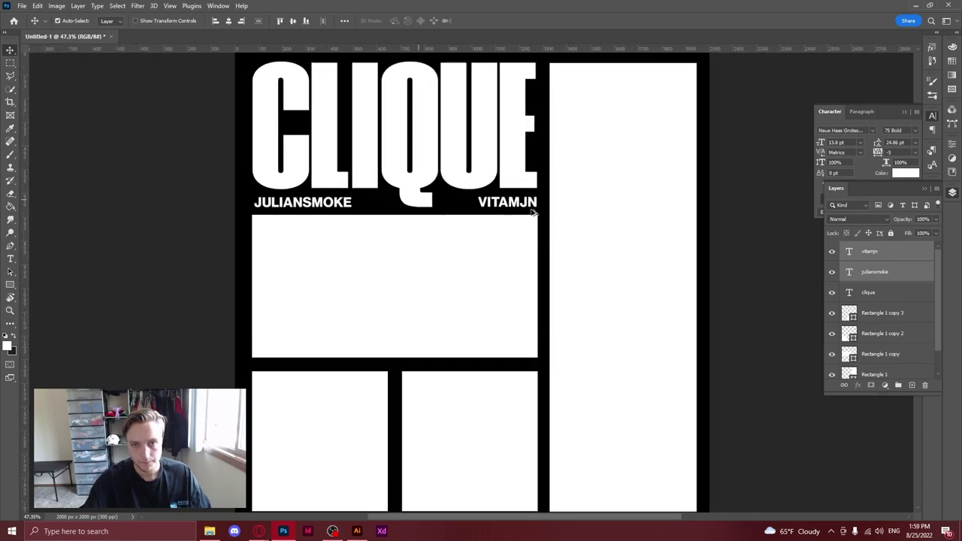
{"action": "scroll", "coordinate": [470, 229], "scroll_direction": "down", "scroll_amount": 1}
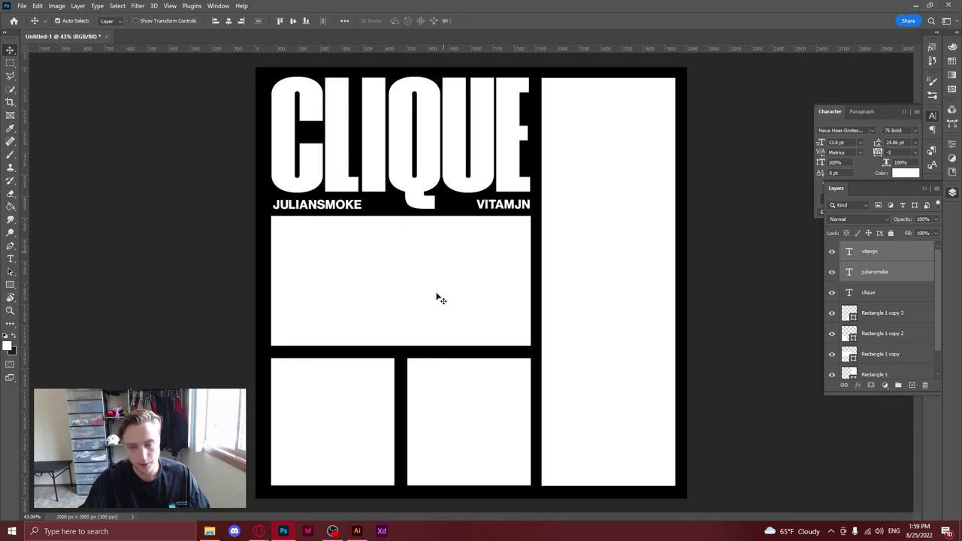
{"action": "scroll", "coordinate": [436, 278], "scroll_direction": "down", "scroll_amount": 2}
{"action": "scroll", "coordinate": [535, 230], "scroll_direction": "up", "scroll_amount": 3}
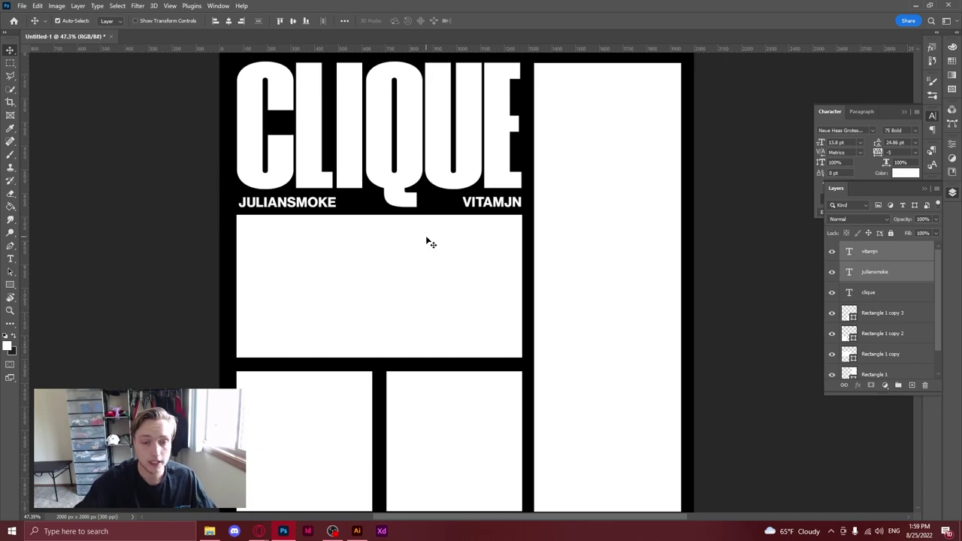
{"action": "scroll", "coordinate": [426, 235], "scroll_direction": "down", "scroll_amount": 3}
{"action": "scroll", "coordinate": [631, 316], "scroll_direction": "up", "scroll_amount": 2}
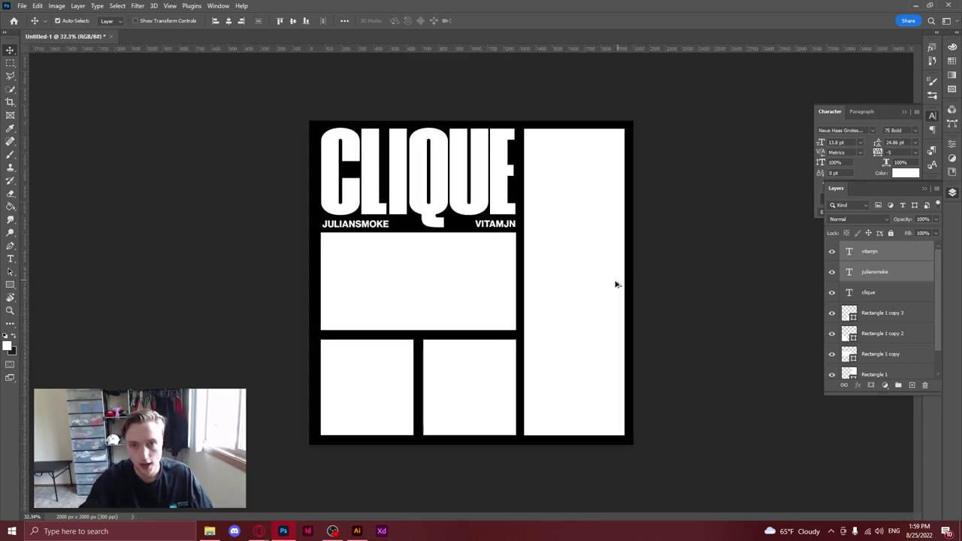
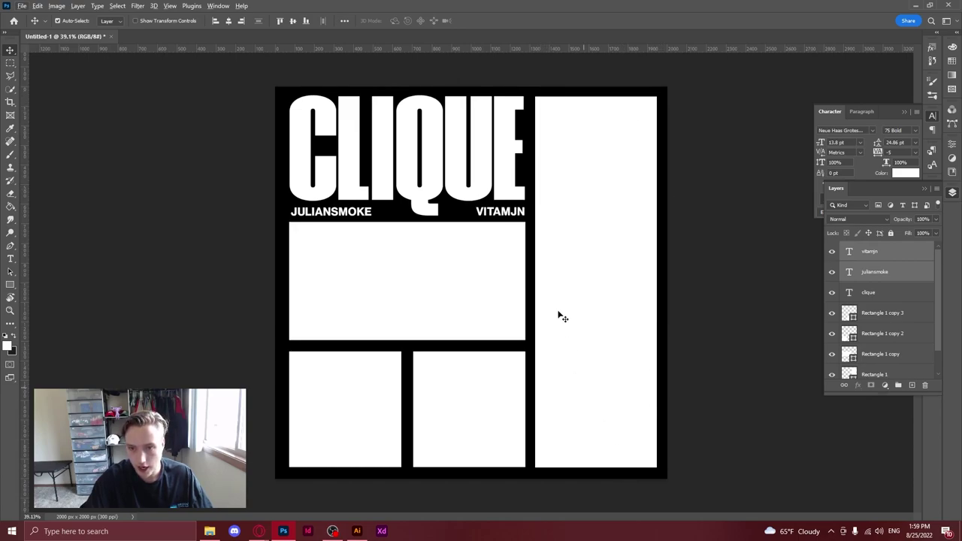
- Select Rectangle 1 and its copies in turn to compare the gaps between white panels
{"action": "left_click", "coordinate": [488, 368]}
{"action": "left_click", "coordinate": [584, 339]}
{"action": "left_click", "coordinate": [483, 396]}
{"action": "left_click", "coordinate": [613, 394]}
{"action": "scroll", "coordinate": [874, 285], "scroll_direction": "up", "scroll_amount": 1}
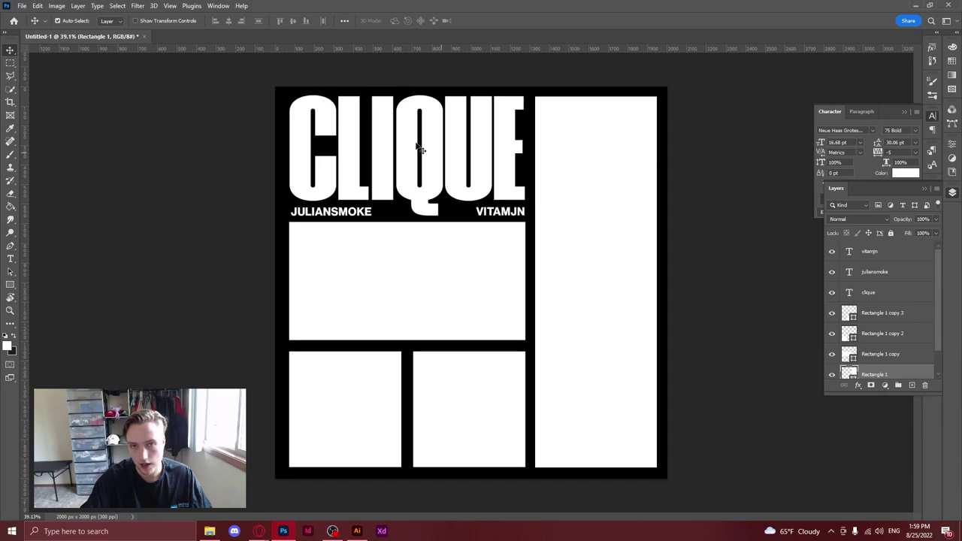
{"action": "left_click", "coordinate": [442, 304]}
{"action": "left_click", "coordinate": [386, 399]}
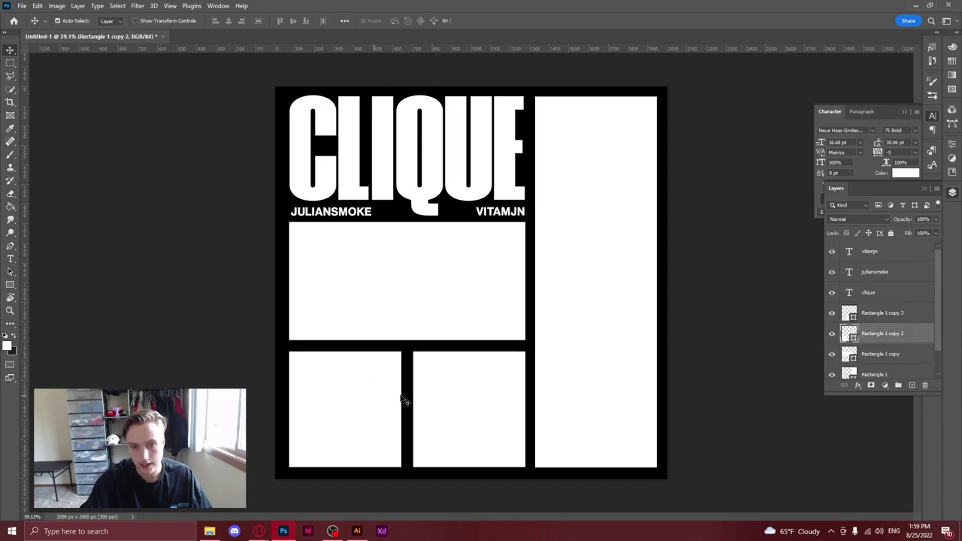
{"action": "left_click", "coordinate": [464, 403]}
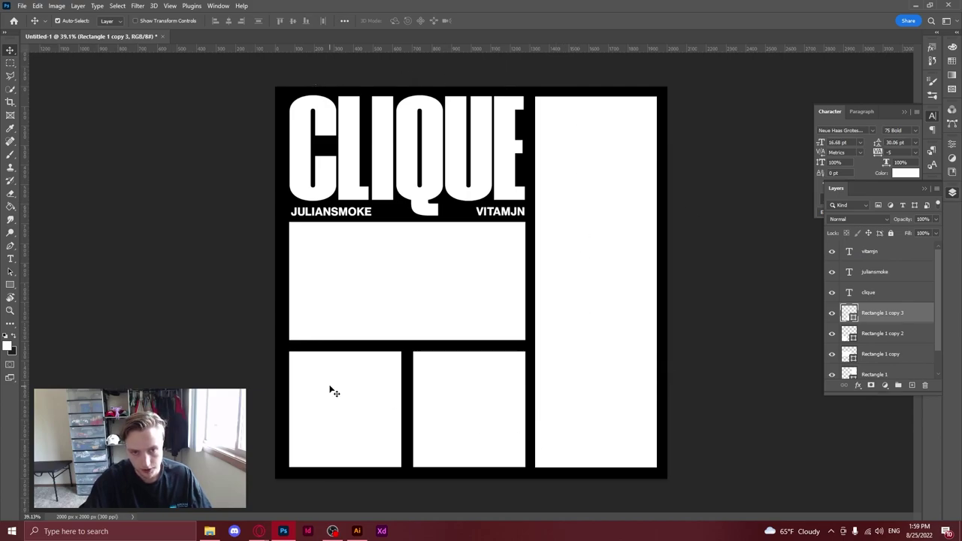
{"action": "left_click", "coordinate": [585, 133]}
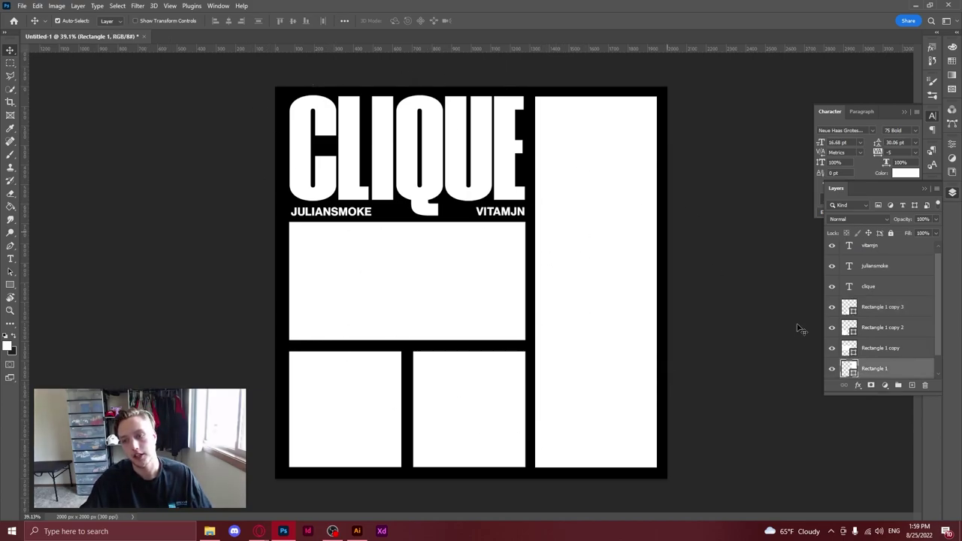
{"action": "left_click", "coordinate": [892, 350]}
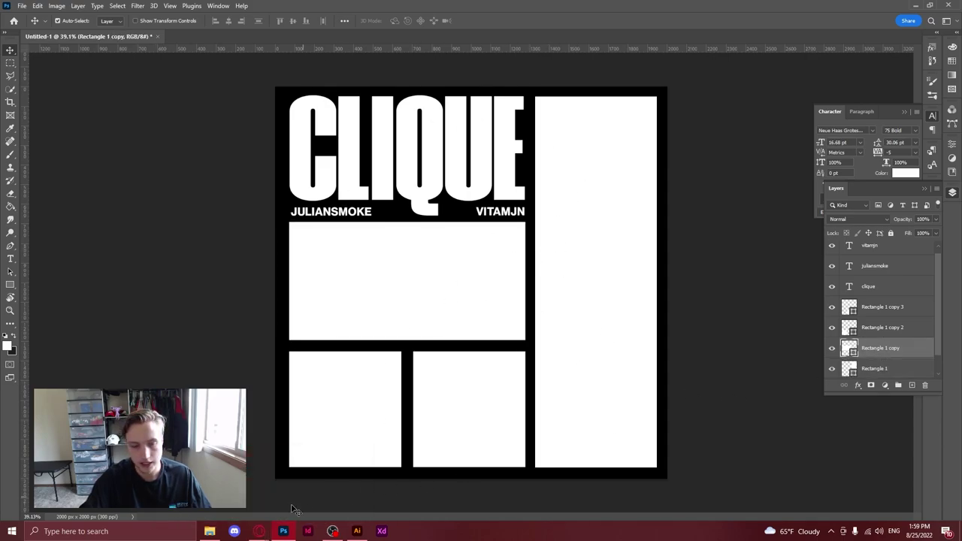
{"action": "scroll", "coordinate": [527, 188], "scroll_direction": "down", "scroll_amount": 2}
{"action": "scroll", "coordinate": [571, 200], "scroll_direction": "up", "scroll_amount": 1}
{"action": "scroll", "coordinate": [520, 247], "scroll_direction": "up", "scroll_amount": 2}
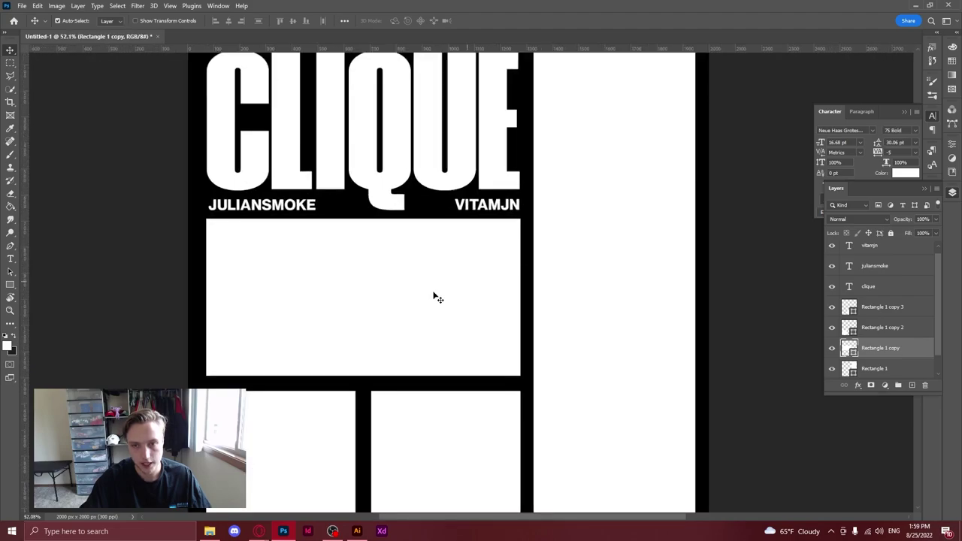
{"action": "scroll", "coordinate": [621, 215], "scroll_direction": "down", "scroll_amount": 2}
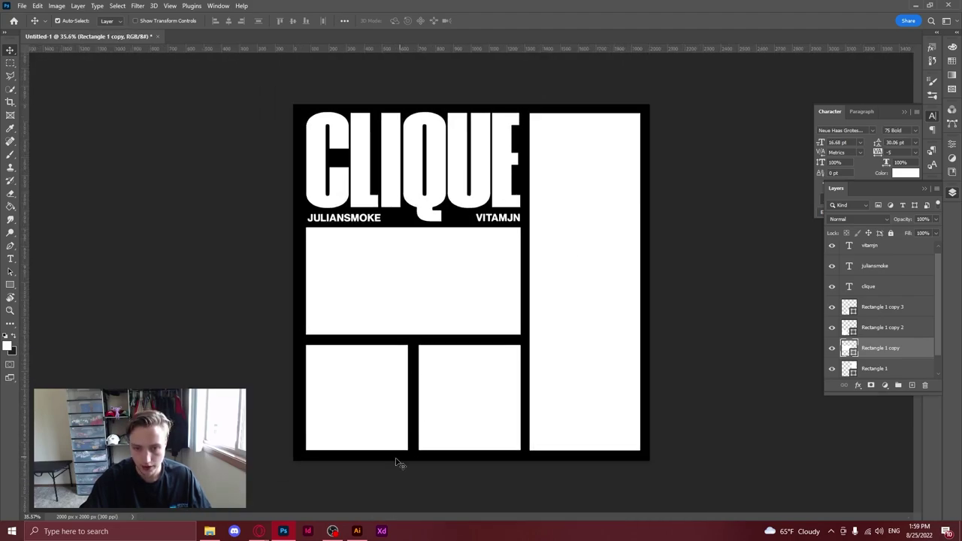
- Adjust the tall right panel's left edge with Free Transform to even its gap
{"action": "left_click", "coordinate": [551, 411]}
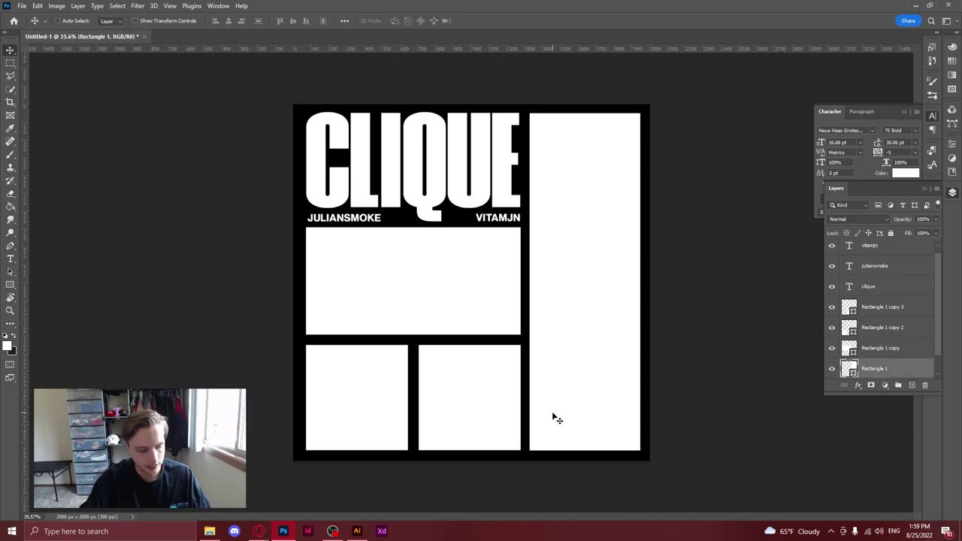
{"action": "key", "text": "ctrl+t"}
{"action": "left_click_drag", "start_coordinate": [531, 282], "coordinate": [533, 282]}
{"action": "key", "text": "Return"}
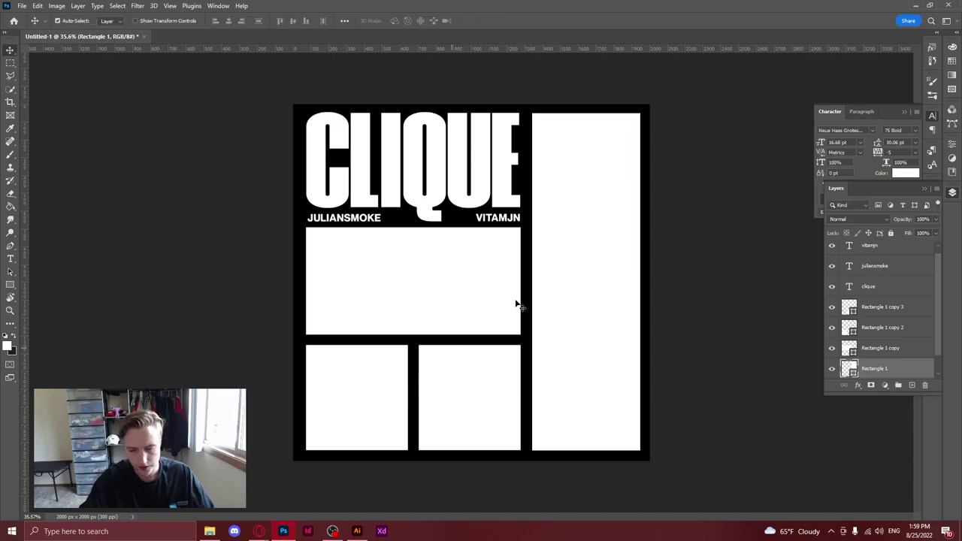
{"action": "scroll", "coordinate": [563, 332], "scroll_direction": "up", "scroll_amount": 2}
{"action": "key", "text": "ctrl+t"}
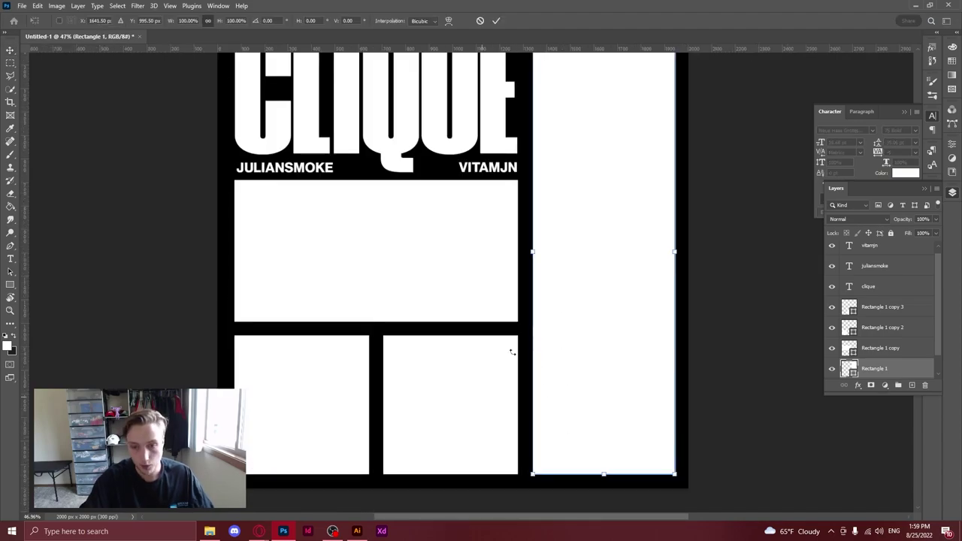
{"action": "left_click_drag", "start_coordinate": [534, 252], "coordinate": [531, 251]}
{"action": "key", "text": "Return"}
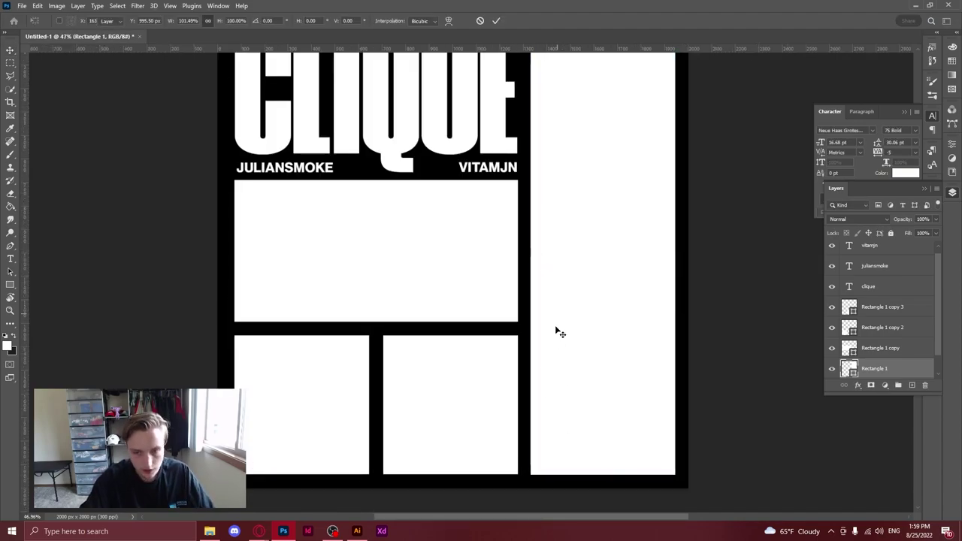
{"action": "scroll", "coordinate": [578, 327], "scroll_direction": "down", "scroll_amount": 3}
{"action": "scroll", "coordinate": [557, 334], "scroll_direction": "up", "scroll_amount": 2}
- Nudge the lower-middle panel (Rectangle 1 copy 3) one pixel left and back right
{"action": "left_click", "coordinate": [464, 425]}
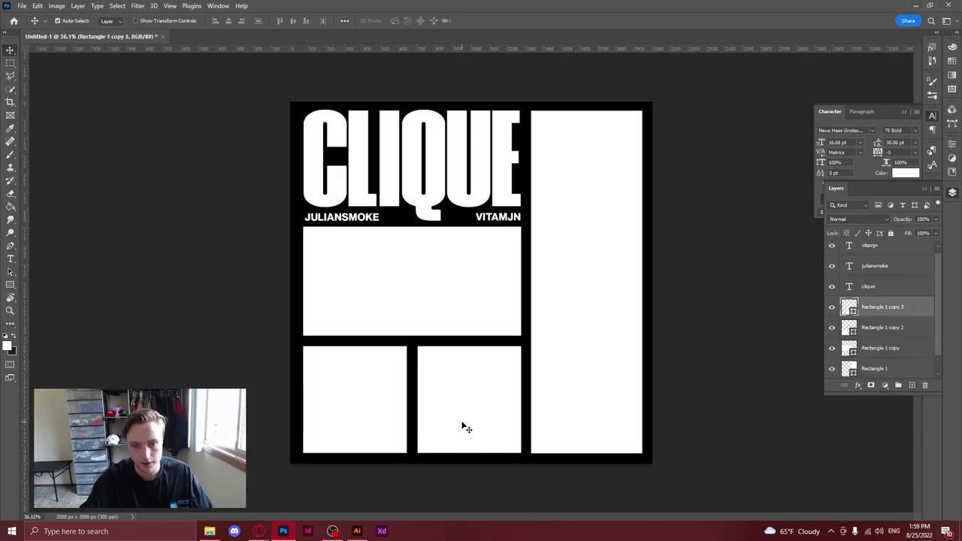
{"action": "key", "text": "Left"}
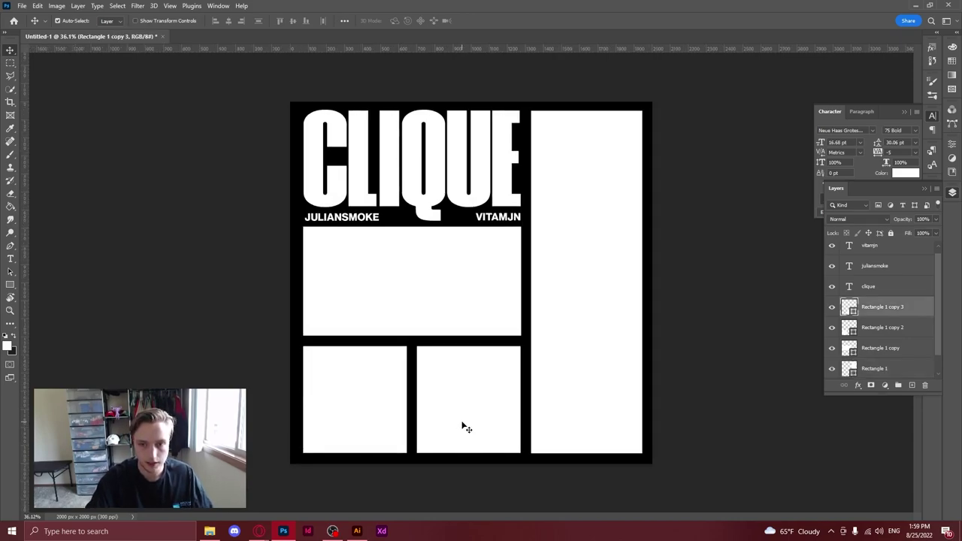
{"action": "key", "text": "Right"}
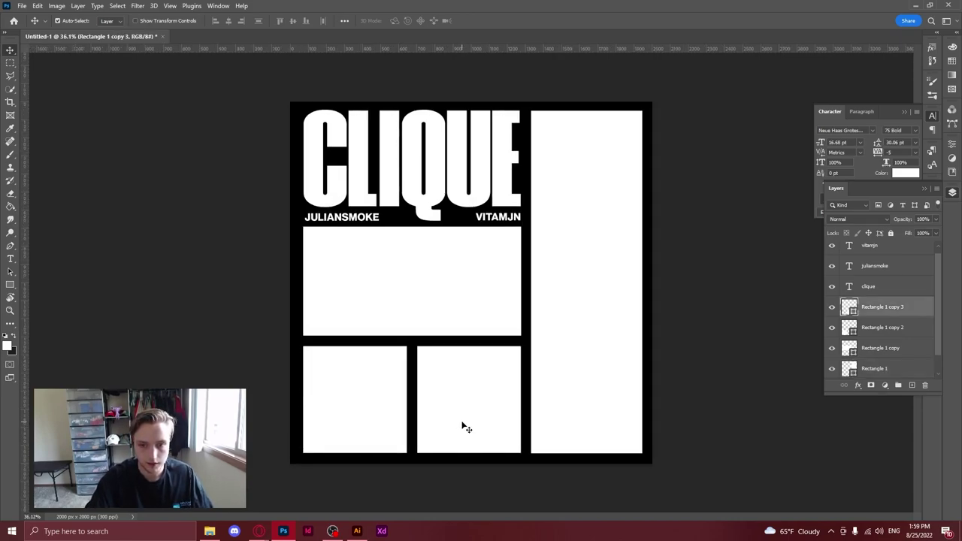
{"action": "scroll", "coordinate": [489, 391], "scroll_direction": "down", "scroll_amount": 2}
{"action": "scroll", "coordinate": [530, 354], "scroll_direction": "up", "scroll_amount": 1}
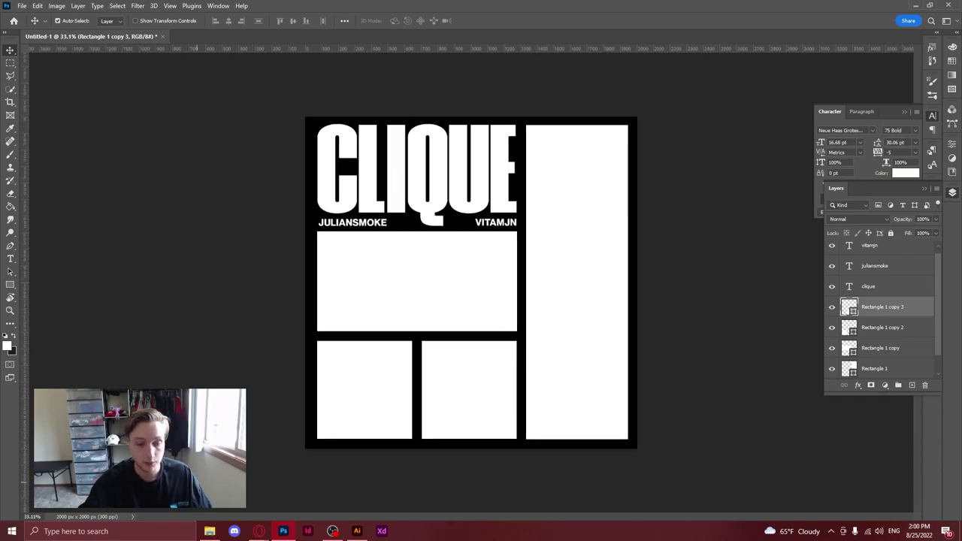
- Bring the browser forward, close the font tabs and load unsplash in a new tab
{"action": "mouse_move", "coordinate": [259, 531]}
{"action": "left_click", "coordinate": [316, 496]}
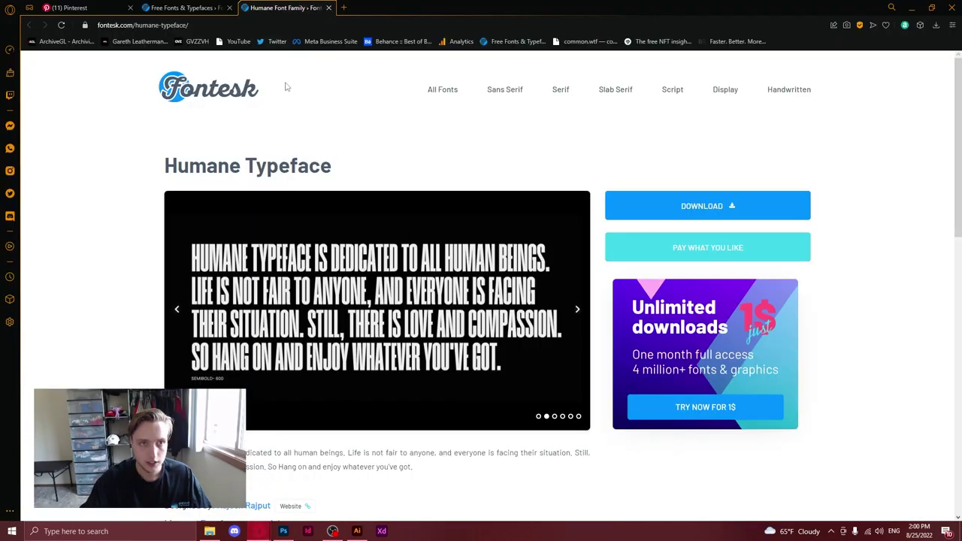
{"action": "left_click", "coordinate": [326, 7]}
{"action": "left_click", "coordinate": [231, 7]}
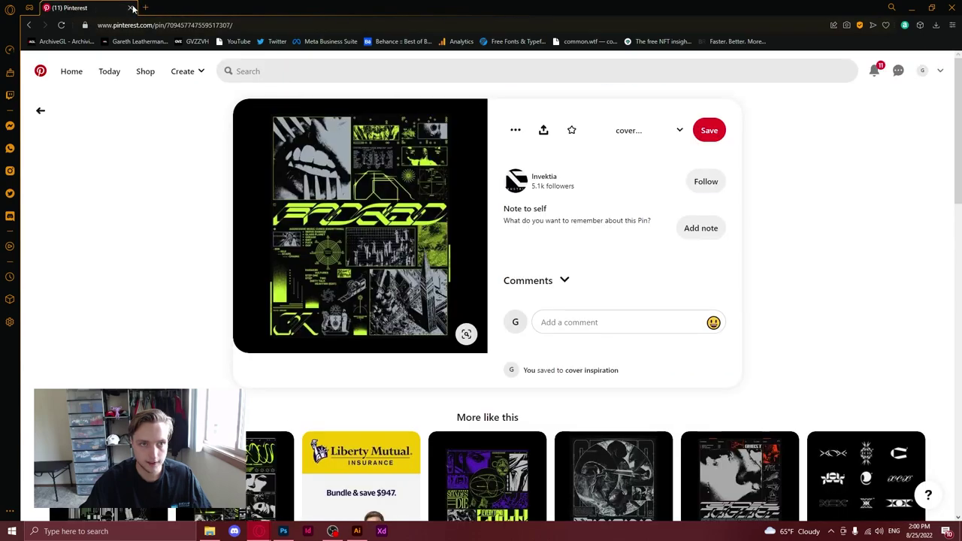
{"action": "left_click", "coordinate": [145, 7]}
{"action": "type", "text": "unsplash"}
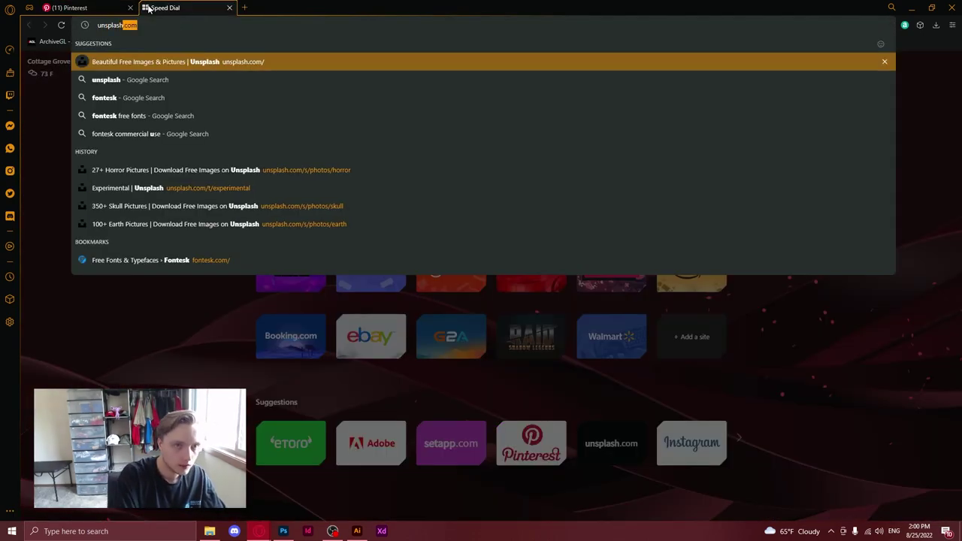
{"action": "key", "text": "Return"}
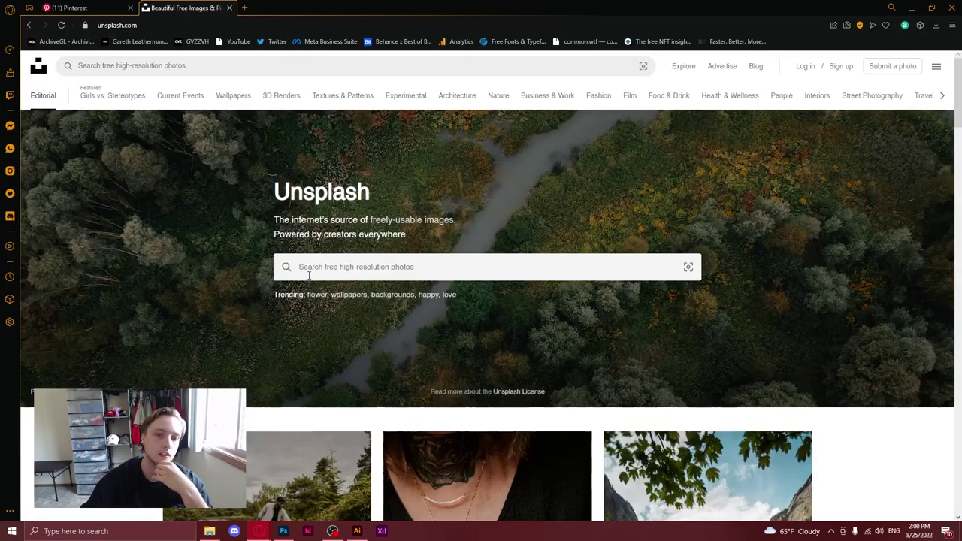
- Search Unsplash for horror photos and load more results
{"action": "left_click", "coordinate": [308, 275]}
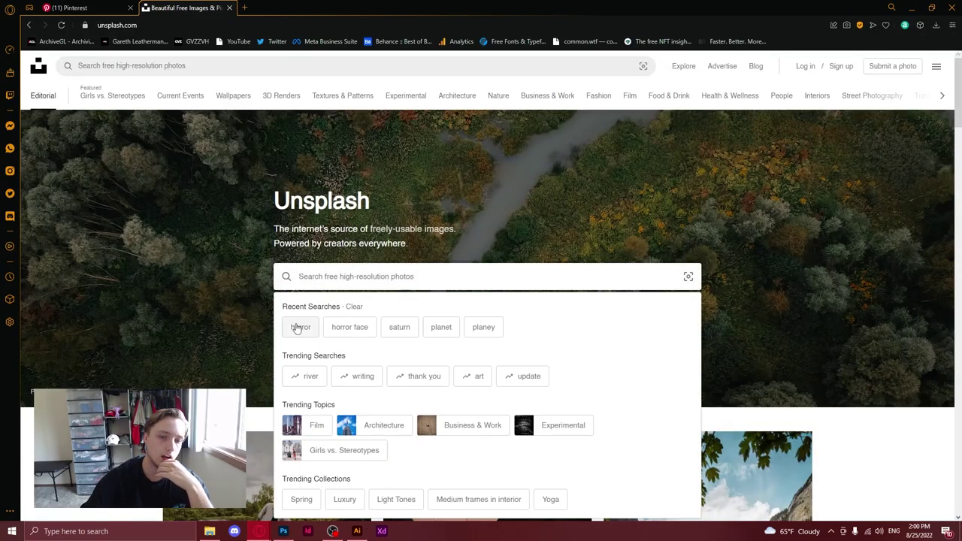
{"action": "scroll", "coordinate": [297, 329], "scroll_direction": "down", "scroll_amount": 2}
{"action": "scroll", "coordinate": [331, 274], "scroll_direction": "up", "scroll_amount": 1}
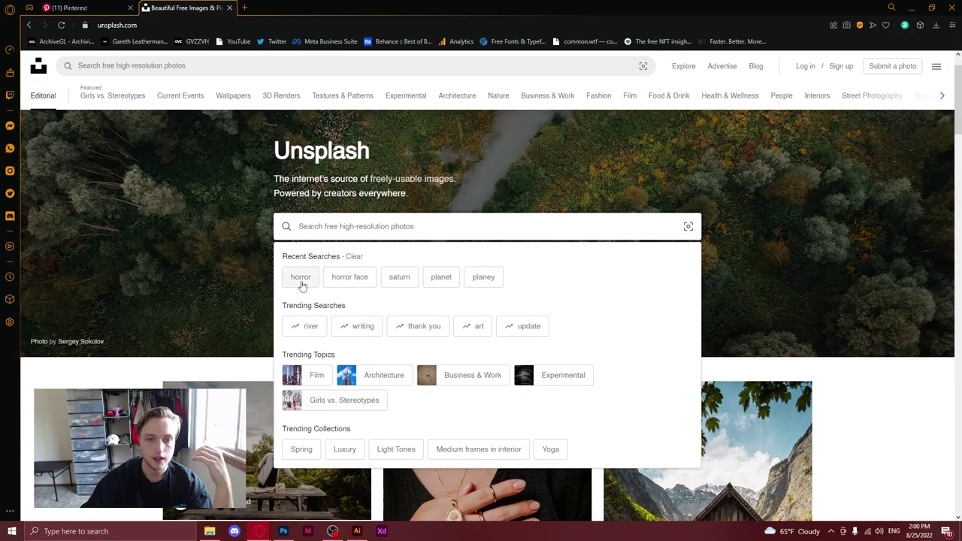
{"action": "left_click", "coordinate": [301, 278]}
{"action": "scroll", "coordinate": [496, 255], "scroll_direction": "down", "scroll_amount": 6}
{"action": "scroll", "coordinate": [506, 263], "scroll_direction": "down", "scroll_amount": 10}
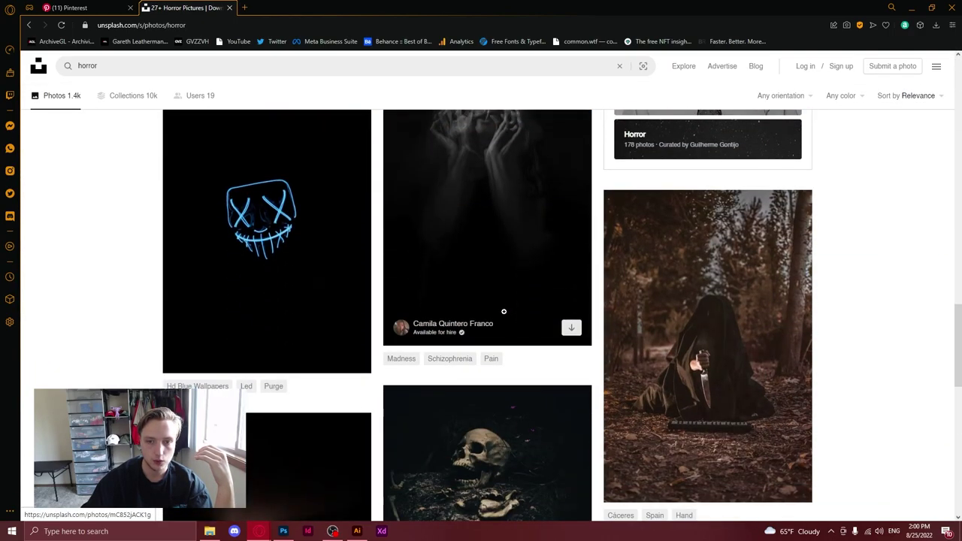
{"action": "scroll", "coordinate": [503, 312], "scroll_direction": "down", "scroll_amount": 10}
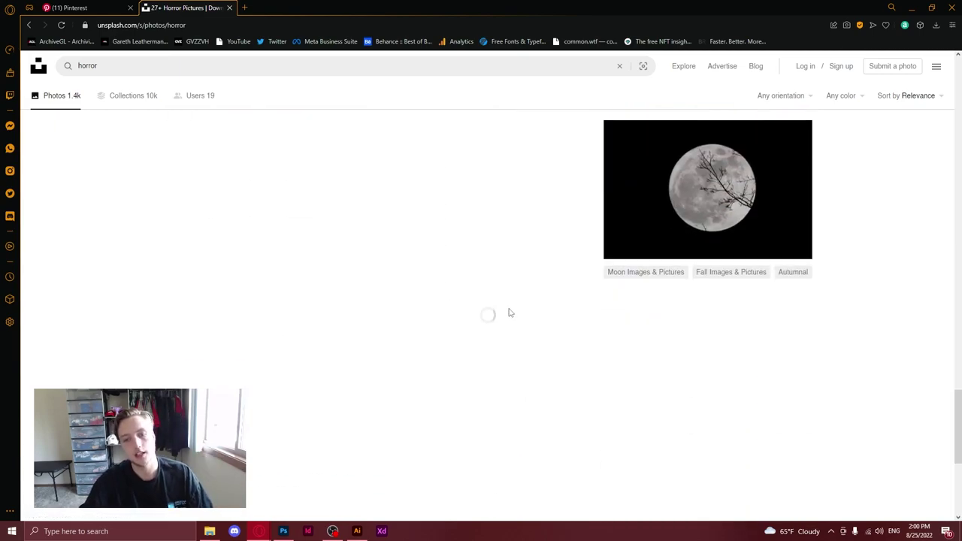
{"action": "left_click", "coordinate": [509, 314]}
{"action": "scroll", "coordinate": [479, 287], "scroll_direction": "down", "scroll_amount": 10}
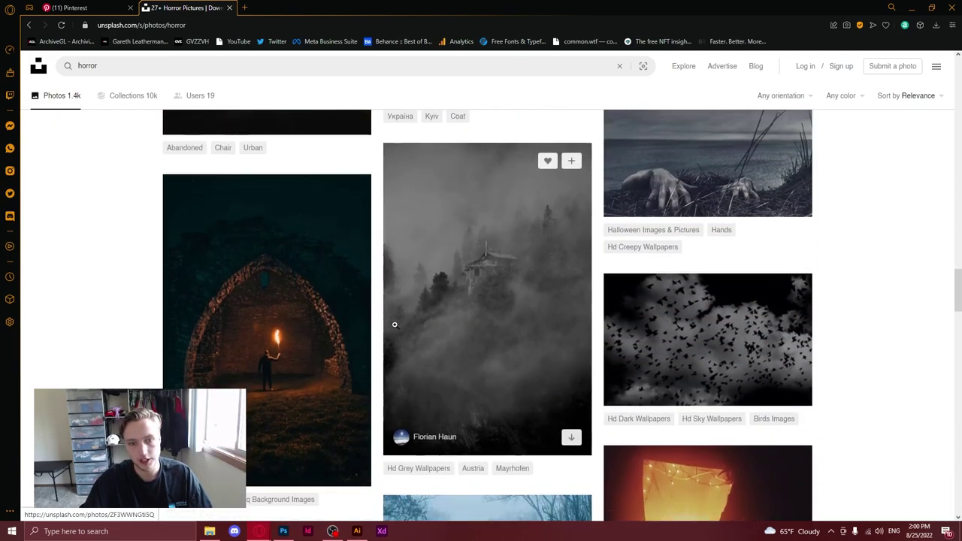
{"action": "scroll", "coordinate": [461, 331], "scroll_direction": "down", "scroll_amount": 10}
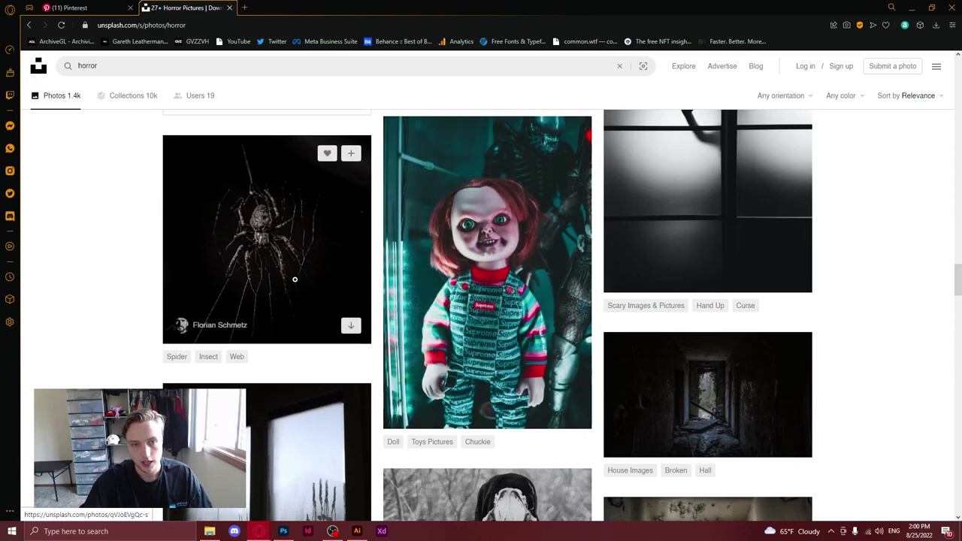
{"action": "scroll", "coordinate": [472, 293], "scroll_direction": "down", "scroll_amount": 10}
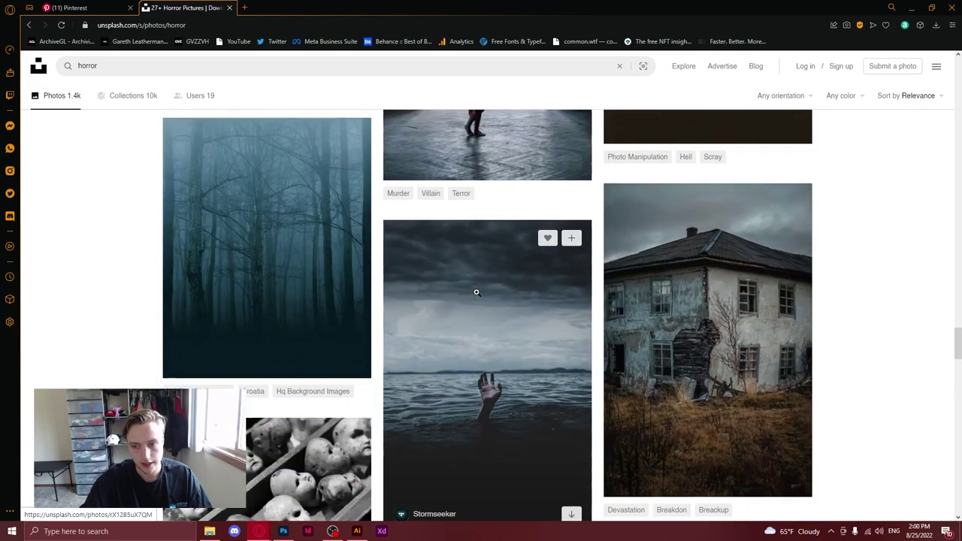
{"action": "scroll", "coordinate": [451, 296], "scroll_direction": "down", "scroll_amount": 2}
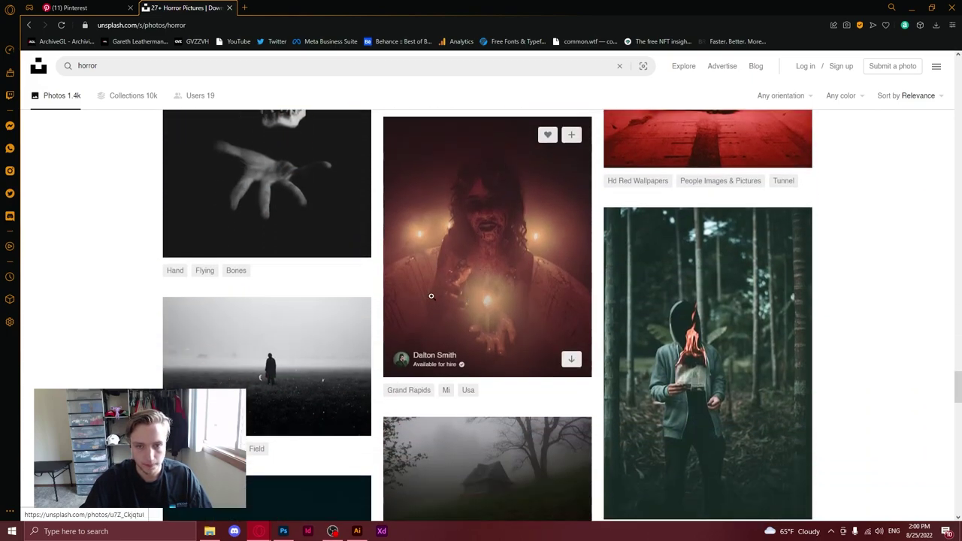
{"action": "scroll", "coordinate": [315, 301], "scroll_direction": "up", "scroll_amount": 3}
- Copy the white skull photo and select the poster's lower-left panel layer
{"action": "left_click", "coordinate": [300, 301]}
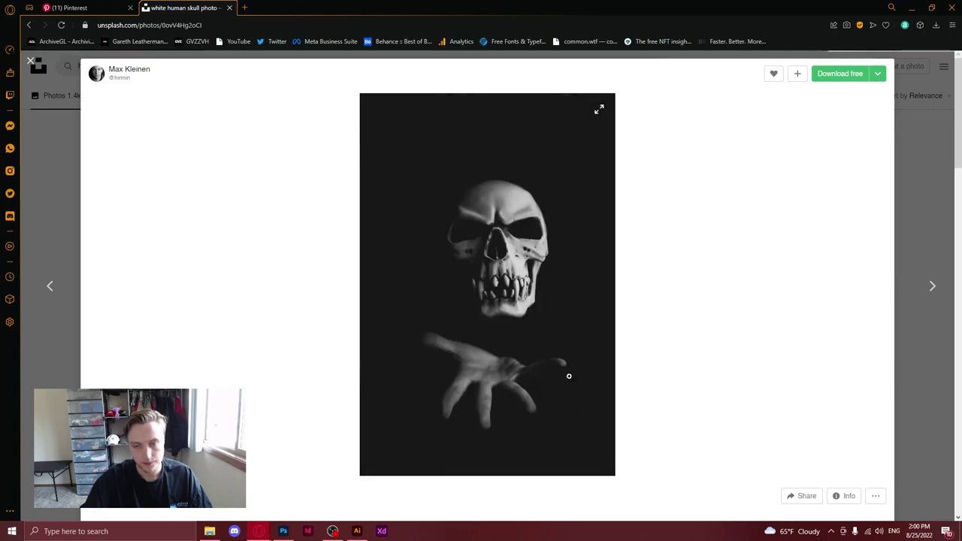
{"action": "scroll", "coordinate": [533, 268], "scroll_direction": "down", "scroll_amount": 2}
{"action": "right_click", "coordinate": [463, 204]}
{"action": "left_click", "coordinate": [490, 236]}
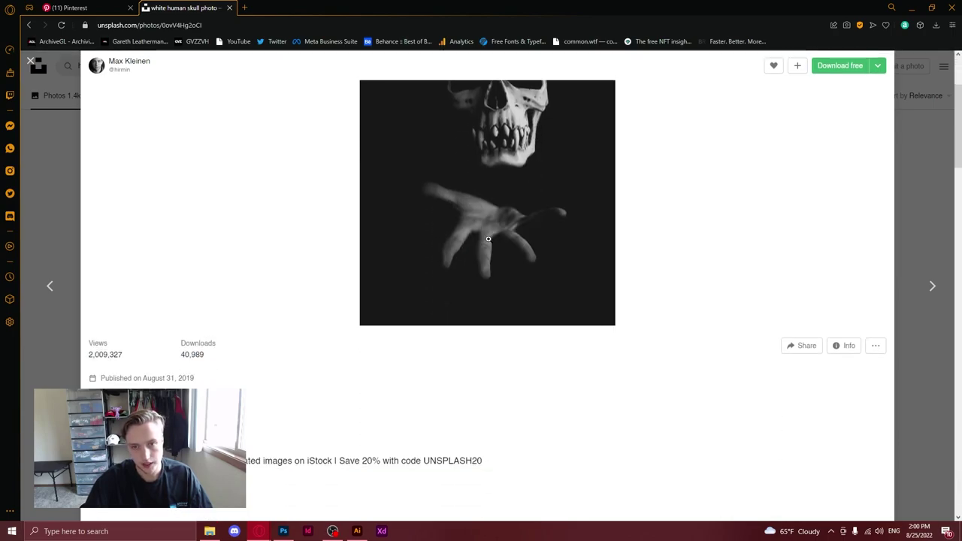
{"action": "key", "text": "alt+Tab"}
{"action": "left_click", "coordinate": [366, 386], "text": "ctrl"}
- Paste the skull photo, scale it over the lower-left panel and clip it into that rectangle
{"action": "key", "text": "ctrl+v"}
{"action": "key", "text": "ctrl+t"}
{"action": "left_click_drag", "start_coordinate": [451, 353], "coordinate": [351, 387]}
{"action": "left_click_drag", "start_coordinate": [367, 275], "coordinate": [367, 328]}
{"action": "mouse_move", "coordinate": [372, 376]}
{"action": "left_mouse_down"}
{"action": "mouse_move", "coordinate": [362, 376]}
{"action": "mouse_move", "coordinate": [473, 386]}
{"action": "mouse_move", "coordinate": [361, 376]}
{"action": "left_mouse_up"}
{"action": "key", "text": "Return"}
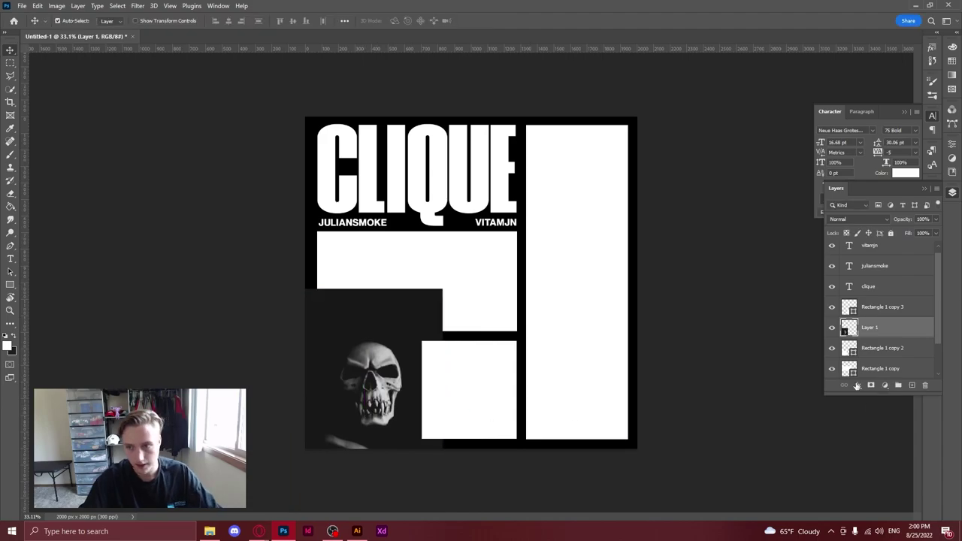
{"action": "left_click", "coordinate": [880, 338], "text": "alt"}
{"action": "key", "text": "ctrl+t"}
{"action": "left_click_drag", "start_coordinate": [377, 386], "coordinate": [370, 391]}
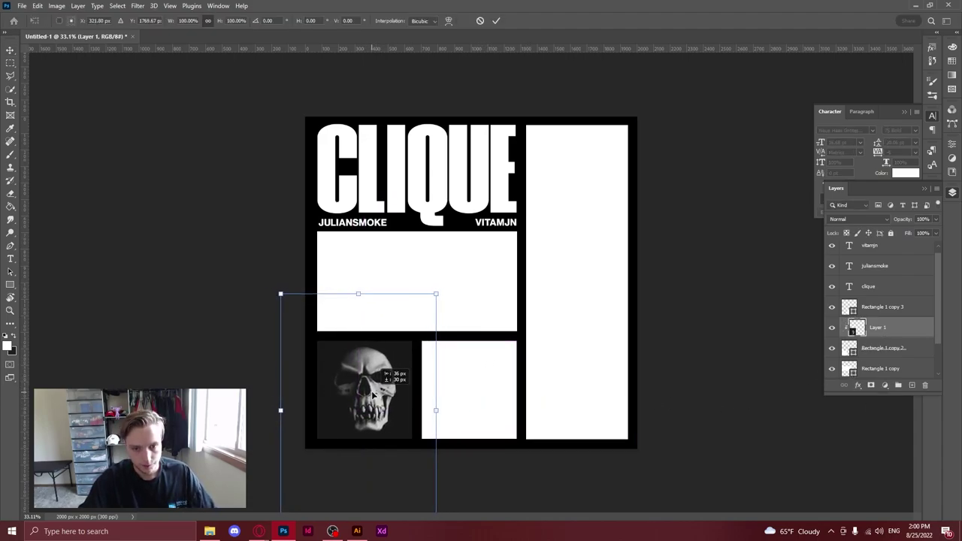
{"action": "key", "text": "Return"}
- Add a Threshold adjustment layer and tune its level to whiten the skull
{"action": "left_click", "coordinate": [884, 385]}
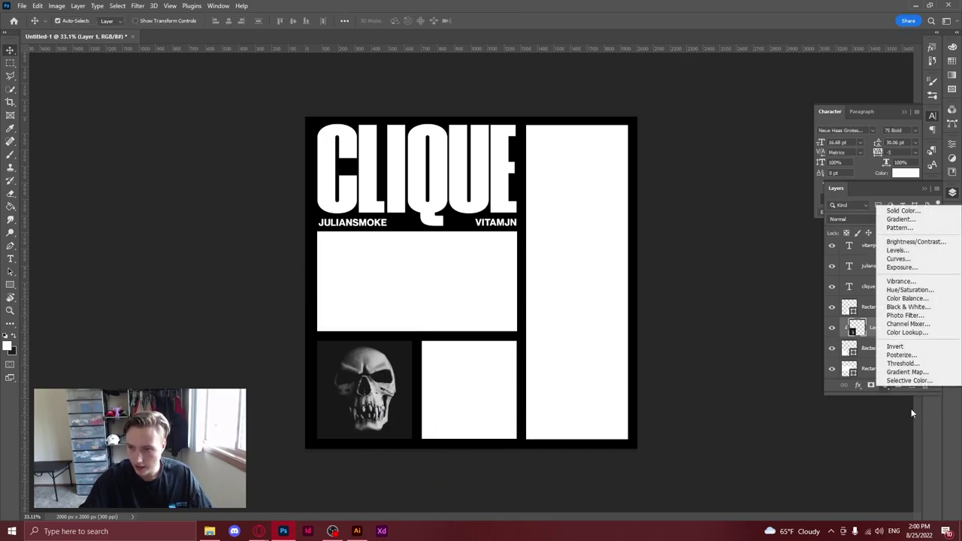
{"action": "left_click", "coordinate": [882, 391]}
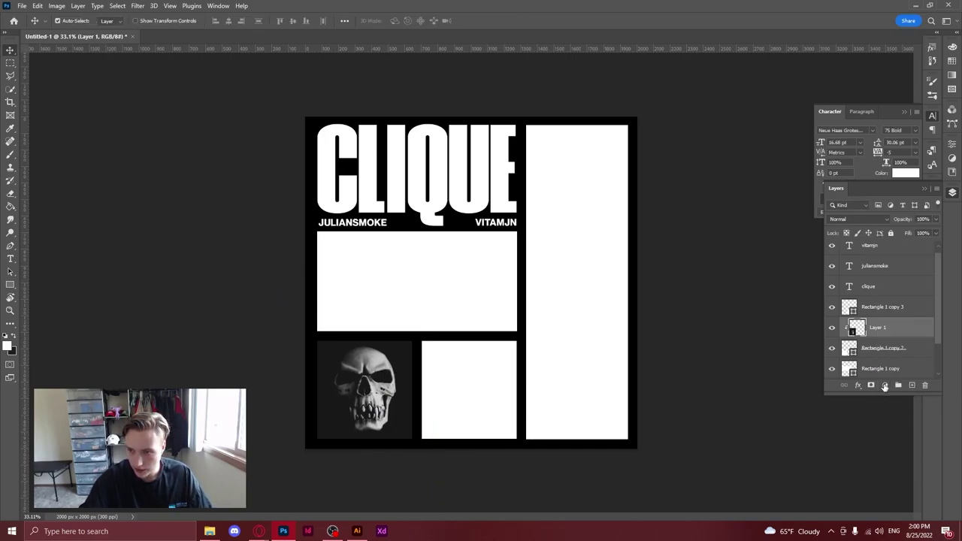
{"action": "left_click", "coordinate": [887, 387]}
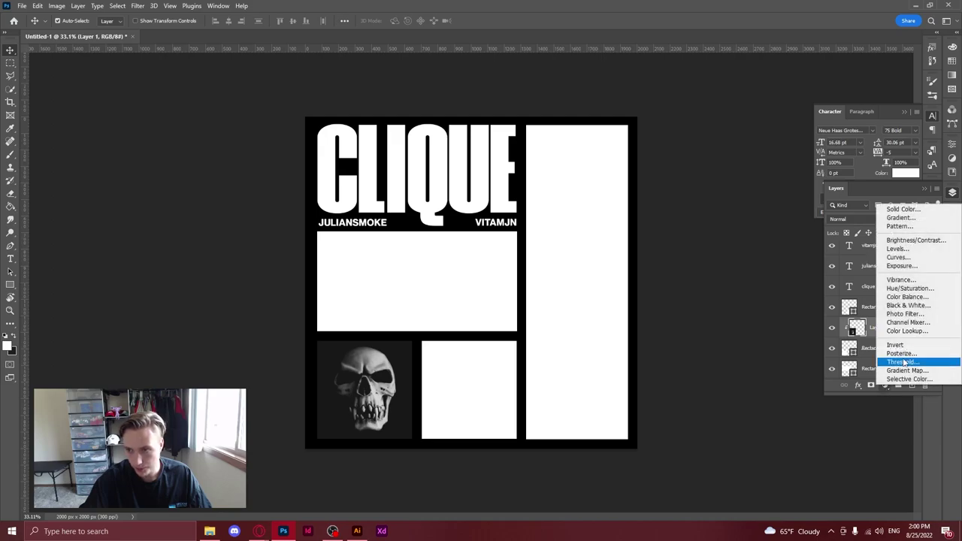
{"action": "left_click", "coordinate": [902, 364]}
{"action": "left_click_drag", "start_coordinate": [868, 227], "coordinate": [824, 234]}
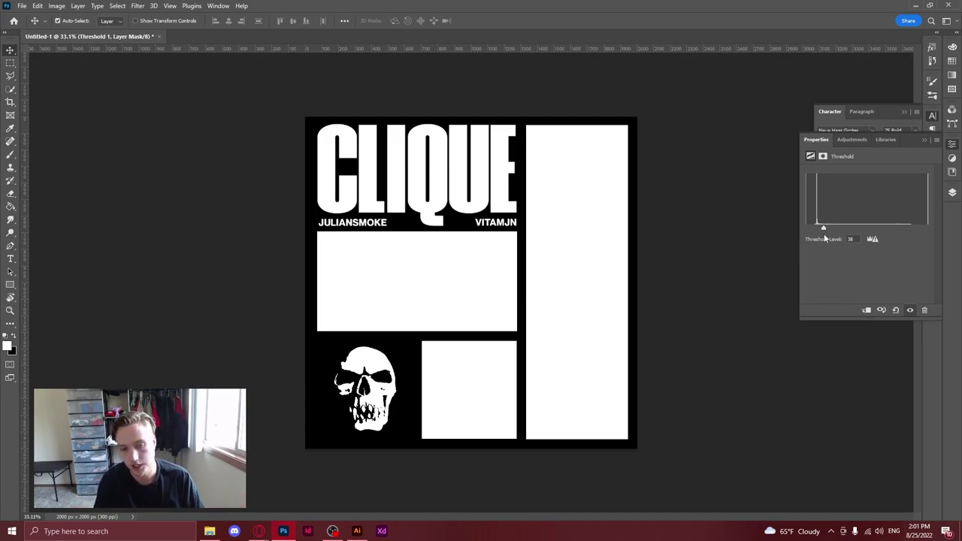
{"action": "mouse_move", "coordinate": [819, 230]}
{"action": "left_mouse_down"}
{"action": "mouse_move", "coordinate": [841, 229]}
{"action": "mouse_move", "coordinate": [828, 228]}
{"action": "left_mouse_up"}
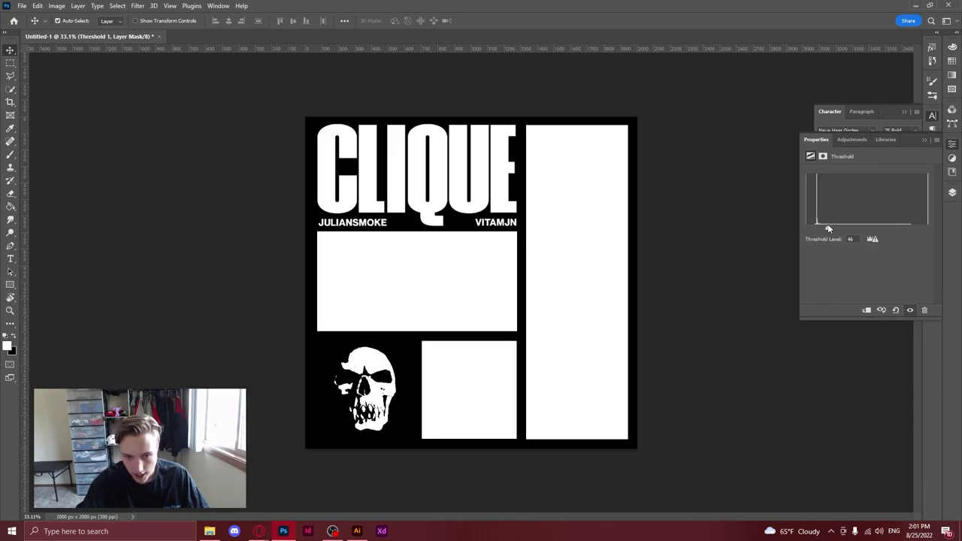
- Clip the Threshold to the skull, clip the skull into Rectangle 1 copy 3, and reposition it
{"action": "left_click", "coordinate": [427, 385]}
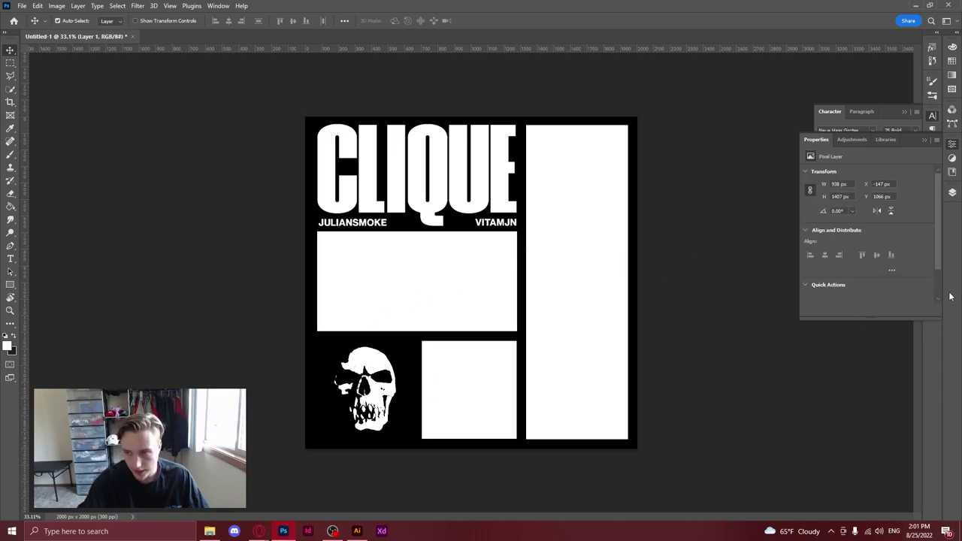
{"action": "left_click", "coordinate": [953, 192]}
{"action": "scroll", "coordinate": [406, 391], "scroll_direction": "down", "scroll_amount": 2}
{"action": "scroll", "coordinate": [406, 391], "scroll_direction": "up", "scroll_amount": 3}
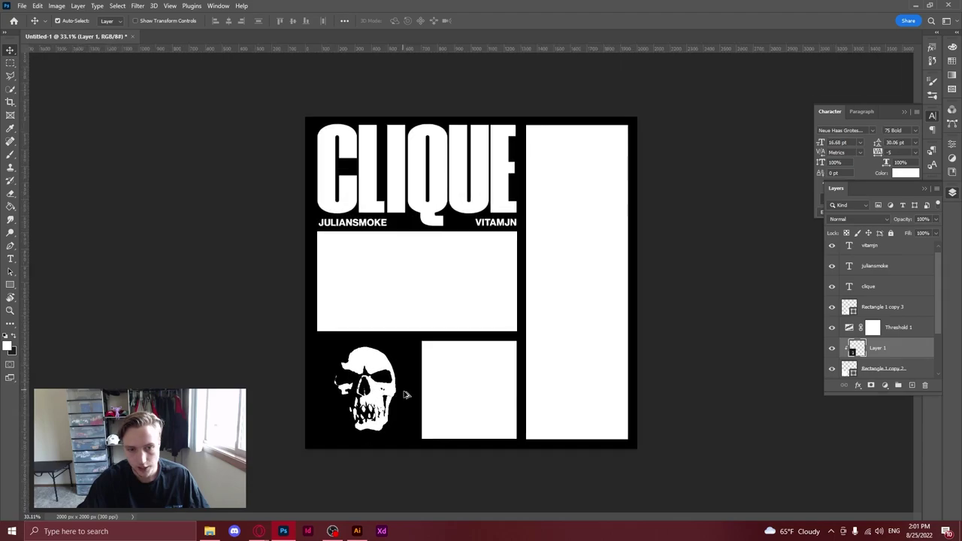
{"action": "left_click", "coordinate": [890, 335], "text": "alt"}
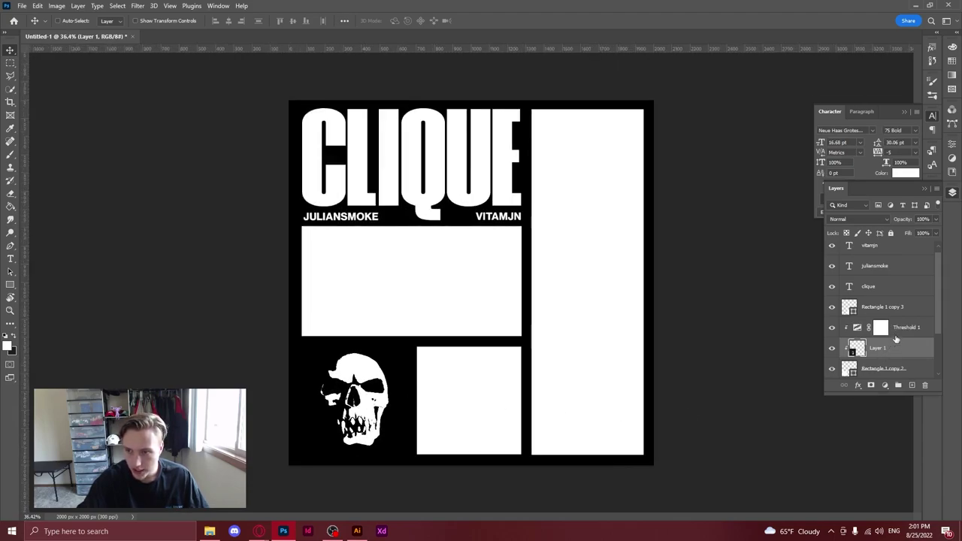
{"action": "left_click_drag", "start_coordinate": [900, 336], "coordinate": [876, 299]}
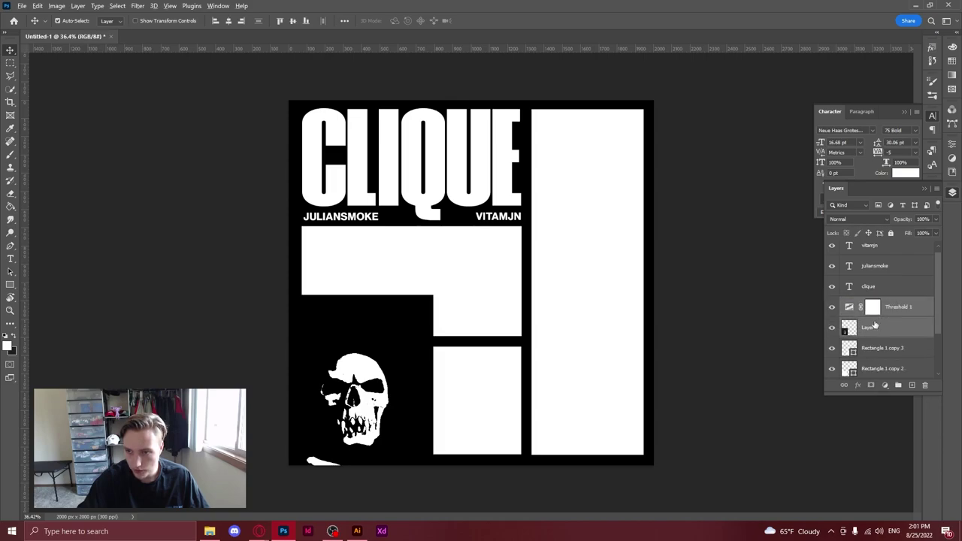
{"action": "left_click", "coordinate": [873, 337], "text": "alt"}
{"action": "key", "text": "ctrl+t"}
{"action": "left_click_drag", "start_coordinate": [352, 401], "coordinate": [522, 396]}
{"action": "left_click", "coordinate": [286, 421]}
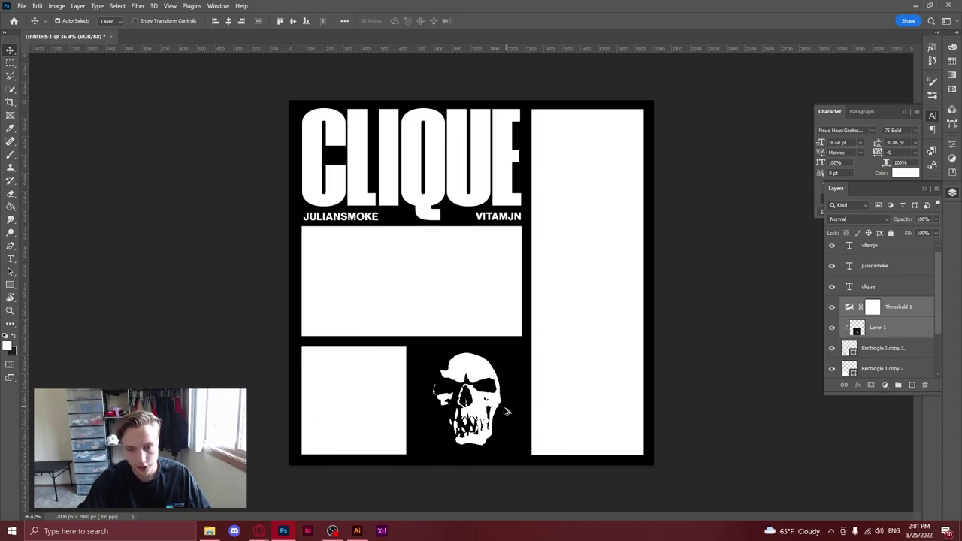
- Delete the skull photo layer, keeping the Threshold adjustment, and switch to the browser
{"action": "scroll", "coordinate": [509, 413], "scroll_direction": "down", "scroll_amount": 5}
{"action": "scroll", "coordinate": [466, 333], "scroll_direction": "up", "scroll_amount": 1}
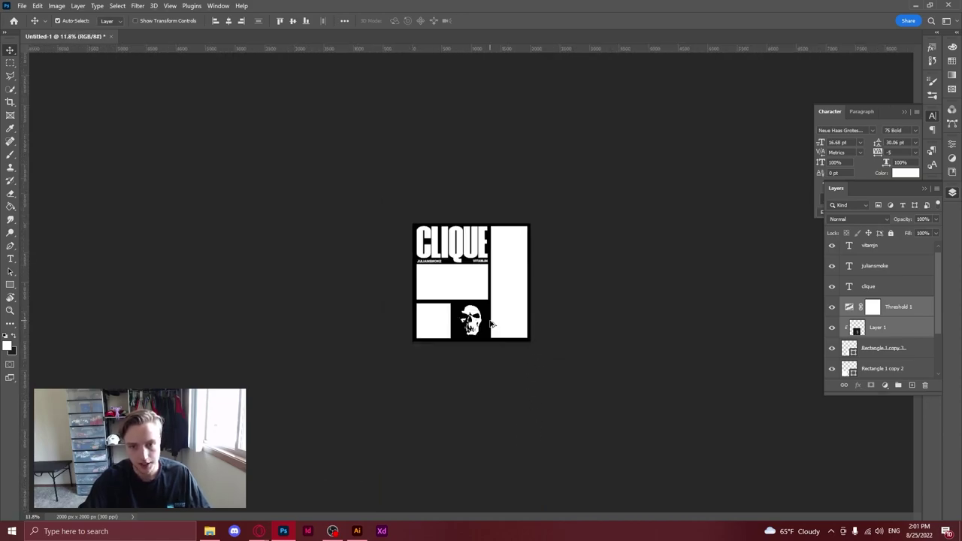
{"action": "scroll", "coordinate": [490, 325], "scroll_direction": "up", "scroll_amount": 6}
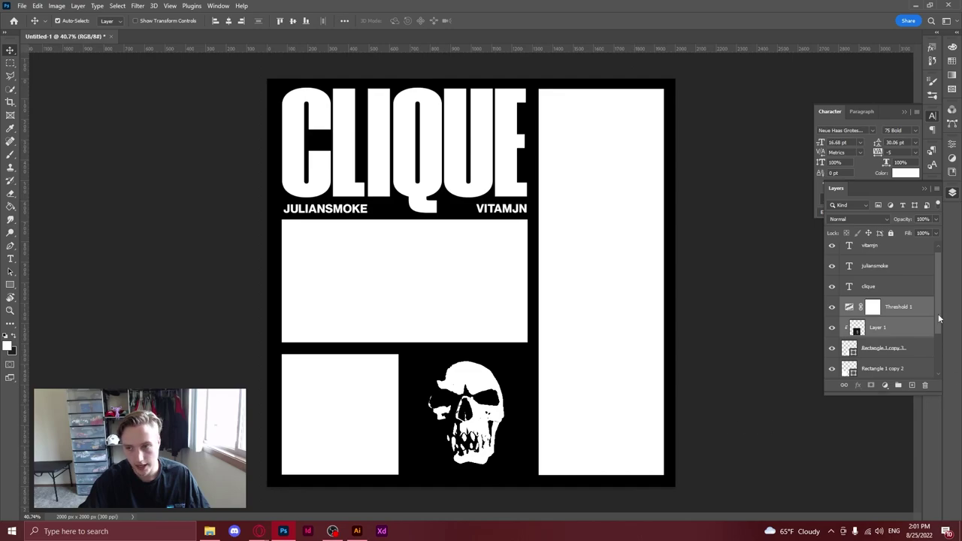
{"action": "left_click", "coordinate": [895, 328]}
{"action": "key", "text": "Delete"}
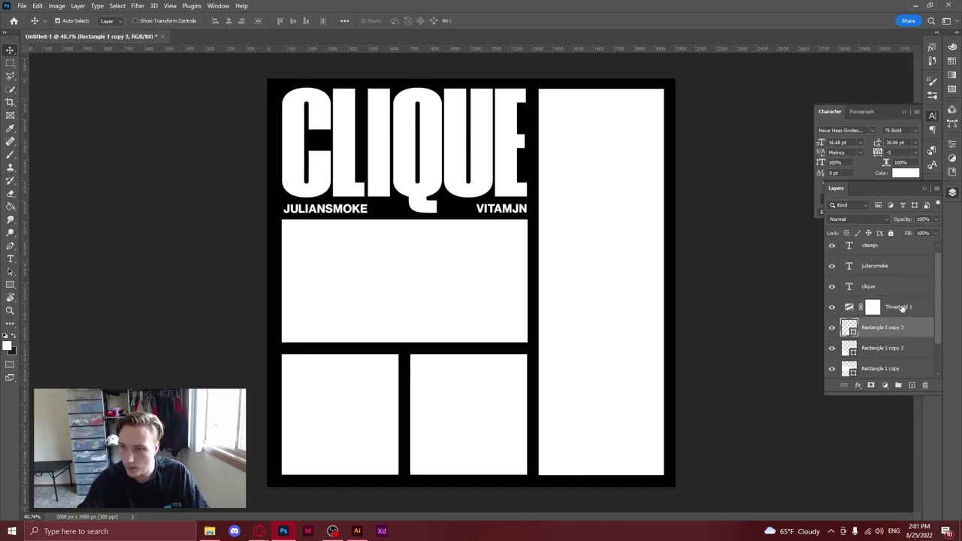
{"action": "key", "text": "alt+Tab"}
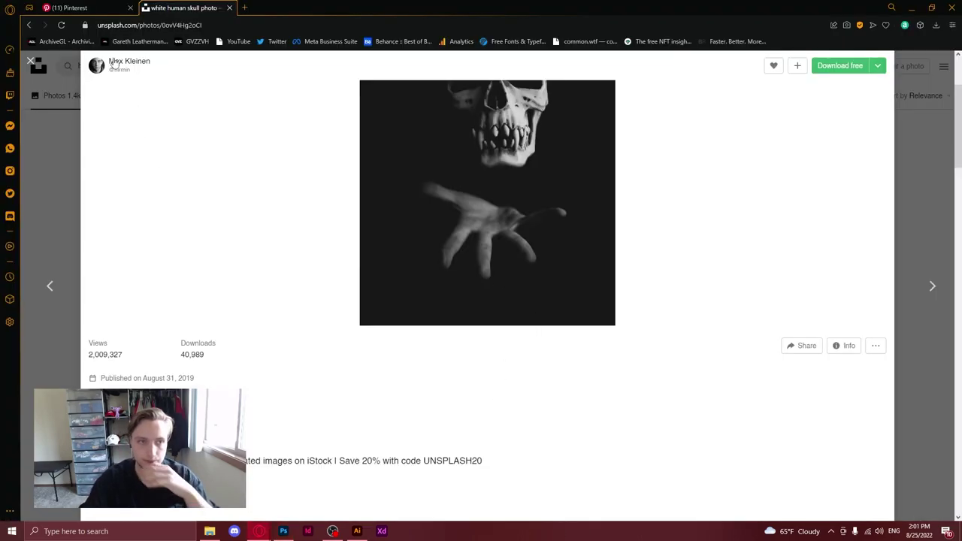
- Return to the horror results and open the white-eyed red-jacket photo's image options
{"action": "left_click", "coordinate": [39, 67]}
{"action": "scroll", "coordinate": [448, 296], "scroll_direction": "down", "scroll_amount": 5}
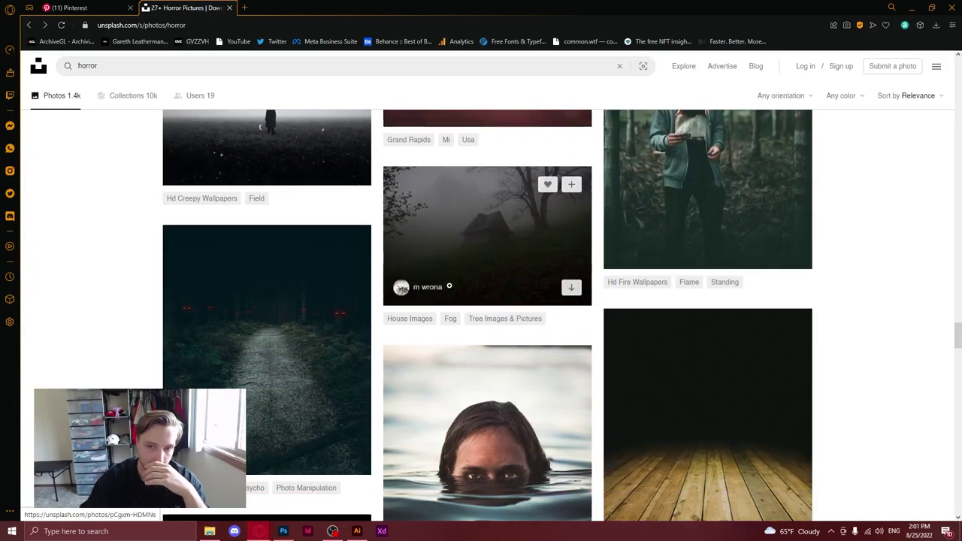
{"action": "scroll", "coordinate": [448, 295], "scroll_direction": "down", "scroll_amount": 3}
{"action": "scroll", "coordinate": [307, 316], "scroll_direction": "up", "scroll_amount": 3}
{"action": "scroll", "coordinate": [423, 373], "scroll_direction": "down", "scroll_amount": 3}
{"action": "scroll", "coordinate": [423, 373], "scroll_direction": "down", "scroll_amount": 10}
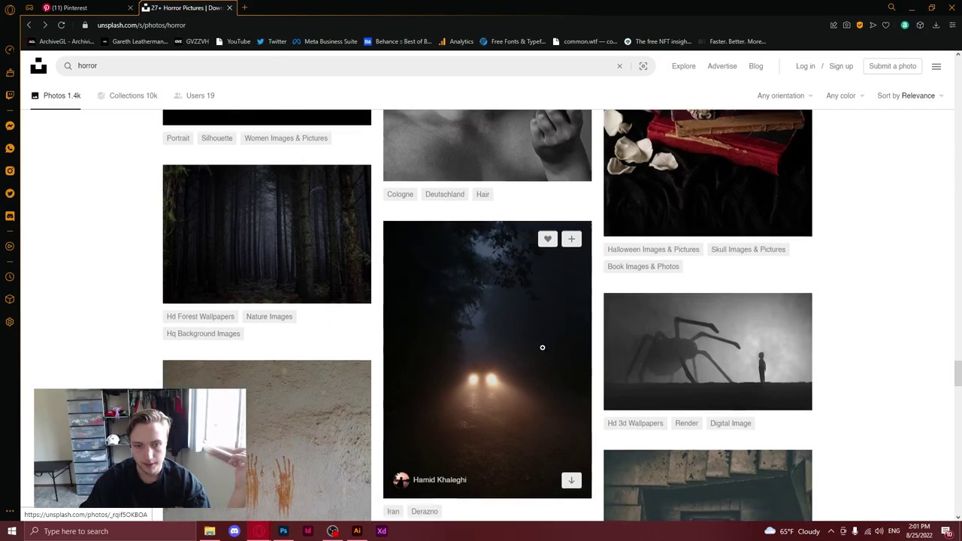
{"action": "scroll", "coordinate": [543, 347], "scroll_direction": "down", "scroll_amount": 9}
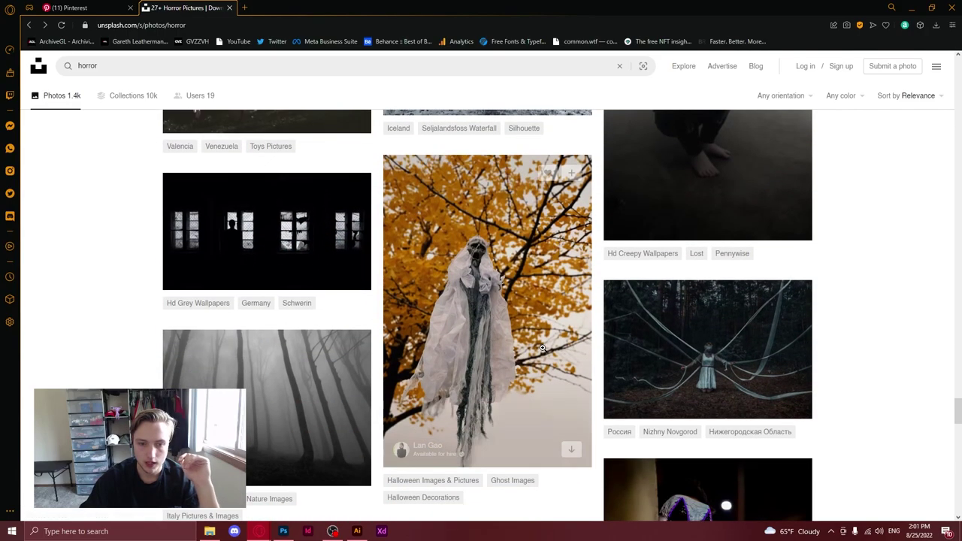
{"action": "scroll", "coordinate": [542, 347], "scroll_direction": "down", "scroll_amount": 6}
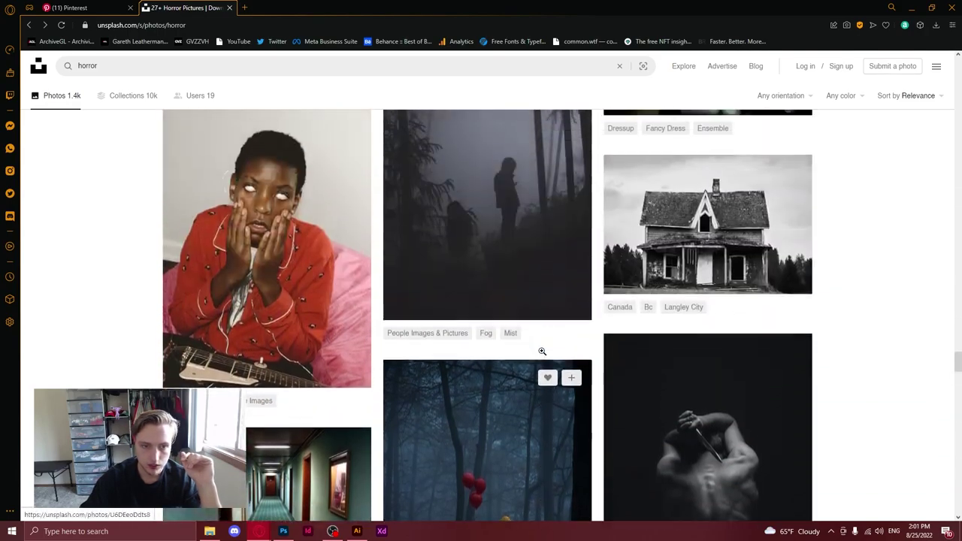
{"action": "scroll", "coordinate": [541, 350], "scroll_direction": "down", "scroll_amount": 5}
{"action": "scroll", "coordinate": [539, 348], "scroll_direction": "up", "scroll_amount": 7}
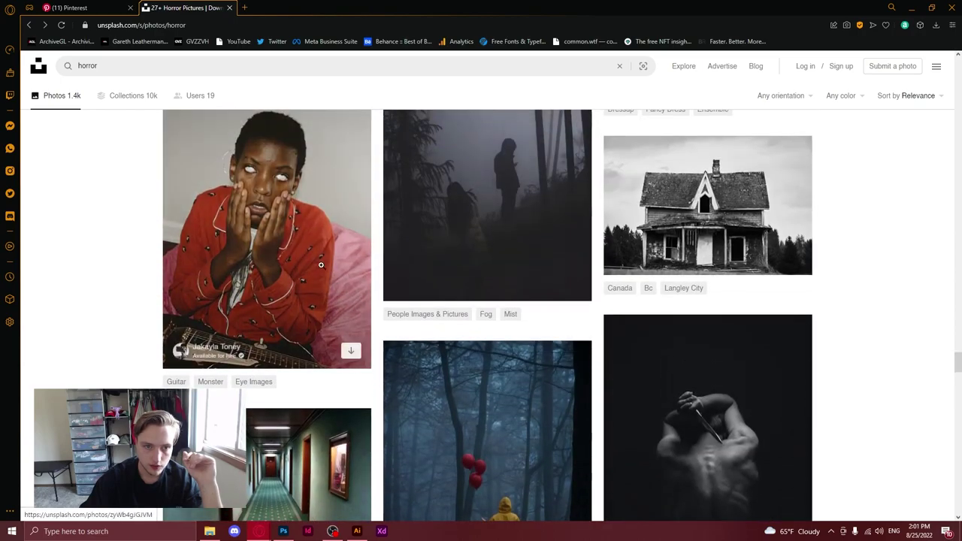
{"action": "left_click", "coordinate": [228, 269]}
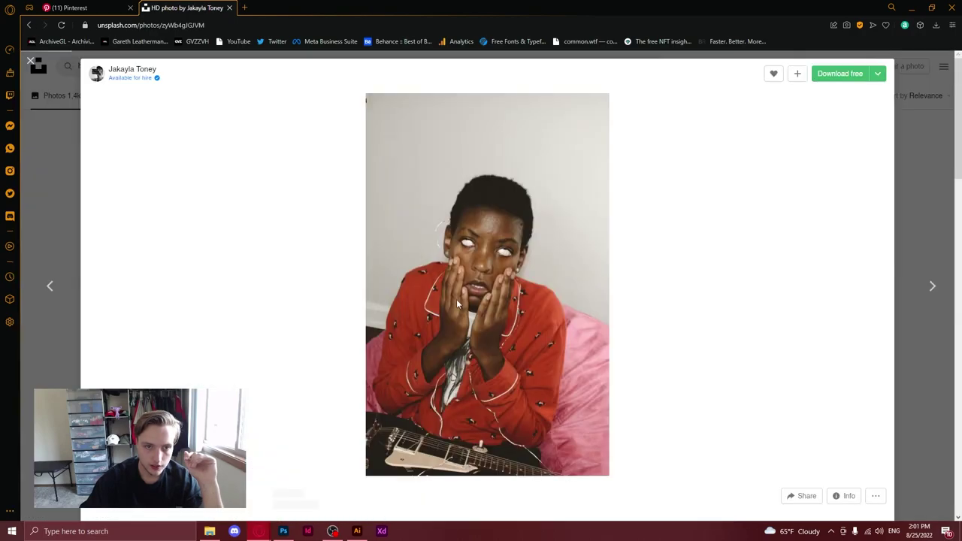
{"action": "right_click", "coordinate": [484, 299]}
- Copy the red-jacket photo and paste it into the poster, enlarged over the lower-left panel
{"action": "left_click", "coordinate": [520, 333]}
{"action": "key", "text": "alt+Tab"}
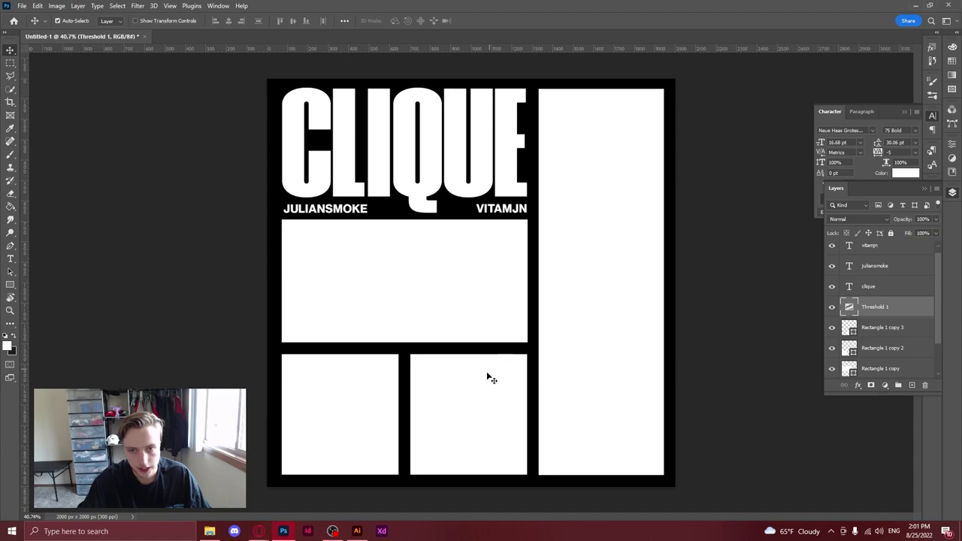
{"action": "key", "text": "ctrl+v"}
{"action": "key", "text": "ctrl+t"}
{"action": "left_click_drag", "start_coordinate": [512, 335], "coordinate": [389, 434]}
{"action": "left_click_drag", "start_coordinate": [273, 293], "coordinate": [204, 232]}
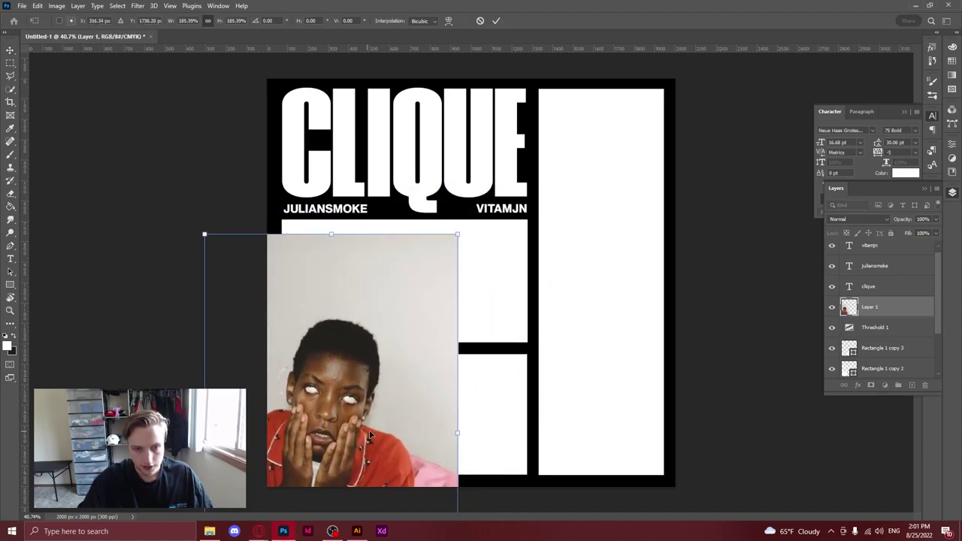
{"action": "key", "text": "Return"}
- Delete the leftover Threshold layer and clip the photo into the lower-left panel
{"action": "left_click", "coordinate": [880, 325]}
{"action": "key", "text": "Delete"}
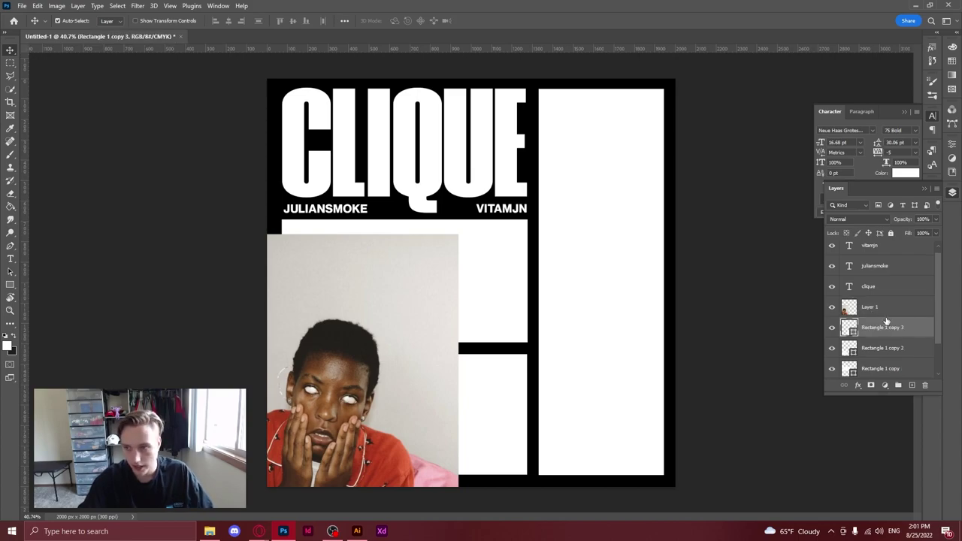
{"action": "left_click_drag", "start_coordinate": [872, 308], "coordinate": [876, 343]}
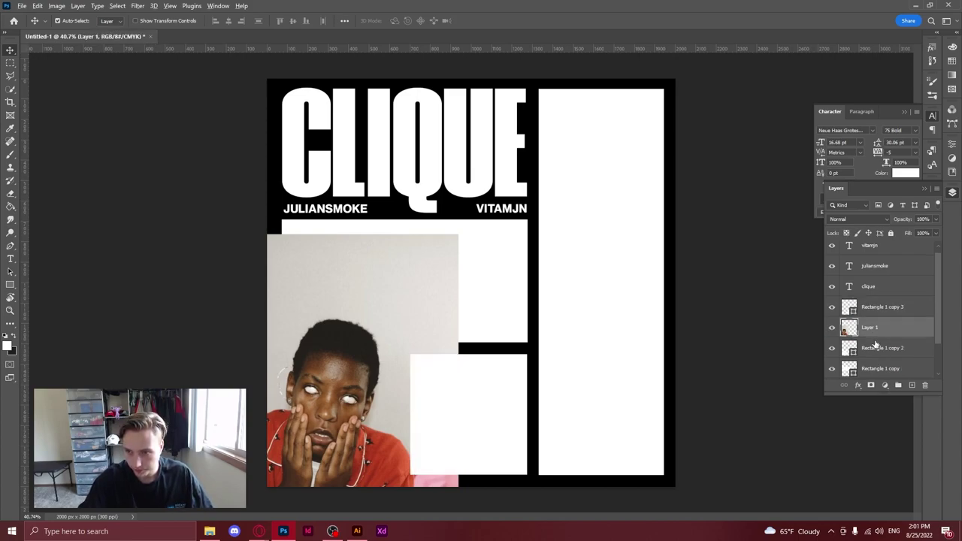
{"action": "left_click", "coordinate": [874, 336], "text": "alt"}
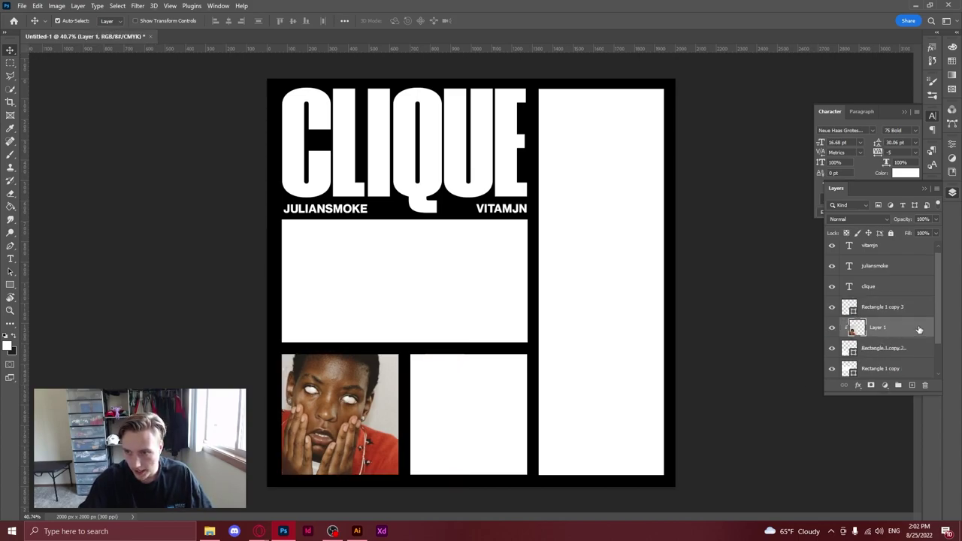
- Add a Threshold adjustment at about level 99 and clip it to the photo
{"action": "left_click", "coordinate": [887, 385]}
{"action": "left_click", "coordinate": [893, 361]}
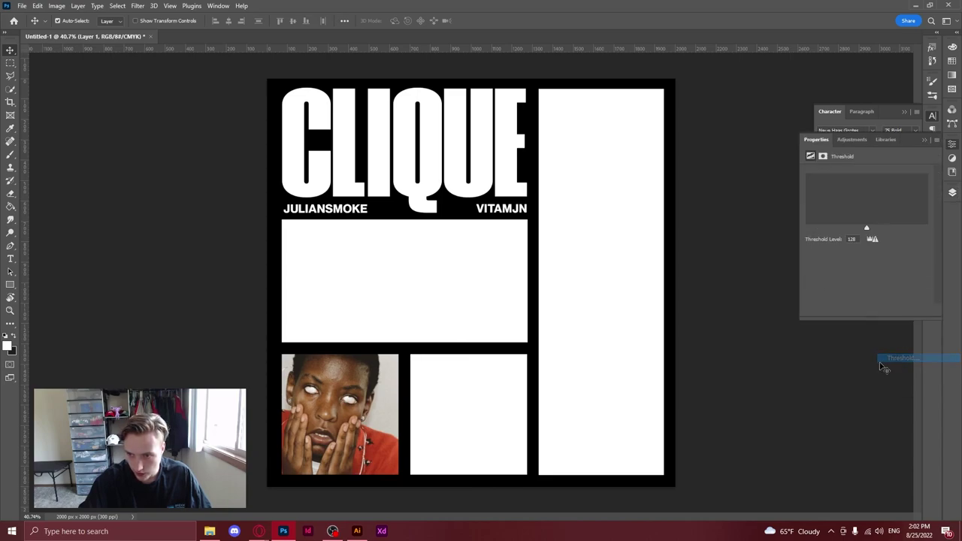
{"action": "mouse_move", "coordinate": [867, 227]}
{"action": "left_mouse_down"}
{"action": "mouse_move", "coordinate": [844, 225]}
{"action": "mouse_move", "coordinate": [857, 229]}
{"action": "left_mouse_up"}
{"action": "left_click", "coordinate": [952, 193]}
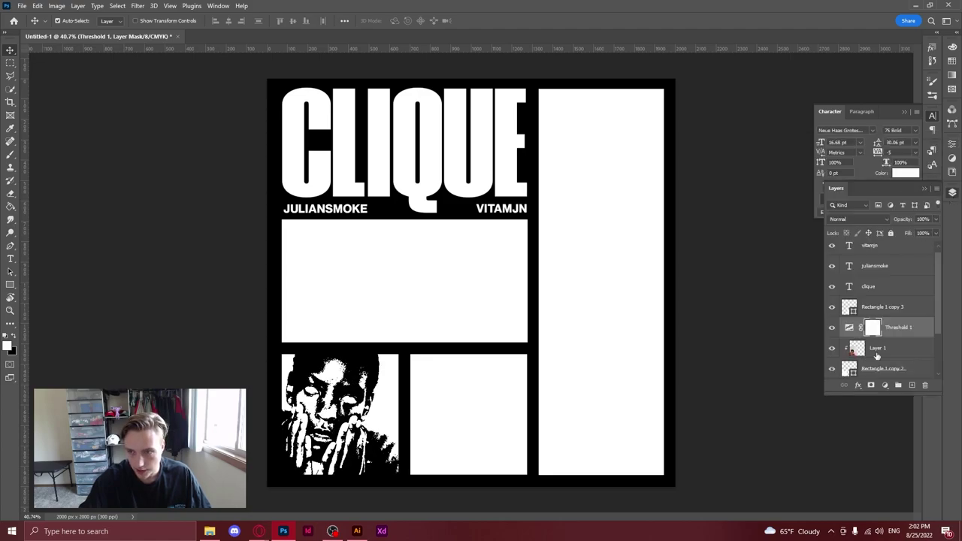
{"action": "left_click", "coordinate": [902, 347]}
{"action": "key", "text": "ctrl+shift+l"}
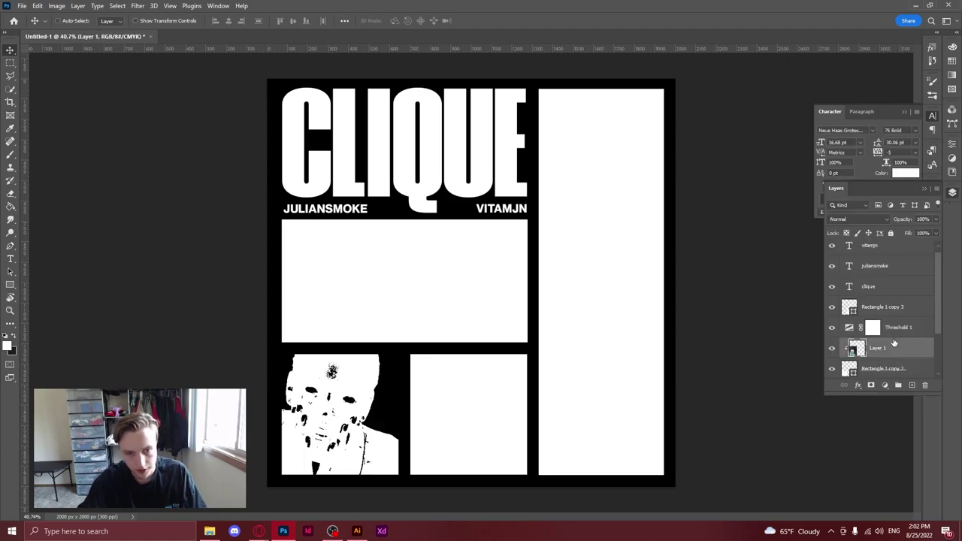
- Raise the threshold level to darken the face, then collapse the Properties panel
{"action": "double_click", "coordinate": [851, 329]}
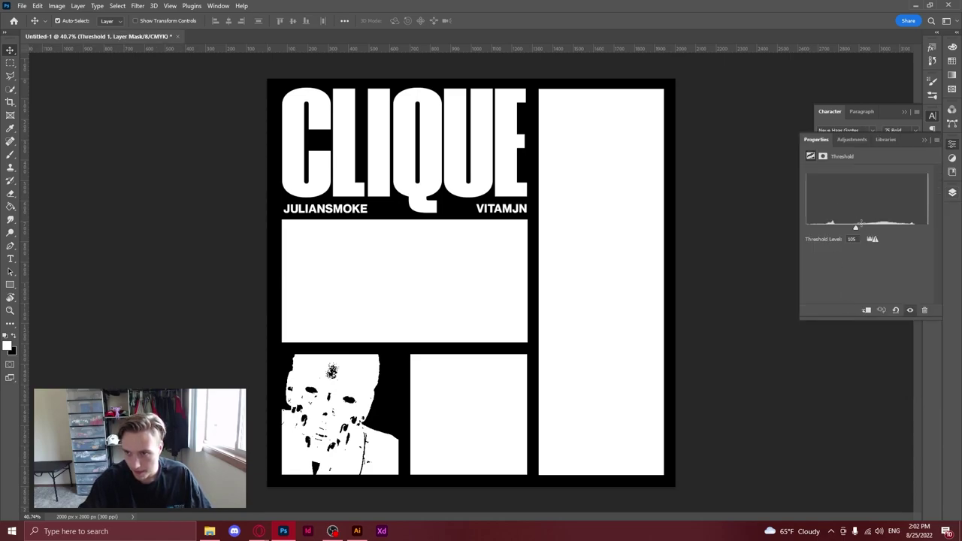
{"action": "left_click_drag", "start_coordinate": [857, 226], "coordinate": [881, 231]}
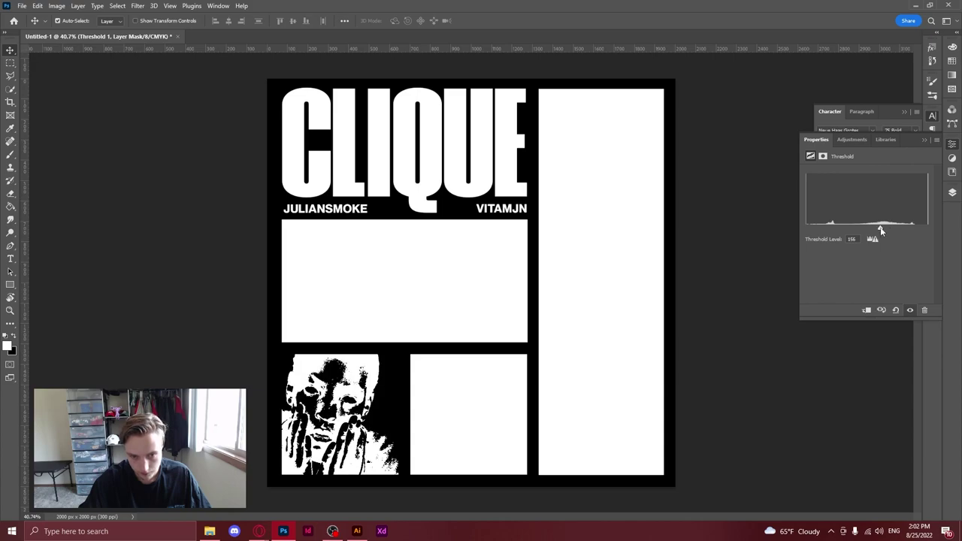
{"action": "left_click", "coordinate": [924, 143]}
{"action": "scroll", "coordinate": [471, 337], "scroll_direction": "down", "scroll_amount": 3}
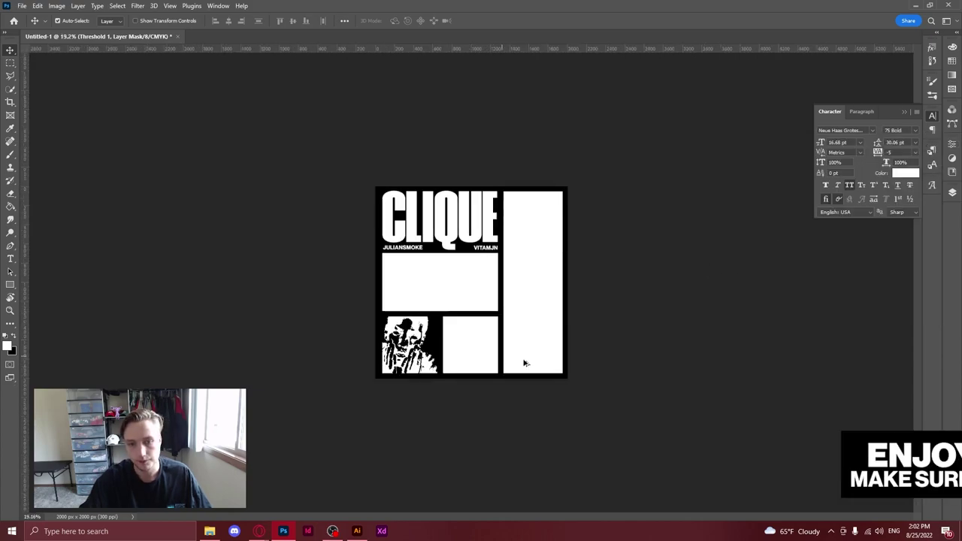
{"action": "scroll", "coordinate": [516, 359], "scroll_direction": "up", "scroll_amount": 2}
{"action": "scroll", "coordinate": [498, 436], "scroll_direction": "up", "scroll_amount": 2}
{"action": "scroll", "coordinate": [407, 451], "scroll_direction": "down", "scroll_amount": 1}
{"action": "scroll", "coordinate": [363, 471], "scroll_direction": "up", "scroll_amount": 1}
{"action": "scroll", "coordinate": [425, 430], "scroll_direction": "down", "scroll_amount": 1}
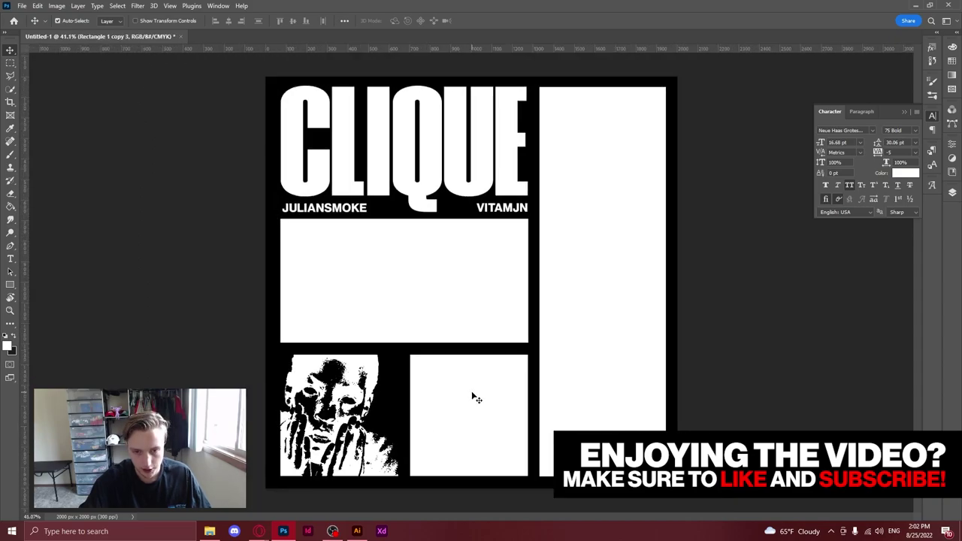
- Switch to the browser, close the open photo and browse the Unsplash horror results
{"action": "mouse_move", "coordinate": [259, 531]}
{"action": "left_click", "coordinate": [302, 492]}
{"action": "scroll", "coordinate": [462, 365], "scroll_direction": "down", "scroll_amount": 10}
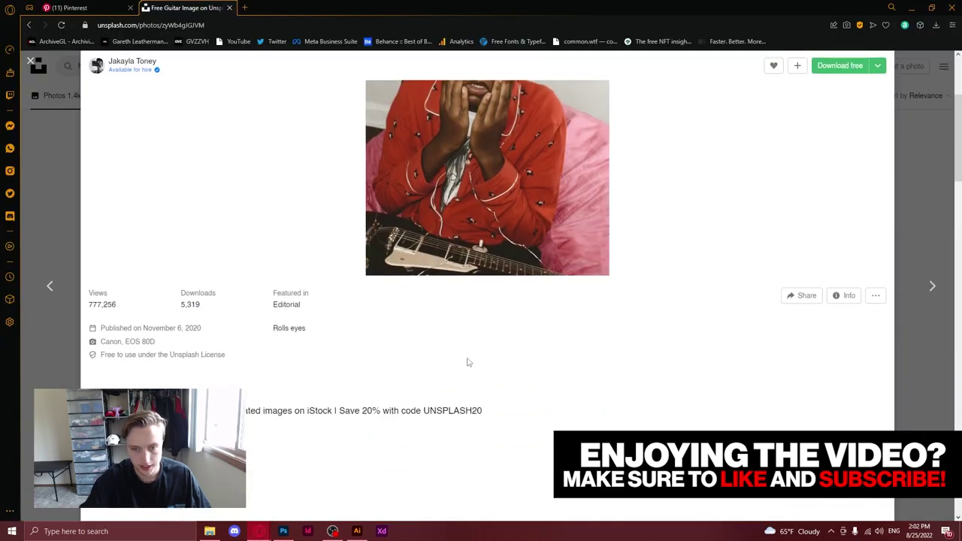
{"action": "scroll", "coordinate": [454, 342], "scroll_direction": "down", "scroll_amount": 10}
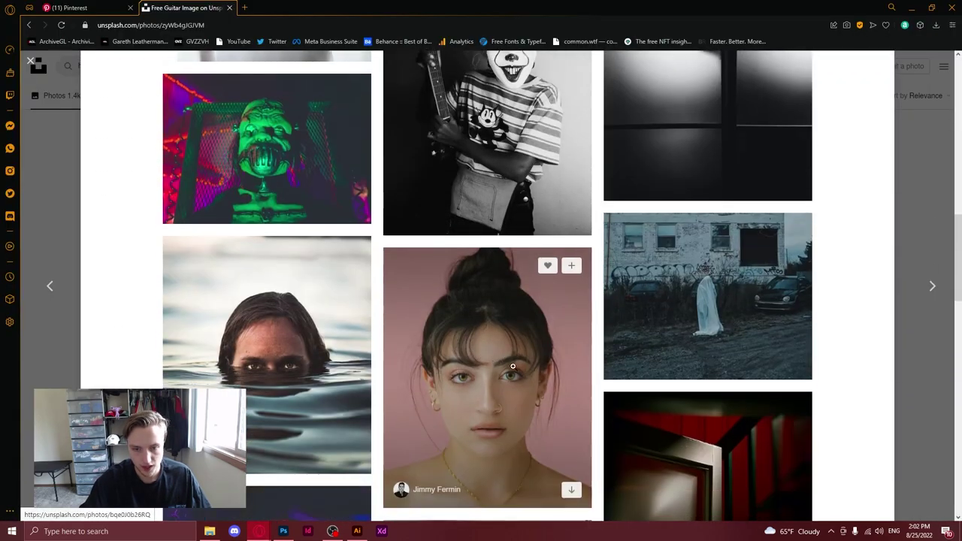
{"action": "scroll", "coordinate": [571, 390], "scroll_direction": "down", "scroll_amount": 5}
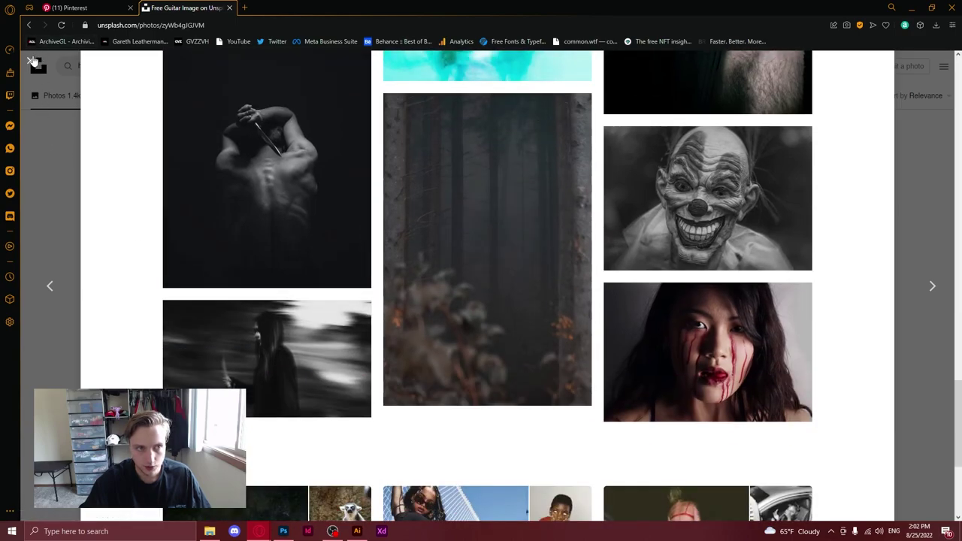
{"action": "left_click", "coordinate": [31, 60]}
{"action": "scroll", "coordinate": [596, 423], "scroll_direction": "down", "scroll_amount": 8}
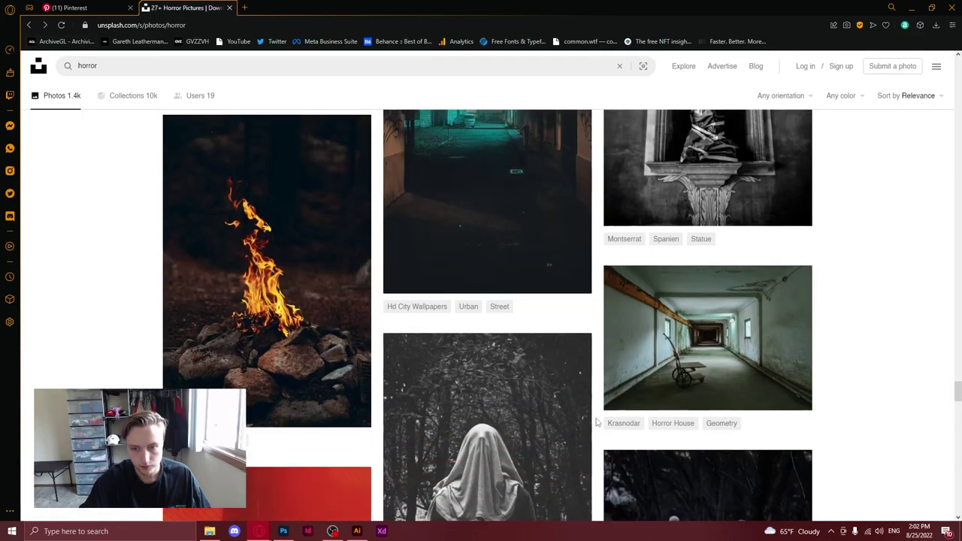
{"action": "scroll", "coordinate": [659, 301], "scroll_direction": "up", "scroll_amount": 2}
{"action": "scroll", "coordinate": [659, 302], "scroll_direction": "down", "scroll_amount": 5}
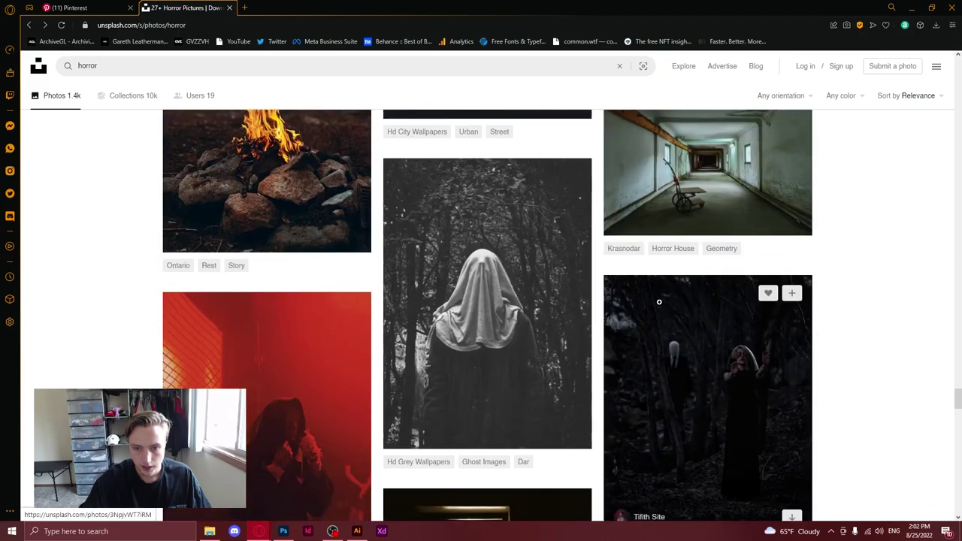
{"action": "scroll", "coordinate": [616, 310], "scroll_direction": "down", "scroll_amount": 4}
{"action": "scroll", "coordinate": [576, 318], "scroll_direction": "up", "scroll_amount": 3}
{"action": "scroll", "coordinate": [549, 308], "scroll_direction": "down", "scroll_amount": 4}
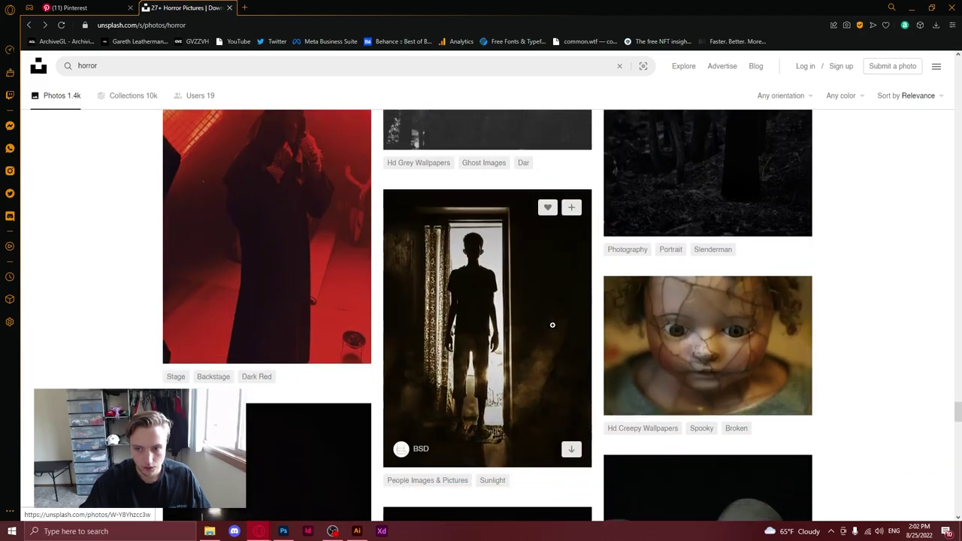
{"action": "scroll", "coordinate": [552, 324], "scroll_direction": "down", "scroll_amount": 7}
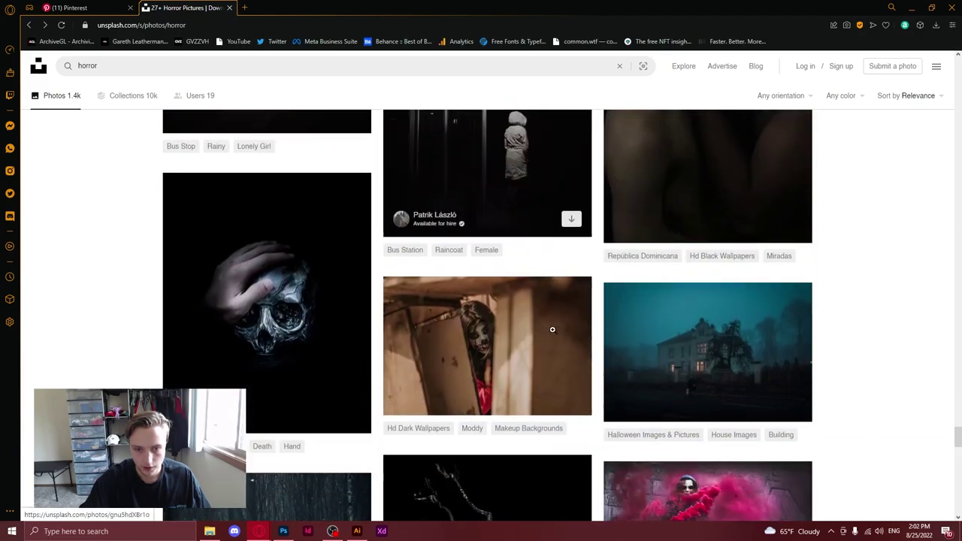
{"action": "scroll", "coordinate": [552, 329], "scroll_direction": "up", "scroll_amount": 3}
- Open the skull-masked jester photo and copy the image
{"action": "left_click", "coordinate": [624, 361]}
{"action": "scroll", "coordinate": [516, 335], "scroll_direction": "down", "scroll_amount": 4}
{"action": "scroll", "coordinate": [515, 335], "scroll_direction": "down", "scroll_amount": 8}
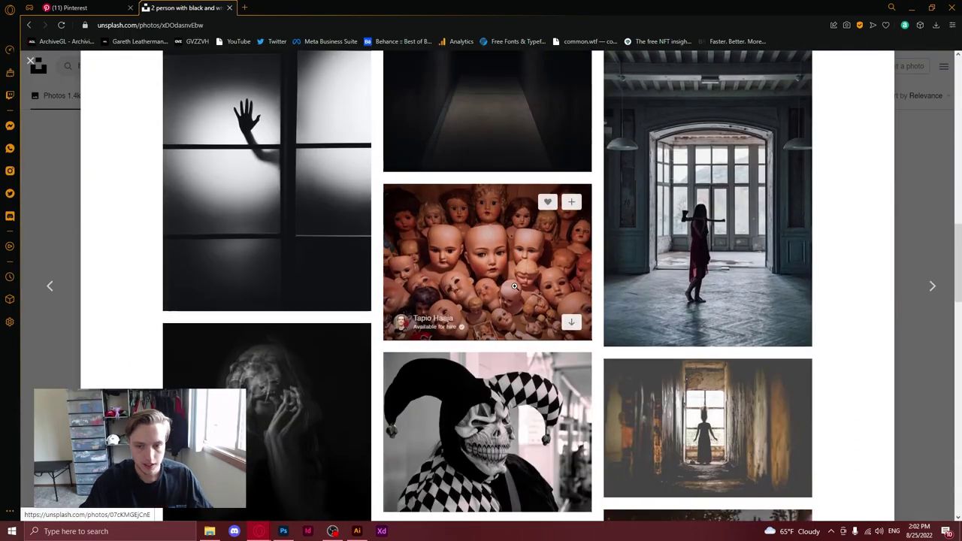
{"action": "scroll", "coordinate": [514, 286], "scroll_direction": "down", "scroll_amount": 3}
{"action": "left_click", "coordinate": [451, 248]}
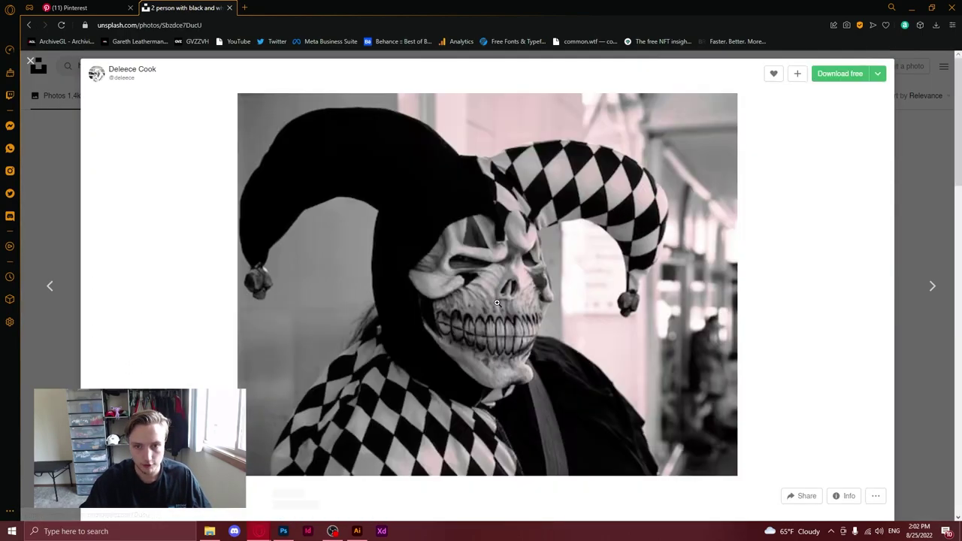
{"action": "right_click", "coordinate": [451, 336]}
{"action": "left_click", "coordinate": [488, 369]}
- Paste the jester photo into the poster and move it to the bottom middle box
{"action": "key", "text": "alt+Tab"}
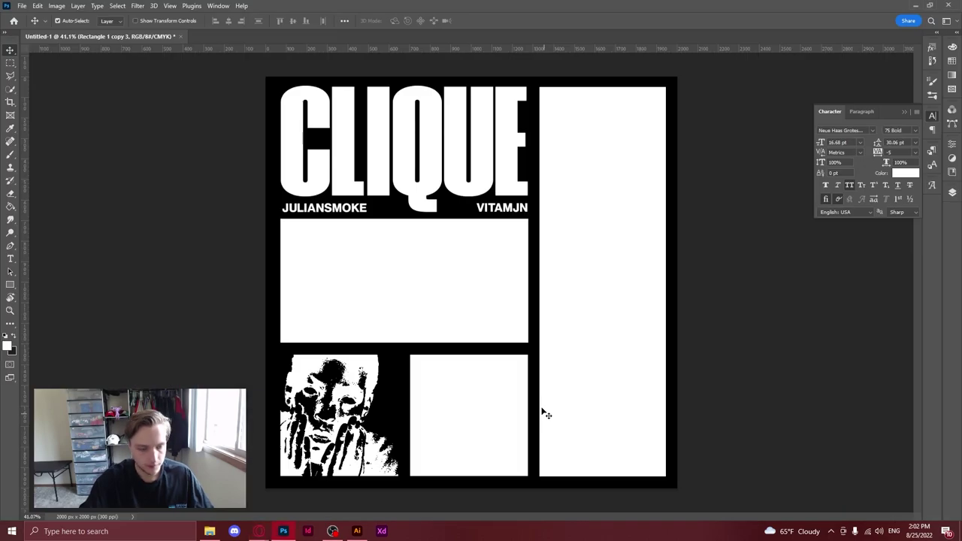
{"action": "key", "text": "ctrl+v"}
{"action": "key", "text": "ctrl+t"}
{"action": "left_click_drag", "start_coordinate": [487, 296], "coordinate": [485, 406]}
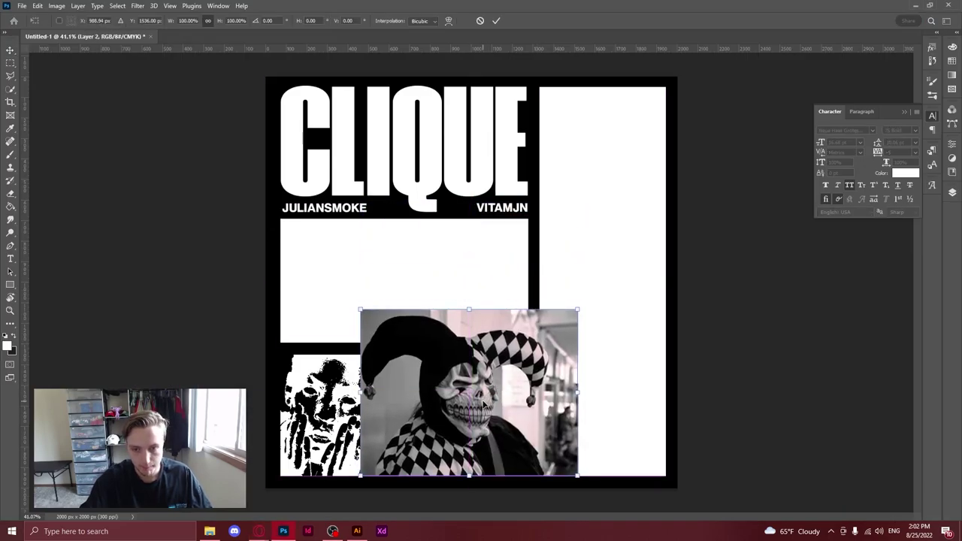
{"action": "key", "text": "Return"}
- Clip the jester photo to its box and duplicate the Threshold layer above it at level 88
{"action": "left_click", "coordinate": [950, 194]}
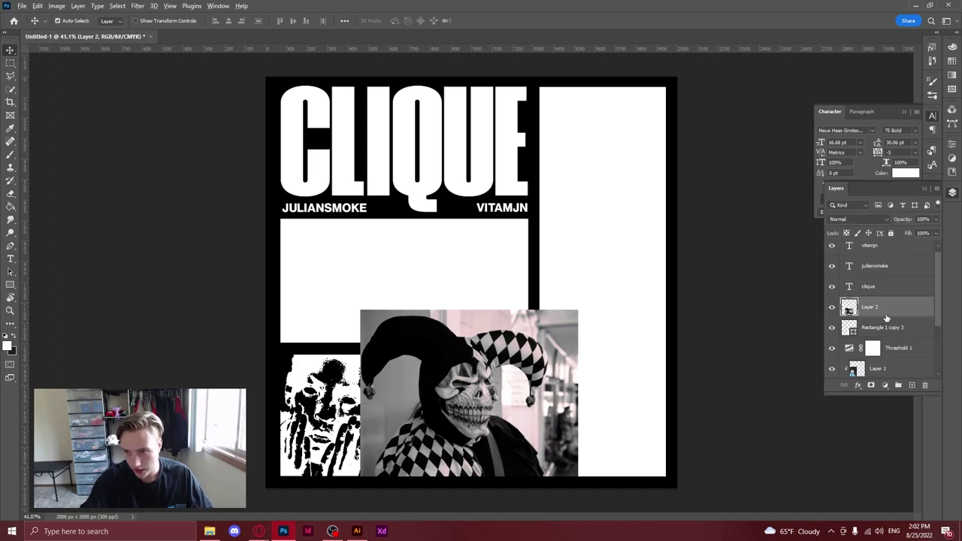
{"action": "left_click", "coordinate": [888, 316], "text": "alt"}
{"action": "left_click", "coordinate": [887, 355], "text": "alt"}
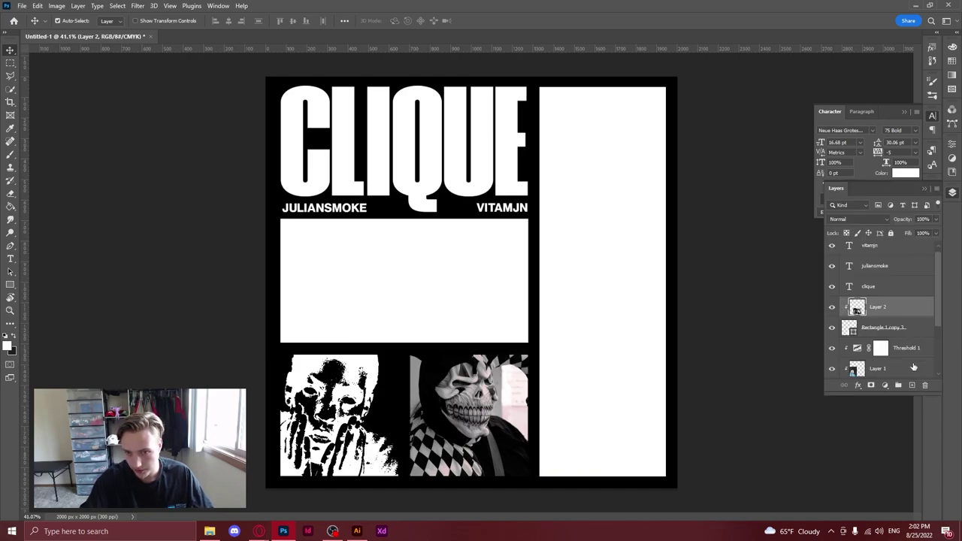
{"action": "left_click_drag", "start_coordinate": [908, 350], "coordinate": [899, 300]}
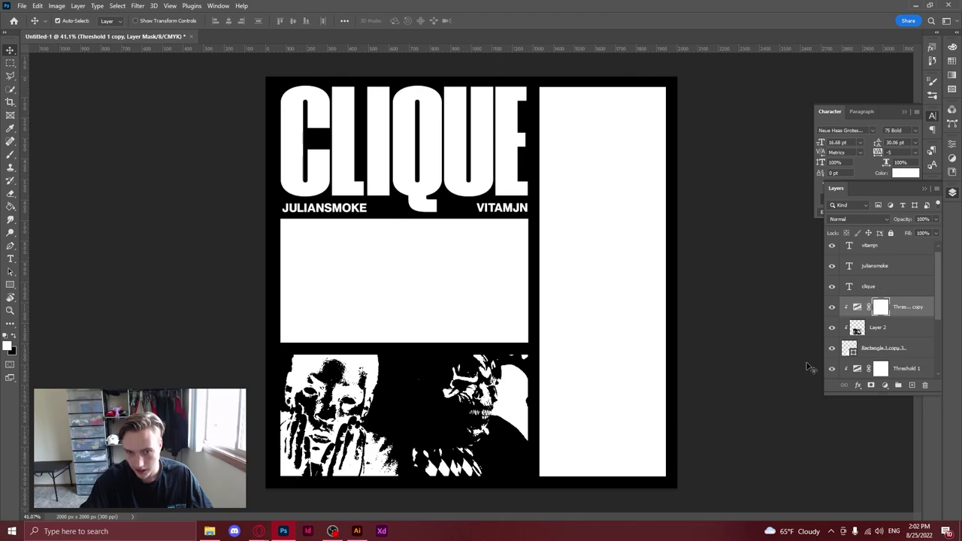
{"action": "double_click", "coordinate": [857, 308]}
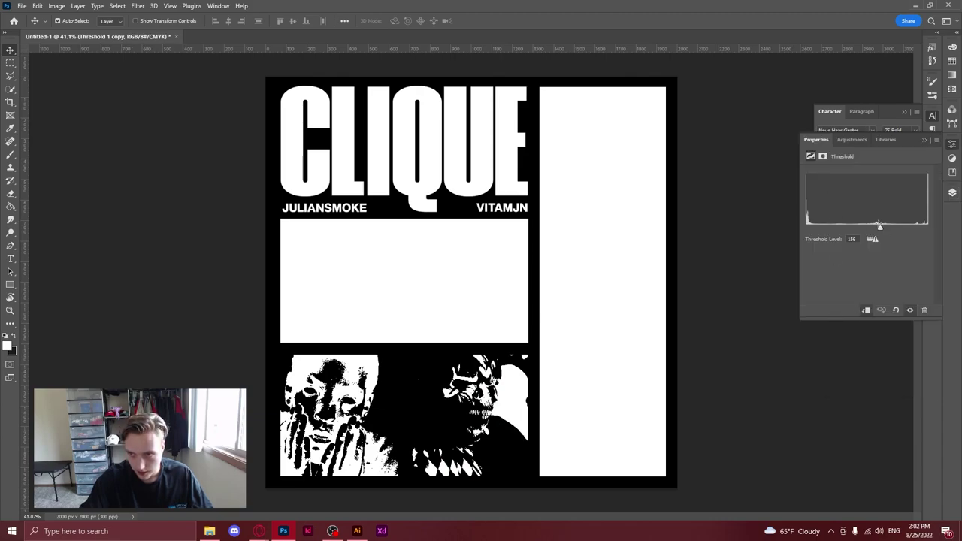
{"action": "left_click_drag", "start_coordinate": [881, 232], "coordinate": [849, 235]}
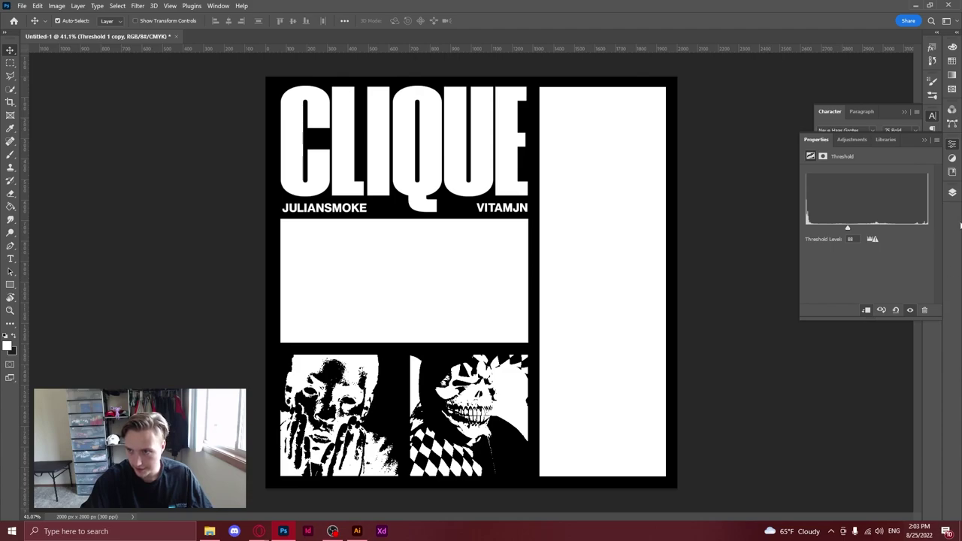
- Flip the jester photo horizontally, then enlarge and tilt it within its box
{"action": "left_click", "coordinate": [953, 193]}
{"action": "left_click", "coordinate": [889, 331]}
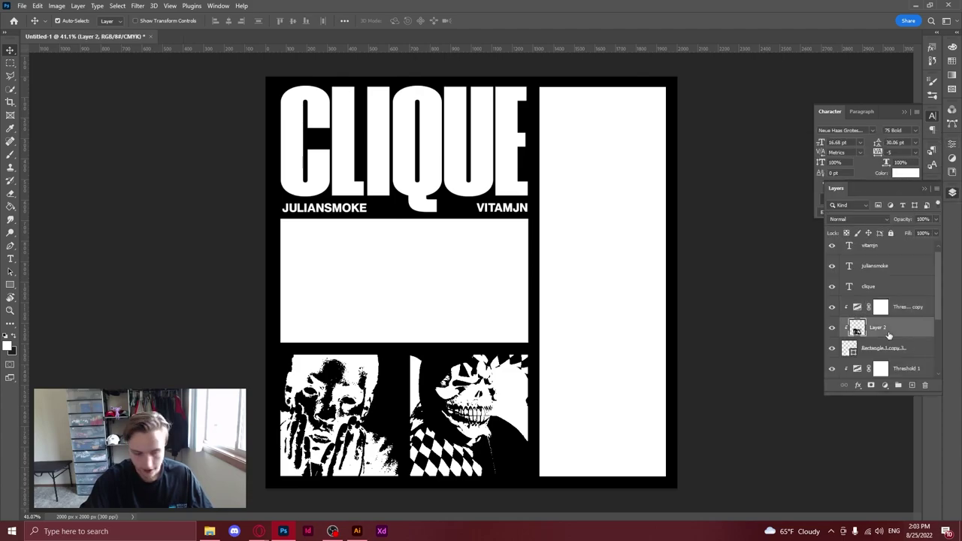
{"action": "key", "text": "ctrl+t"}
{"action": "right_click", "coordinate": [530, 192]}
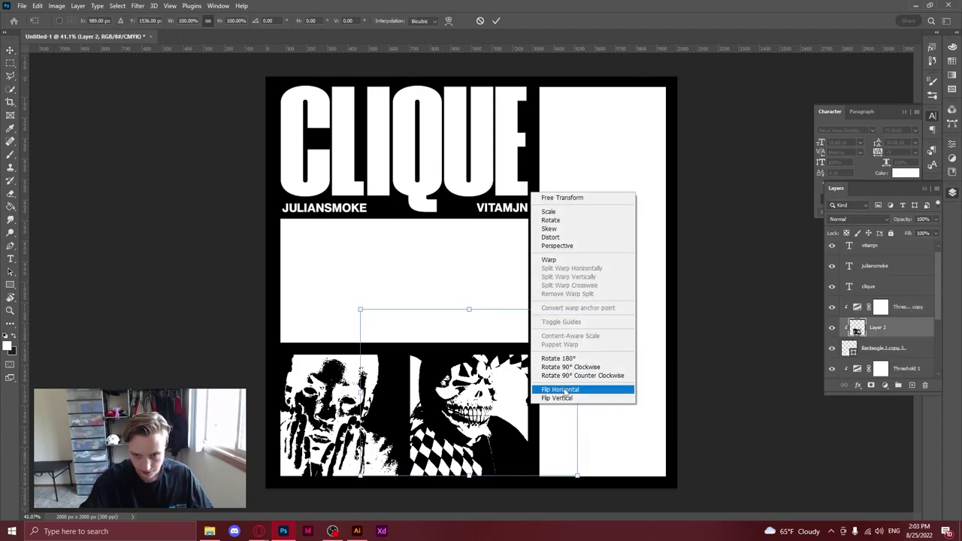
{"action": "left_click", "coordinate": [571, 388]}
{"action": "left_click_drag", "start_coordinate": [360, 309], "coordinate": [531, 405]}
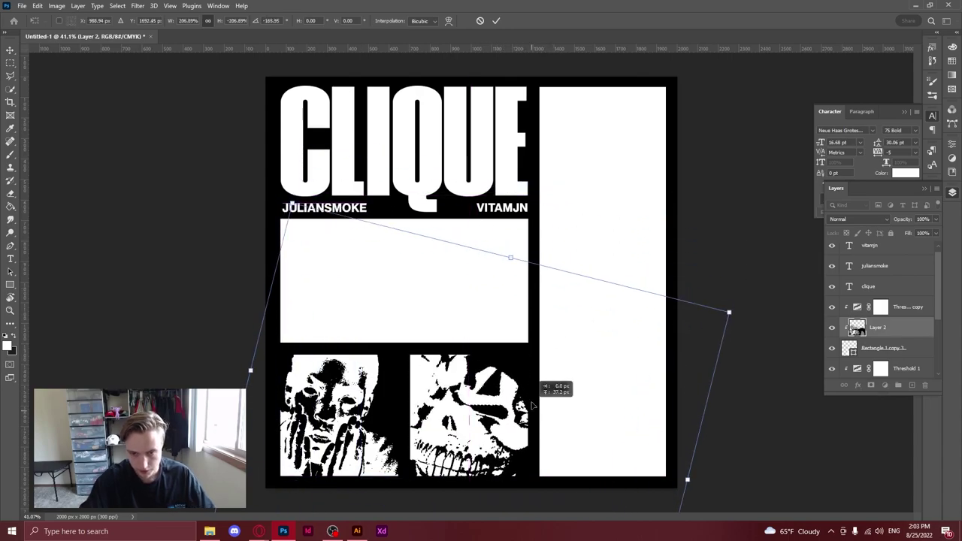
{"action": "key", "text": "Return"}
- Raise the jester photo's threshold level to 166
{"action": "scroll", "coordinate": [444, 436], "scroll_direction": "down", "scroll_amount": 2}
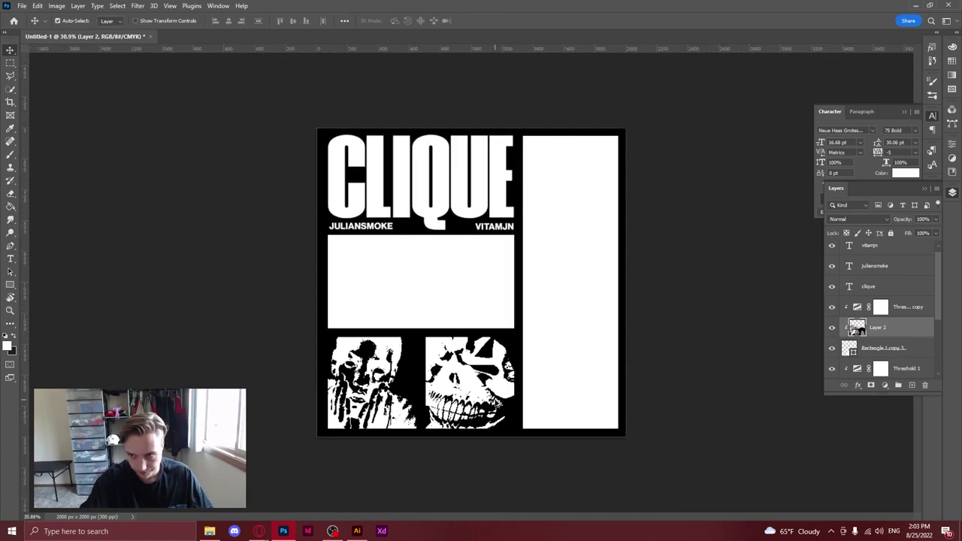
{"action": "left_click", "coordinate": [845, 368], "text": "alt"}
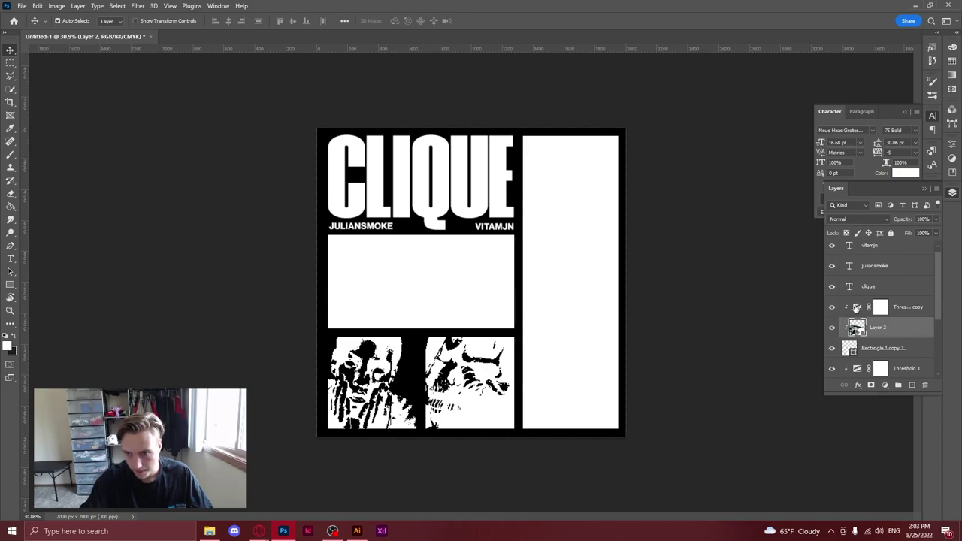
{"action": "double_click", "coordinate": [857, 306]}
{"action": "left_click_drag", "start_coordinate": [853, 227], "coordinate": [885, 228]}
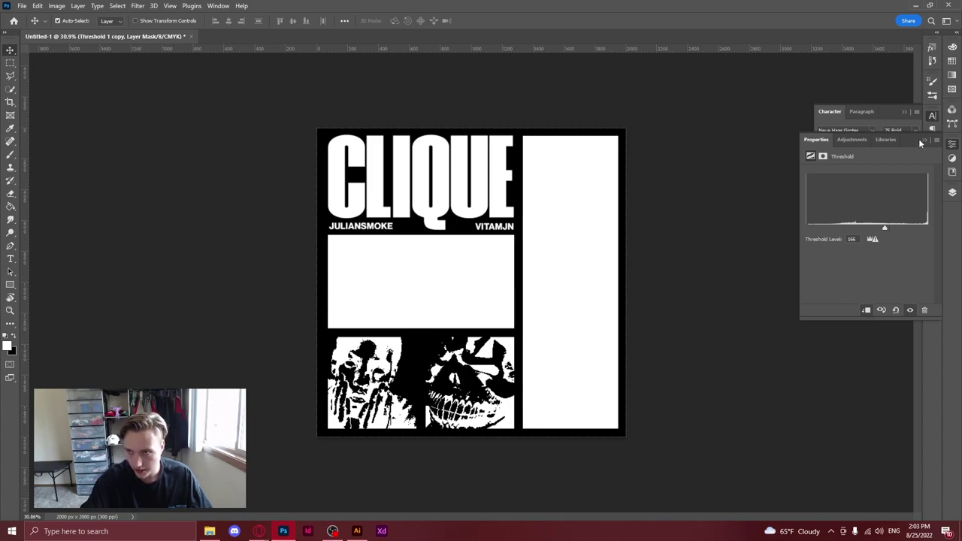
{"action": "left_click", "coordinate": [923, 141]}
{"action": "scroll", "coordinate": [489, 365], "scroll_direction": "down", "scroll_amount": 2}
{"action": "scroll", "coordinate": [490, 365], "scroll_direction": "up", "scroll_amount": 4}
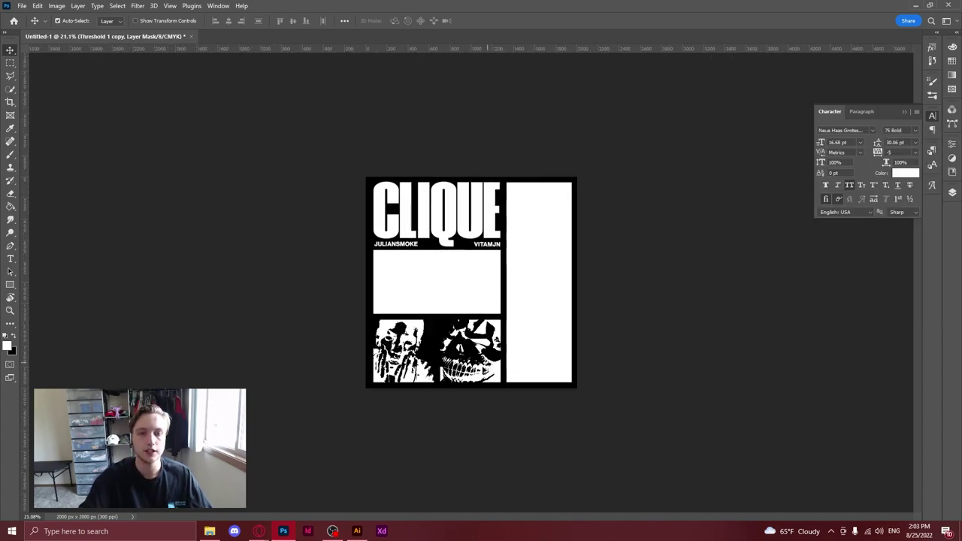
{"action": "scroll", "coordinate": [417, 420], "scroll_direction": "down", "scroll_amount": 1}
{"action": "scroll", "coordinate": [430, 344], "scroll_direction": "up", "scroll_amount": 2}
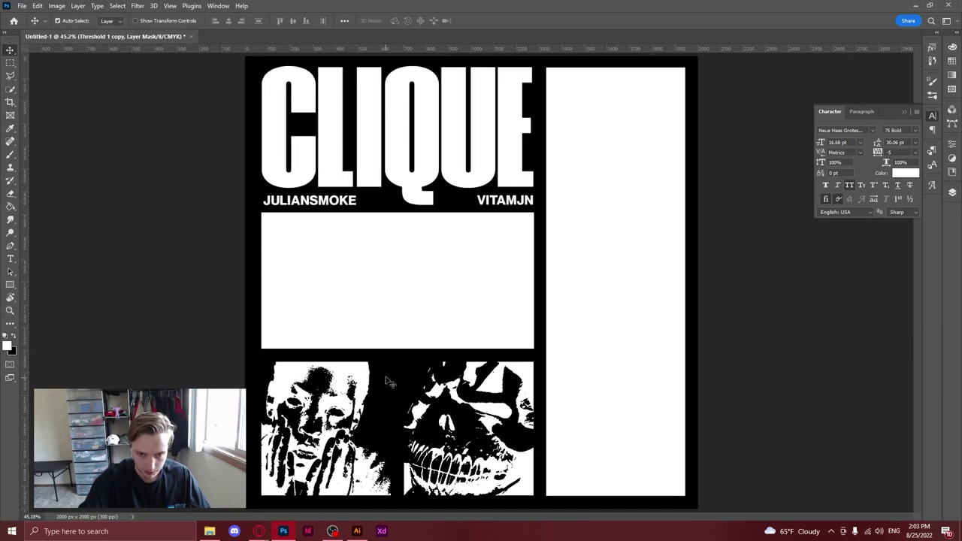
{"action": "scroll", "coordinate": [390, 382], "scroll_direction": "down", "scroll_amount": 3}
{"action": "scroll", "coordinate": [490, 403], "scroll_direction": "up", "scroll_amount": 2}
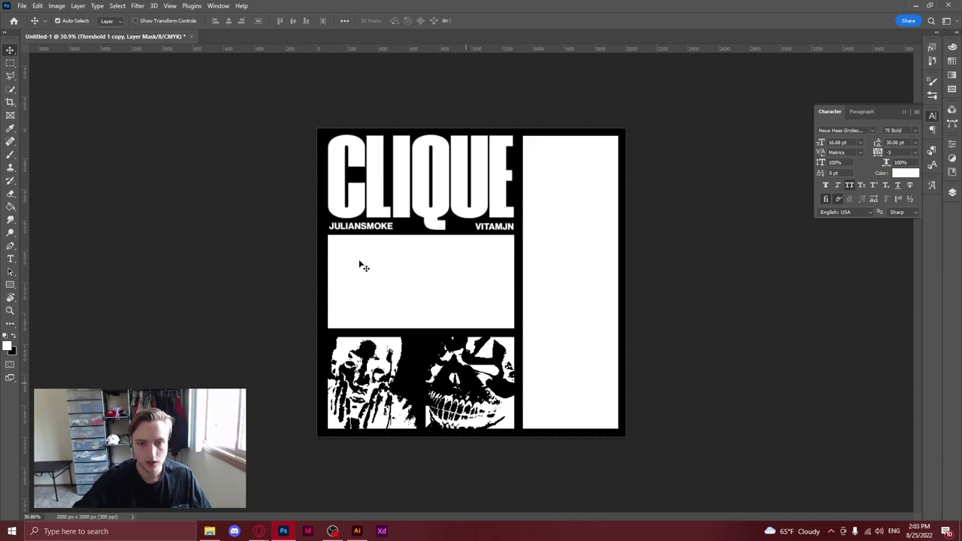
{"action": "key", "text": "alt+Tab"}
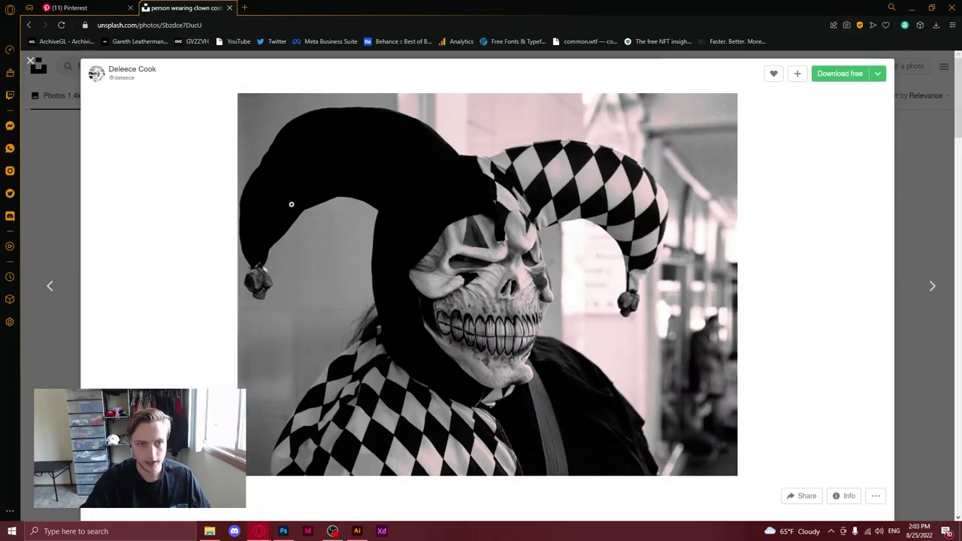
- Close the open photo, scroll the horror results and briefly check the poster
{"action": "scroll", "coordinate": [396, 283], "scroll_direction": "down", "scroll_amount": 15}
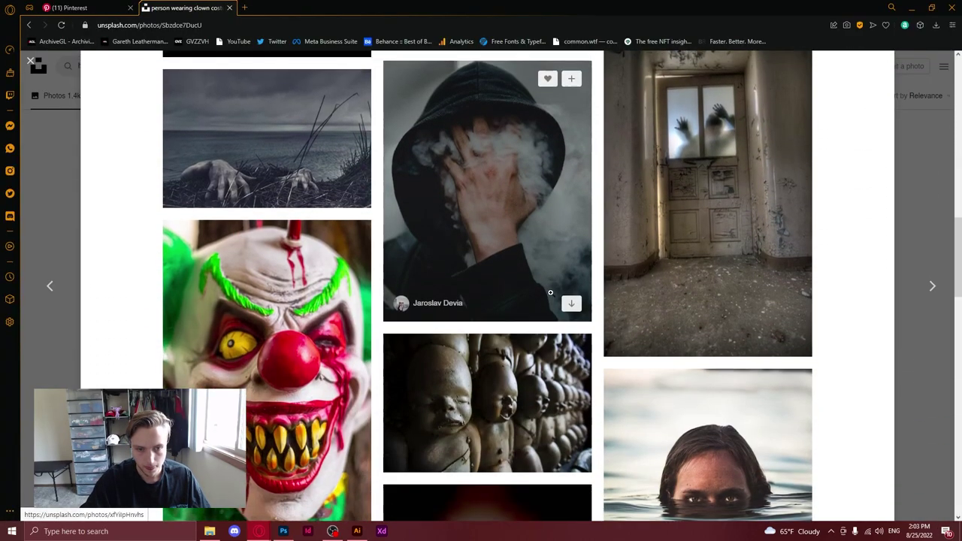
{"action": "scroll", "coordinate": [526, 315], "scroll_direction": "down", "scroll_amount": 12}
{"action": "scroll", "coordinate": [493, 342], "scroll_direction": "down", "scroll_amount": 3}
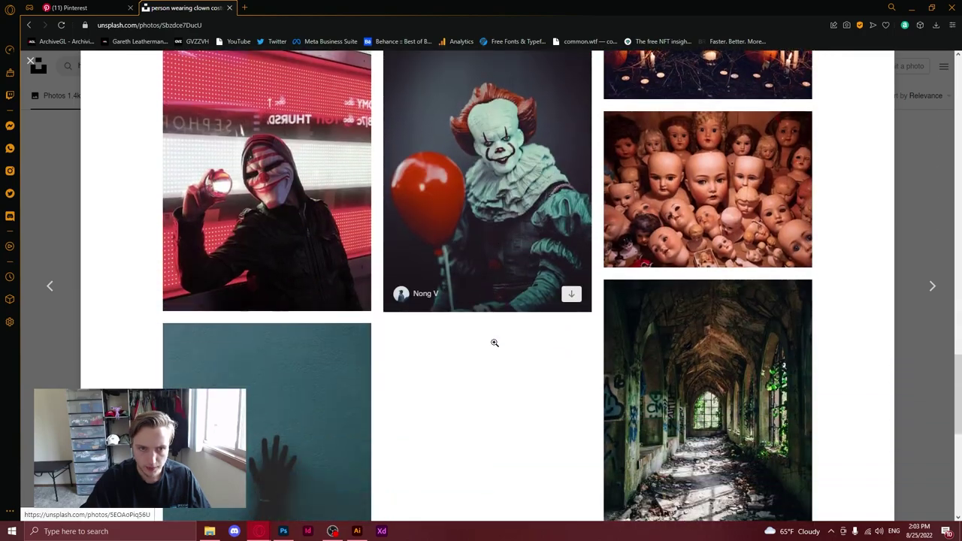
{"action": "left_click", "coordinate": [28, 58]}
{"action": "scroll", "coordinate": [558, 390], "scroll_direction": "down", "scroll_amount": 10}
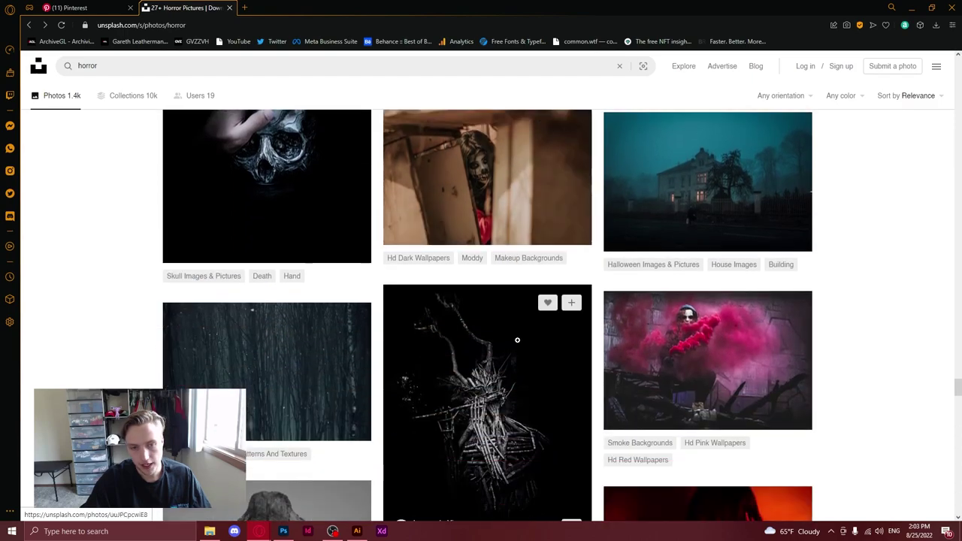
{"action": "scroll", "coordinate": [489, 368], "scroll_direction": "down", "scroll_amount": 5}
{"action": "key", "text": "alt+Tab"}
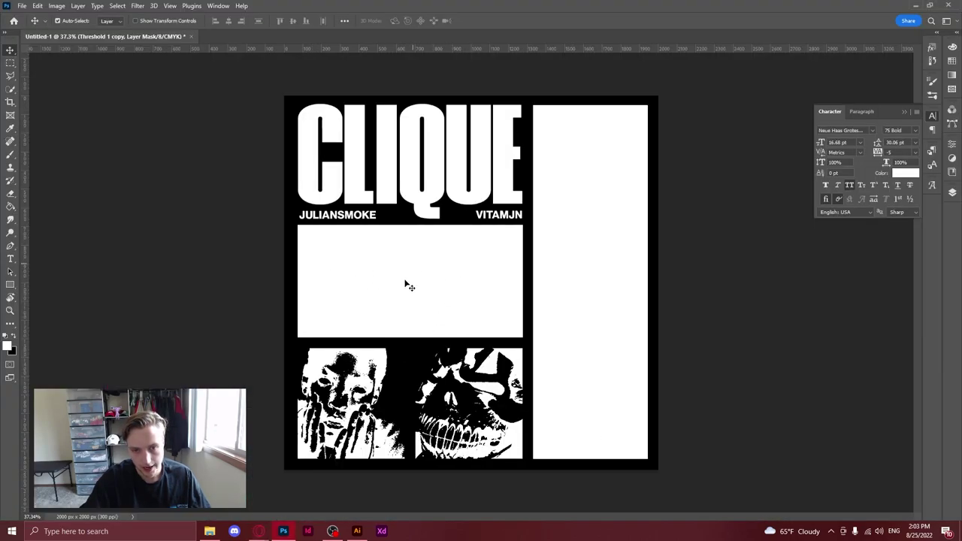
{"action": "key", "text": "alt+Tab"}
- Copy the hooded-figure garage photo and paste it into the poster as Layer 3
{"action": "scroll", "coordinate": [403, 278], "scroll_direction": "down", "scroll_amount": 4}
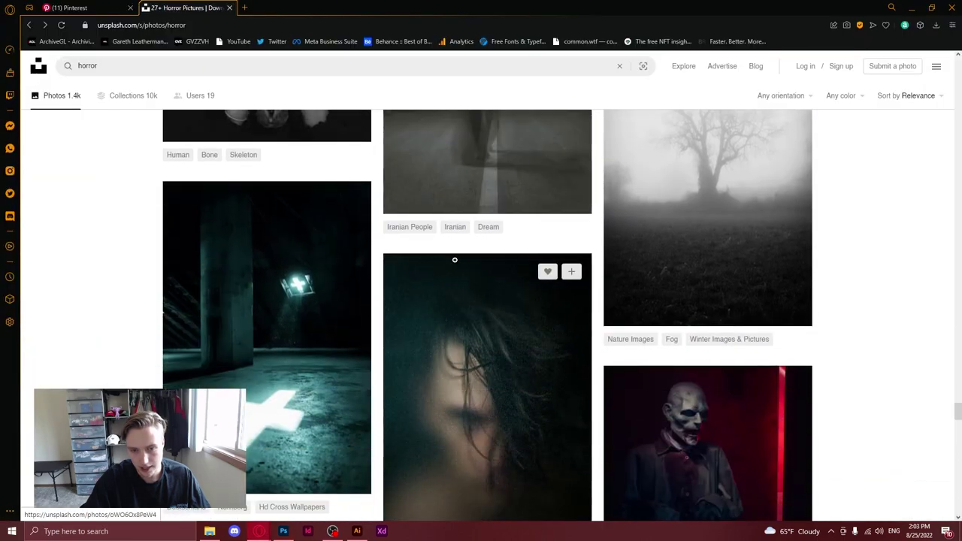
{"action": "scroll", "coordinate": [481, 272], "scroll_direction": "down", "scroll_amount": 3}
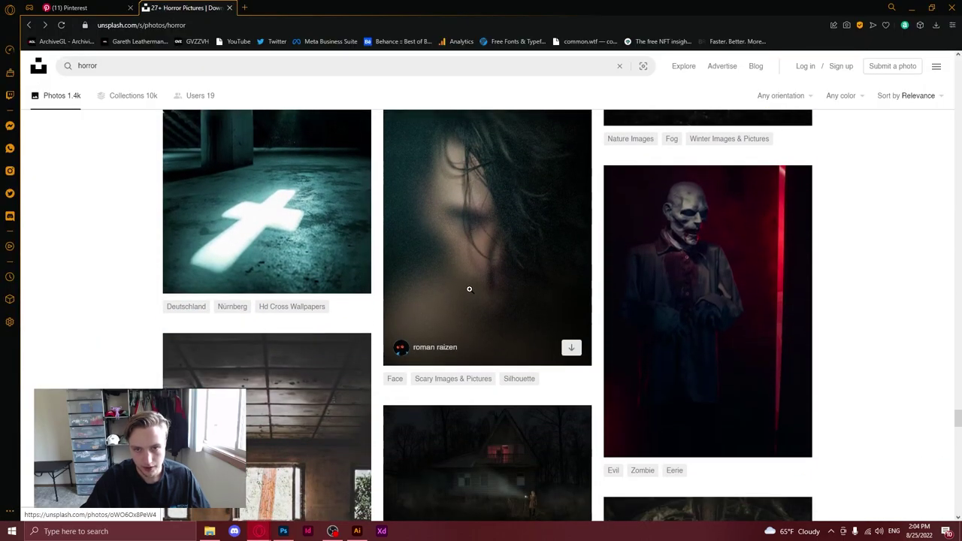
{"action": "scroll", "coordinate": [515, 275], "scroll_direction": "down", "scroll_amount": 6}
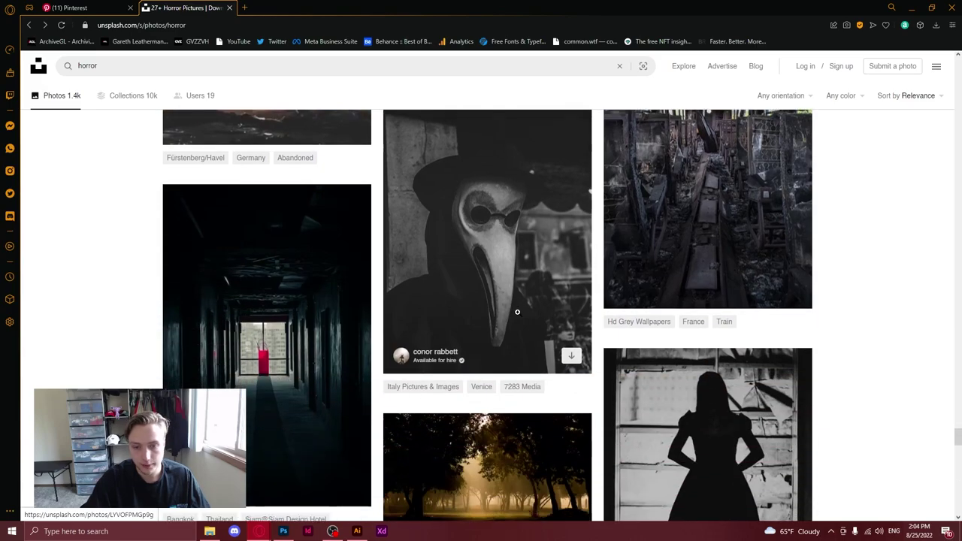
{"action": "scroll", "coordinate": [516, 303], "scroll_direction": "down", "scroll_amount": 10}
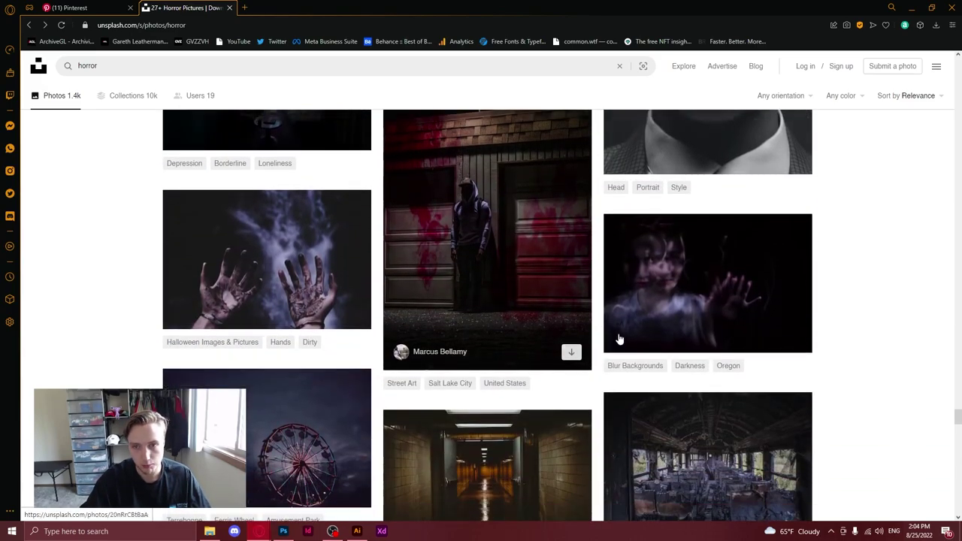
{"action": "scroll", "coordinate": [520, 339], "scroll_direction": "up", "scroll_amount": 2}
{"action": "left_click", "coordinate": [520, 339]}
{"action": "right_click", "coordinate": [550, 307]}
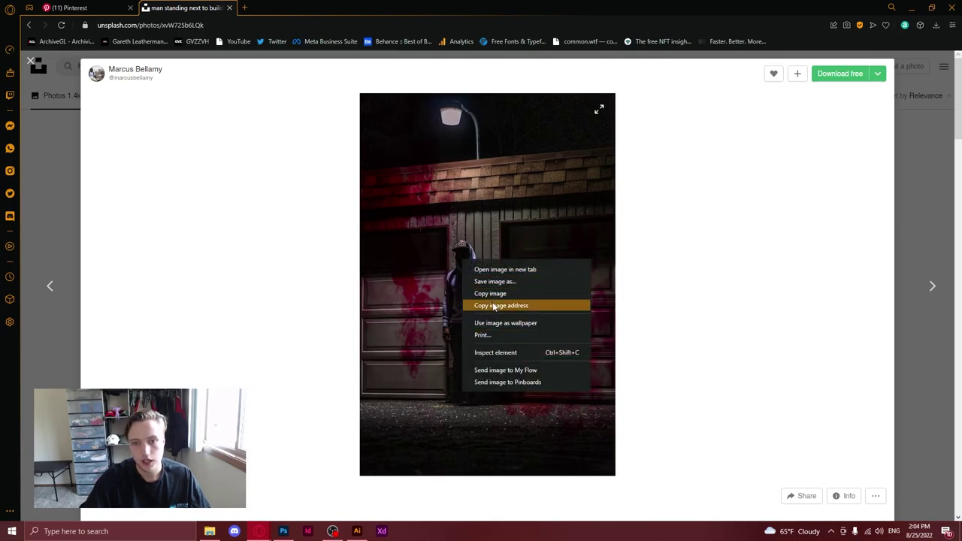
{"action": "left_click", "coordinate": [492, 292]}
{"action": "key", "text": "alt+Tab"}
{"action": "key", "text": "ctrl+v"}
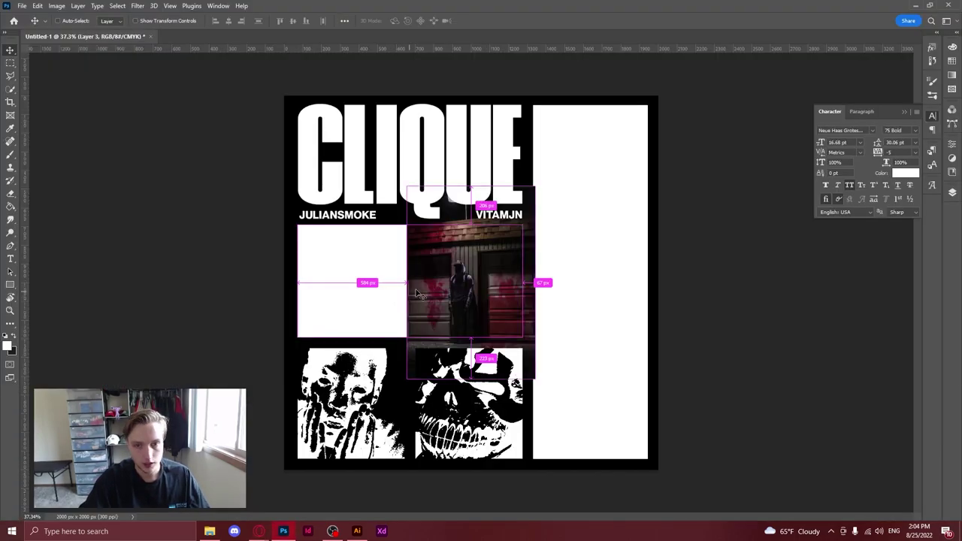
- Clip Layer 3 into the middle rectangle, stretch it to full width and nudge it up
{"action": "left_click", "coordinate": [952, 192]}
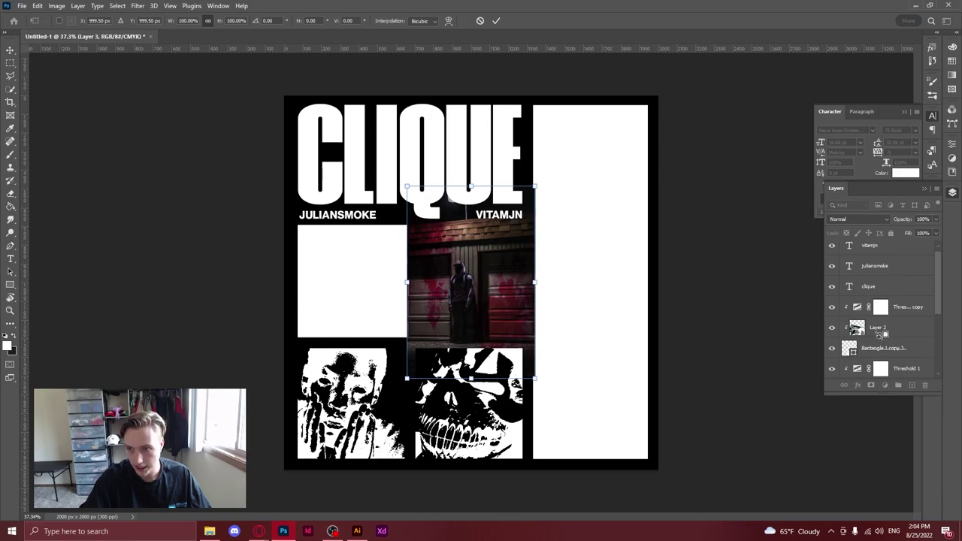
{"action": "scroll", "coordinate": [898, 326], "scroll_direction": "down", "scroll_amount": 3}
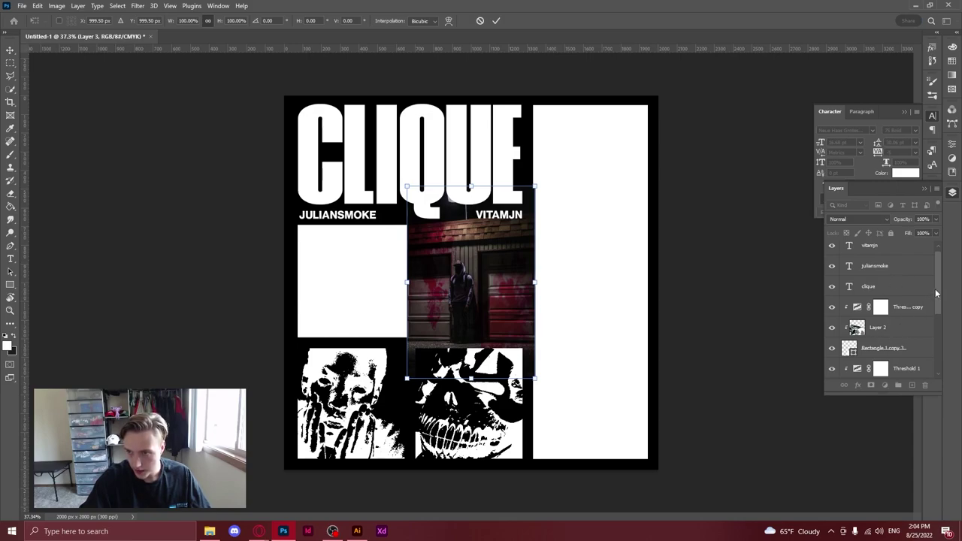
{"action": "left_click", "coordinate": [887, 357], "text": "alt"}
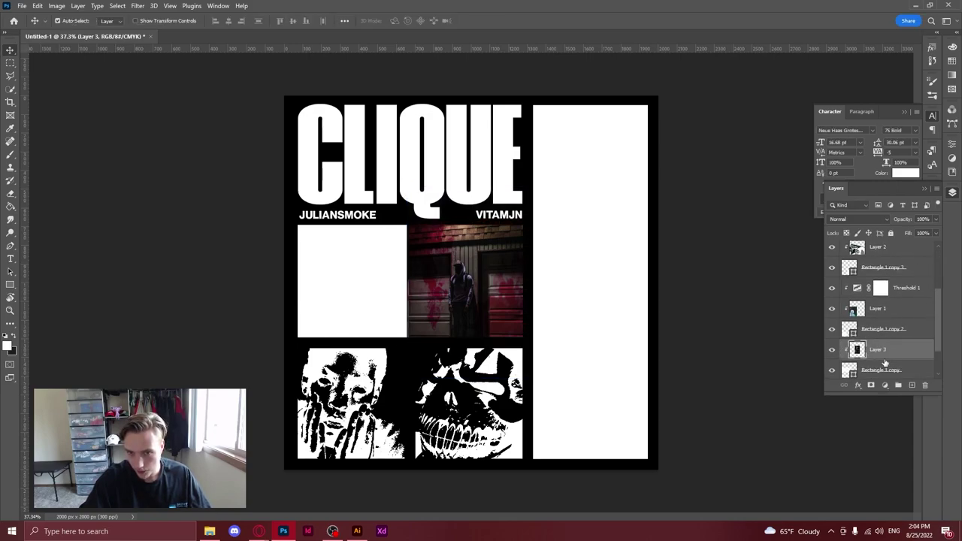
{"action": "key", "text": "ctrl+t"}
{"action": "left_click_drag", "start_coordinate": [405, 283], "coordinate": [299, 283]}
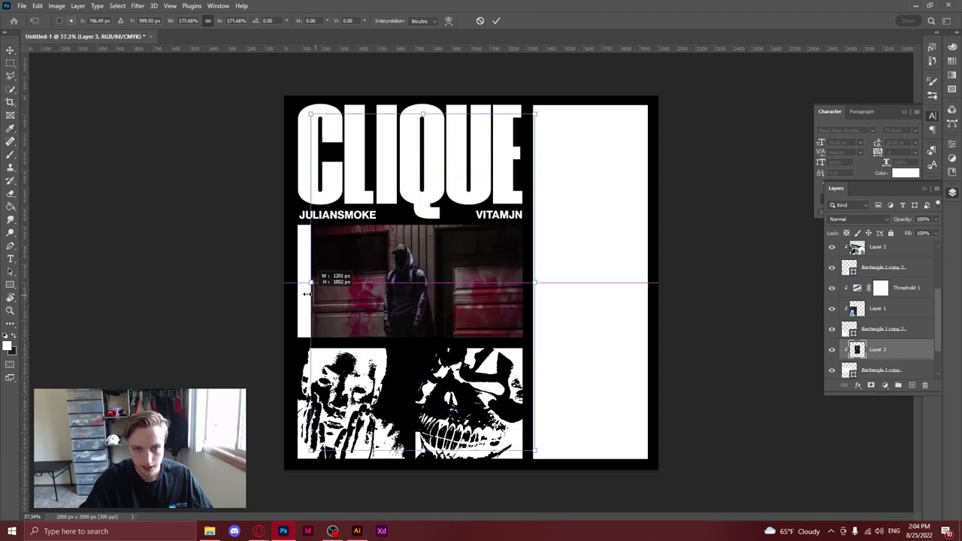
{"action": "key", "text": "Return"}
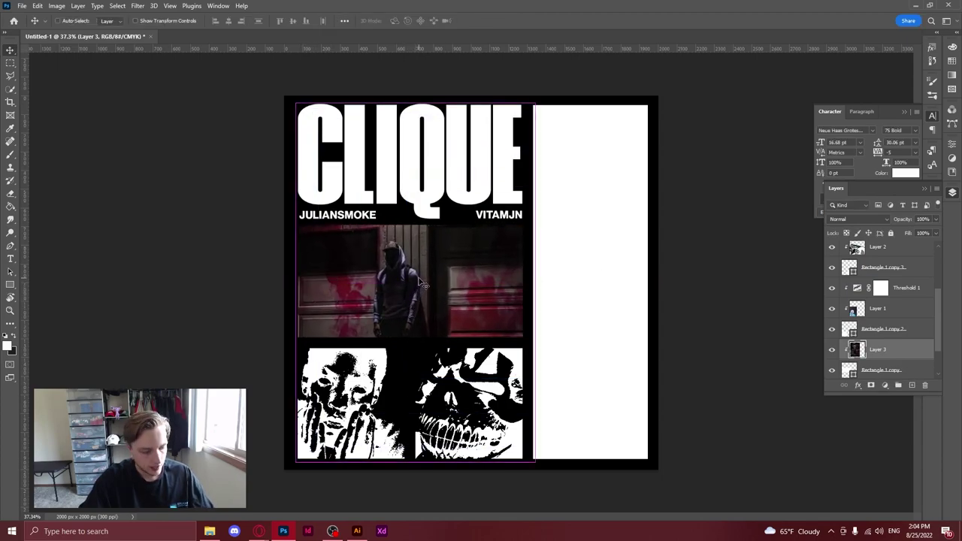
{"action": "key", "text": "ctrl+t"}
{"action": "left_click_drag", "start_coordinate": [416, 297], "coordinate": [420, 283]}
{"action": "key", "text": "Return"}
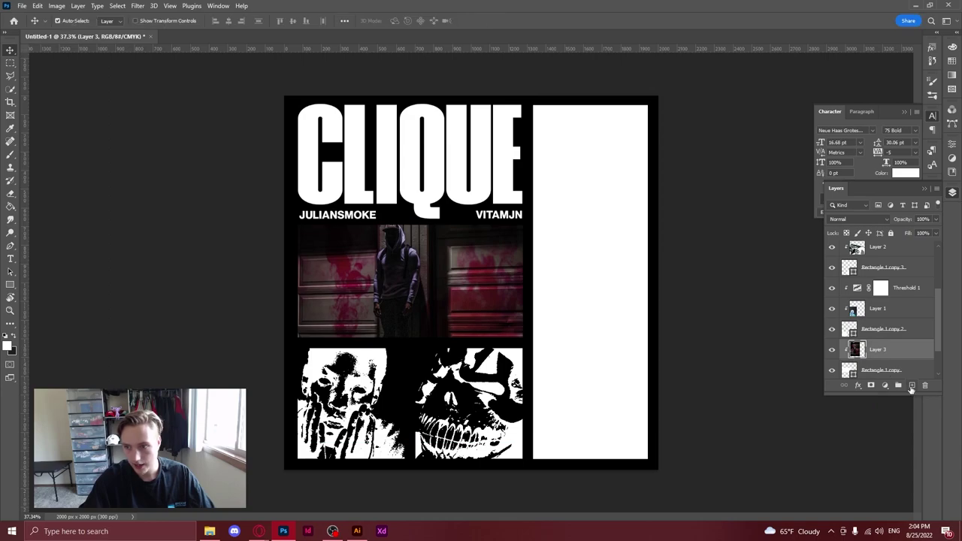
- Duplicate the Threshold adjustment above the photo at level 30 and select the garage photo layer
{"action": "left_click_drag", "start_coordinate": [901, 288], "coordinate": [899, 343]}
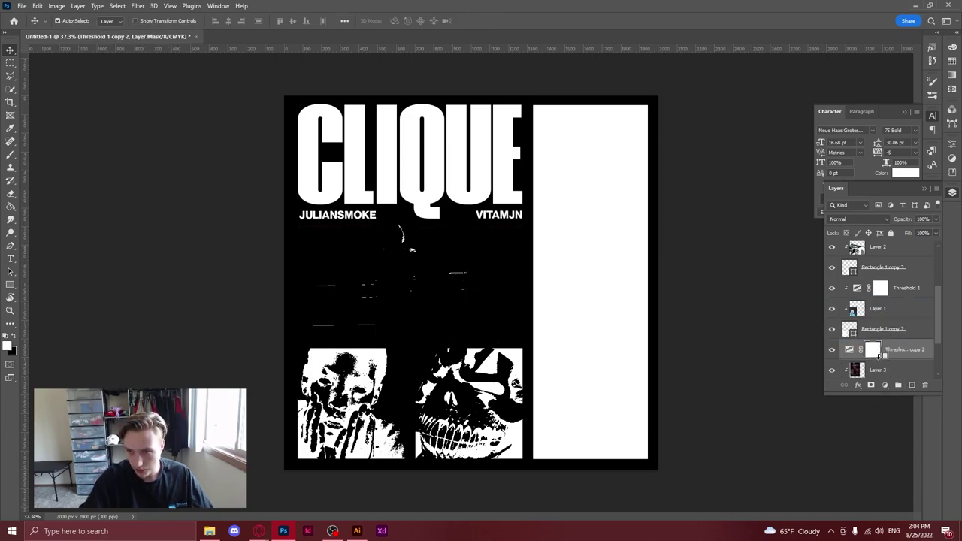
{"action": "double_click", "coordinate": [857, 351]}
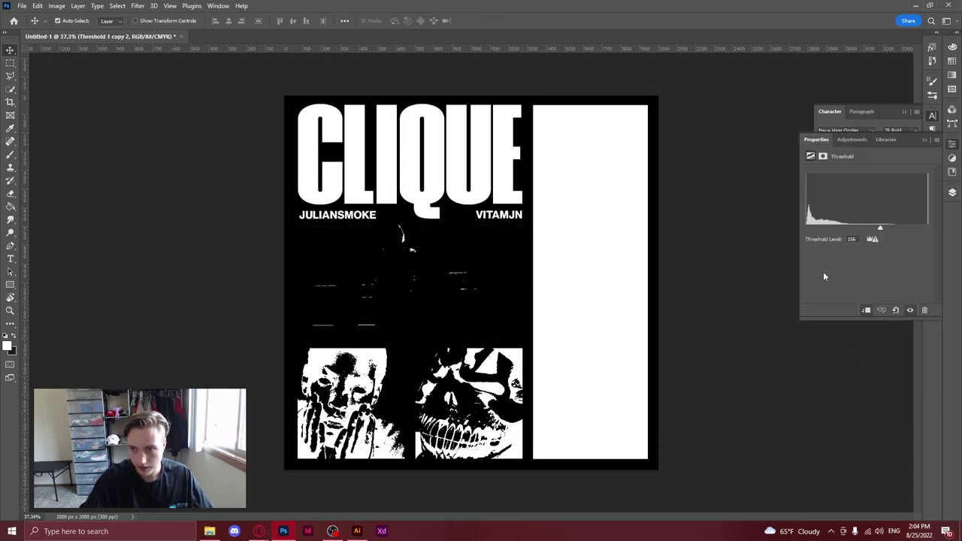
{"action": "left_click_drag", "start_coordinate": [863, 230], "coordinate": [820, 227]}
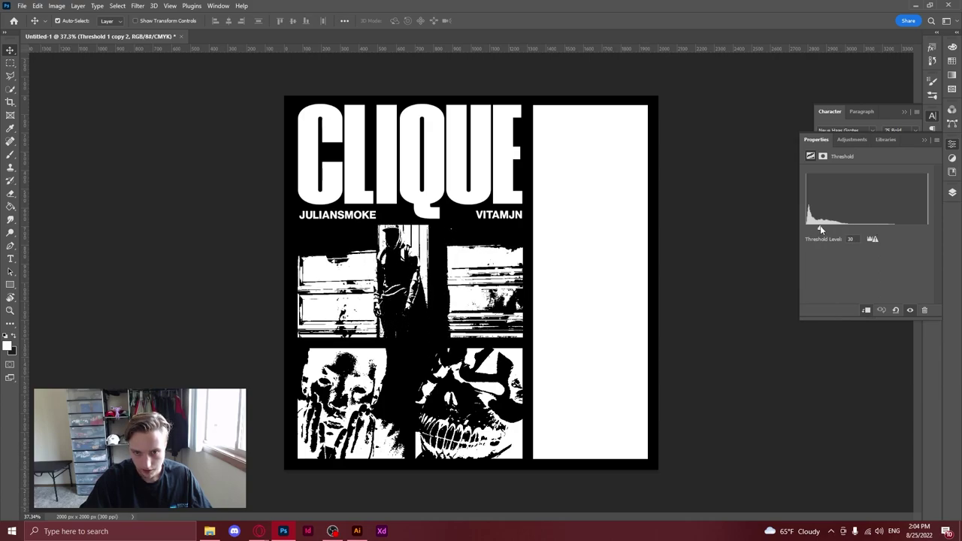
{"action": "scroll", "coordinate": [449, 310], "scroll_direction": "down", "scroll_amount": 3}
{"action": "scroll", "coordinate": [449, 310], "scroll_direction": "up", "scroll_amount": 5}
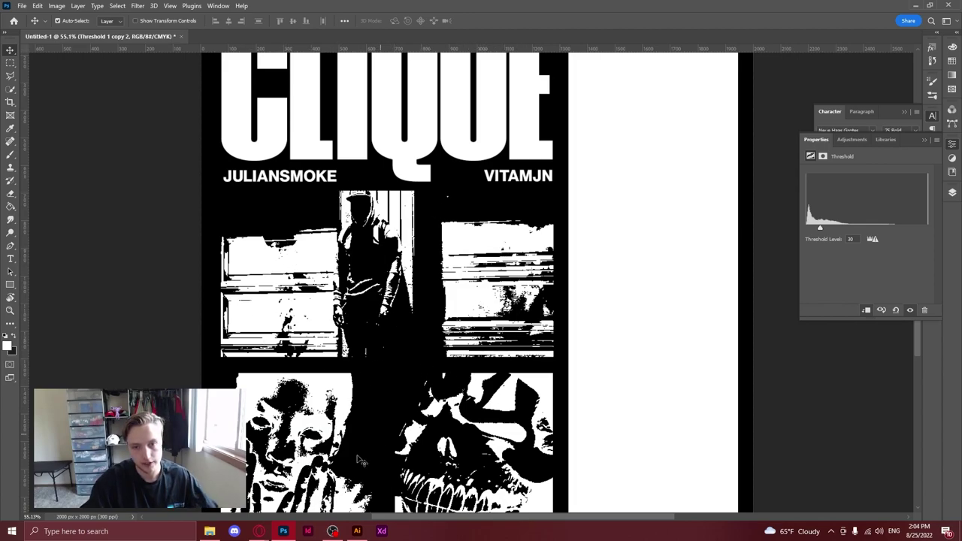
{"action": "scroll", "coordinate": [361, 457], "scroll_direction": "down", "scroll_amount": 3}
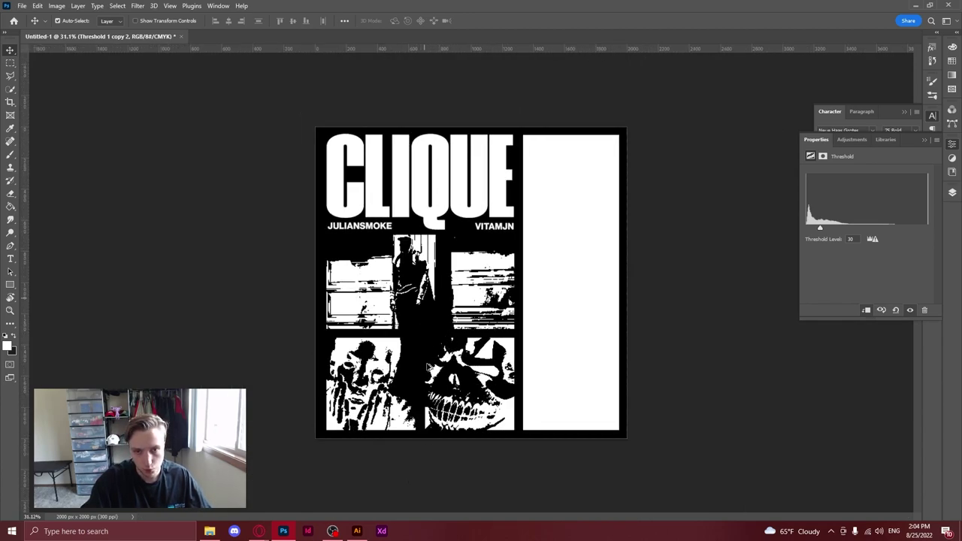
{"action": "scroll", "coordinate": [432, 382], "scroll_direction": "down", "scroll_amount": 2}
{"action": "scroll", "coordinate": [511, 308], "scroll_direction": "up", "scroll_amount": 4}
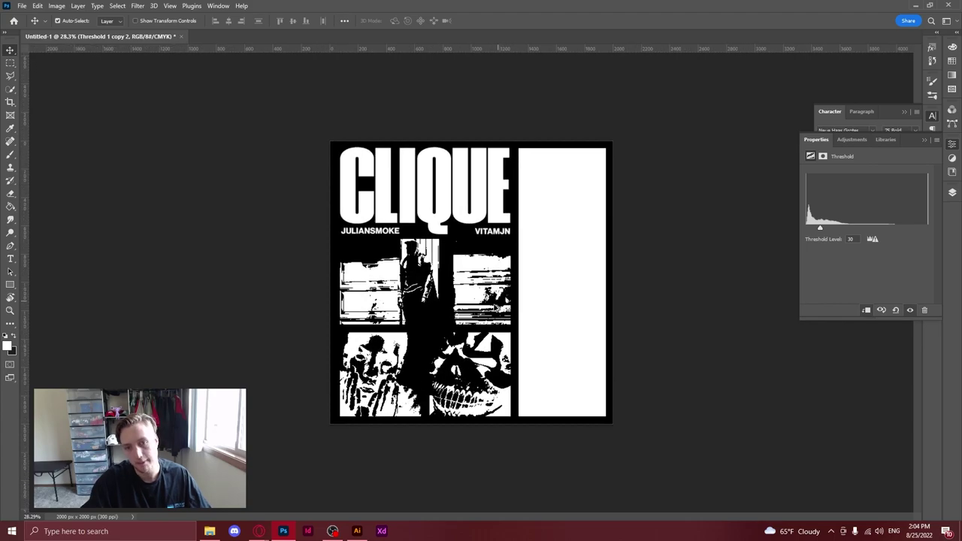
{"action": "left_click", "coordinate": [457, 305]}
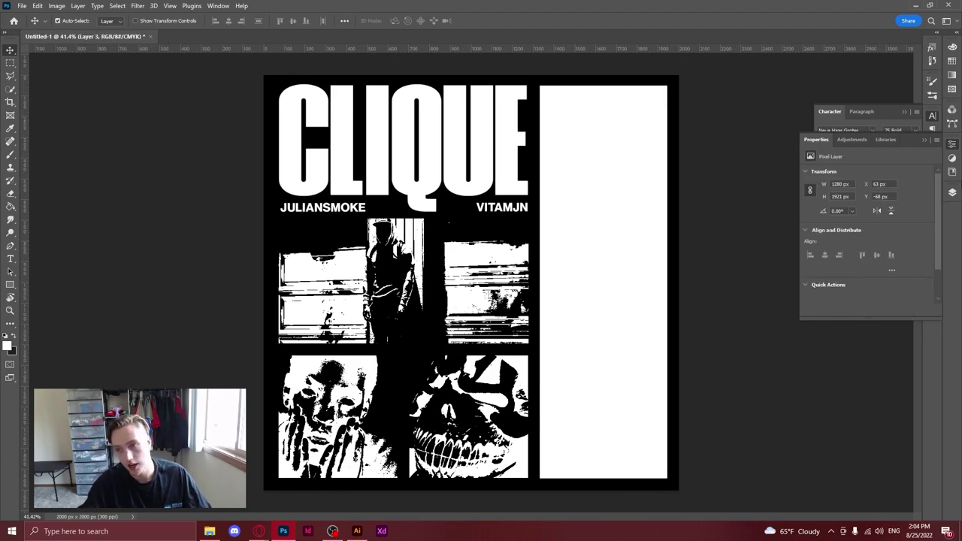
{"action": "left_click", "coordinate": [953, 193]}
- Delete the garage photo from the poster and browse the Unsplash results
{"action": "key", "text": "Delete"}
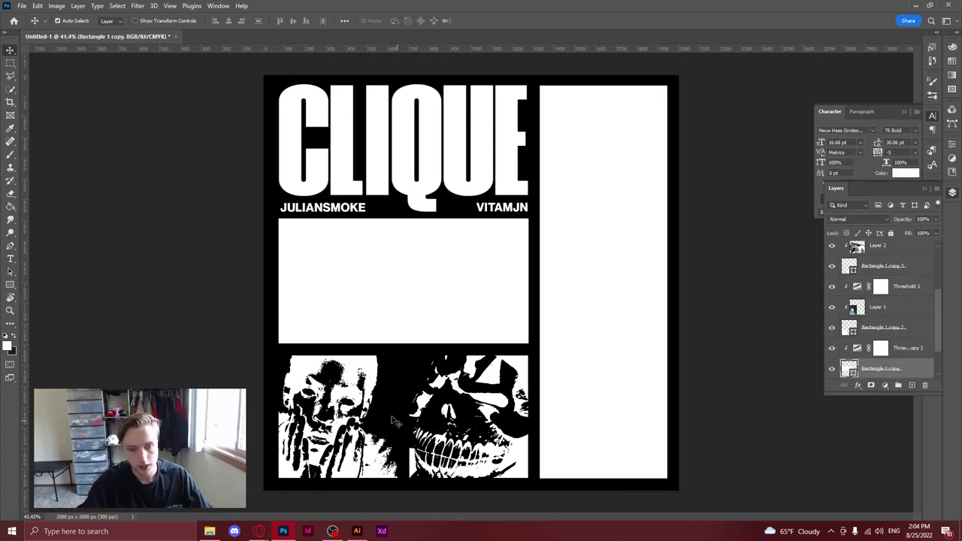
{"action": "key", "text": "alt+Tab"}
{"action": "scroll", "coordinate": [277, 240], "scroll_direction": "down", "scroll_amount": 15}
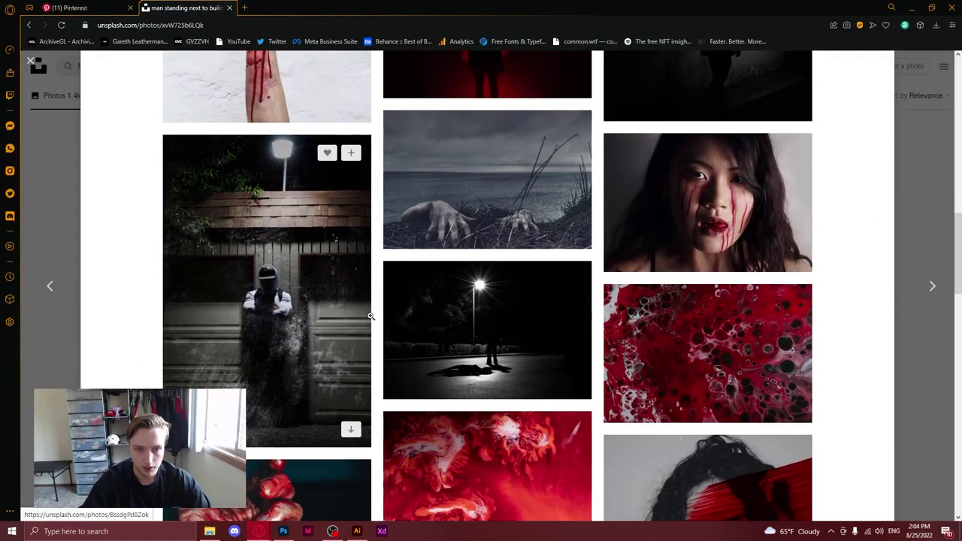
{"action": "scroll", "coordinate": [537, 323], "scroll_direction": "up", "scroll_amount": 2}
{"action": "scroll", "coordinate": [601, 376], "scroll_direction": "down", "scroll_amount": 5}
{"action": "scroll", "coordinate": [578, 423], "scroll_direction": "down", "scroll_amount": 7}
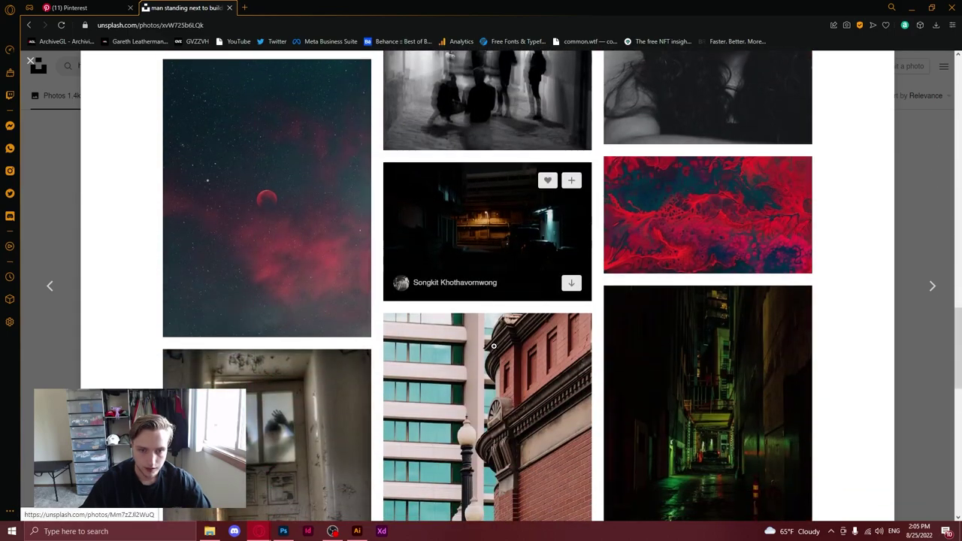
{"action": "scroll", "coordinate": [495, 342], "scroll_direction": "down", "scroll_amount": 3}
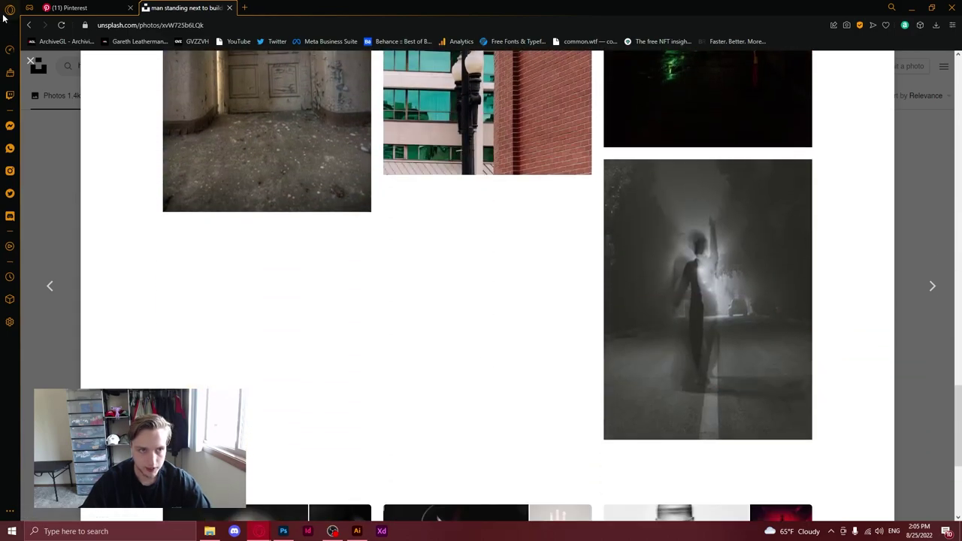
- Close the open photo, then open and copy the burned train carriage photo
{"action": "left_click", "coordinate": [28, 63]}
{"action": "scroll", "coordinate": [550, 329], "scroll_direction": "down", "scroll_amount": 5}
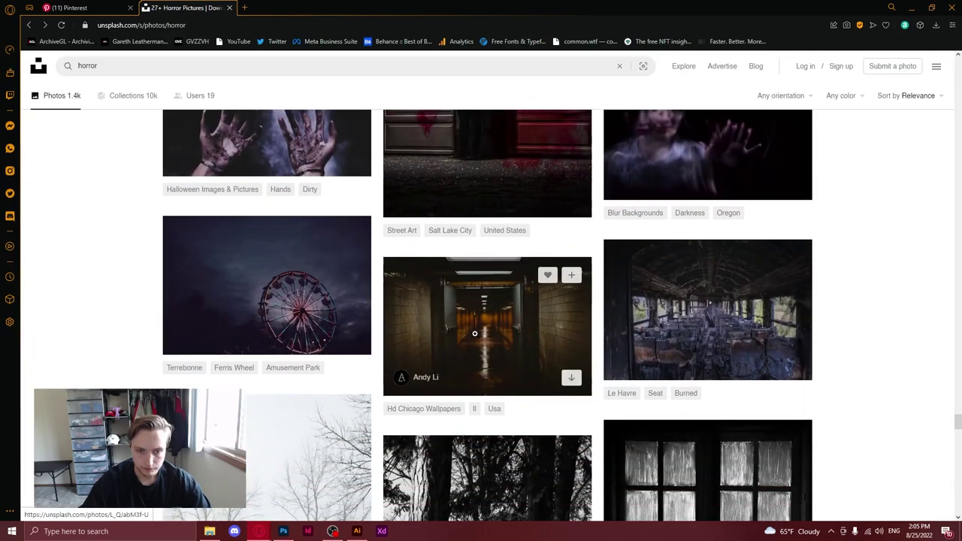
{"action": "scroll", "coordinate": [549, 329], "scroll_direction": "down", "scroll_amount": 2}
{"action": "scroll", "coordinate": [674, 258], "scroll_direction": "up", "scroll_amount": 1}
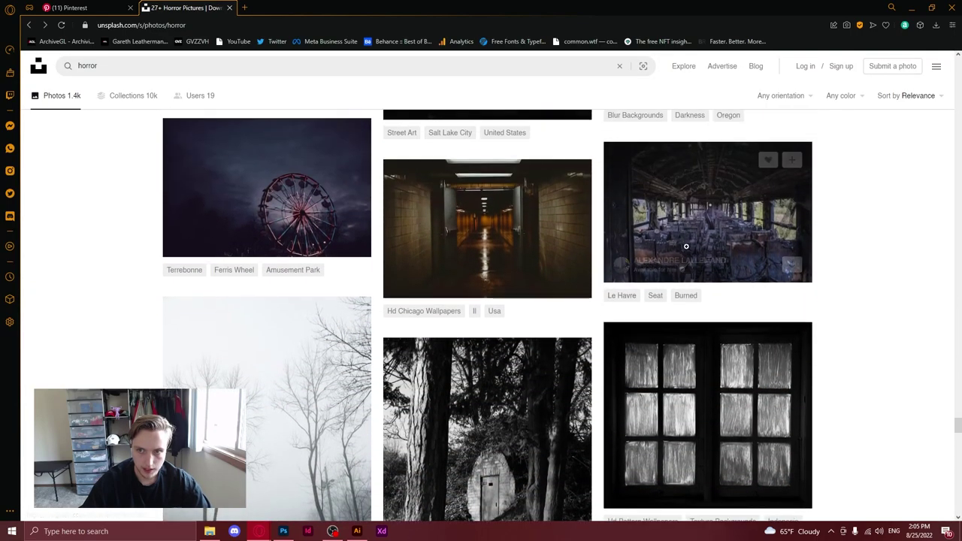
{"action": "scroll", "coordinate": [724, 237], "scroll_direction": "down", "scroll_amount": 3}
{"action": "scroll", "coordinate": [674, 257], "scroll_direction": "up", "scroll_amount": 3}
{"action": "left_click", "coordinate": [674, 258]}
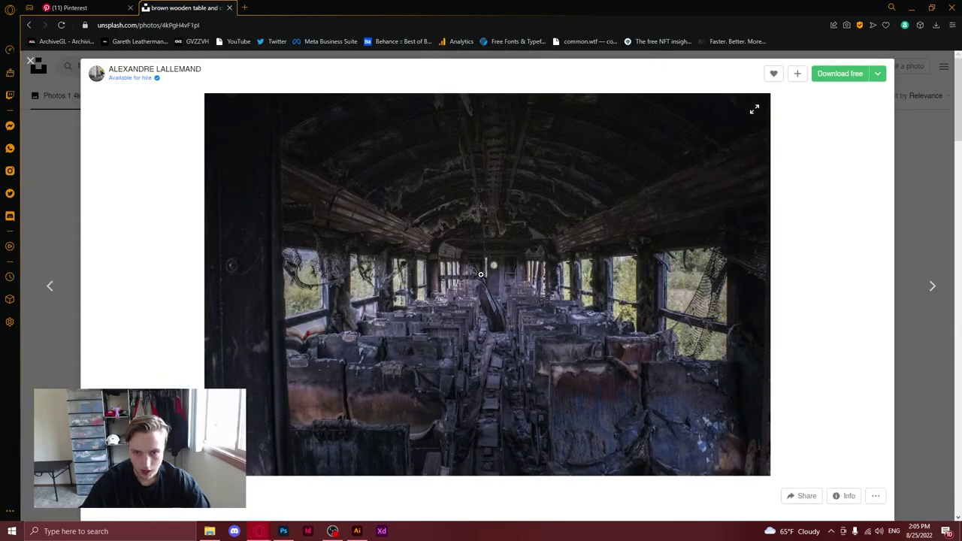
{"action": "right_click", "coordinate": [481, 274]}
{"action": "left_click", "coordinate": [517, 309]}
- Paste the train photo, enlarge it and align it with the middle panel's left edge
{"action": "key", "text": "alt+Tab"}
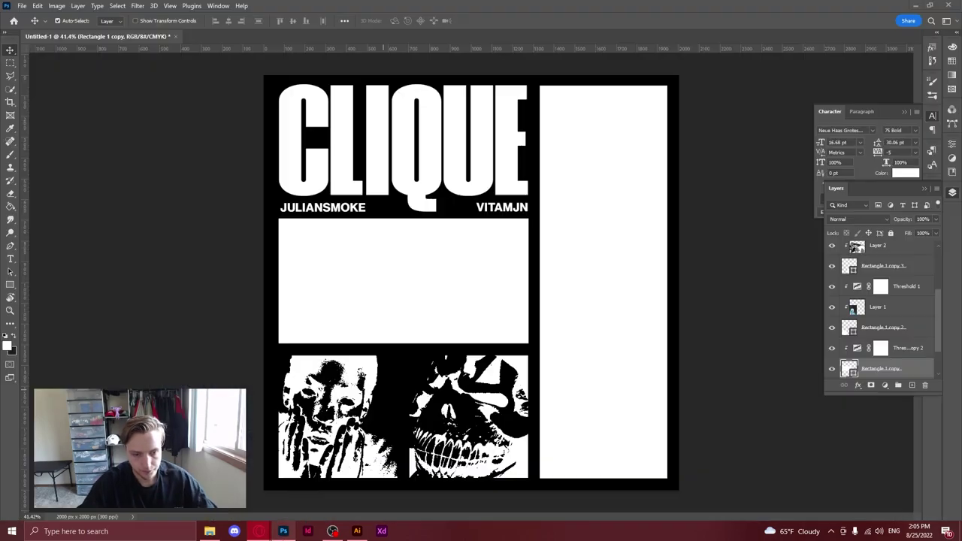
{"action": "key", "text": "ctrl+v"}
{"action": "key", "text": "ctrl+t"}
{"action": "left_click_drag", "start_coordinate": [592, 323], "coordinate": [526, 284]}
{"action": "left_click_drag", "start_coordinate": [300, 275], "coordinate": [290, 274]}
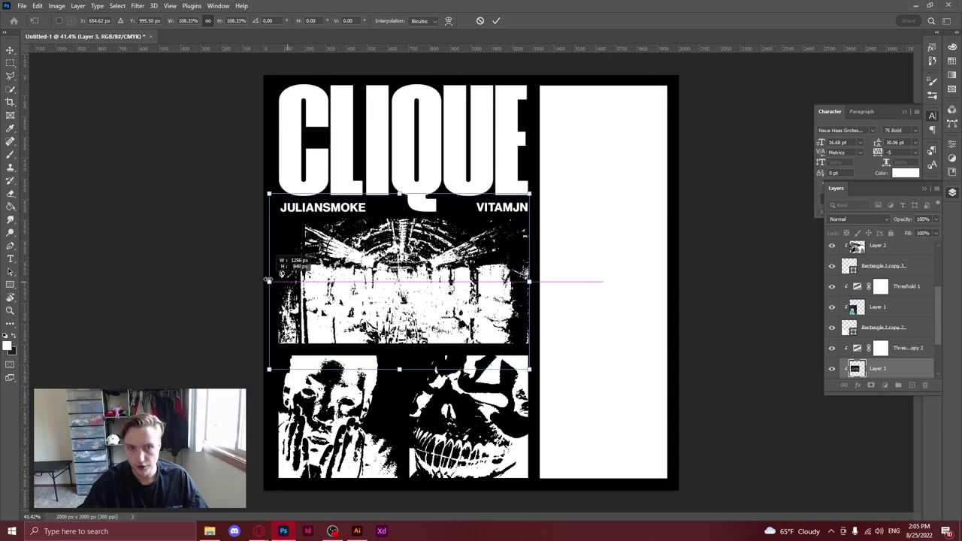
{"action": "key", "text": "Return"}
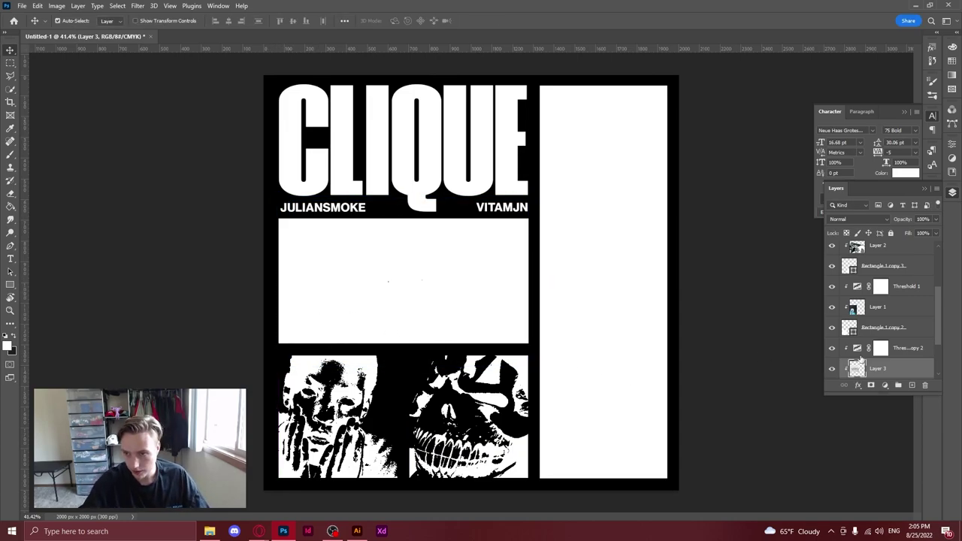
- Raise the middle panel's threshold level, then delete the train photo layer
{"action": "double_click", "coordinate": [856, 349]}
{"action": "left_click_drag", "start_coordinate": [821, 230], "coordinate": [904, 231]}
{"action": "left_click", "coordinate": [952, 194]}
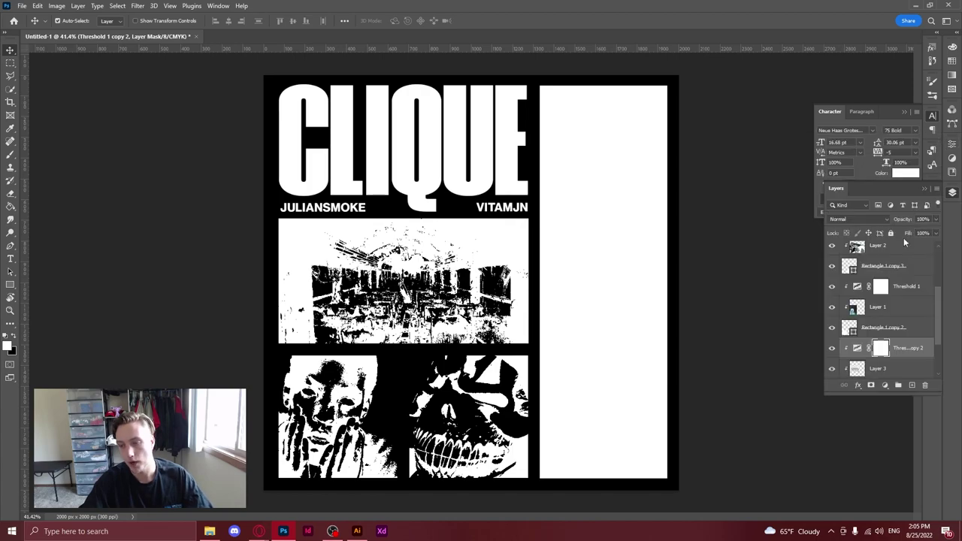
{"action": "left_click", "coordinate": [887, 370]}
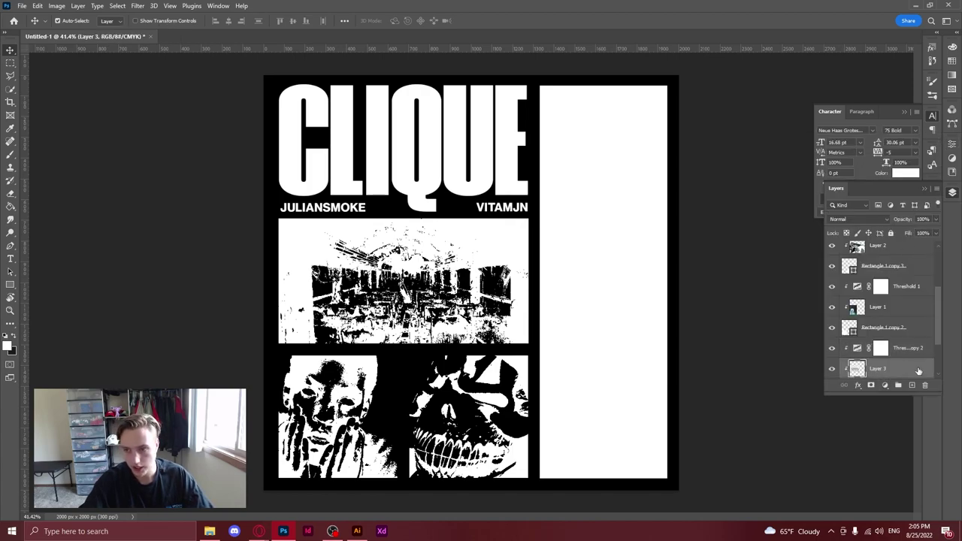
{"action": "key", "text": "Delete"}
{"action": "key", "text": "alt+Tab"}
- Open the abandoned curved-corridor photo on Unsplash and copy the image
{"action": "scroll", "coordinate": [415, 372], "scroll_direction": "down", "scroll_amount": 5}
{"action": "scroll", "coordinate": [440, 389], "scroll_direction": "down", "scroll_amount": 3}
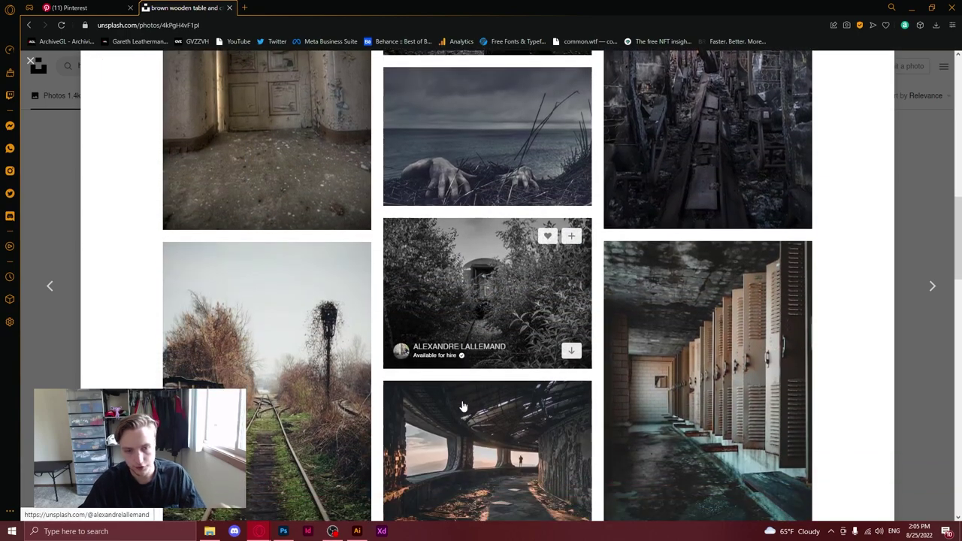
{"action": "scroll", "coordinate": [464, 407], "scroll_direction": "down", "scroll_amount": 2}
{"action": "left_click", "coordinate": [464, 406]}
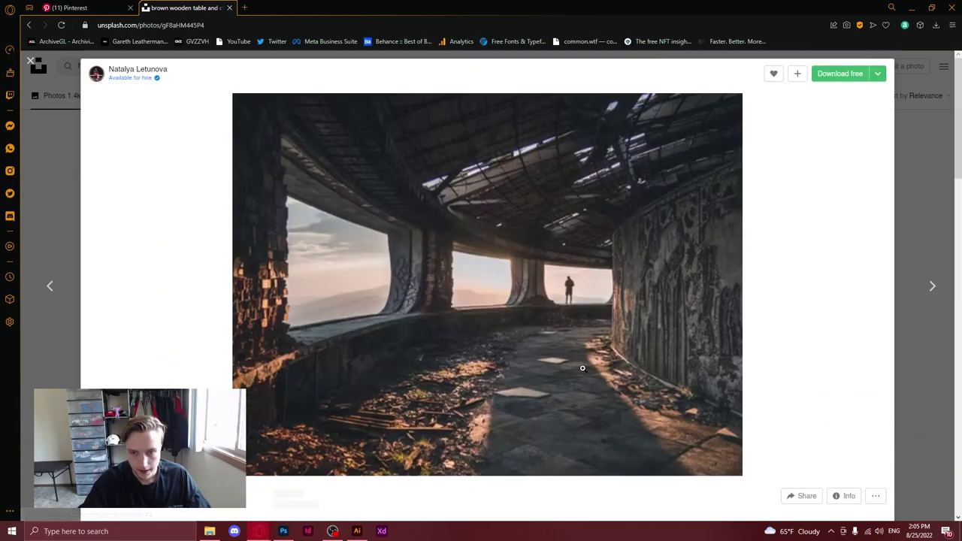
{"action": "right_click", "coordinate": [454, 281]}
{"action": "left_click", "coordinate": [492, 319]}
- Paste the corridor photo and move and stretch it across the middle panel
{"action": "key", "text": "alt+Tab"}
{"action": "key", "text": "ctrl+v"}
{"action": "key", "text": "ctrl+t"}
{"action": "left_click_drag", "start_coordinate": [504, 310], "coordinate": [416, 315]}
{"action": "left_click_drag", "start_coordinate": [499, 286], "coordinate": [528, 287]}
{"action": "key", "text": "Return"}
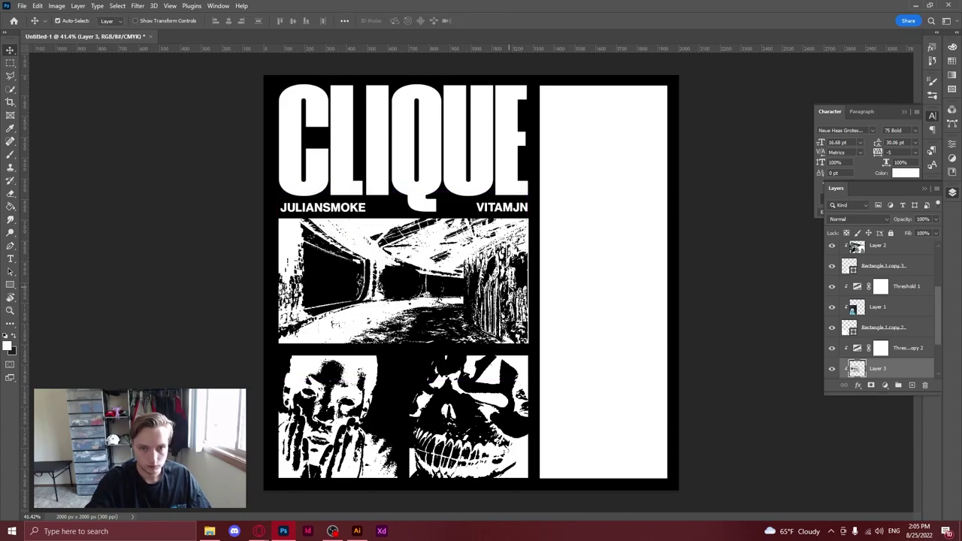
- Slightly widen the corridor photo and fit the whole poster in view
{"action": "key", "text": "ctrl+t"}
{"action": "left_click_drag", "start_coordinate": [529, 286], "coordinate": [538, 286]}
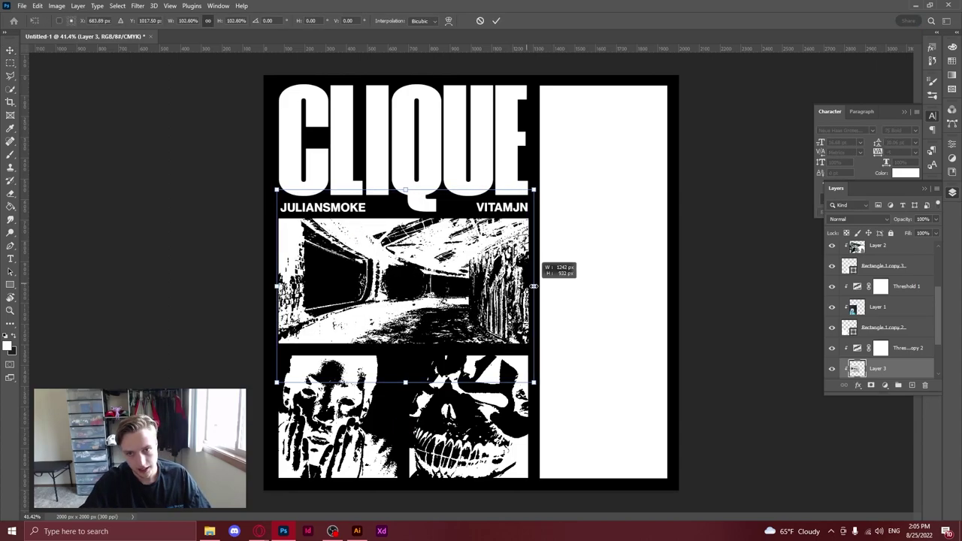
{"action": "key", "text": "Escape"}
{"action": "key", "text": "ctrl+0"}
{"action": "key", "text": "ctrl+minus"}
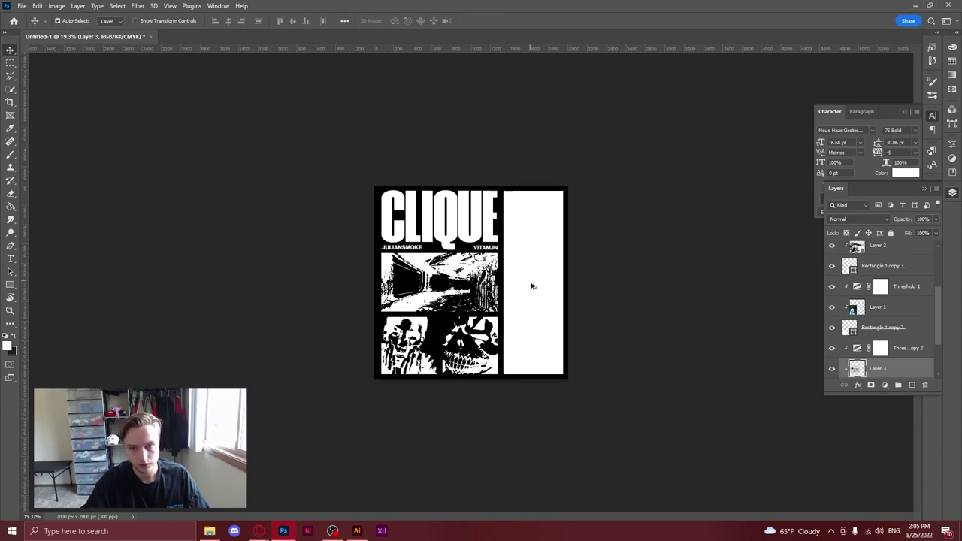
{"action": "key", "text": "ctrl+0"}
{"action": "scroll", "coordinate": [486, 364], "scroll_direction": "up", "scroll_amount": 2}
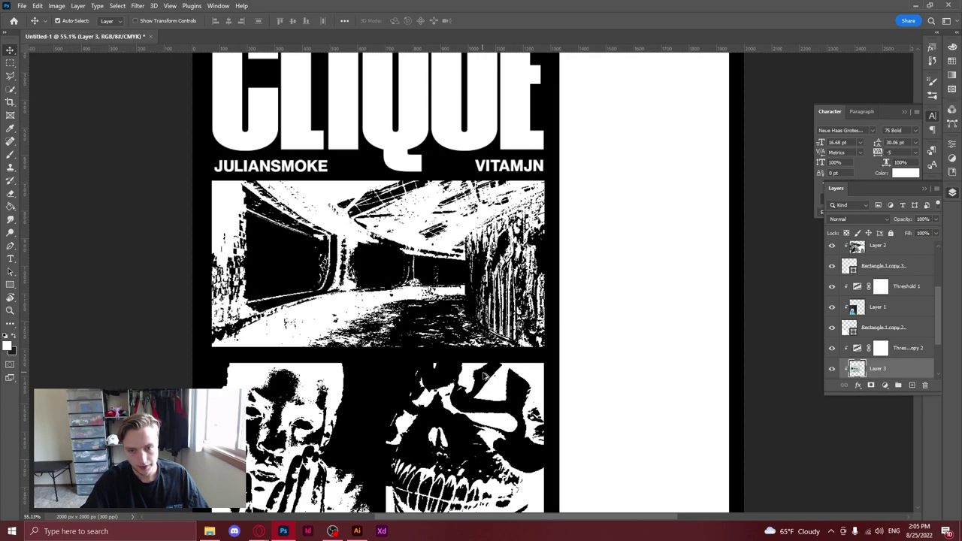
- Preview the poster in Save for Web, then cancel without saving
{"action": "key", "text": "ctrl+alt+shift+s"}
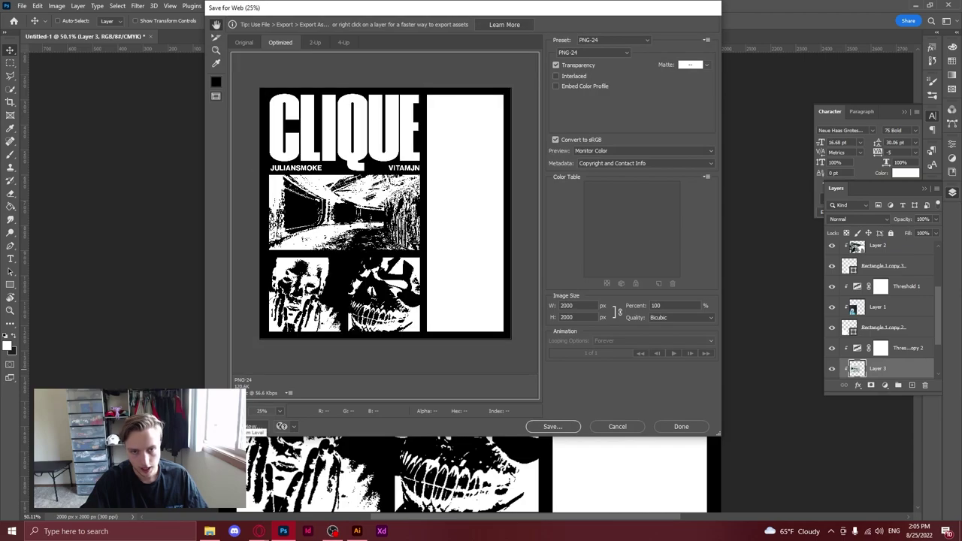
{"action": "left_click", "coordinate": [602, 427]}
{"action": "scroll", "coordinate": [489, 353], "scroll_direction": "down", "scroll_amount": 3}
{"action": "scroll", "coordinate": [488, 353], "scroll_direction": "up", "scroll_amount": 2}
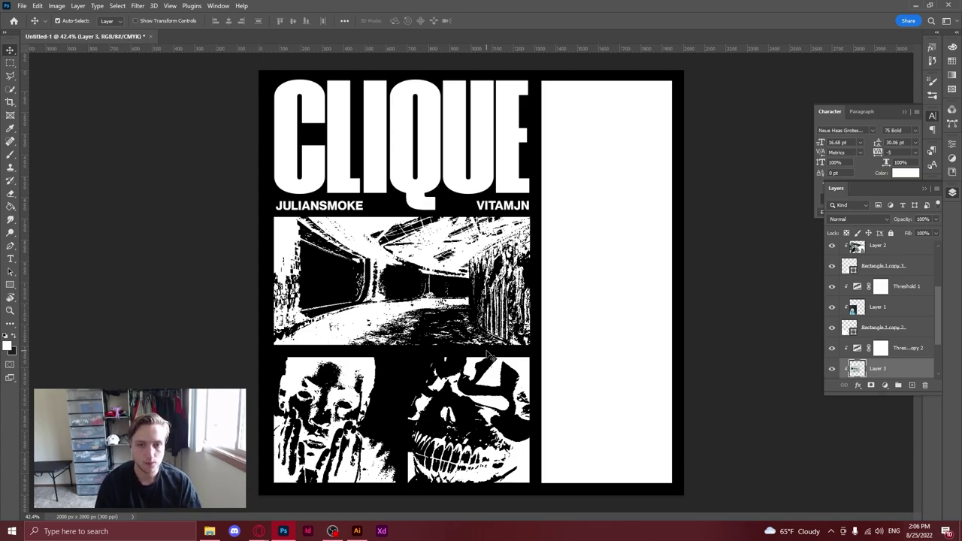
- Rotate the Layer 2 skull photo to -15.4°, keeping its original facing direction
{"action": "scroll", "coordinate": [501, 291], "scroll_direction": "down", "scroll_amount": 2}
{"action": "scroll", "coordinate": [501, 291], "scroll_direction": "up", "scroll_amount": 4}
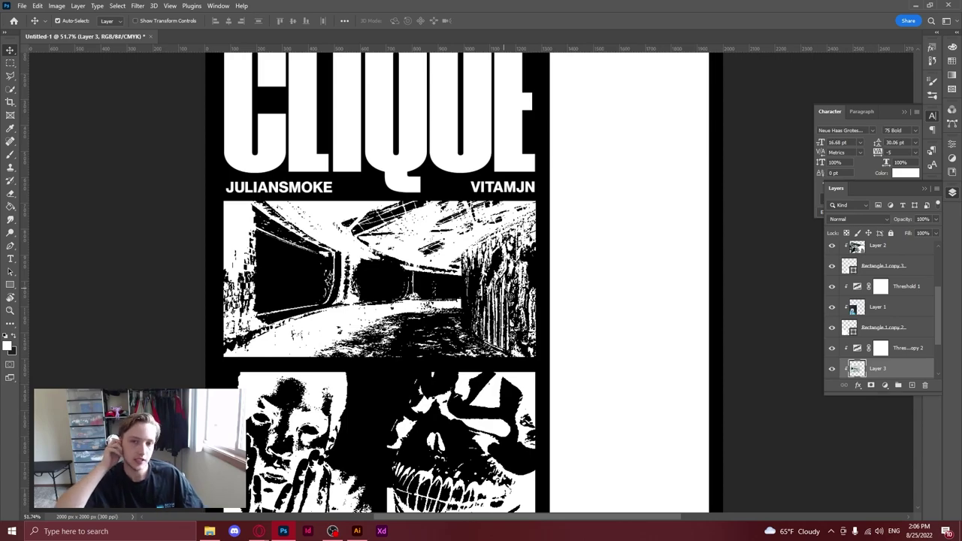
{"action": "scroll", "coordinate": [481, 342], "scroll_direction": "down", "scroll_amount": 3}
{"action": "scroll", "coordinate": [481, 342], "scroll_direction": "up", "scroll_amount": 2}
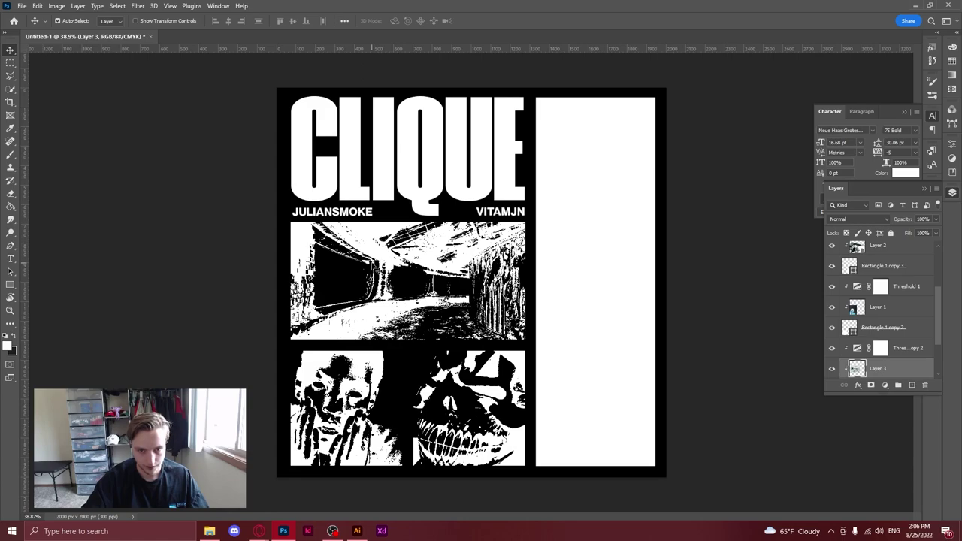
{"action": "left_click", "coordinate": [502, 418]}
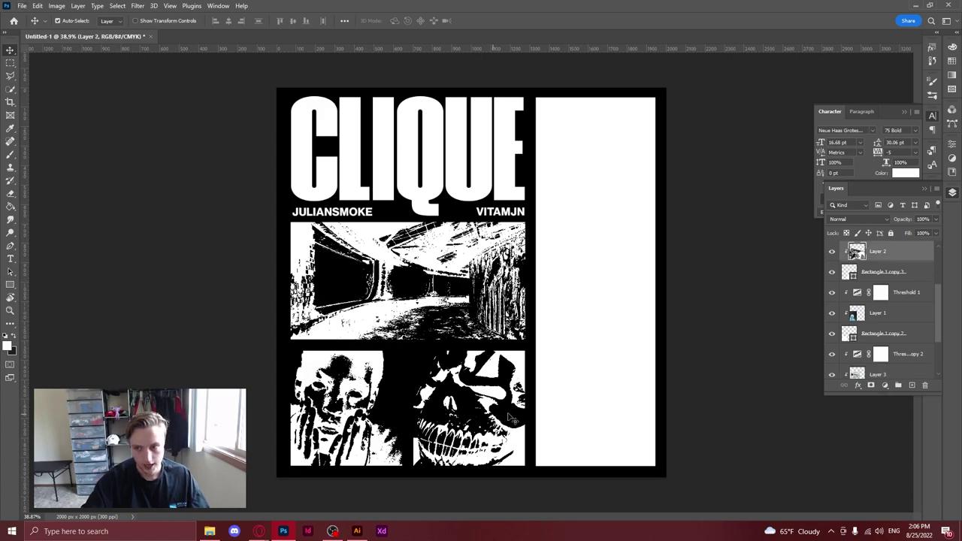
{"action": "key", "text": "ctrl+t"}
{"action": "right_click", "coordinate": [458, 183]}
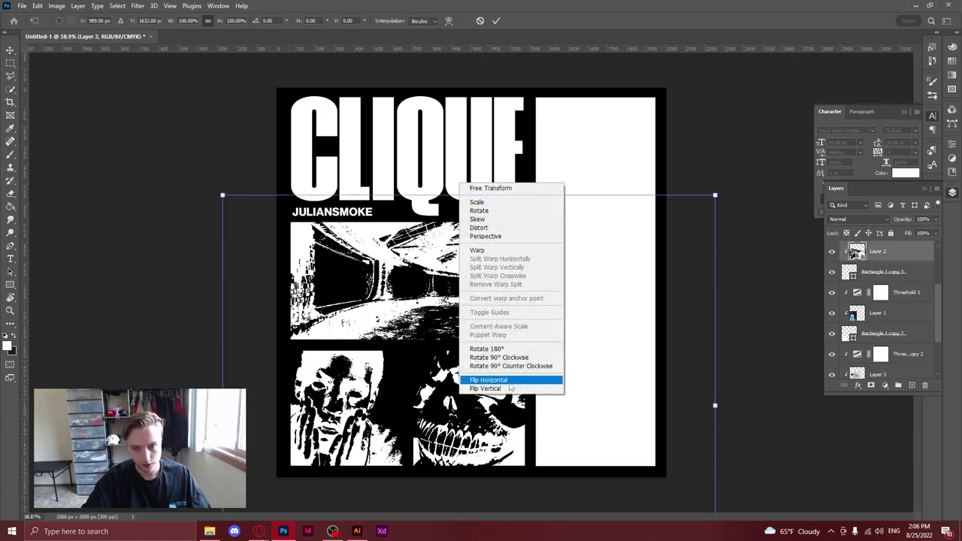
{"action": "left_click", "coordinate": [493, 383]}
{"action": "left_click_drag", "start_coordinate": [519, 412], "coordinate": [528, 409]}
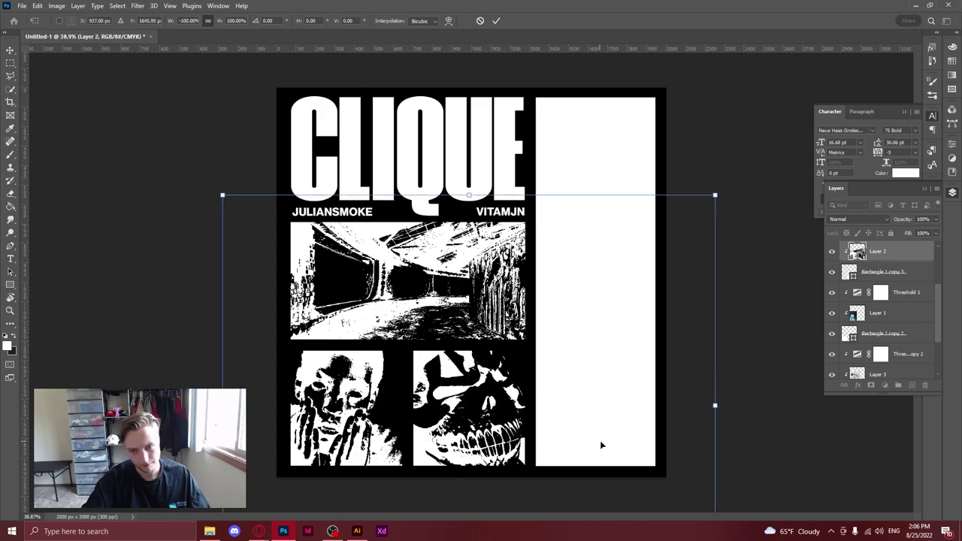
{"action": "key", "text": "ctrl+z"}
{"action": "left_click_drag", "start_coordinate": [733, 409], "coordinate": [741, 335]}
{"action": "key", "text": "Return"}
{"action": "scroll", "coordinate": [472, 418], "scroll_direction": "down", "scroll_amount": 2}
{"action": "scroll", "coordinate": [472, 418], "scroll_direction": "up", "scroll_amount": 4}
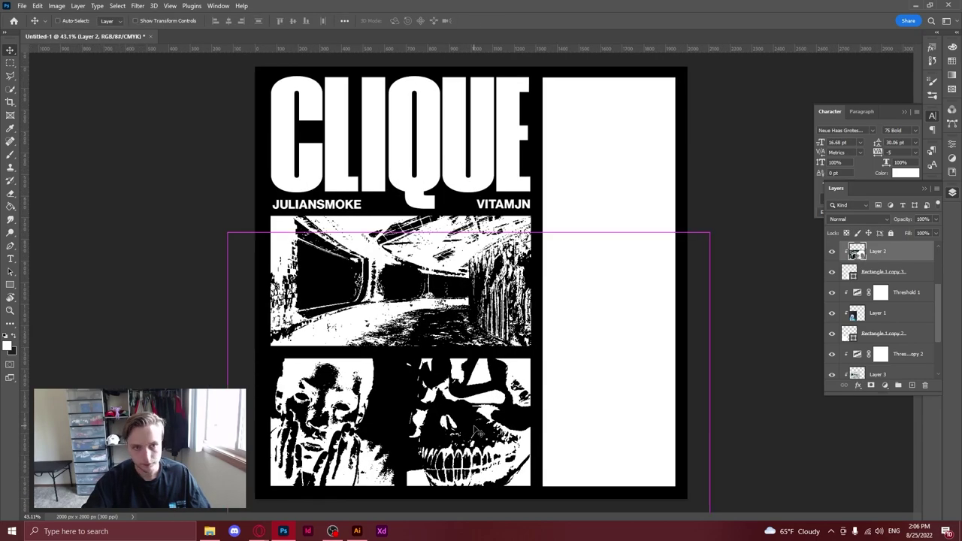
- Save the poster to Creative Cloud as juliansmokecover001.psdc
{"action": "key", "text": "ctrl+s"}
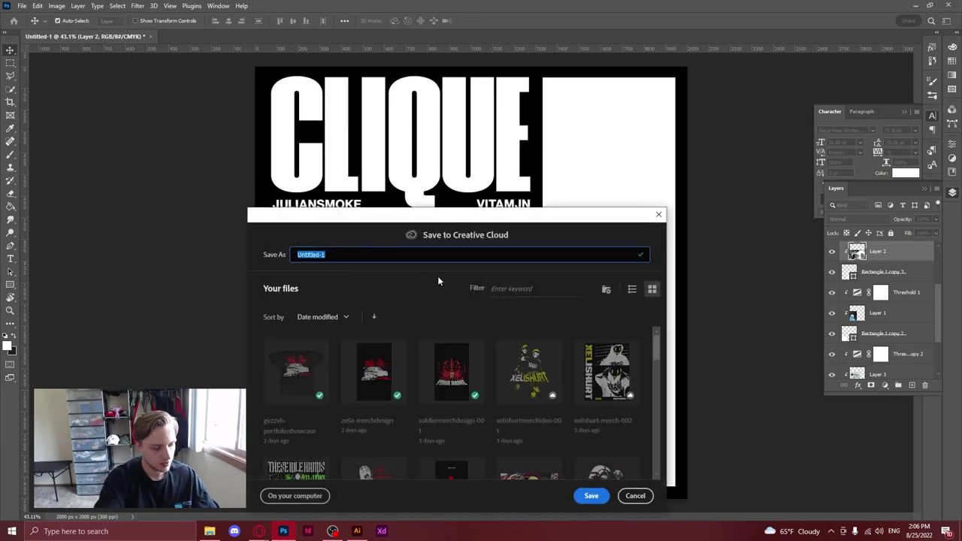
{"action": "type", "text": "juliansmo"}
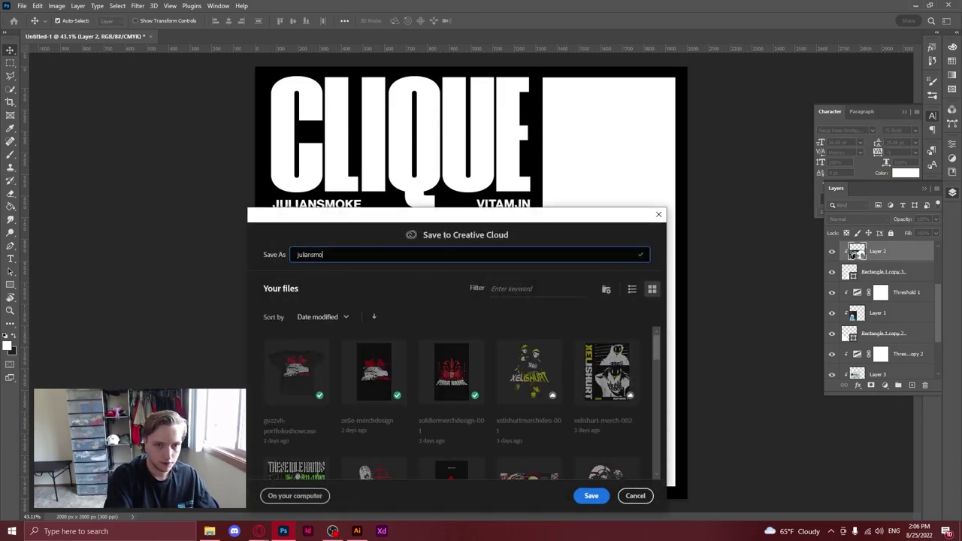
{"action": "type", "text": "kecover0"}
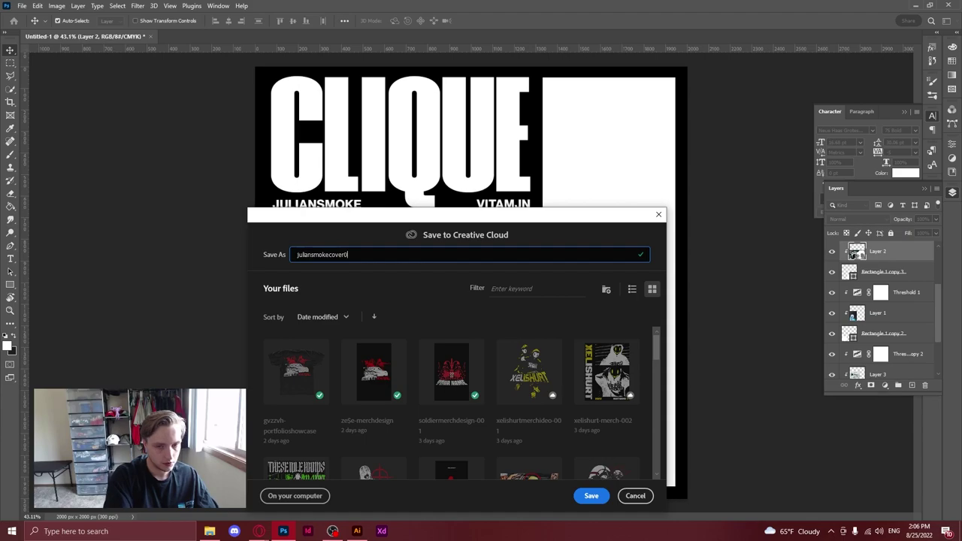
{"action": "type", "text": "01"}
{"action": "key", "text": "Return"}
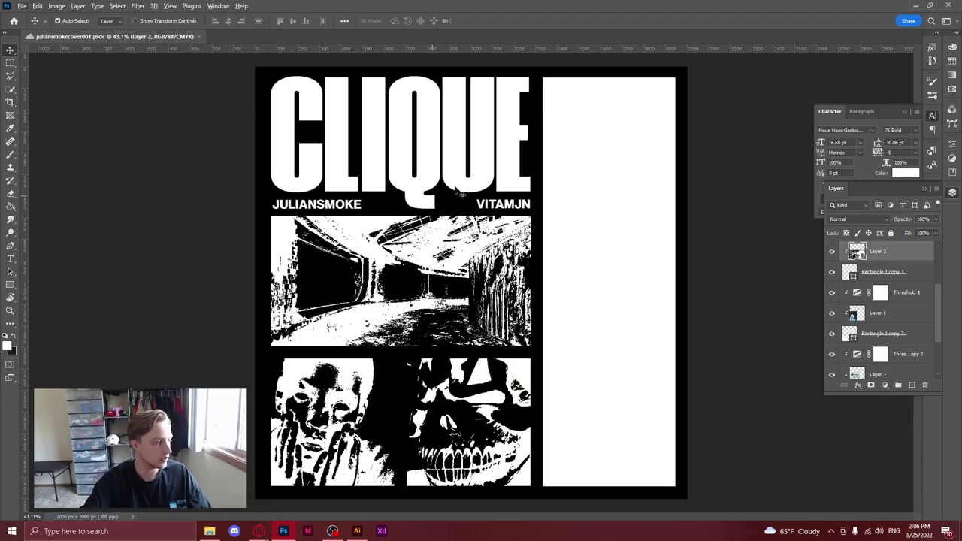
{"action": "scroll", "coordinate": [600, 309], "scroll_direction": "down", "scroll_amount": 2}
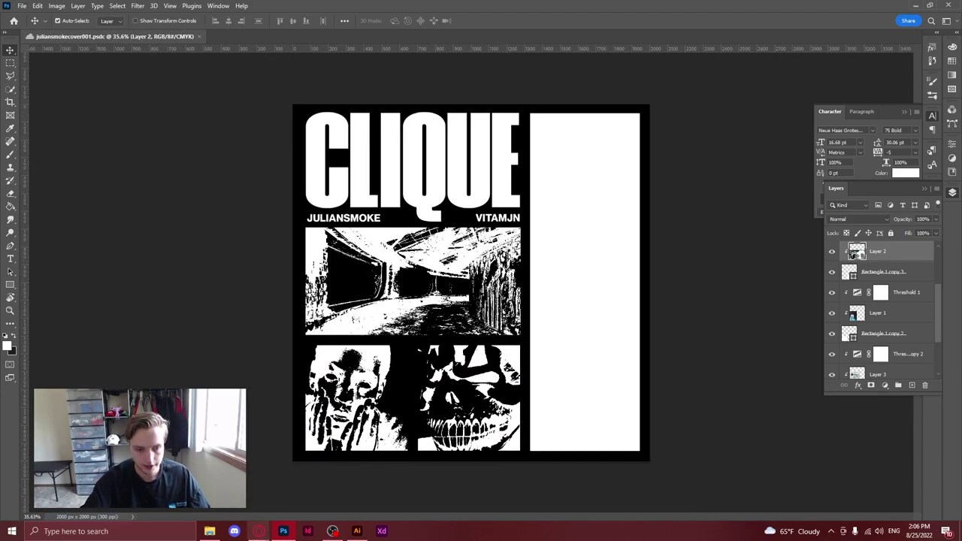
- Close the Unsplash corridor photo to return to the horror search results
{"action": "left_click", "coordinate": [258, 531]}
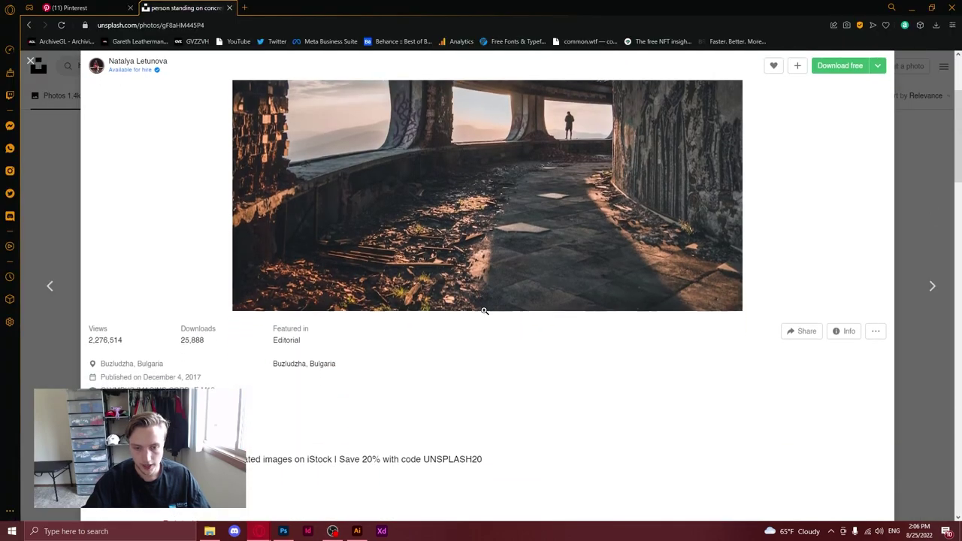
{"action": "scroll", "coordinate": [484, 310], "scroll_direction": "down", "scroll_amount": 5}
{"action": "left_click", "coordinate": [31, 60]}
- Scroll through the horror results and open the grayscale hooded-figure photo
{"action": "scroll", "coordinate": [351, 309], "scroll_direction": "down", "scroll_amount": 3}
{"action": "scroll", "coordinate": [352, 309], "scroll_direction": "down", "scroll_amount": 10}
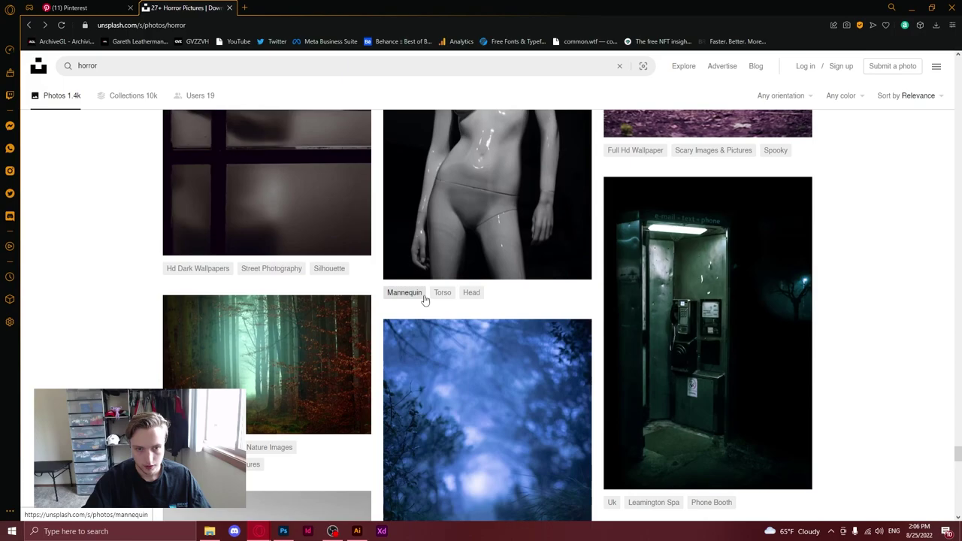
{"action": "scroll", "coordinate": [433, 292], "scroll_direction": "down", "scroll_amount": 3}
{"action": "scroll", "coordinate": [502, 301], "scroll_direction": "up", "scroll_amount": 1}
{"action": "scroll", "coordinate": [505, 308], "scroll_direction": "down", "scroll_amount": 7}
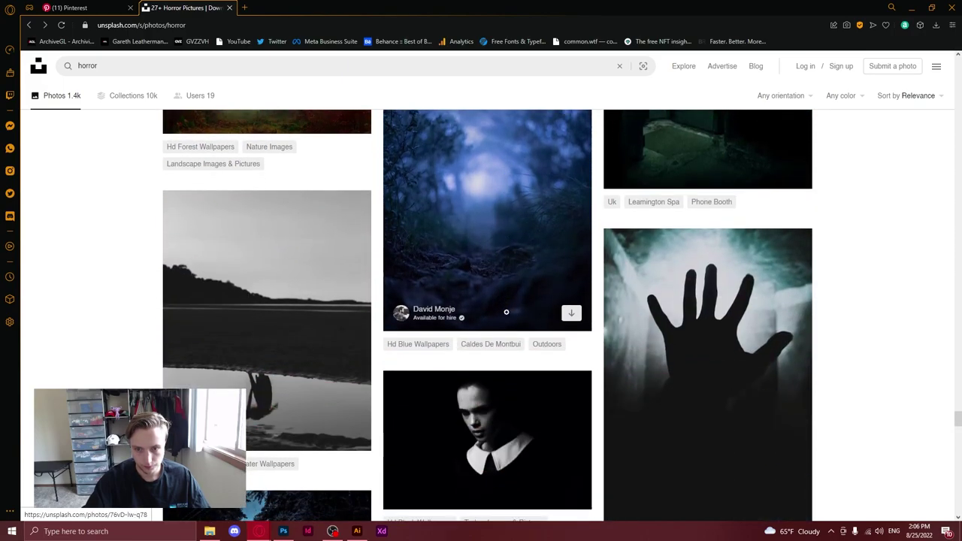
{"action": "scroll", "coordinate": [508, 315], "scroll_direction": "down", "scroll_amount": 10}
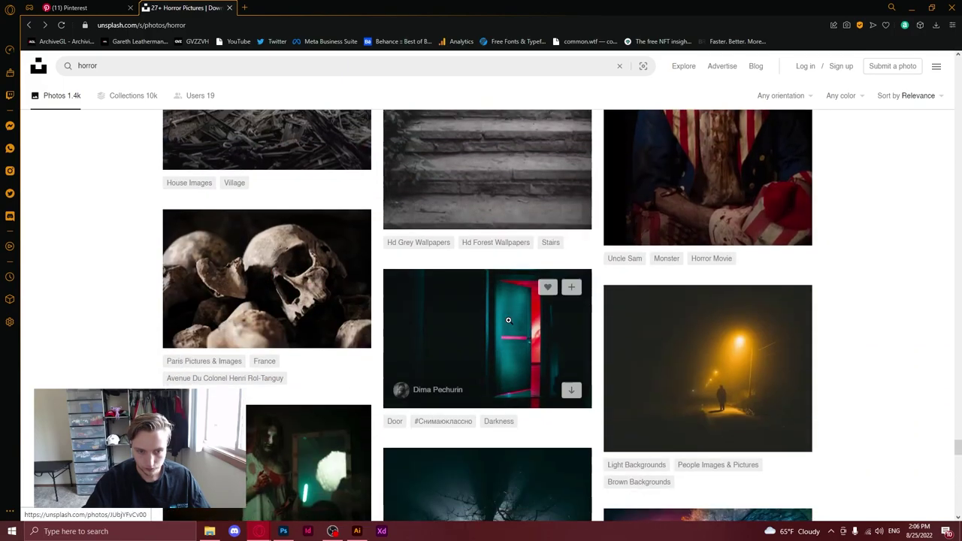
{"action": "scroll", "coordinate": [508, 323], "scroll_direction": "down", "scroll_amount": 7}
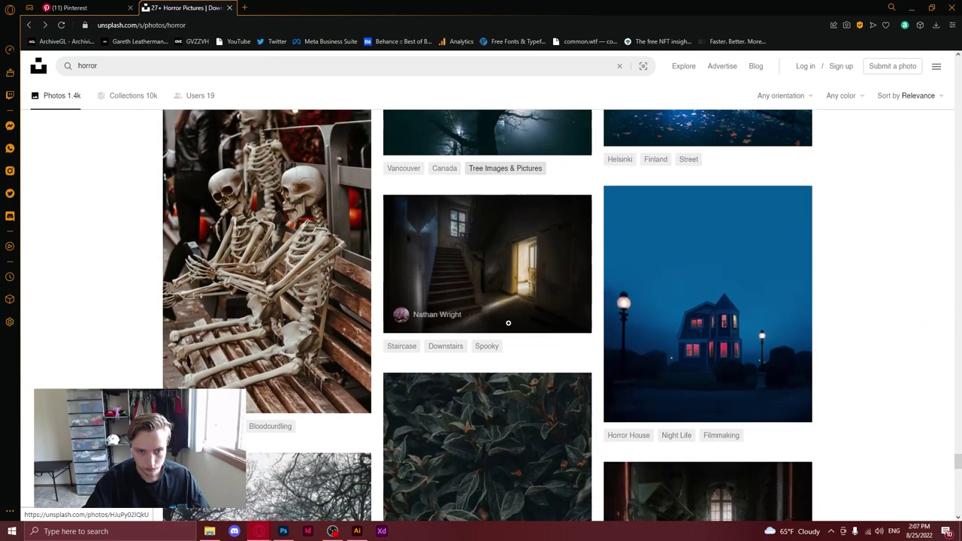
{"action": "scroll", "coordinate": [508, 324], "scroll_direction": "up", "scroll_amount": 1}
{"action": "scroll", "coordinate": [511, 327], "scroll_direction": "down", "scroll_amount": 7}
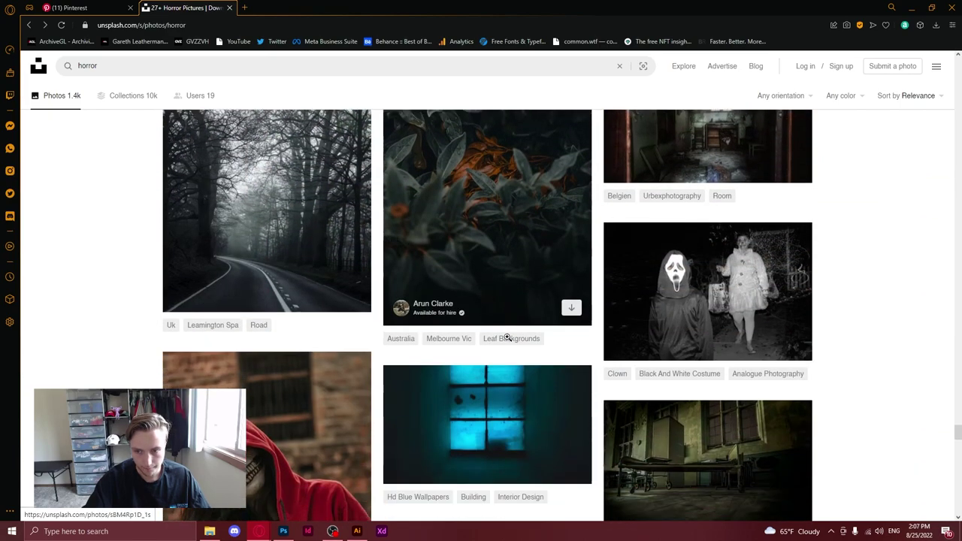
{"action": "scroll", "coordinate": [517, 331], "scroll_direction": "down", "scroll_amount": 10}
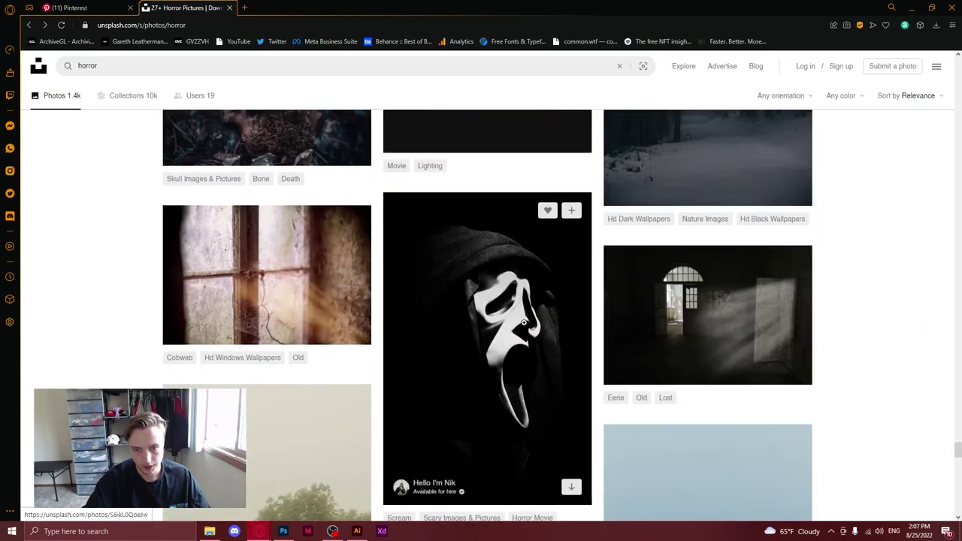
{"action": "scroll", "coordinate": [524, 323], "scroll_direction": "down", "scroll_amount": 6}
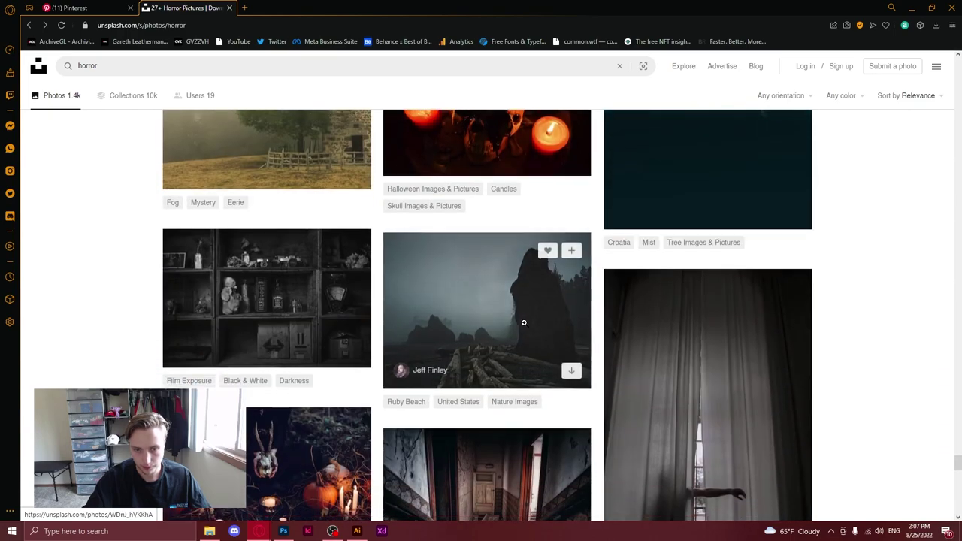
{"action": "scroll", "coordinate": [521, 325], "scroll_direction": "down", "scroll_amount": 6}
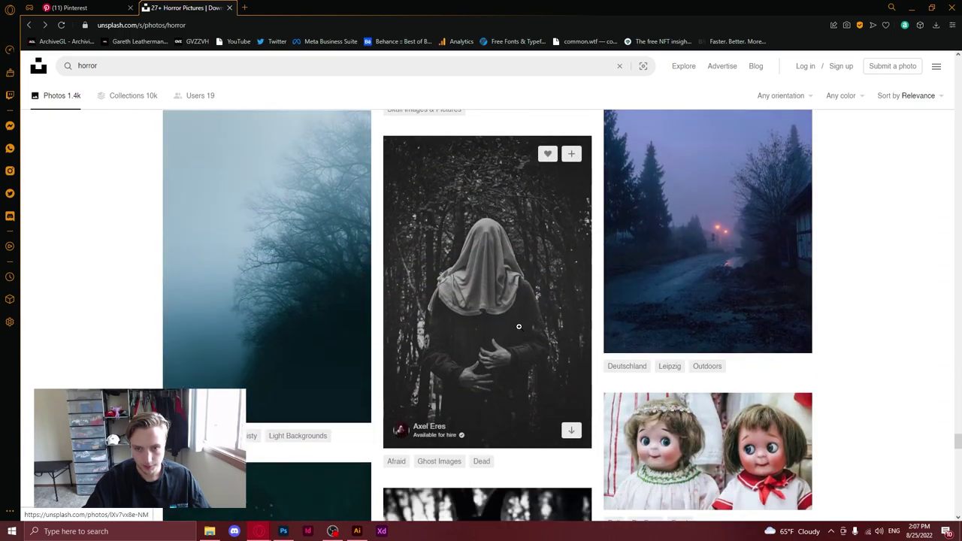
{"action": "left_click", "coordinate": [378, 288]}
- Copy the hooded-figure image and paste it into the poster above Rectangle 1
{"action": "right_click", "coordinate": [496, 234]}
{"action": "left_click", "coordinate": [522, 261]}
{"action": "key", "text": "alt+Tab"}
{"action": "left_click", "coordinate": [560, 349]}
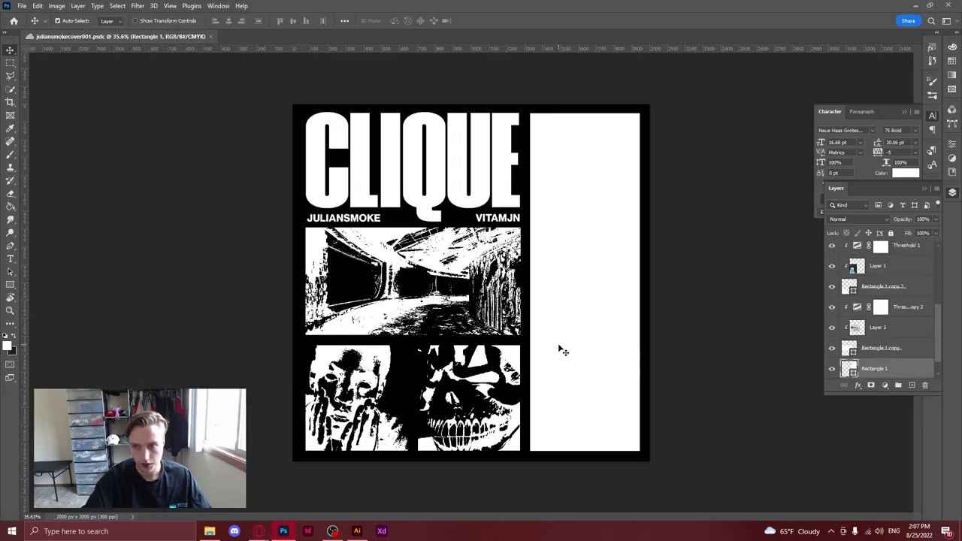
{"action": "key", "text": "ctrl+v"}
- Scale the pasted photo to about 193% and stretch it over the tall right panel
{"action": "key", "text": "ctrl+t"}
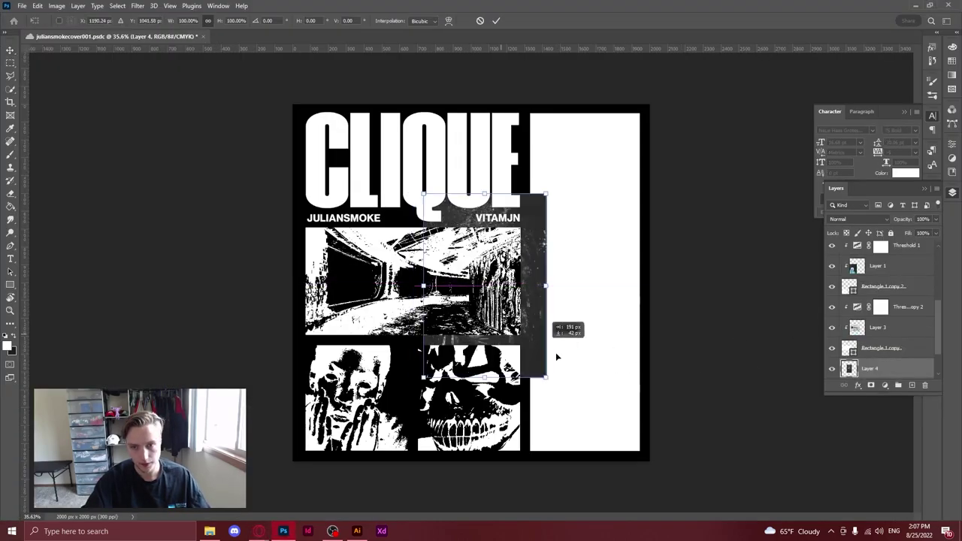
{"action": "left_click_drag", "start_coordinate": [622, 278], "coordinate": [756, 114]}
{"action": "left_click_drag", "start_coordinate": [636, 197], "coordinate": [608, 232]}
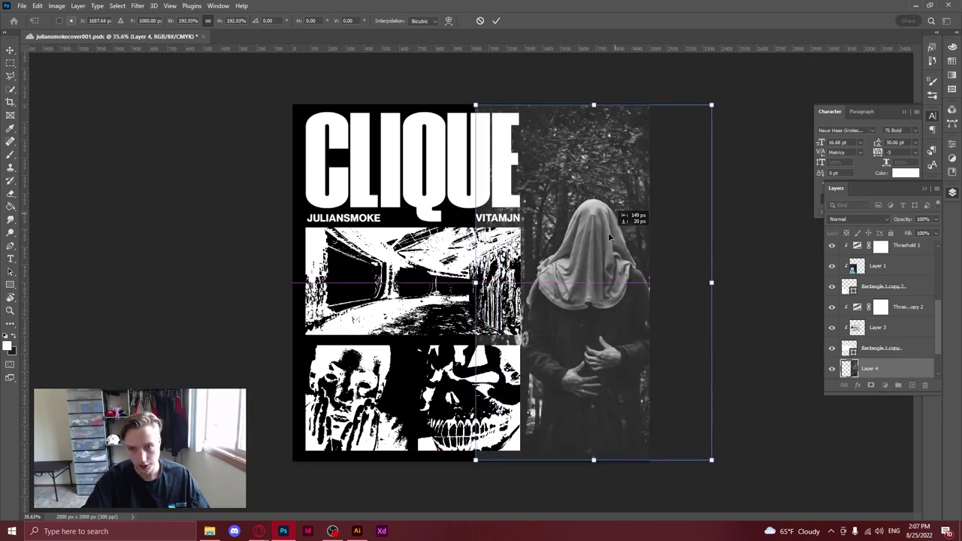
{"action": "left_click_drag", "start_coordinate": [594, 101], "coordinate": [620, 15]}
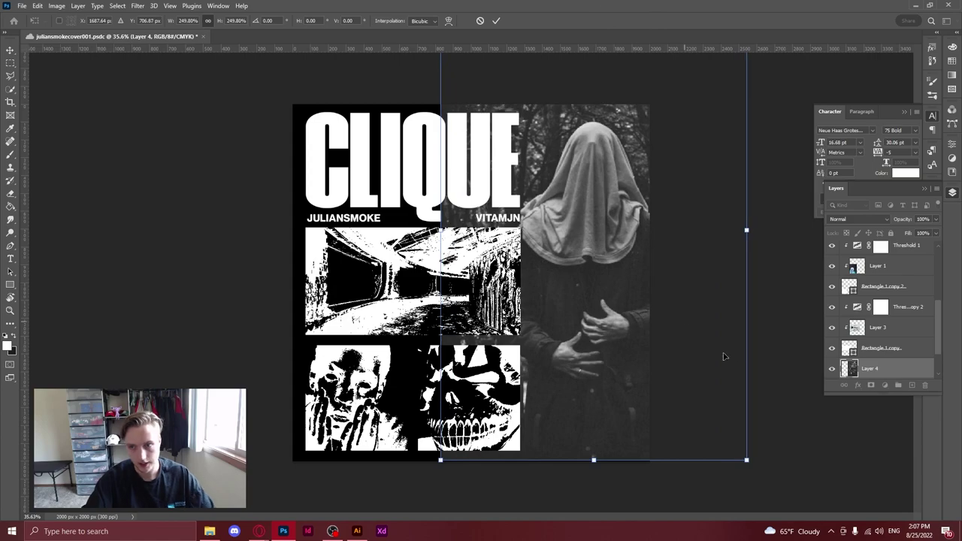
{"action": "key", "text": "Return"}
- Clip Layer 4 to the right rectangle and nudge the figure into position
{"action": "scroll", "coordinate": [879, 333], "scroll_direction": "down", "scroll_amount": 1}
{"action": "left_click", "coordinate": [866, 334], "text": "alt"}
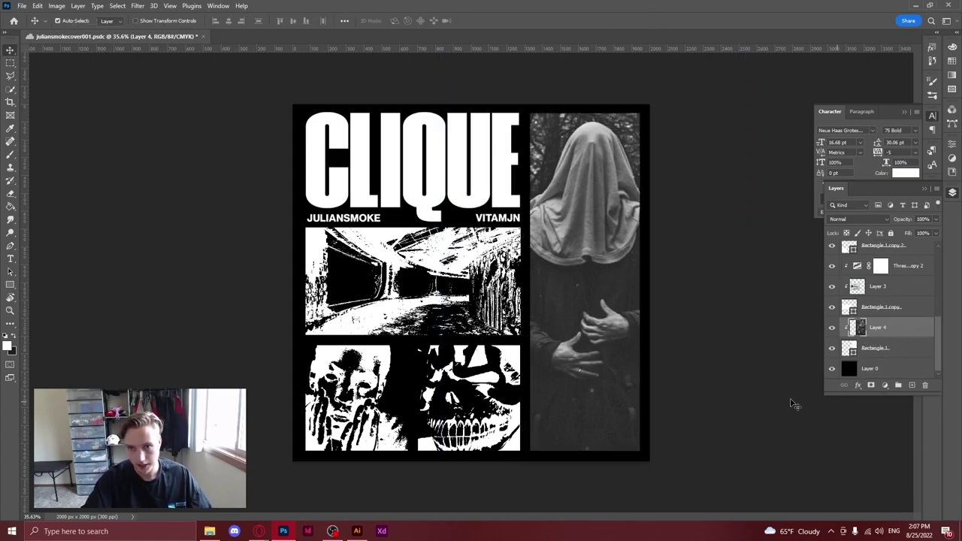
{"action": "scroll", "coordinate": [564, 227], "scroll_direction": "down", "scroll_amount": 2}
{"action": "scroll", "coordinate": [594, 246], "scroll_direction": "up", "scroll_amount": 1}
{"action": "key", "text": "ctrl+t"}
{"action": "left_click_drag", "start_coordinate": [600, 275], "coordinate": [592, 273]}
{"action": "key", "text": "Return"}
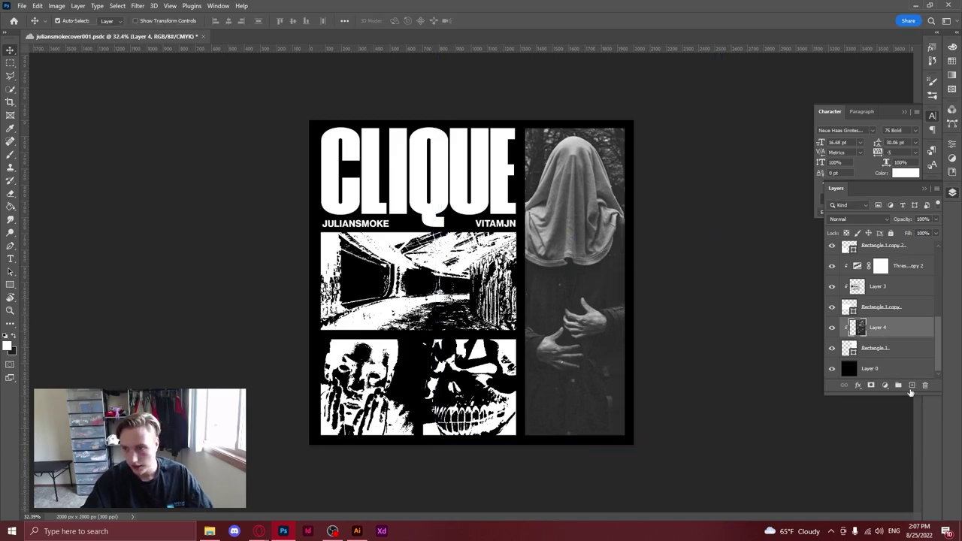
- Duplicate the Threshold adjustment above Layer 4 and clip it to the hooded photo
{"action": "left_click_drag", "start_coordinate": [903, 275], "coordinate": [895, 337]}
{"action": "left_click", "coordinate": [902, 354]}
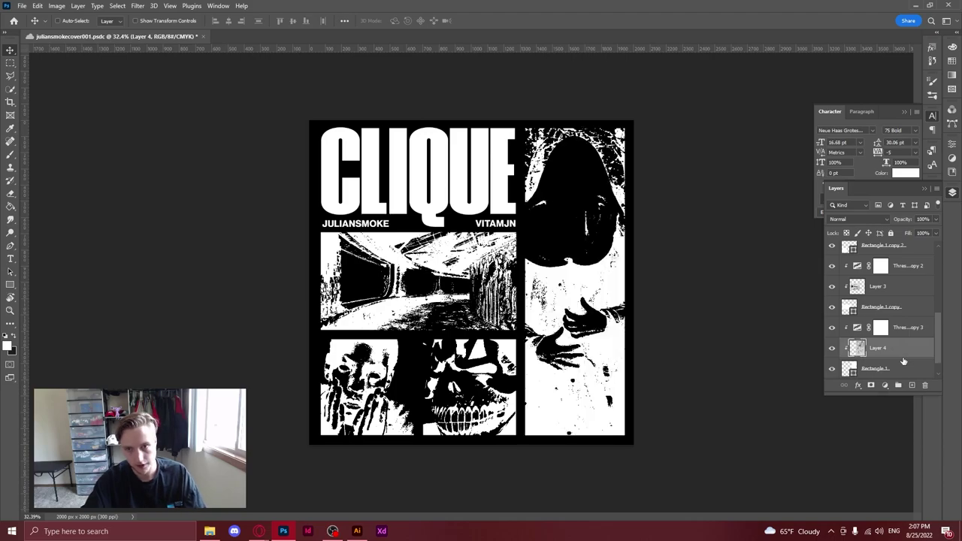
{"action": "key", "text": "ctrl+i"}
- Set the hooded photo's Threshold Level to 82 and reselect Layer 4
{"action": "double_click", "coordinate": [858, 328]}
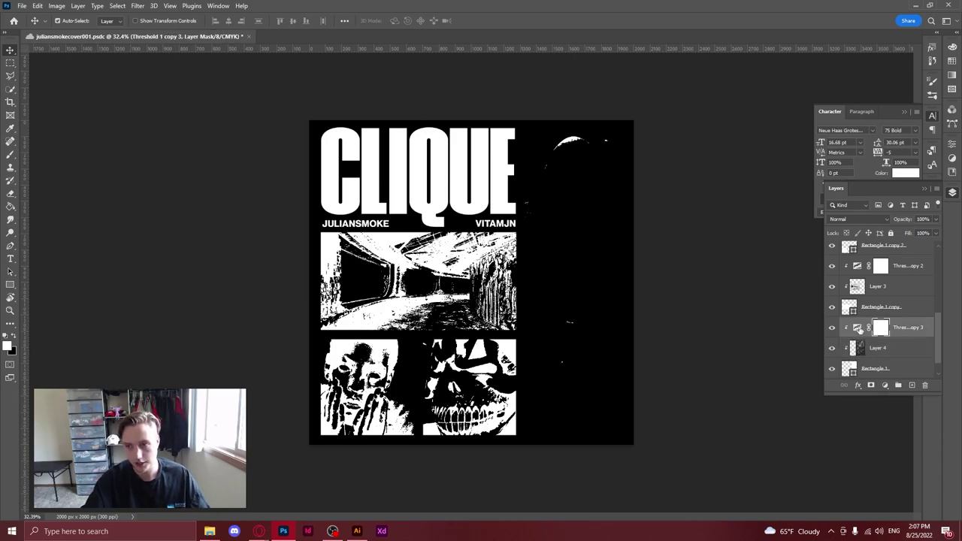
{"action": "left_click_drag", "start_coordinate": [905, 227], "coordinate": [845, 230]}
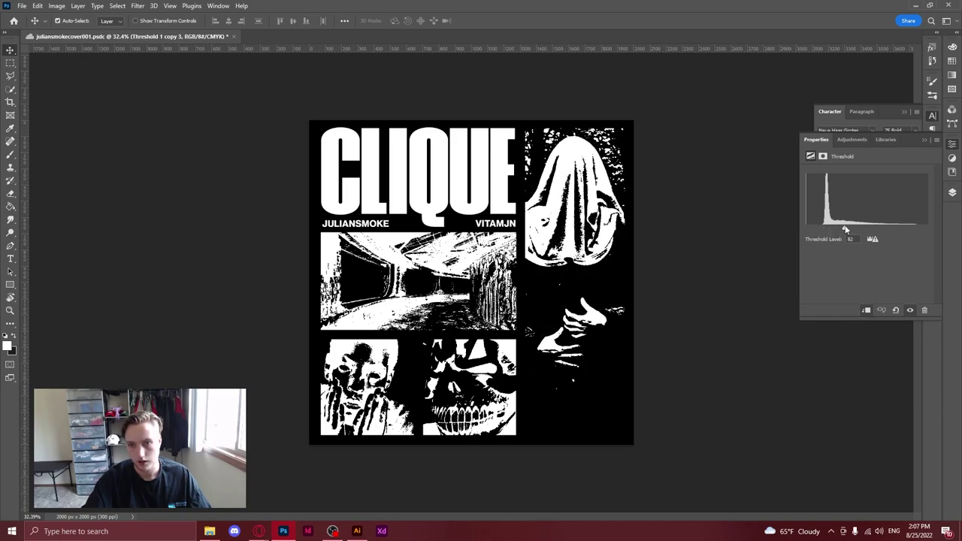
{"action": "left_click", "coordinate": [924, 141]}
{"action": "scroll", "coordinate": [563, 266], "scroll_direction": "down", "scroll_amount": 3}
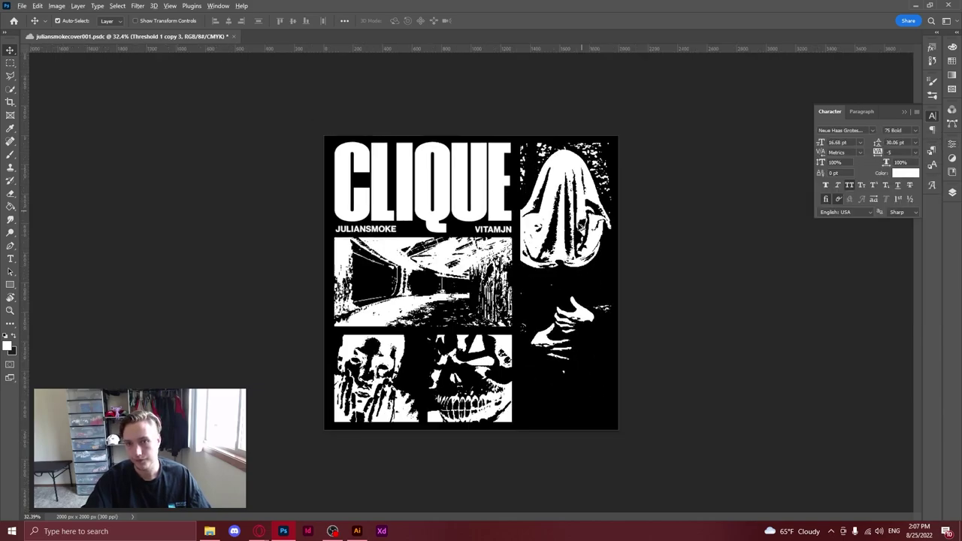
{"action": "scroll", "coordinate": [563, 266], "scroll_direction": "up", "scroll_amount": 2}
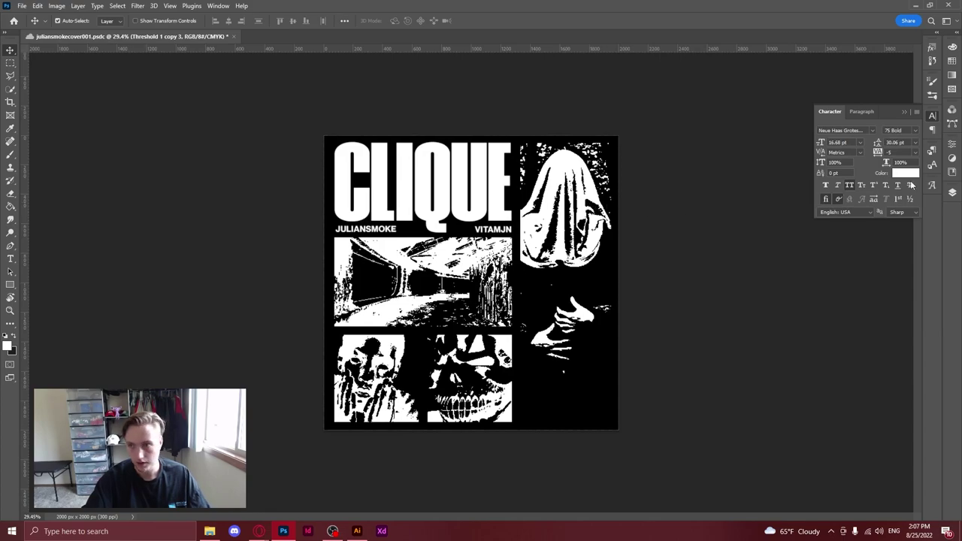
{"action": "left_click", "coordinate": [953, 194]}
{"action": "left_click", "coordinate": [879, 348]}
- Scale the hooded-figure photo to about 108% and fit the poster on screen
{"action": "key", "text": "ctrl+t"}
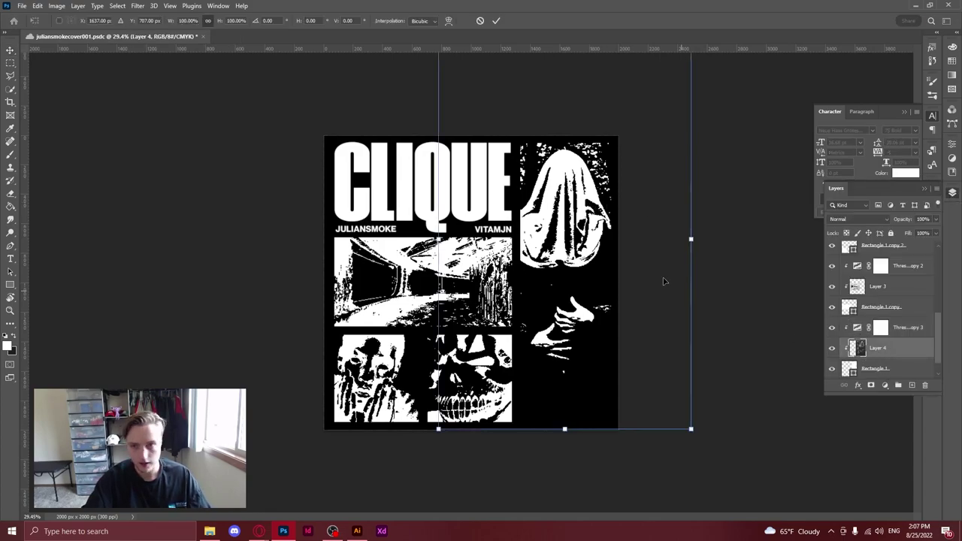
{"action": "left_click_drag", "start_coordinate": [699, 236], "coordinate": [647, 325]}
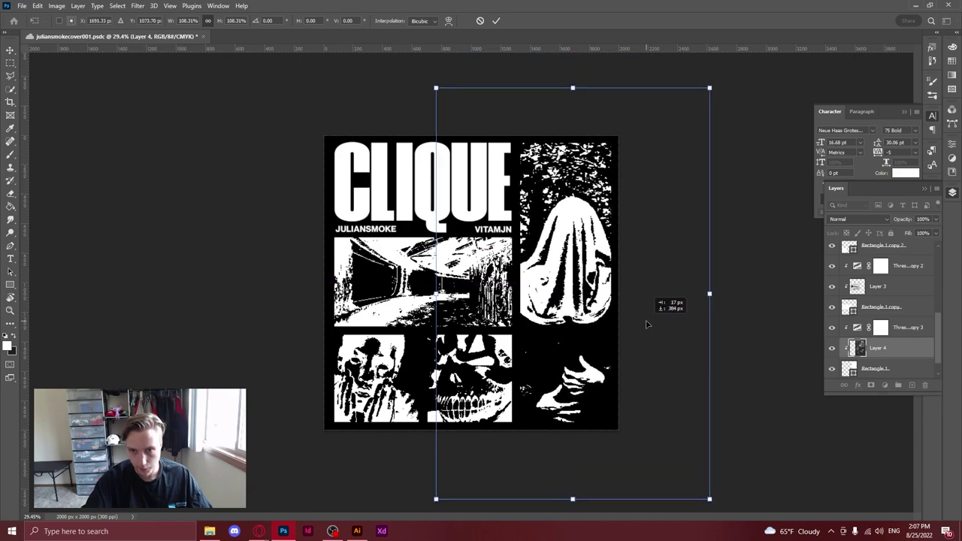
{"action": "key", "text": "Return"}
{"action": "key", "text": "ctrl+minus"}
{"action": "key", "text": "ctrl+minus"}
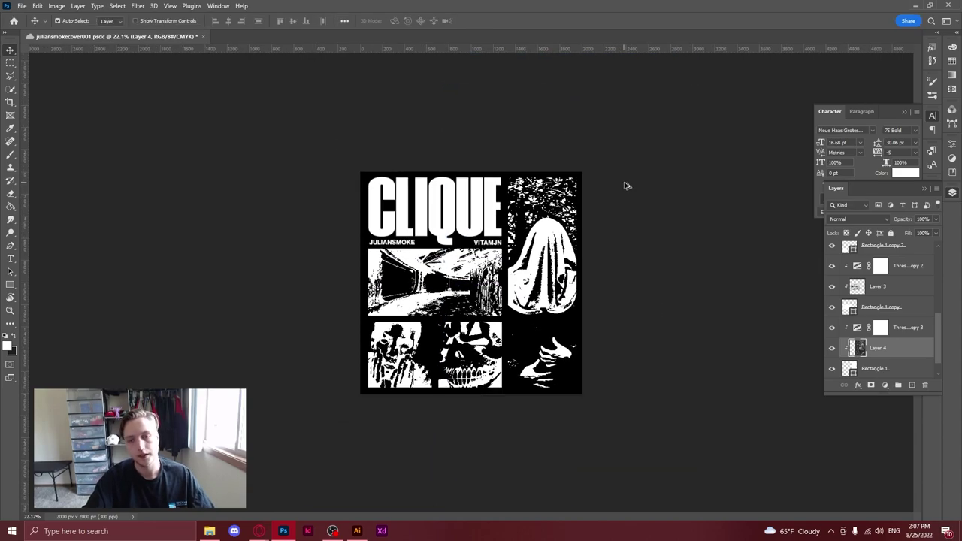
{"action": "key", "text": "ctrl+0"}
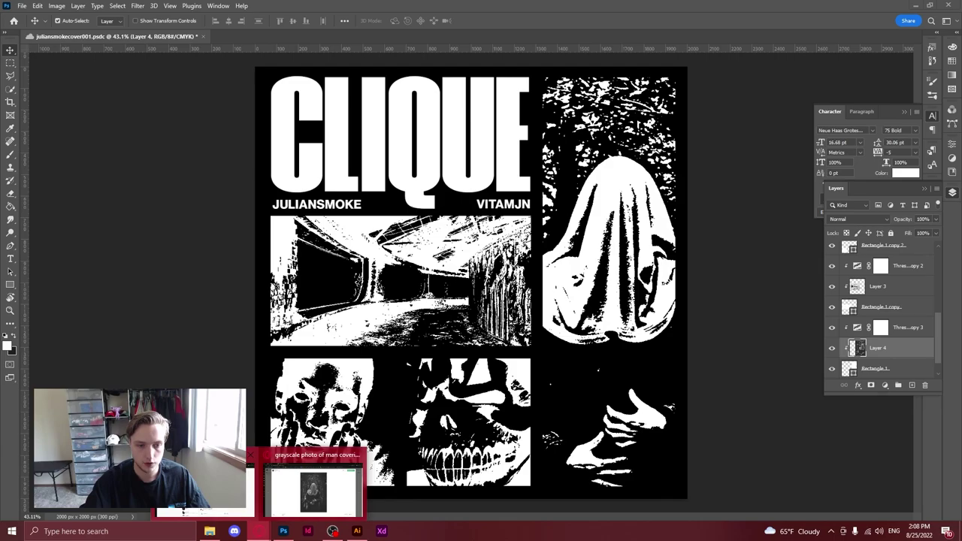
- Open the green DIABLO poster pin from the Pinterest cover inspiration board
{"action": "left_click", "coordinate": [258, 531]}
{"action": "left_click", "coordinate": [126, 13]}
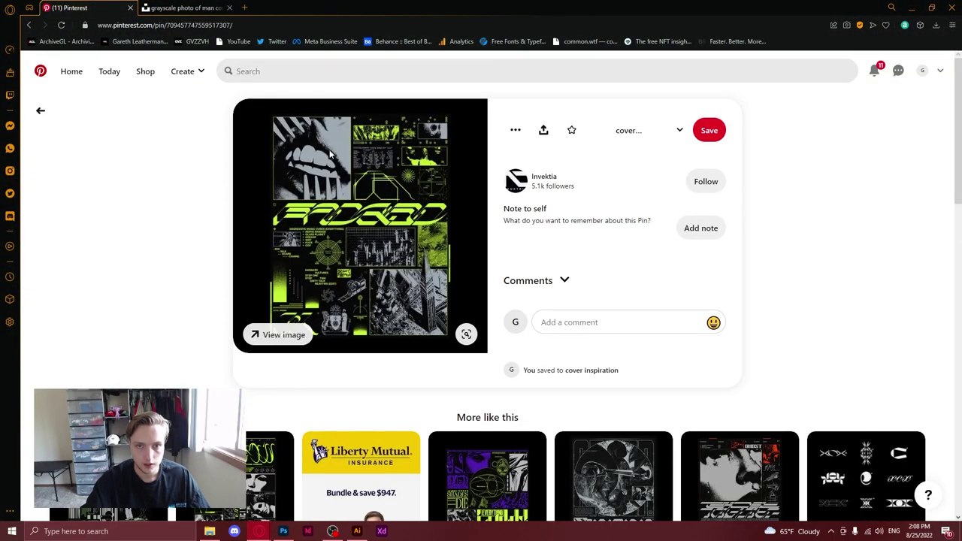
{"action": "left_click", "coordinate": [41, 110]}
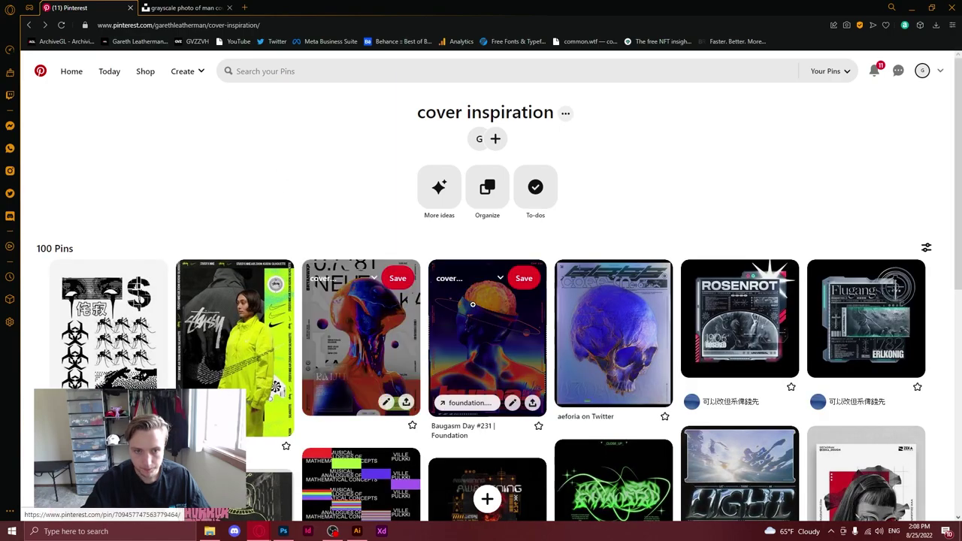
{"action": "scroll", "coordinate": [453, 310], "scroll_direction": "down", "scroll_amount": 3}
{"action": "scroll", "coordinate": [453, 318], "scroll_direction": "down", "scroll_amount": 2}
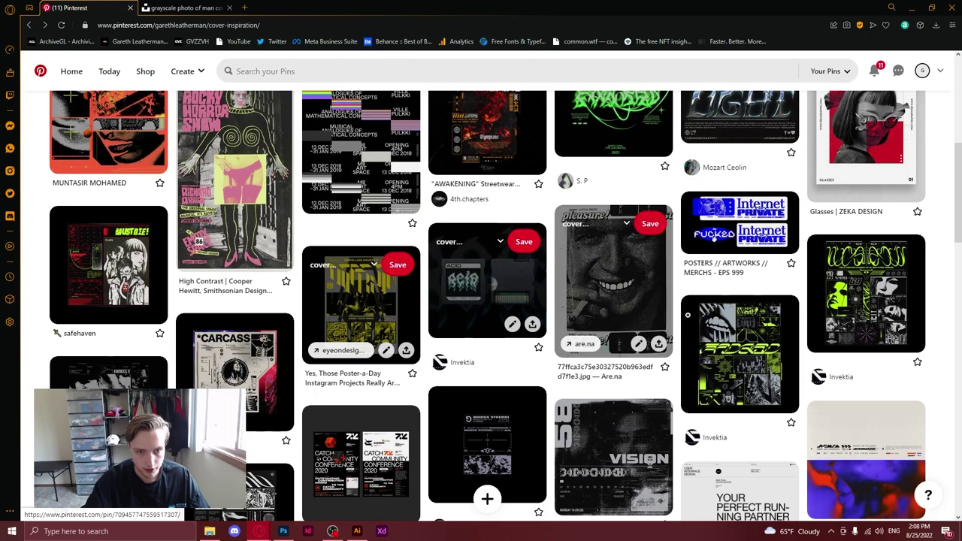
{"action": "scroll", "coordinate": [594, 293], "scroll_direction": "down", "scroll_amount": 3}
{"action": "scroll", "coordinate": [502, 322], "scroll_direction": "down", "scroll_amount": 2}
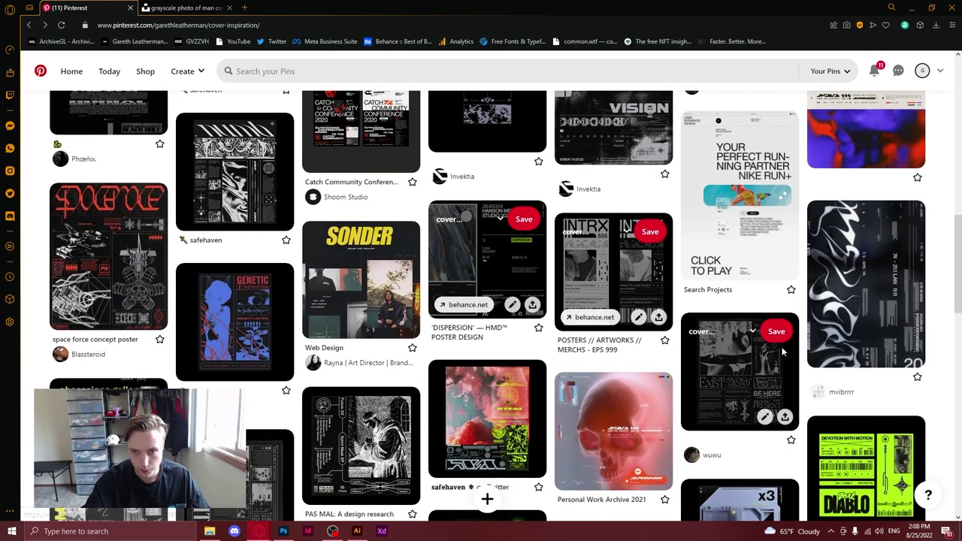
{"action": "scroll", "coordinate": [812, 342], "scroll_direction": "down", "scroll_amount": 2}
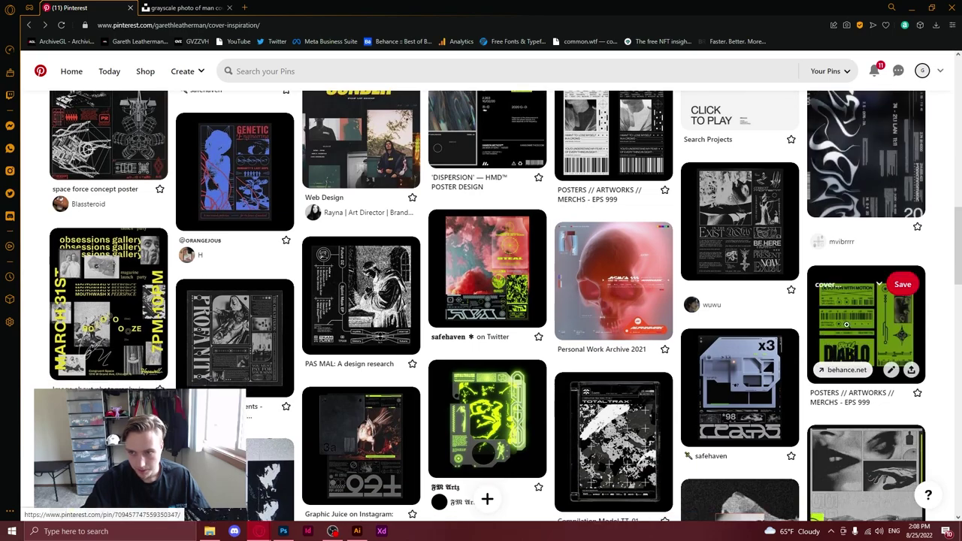
{"action": "left_click", "coordinate": [845, 327]}
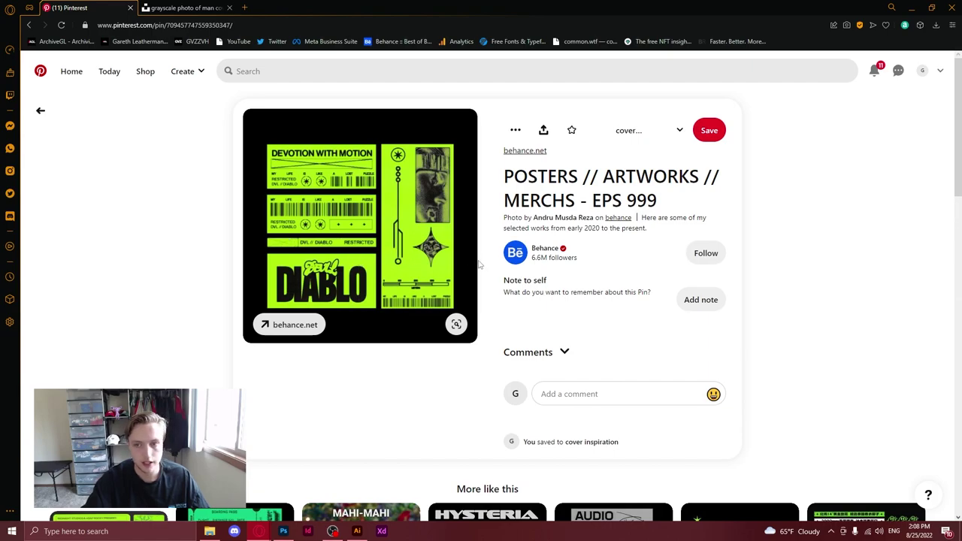
- Delete Layer 3, removing the corridor photo from the poster's middle panel
{"action": "key", "text": "alt+Tab"}
{"action": "scroll", "coordinate": [651, 212], "scroll_direction": "down", "scroll_amount": 3}
{"action": "scroll", "coordinate": [651, 212], "scroll_direction": "up", "scroll_amount": 2}
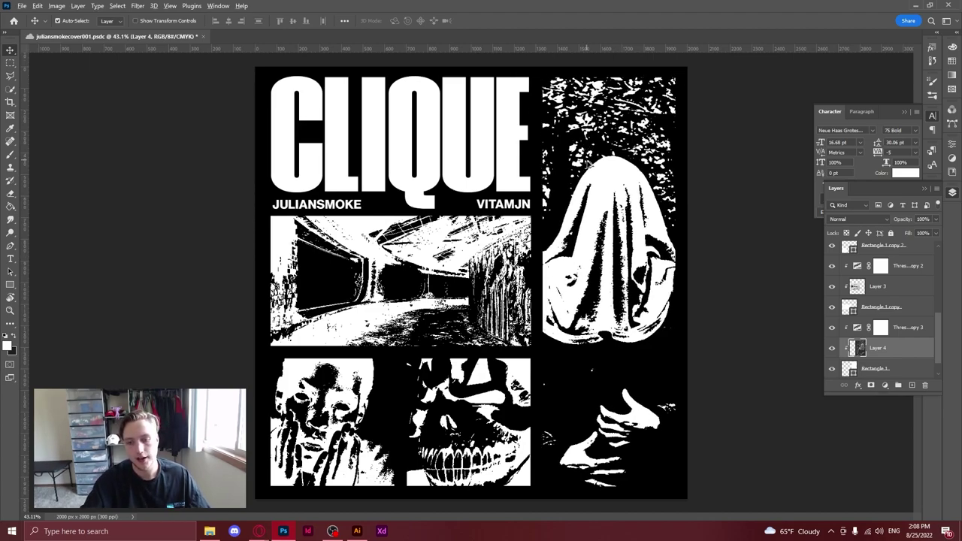
{"action": "scroll", "coordinate": [621, 315], "scroll_direction": "down", "scroll_amount": 2}
{"action": "scroll", "coordinate": [582, 481], "scroll_direction": "up", "scroll_amount": 1}
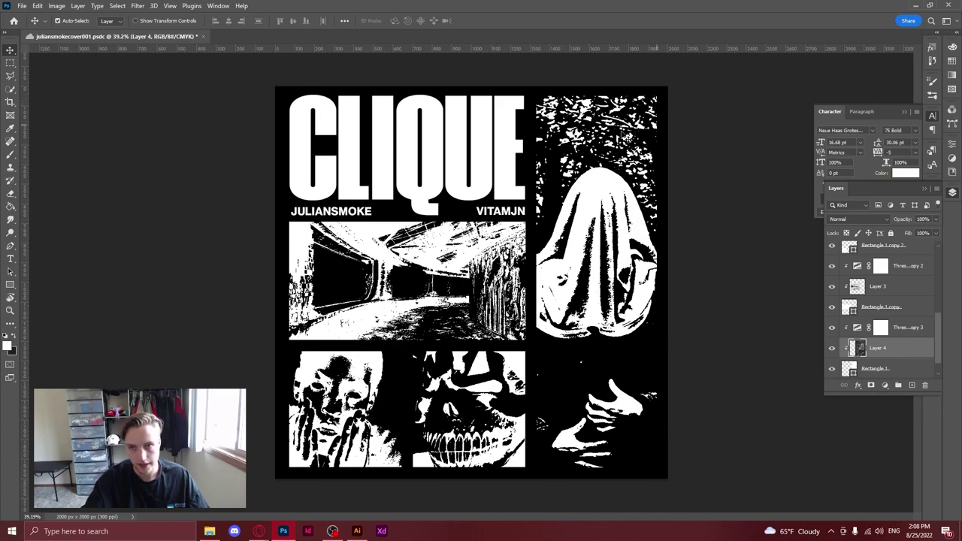
{"action": "left_click", "coordinate": [532, 300]}
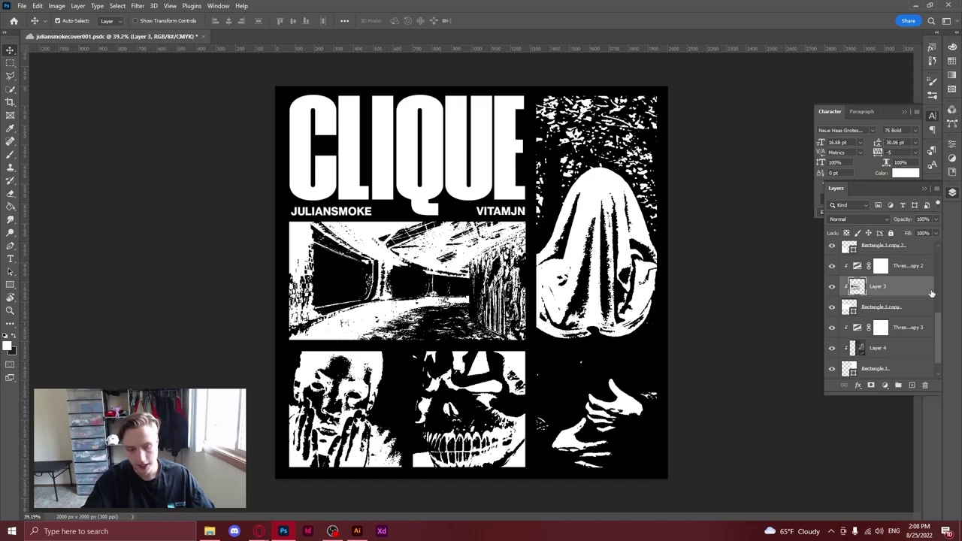
{"action": "left_click_drag", "start_coordinate": [932, 293], "coordinate": [930, 308]}
{"action": "key", "text": "alt+Tab"}
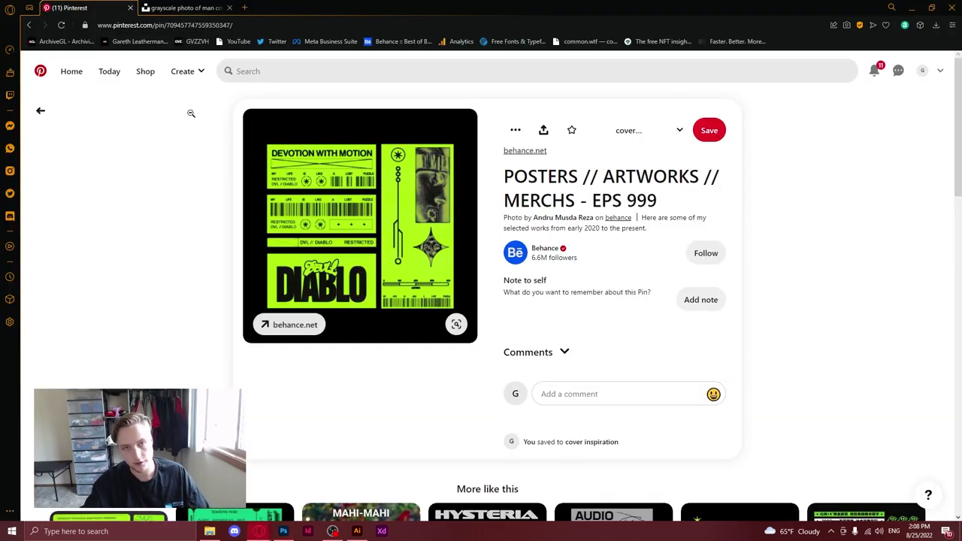
- Open the seaside hands-in-grass photo on Unsplash and copy the image
{"action": "key", "text": "ctrl+Tab"}
{"action": "scroll", "coordinate": [217, 198], "scroll_direction": "down", "scroll_amount": 6}
{"action": "scroll", "coordinate": [165, 249], "scroll_direction": "down", "scroll_amount": 4}
{"action": "scroll", "coordinate": [261, 253], "scroll_direction": "up", "scroll_amount": 2}
{"action": "left_click", "coordinate": [262, 253]}
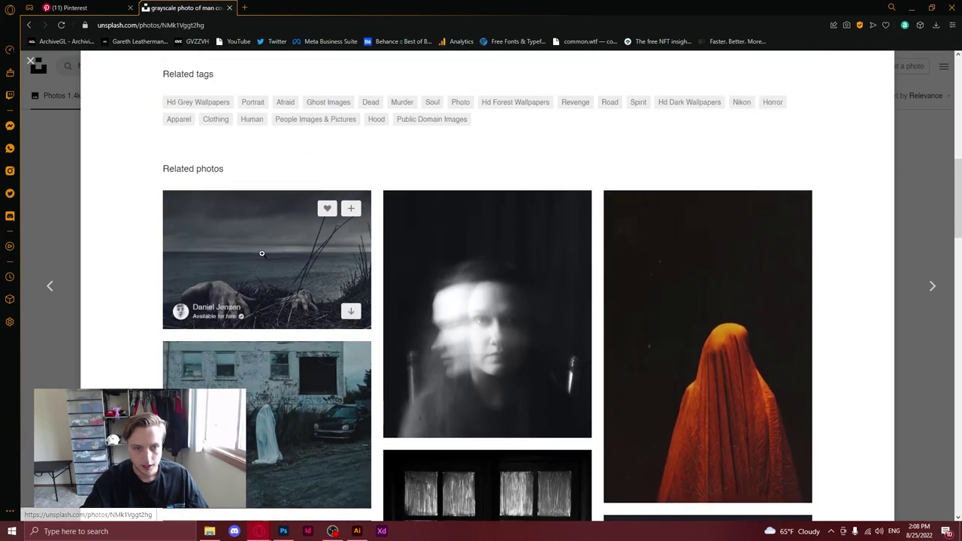
{"action": "right_click", "coordinate": [439, 301]}
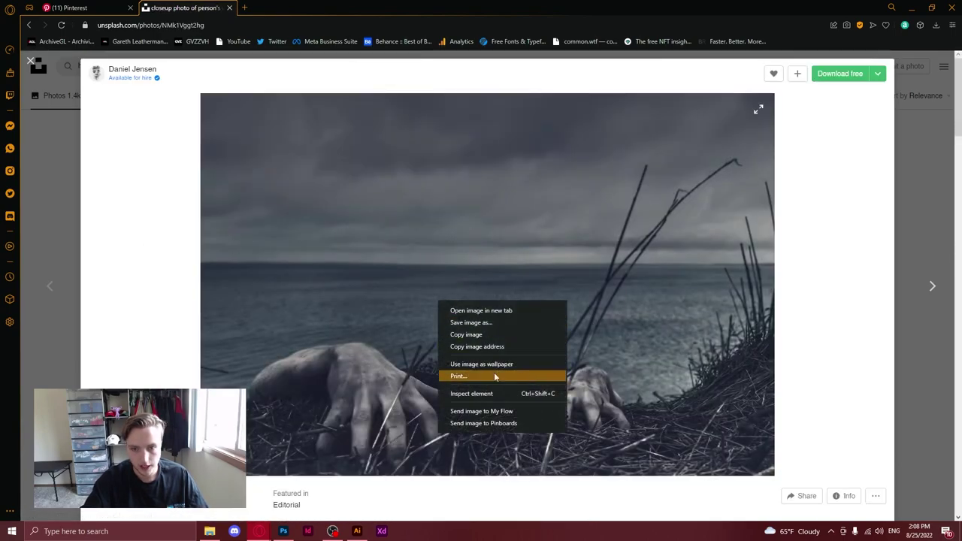
{"action": "left_click", "coordinate": [480, 334]}
- Paste it into the poster as Layer 5 and move it over the middle panel
{"action": "key", "text": "alt+Tab"}
{"action": "key", "text": "ctrl+v"}
{"action": "key", "text": "ctrl+t"}
{"action": "left_click_drag", "start_coordinate": [451, 291], "coordinate": [381, 271]}
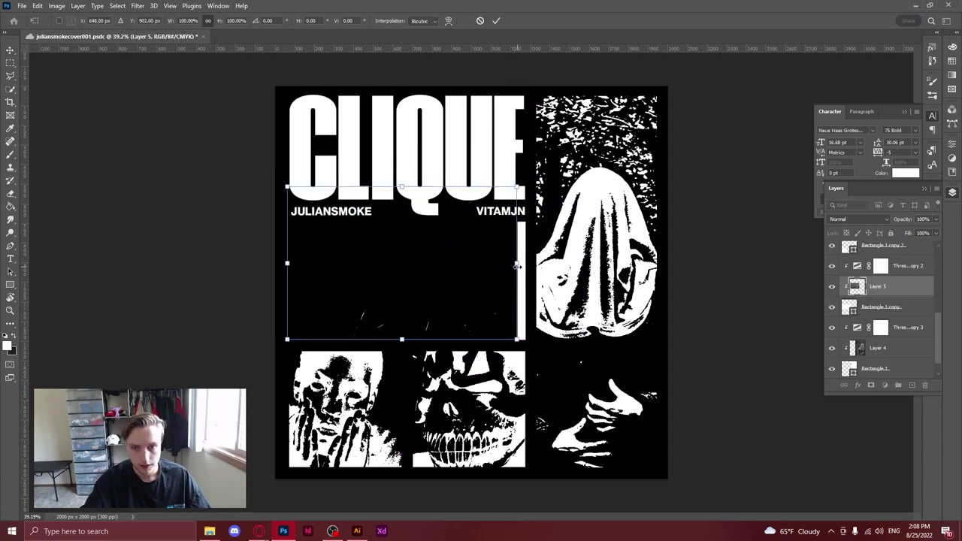
- Commit the hands photo and retune the middle panel's threshold so the hands stand out
{"action": "key", "text": "Return"}
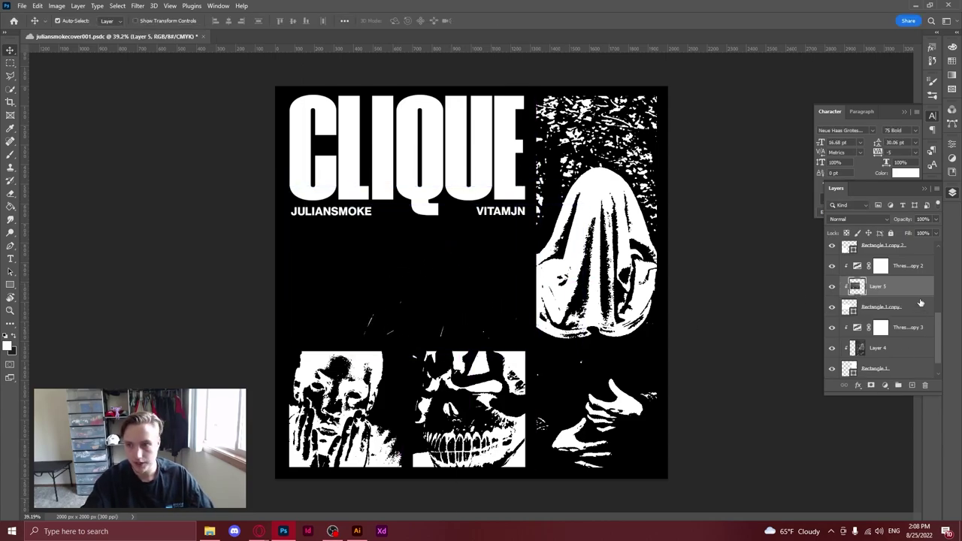
{"action": "double_click", "coordinate": [858, 269]}
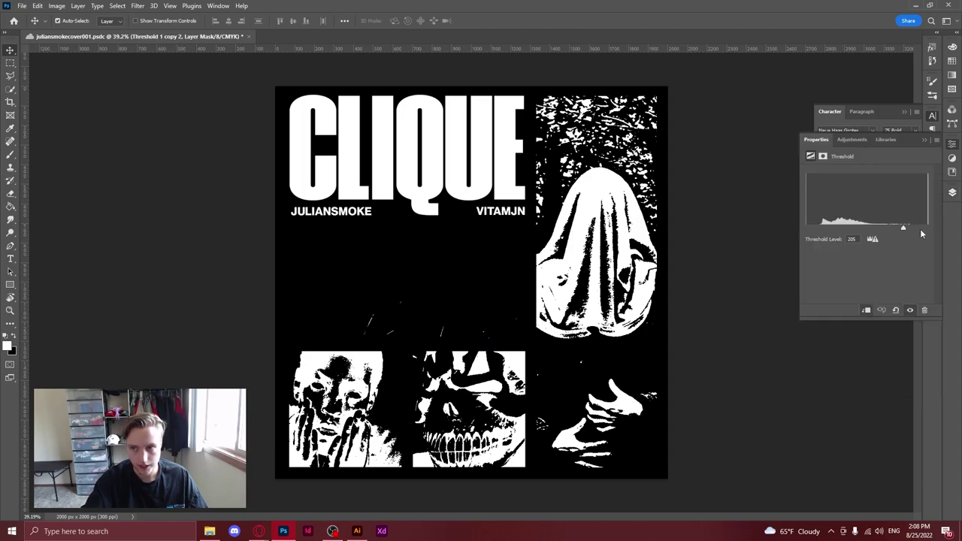
{"action": "left_click_drag", "start_coordinate": [863, 230], "coordinate": [846, 229]}
{"action": "left_click", "coordinate": [950, 194]}
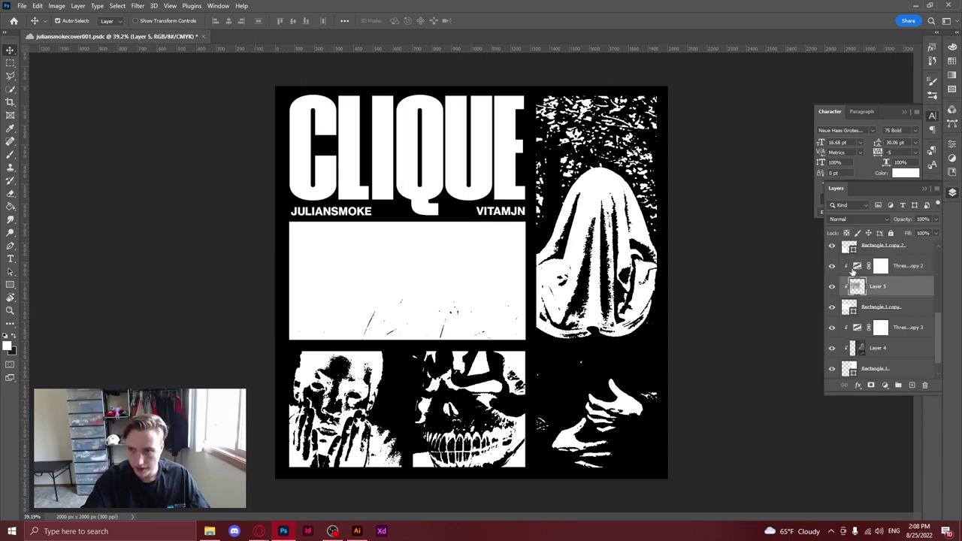
{"action": "double_click", "coordinate": [857, 268]}
{"action": "left_click_drag", "start_coordinate": [844, 230], "coordinate": [896, 231]}
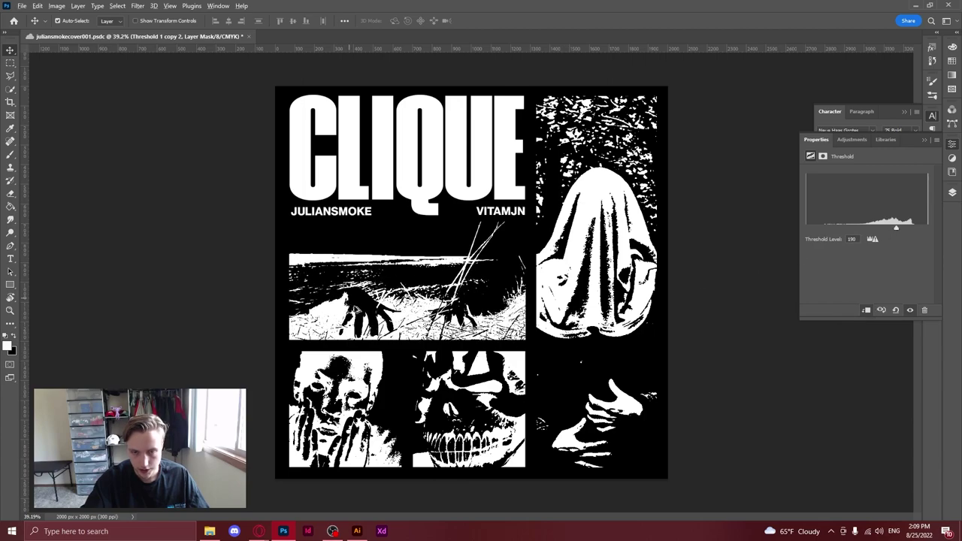
- Attempt Free Transform on the active threshold mask, triggering an empty-bounding-rectangle error
{"action": "scroll", "coordinate": [437, 289], "scroll_direction": "down", "scroll_amount": 2}
{"action": "scroll", "coordinate": [437, 289], "scroll_direction": "up", "scroll_amount": 5}
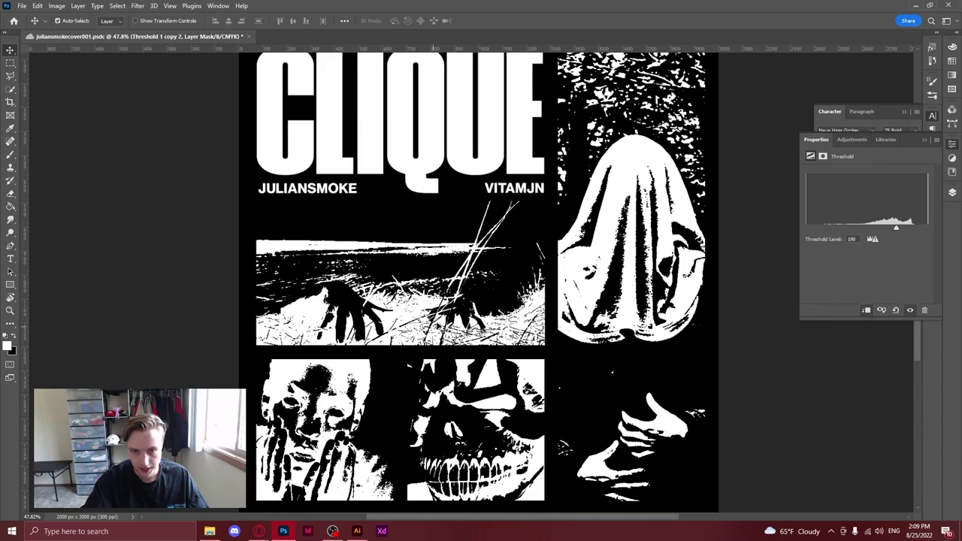
{"action": "scroll", "coordinate": [530, 217], "scroll_direction": "down", "scroll_amount": 2}
{"action": "scroll", "coordinate": [485, 286], "scroll_direction": "down", "scroll_amount": 1}
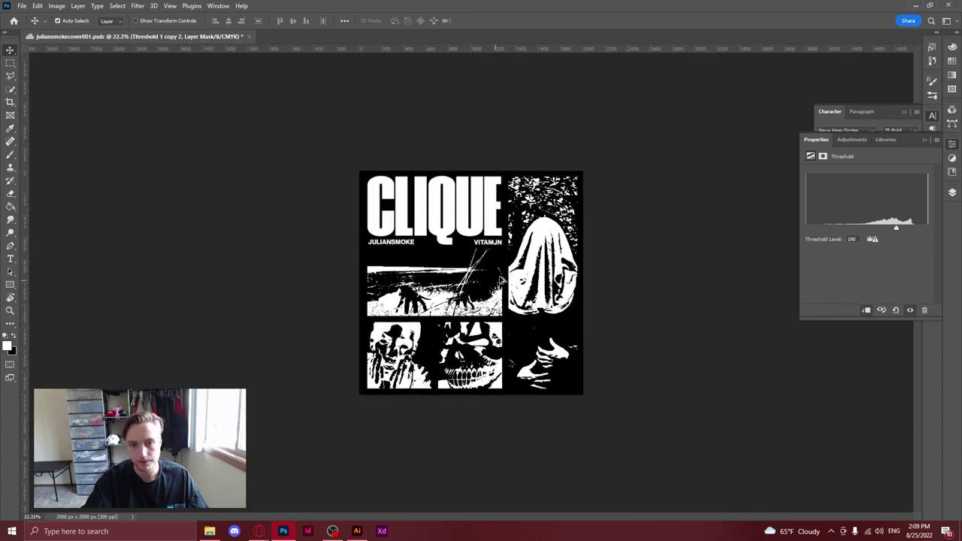
{"action": "scroll", "coordinate": [496, 225], "scroll_direction": "up", "scroll_amount": 3}
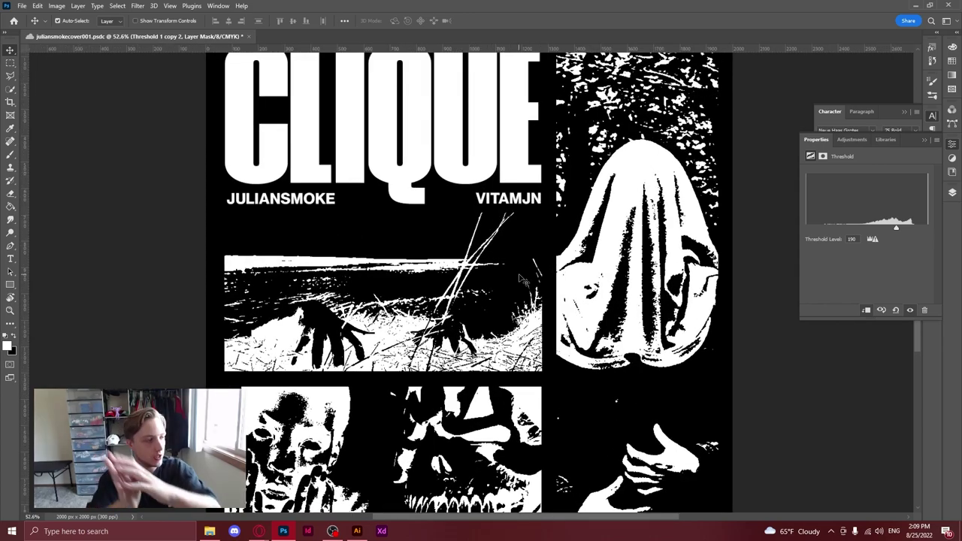
{"action": "scroll", "coordinate": [571, 335], "scroll_direction": "down", "scroll_amount": 5}
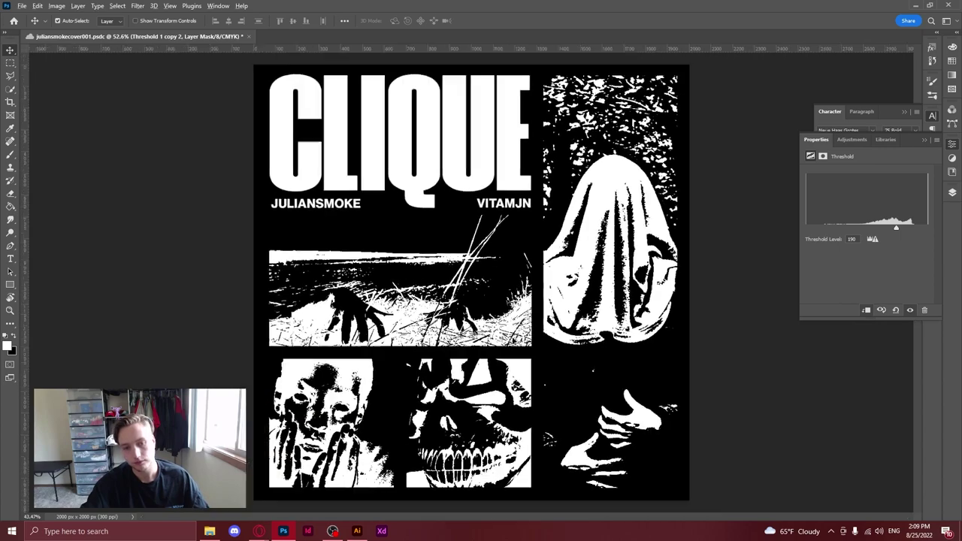
{"action": "scroll", "coordinate": [606, 317], "scroll_direction": "up", "scroll_amount": 4}
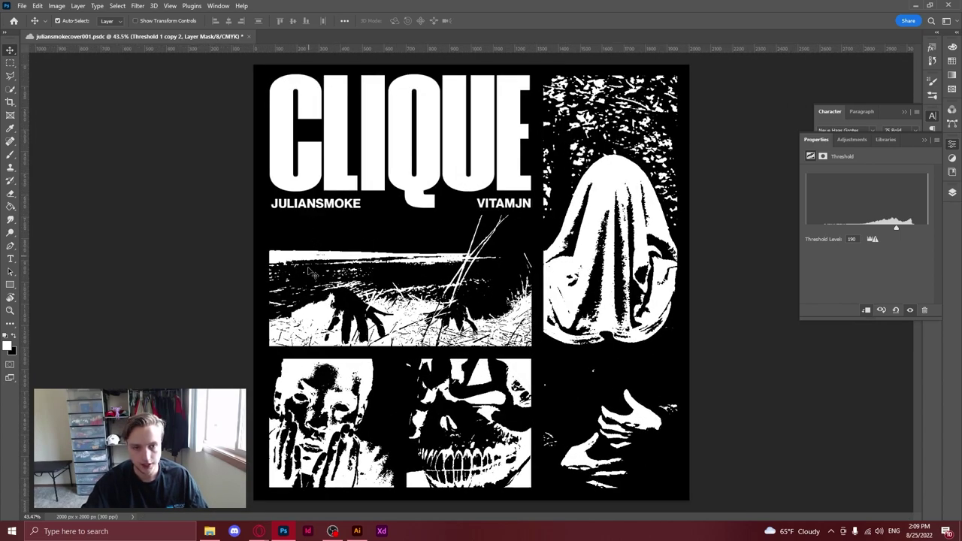
{"action": "key", "text": "ctrl+t"}
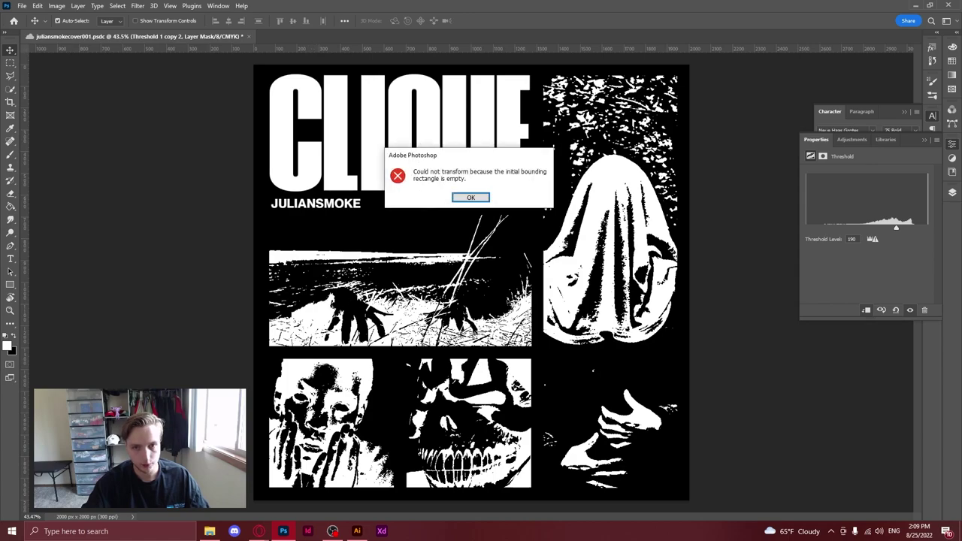
- Dismiss the error, stretch Layer 5 up to just below the artist names, and save
{"action": "left_click", "coordinate": [471, 197]}
{"action": "left_click", "coordinate": [324, 309]}
{"action": "key", "text": "ctrl+t"}
{"action": "left_click_drag", "start_coordinate": [409, 166], "coordinate": [428, 118]}
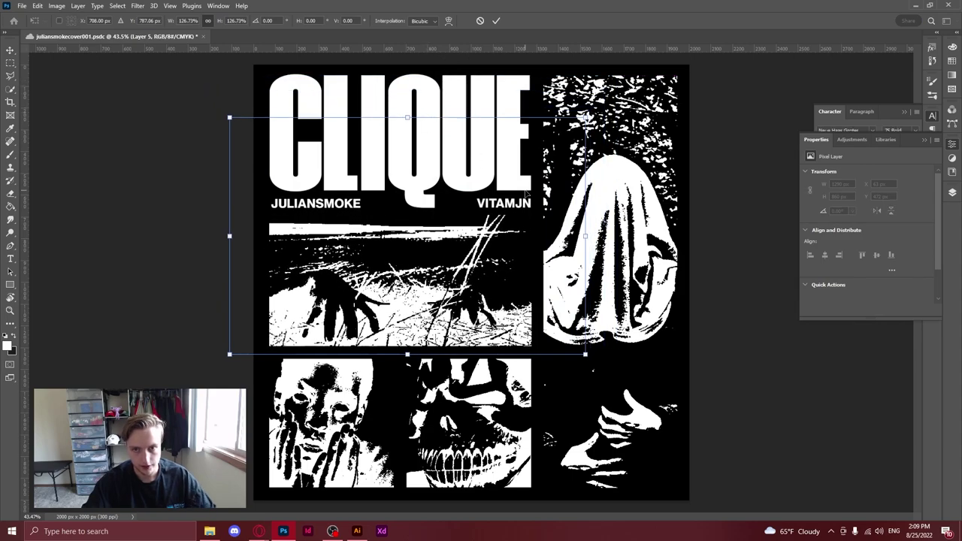
{"action": "key", "text": "Return"}
{"action": "scroll", "coordinate": [538, 261], "scroll_direction": "down", "scroll_amount": 4}
{"action": "scroll", "coordinate": [538, 346], "scroll_direction": "up", "scroll_amount": 4}
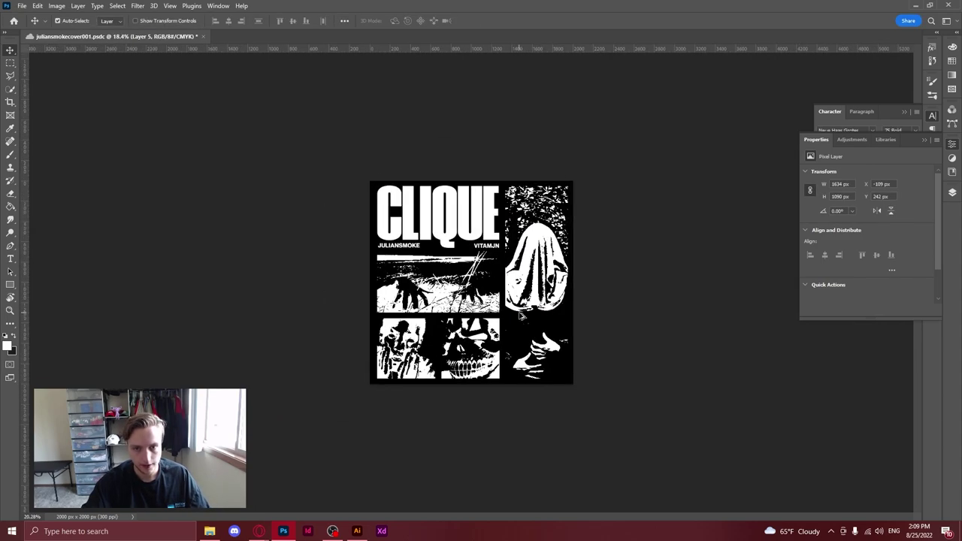
{"action": "scroll", "coordinate": [585, 379], "scroll_direction": "up", "scroll_amount": 2}
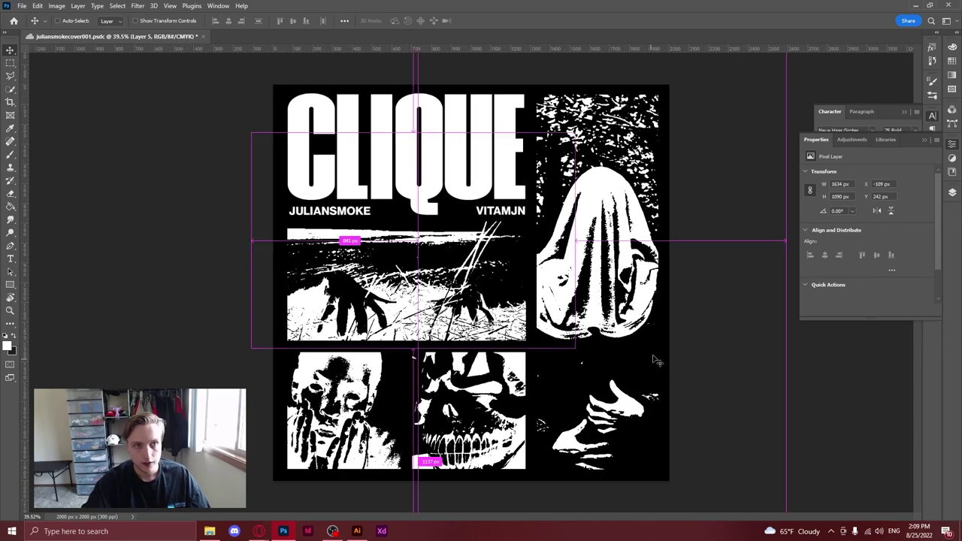
{"action": "key", "text": "ctrl+s"}
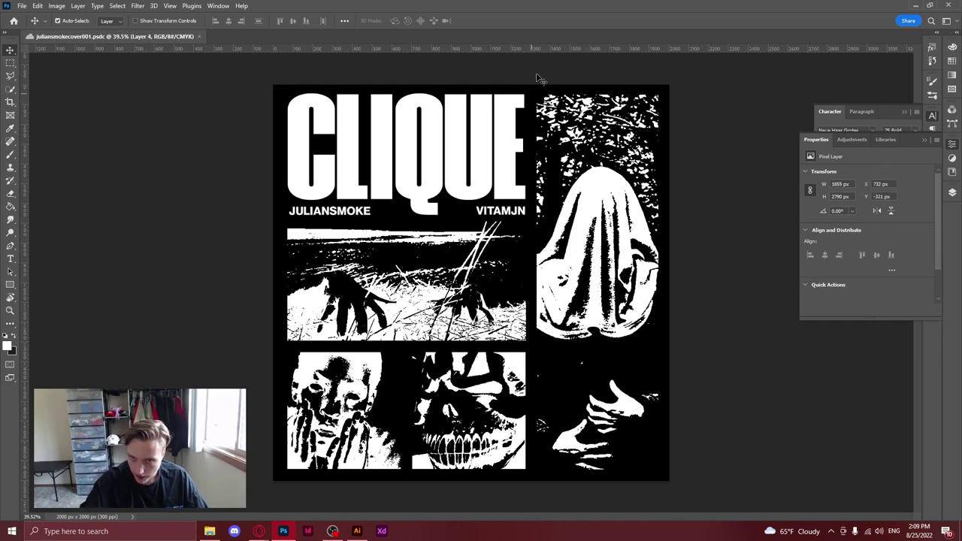
- Shorten the ghost photo's Rectangle 1 frame by lowering its top edge
{"action": "left_click", "coordinate": [951, 193]}
{"action": "left_click", "coordinate": [887, 369]}
{"action": "key", "text": "ctrl+t"}
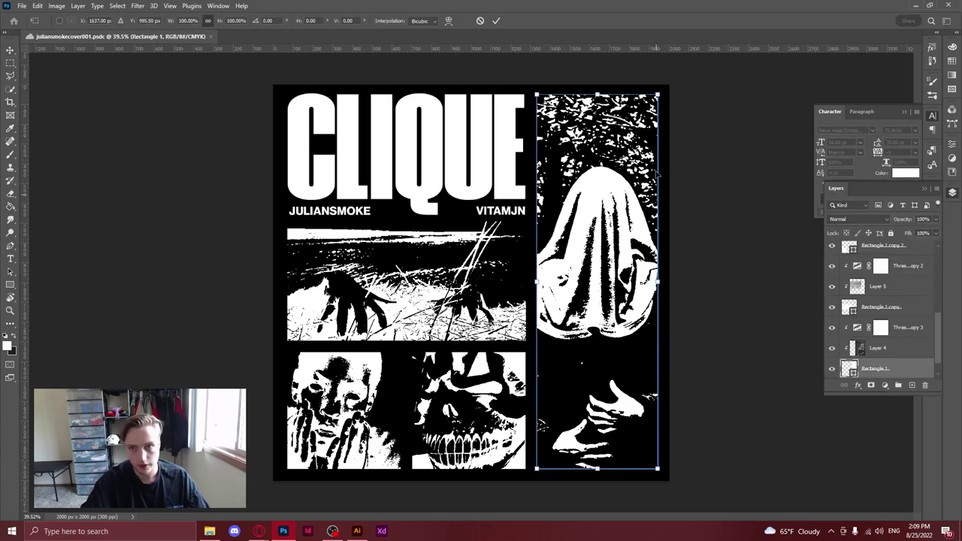
{"action": "left_click_drag", "start_coordinate": [596, 95], "coordinate": [591, 140]}
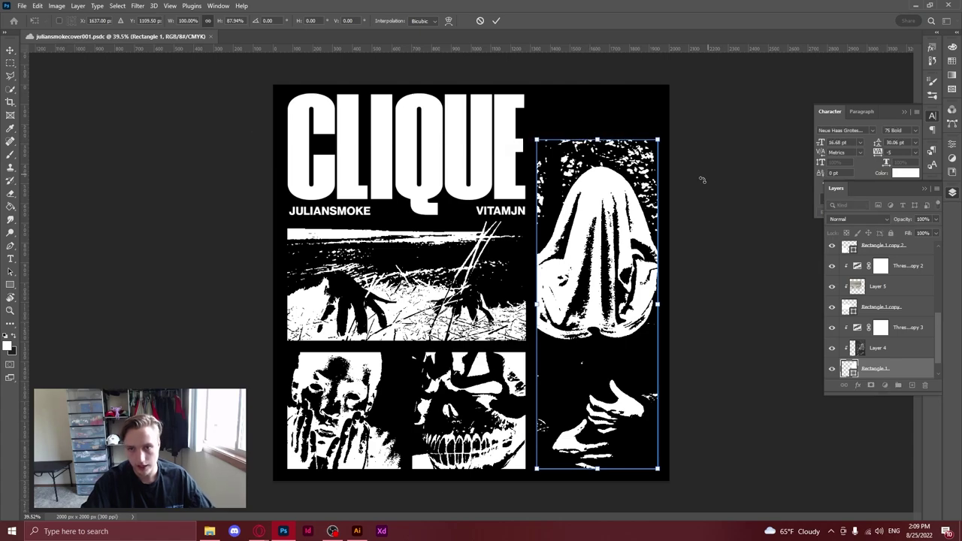
{"action": "key", "text": "Return"}
{"action": "scroll", "coordinate": [644, 133], "scroll_direction": "down", "scroll_amount": 3}
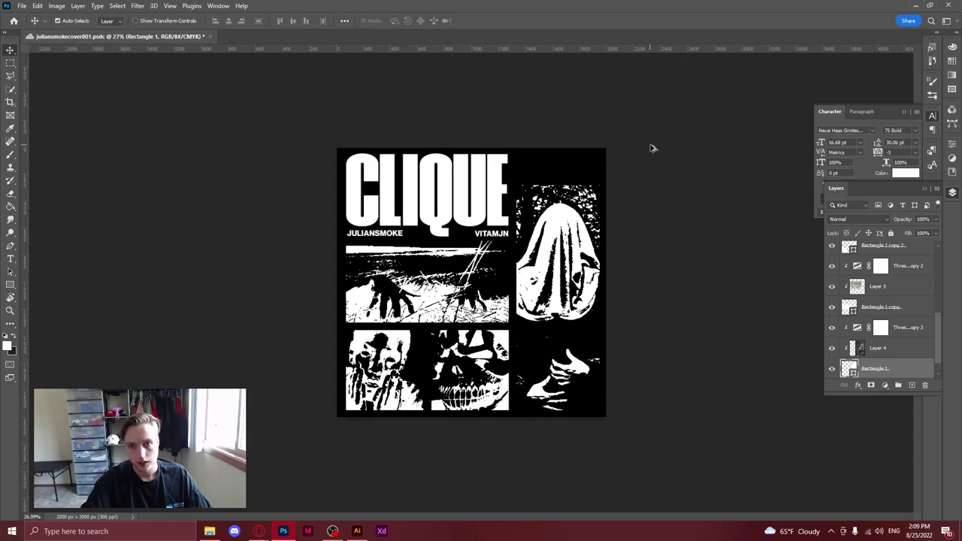
{"action": "scroll", "coordinate": [664, 114], "scroll_direction": "up", "scroll_amount": 2}
{"action": "scroll", "coordinate": [560, 195], "scroll_direction": "up", "scroll_amount": 2}
{"action": "scroll", "coordinate": [751, 263], "scroll_direction": "up", "scroll_amount": 1}
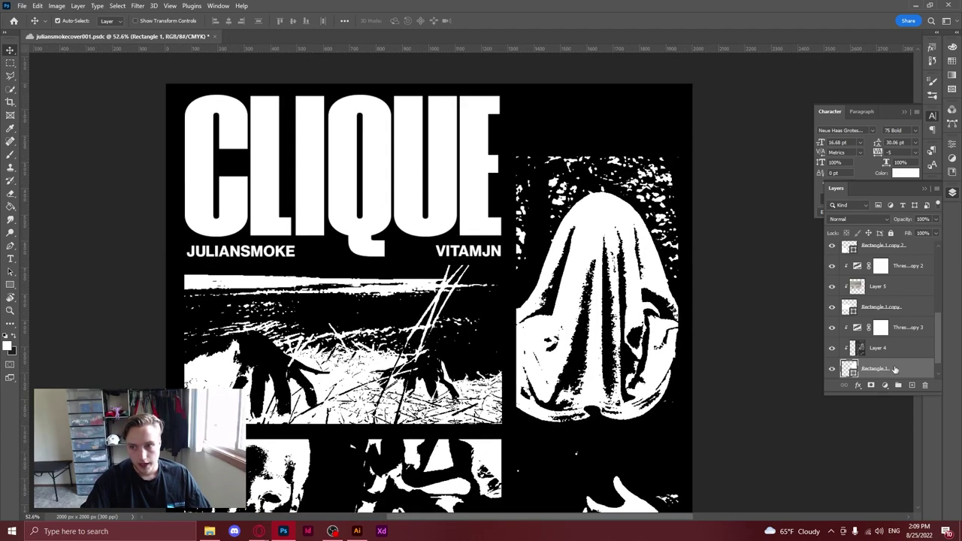
- Duplicate Rectangle 1 and squash the original into a short bar above the ghost photo
{"action": "key", "text": "ctrl+j"}
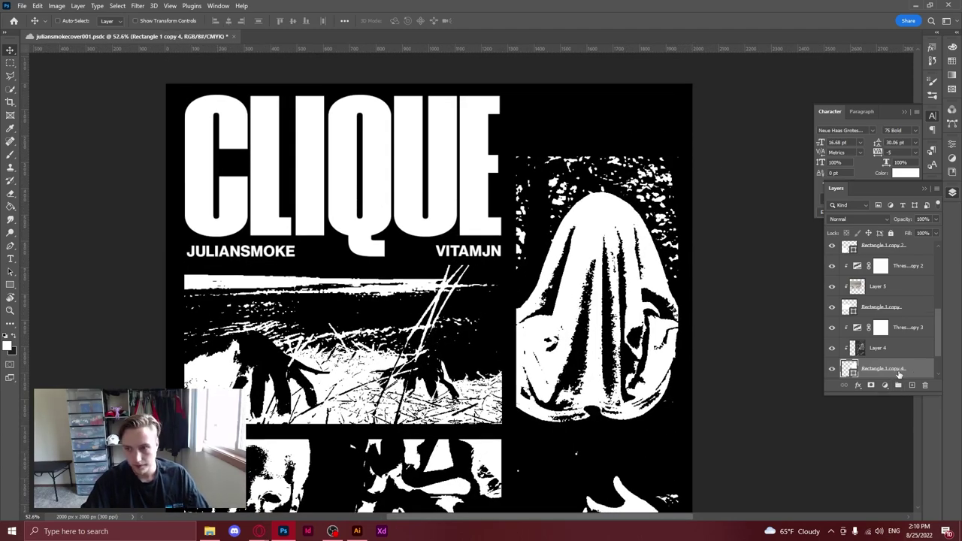
{"action": "scroll", "coordinate": [900, 371], "scroll_direction": "down", "scroll_amount": 2}
{"action": "left_click", "coordinate": [885, 348]}
{"action": "key", "text": "ctrl+t"}
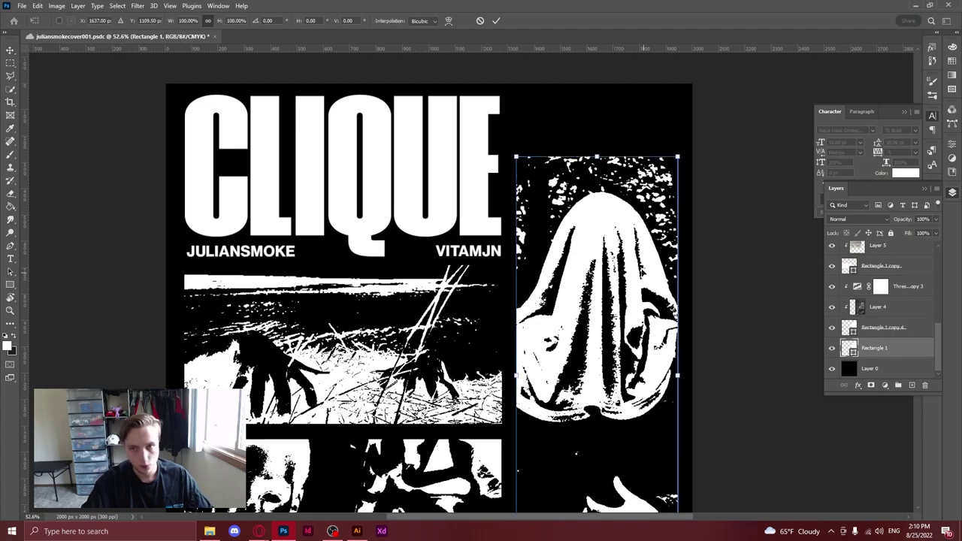
{"action": "left_click_drag", "start_coordinate": [601, 160], "coordinate": [575, 157]}
{"action": "scroll", "coordinate": [598, 436], "scroll_direction": "down", "scroll_amount": 2}
- Commit the bar's new size and briefly check the web browser
{"action": "key", "text": "Return"}
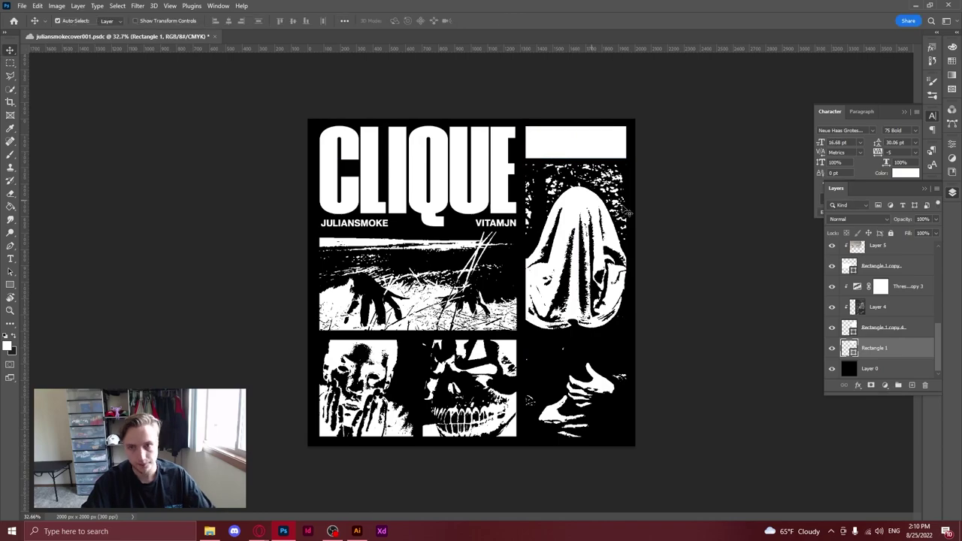
{"action": "scroll", "coordinate": [617, 146], "scroll_direction": "down", "scroll_amount": 2}
{"action": "scroll", "coordinate": [624, 153], "scroll_direction": "up", "scroll_amount": 5}
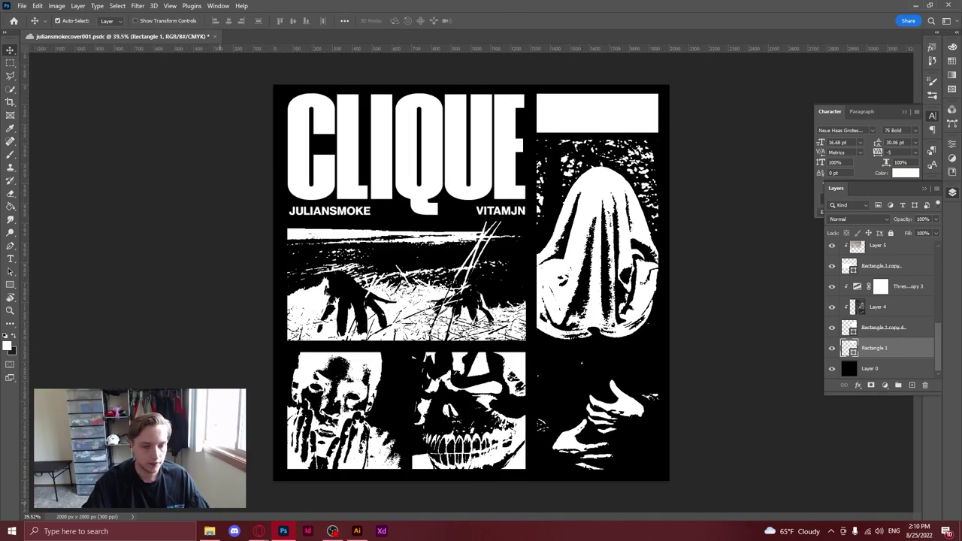
{"action": "left_click", "coordinate": [258, 530]}
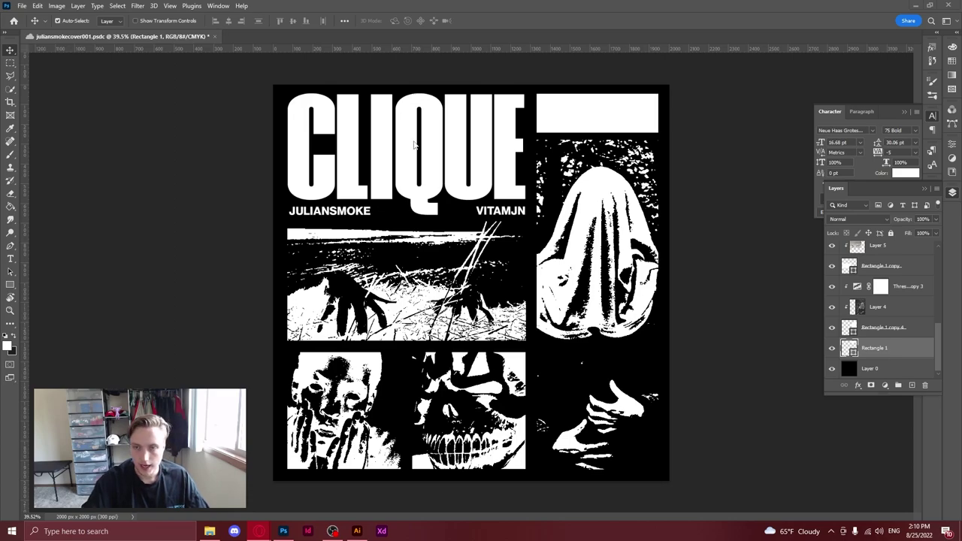
{"action": "left_click", "coordinate": [579, 116]}
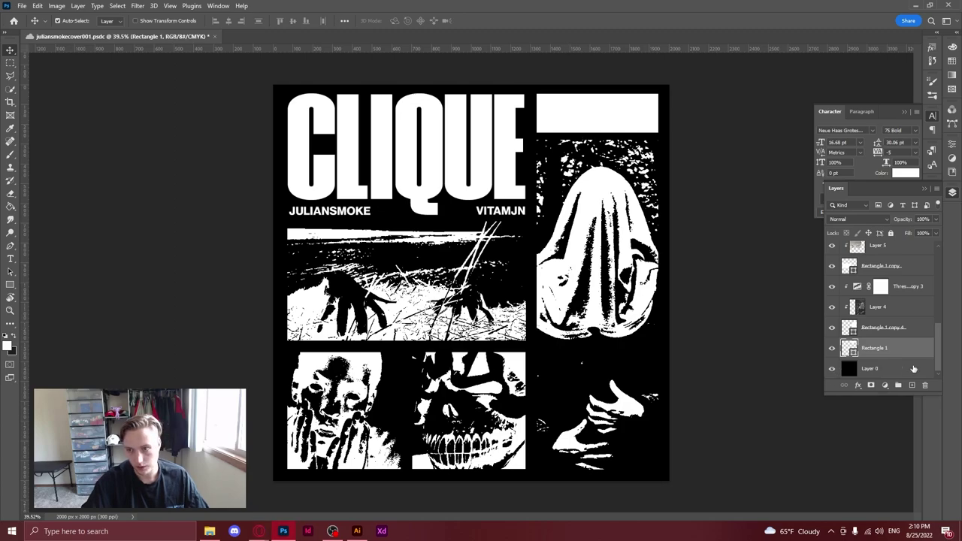
- Fill the Rectangle 1 bar with bright yellow #fffc00
{"action": "double_click", "coordinate": [850, 349]}
{"action": "left_click_drag", "start_coordinate": [736, 350], "coordinate": [744, 331]}
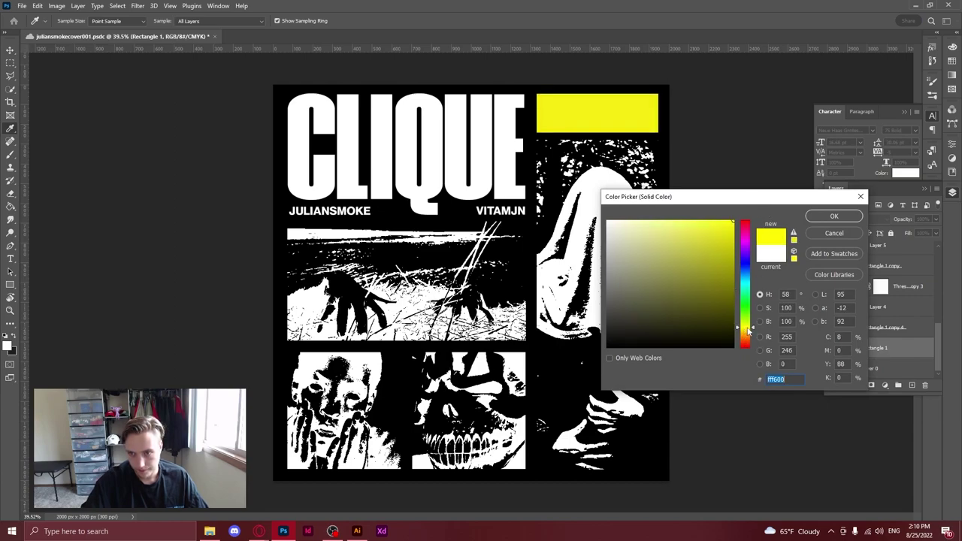
{"action": "left_click_drag", "start_coordinate": [749, 330], "coordinate": [747, 330]}
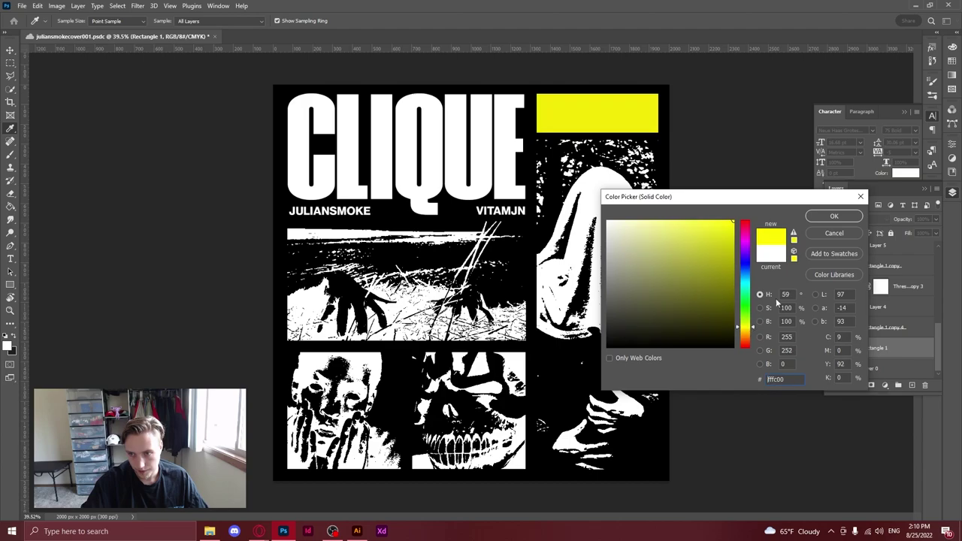
{"action": "left_click", "coordinate": [834, 217]}
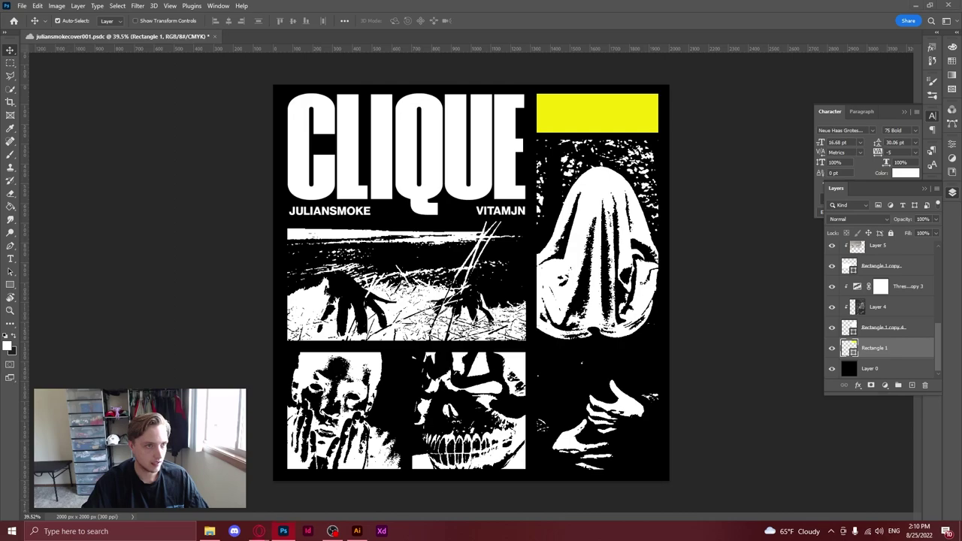
{"action": "scroll", "coordinate": [654, 218], "scroll_direction": "down", "scroll_amount": 4}
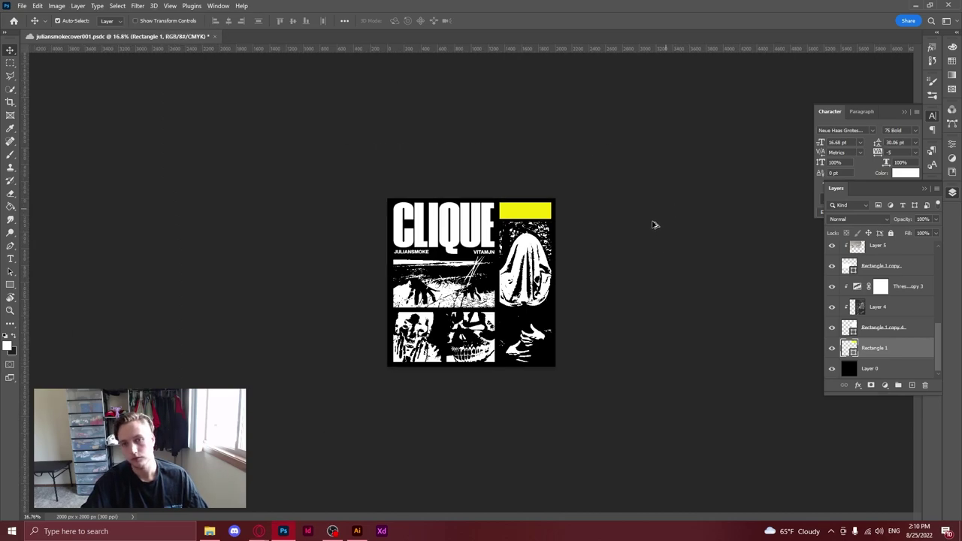
{"action": "scroll", "coordinate": [654, 215], "scroll_direction": "up", "scroll_amount": 4}
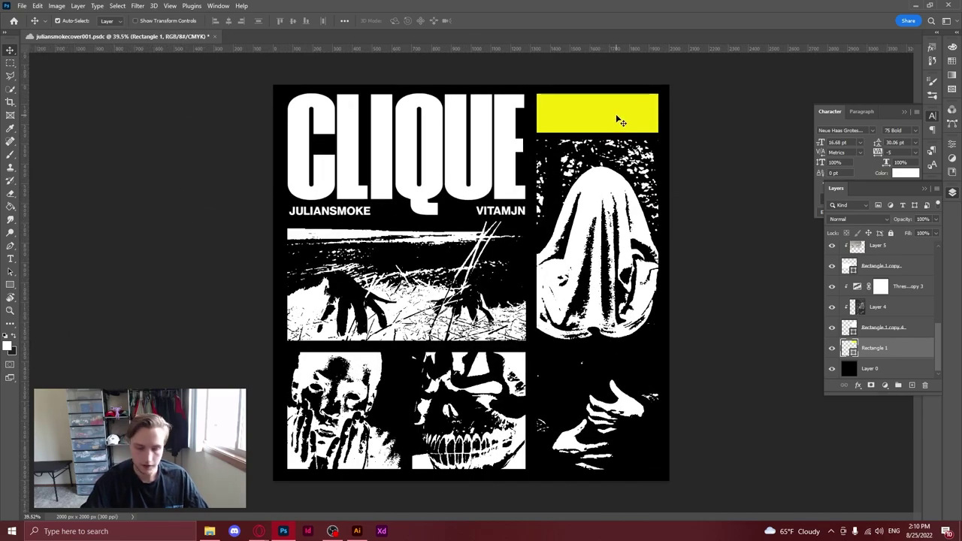
{"action": "left_click", "coordinate": [321, 222]}
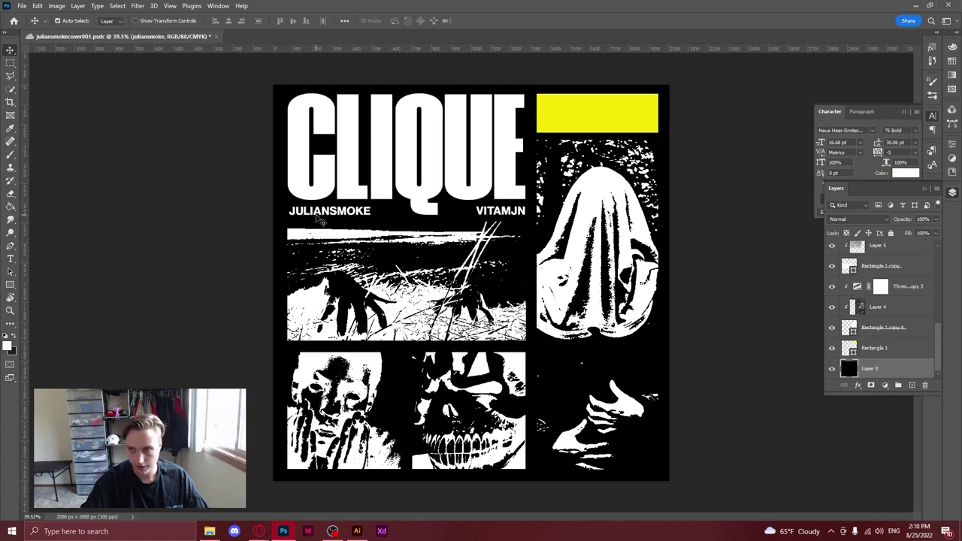
- Recolour the JULIANSMOKE and VITAMJN text layers with the yellow sampled from the top bar
{"action": "scroll", "coordinate": [894, 285], "scroll_direction": "up", "scroll_amount": 5}
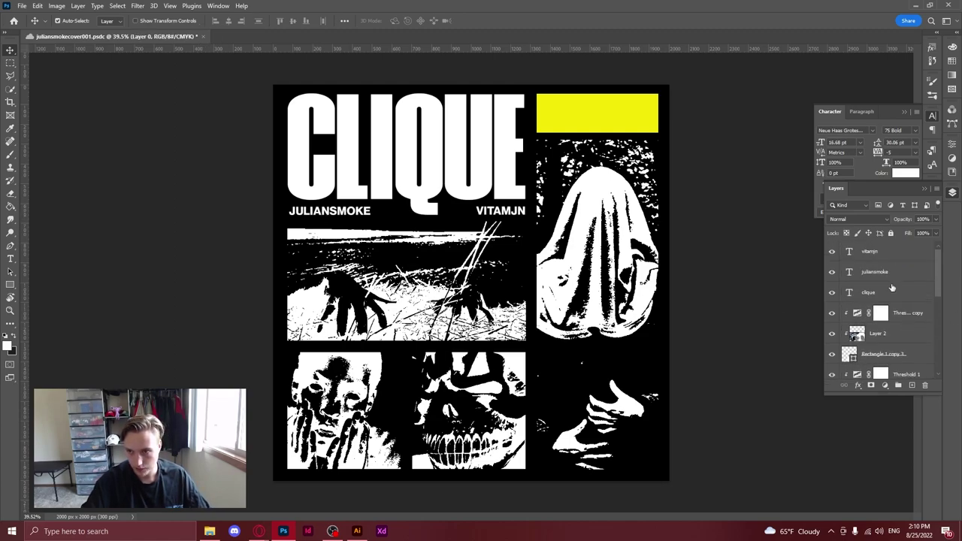
{"action": "left_click", "coordinate": [884, 280]}
{"action": "left_click", "coordinate": [890, 252], "text": "shift"}
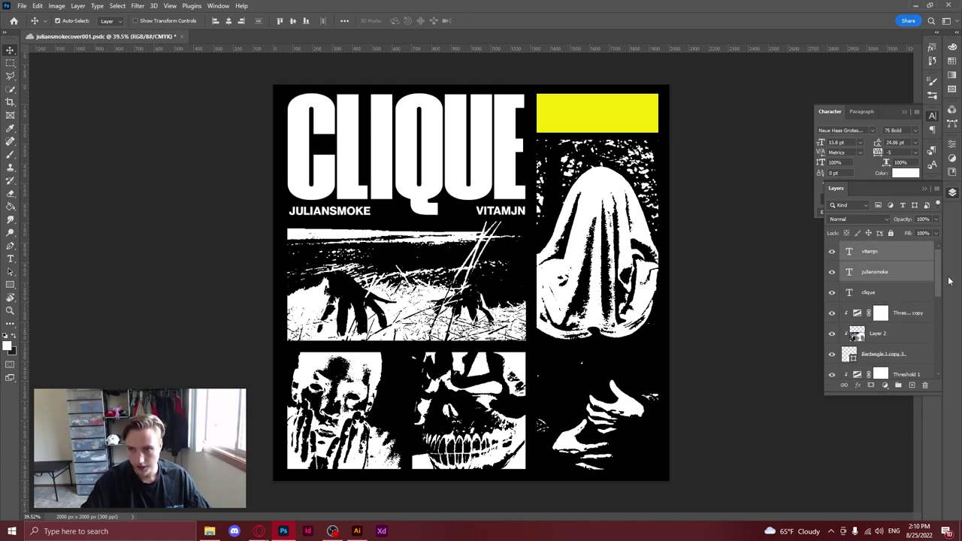
{"action": "key", "text": "t"}
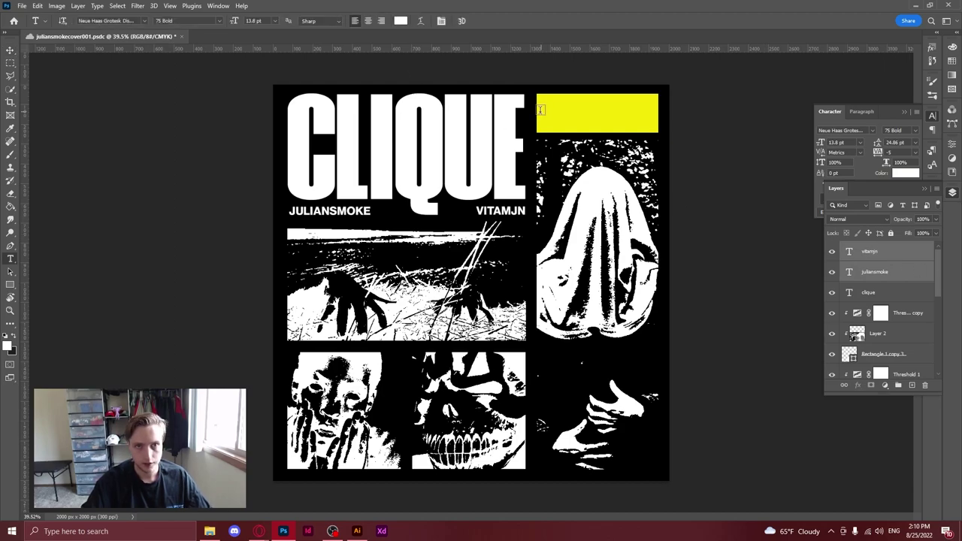
{"action": "left_click", "coordinate": [401, 20]}
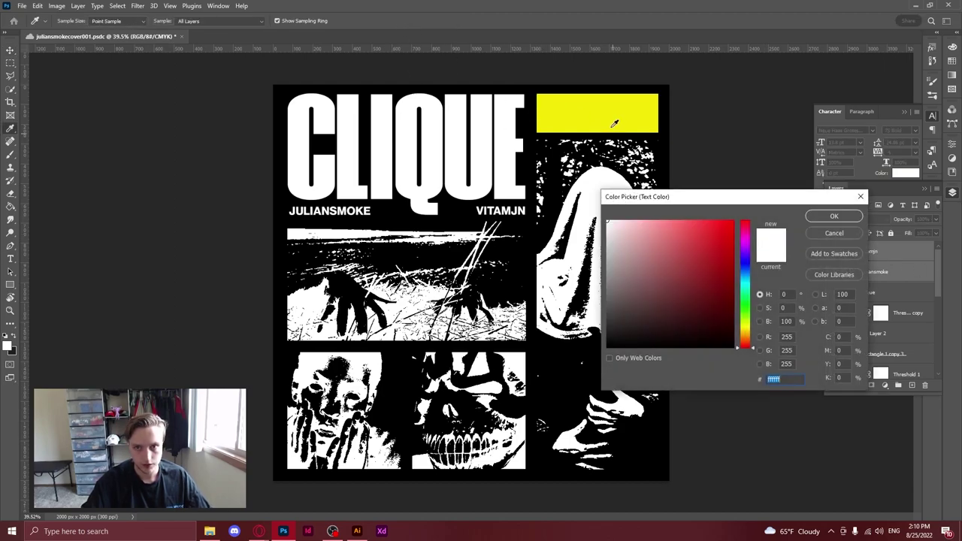
{"action": "left_click", "coordinate": [615, 126]}
{"action": "left_click", "coordinate": [830, 218]}
{"action": "left_click", "coordinate": [10, 51]}
{"action": "scroll", "coordinate": [601, 259], "scroll_direction": "down", "scroll_amount": 3}
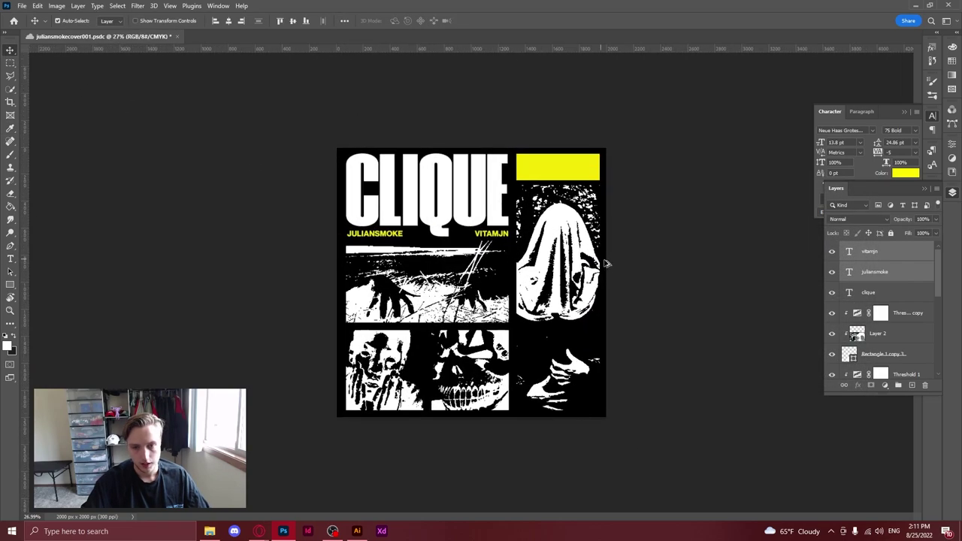
{"action": "scroll", "coordinate": [681, 310], "scroll_direction": "up", "scroll_amount": 4}
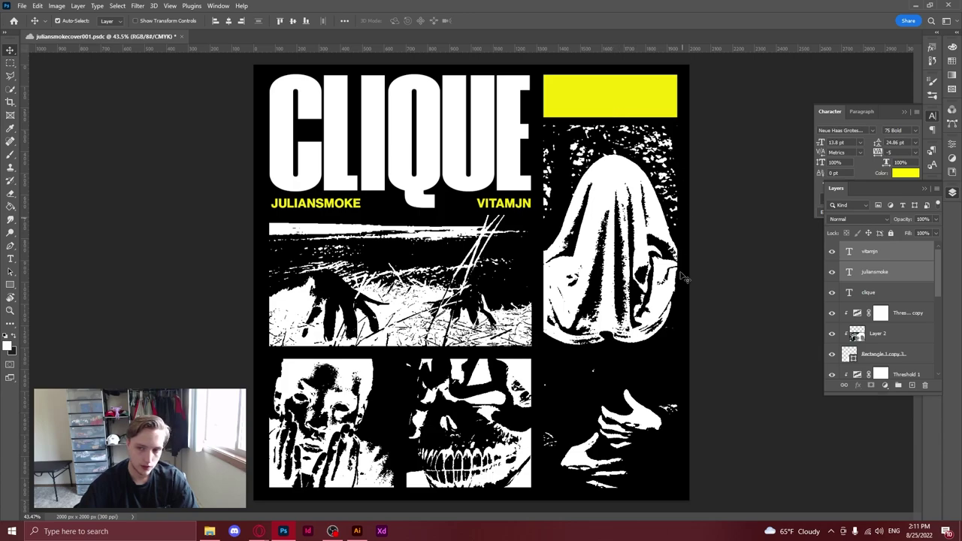
- Stamp the photo layers into one new merged layer, restoring an accidentally deleted Rectangle 1
{"action": "left_click", "coordinate": [658, 248]}
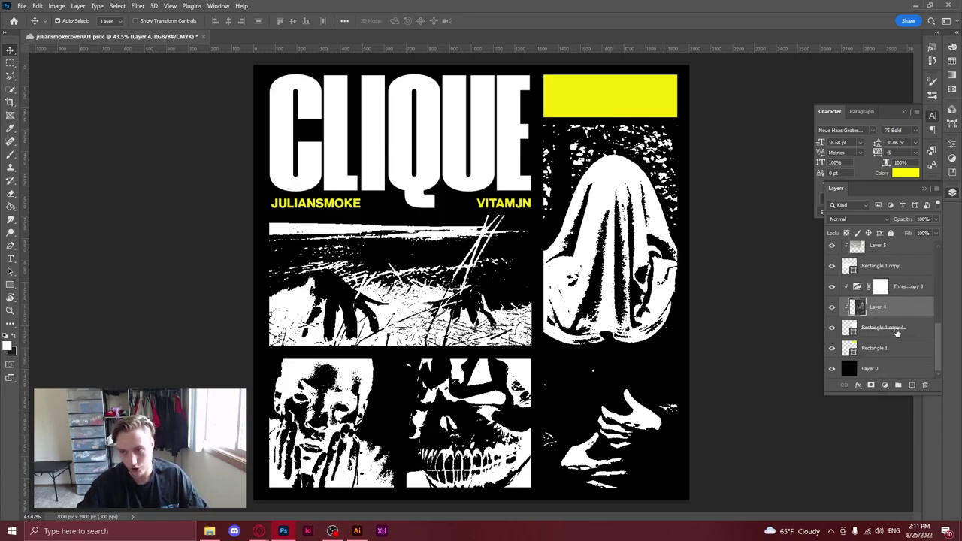
{"action": "double_click", "coordinate": [875, 347]}
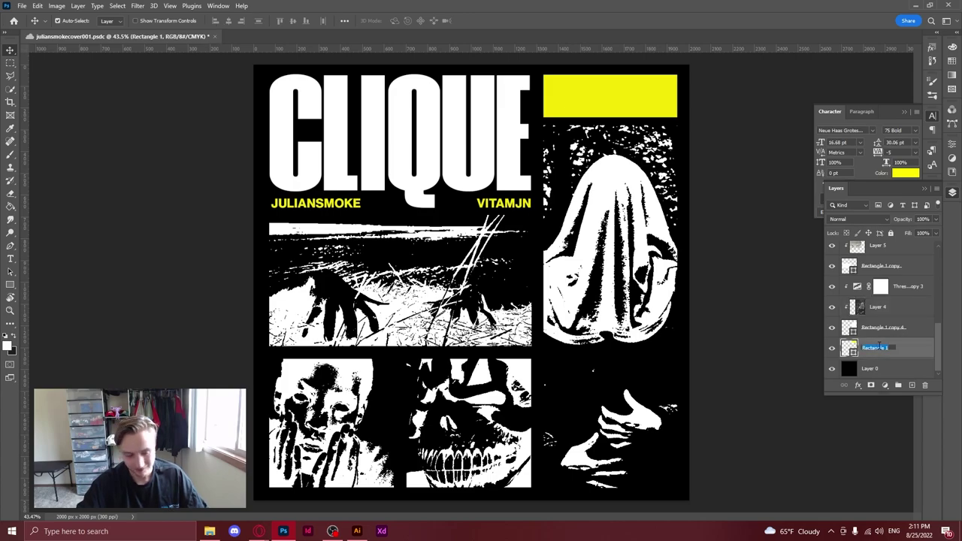
{"action": "left_click", "coordinate": [926, 385]}
{"action": "key", "text": "ctrl+z"}
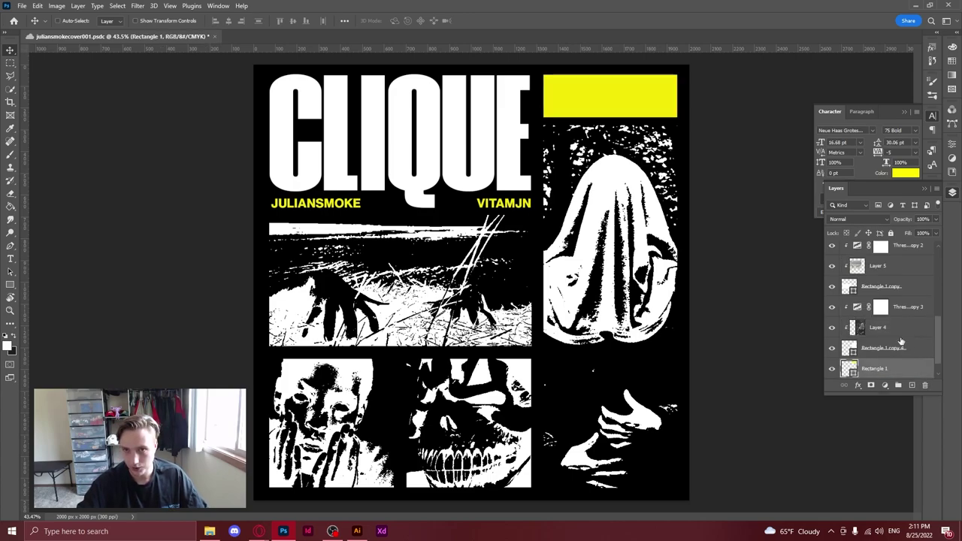
{"action": "scroll", "coordinate": [894, 338], "scroll_direction": "up", "scroll_amount": 3}
{"action": "scroll", "coordinate": [888, 334], "scroll_direction": "up", "scroll_amount": 3}
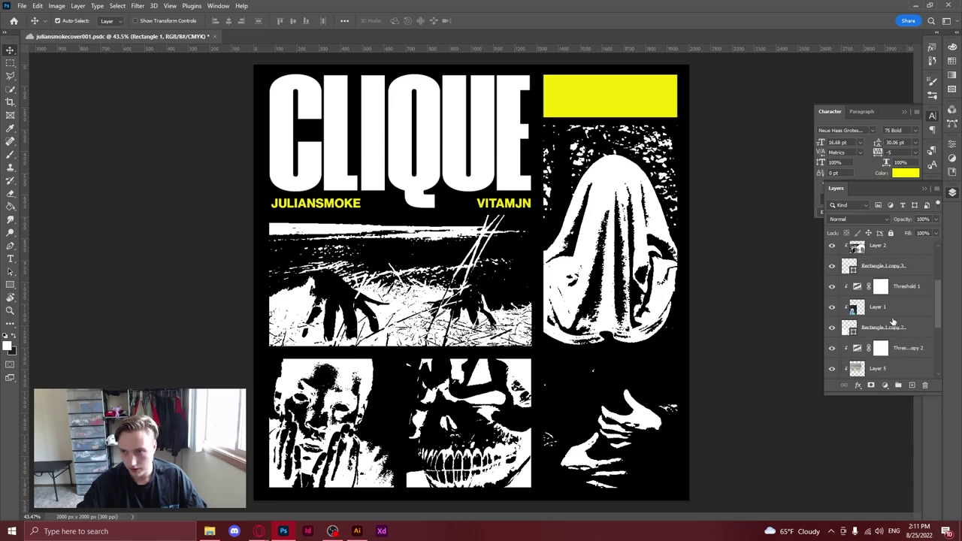
{"action": "left_click", "coordinate": [908, 315]}
{"action": "scroll", "coordinate": [911, 324], "scroll_direction": "down", "scroll_amount": 5}
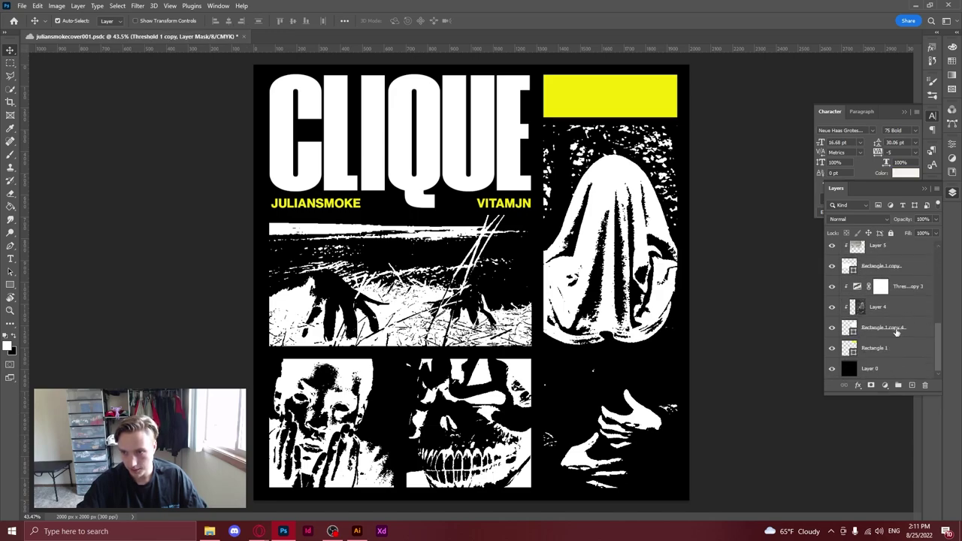
{"action": "scroll", "coordinate": [896, 330], "scroll_direction": "up", "scroll_amount": 3}
{"action": "scroll", "coordinate": [902, 333], "scroll_direction": "up", "scroll_amount": 3}
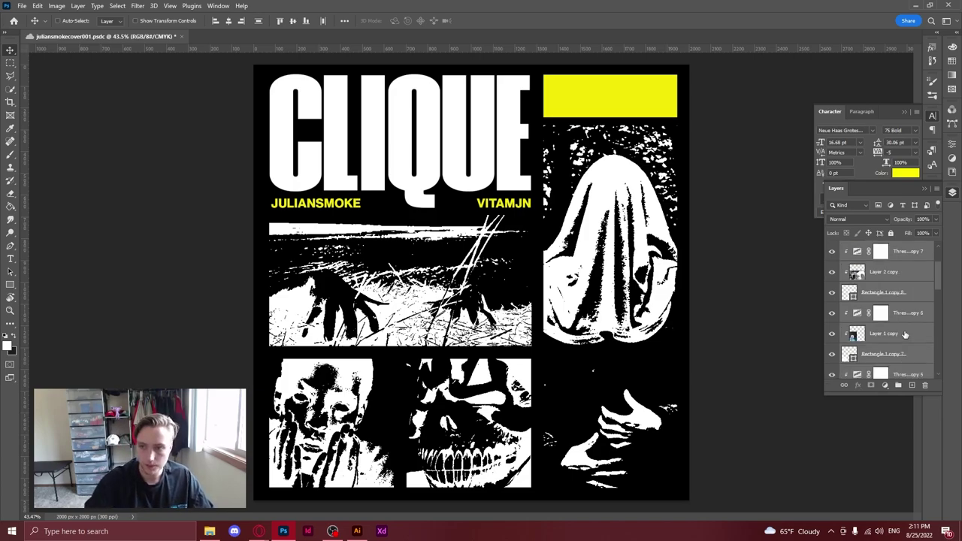
{"action": "key", "text": "ctrl+e"}
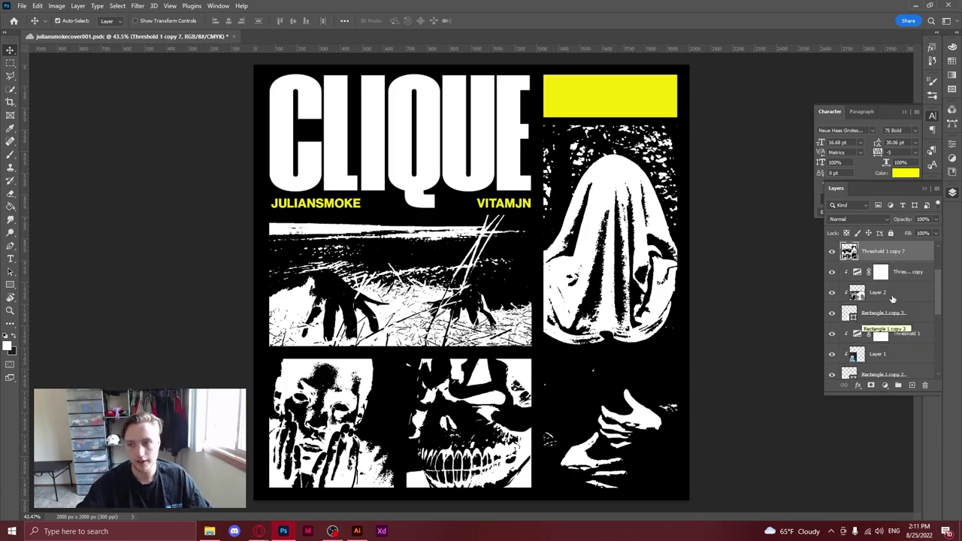
- Hide Layer 2 and the Rectangle 1 copy 2, 3 and 4 frames beneath the merged layer
{"action": "left_click", "coordinate": [833, 292]}
{"action": "scroll", "coordinate": [834, 304], "scroll_direction": "down", "scroll_amount": 1}
{"action": "left_click", "coordinate": [832, 273]}
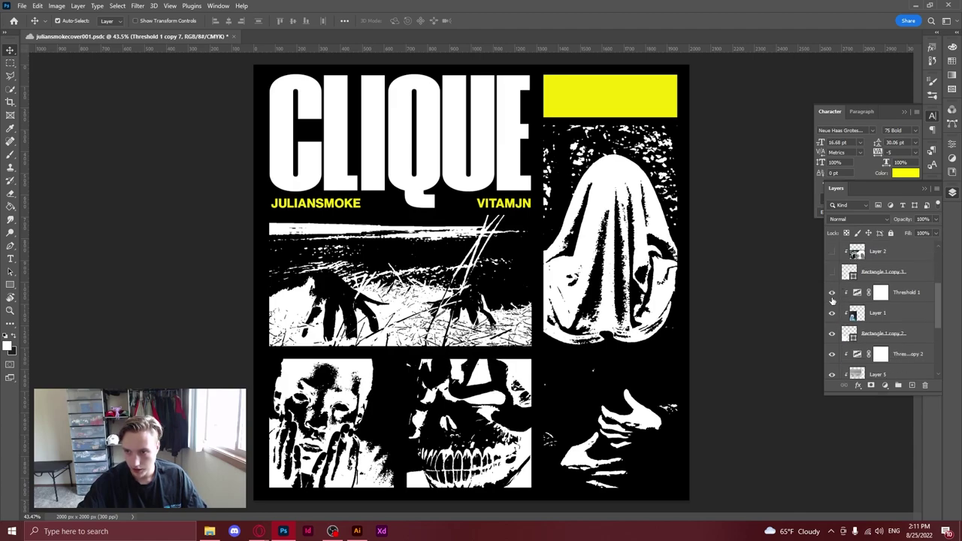
{"action": "scroll", "coordinate": [838, 290], "scroll_direction": "up", "scroll_amount": 1}
{"action": "left_click", "coordinate": [832, 312]}
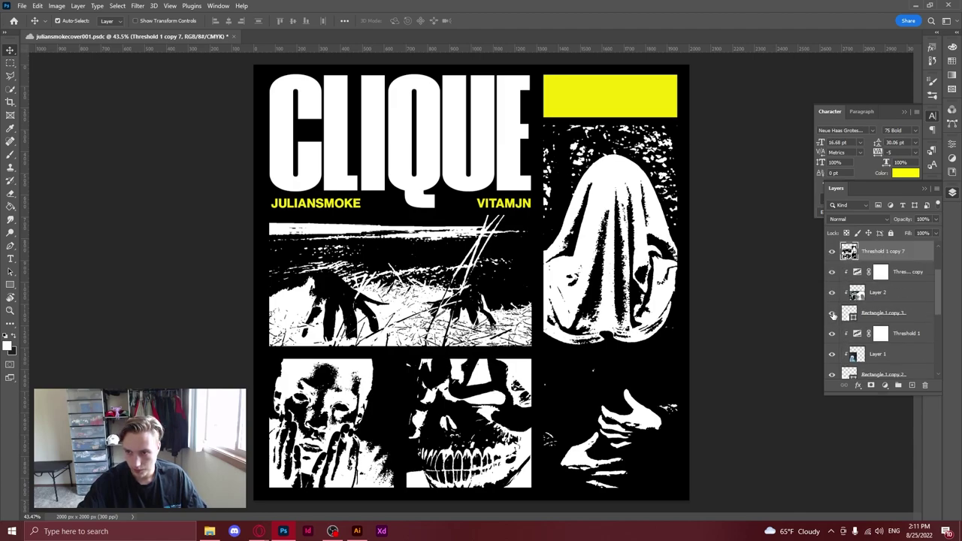
{"action": "left_click", "coordinate": [832, 313]}
{"action": "scroll", "coordinate": [835, 319], "scroll_direction": "down", "scroll_amount": 1}
{"action": "left_click", "coordinate": [831, 336]}
{"action": "scroll", "coordinate": [842, 324], "scroll_direction": "down", "scroll_amount": 2}
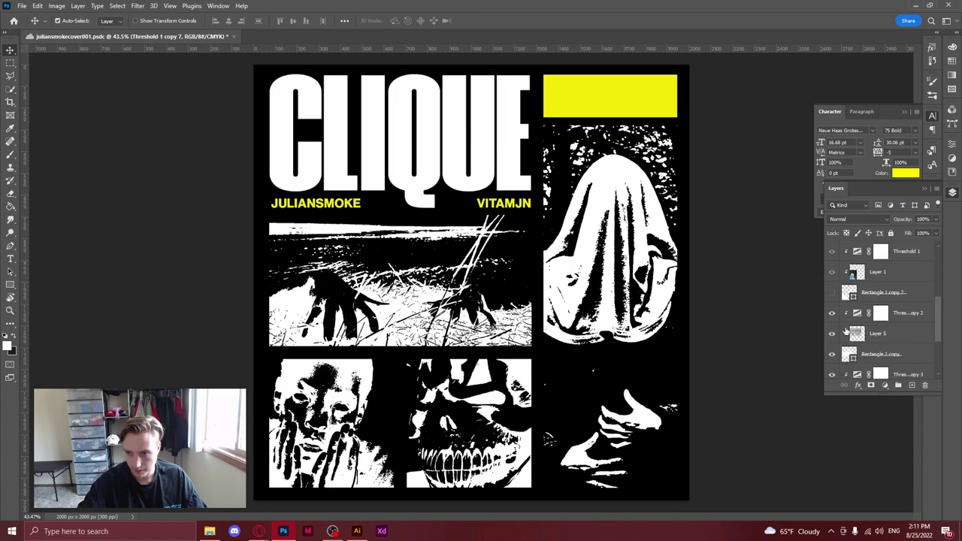
{"action": "scroll", "coordinate": [835, 316], "scroll_direction": "down", "scroll_amount": 2}
{"action": "left_click", "coordinate": [833, 328]}
{"action": "scroll", "coordinate": [882, 353], "scroll_direction": "up", "scroll_amount": 5}
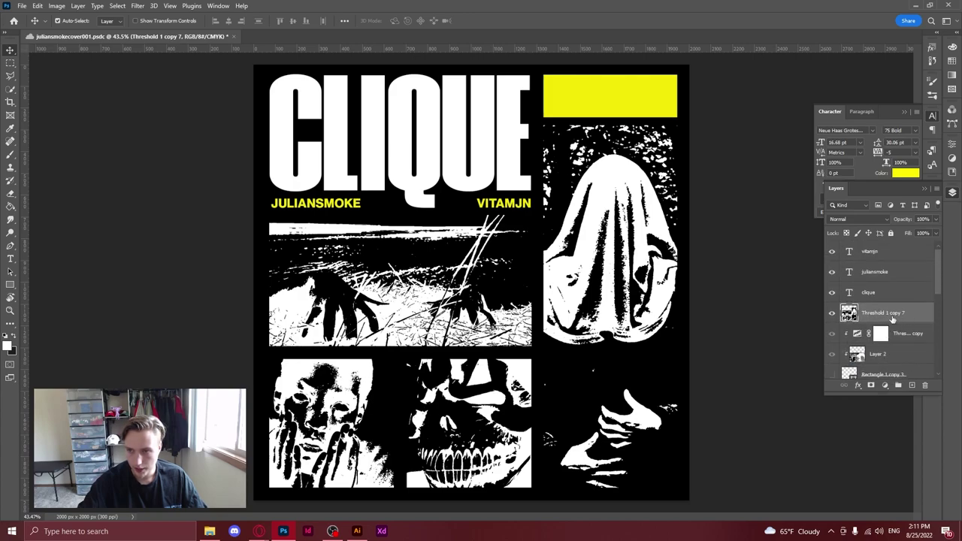
- Select the black with Color Range, delete it from the merged layer, and deselect
{"action": "left_click", "coordinate": [114, 5]}
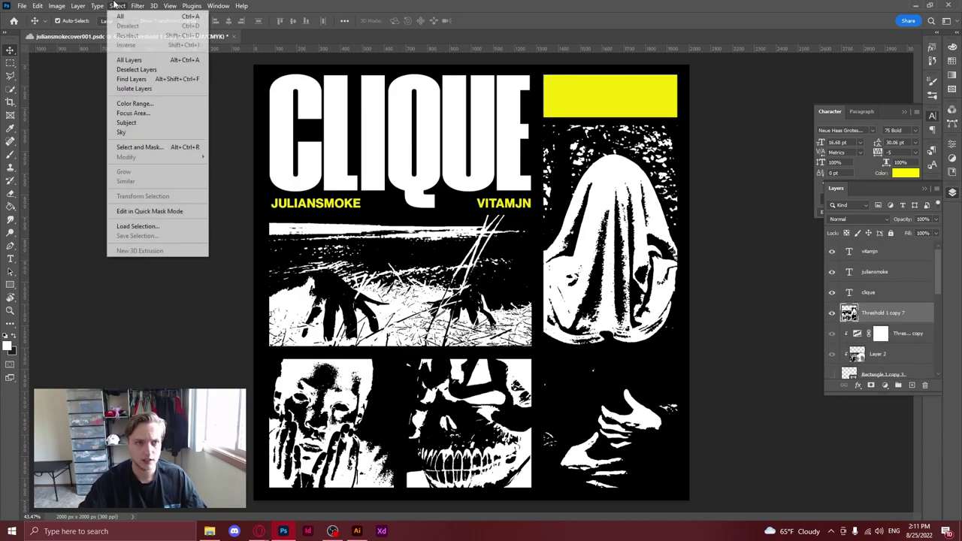
{"action": "left_click", "coordinate": [147, 105]}
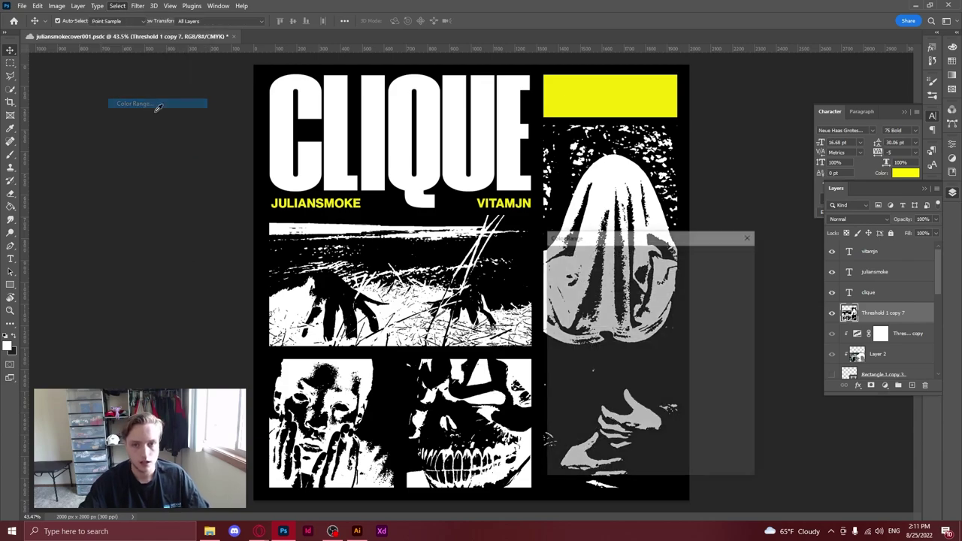
{"action": "left_click", "coordinate": [384, 252]}
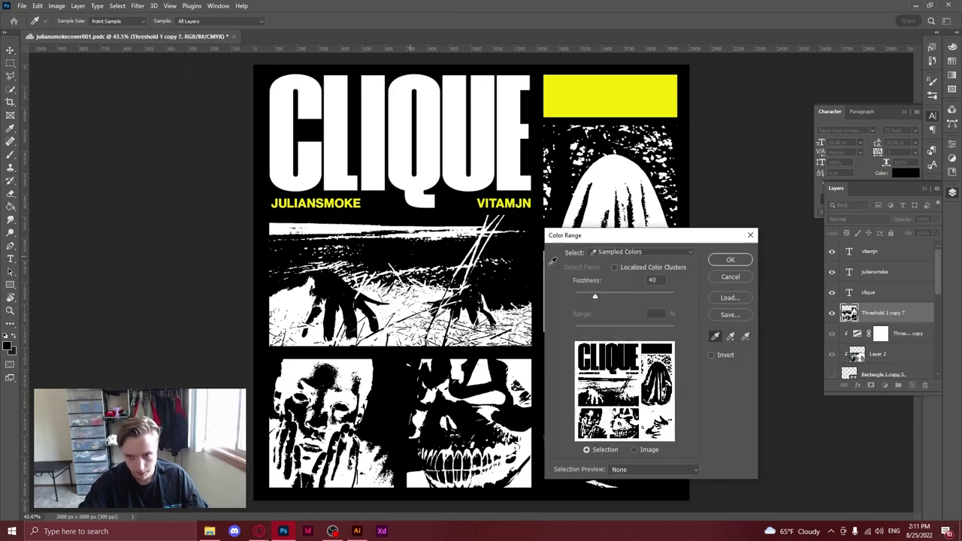
{"action": "left_click", "coordinate": [743, 261]}
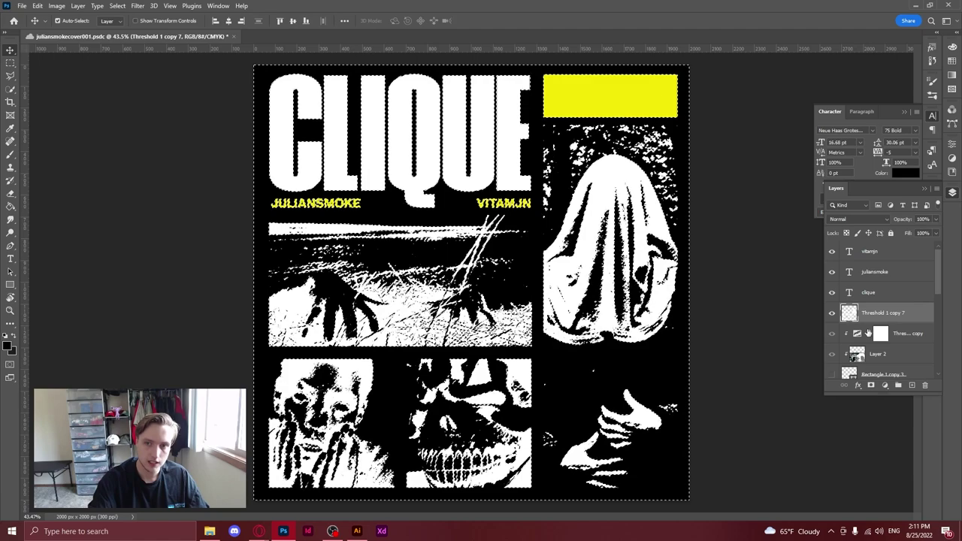
{"action": "key", "text": "Delete"}
{"action": "key", "text": "ctrl+d"}
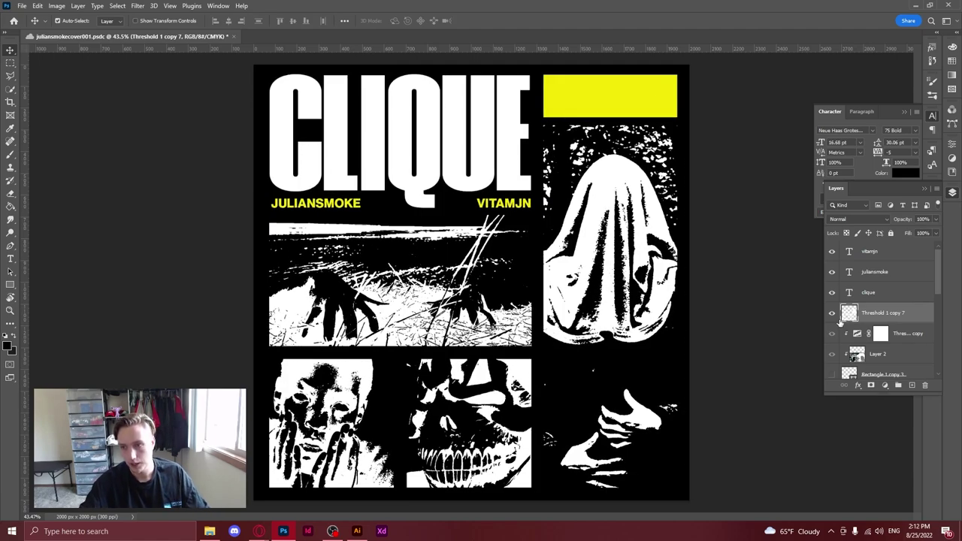
- View the merged layer on its own, then restore all layers to compare
{"action": "left_click", "coordinate": [832, 313], "text": "alt"}
{"action": "left_click", "coordinate": [832, 313], "text": "alt"}
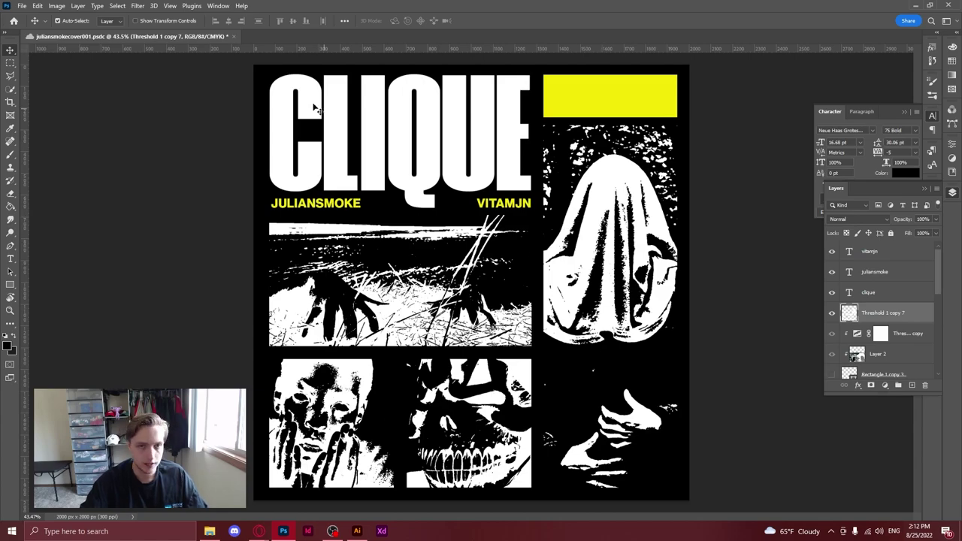
{"action": "left_click", "coordinate": [832, 313], "text": "alt"}
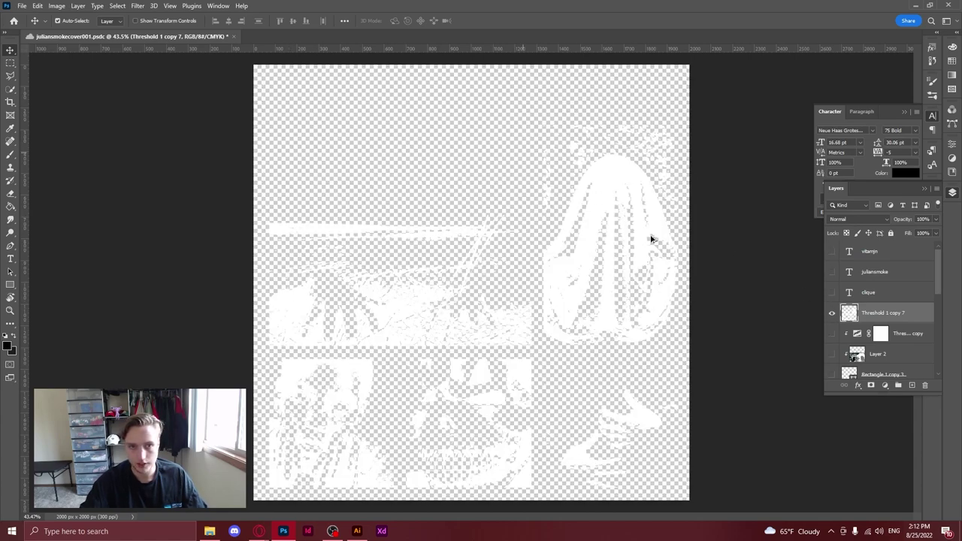
{"action": "left_click", "coordinate": [832, 314], "text": "alt"}
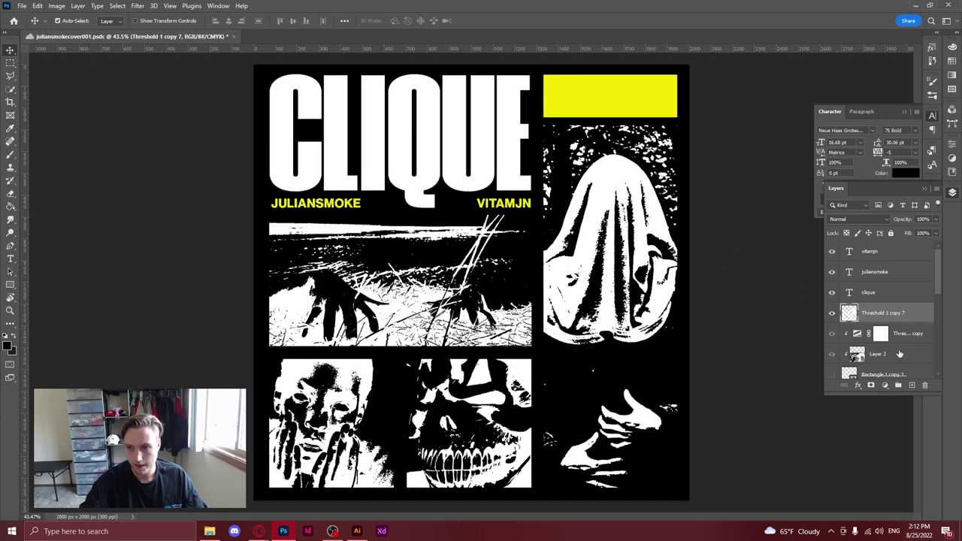
- Add a Color Overlay to the merged layer using the yellow sampled from the top bar
{"action": "double_click", "coordinate": [921, 314]}
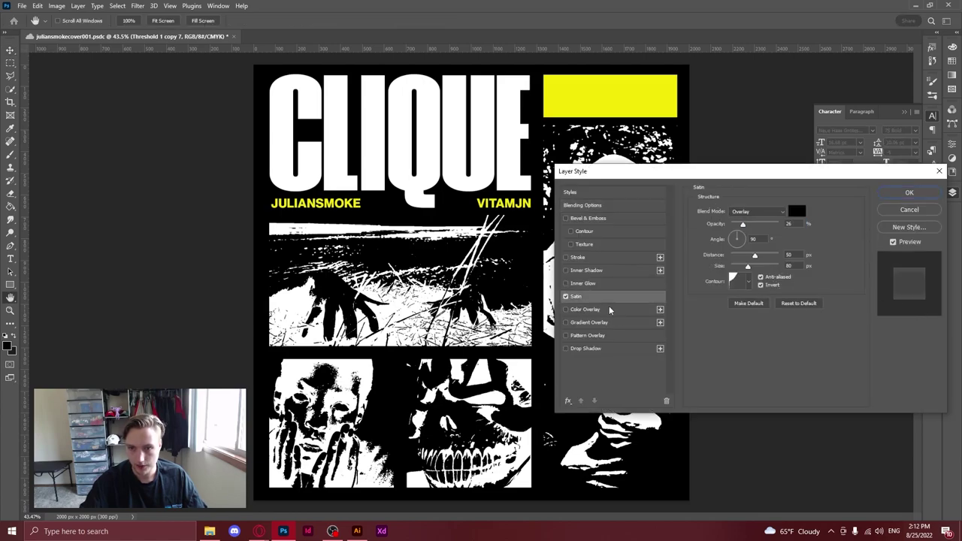
{"action": "left_click", "coordinate": [609, 307]}
{"action": "left_click", "coordinate": [566, 298]}
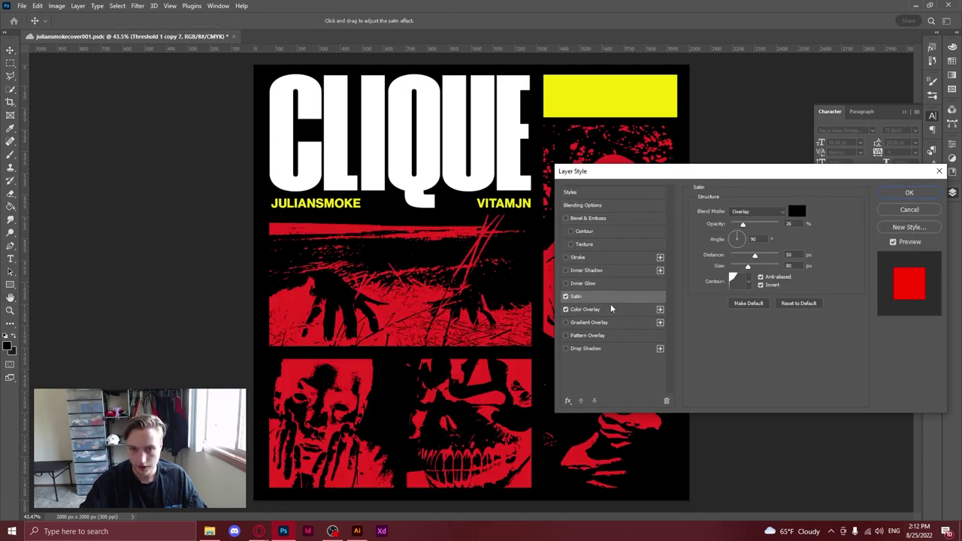
{"action": "left_click", "coordinate": [566, 298]}
{"action": "left_click", "coordinate": [590, 308]}
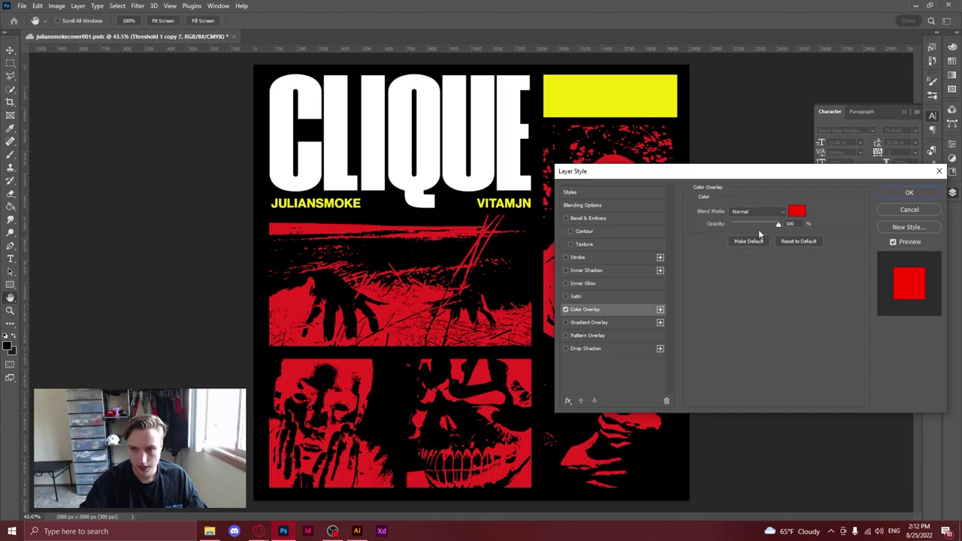
{"action": "left_click", "coordinate": [798, 214]}
{"action": "left_click", "coordinate": [647, 97]}
{"action": "left_click", "coordinate": [832, 197]}
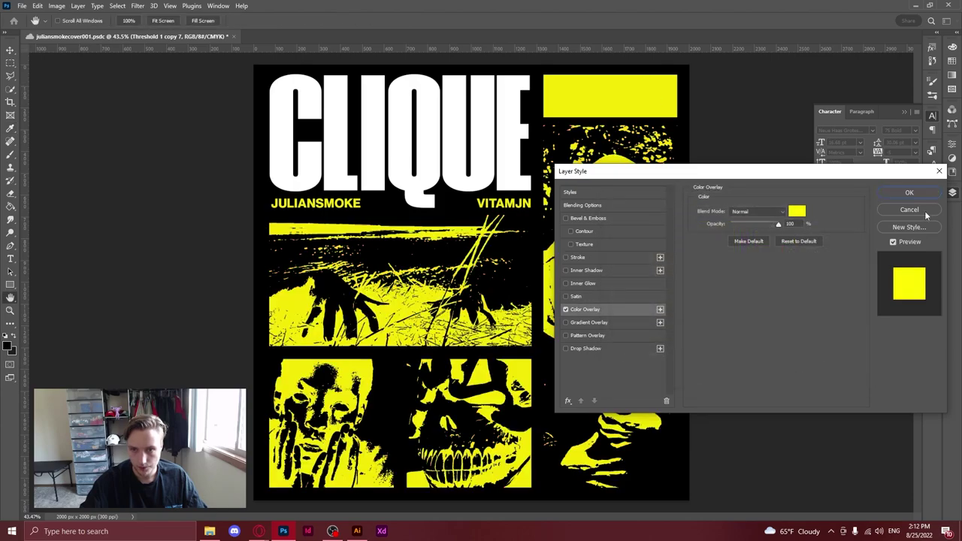
{"action": "left_click", "coordinate": [910, 193]}
- Fit the whole poster in the window and zoom out slightly to review it
{"action": "scroll", "coordinate": [661, 249], "scroll_direction": "down", "scroll_amount": 3}
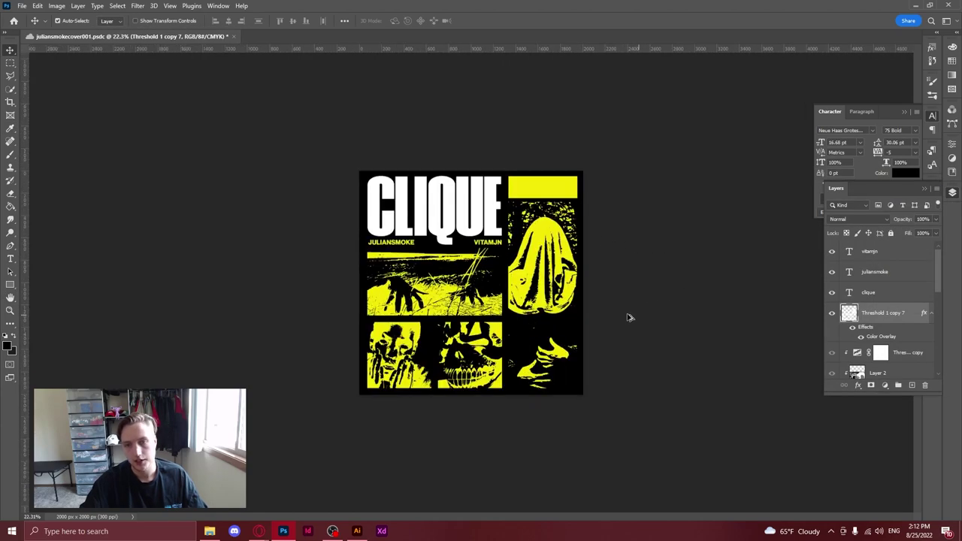
{"action": "scroll", "coordinate": [634, 318], "scroll_direction": "up", "scroll_amount": 1}
{"action": "scroll", "coordinate": [590, 355], "scroll_direction": "up", "scroll_amount": 2}
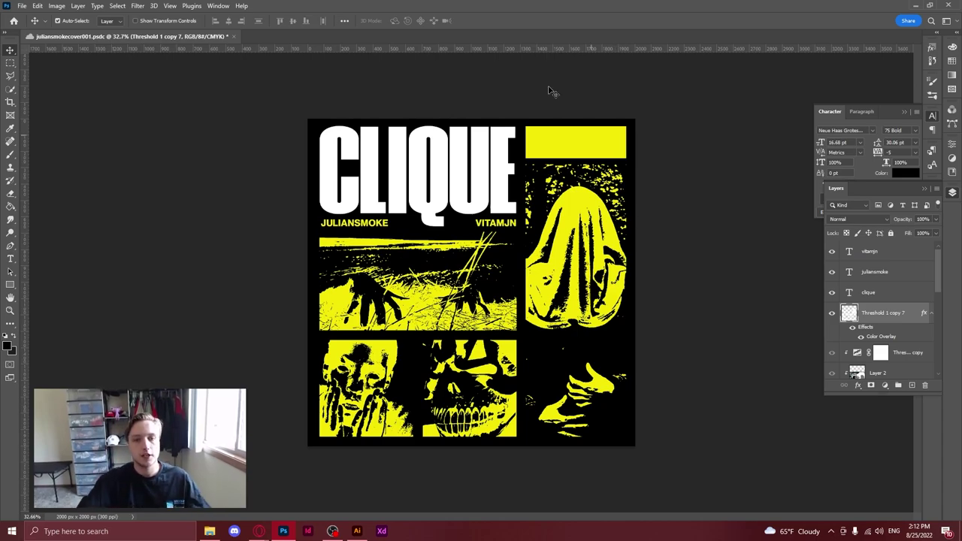
{"action": "scroll", "coordinate": [490, 333], "scroll_direction": "down", "scroll_amount": 6}
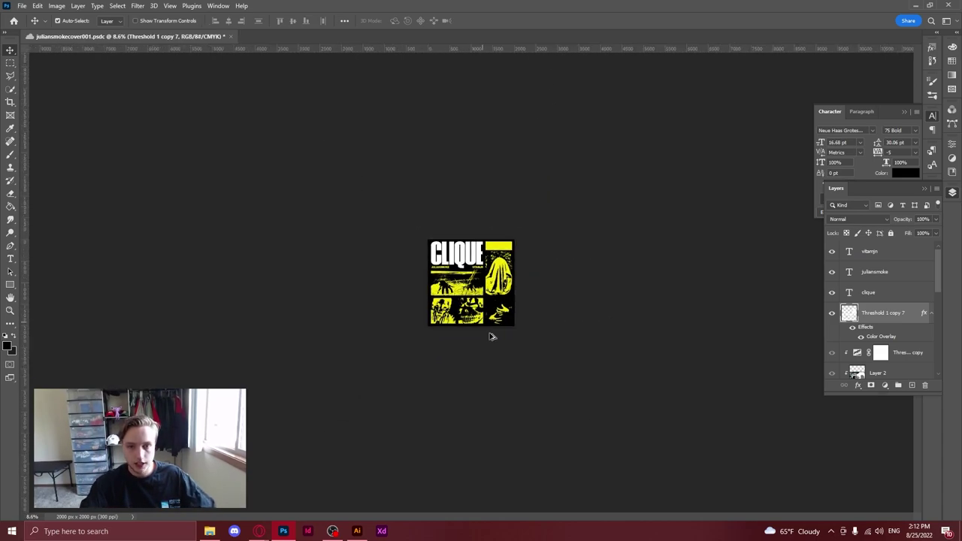
{"action": "scroll", "coordinate": [533, 306], "scroll_direction": "up", "scroll_amount": 6}
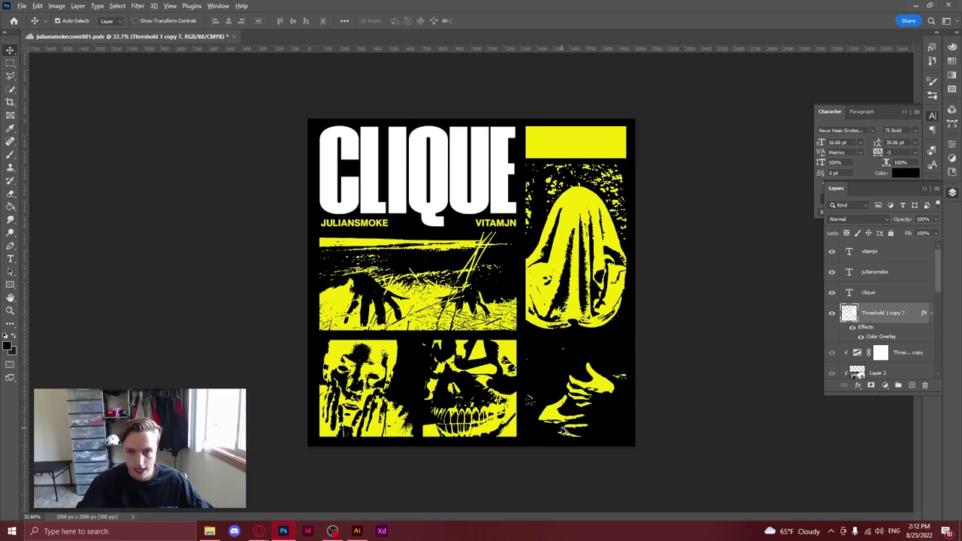
{"action": "key", "text": "ctrl+0"}
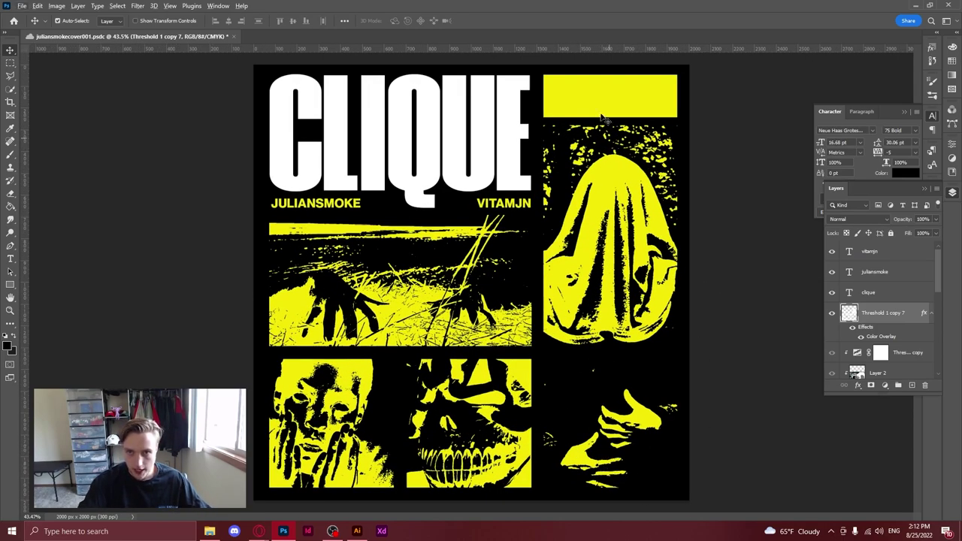
{"action": "key", "text": "ctrl+minus"}
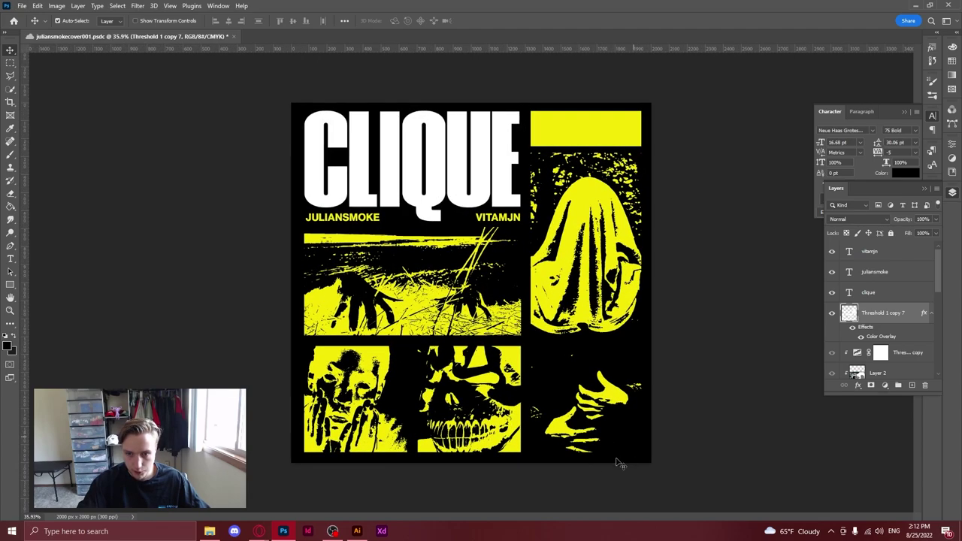
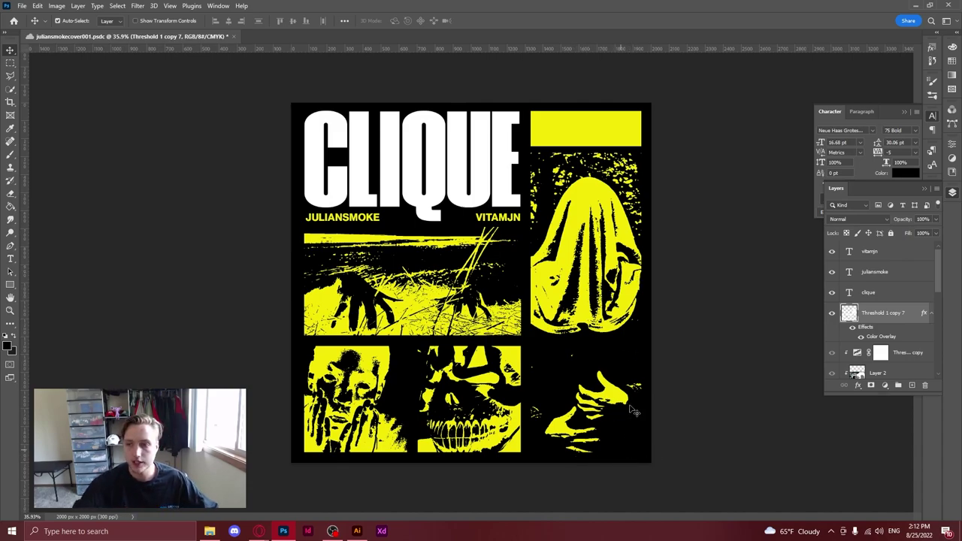
- On a new layer, draw a thin tall white rectangle beside the lower-right image
{"action": "left_click", "coordinate": [912, 385]}
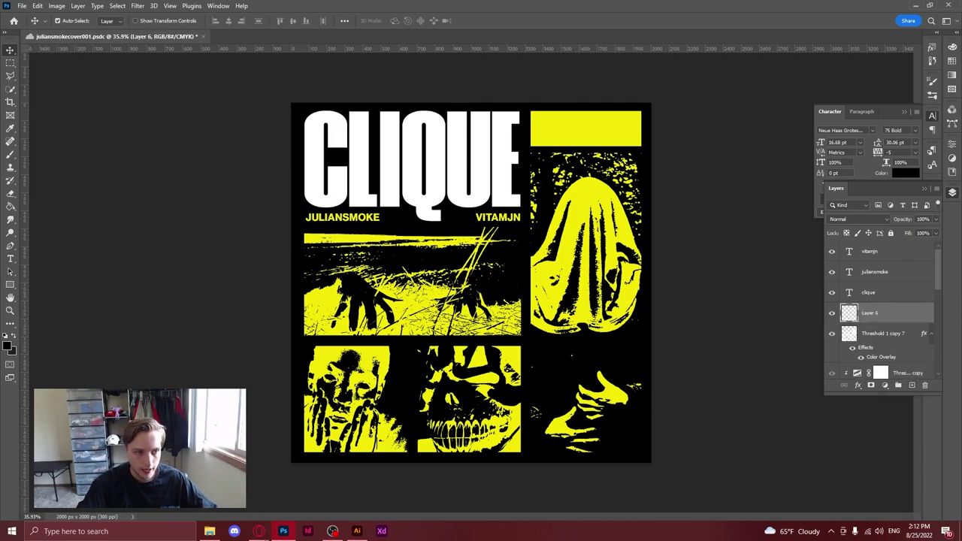
{"action": "left_click", "coordinate": [11, 285]}
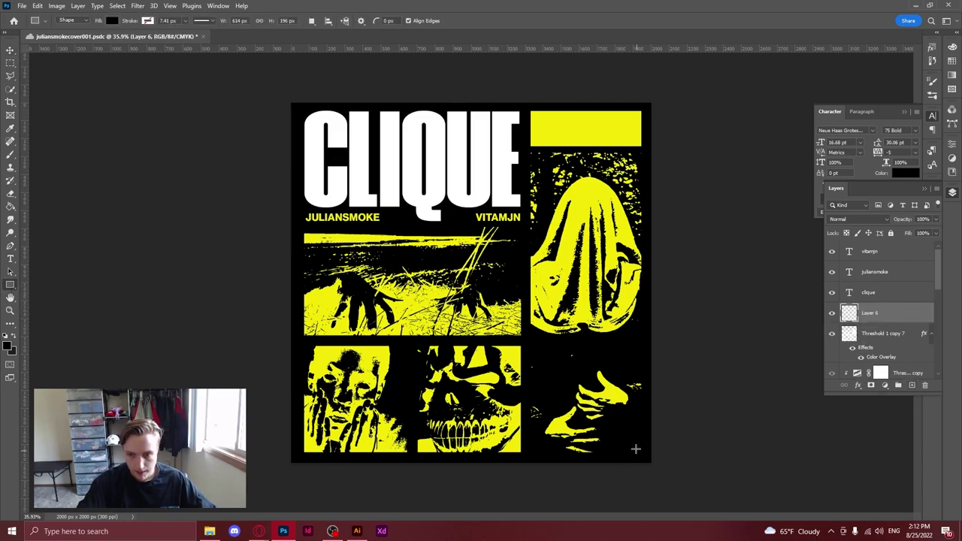
{"action": "left_click_drag", "start_coordinate": [530, 451], "coordinate": [540, 273]}
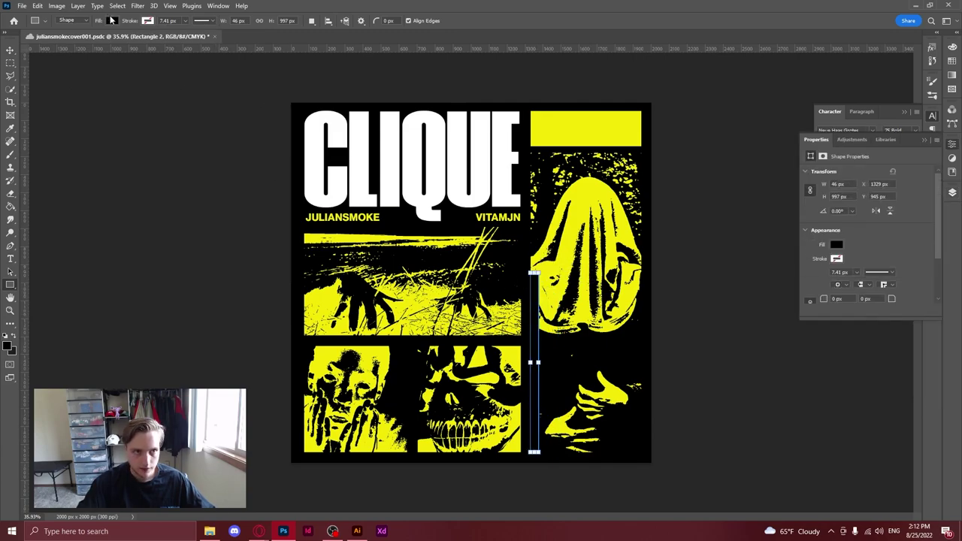
{"action": "left_click", "coordinate": [112, 21]}
{"action": "left_click", "coordinate": [124, 74]}
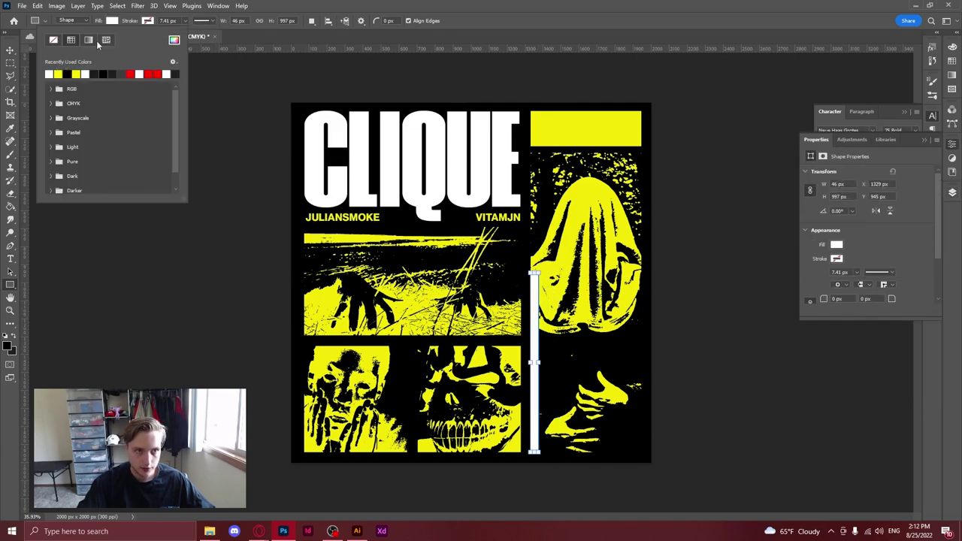
{"action": "left_click", "coordinate": [107, 30]}
- Move the white bar to the cover's right edge and duplicate it just beside the original
{"action": "left_click", "coordinate": [11, 50]}
{"action": "left_click_drag", "start_coordinate": [535, 295], "coordinate": [639, 293]}
{"action": "scroll", "coordinate": [659, 333], "scroll_direction": "down", "scroll_amount": 2}
{"action": "scroll", "coordinate": [681, 383], "scroll_direction": "up", "scroll_amount": 4}
{"action": "key", "text": "ctrl+alt+t"}
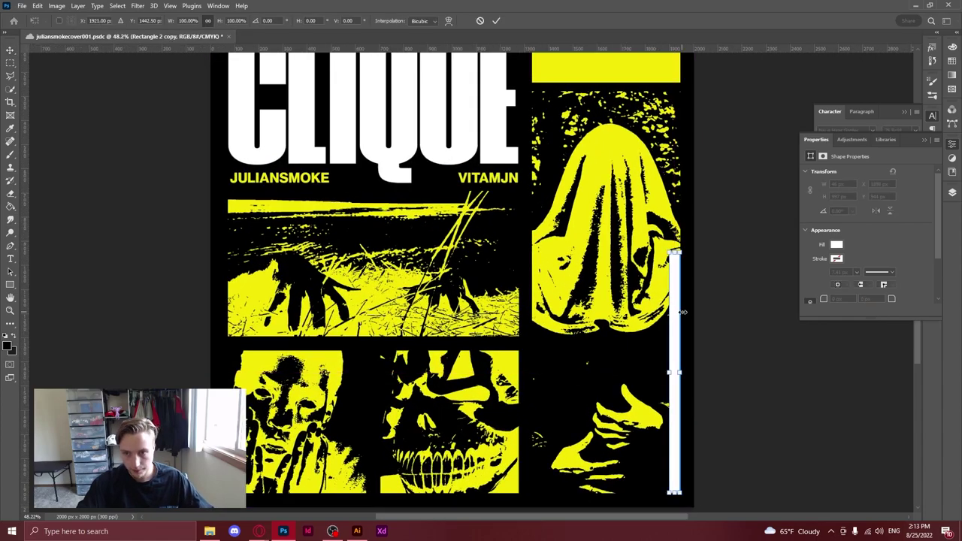
{"action": "left_click_drag", "start_coordinate": [672, 300], "coordinate": [662, 307]}
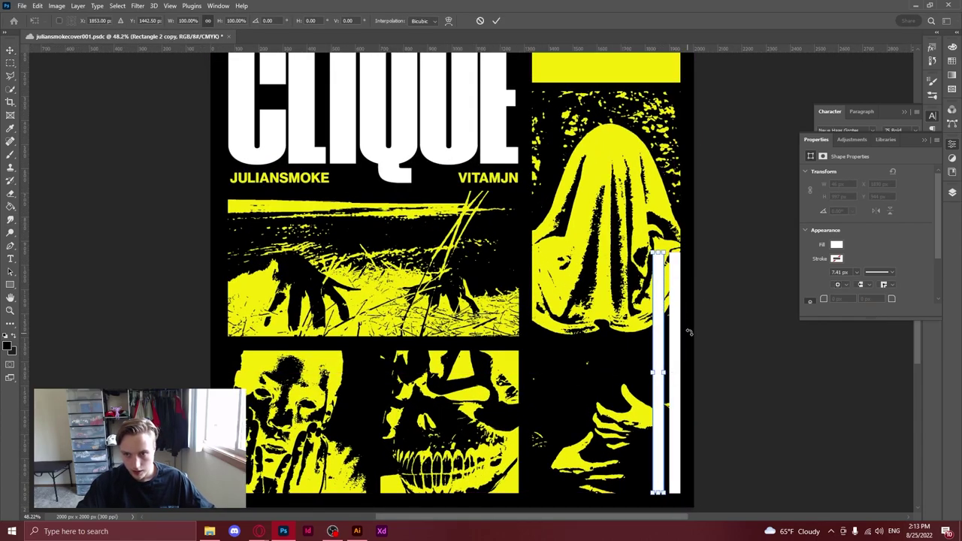
{"action": "key", "text": "Return"}
- Enable a Gradient Overlay on Rectangle 2 using the foreground-to-background preset
{"action": "left_click", "coordinate": [951, 192]}
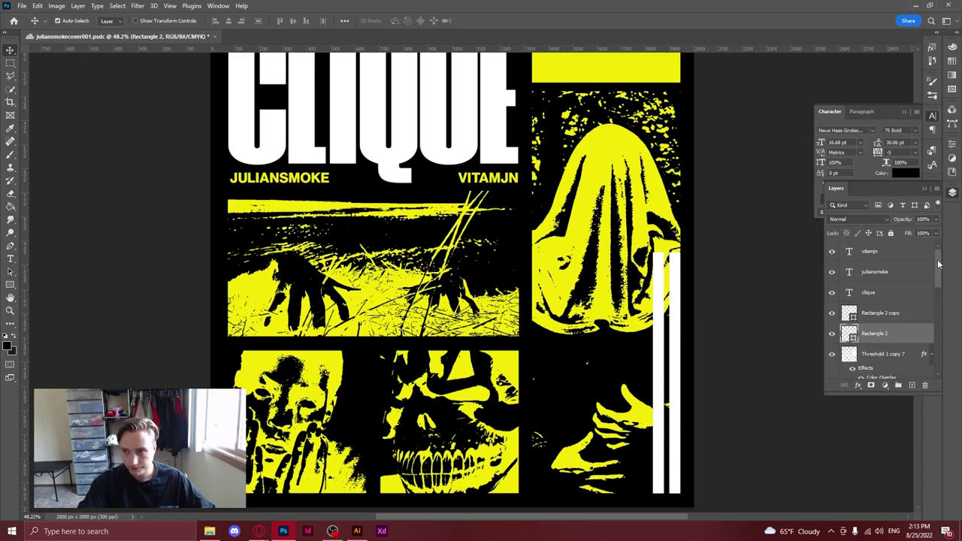
{"action": "double_click", "coordinate": [902, 333]}
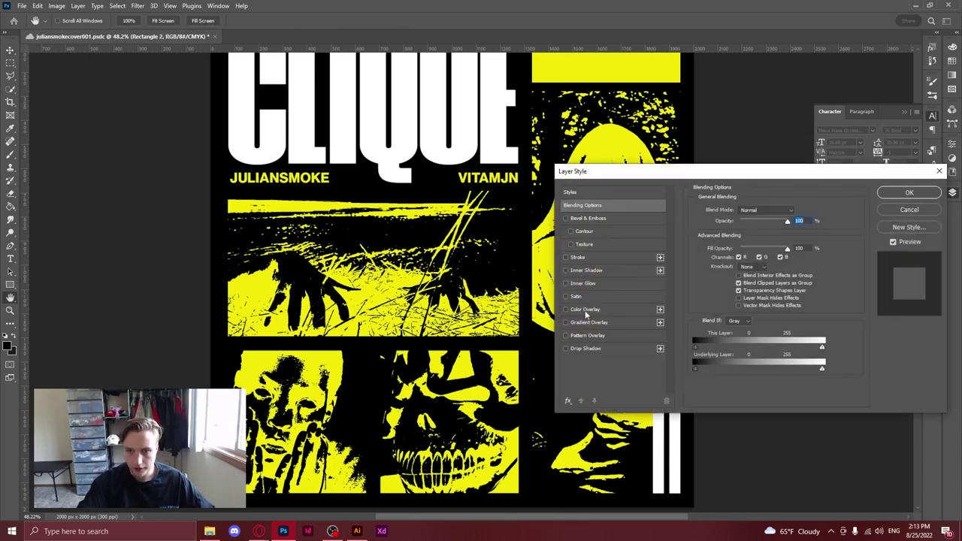
{"action": "left_click", "coordinate": [594, 322]}
{"action": "left_click", "coordinate": [766, 236]}
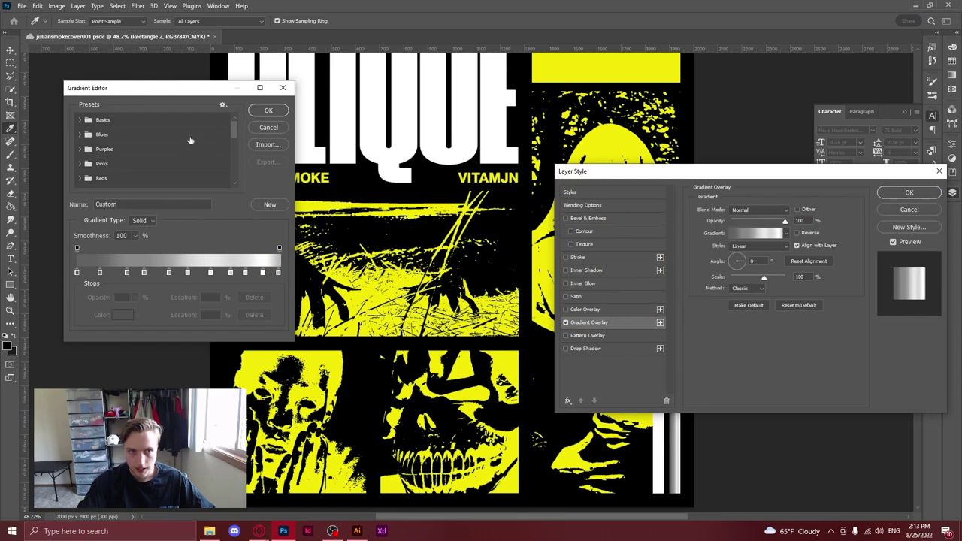
{"action": "left_click", "coordinate": [92, 120]}
{"action": "left_click", "coordinate": [92, 135]}
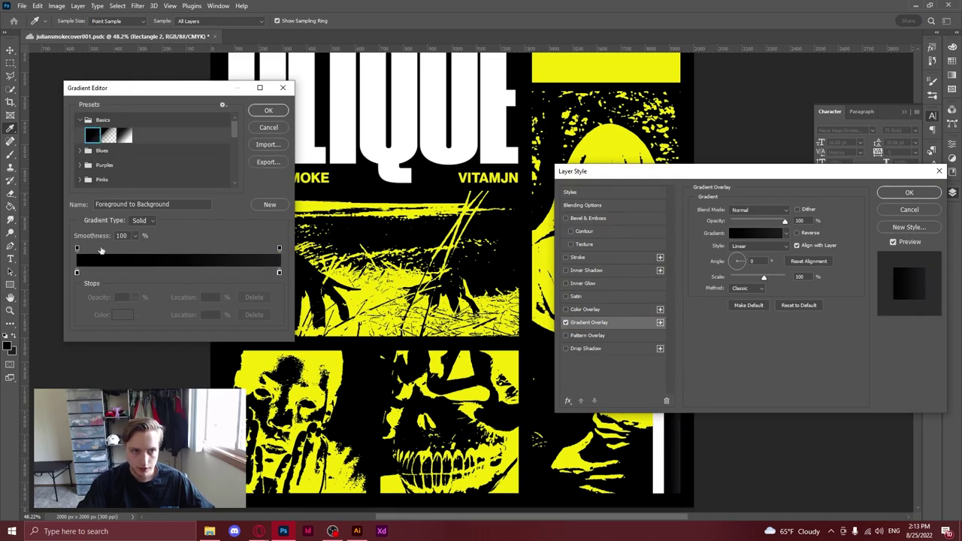
- Set the gradient stops to the cover's sampled yellow and #ffffff
{"action": "left_click", "coordinate": [76, 273]}
{"action": "left_click", "coordinate": [119, 314]}
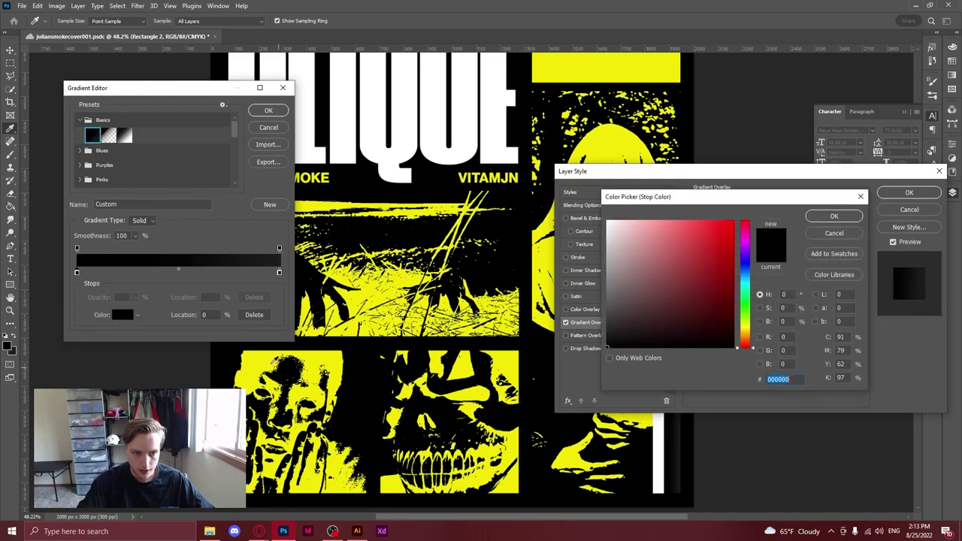
{"action": "left_click", "coordinate": [278, 364]}
{"action": "left_click", "coordinate": [833, 216]}
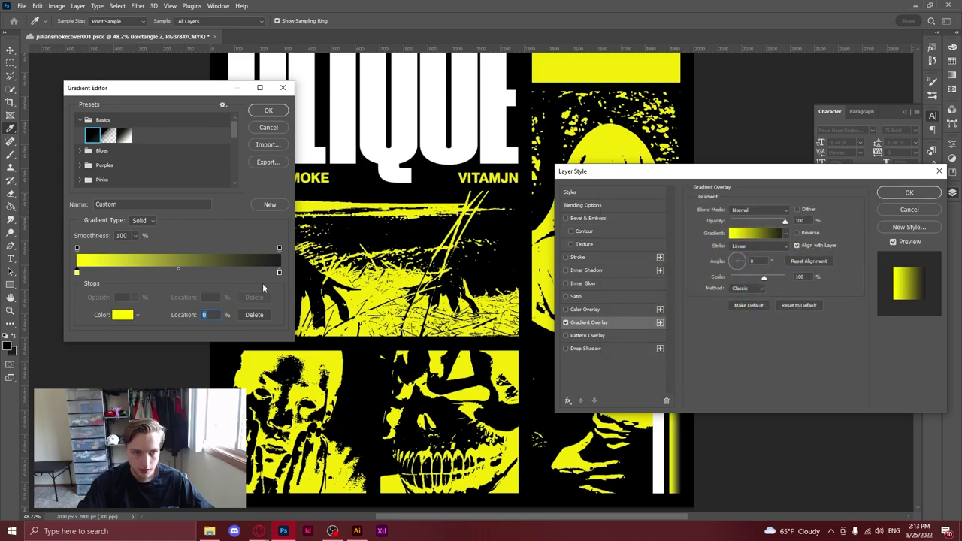
{"action": "left_click", "coordinate": [279, 273]}
{"action": "left_click", "coordinate": [122, 314]}
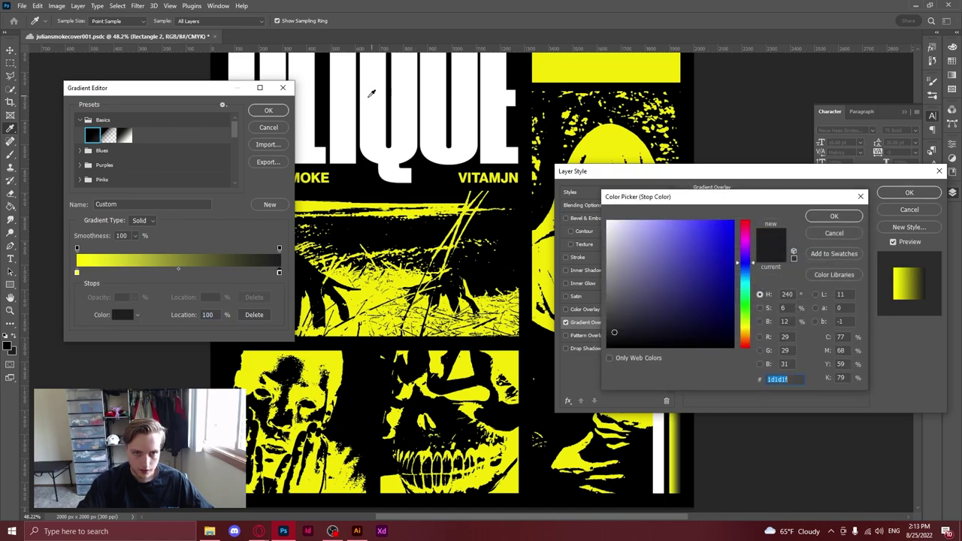
{"action": "type", "text": "ffffff"}
{"action": "left_click", "coordinate": [832, 218]}
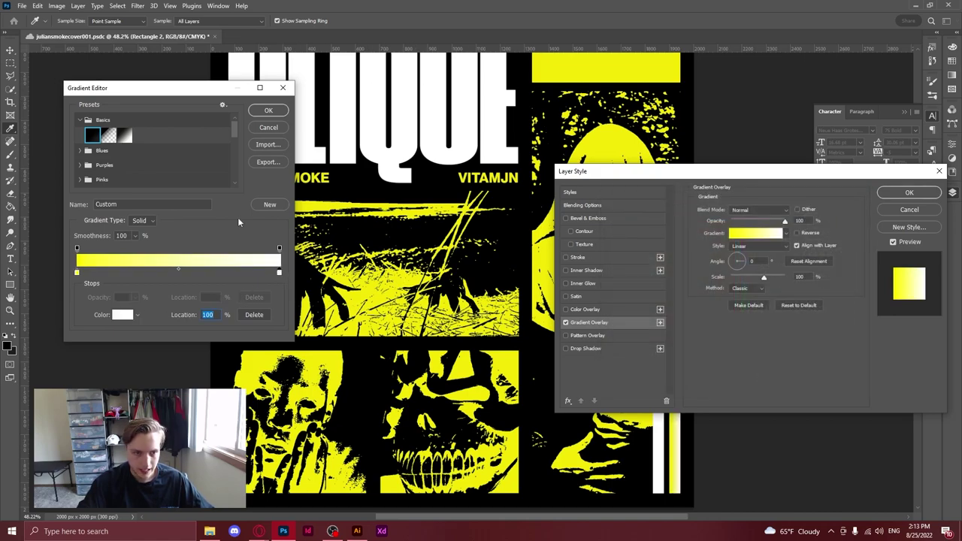
{"action": "left_click", "coordinate": [269, 110]}
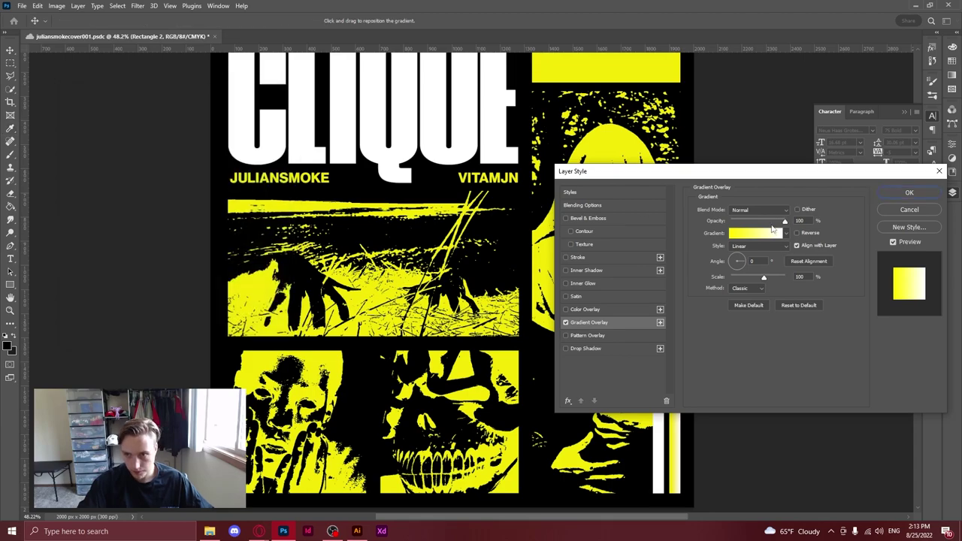
- Run the gradient at a 90° angle, stretch its scale, and reverse its direction
{"action": "left_click", "coordinate": [739, 257]}
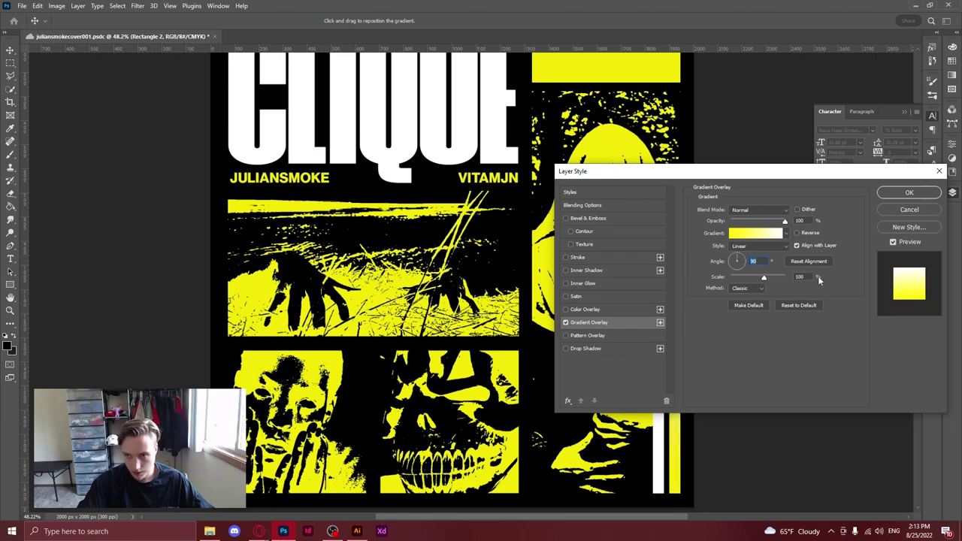
{"action": "left_click_drag", "start_coordinate": [787, 173], "coordinate": [284, 60]}
{"action": "mouse_move", "coordinate": [250, 165]}
{"action": "left_mouse_down"}
{"action": "mouse_move", "coordinate": [283, 166]}
{"action": "mouse_move", "coordinate": [221, 167]}
{"action": "mouse_move", "coordinate": [241, 167]}
{"action": "left_mouse_up"}
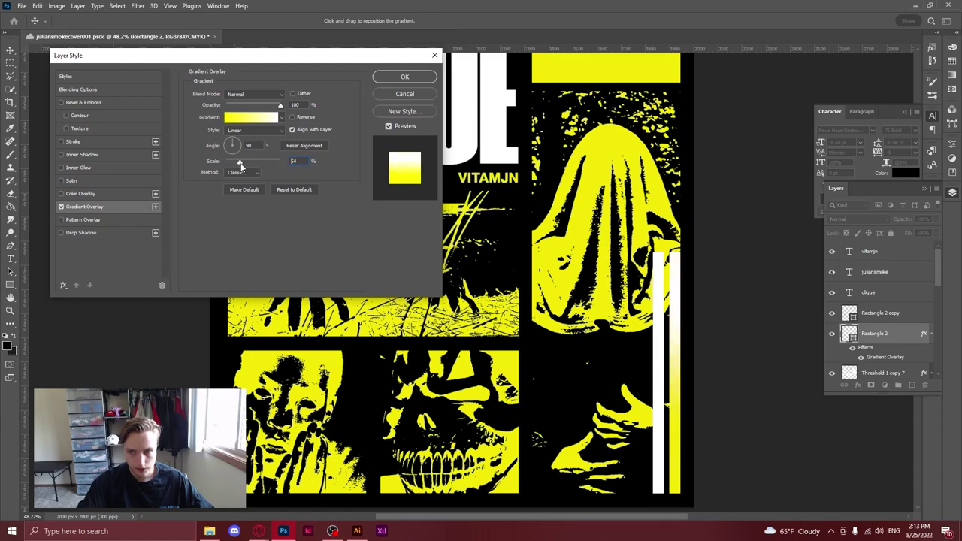
{"action": "left_click", "coordinate": [404, 76]}
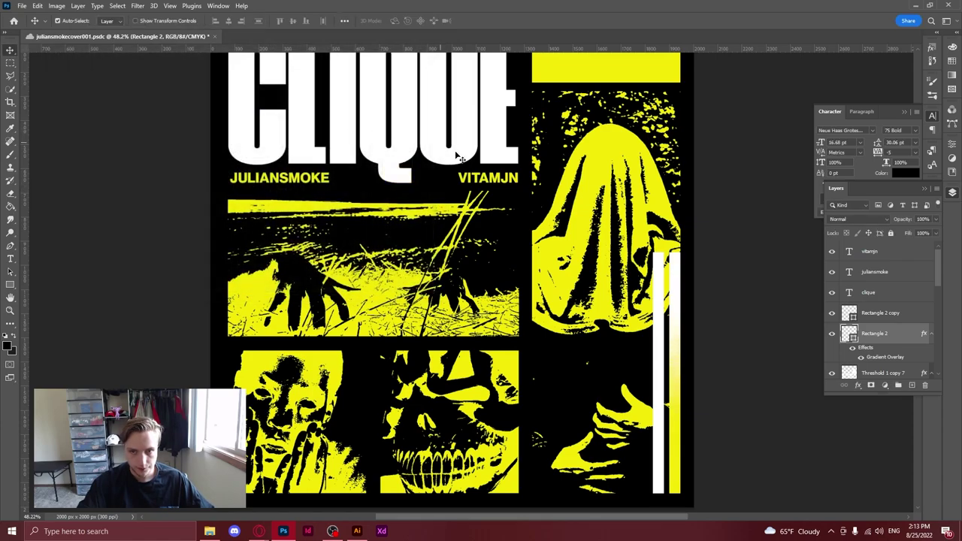
{"action": "double_click", "coordinate": [885, 357]}
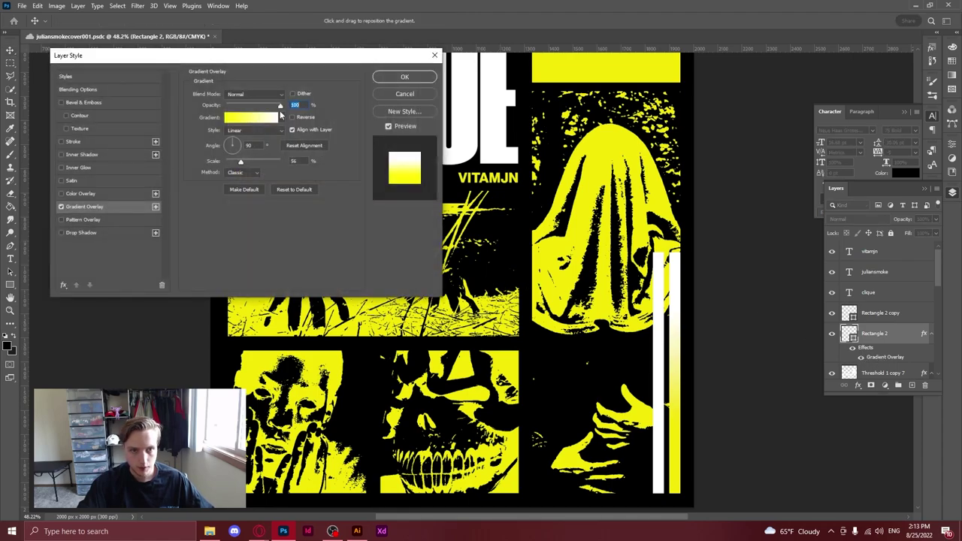
{"action": "left_click", "coordinate": [292, 117]}
{"action": "left_click", "coordinate": [405, 77]}
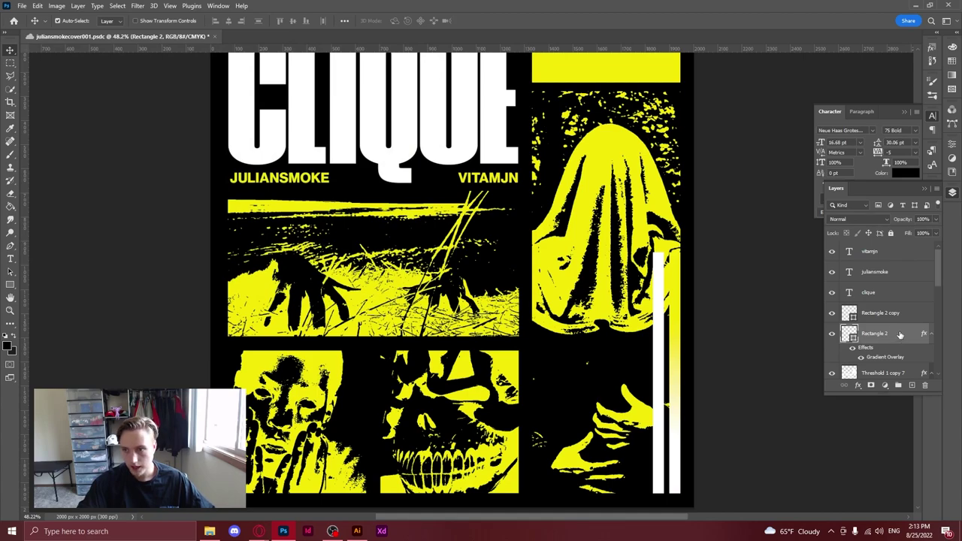
- Delete the Rectangle 2 copy bar and fit the whole cover in the window
{"action": "left_click", "coordinate": [883, 315]}
{"action": "key", "text": "Delete"}
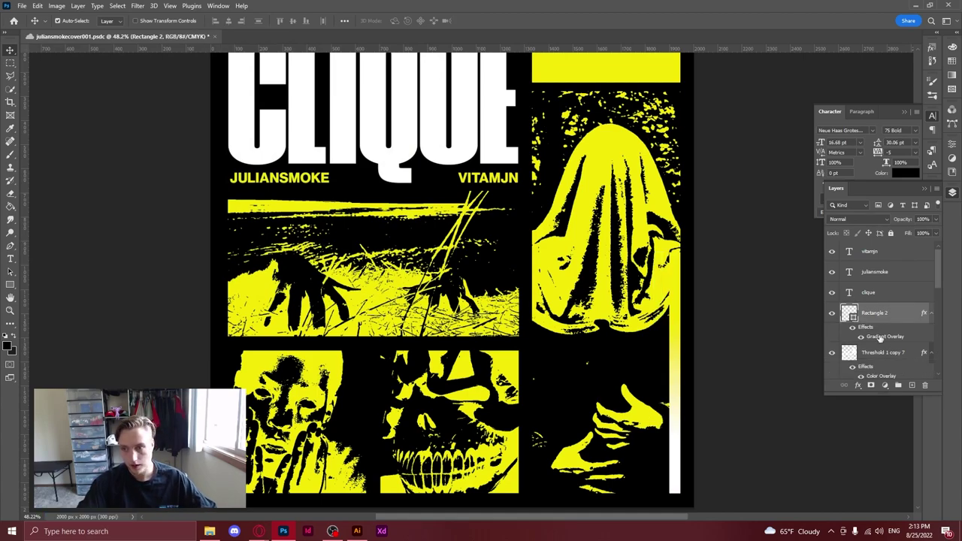
{"action": "key", "text": "ctrl+minus"}
{"action": "key", "text": "ctrl+minus"}
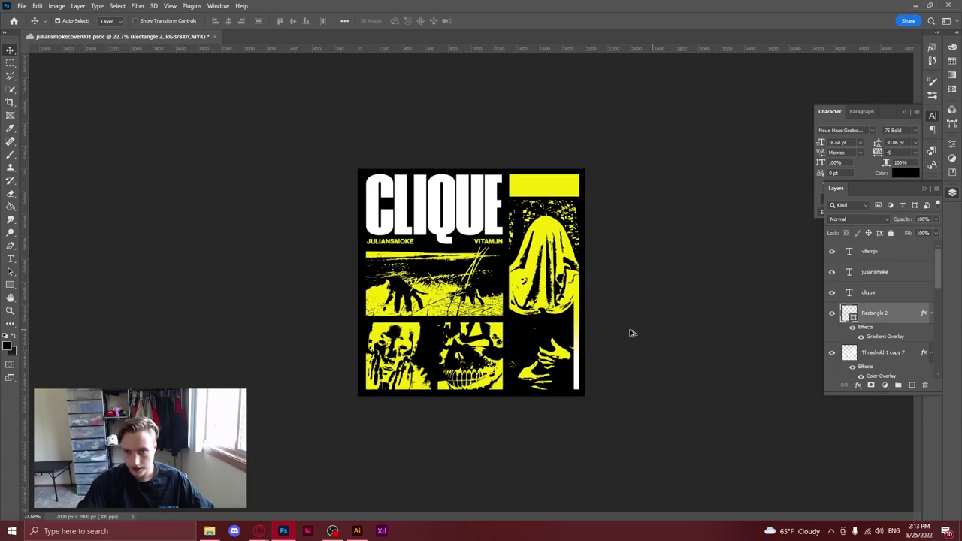
{"action": "key", "text": "ctrl+0"}
{"action": "scroll", "coordinate": [651, 289], "scroll_direction": "up", "scroll_amount": 2}
{"action": "scroll", "coordinate": [661, 330], "scroll_direction": "down", "scroll_amount": 4}
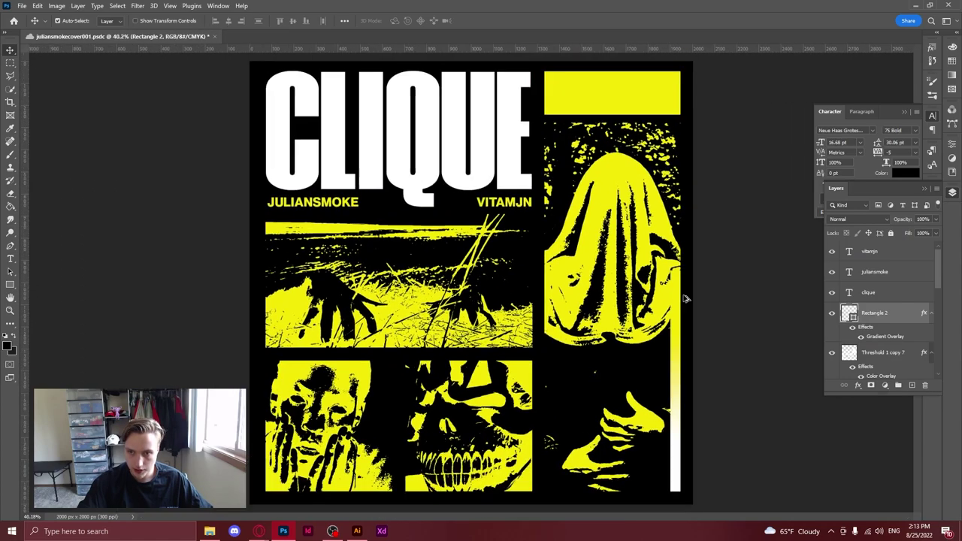
- Shorten the gradient bar from its top so it lines up with the artwork
{"action": "key", "text": "ctrl+t"}
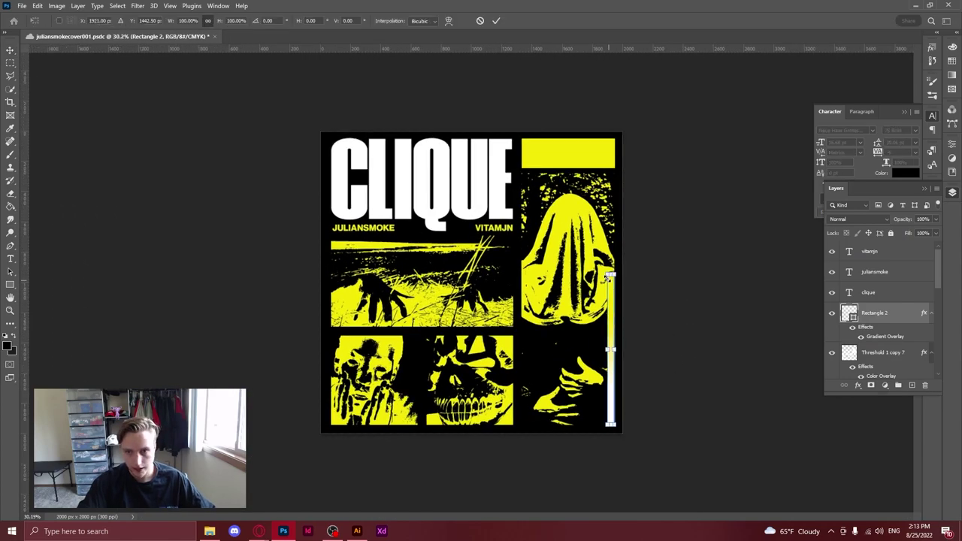
{"action": "left_click_drag", "start_coordinate": [611, 275], "coordinate": [609, 333]}
{"action": "scroll", "coordinate": [657, 366], "scroll_direction": "up", "scroll_amount": 2}
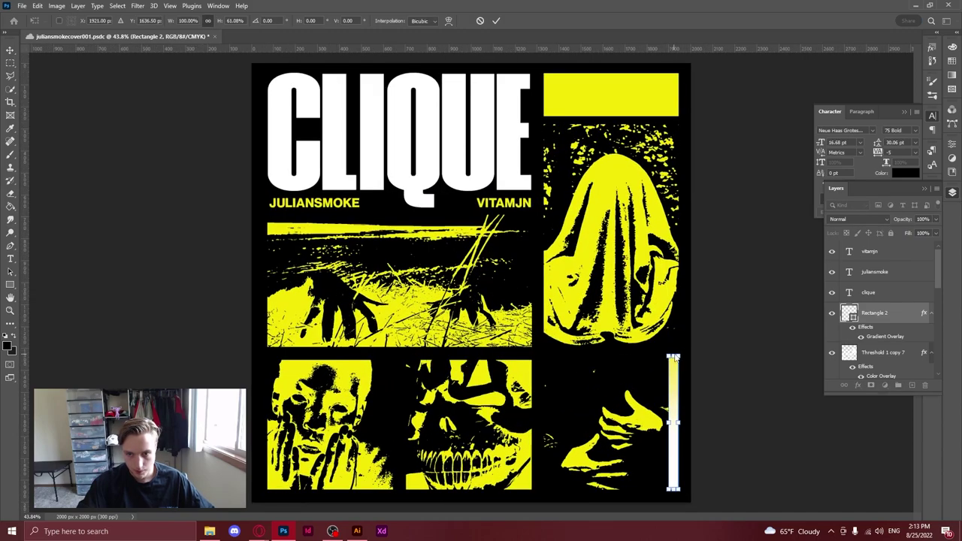
{"action": "left_click_drag", "start_coordinate": [672, 355], "coordinate": [673, 357]}
{"action": "key", "text": "Return"}
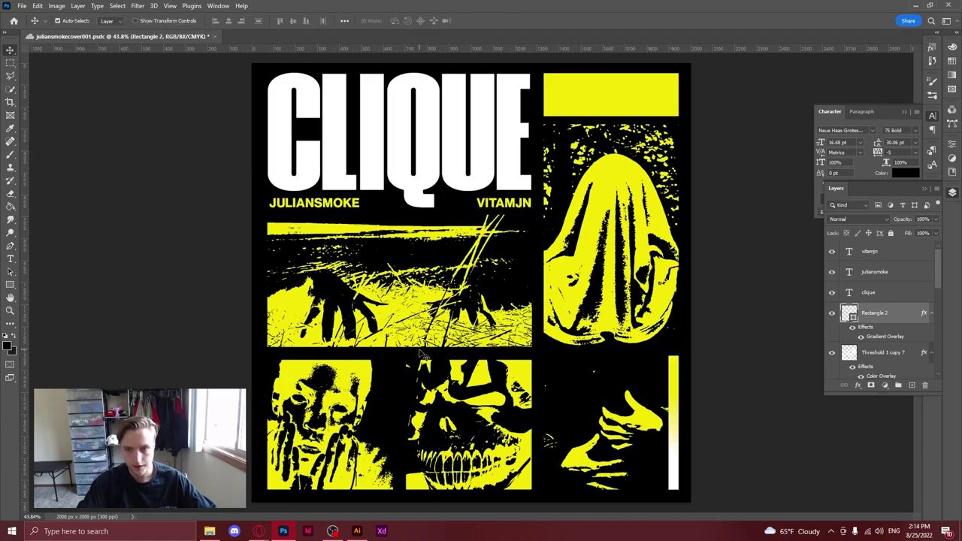
{"action": "scroll", "coordinate": [680, 410], "scroll_direction": "down", "scroll_amount": 2}
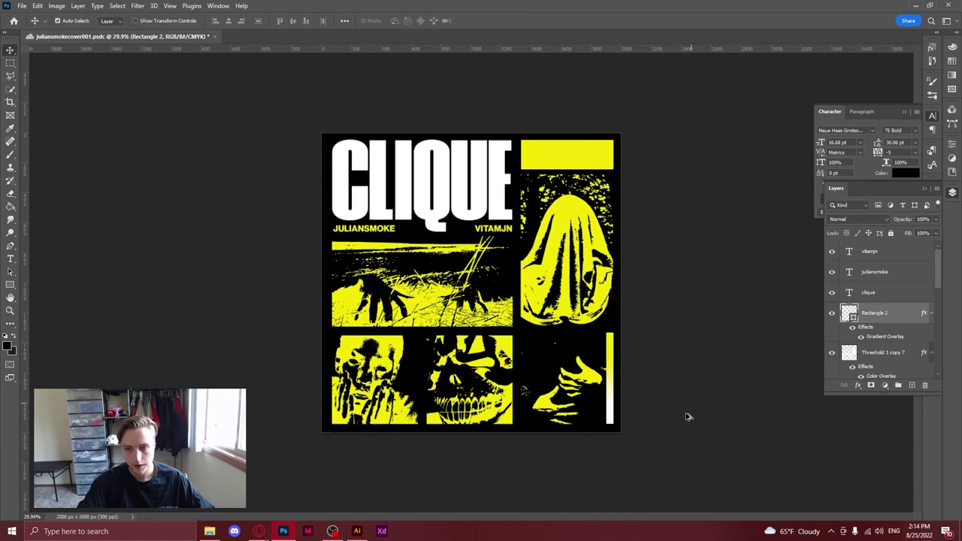
- Duplicate the gradient bar, rasterize its layer style, and rotate it 180° beside the original
{"action": "key", "text": "ctrl+j"}
{"action": "right_click", "coordinate": [887, 318]}
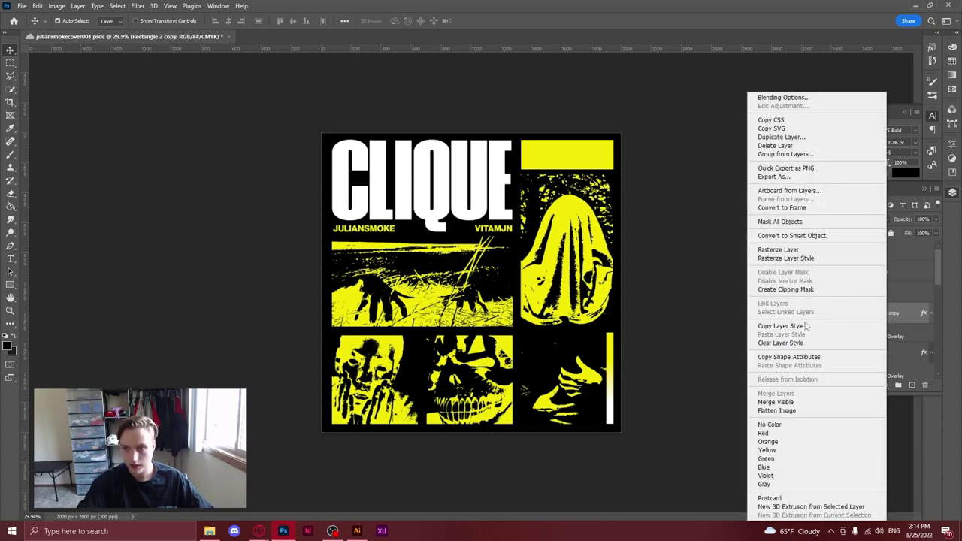
{"action": "left_click", "coordinate": [789, 258]}
{"action": "key", "text": "ctrl+t"}
{"action": "left_click_drag", "start_coordinate": [625, 286], "coordinate": [594, 481]}
{"action": "left_click_drag", "start_coordinate": [612, 402], "coordinate": [598, 398]}
{"action": "key", "text": "Return"}
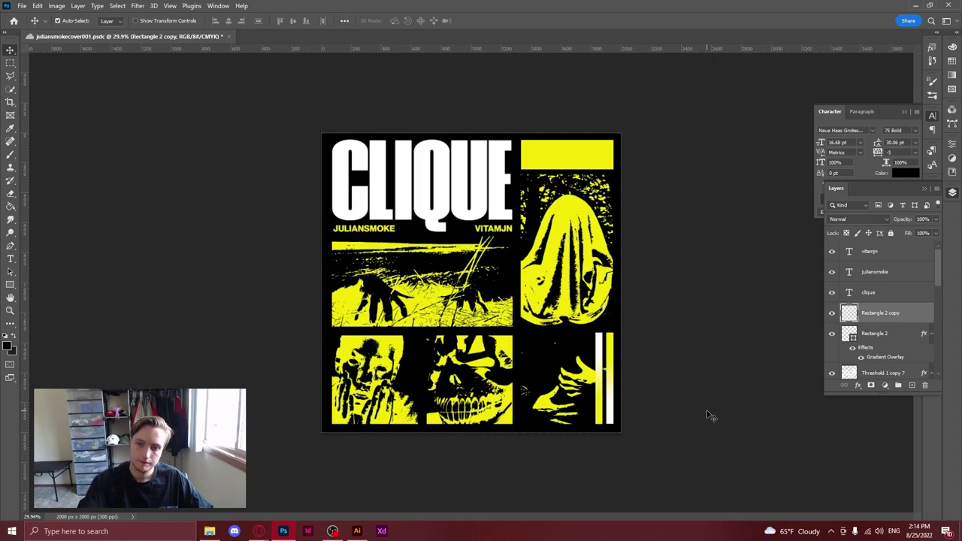
{"action": "scroll", "coordinate": [563, 338], "scroll_direction": "down", "scroll_amount": 5}
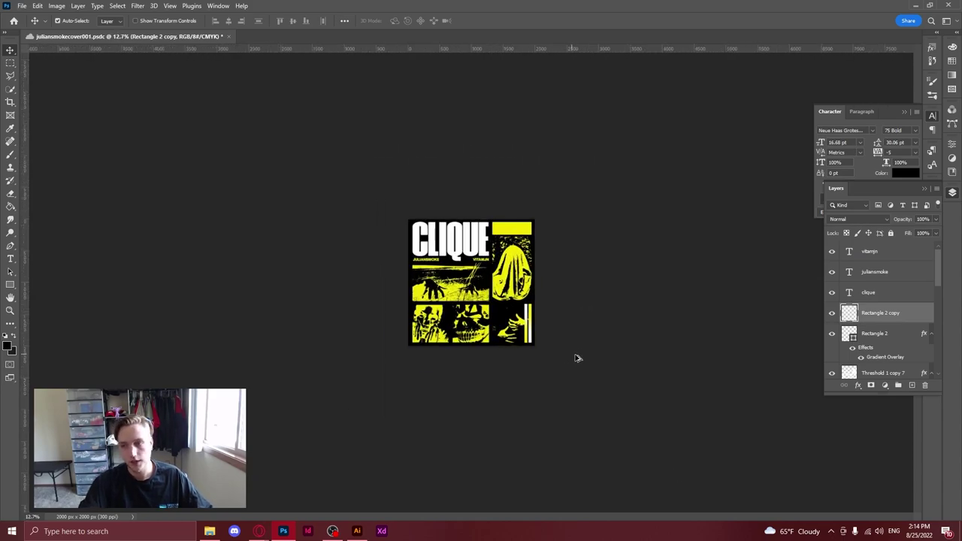
{"action": "scroll", "coordinate": [576, 358], "scroll_direction": "up", "scroll_amount": 2}
- Preview the cover enlarged in Save for Web, then cancel without exporting
{"action": "key", "text": "ctrl+alt+shift+s"}
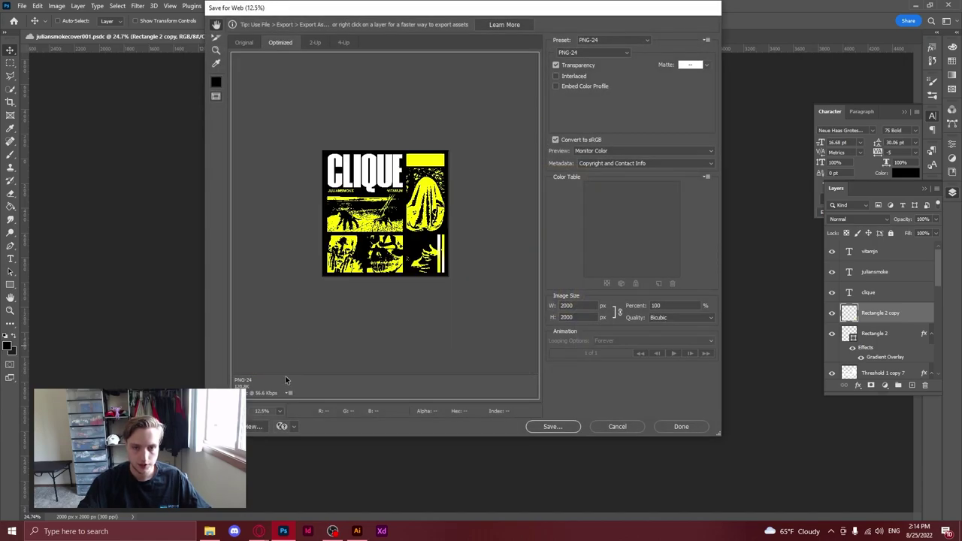
{"action": "left_click", "coordinate": [280, 410]}
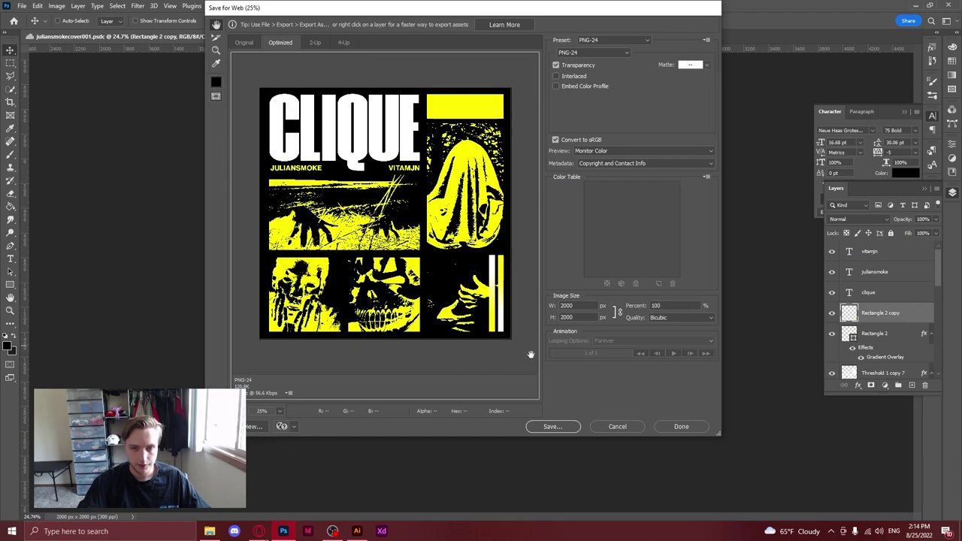
{"action": "left_click", "coordinate": [618, 426]}
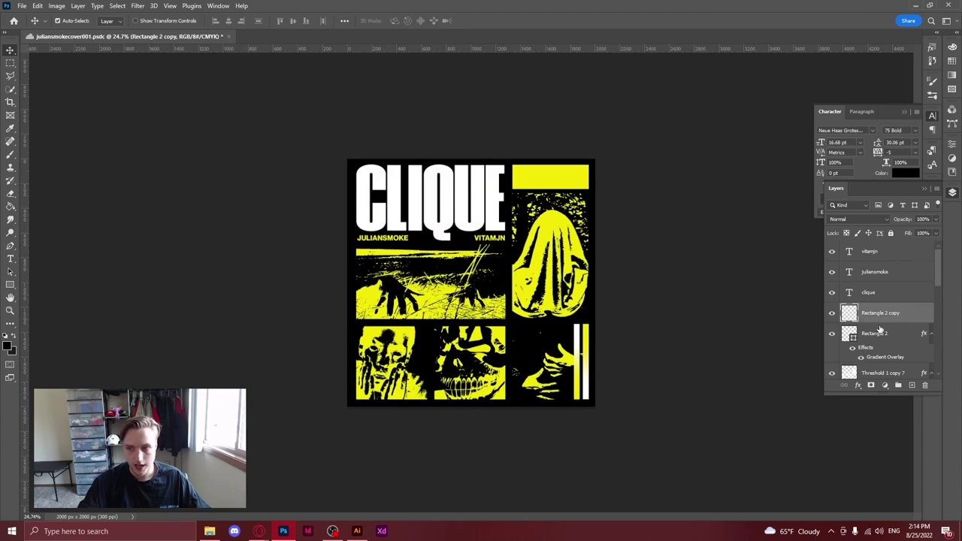
- Rasterize Rectangle 2's layer style and rotate both bars 90° to lie horizontally
{"action": "right_click", "coordinate": [879, 333]}
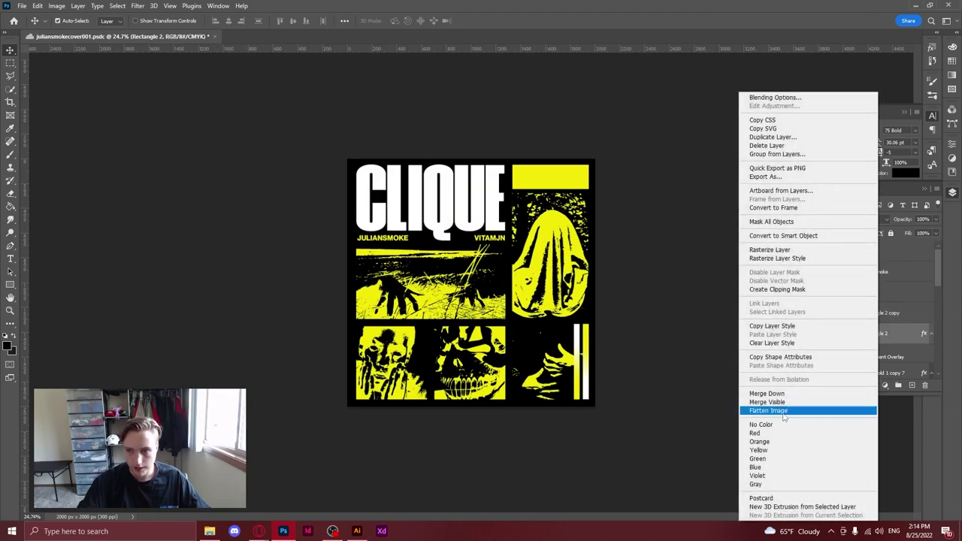
{"action": "left_click", "coordinate": [795, 261]}
{"action": "left_click", "coordinate": [890, 312], "text": "shift"}
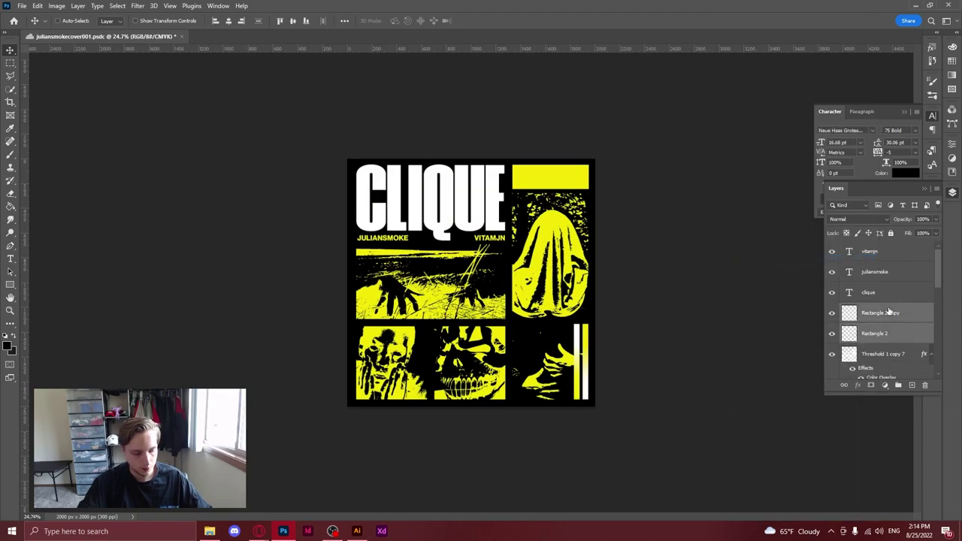
{"action": "key", "text": "ctrl+t"}
{"action": "left_click_drag", "start_coordinate": [616, 296], "coordinate": [588, 392]}
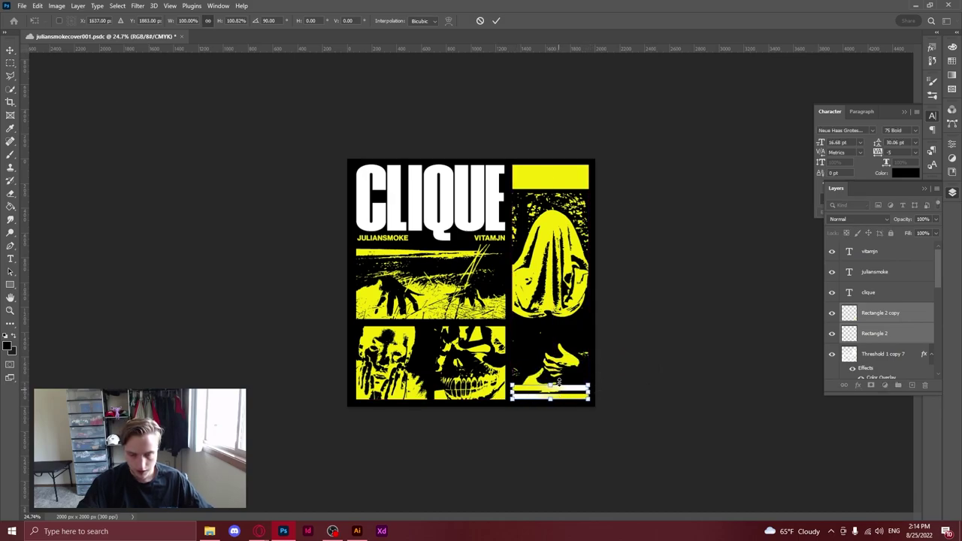
{"action": "key", "text": "Return"}
{"action": "scroll", "coordinate": [605, 387], "scroll_direction": "down", "scroll_amount": 2}
{"action": "scroll", "coordinate": [532, 385], "scroll_direction": "up", "scroll_amount": 5}
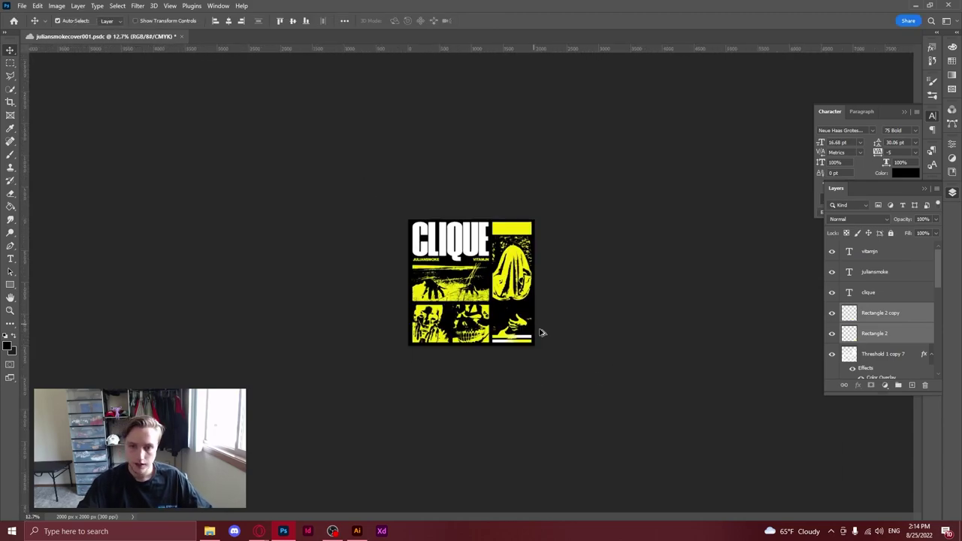
{"action": "scroll", "coordinate": [656, 488], "scroll_direction": "down", "scroll_amount": 2}
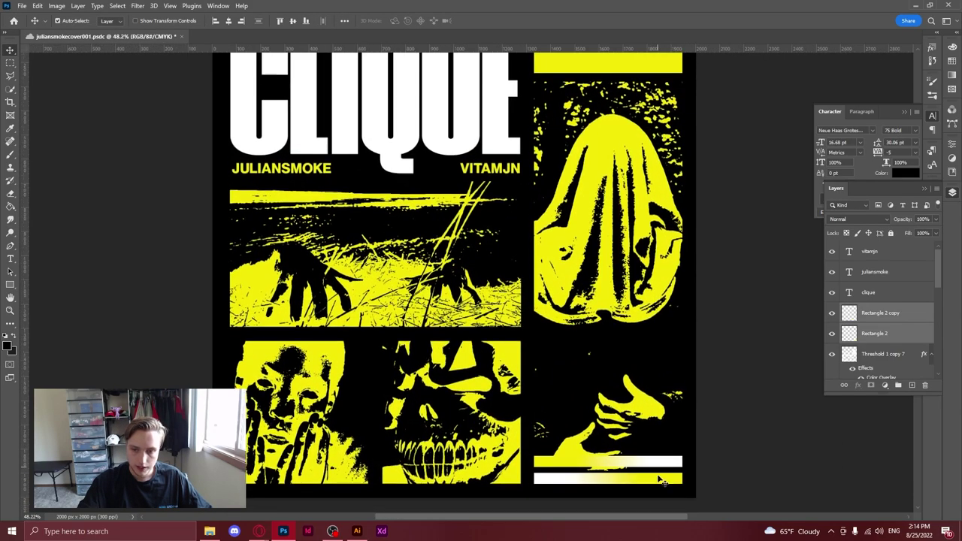
- Turn Rectangle 2 copy white with Hue/Saturation Lightness +100 and delete Rectangle 2
{"action": "left_click", "coordinate": [919, 318]}
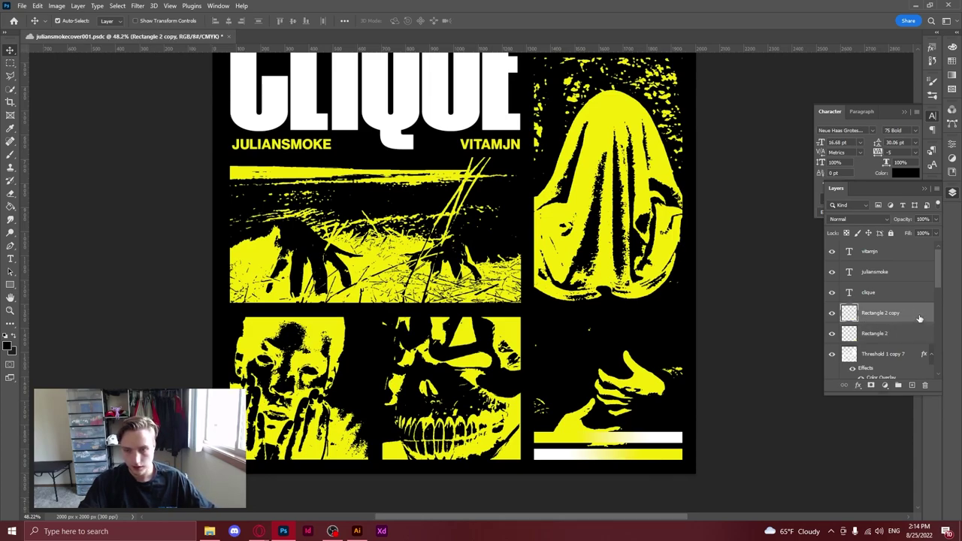
{"action": "key", "text": "ctrl+u"}
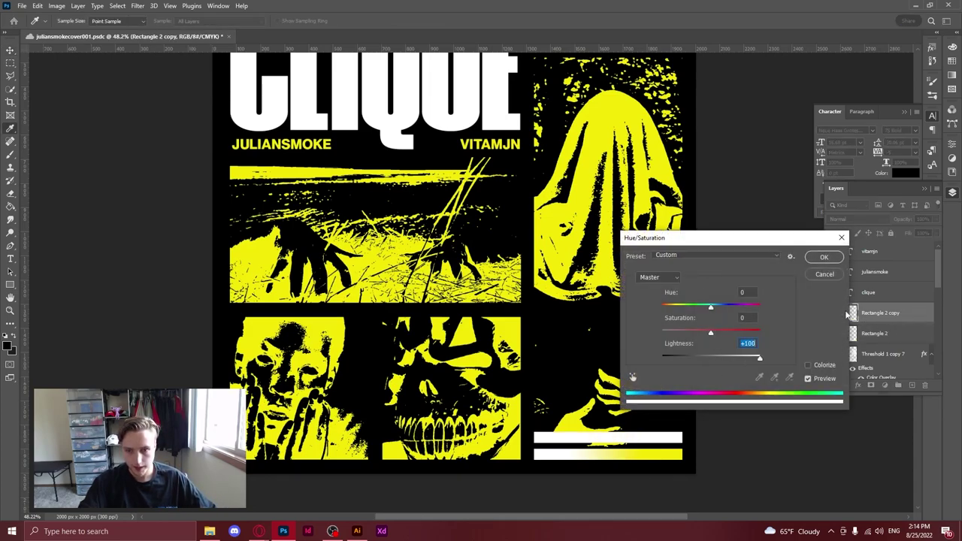
{"action": "left_click", "coordinate": [824, 257]}
{"action": "key", "text": "Delete"}
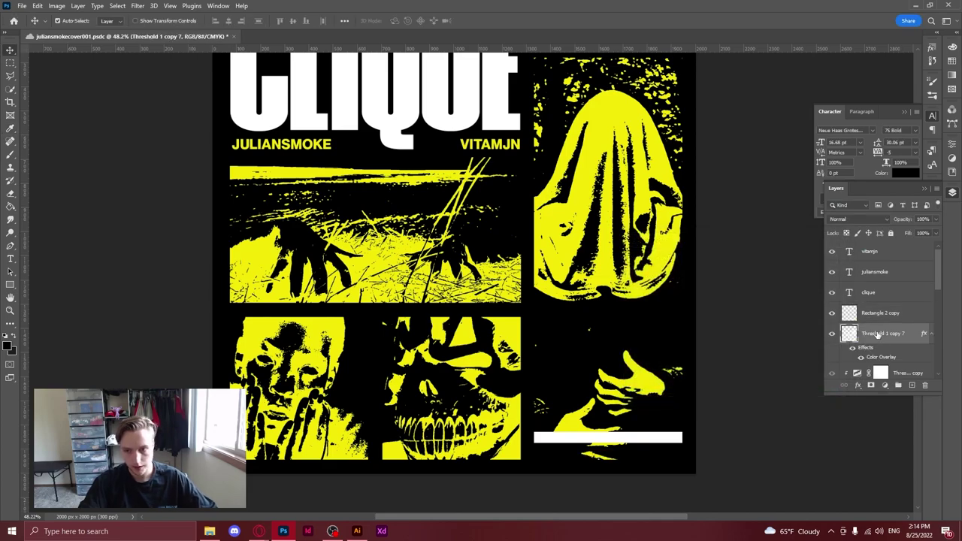
- Move the white bar to the panel bottom and stack a duplicate just above it
{"action": "left_click", "coordinate": [882, 314]}
{"action": "key", "text": "ctrl+t"}
{"action": "left_click_drag", "start_coordinate": [638, 431], "coordinate": [641, 456]}
{"action": "key", "text": "Return"}
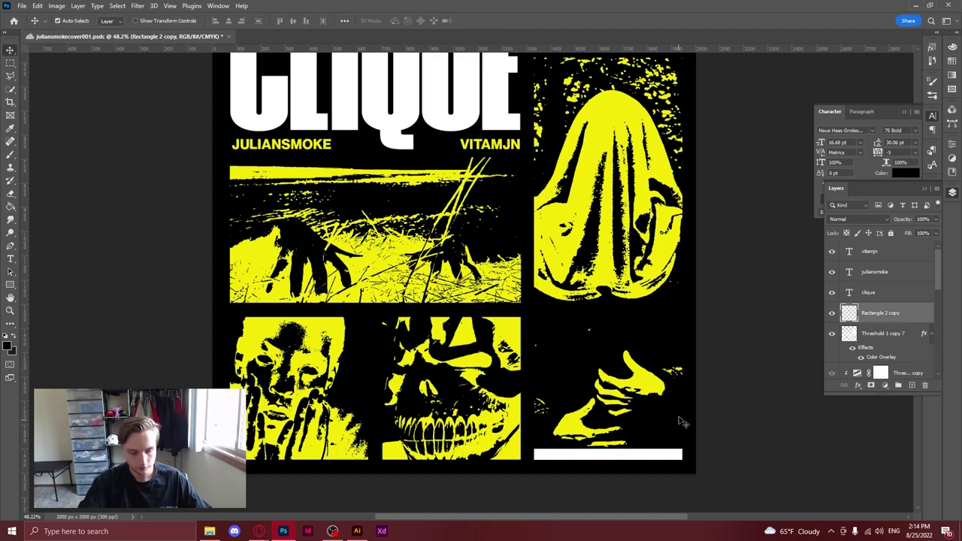
{"action": "key", "text": "ctrl+j"}
{"action": "key", "text": "ctrl+t"}
{"action": "left_click_drag", "start_coordinate": [633, 457], "coordinate": [633, 445]}
{"action": "key", "text": "Return"}
{"action": "scroll", "coordinate": [655, 411], "scroll_direction": "down", "scroll_amount": 3}
{"action": "scroll", "coordinate": [656, 410], "scroll_direction": "down", "scroll_amount": 1}
{"action": "scroll", "coordinate": [638, 432], "scroll_direction": "up", "scroll_amount": 4}
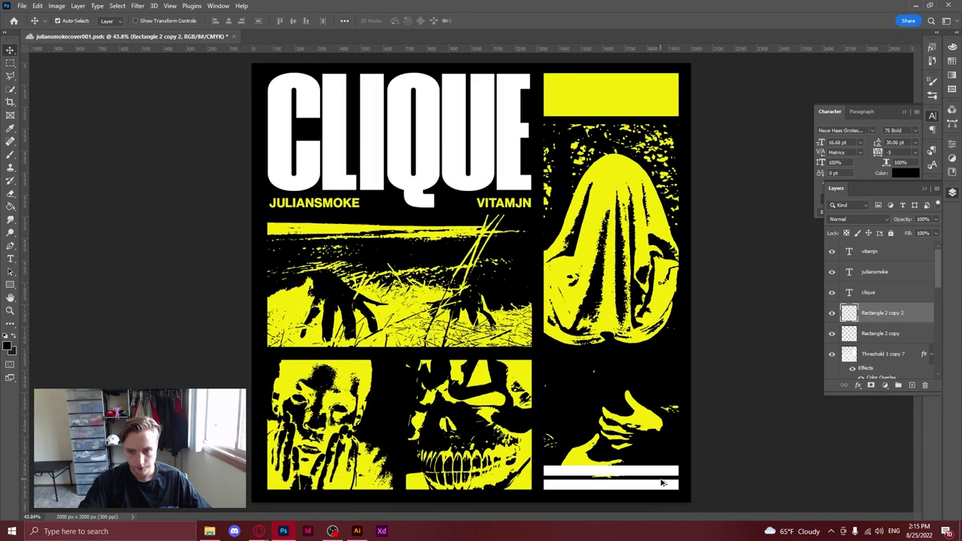
{"action": "key", "text": "t"}
{"action": "left_click", "coordinate": [9, 51]}
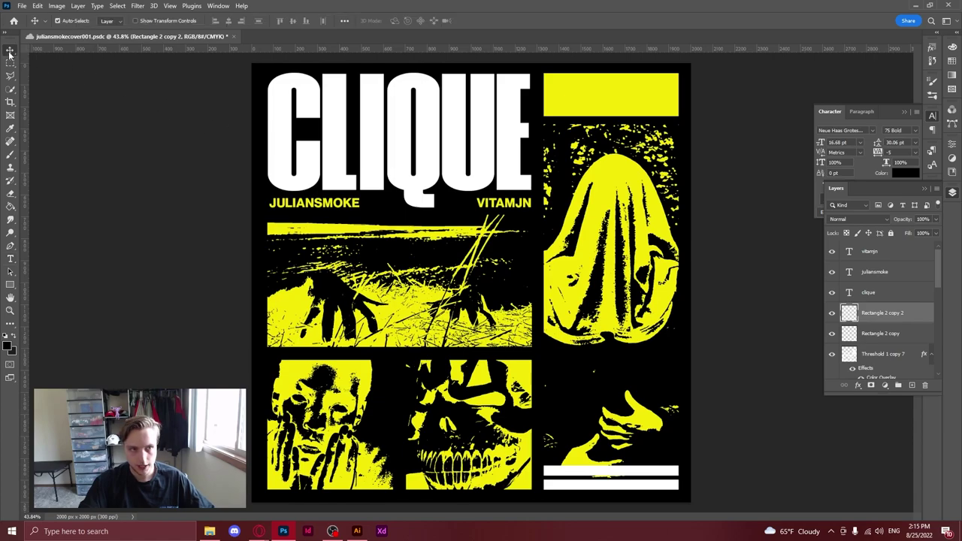
{"action": "left_click", "coordinate": [279, 209]}
{"action": "left_click_drag", "start_coordinate": [297, 213], "coordinate": [619, 466]}
{"action": "double_click", "coordinate": [662, 461]}
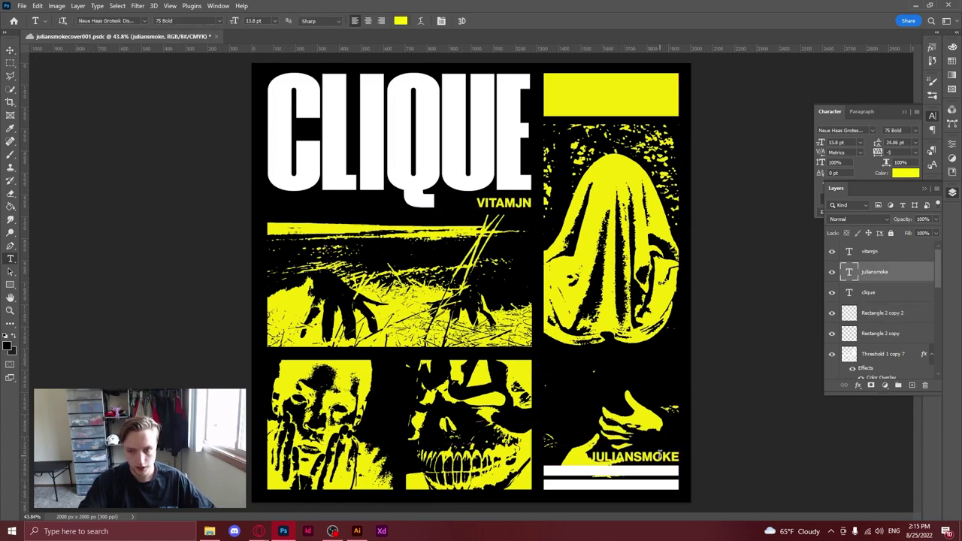
{"action": "left_click", "coordinate": [401, 21]}
{"action": "type", "text": "ffffff"}
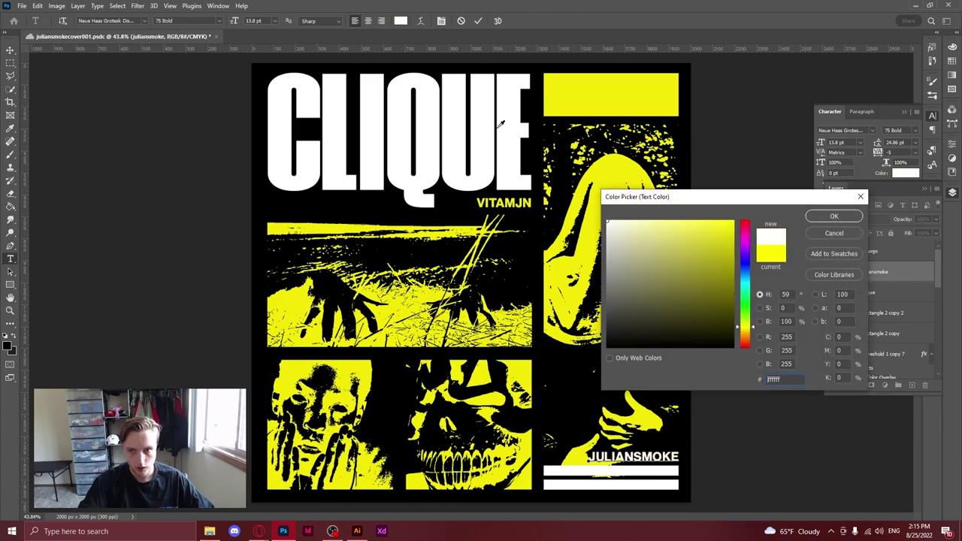
{"action": "left_click", "coordinate": [812, 218]}
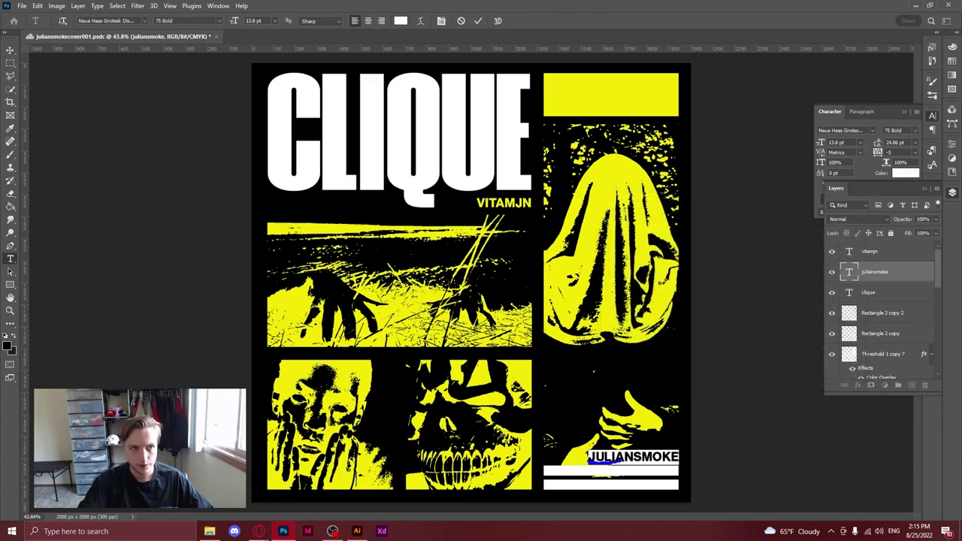
{"action": "left_click", "coordinate": [11, 50]}
- Return JULIANSMOKE under the title and place a duplicate above the white stripes
{"action": "left_click_drag", "start_coordinate": [652, 396], "coordinate": [333, 142]}
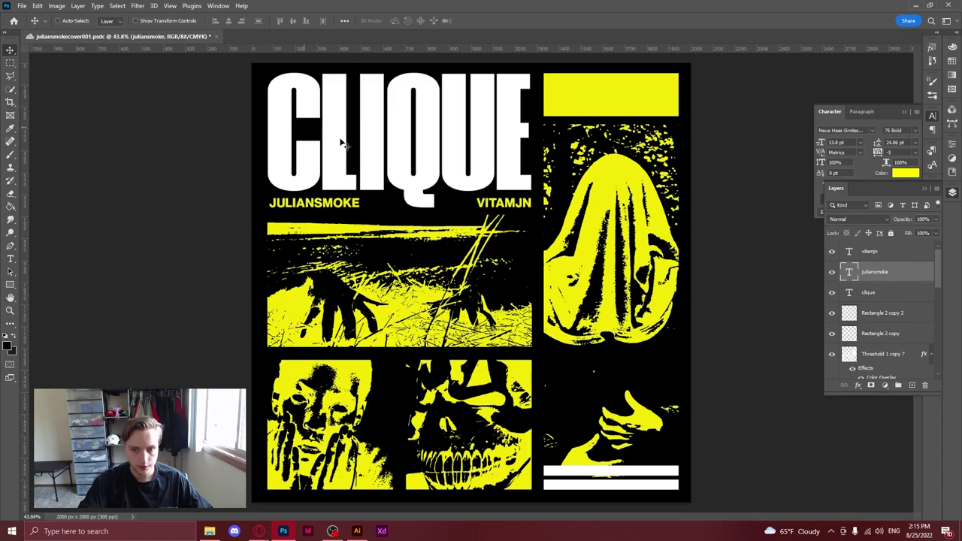
{"action": "key", "text": "ctrl+j"}
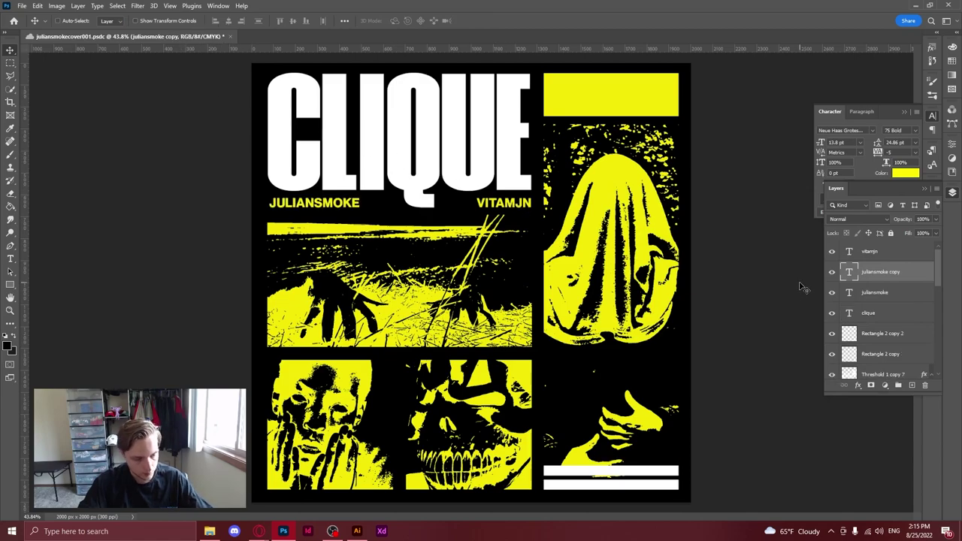
{"action": "key", "text": "ctrl+t"}
{"action": "left_click_drag", "start_coordinate": [331, 207], "coordinate": [665, 465]}
{"action": "key", "text": "Return"}
- Change the JULIANSMOKE copy's text colour to white #ffffff
{"action": "double_click", "coordinate": [654, 460]}
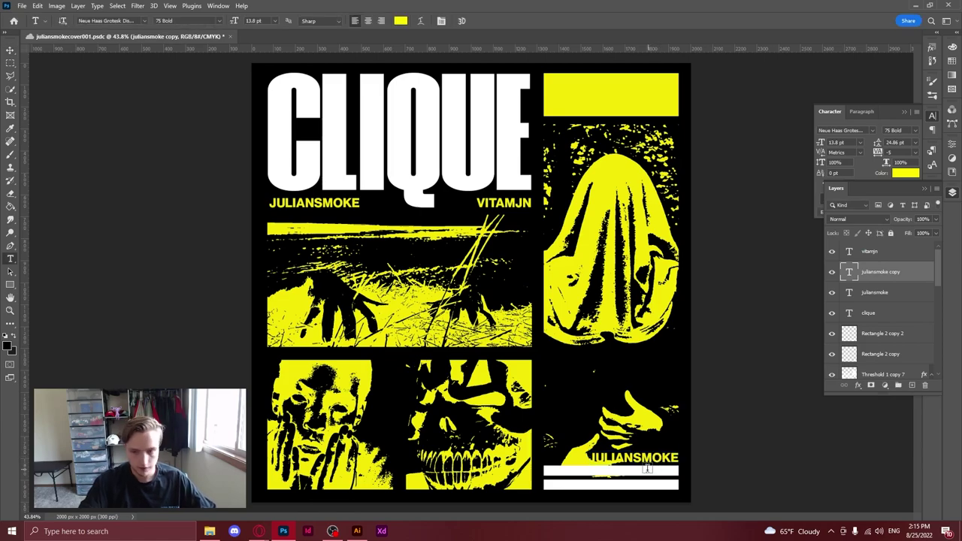
{"action": "left_click", "coordinate": [401, 20]}
{"action": "left_click", "coordinate": [607, 216]}
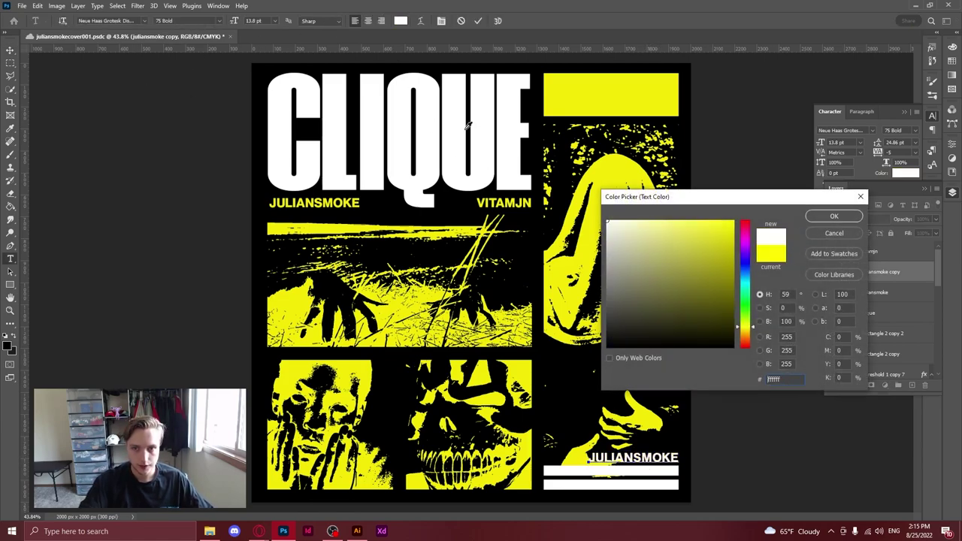
{"action": "left_click", "coordinate": [832, 214]}
{"action": "left_click", "coordinate": [10, 49]}
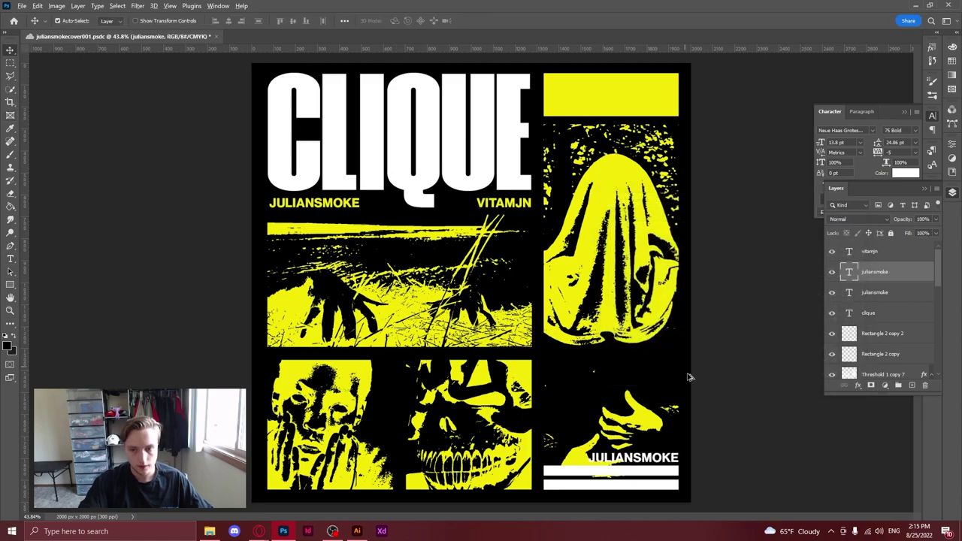
- Scale the white JULIANSMOKE copy up to about 149%
{"action": "scroll", "coordinate": [696, 472], "scroll_direction": "up", "scroll_amount": 1}
{"action": "key", "text": "ctrl+t"}
{"action": "left_click_drag", "start_coordinate": [590, 473], "coordinate": [538, 467]}
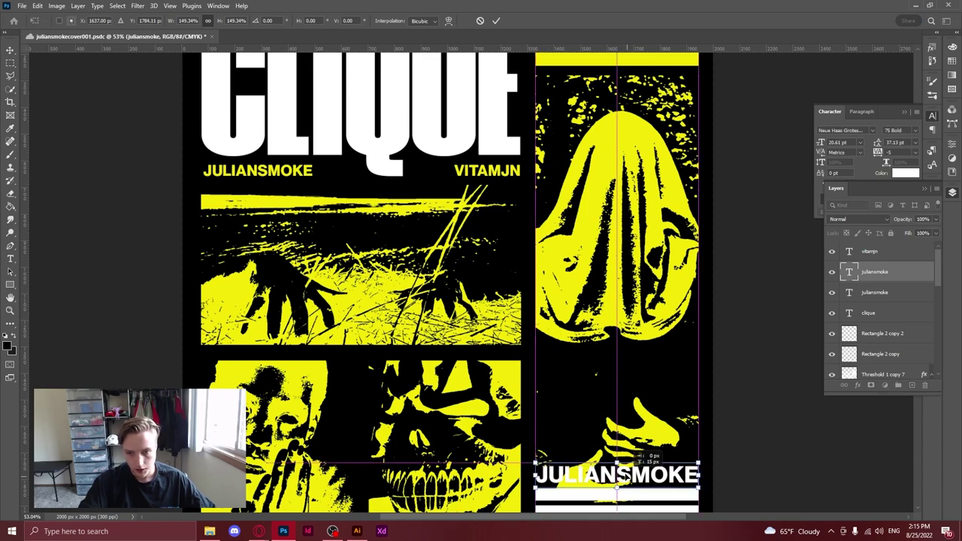
{"action": "scroll", "coordinate": [678, 440], "scroll_direction": "down", "scroll_amount": 5}
{"action": "scroll", "coordinate": [652, 409], "scroll_direction": "up", "scroll_amount": 2}
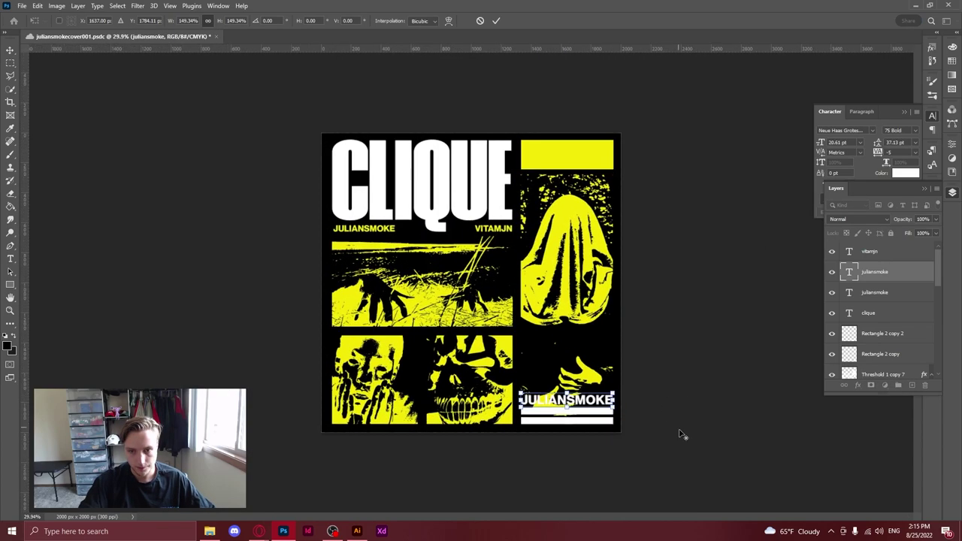
{"action": "key", "text": "alt+space"}
{"action": "key", "text": "Escape"}
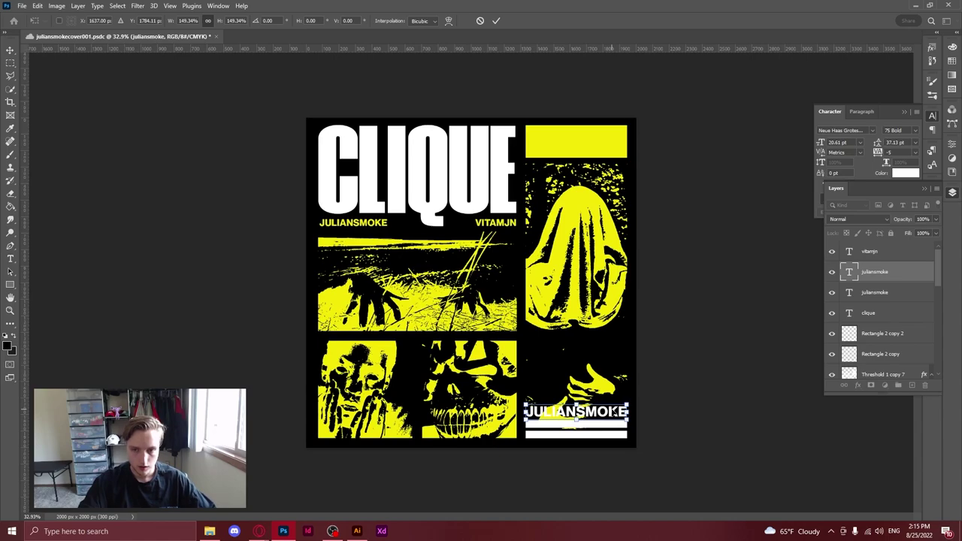
{"action": "key", "text": "Return"}
- Delete both white stripes and shift the white JULIANSMOKE text lower
{"action": "left_click", "coordinate": [590, 436]}
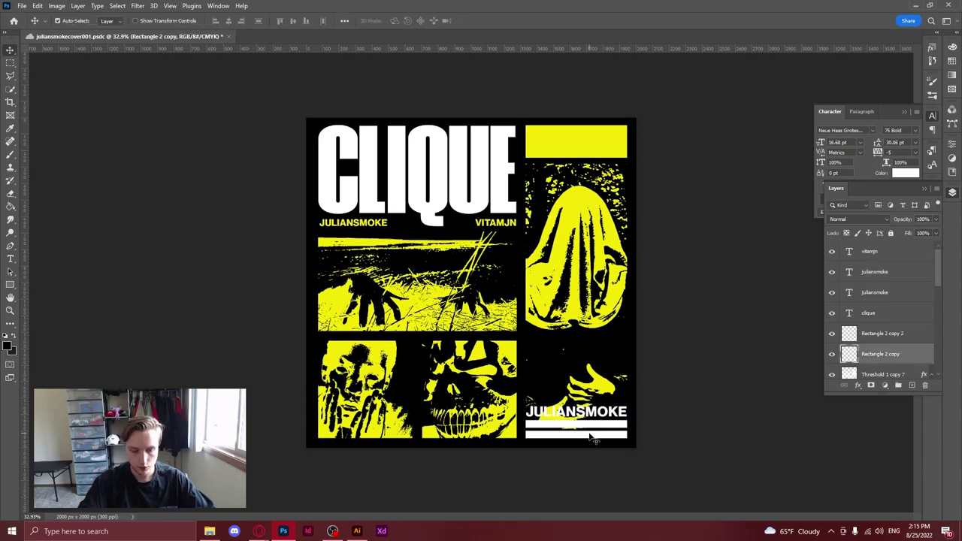
{"action": "key", "text": "Delete"}
{"action": "mouse_move", "coordinate": [594, 412]}
{"action": "left_mouse_down"}
{"action": "mouse_move", "coordinate": [593, 441]}
{"action": "mouse_move", "coordinate": [589, 422]}
{"action": "left_mouse_up"}
{"action": "key", "text": "Delete"}
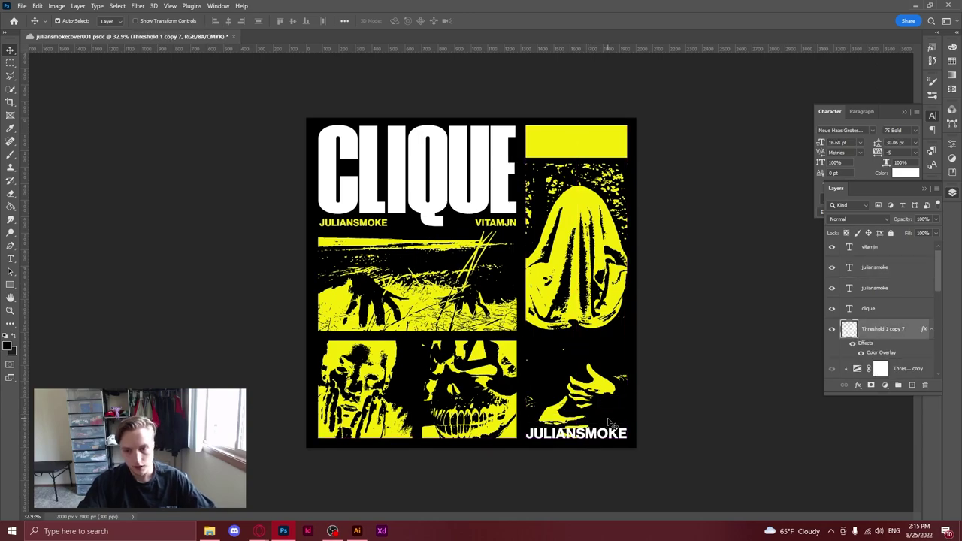
- Rotate the white JULIANSMOKE text vertical and shrink it along the right edge
{"action": "left_click", "coordinate": [591, 438]}
{"action": "key", "text": "ctrl+t"}
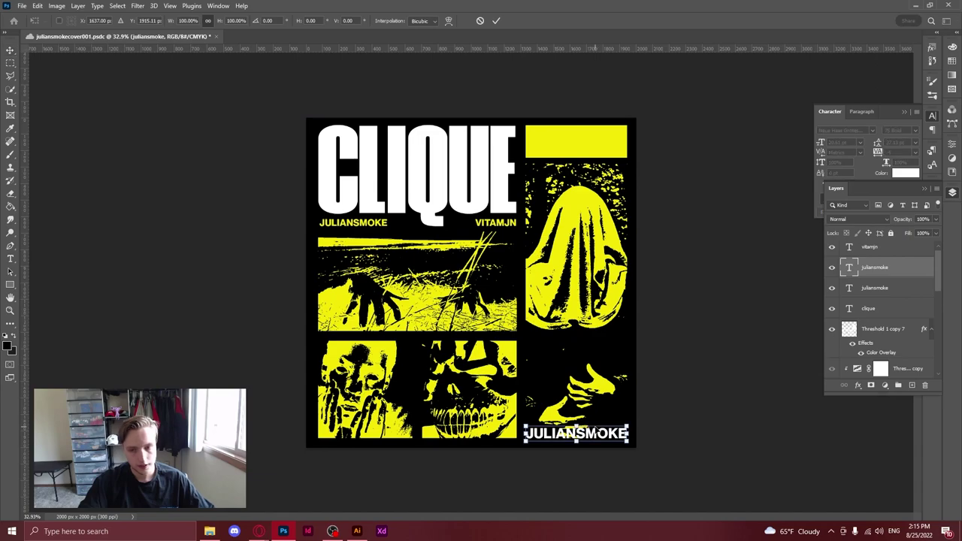
{"action": "left_click_drag", "start_coordinate": [639, 440], "coordinate": [666, 423]}
{"action": "left_click_drag", "start_coordinate": [575, 381], "coordinate": [623, 393]}
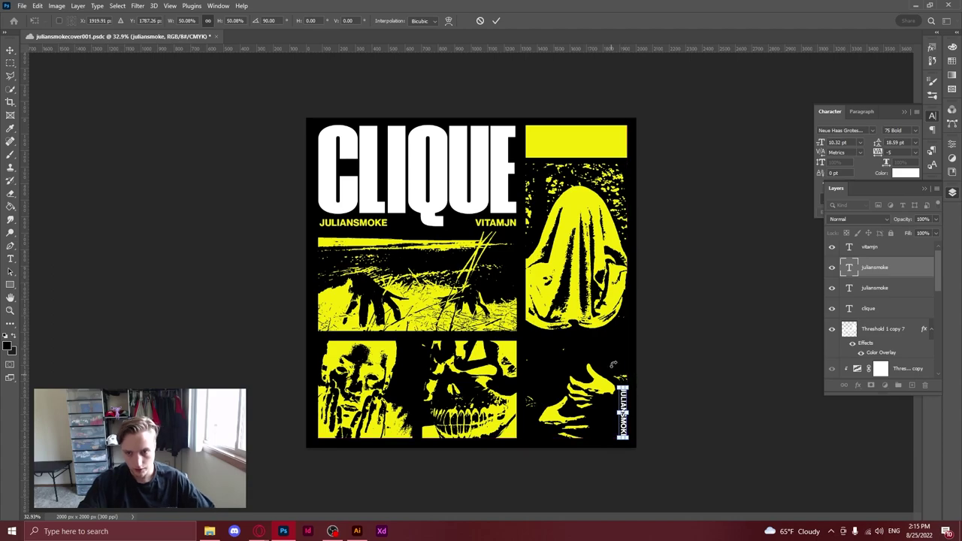
{"action": "key", "text": "Return"}
{"action": "scroll", "coordinate": [666, 438], "scroll_direction": "up", "scroll_amount": 2}
- Replace the vertical text with '2022' and add a © symbol from the Glyphs panel
{"action": "key", "text": "t"}
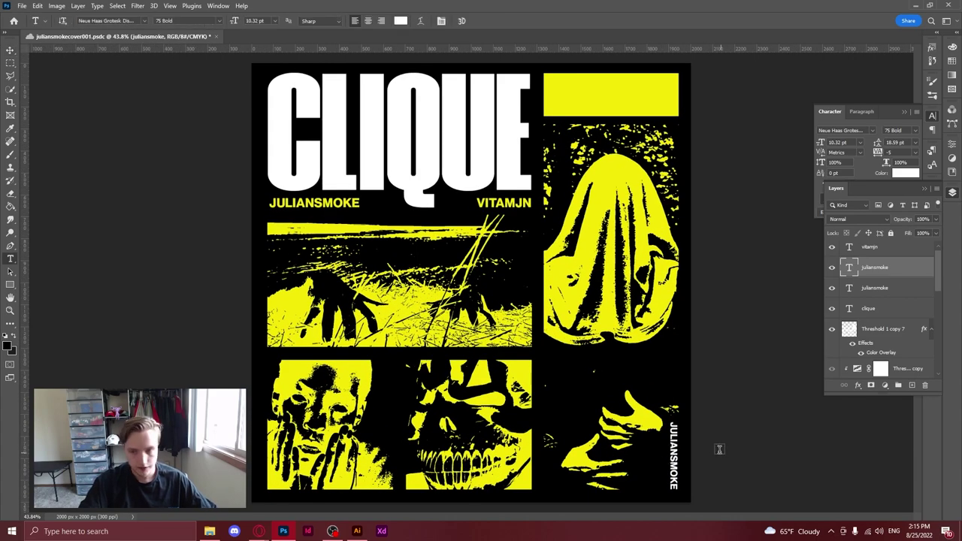
{"action": "double_click", "coordinate": [673, 436]}
{"action": "type", "text": "2022"}
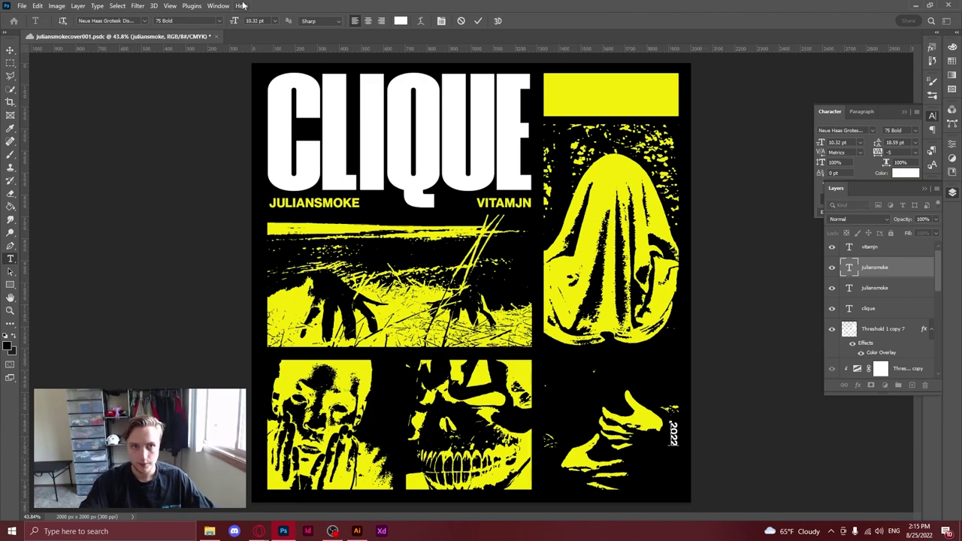
{"action": "left_click", "coordinate": [218, 6]}
{"action": "left_click", "coordinate": [249, 183]}
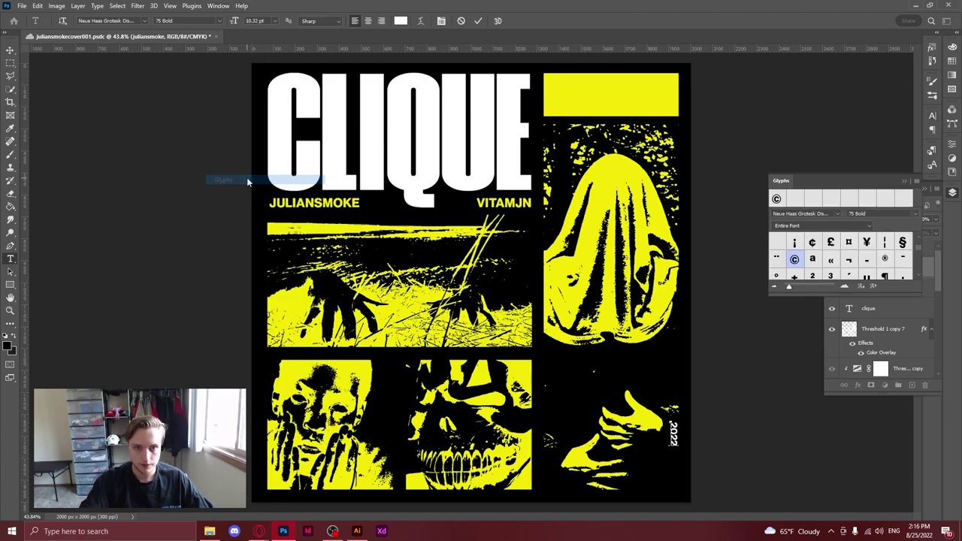
{"action": "double_click", "coordinate": [794, 260]}
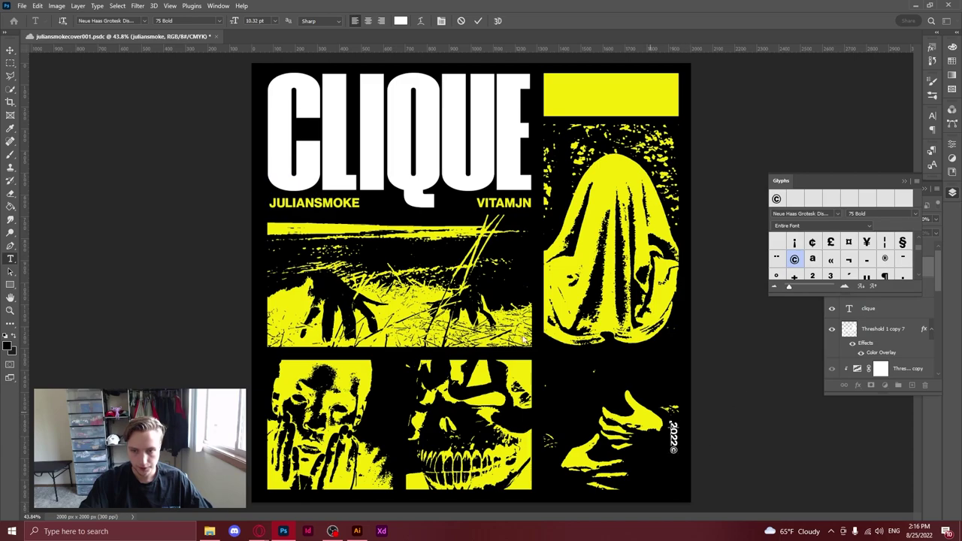
{"action": "left_click", "coordinate": [9, 49]}
- Move the 2022© label down into the cover's bottom-right corner
{"action": "key", "text": "ctrl+t"}
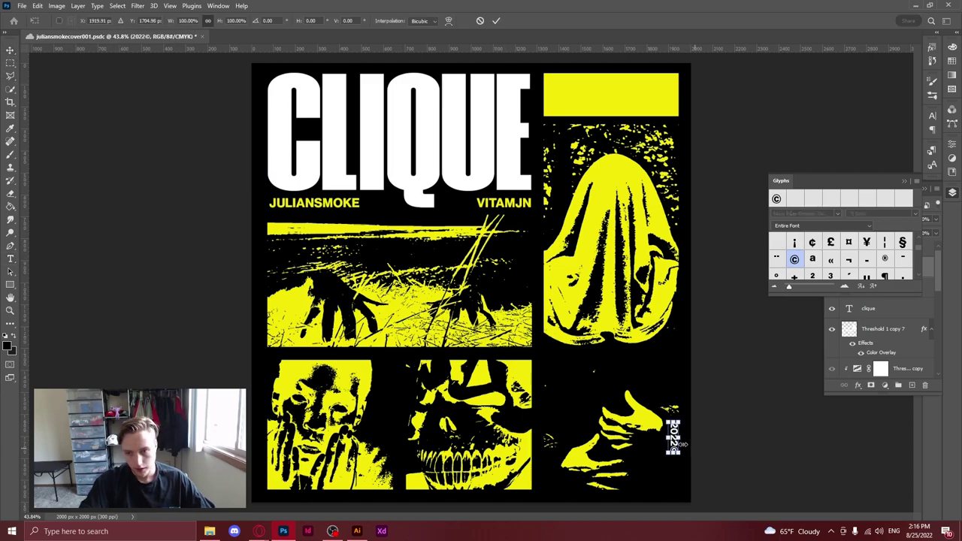
{"action": "left_click_drag", "start_coordinate": [673, 438], "coordinate": [672, 474]}
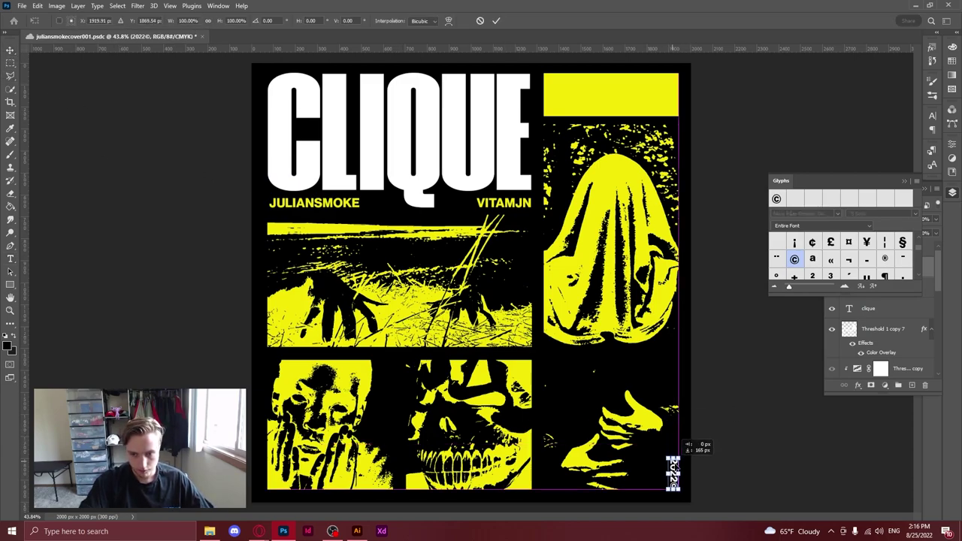
{"action": "key", "text": "Return"}
{"action": "scroll", "coordinate": [578, 387], "scroll_direction": "down", "scroll_amount": 3}
{"action": "scroll", "coordinate": [636, 418], "scroll_direction": "up", "scroll_amount": 1}
{"action": "scroll", "coordinate": [627, 415], "scroll_direction": "up", "scroll_amount": 2}
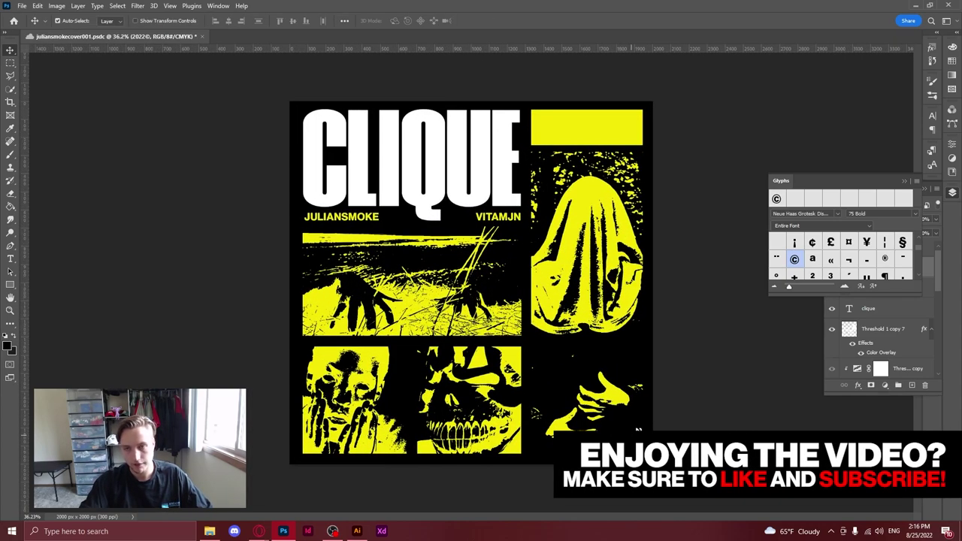
- Close the Glyphs panel to show all layers, then switch to Illustrator
{"action": "left_click", "coordinate": [362, 218]}
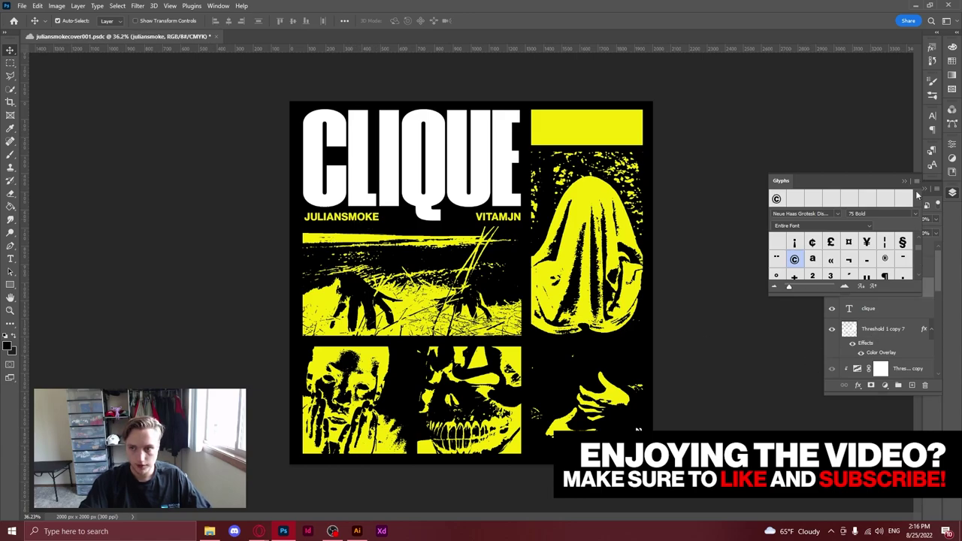
{"action": "left_click", "coordinate": [905, 182]}
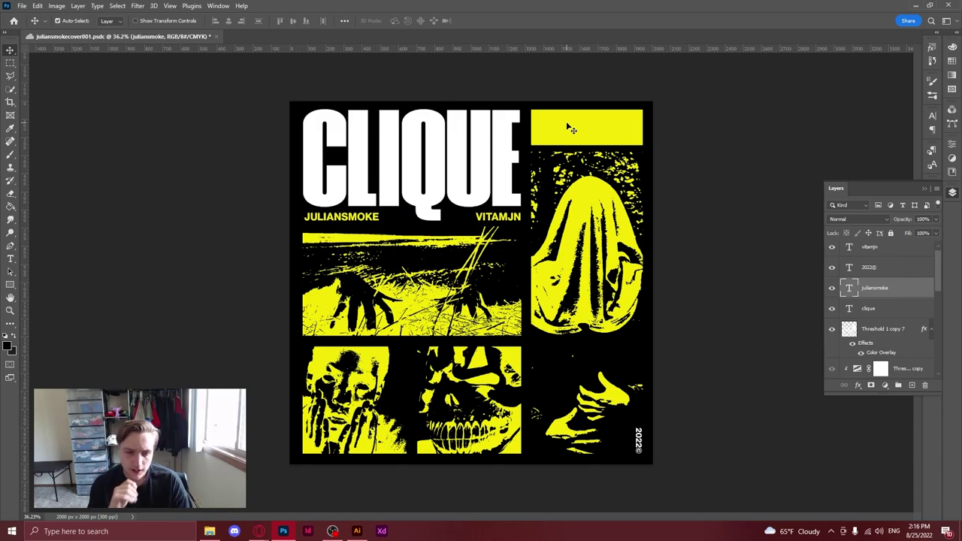
{"action": "left_click", "coordinate": [208, 532]}
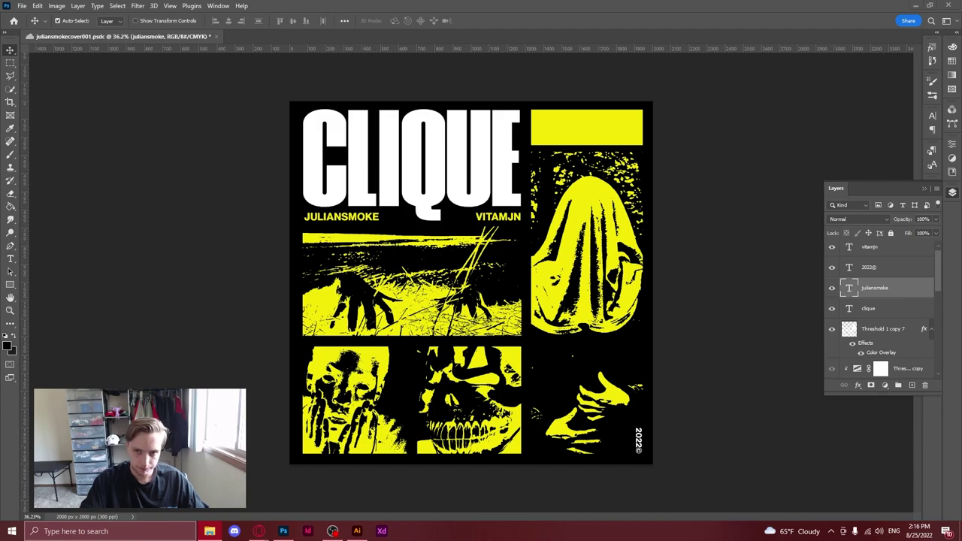
{"action": "left_click", "coordinate": [357, 532]}
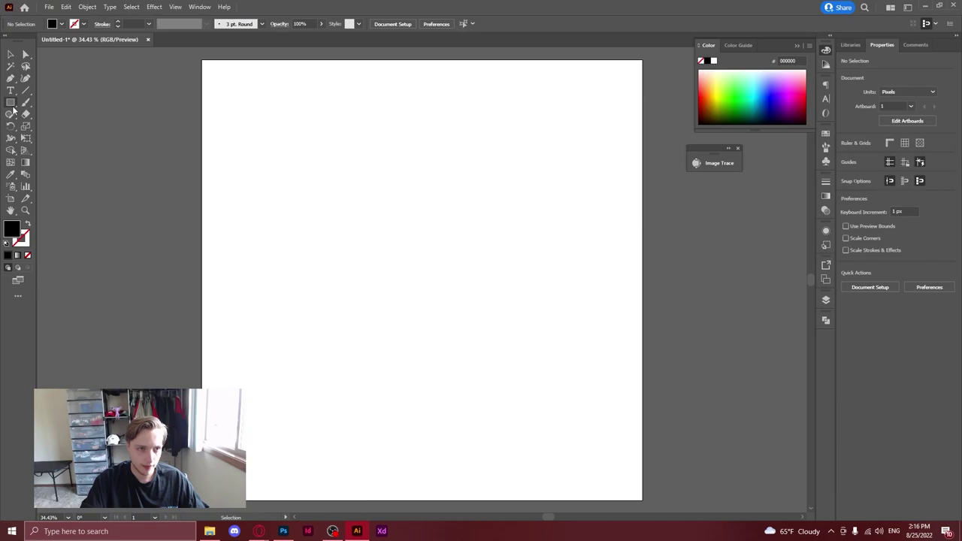
- Add JULIANSMOKE text at 72 pt, enlarge it to about 121.6 pt, and set Neue Haas Grotesk Display Pro 75 Bold
{"action": "key", "text": "t"}
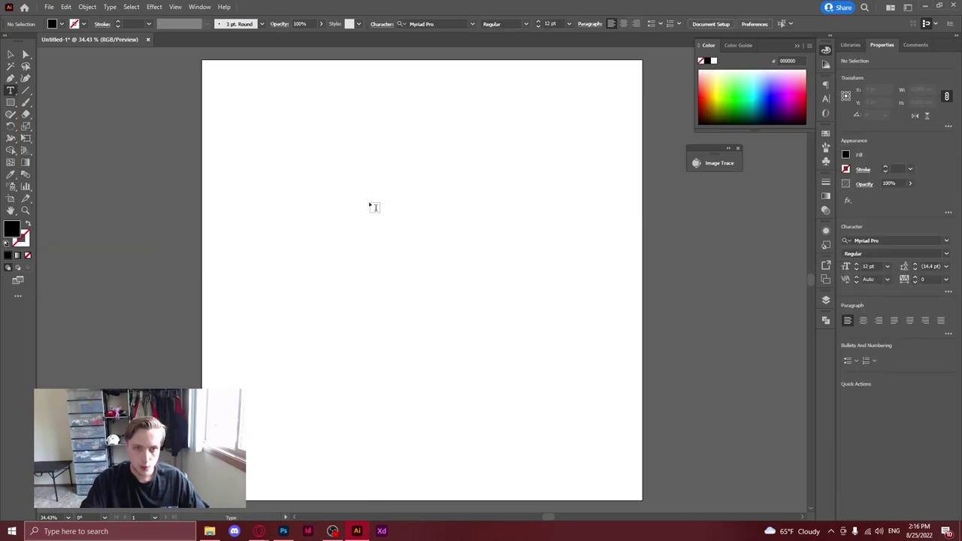
{"action": "left_click", "coordinate": [378, 206]}
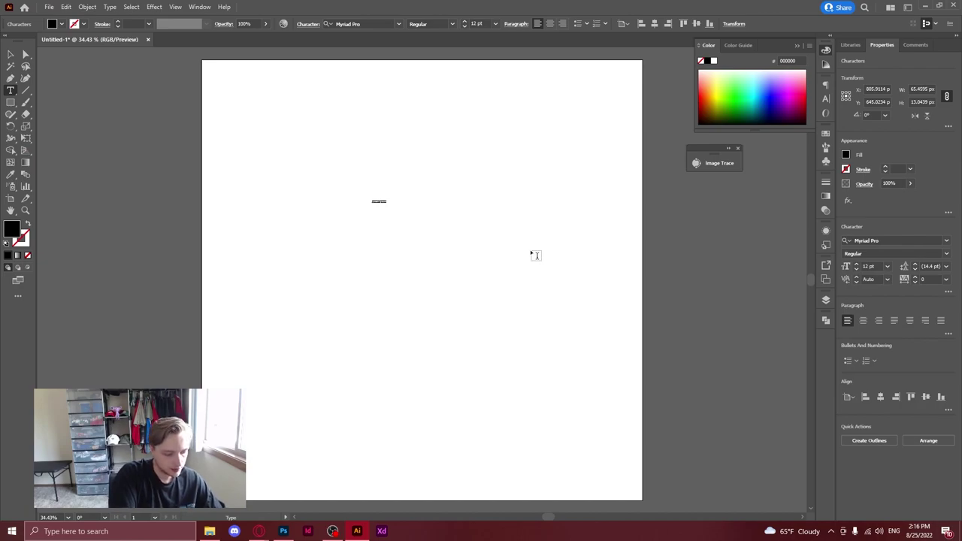
{"action": "key", "text": "ctrl+a"}
{"action": "left_click", "coordinate": [495, 23]}
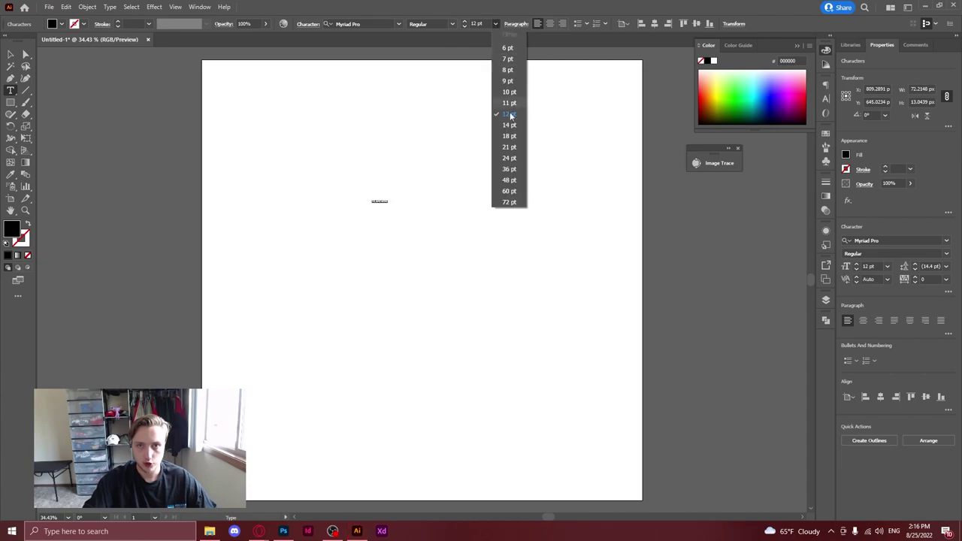
{"action": "left_click", "coordinate": [503, 205]}
{"action": "left_click", "coordinate": [11, 55]}
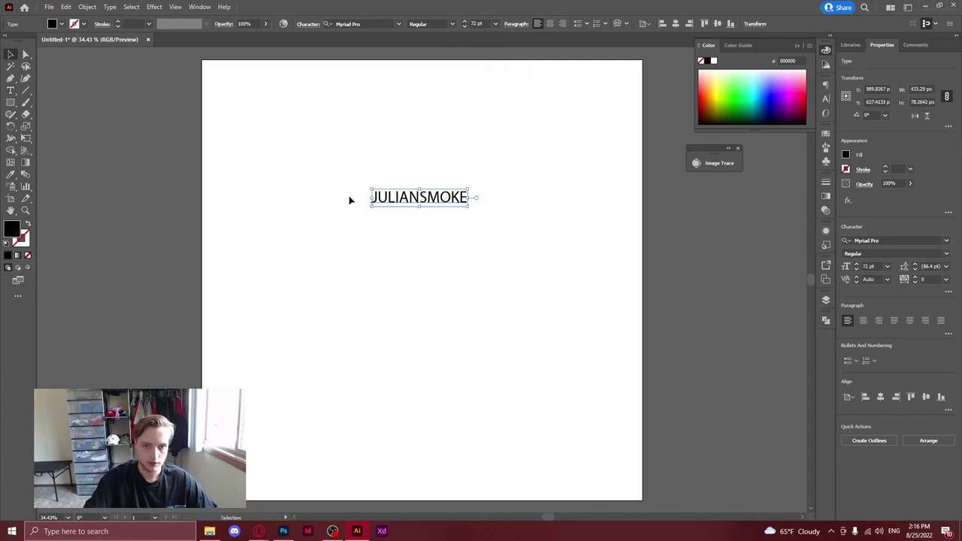
{"action": "left_click_drag", "start_coordinate": [473, 206], "coordinate": [536, 219]}
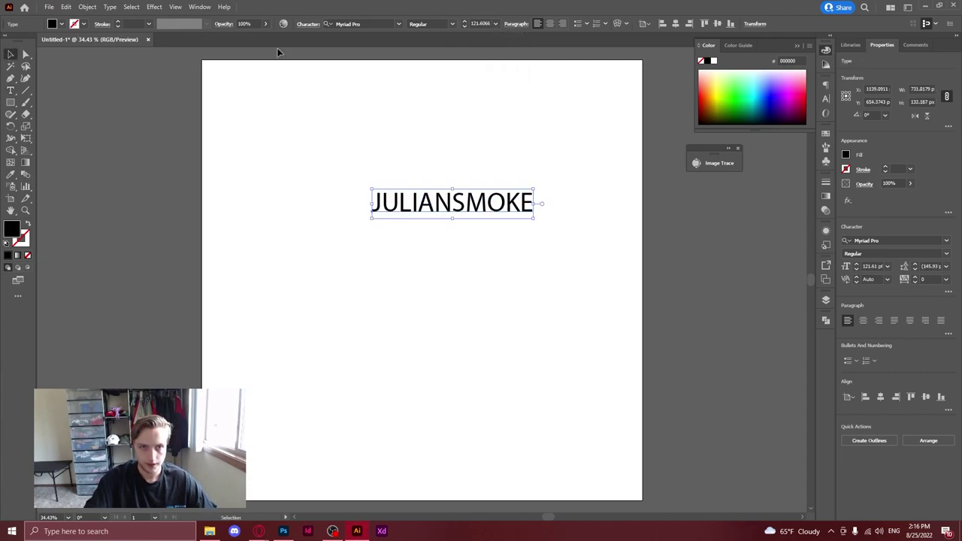
{"action": "left_click", "coordinate": [377, 21]}
{"action": "type", "text": "NEUE"}
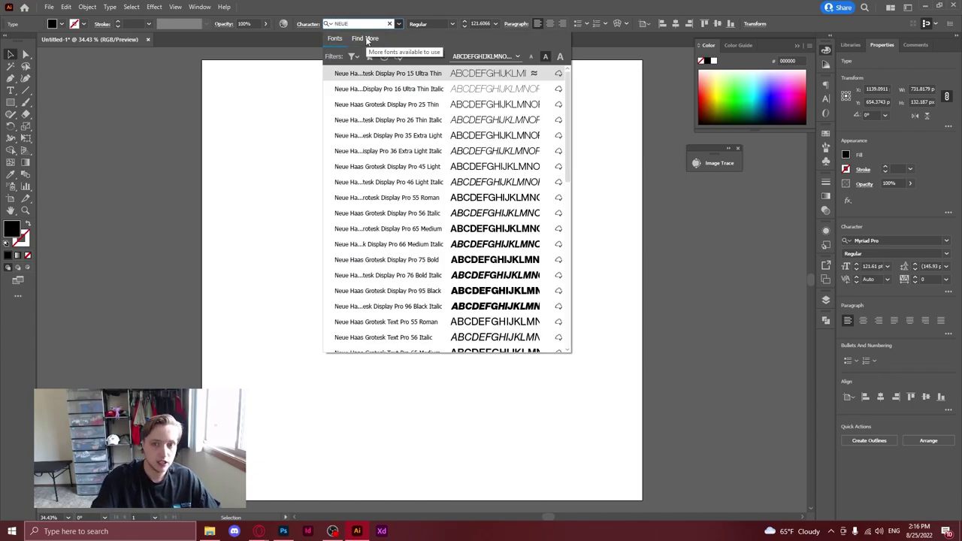
{"action": "left_click", "coordinate": [489, 260]}
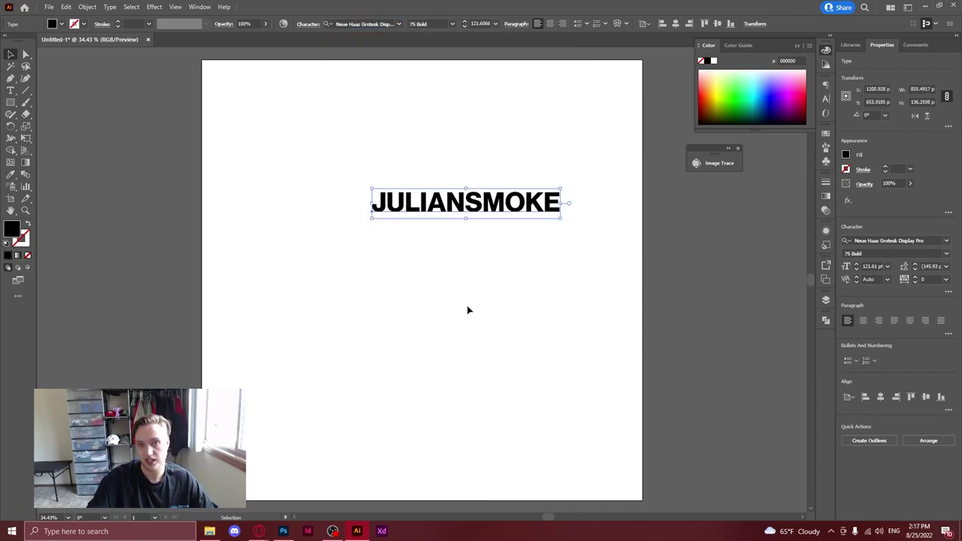
- Duplicate the line just below and retype it as PARENTAL ADVISORY
{"action": "left_click_drag", "start_coordinate": [462, 203], "coordinate": [461, 231]}
{"action": "double_click", "coordinate": [461, 231]}
{"action": "double_click", "coordinate": [460, 230]}
{"action": "type", "text": "PARENTAL"}
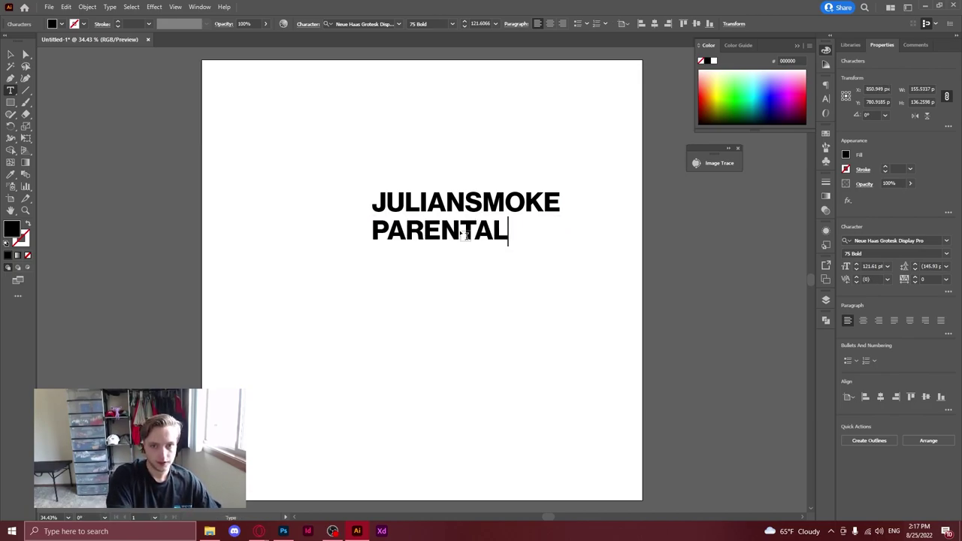
{"action": "type", "text": " ADVISORY"}
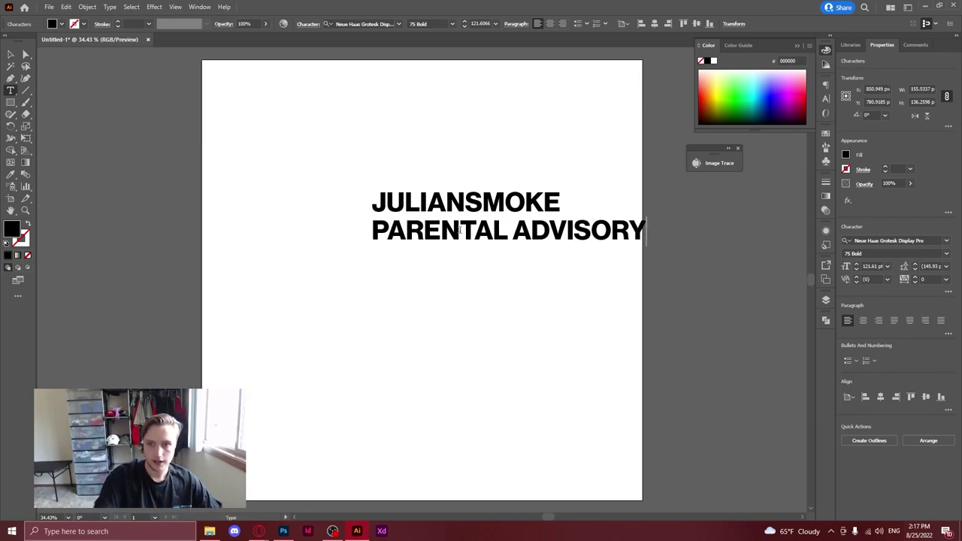
{"action": "key", "text": "Escape"}
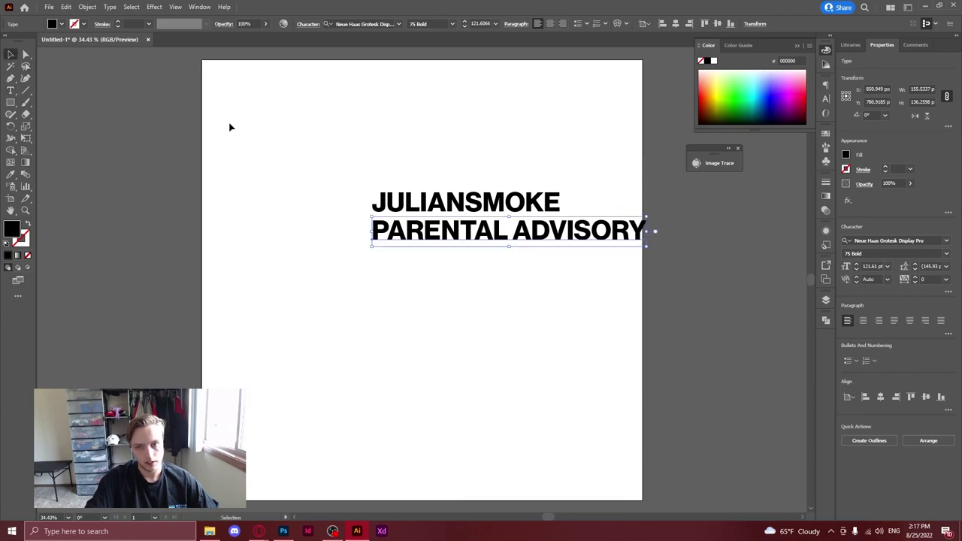
- Move both text lines together up and left on the artboard
{"action": "left_click", "coordinate": [404, 255]}
{"action": "left_click_drag", "start_coordinate": [563, 151], "coordinate": [436, 278]}
{"action": "left_click_drag", "start_coordinate": [471, 225], "coordinate": [378, 191]}
{"action": "left_click", "coordinate": [328, 221]}
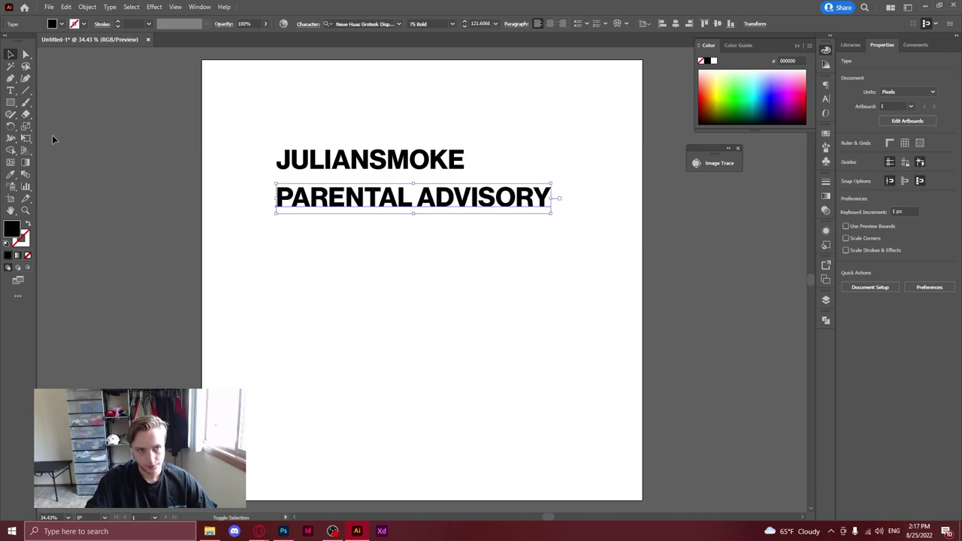
- Draw a wide rectangle below the text with no fill and a 5 pt outline
{"action": "key", "text": "m"}
{"action": "left_click", "coordinate": [29, 225]}
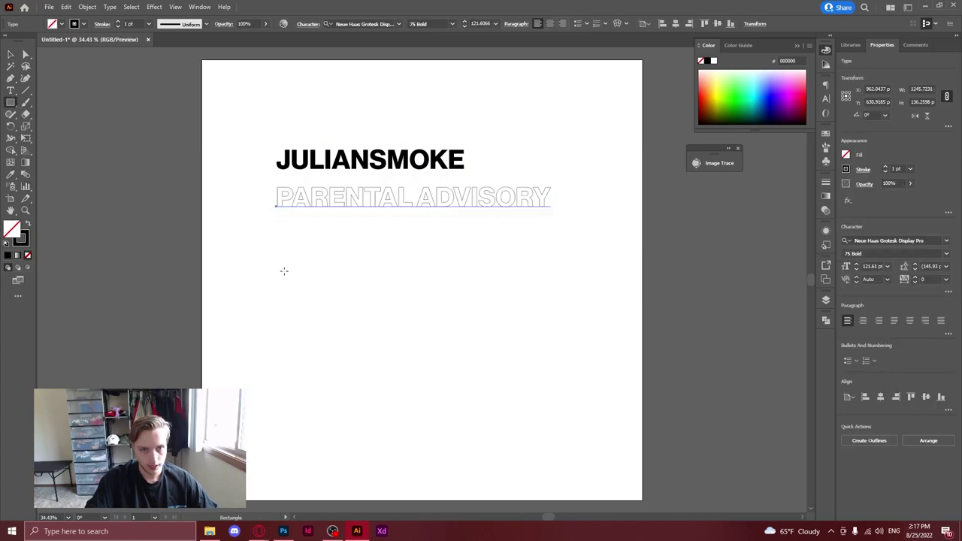
{"action": "left_click", "coordinate": [29, 226]}
{"action": "left_click", "coordinate": [301, 279]}
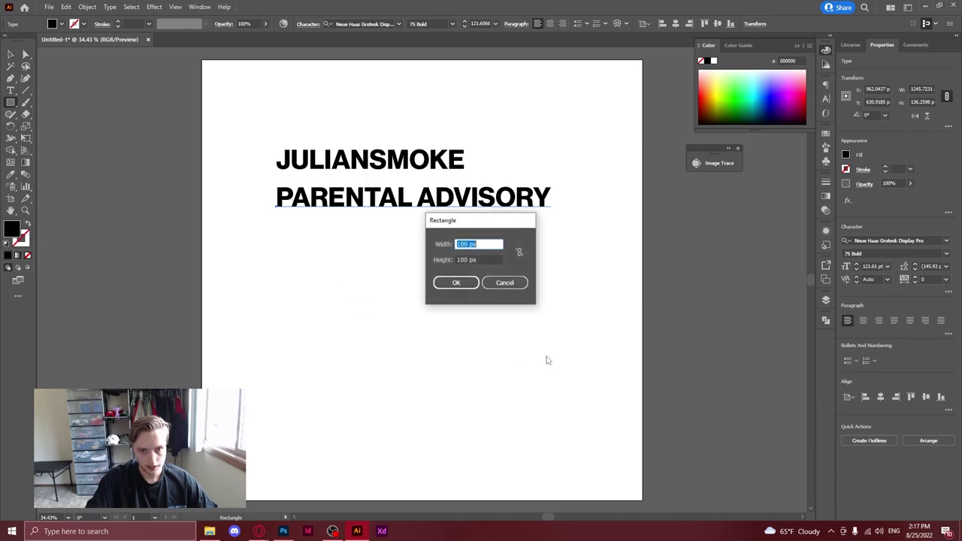
{"action": "left_click", "coordinate": [503, 281]}
{"action": "left_click_drag", "start_coordinate": [233, 261], "coordinate": [569, 354]}
{"action": "left_click", "coordinate": [28, 224]}
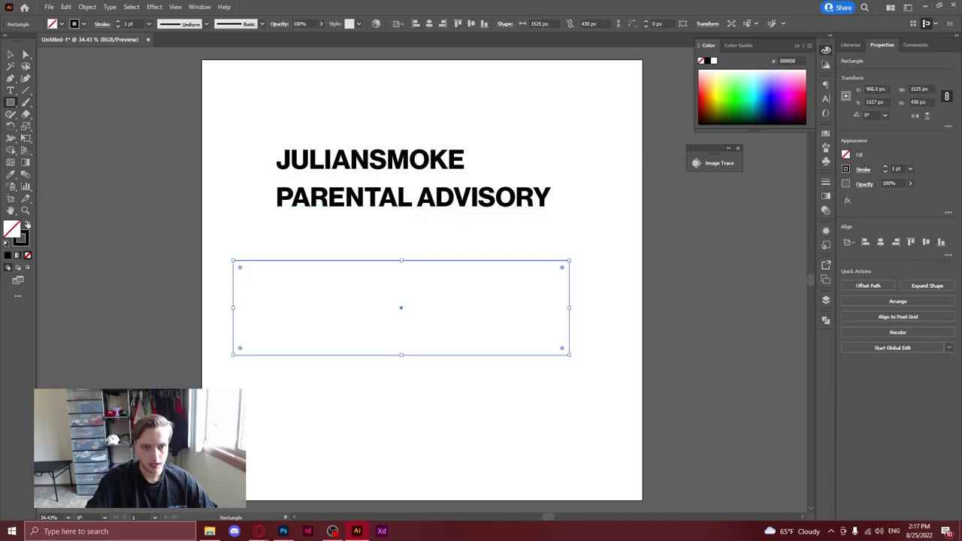
{"action": "left_click", "coordinate": [130, 22]}
{"action": "key", "text": "Up"}
{"action": "key", "text": "Up"}
{"action": "key", "text": "Up"}
{"action": "key", "text": "Up"}
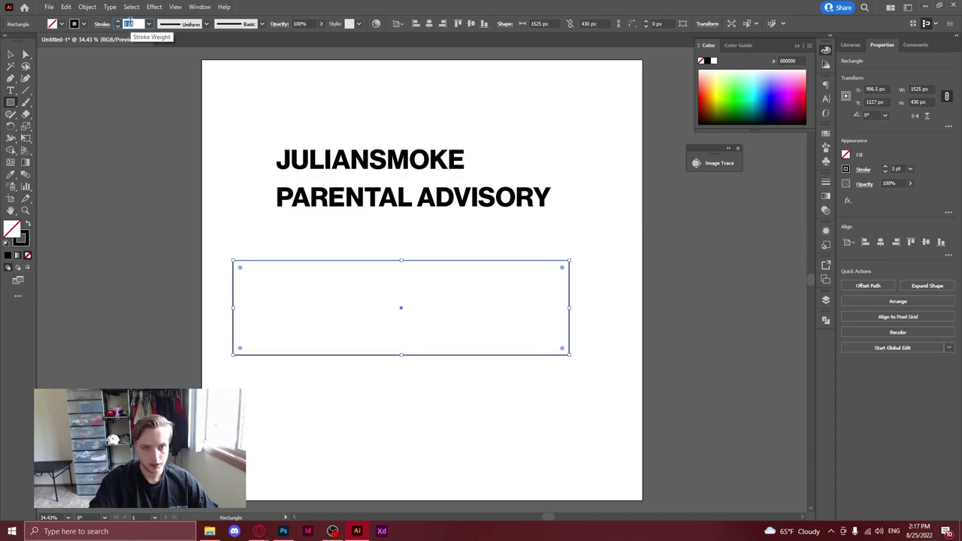
{"action": "left_click", "coordinate": [10, 54]}
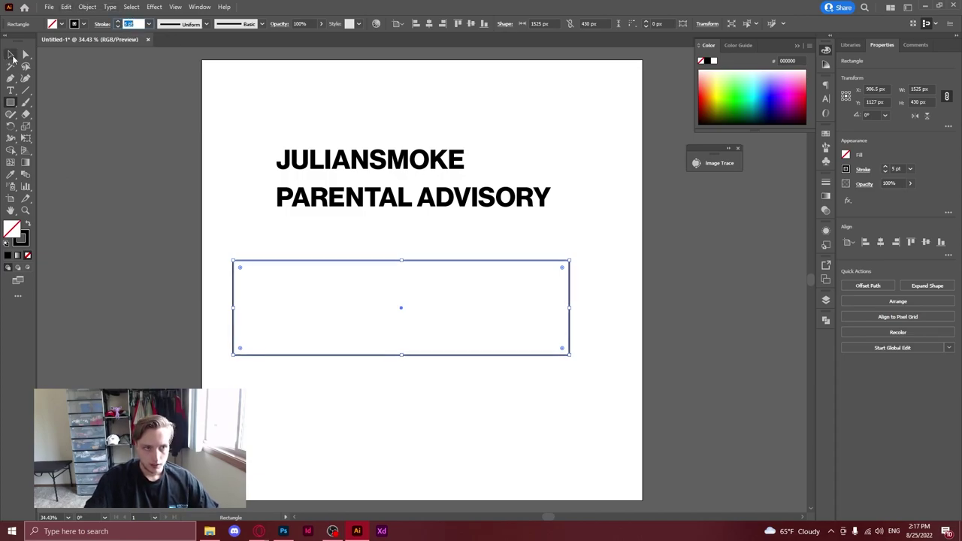
{"action": "left_click", "coordinate": [366, 299]}
- Split a narrower box off the right end of the outlined rectangle
{"action": "key", "text": "ctrl+0"}
{"action": "scroll", "coordinate": [336, 278], "scroll_direction": "up", "scroll_amount": 3}
{"action": "scroll", "coordinate": [112, 318], "scroll_direction": "down", "scroll_amount": 4}
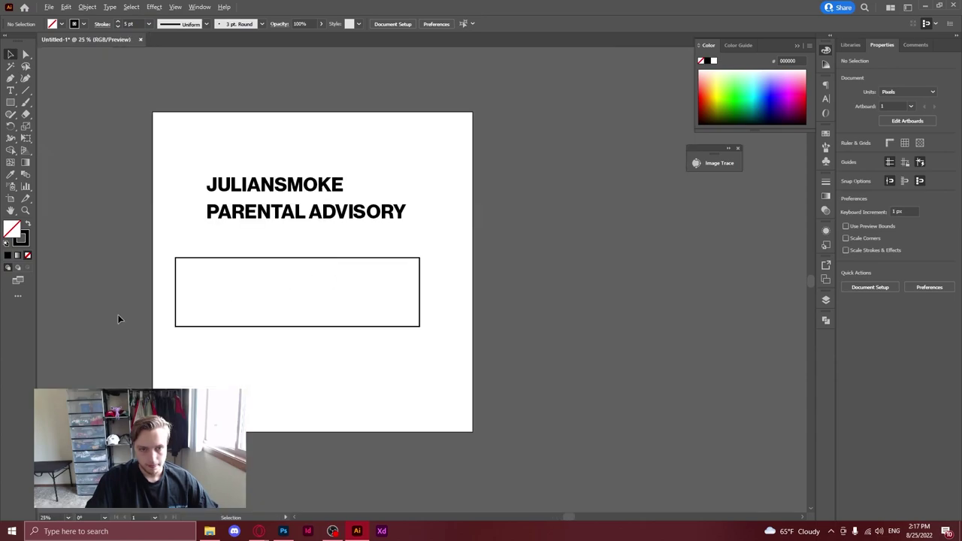
{"action": "scroll", "coordinate": [131, 251], "scroll_direction": "up", "scroll_amount": 4}
{"action": "left_click", "coordinate": [164, 262]}
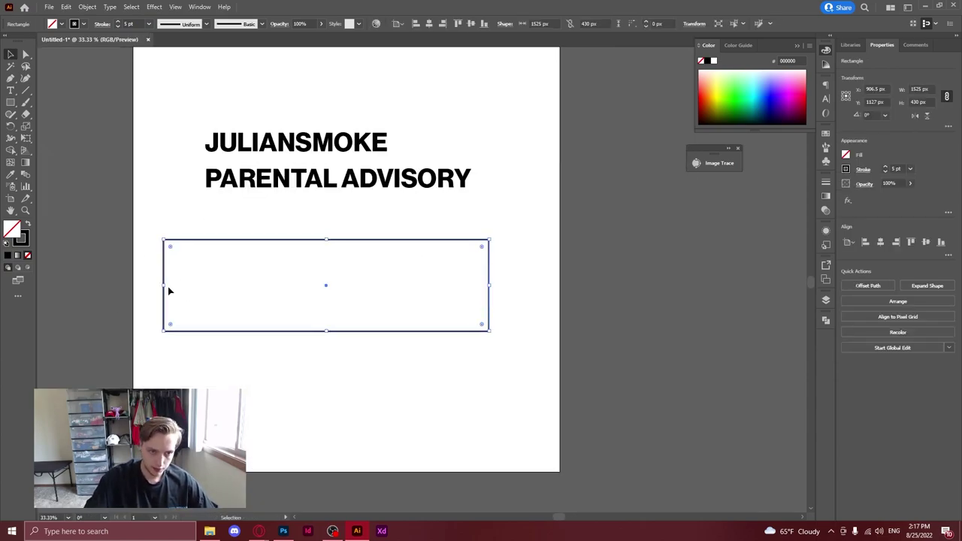
{"action": "left_click_drag", "start_coordinate": [164, 286], "coordinate": [394, 276]}
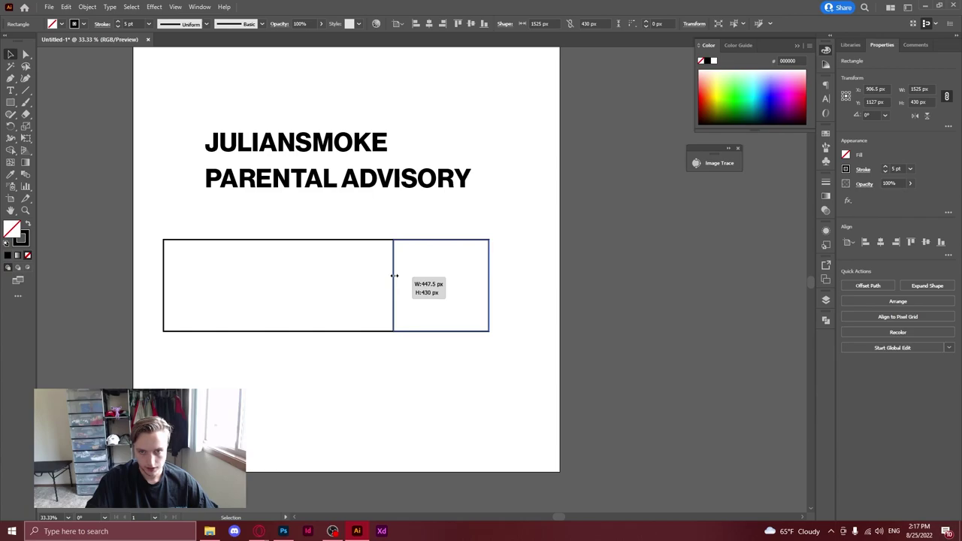
{"action": "left_click_drag", "start_coordinate": [394, 275], "coordinate": [394, 276]}
{"action": "left_click", "coordinate": [399, 402]}
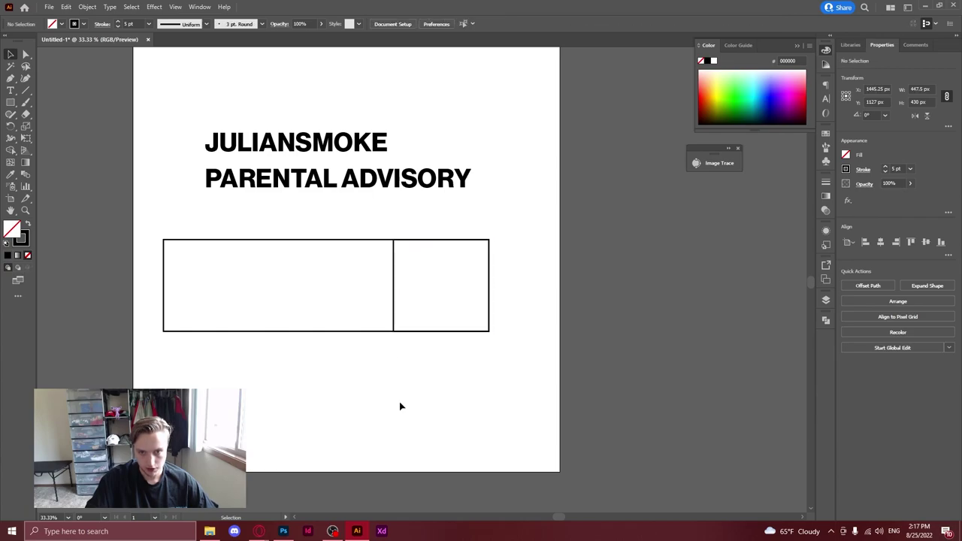
- Move PARENTAL ADVISORY into the bottom of the left box and shrink it to fit
{"action": "scroll", "coordinate": [424, 337], "scroll_direction": "down", "scroll_amount": 5}
{"action": "scroll", "coordinate": [491, 347], "scroll_direction": "up", "scroll_amount": 5}
{"action": "scroll", "coordinate": [229, 325], "scroll_direction": "up", "scroll_amount": 1}
{"action": "left_click_drag", "start_coordinate": [354, 209], "coordinate": [319, 344]}
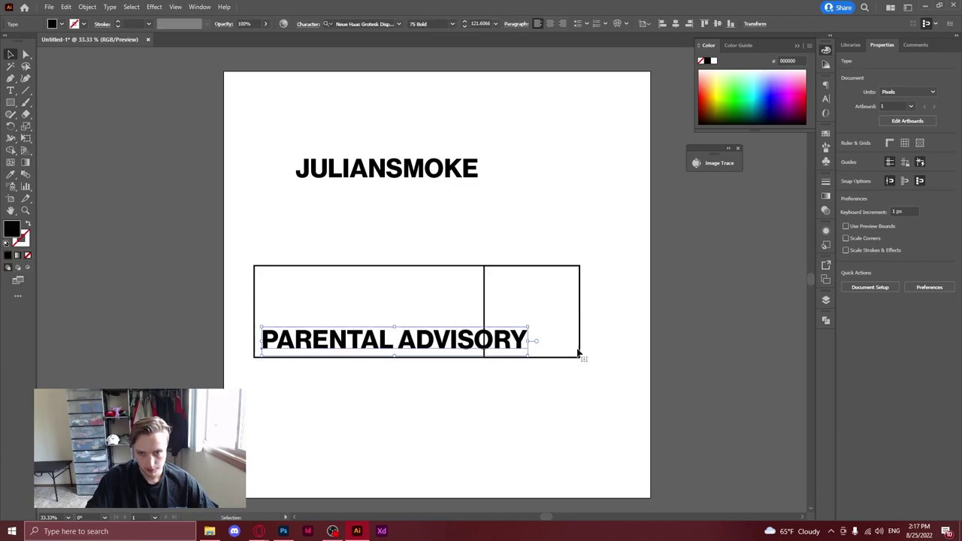
{"action": "left_click_drag", "start_coordinate": [528, 339], "coordinate": [485, 344]}
- Replace the old JULIANSMOKE with a copy of PARENTAL ADVISORY above it, retyped as JULIANSMOKE
{"action": "left_click", "coordinate": [408, 173]}
{"action": "key", "text": "Delete"}
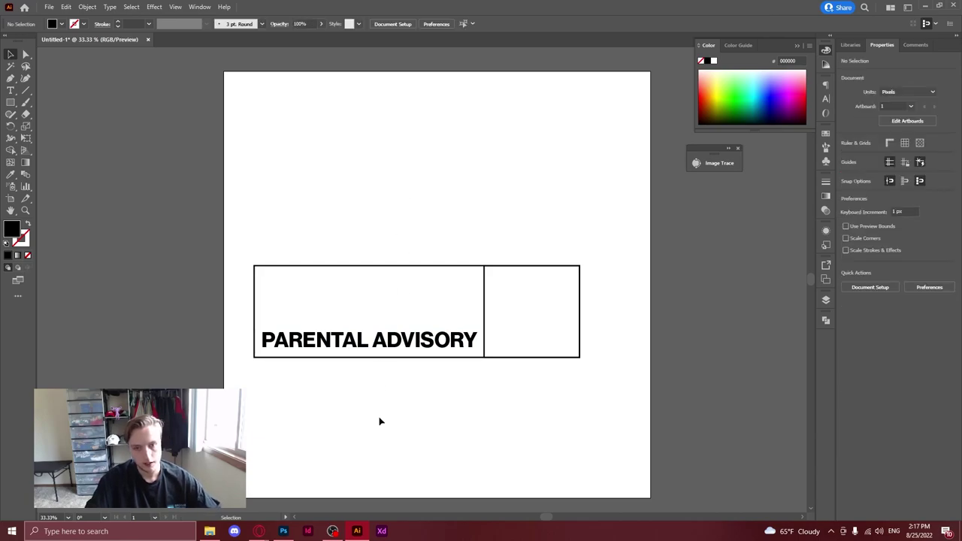
{"action": "left_click_drag", "start_coordinate": [348, 344], "coordinate": [355, 291]}
{"action": "double_click", "coordinate": [355, 291]}
{"action": "key", "text": "ctrl+a"}
{"action": "type", "text": "JU"}
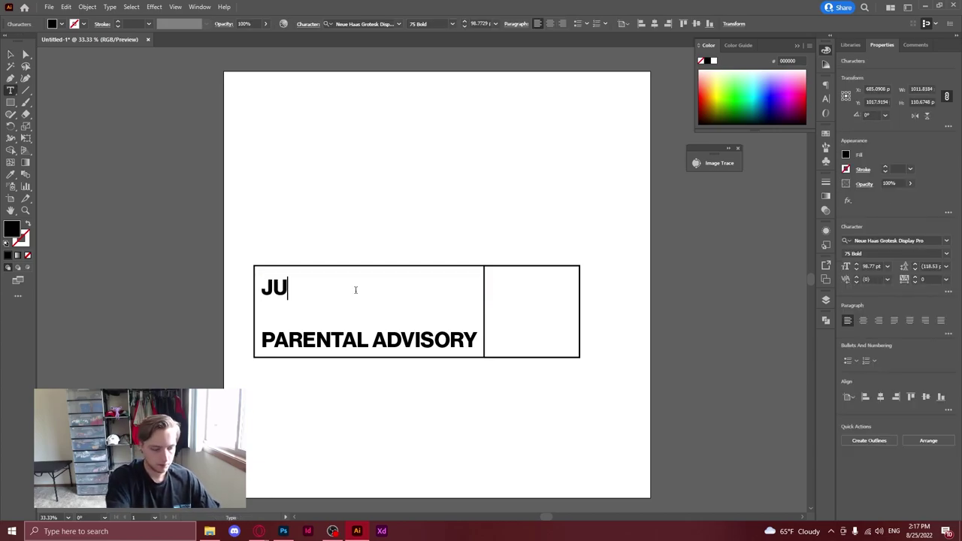
{"action": "type", "text": "LIANSMOKE"}
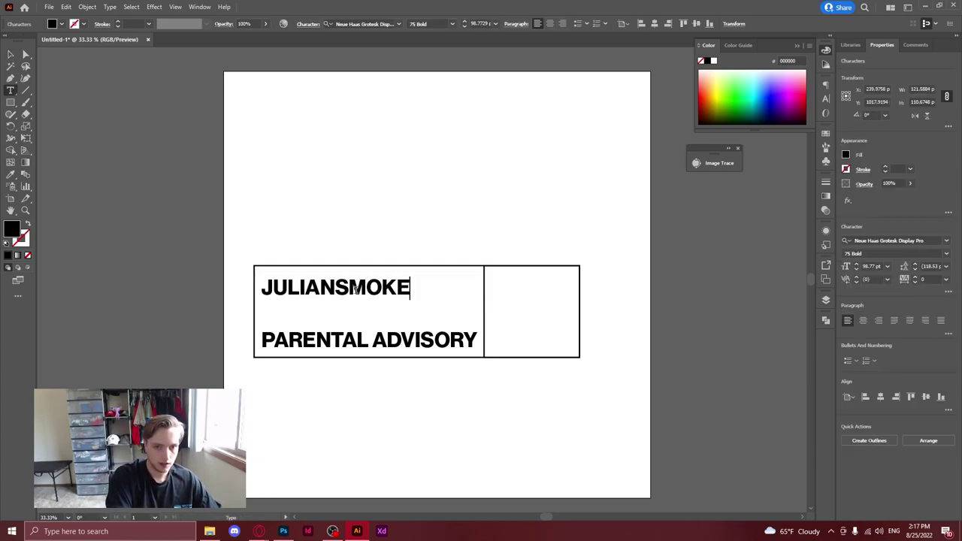
{"action": "left_click", "coordinate": [23, 55]}
{"action": "left_click", "coordinate": [10, 54]}
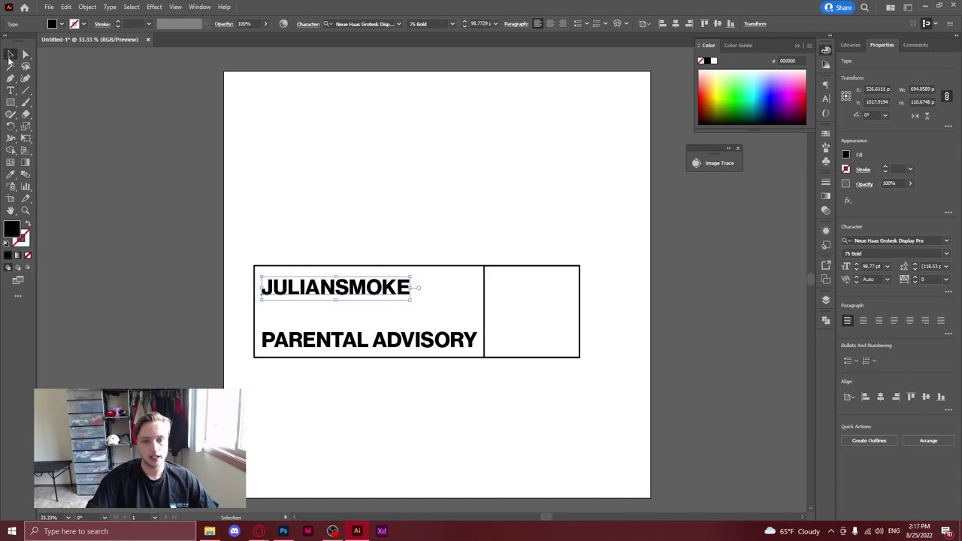
- Resize a rectangle into the top cell, centre JULIANSMOKE in it, and raise PARENTAL ADVISORY slightly
{"action": "left_click", "coordinate": [361, 221]}
{"action": "left_click", "coordinate": [359, 350]}
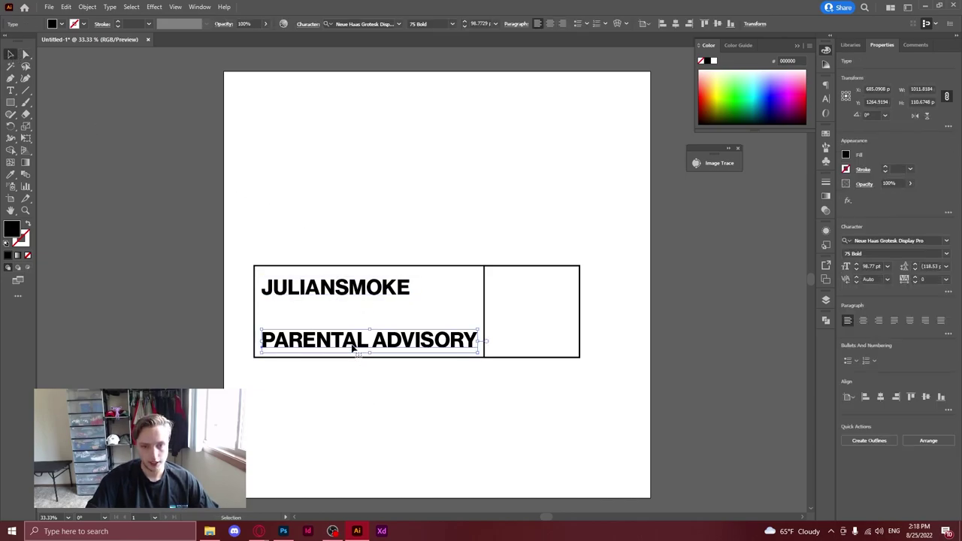
{"action": "left_click", "coordinate": [329, 362]}
{"action": "left_click", "coordinate": [328, 359]}
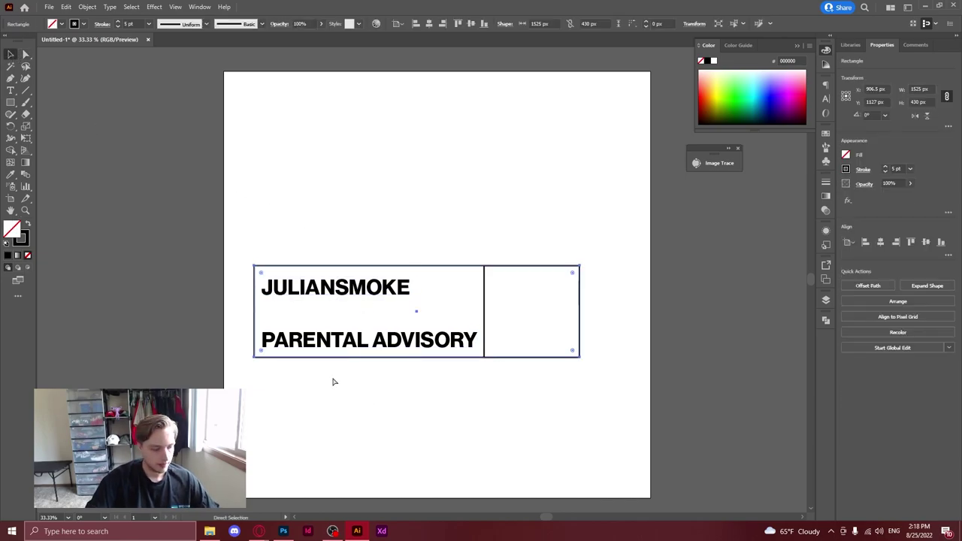
{"action": "key", "text": "v"}
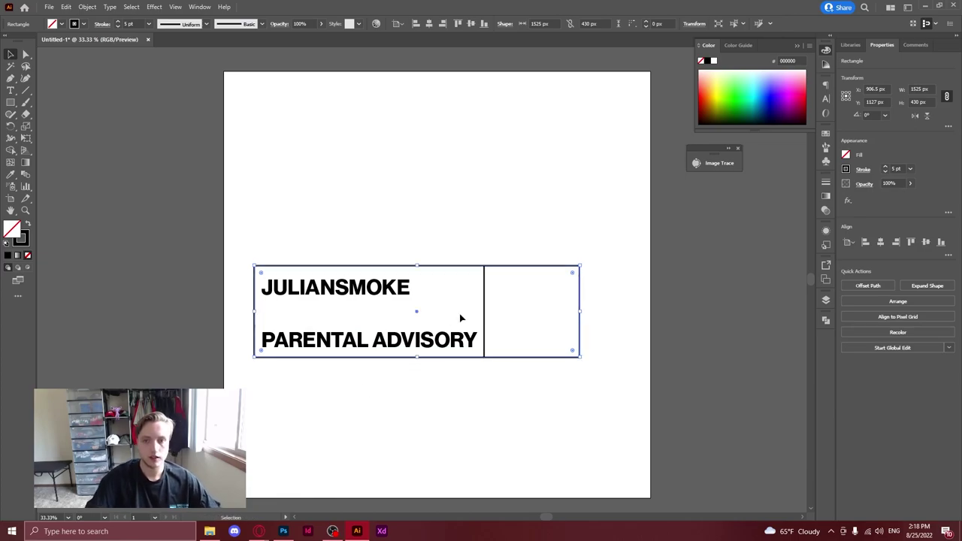
{"action": "left_click_drag", "start_coordinate": [575, 359], "coordinate": [485, 317]}
{"action": "left_click_drag", "start_coordinate": [485, 314], "coordinate": [484, 312]}
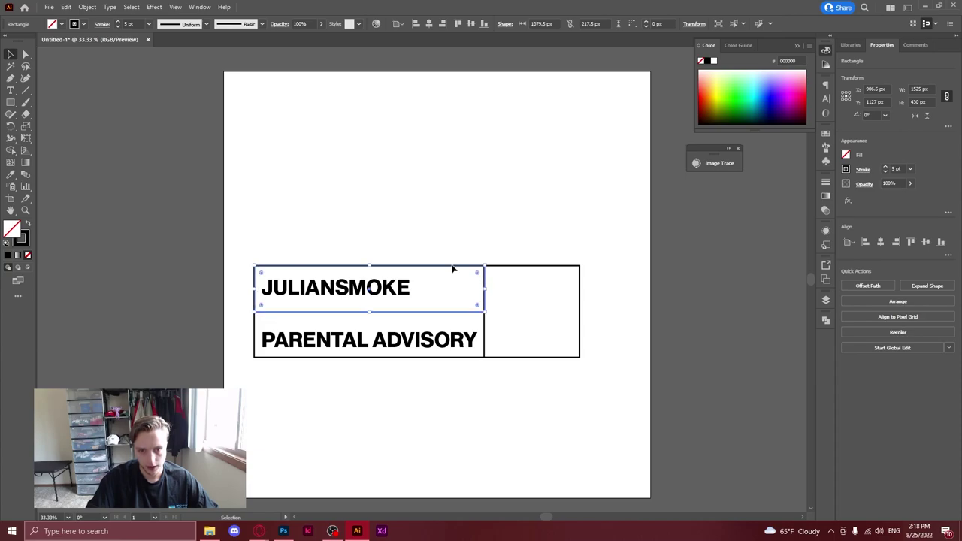
{"action": "left_click", "coordinate": [371, 302]}
{"action": "left_click_drag", "start_coordinate": [371, 301], "coordinate": [402, 289]}
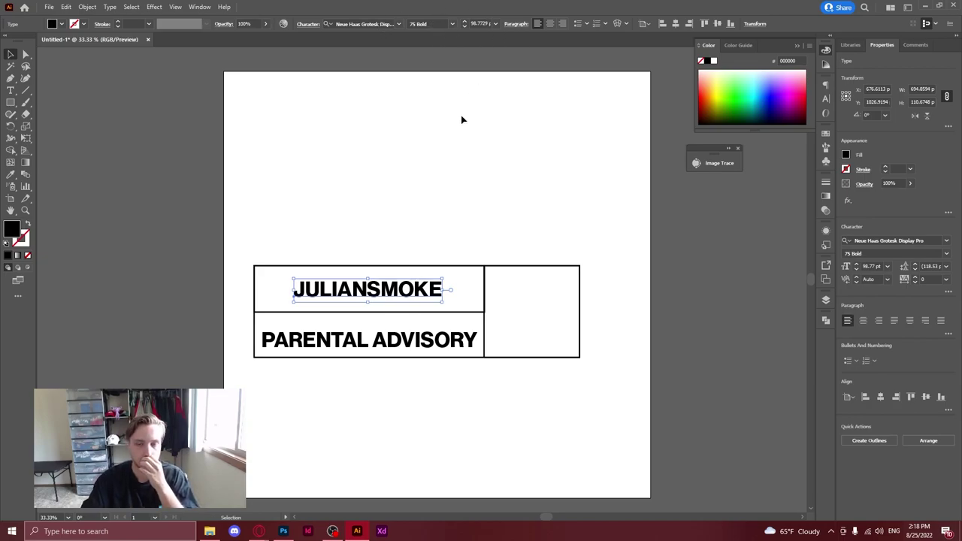
{"action": "left_click_drag", "start_coordinate": [374, 355], "coordinate": [369, 345]}
- Type an asterisk, enlarge it, and centre it in the empty right box
{"action": "left_click", "coordinate": [421, 397]}
{"action": "key", "text": "t"}
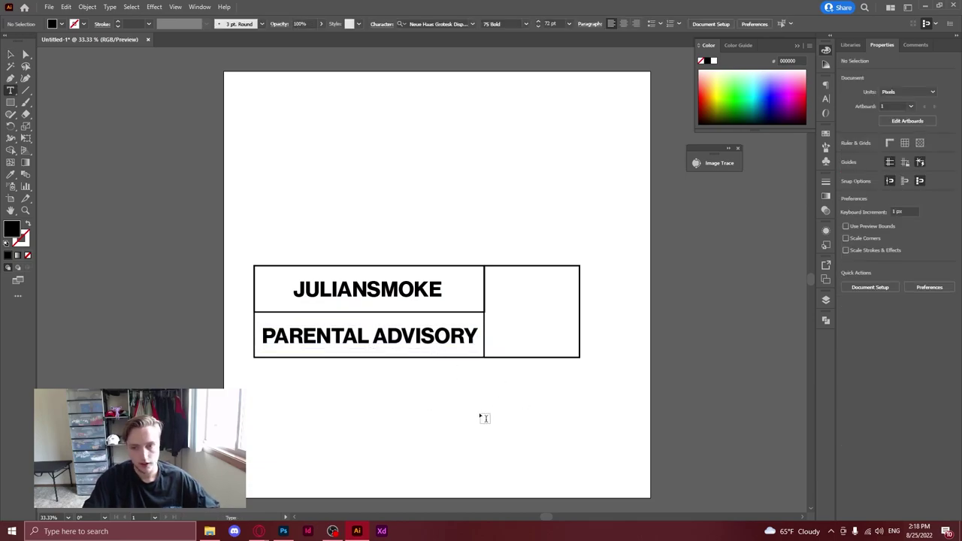
{"action": "left_click", "coordinate": [480, 415]}
{"action": "key", "text": "BackSpace"}
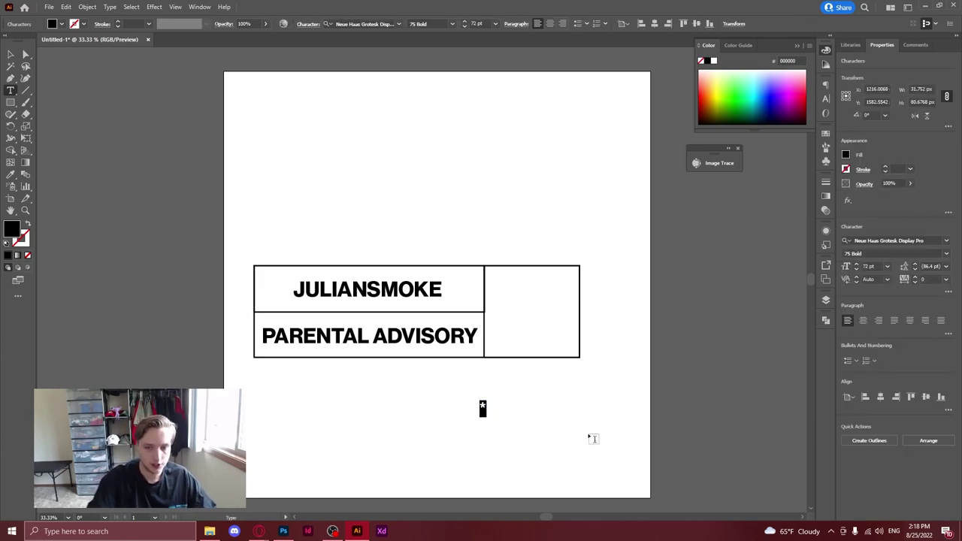
{"action": "left_click", "coordinate": [10, 54]}
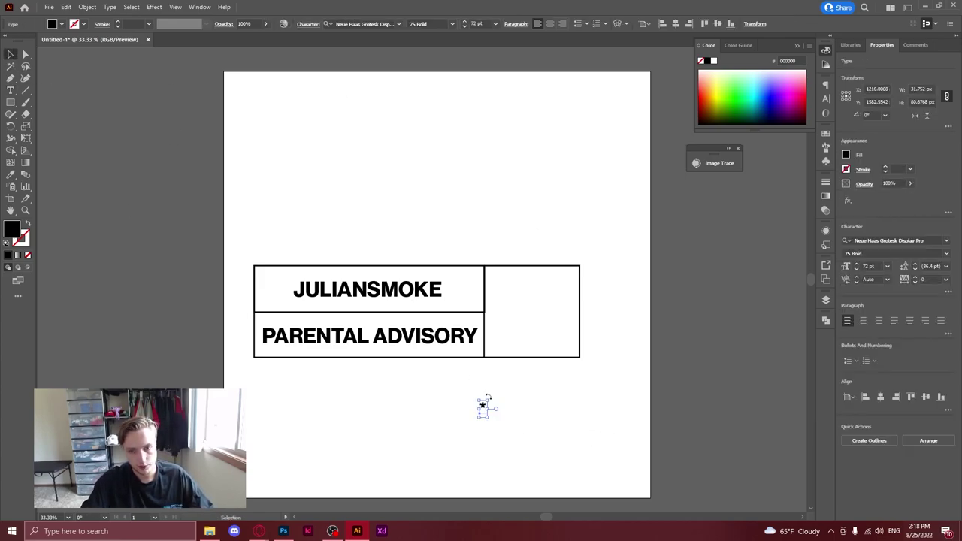
{"action": "left_click_drag", "start_coordinate": [486, 400], "coordinate": [586, 161]}
{"action": "left_click_drag", "start_coordinate": [526, 227], "coordinate": [527, 300]}
{"action": "mouse_move", "coordinate": [579, 365]}
{"action": "left_mouse_down"}
{"action": "mouse_move", "coordinate": [554, 367]}
{"action": "mouse_move", "coordinate": [582, 382]}
{"action": "mouse_move", "coordinate": [580, 368]}
{"action": "left_mouse_up"}
{"action": "left_click_drag", "start_coordinate": [580, 235], "coordinate": [531, 319]}
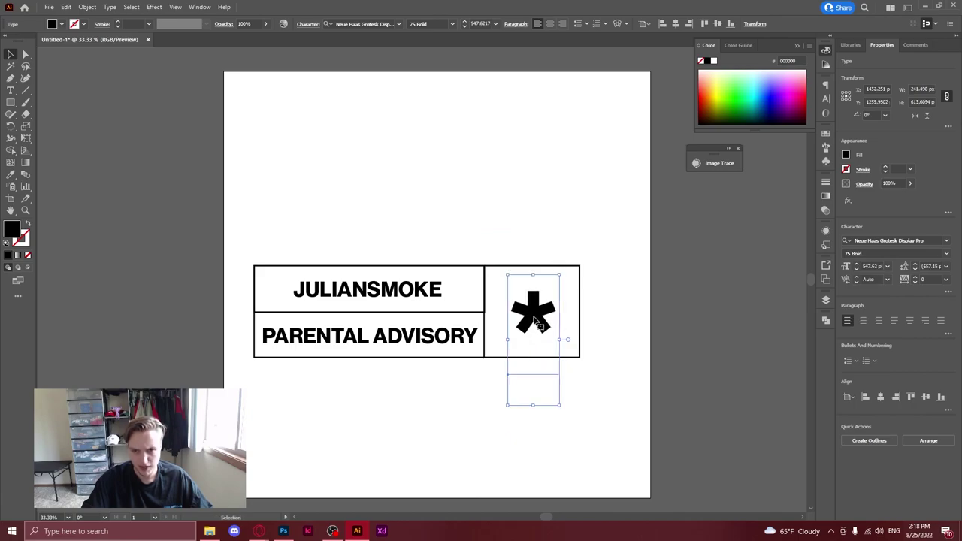
- Pull the JULIANSMOKE cell's right edge onto the divider
{"action": "left_click_drag", "start_coordinate": [615, 237], "coordinate": [252, 413]}
{"action": "left_click", "coordinate": [542, 323]}
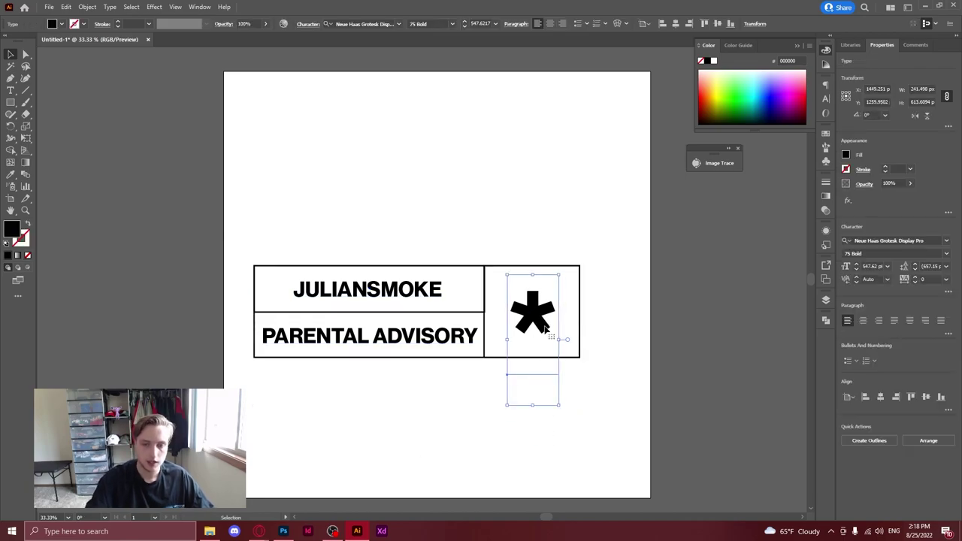
{"action": "left_click", "coordinate": [464, 404]}
{"action": "scroll", "coordinate": [446, 397], "scroll_direction": "down", "scroll_amount": 5}
{"action": "scroll", "coordinate": [426, 383], "scroll_direction": "up", "scroll_amount": 6}
{"action": "scroll", "coordinate": [430, 276], "scroll_direction": "up", "scroll_amount": 5}
{"action": "scroll", "coordinate": [423, 267], "scroll_direction": "down", "scroll_amount": 4}
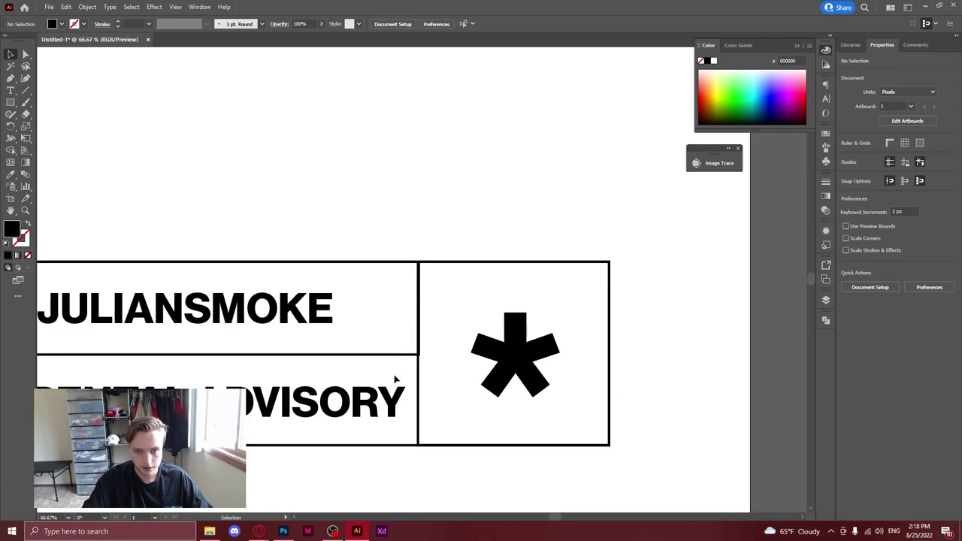
{"action": "left_click", "coordinate": [399, 361]}
{"action": "scroll", "coordinate": [409, 331], "scroll_direction": "up", "scroll_amount": 4}
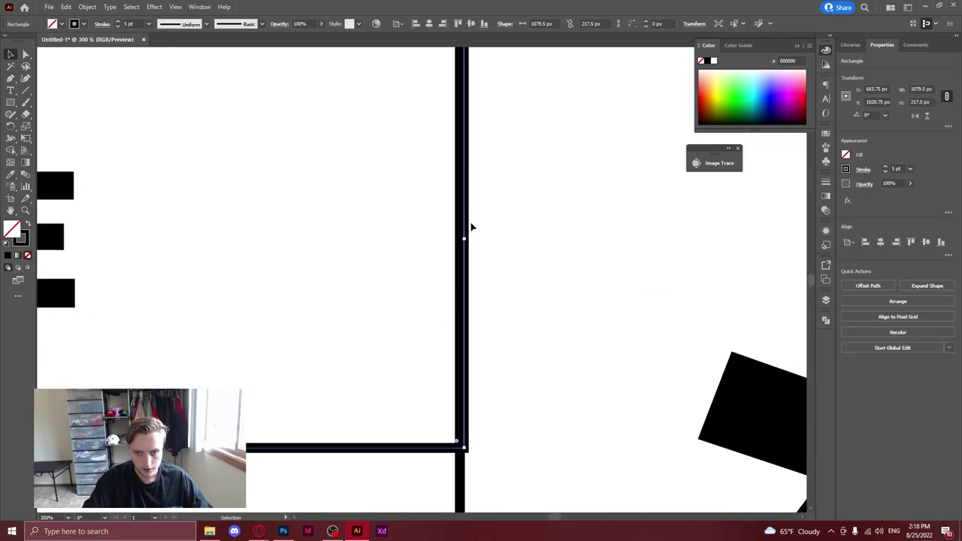
{"action": "left_click_drag", "start_coordinate": [463, 240], "coordinate": [459, 240]}
{"action": "left_click", "coordinate": [518, 282]}
- Select the entire label artwork
{"action": "scroll", "coordinate": [534, 316], "scroll_direction": "down", "scroll_amount": 8}
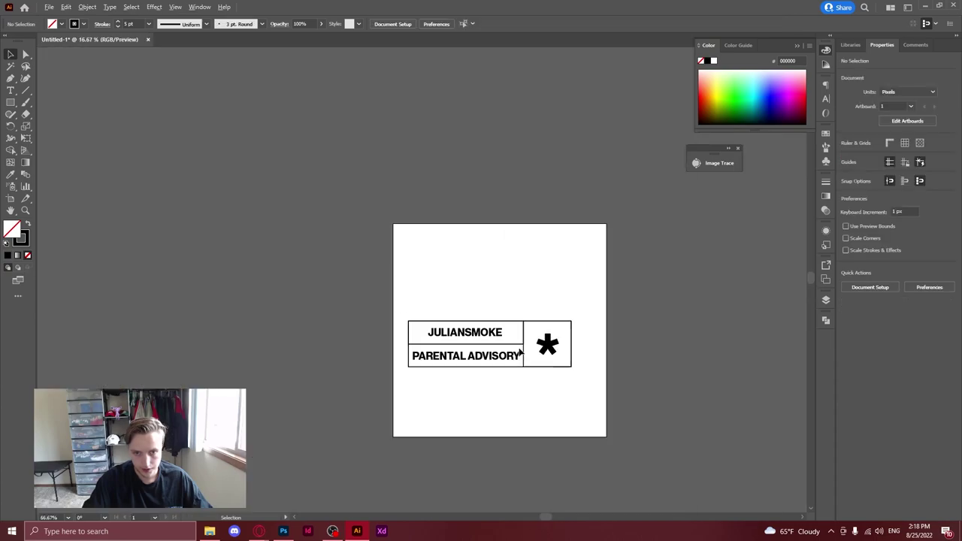
{"action": "left_click_drag", "start_coordinate": [569, 292], "coordinate": [504, 403]}
{"action": "left_click", "coordinate": [476, 406]}
{"action": "left_click_drag", "start_coordinate": [560, 277], "coordinate": [276, 373]}
{"action": "left_click", "coordinate": [88, 6]}
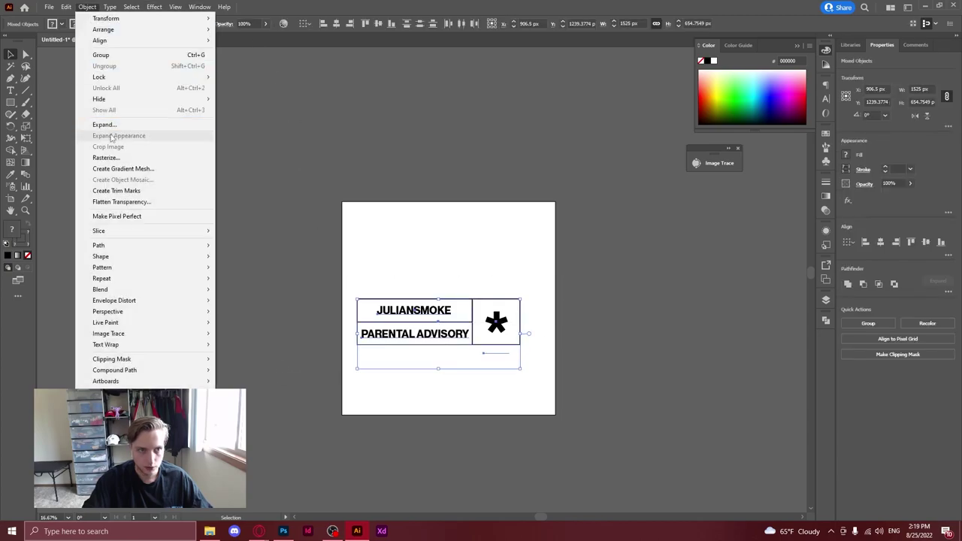
- Expand the label into plain shapes and copy it
{"action": "left_click", "coordinate": [111, 125]}
{"action": "key", "text": "Return"}
{"action": "left_click_drag", "start_coordinate": [520, 265], "coordinate": [535, 434]}
{"action": "key", "text": "ctrl+c"}
- Paste the label into the Photoshop cover as pixels and shrink it into the top-right yellow box
{"action": "key", "text": "alt+Tab"}
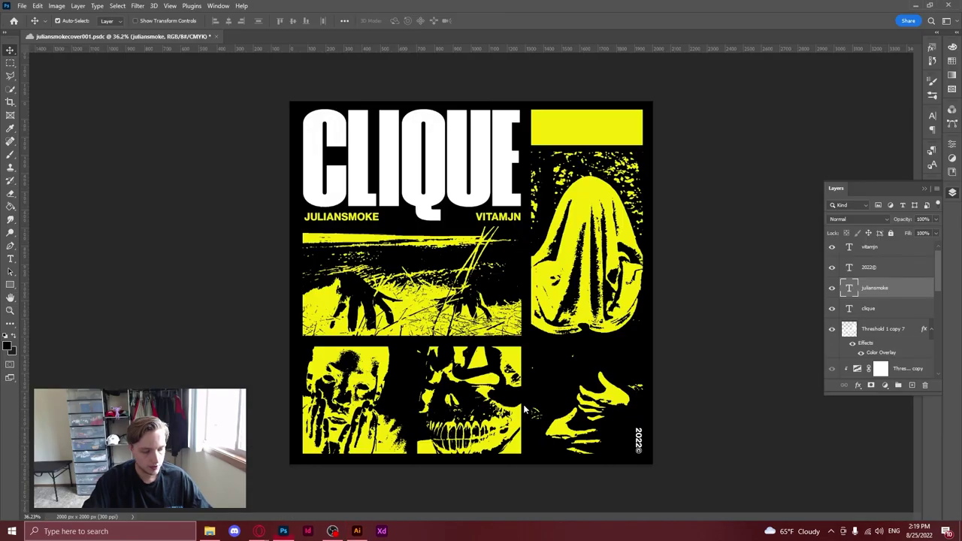
{"action": "key", "text": "ctrl+v"}
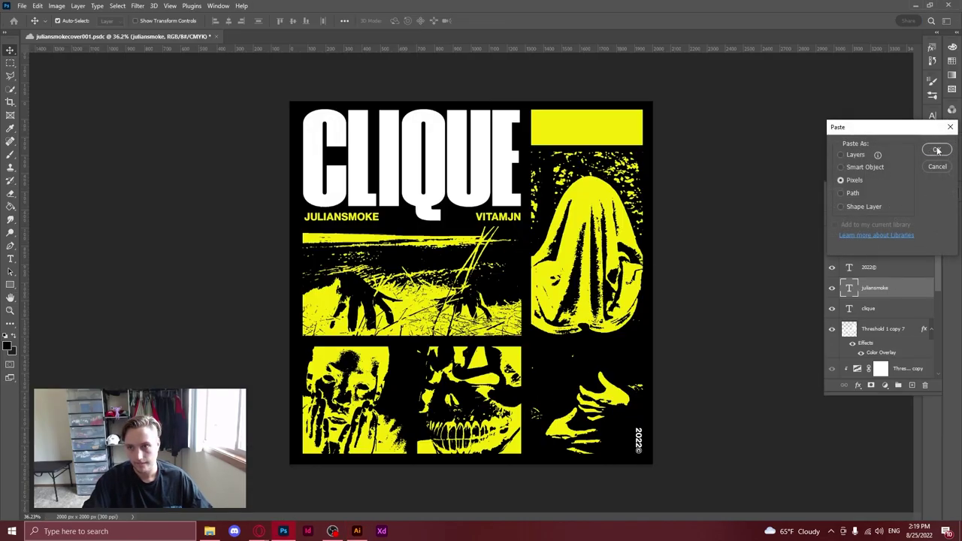
{"action": "left_click", "coordinate": [937, 150]}
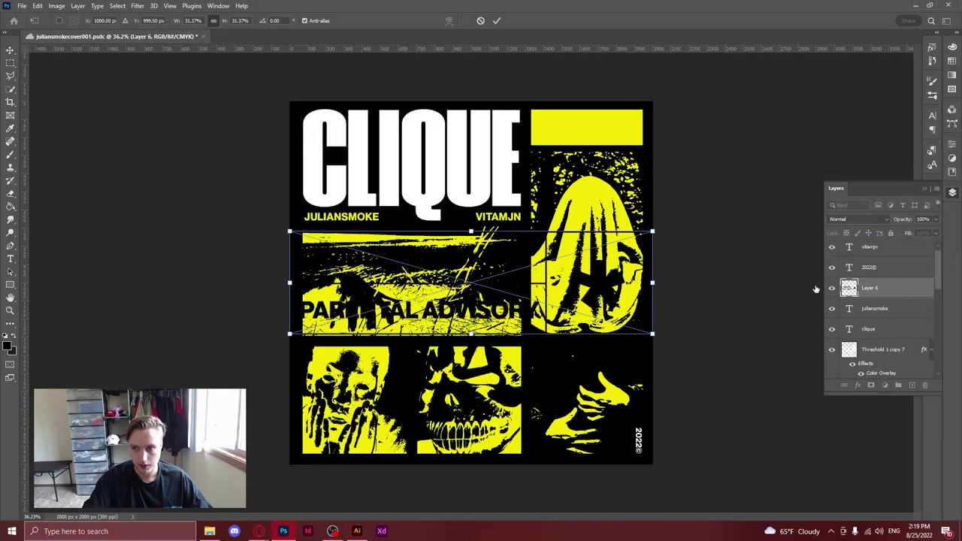
{"action": "left_click_drag", "start_coordinate": [470, 336], "coordinate": [640, 124]}
{"action": "key", "text": "Return"}
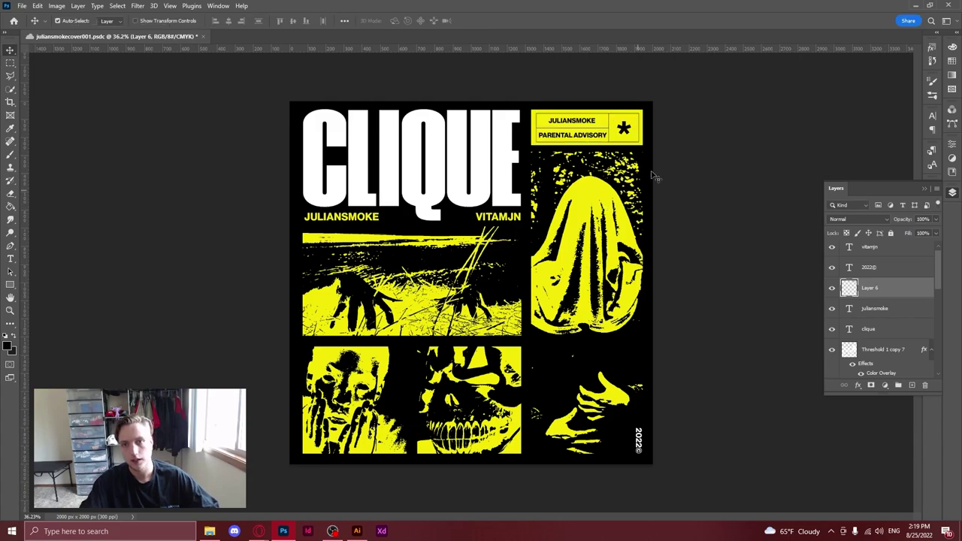
- Review the whole cover in the web export preview and close it without saving
{"action": "key", "text": "ctrl+plus"}
{"action": "key", "text": "ctrl+minus"}
{"action": "key", "text": "ctrl+minus"}
{"action": "key", "text": "ctrl+0"}
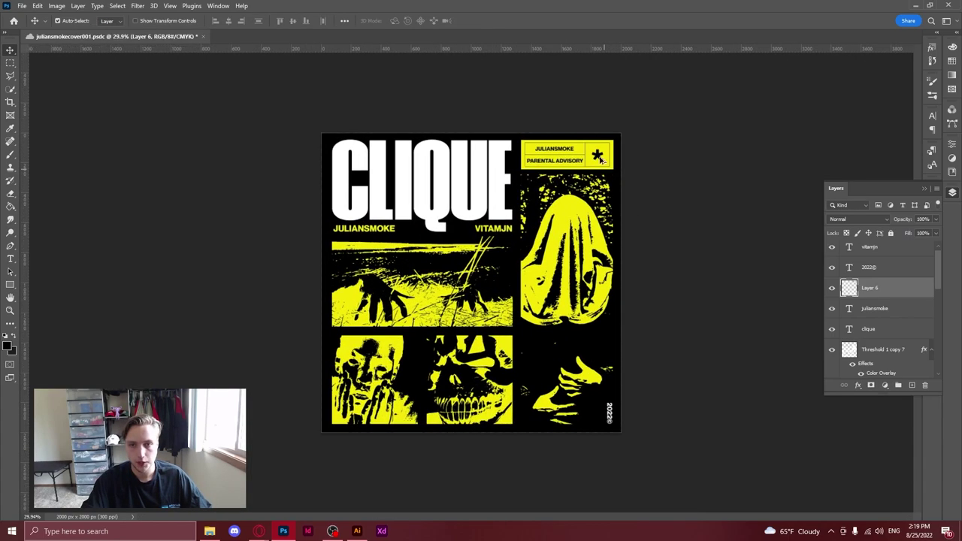
{"action": "key", "text": "ctrl+alt+shift+s"}
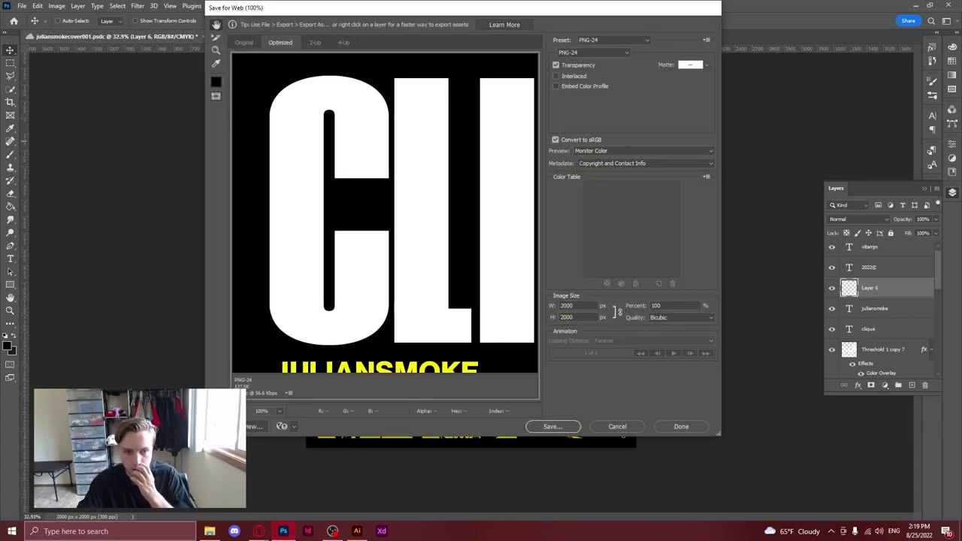
{"action": "key", "text": "ctrl+minus"}
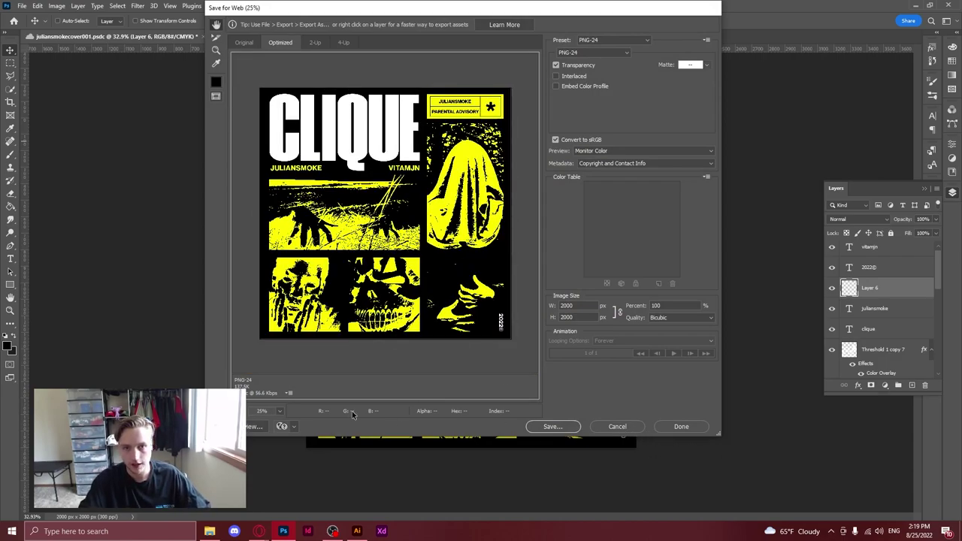
{"action": "key", "text": "ctrl+plus"}
{"action": "key", "text": "ctrl+minus"}
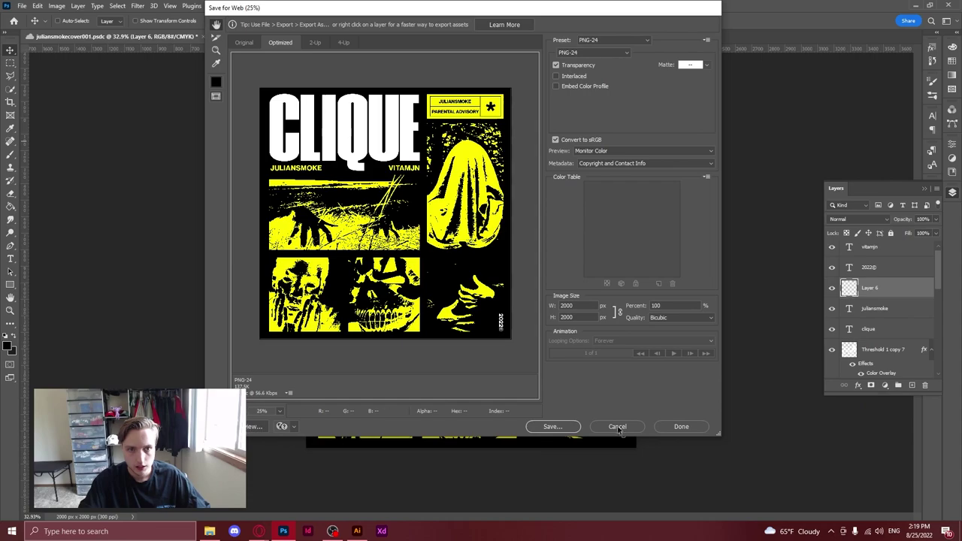
{"action": "left_click", "coordinate": [637, 429]}
- Set the JULIANSMOKE and VITAMJN credit text colour to white (ffffff)
{"action": "left_click", "coordinate": [350, 232]}
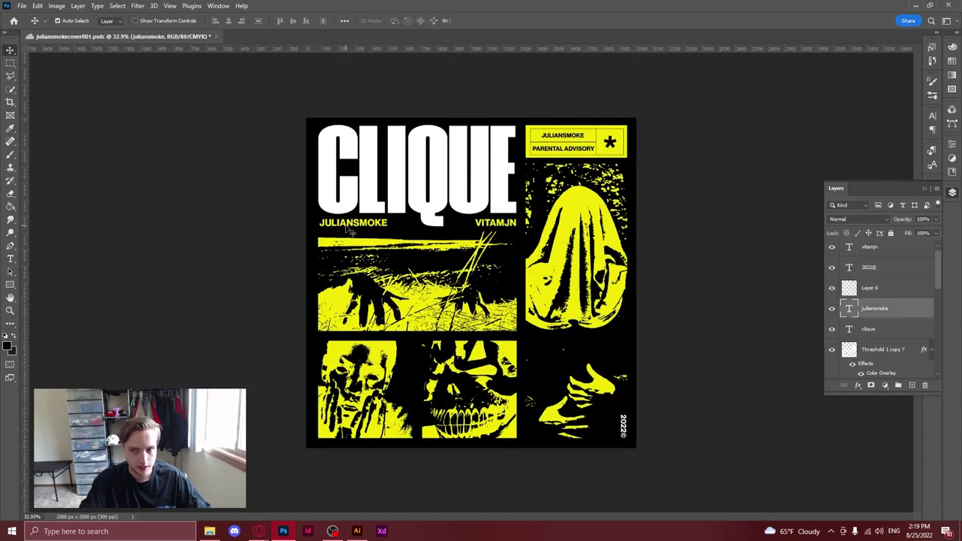
{"action": "left_click", "coordinate": [492, 231], "text": "shift"}
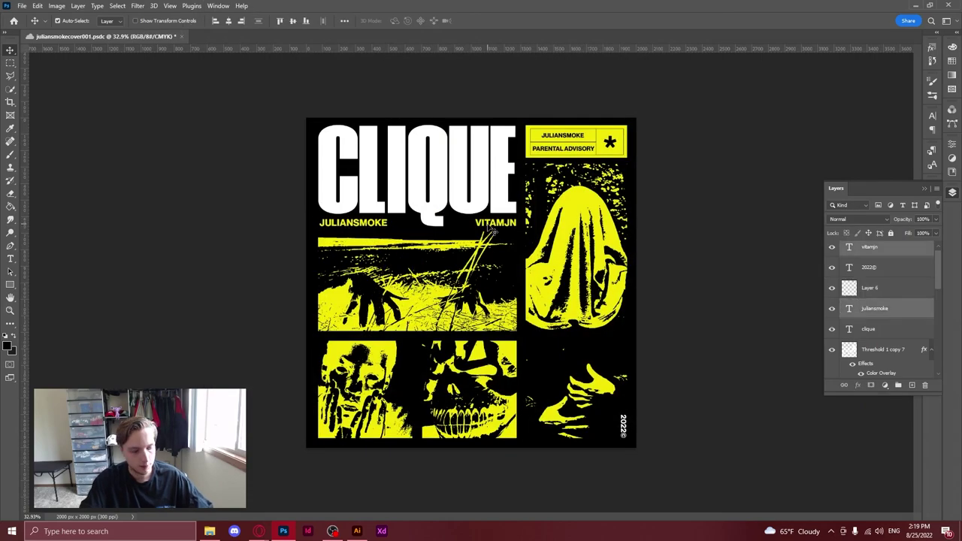
{"action": "key", "text": "t"}
{"action": "left_click", "coordinate": [400, 21]}
{"action": "type", "text": "ffffff"}
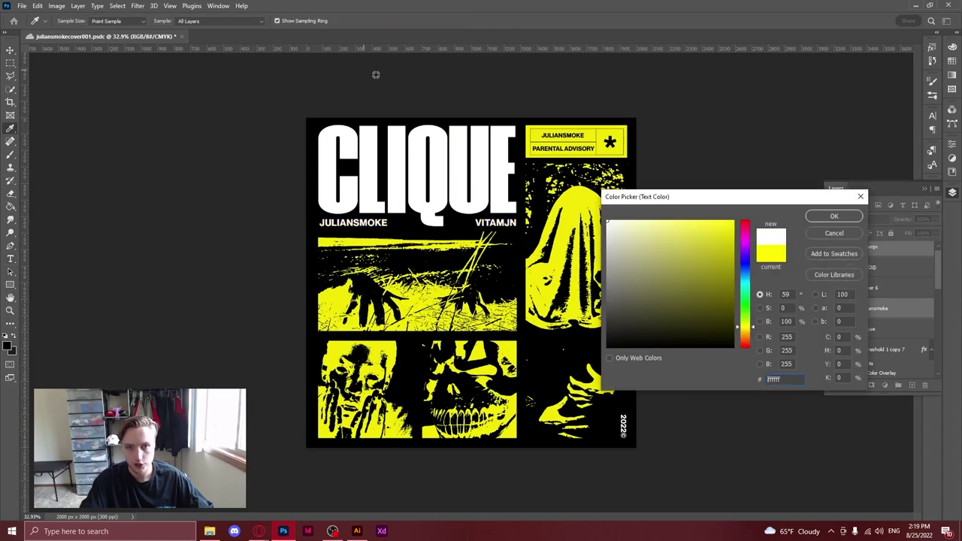
{"action": "left_click", "coordinate": [835, 216]}
{"action": "left_click", "coordinate": [10, 50]}
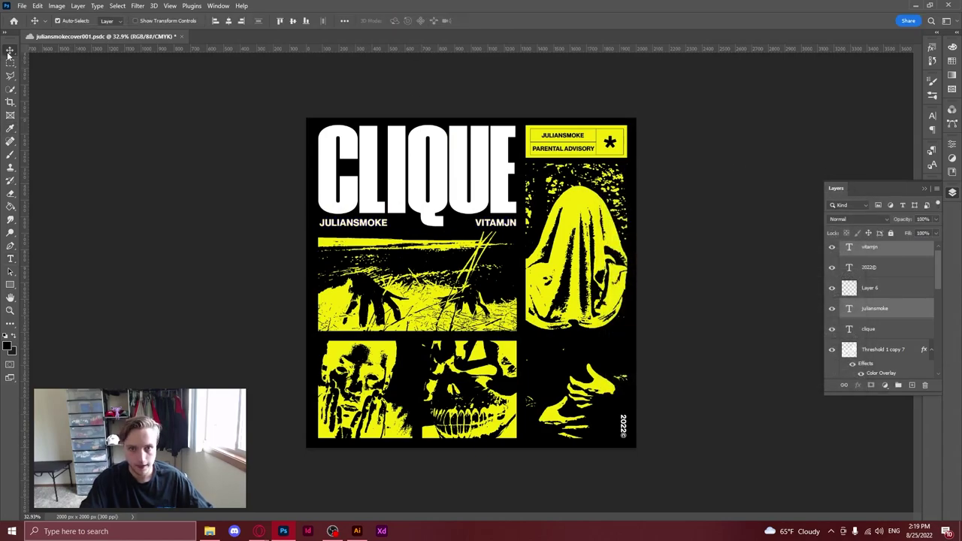
{"action": "left_click", "coordinate": [305, 192]}
- Nudge the advisory label slightly up-left, then 1 px right
{"action": "scroll", "coordinate": [478, 271], "scroll_direction": "up", "scroll_amount": 3}
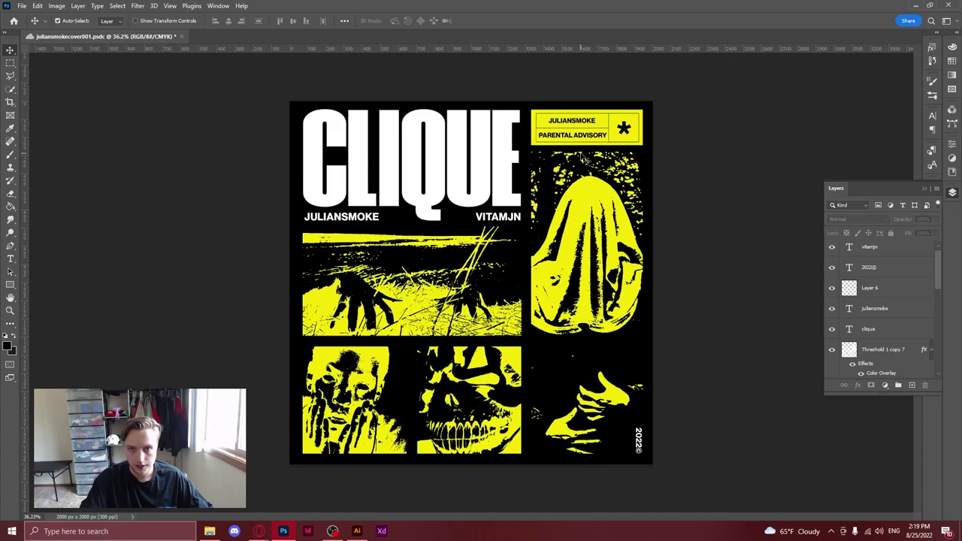
{"action": "left_click", "coordinate": [538, 133]}
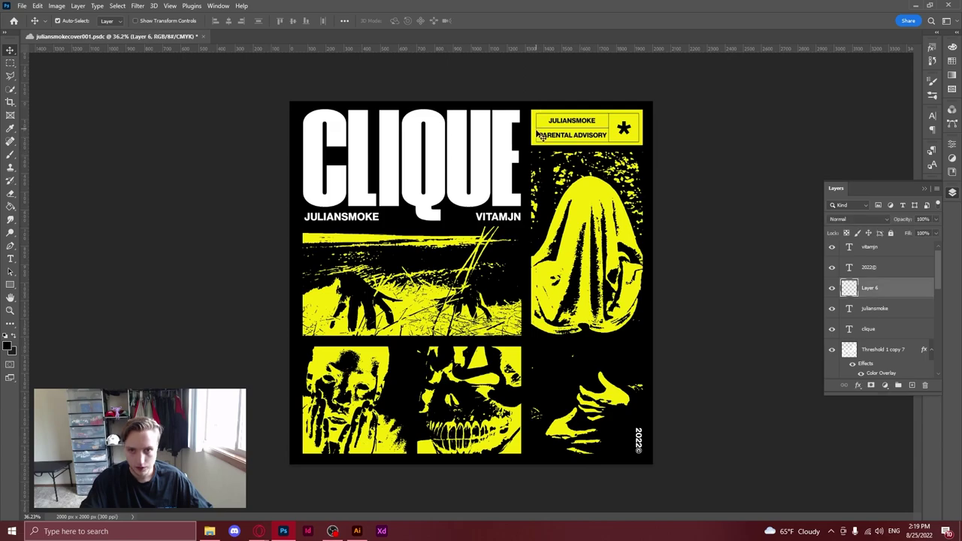
{"action": "left_click_drag", "start_coordinate": [543, 140], "coordinate": [538, 136]}
{"action": "key", "text": "Right"}
{"action": "left_click", "coordinate": [675, 194]}
- Select the VITAMJN text layer and switch to the file browser
{"action": "scroll", "coordinate": [719, 232], "scroll_direction": "down", "scroll_amount": 3}
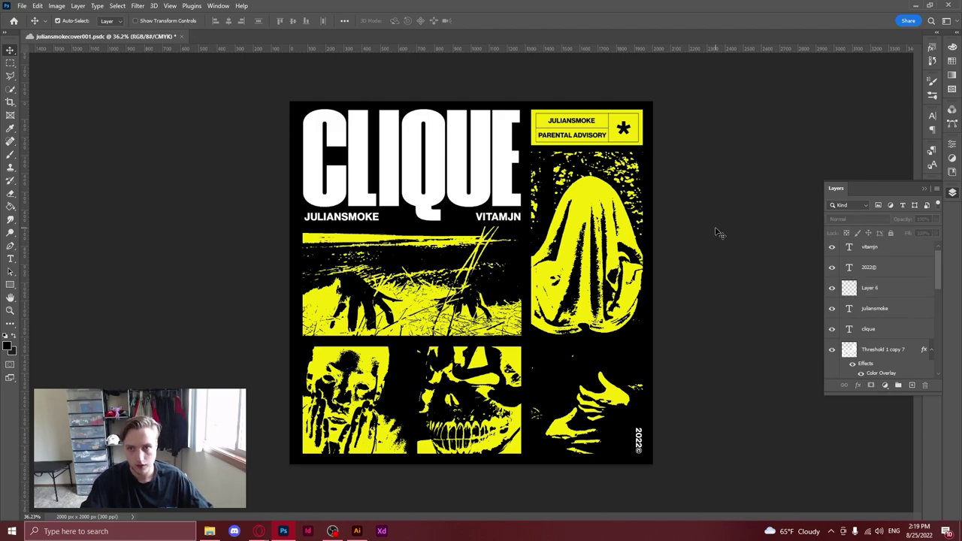
{"action": "scroll", "coordinate": [642, 298], "scroll_direction": "up", "scroll_amount": 2}
{"action": "scroll", "coordinate": [603, 363], "scroll_direction": "up", "scroll_amount": 1}
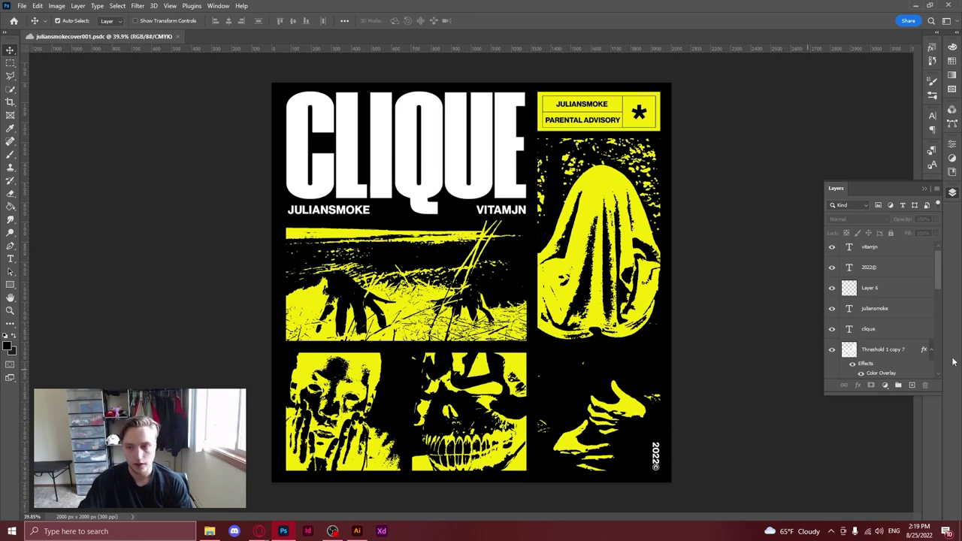
{"action": "scroll", "coordinate": [902, 295], "scroll_direction": "up", "scroll_amount": 1}
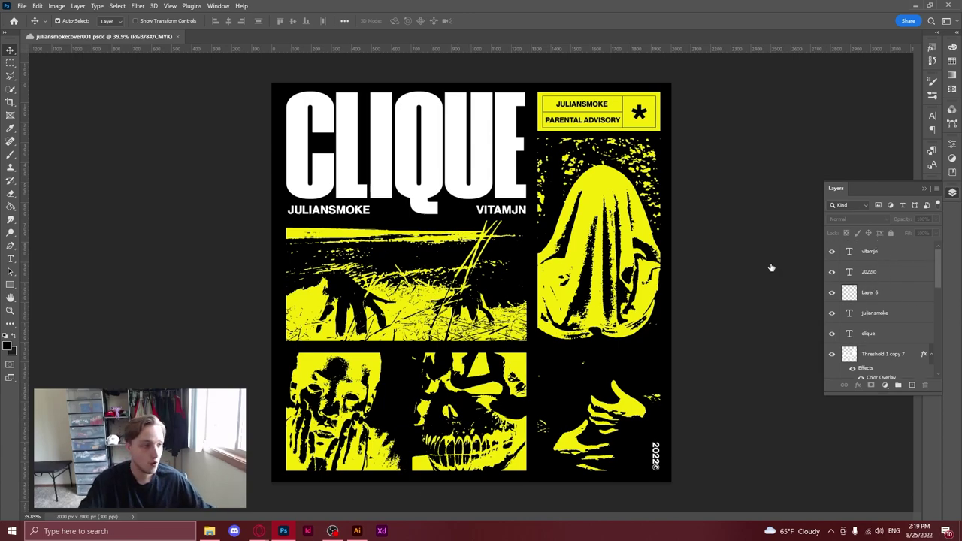
{"action": "left_click", "coordinate": [872, 251]}
{"action": "left_click", "coordinate": [210, 531]}
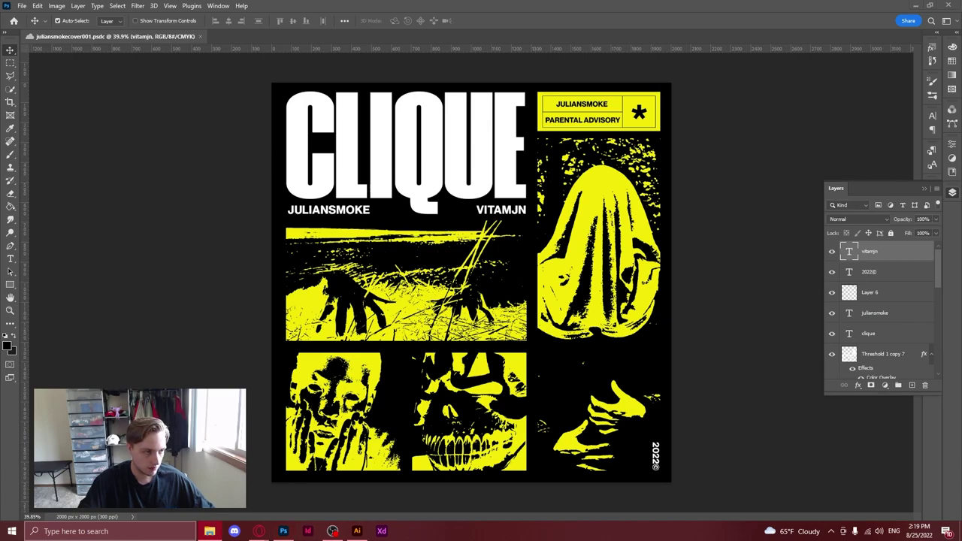
- Stretch the placed grunge scan across the whole canvas and commit its size
{"action": "key", "text": "alt+Tab"}
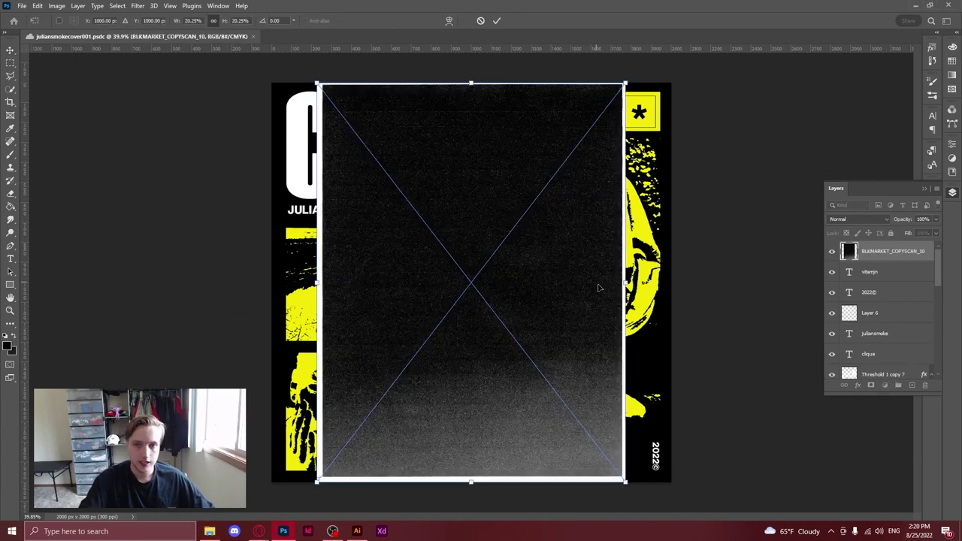
{"action": "left_click_drag", "start_coordinate": [625, 282], "coordinate": [698, 281]}
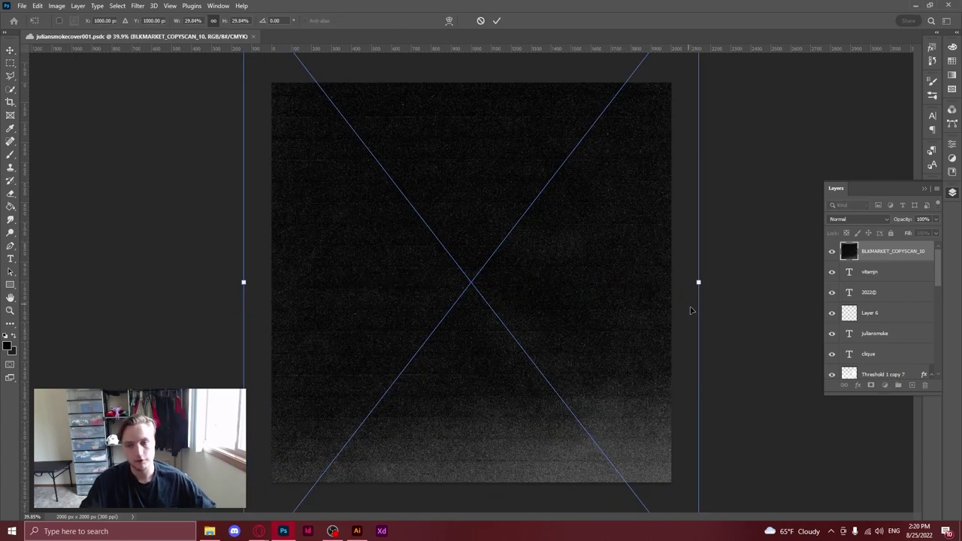
{"action": "key", "text": "Return"}
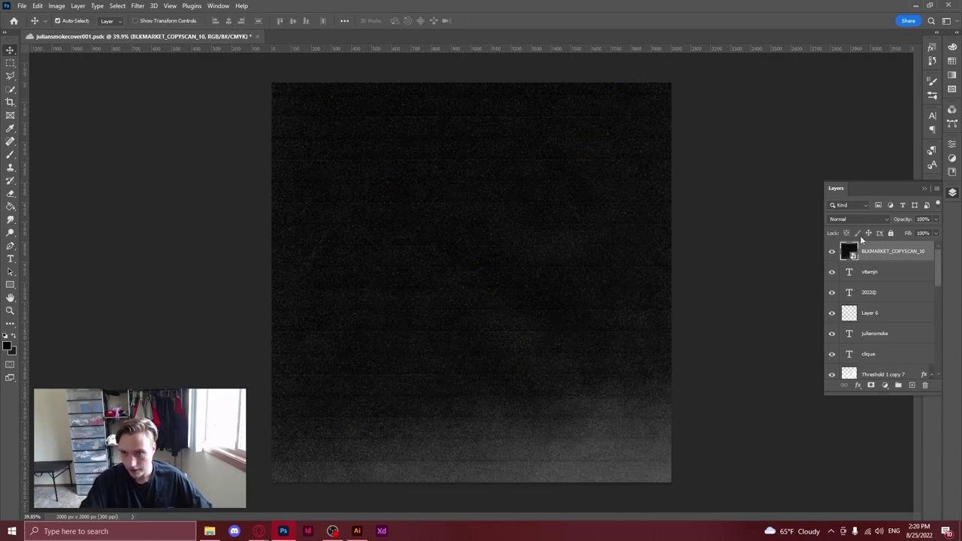
- Set the scan layer's blend mode to Screen
{"action": "scroll", "coordinate": [541, 365], "scroll_direction": "up", "scroll_amount": 10}
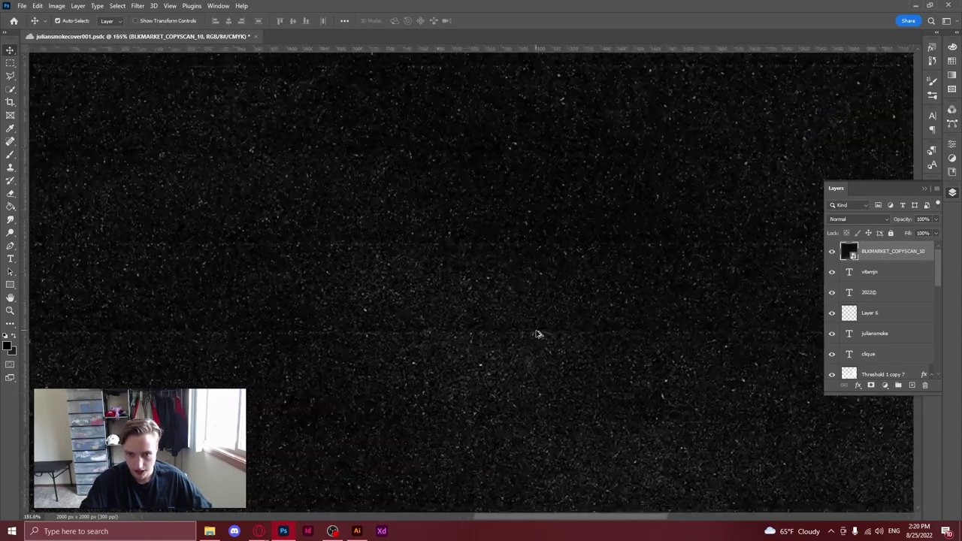
{"action": "scroll", "coordinate": [544, 332], "scroll_direction": "down", "scroll_amount": 10}
{"action": "scroll", "coordinate": [572, 333], "scroll_direction": "up", "scroll_amount": 2}
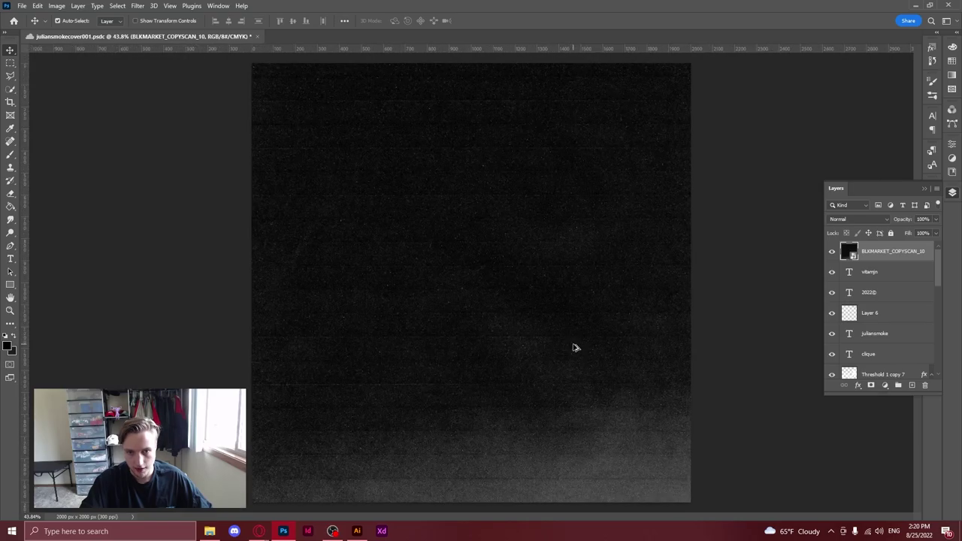
{"action": "scroll", "coordinate": [579, 348], "scroll_direction": "down", "scroll_amount": 1}
{"action": "left_click", "coordinate": [873, 221]}
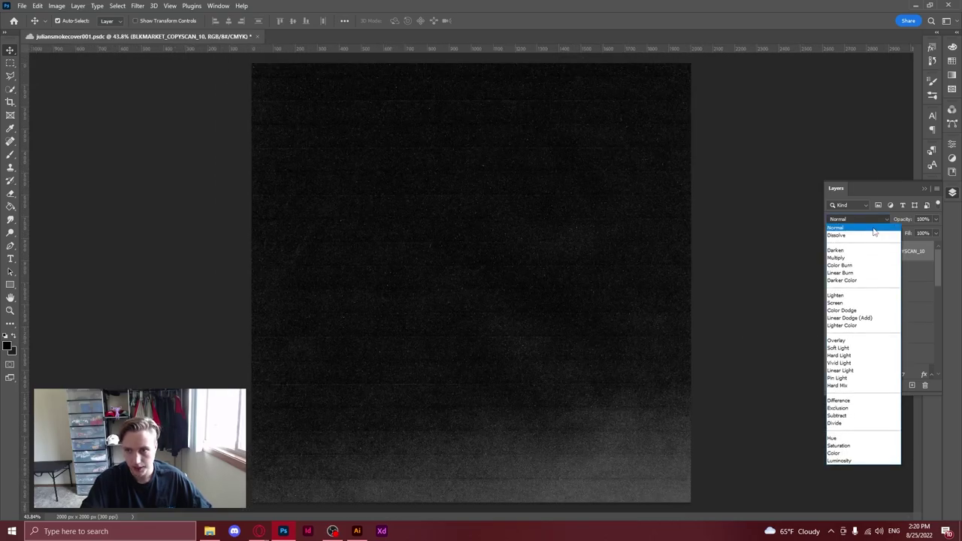
{"action": "left_click", "coordinate": [847, 303]}
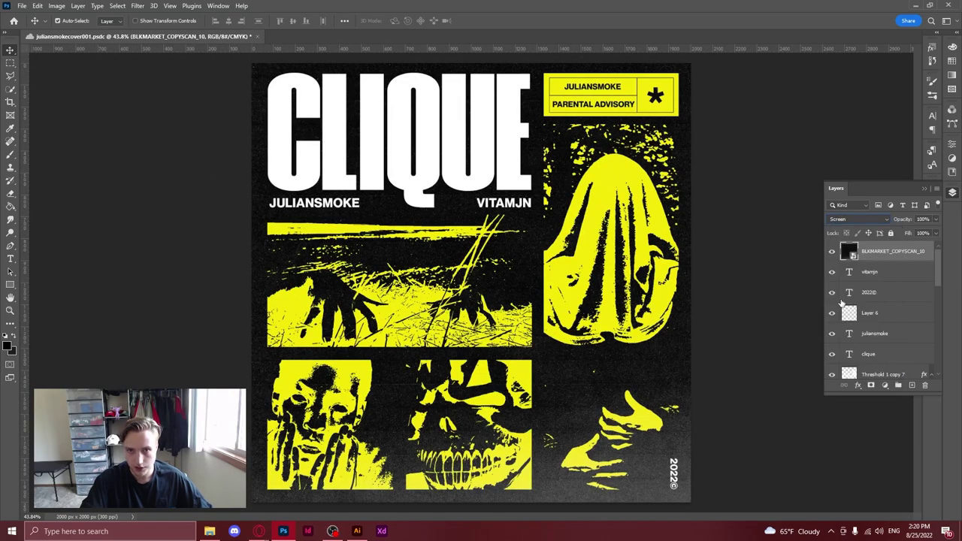
- Flip the scan horizontally with Free Transform and apply it
{"action": "key", "text": "ctrl+t"}
{"action": "right_click", "coordinate": [540, 308]}
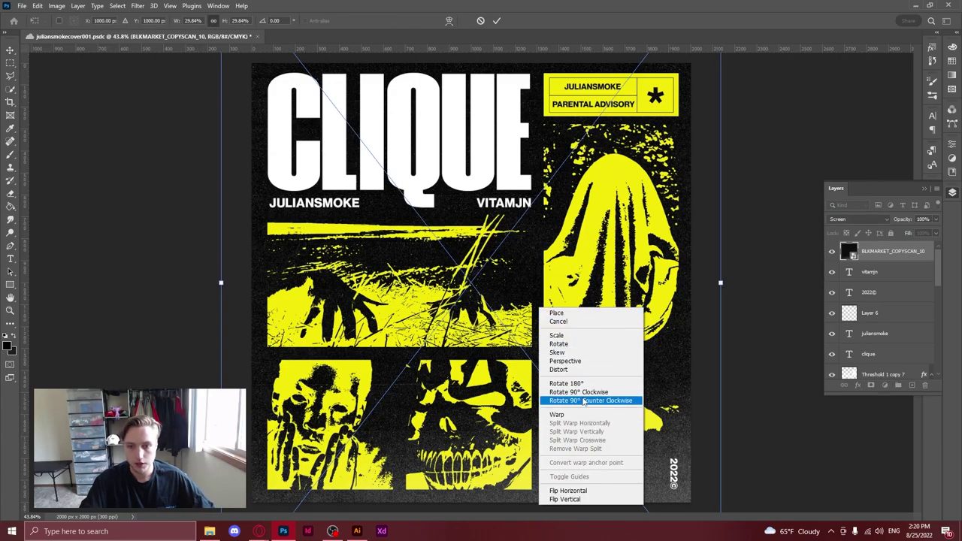
{"action": "left_click", "coordinate": [571, 490]}
{"action": "key", "text": "Return"}
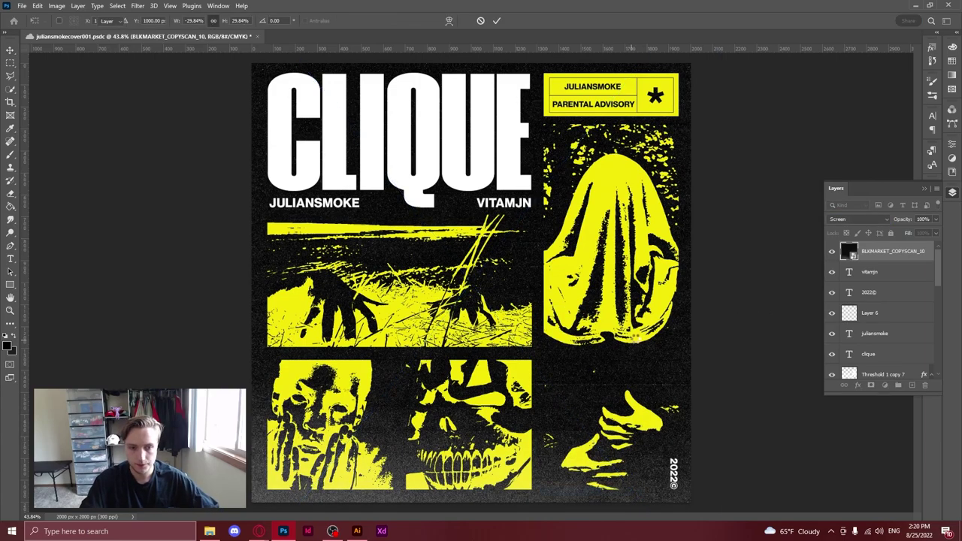
{"action": "scroll", "coordinate": [508, 391], "scroll_direction": "down", "scroll_amount": 4}
{"action": "scroll", "coordinate": [509, 380], "scroll_direction": "up", "scroll_amount": 2}
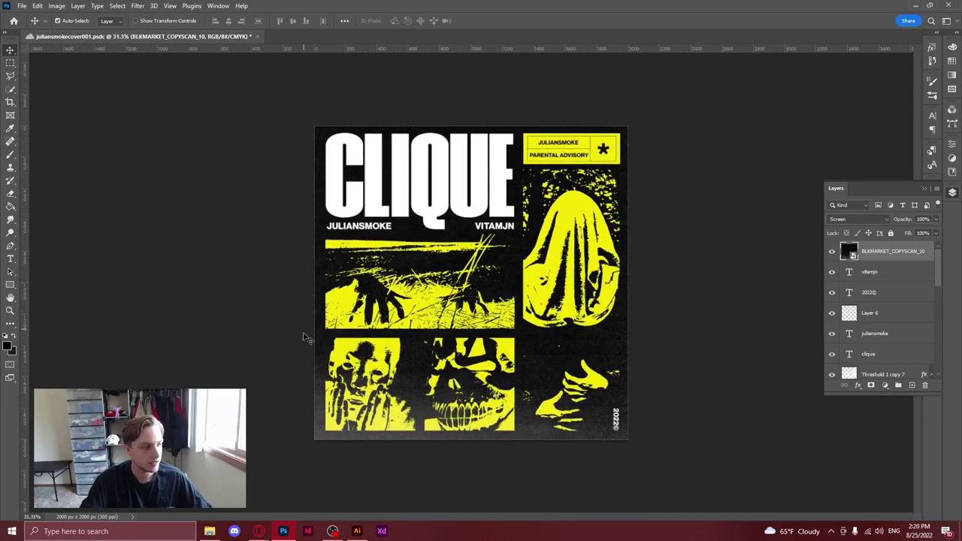
{"action": "scroll", "coordinate": [415, 441], "scroll_direction": "up", "scroll_amount": 1}
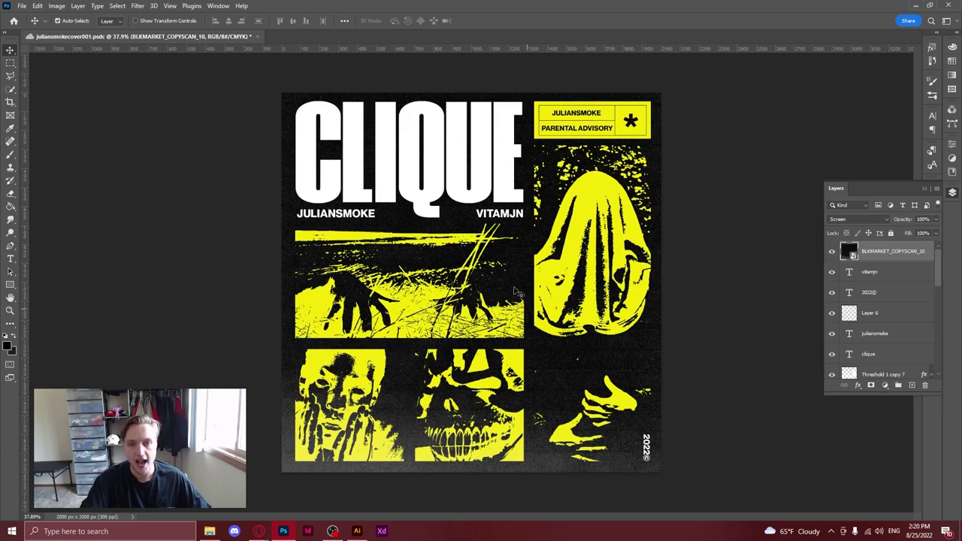
{"action": "scroll", "coordinate": [406, 135], "scroll_direction": "up", "scroll_amount": 3}
{"action": "scroll", "coordinate": [327, 126], "scroll_direction": "down", "scroll_amount": 3}
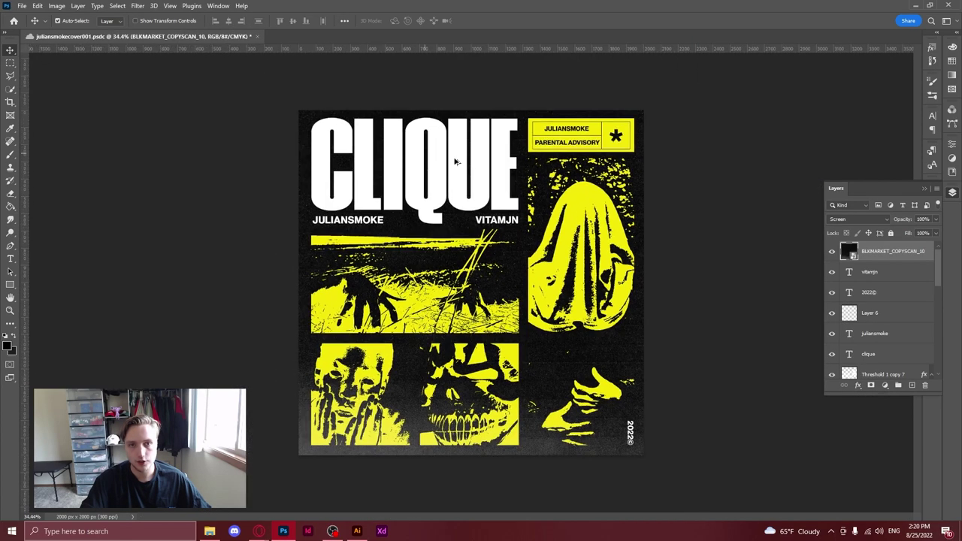
{"action": "scroll", "coordinate": [531, 168], "scroll_direction": "up", "scroll_amount": 5}
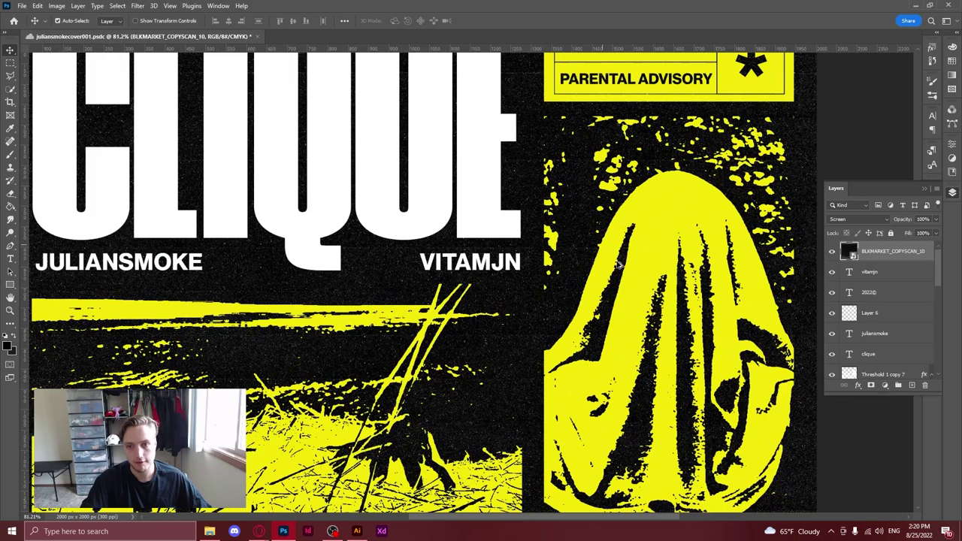
{"action": "scroll", "coordinate": [617, 262], "scroll_direction": "down", "scroll_amount": 2}
{"action": "scroll", "coordinate": [512, 446], "scroll_direction": "down", "scroll_amount": 3}
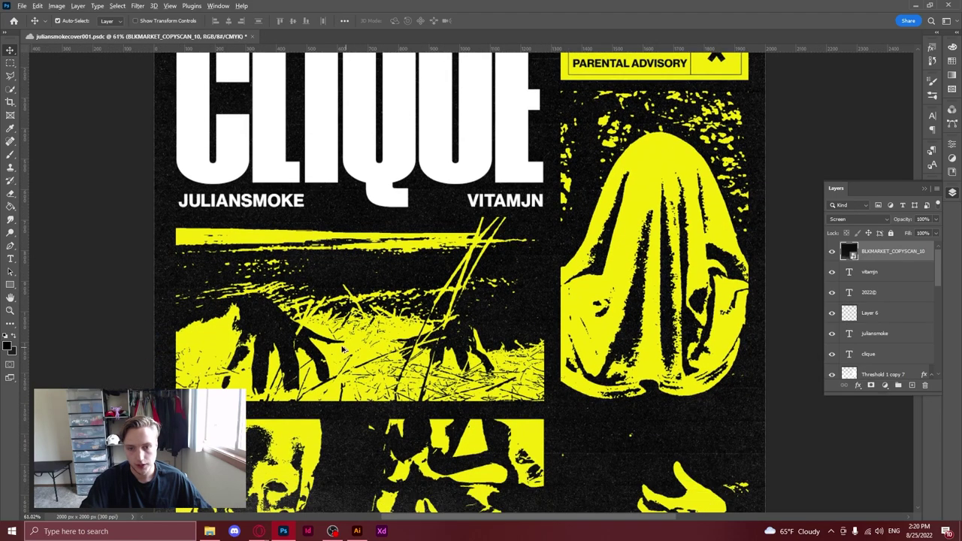
{"action": "scroll", "coordinate": [348, 366], "scroll_direction": "up", "scroll_amount": 5}
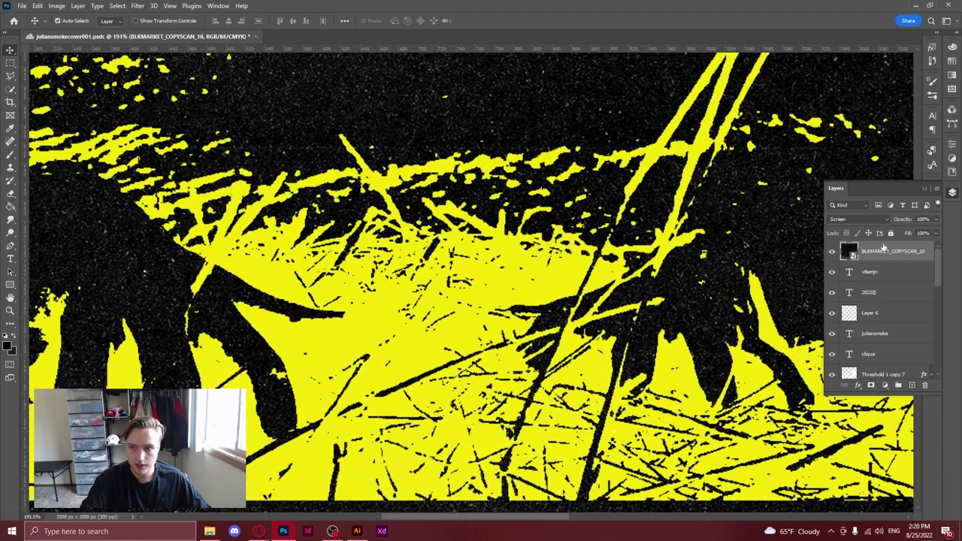
{"action": "scroll", "coordinate": [486, 416], "scroll_direction": "down", "scroll_amount": 5}
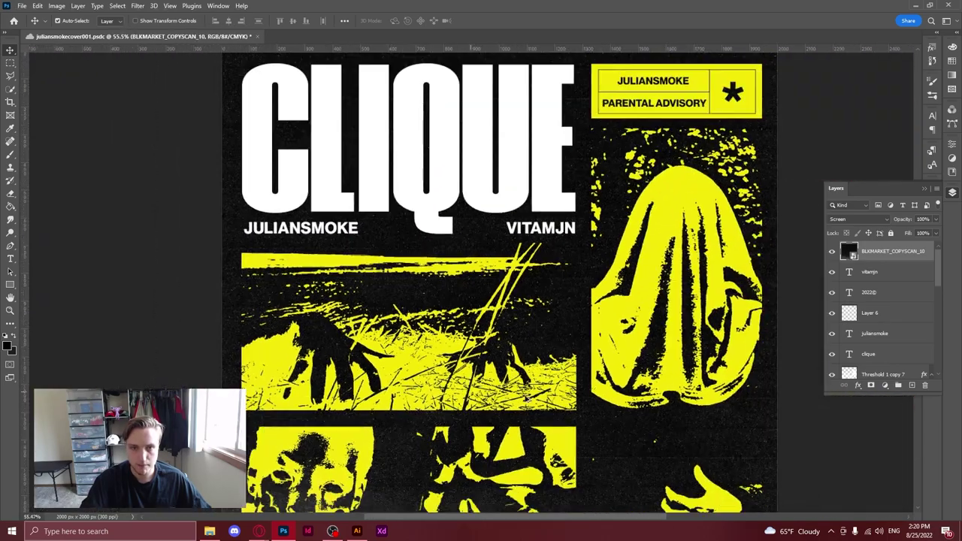
{"action": "scroll", "coordinate": [541, 180], "scroll_direction": "down", "scroll_amount": 3}
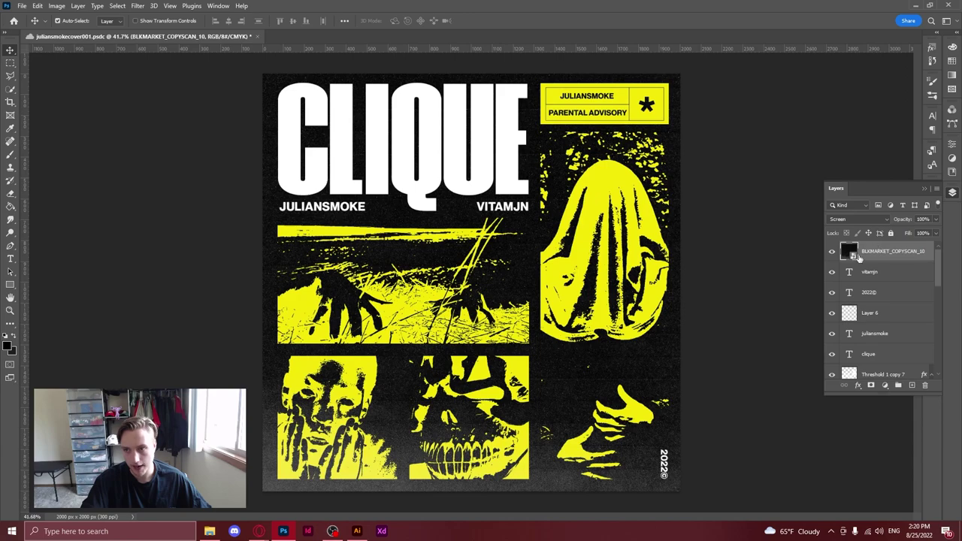
- Lock the scan, compare a Lighter Color duplicate, then delete the copy
{"action": "left_click", "coordinate": [890, 234]}
{"action": "key", "text": "ctrl+j"}
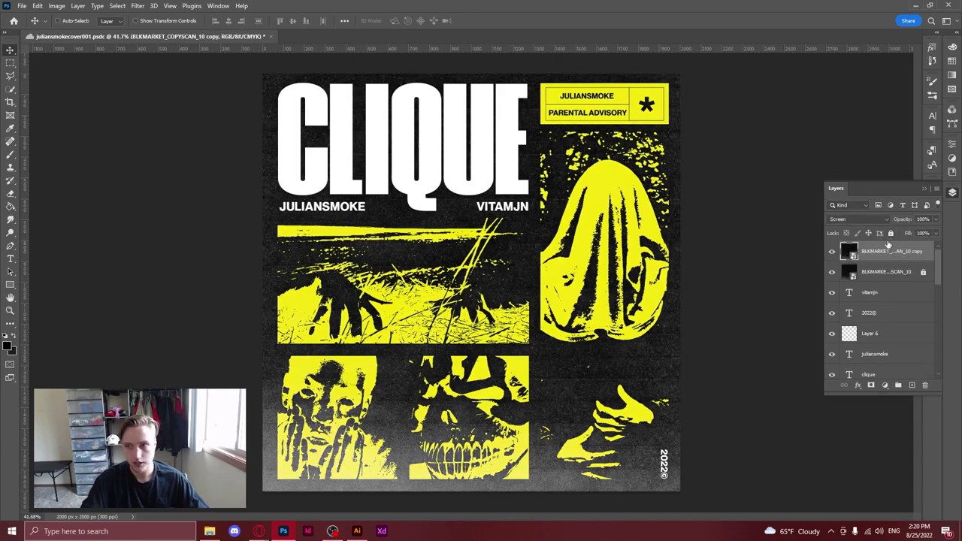
{"action": "left_click", "coordinate": [857, 218]}
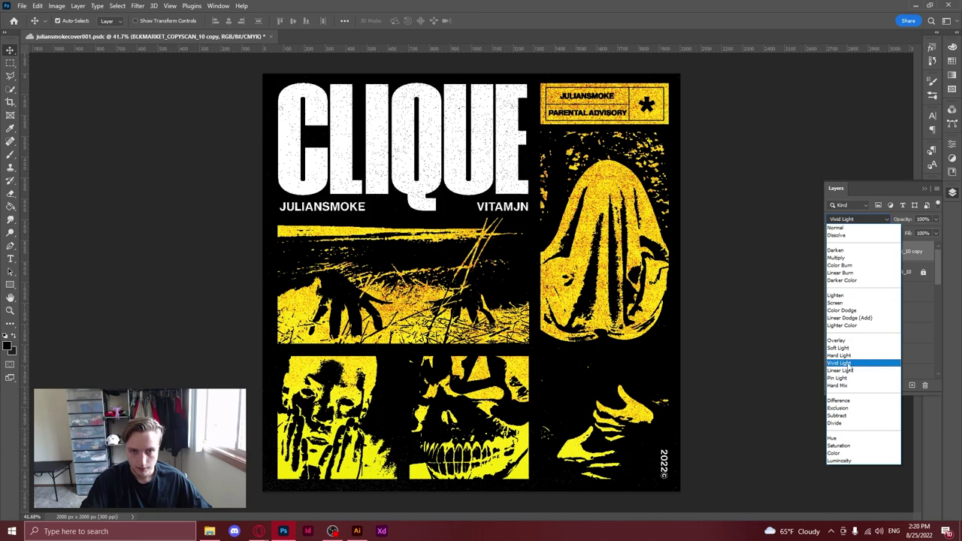
{"action": "left_click", "coordinate": [853, 325]}
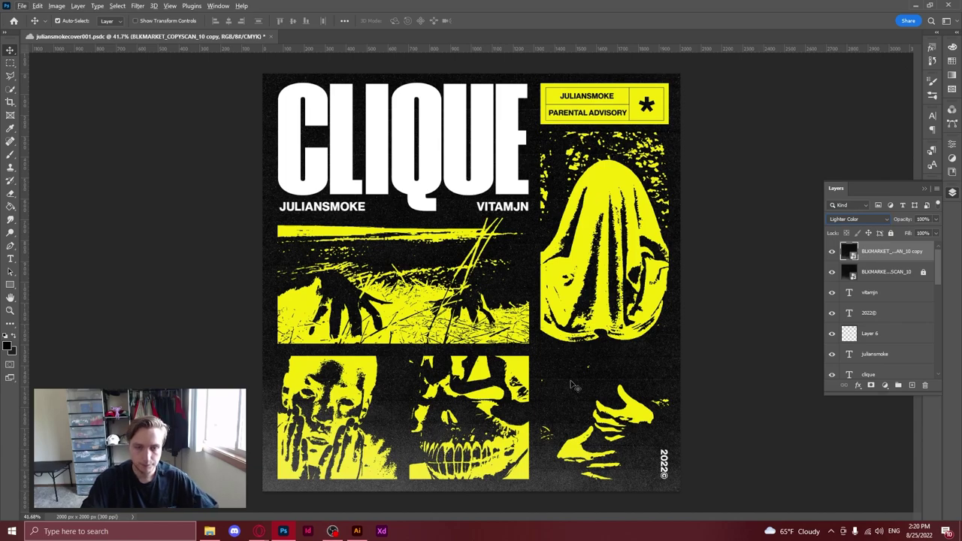
{"action": "left_click", "coordinate": [832, 253]}
{"action": "left_click", "coordinate": [831, 254]}
{"action": "left_click", "coordinate": [831, 254]}
{"action": "left_click", "coordinate": [831, 254]}
{"action": "key", "text": "Delete"}
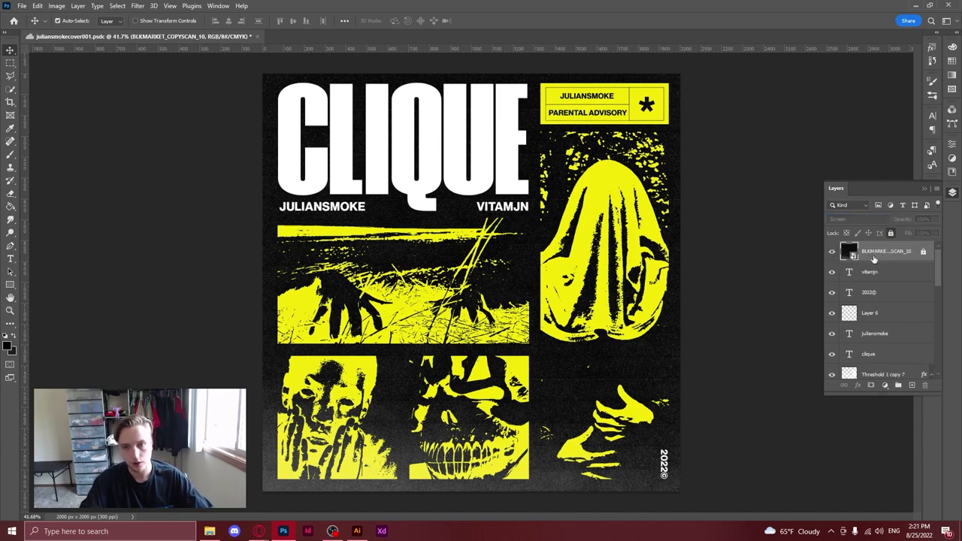
{"action": "left_click", "coordinate": [210, 531]}
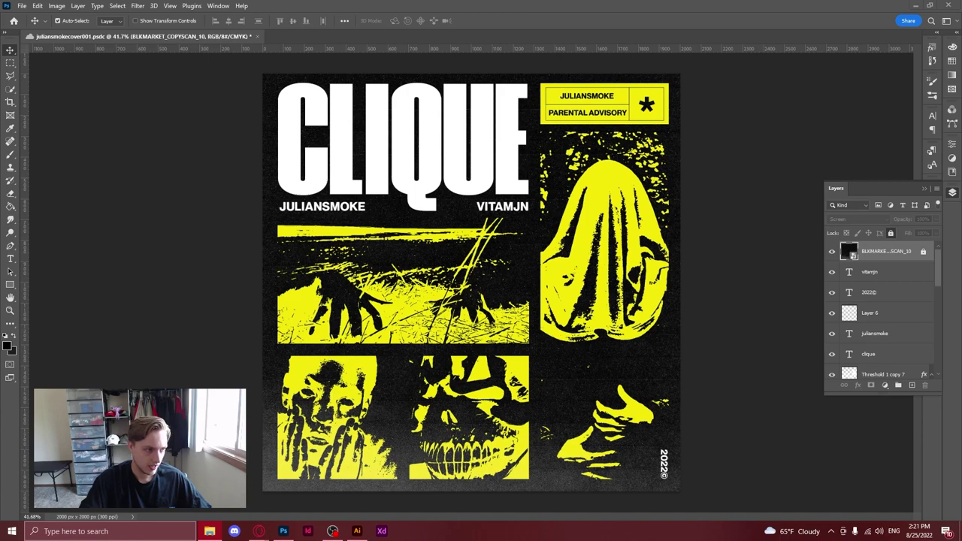
- Place the glued-paper texture on the cover, scaled to full width and shifted up
{"action": "left_click_drag", "start_coordinate": [0, 331], "coordinate": [278, 328]}
{"action": "left_click_drag", "start_coordinate": [611, 283], "coordinate": [688, 279]}
{"action": "left_click_drag", "start_coordinate": [617, 329], "coordinate": [623, 264]}
{"action": "key", "text": "Return"}
- Move the texture below the scan layer and blend it in Linear Burn
{"action": "left_click", "coordinate": [853, 218]}
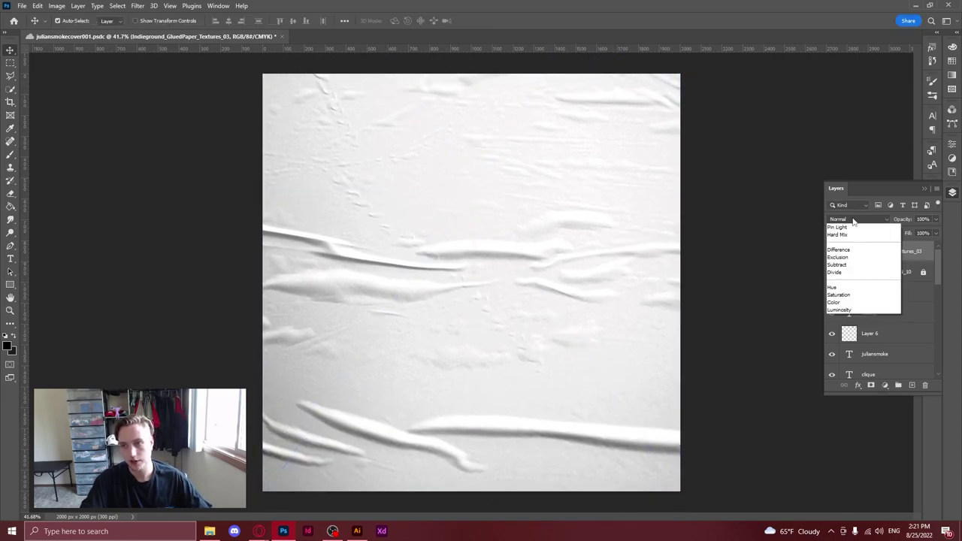
{"action": "left_click", "coordinate": [846, 308]}
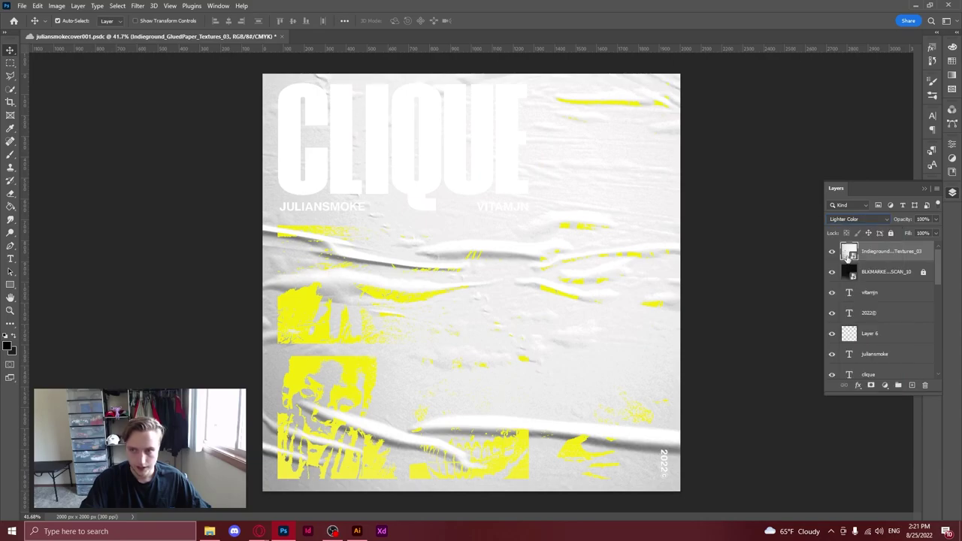
{"action": "left_click", "coordinate": [850, 219]}
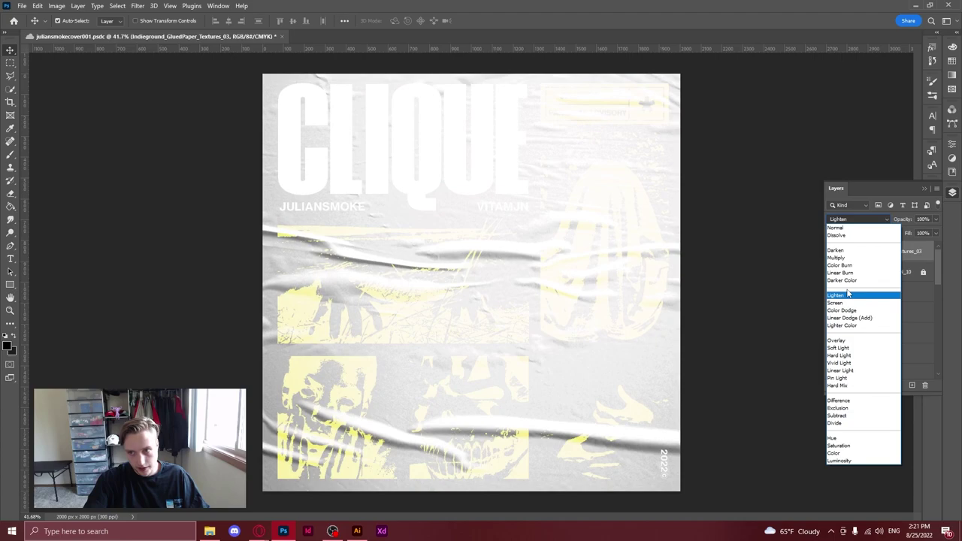
{"action": "left_click", "coordinate": [838, 347]}
{"action": "left_click_drag", "start_coordinate": [851, 260], "coordinate": [859, 284]}
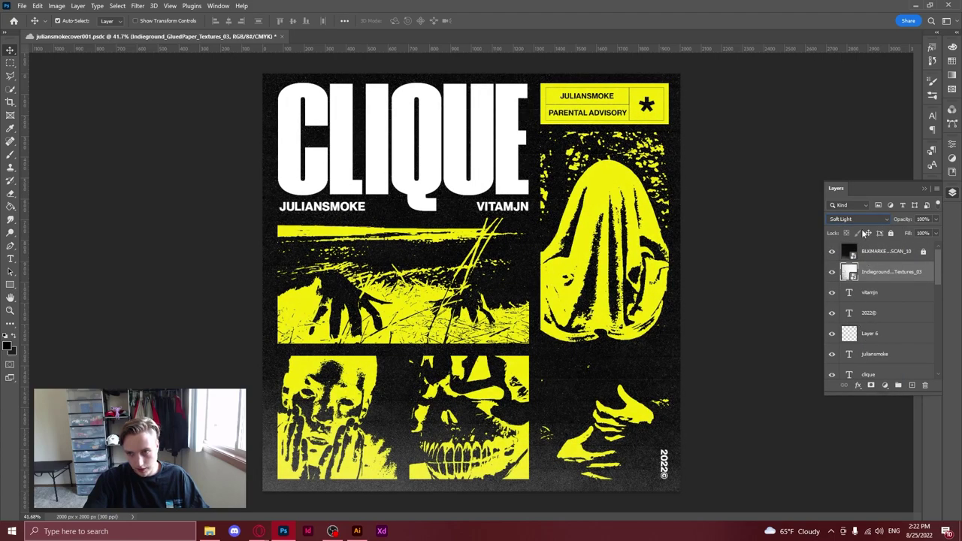
{"action": "left_click", "coordinate": [857, 219]}
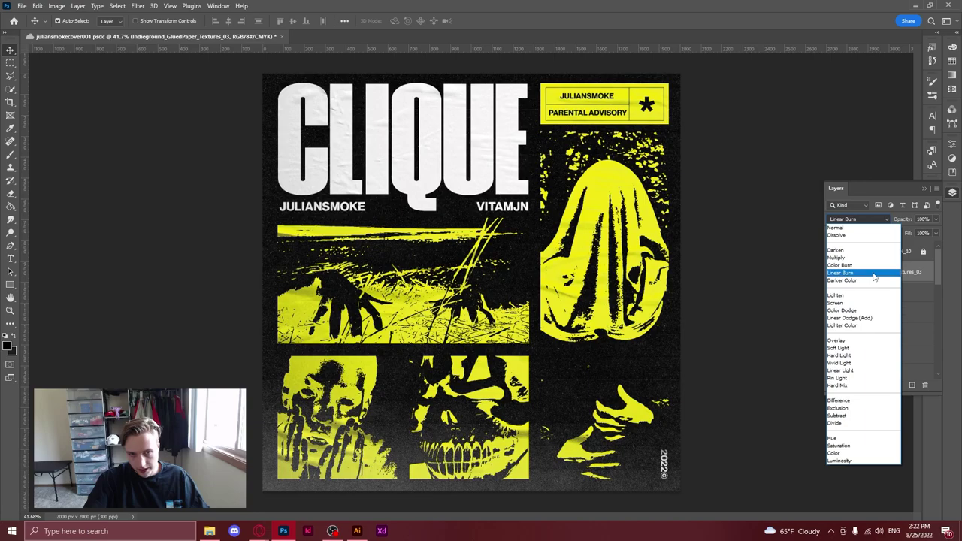
{"action": "left_click", "coordinate": [874, 277]}
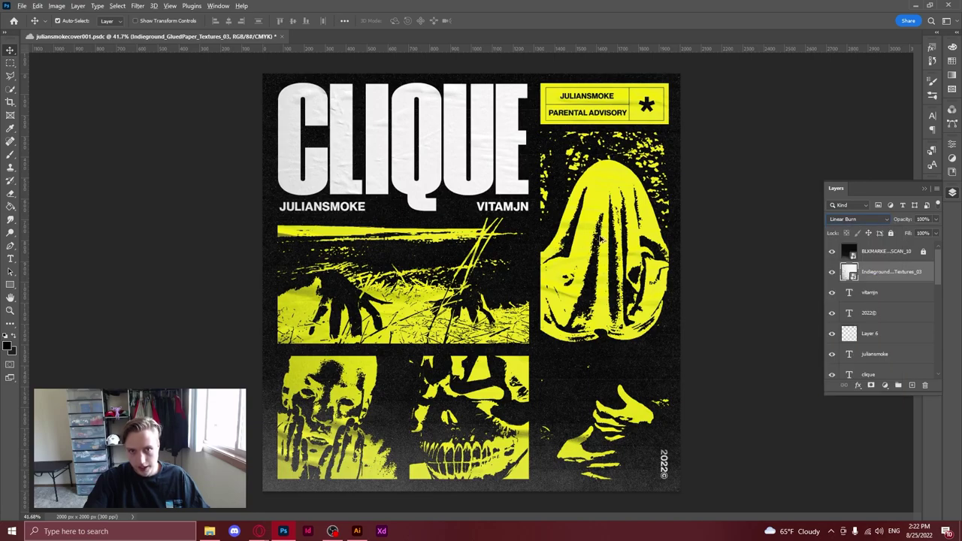
- Add a Levels adjustment layer above the BLKMARKET scan layer
{"action": "scroll", "coordinate": [564, 242], "scroll_direction": "down", "scroll_amount": 2}
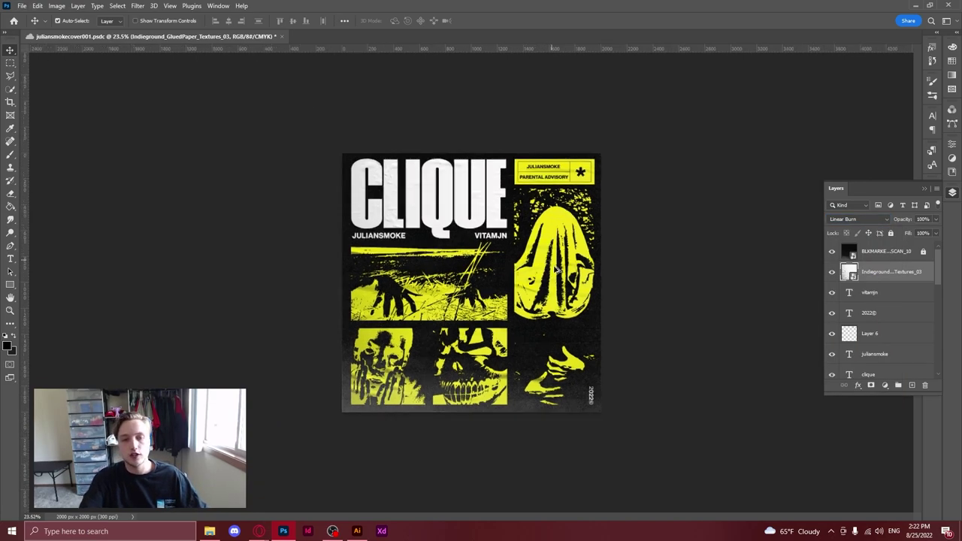
{"action": "scroll", "coordinate": [526, 248], "scroll_direction": "up", "scroll_amount": 2}
{"action": "scroll", "coordinate": [489, 218], "scroll_direction": "down", "scroll_amount": 1}
{"action": "scroll", "coordinate": [468, 195], "scroll_direction": "up", "scroll_amount": 1}
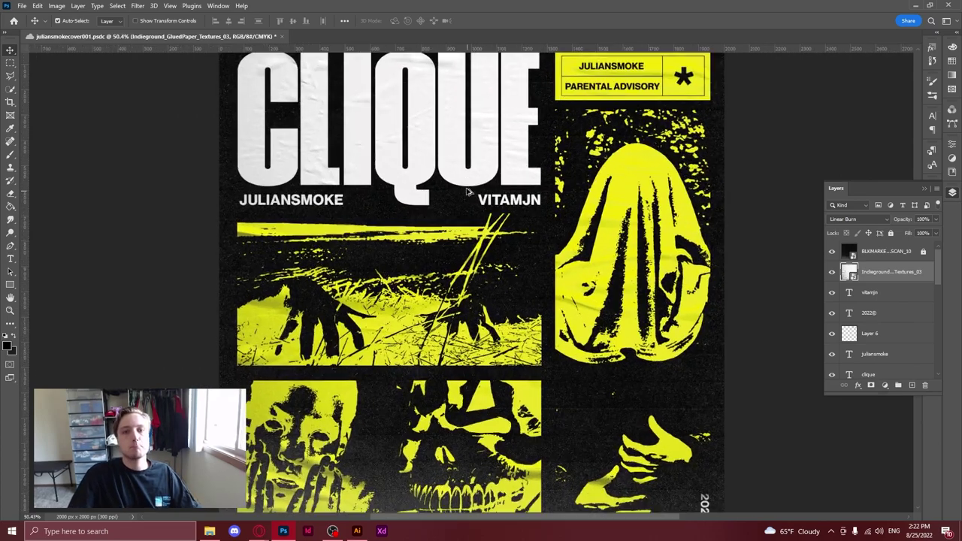
{"action": "scroll", "coordinate": [376, 129], "scroll_direction": "down", "scroll_amount": 3}
{"action": "scroll", "coordinate": [547, 214], "scroll_direction": "up", "scroll_amount": 2}
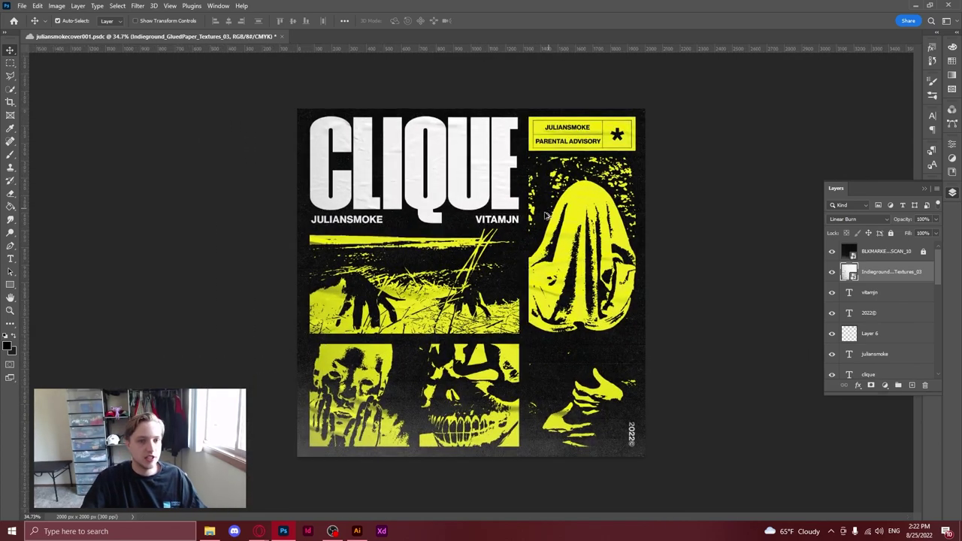
{"action": "scroll", "coordinate": [372, 147], "scroll_direction": "up", "scroll_amount": 1}
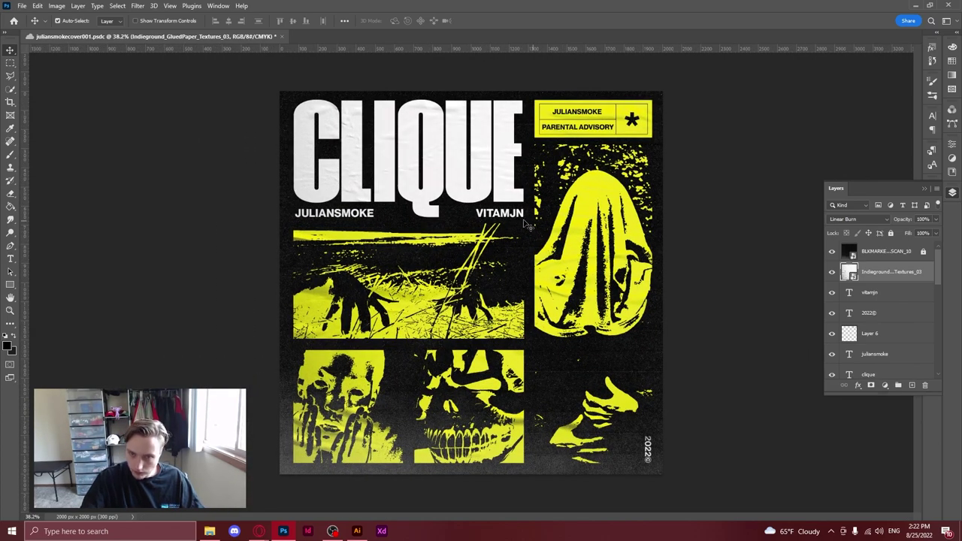
{"action": "left_click", "coordinate": [883, 255]}
{"action": "left_click", "coordinate": [884, 385]}
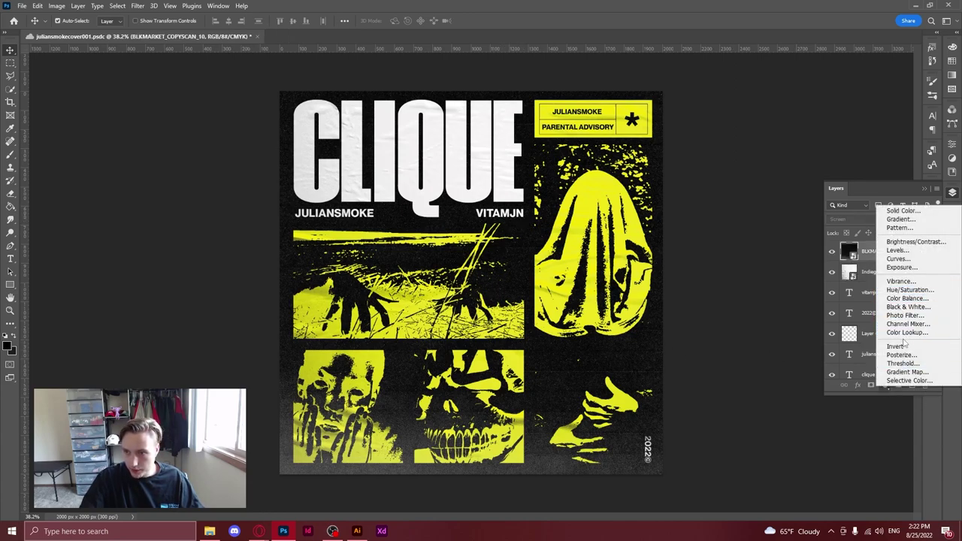
{"action": "left_click", "coordinate": [903, 249]}
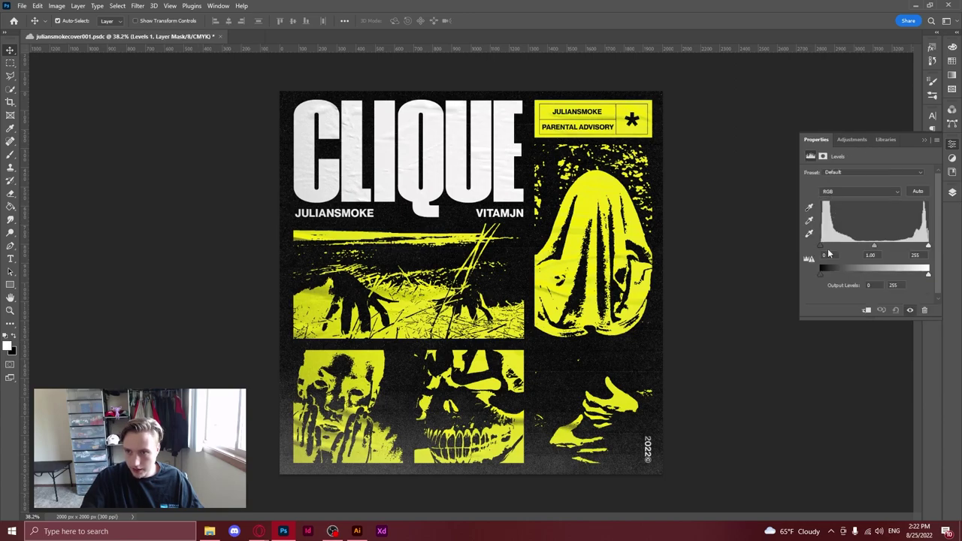
- Pull the Levels white input down to 224 to brighten the cover
{"action": "mouse_move", "coordinate": [821, 245]}
{"action": "left_mouse_down"}
{"action": "mouse_move", "coordinate": [829, 246]}
{"action": "mouse_move", "coordinate": [819, 245]}
{"action": "left_mouse_up"}
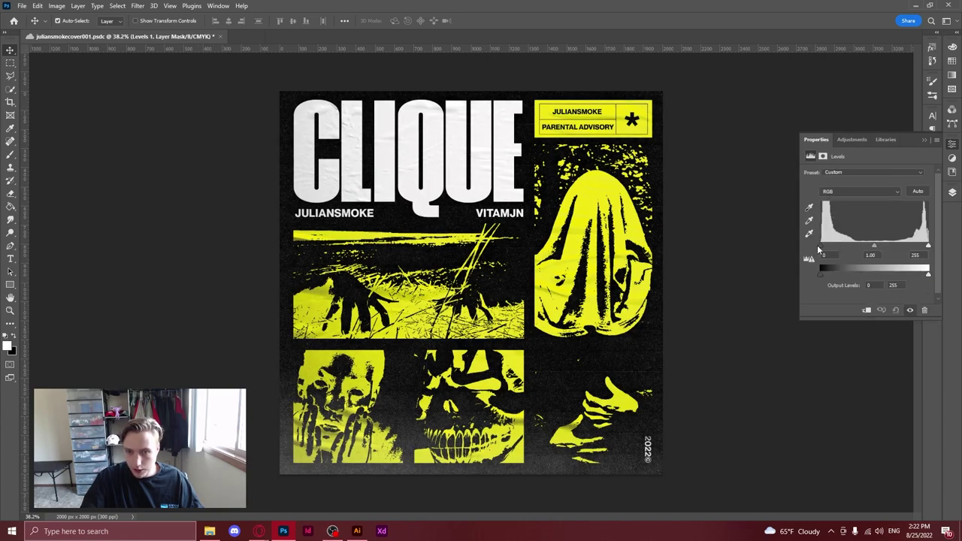
{"action": "mouse_move", "coordinate": [928, 249]}
{"action": "left_mouse_down"}
{"action": "mouse_move", "coordinate": [900, 250]}
{"action": "mouse_move", "coordinate": [917, 256]}
{"action": "left_mouse_up"}
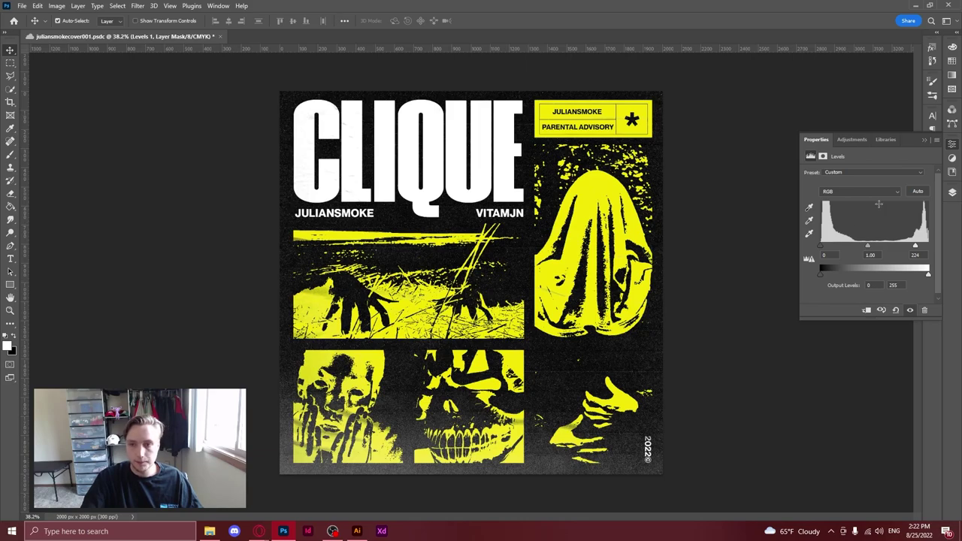
{"action": "left_click", "coordinate": [925, 141]}
{"action": "key", "text": "ctrl+minus"}
{"action": "key", "text": "ctrl+minus"}
{"action": "key", "text": "ctrl+minus"}
{"action": "key", "text": "ctrl+minus"}
{"action": "key", "text": "ctrl+plus"}
{"action": "key", "text": "ctrl+plus"}
{"action": "key", "text": "ctrl+plus"}
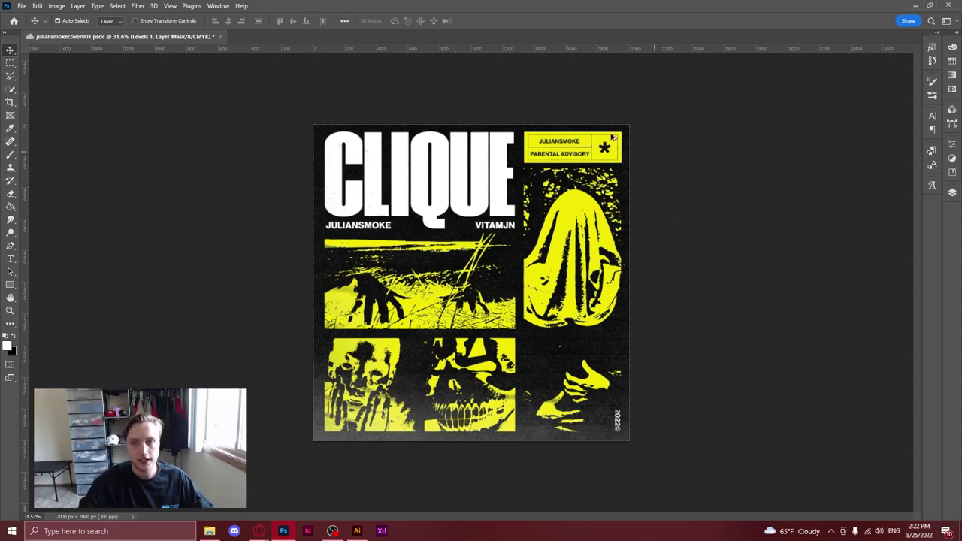
{"action": "key", "text": "ctrl+plus"}
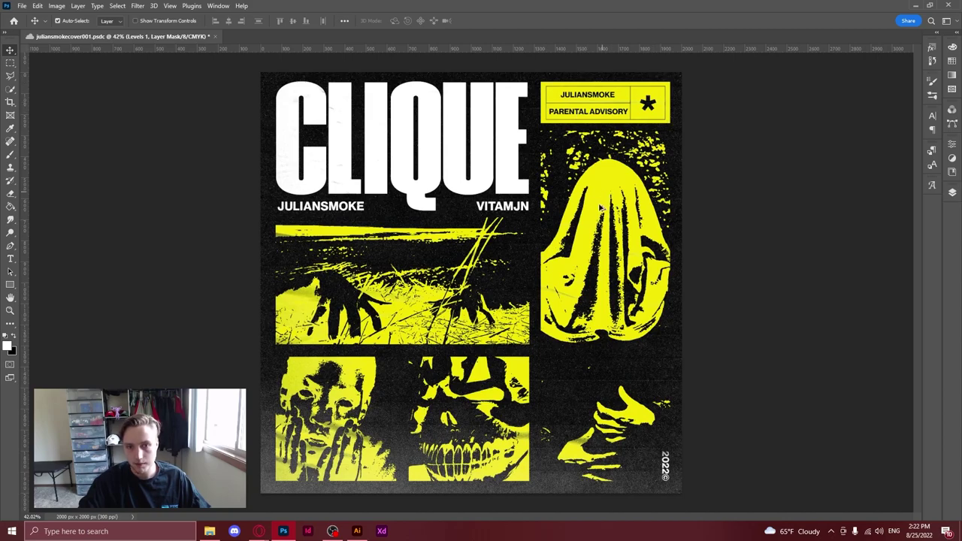
{"action": "scroll", "coordinate": [602, 200], "scroll_direction": "down", "scroll_amount": 3}
{"action": "scroll", "coordinate": [358, 418], "scroll_direction": "up", "scroll_amount": 2}
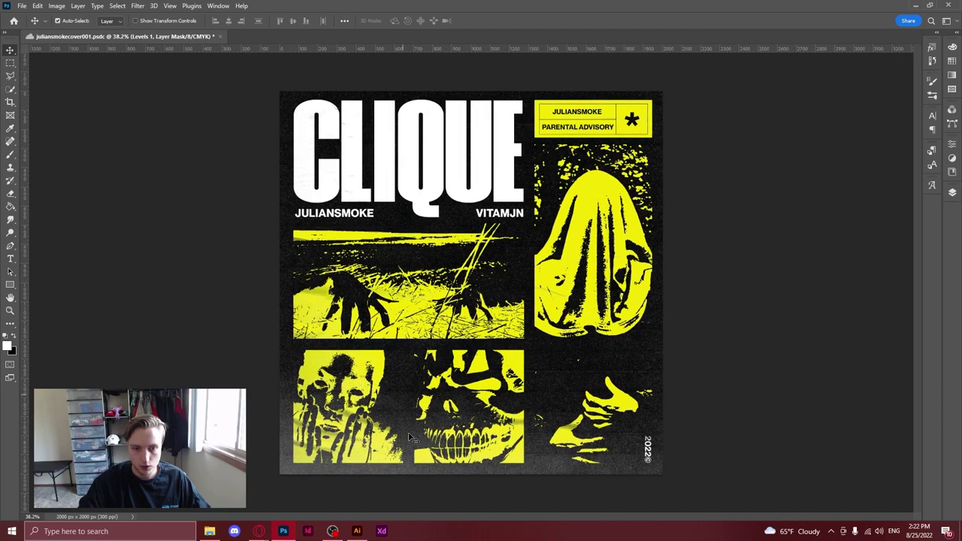
{"action": "scroll", "coordinate": [415, 461], "scroll_direction": "up", "scroll_amount": 1}
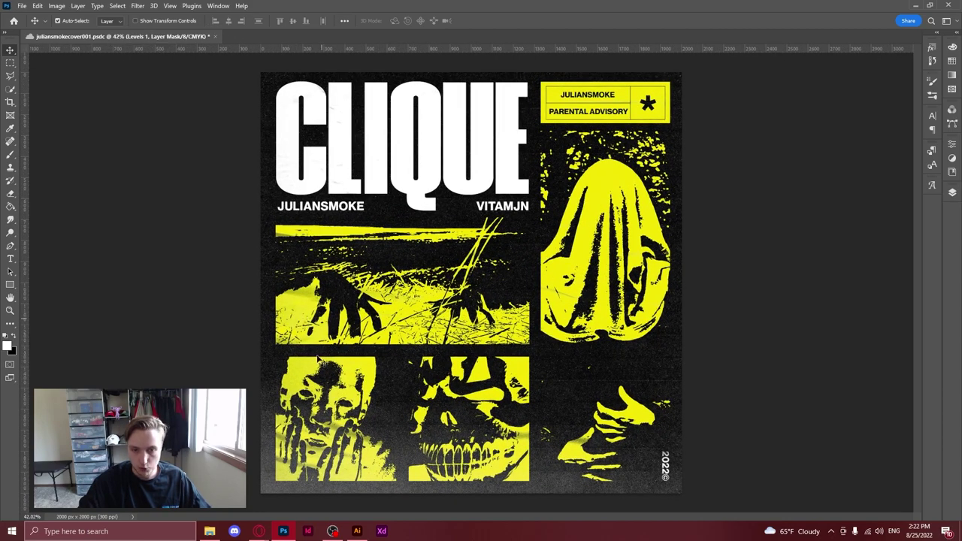
{"action": "left_click", "coordinate": [357, 531]}
- Delete the old label artwork and draw a black circle with the Ellipse tool
{"action": "left_click_drag", "start_coordinate": [542, 267], "coordinate": [346, 383]}
{"action": "key", "text": "Delete"}
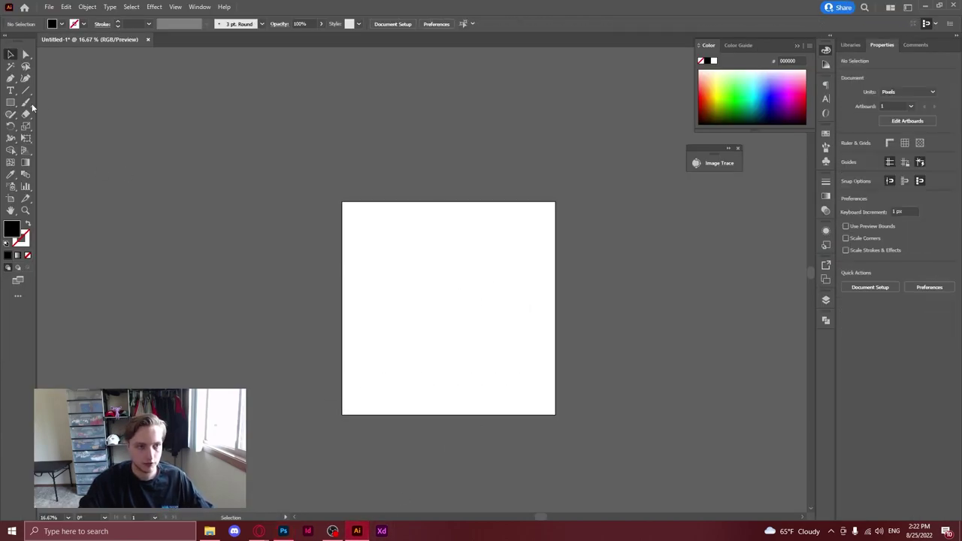
{"action": "left_click_drag", "start_coordinate": [10, 102], "coordinate": [45, 125]}
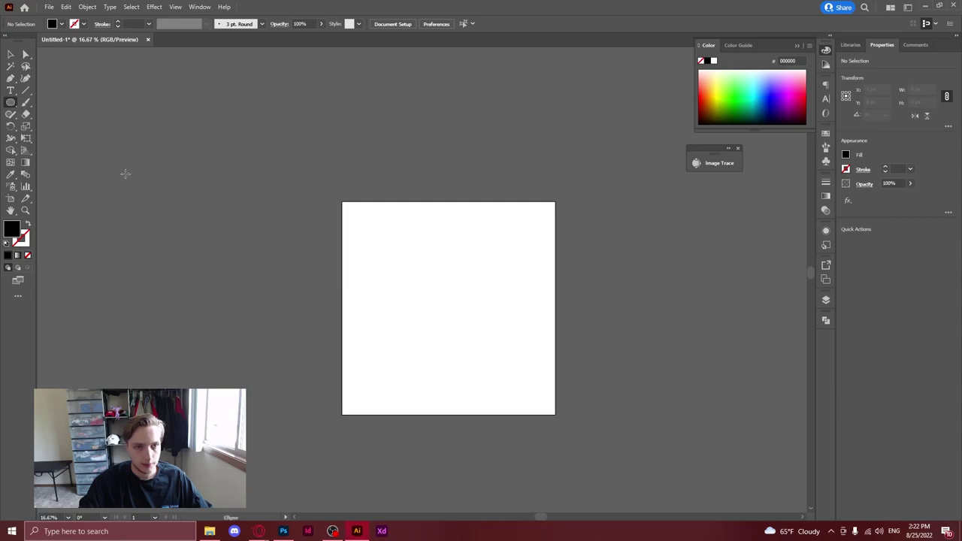
{"action": "left_click_drag", "start_coordinate": [406, 254], "coordinate": [473, 321]}
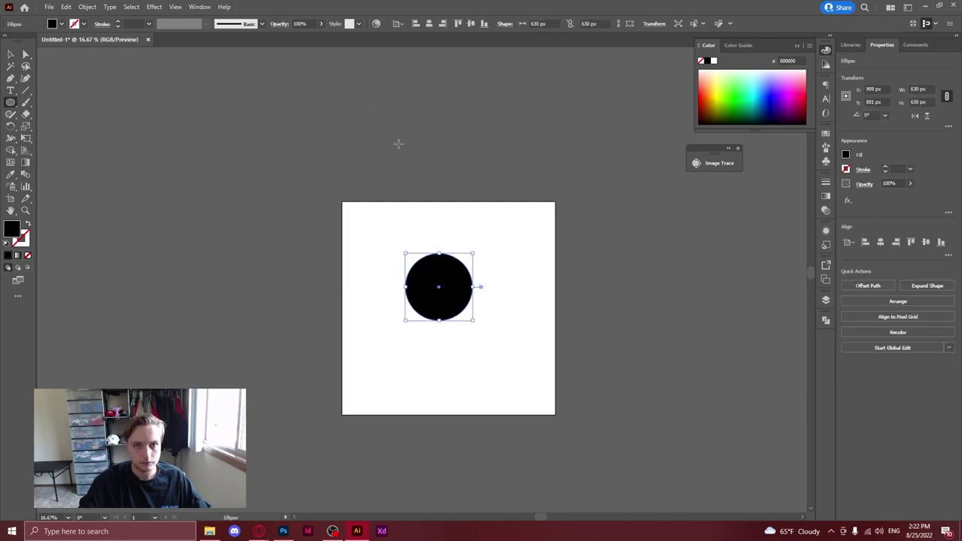
- Apply Pucker & Bloat at -112% to turn the circle into a four-pointed star
{"action": "left_click", "coordinate": [199, 8]}
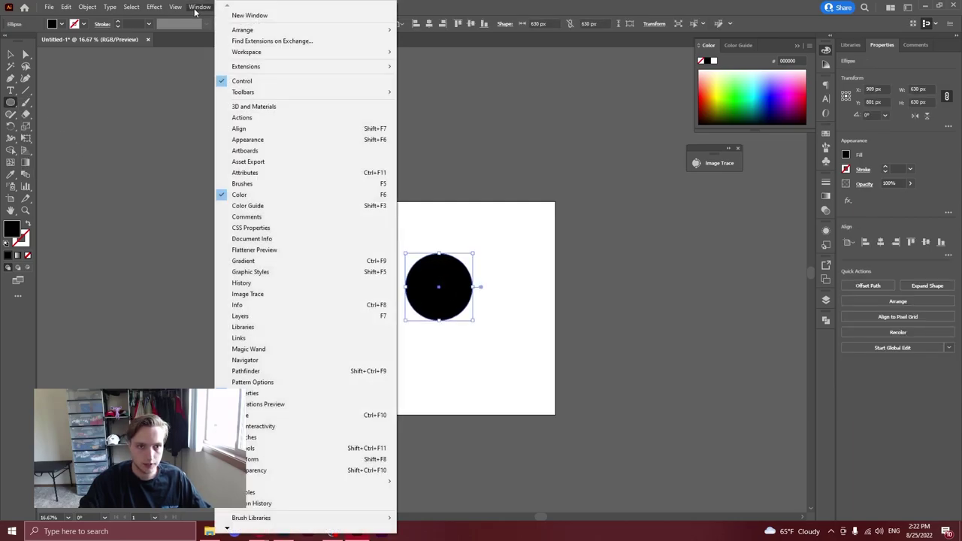
{"action": "mouse_move", "coordinate": [154, 7]}
{"action": "mouse_move", "coordinate": [170, 100]}
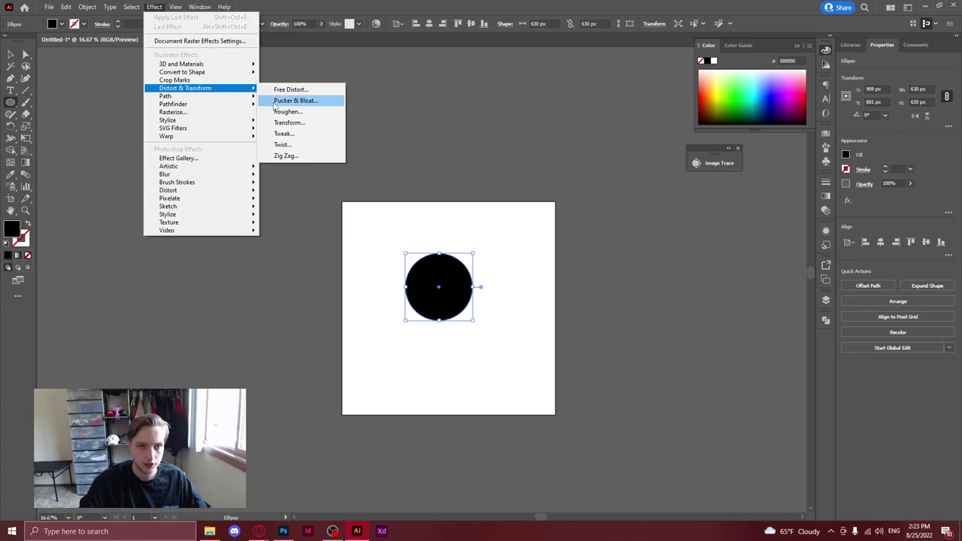
{"action": "left_click", "coordinate": [276, 101]}
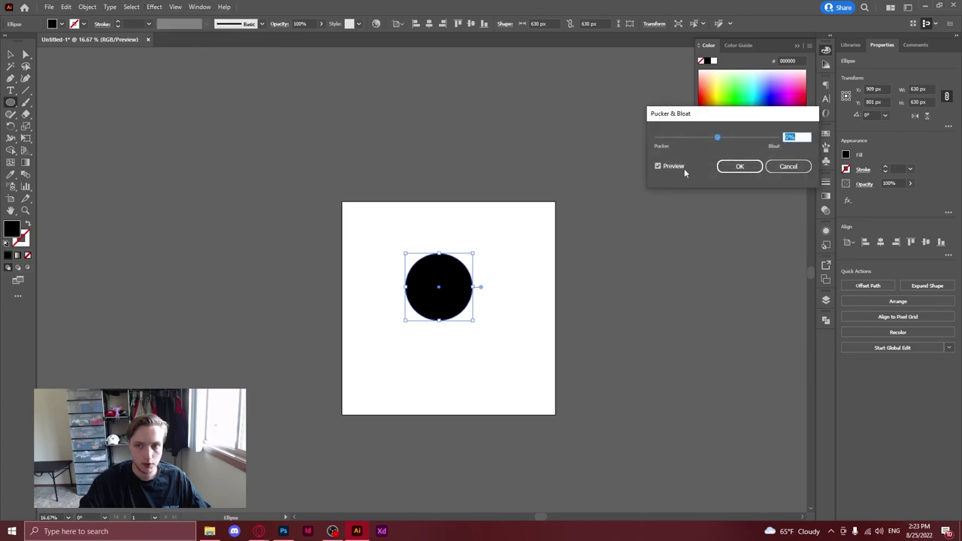
{"action": "mouse_move", "coordinate": [695, 136]}
{"action": "left_mouse_down"}
{"action": "mouse_move", "coordinate": [681, 142]}
{"action": "mouse_move", "coordinate": [694, 143]}
{"action": "left_mouse_up"}
{"action": "left_click", "coordinate": [750, 169]}
- Expand the star's appearance into a plain path and copy it
{"action": "left_click", "coordinate": [11, 55]}
{"action": "left_click", "coordinate": [88, 7]}
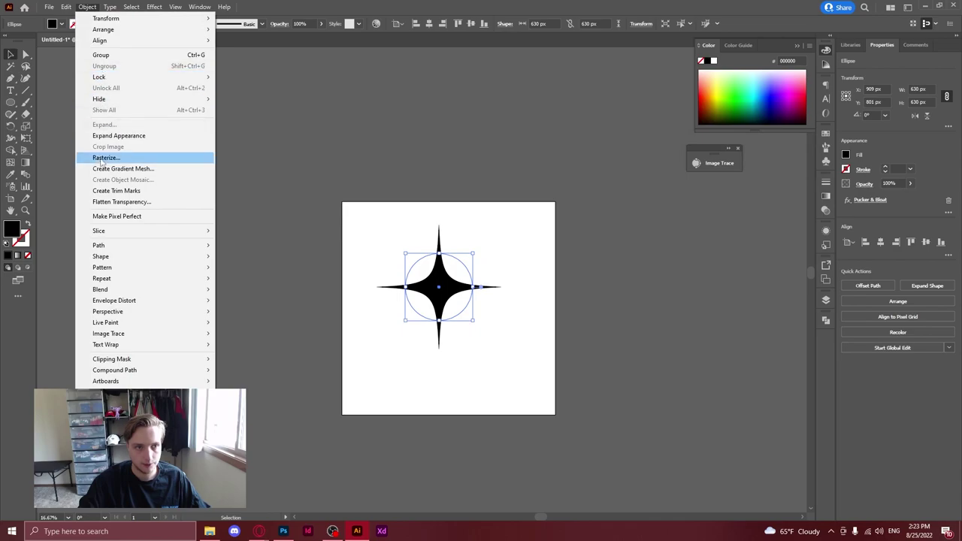
{"action": "left_click", "coordinate": [113, 136]}
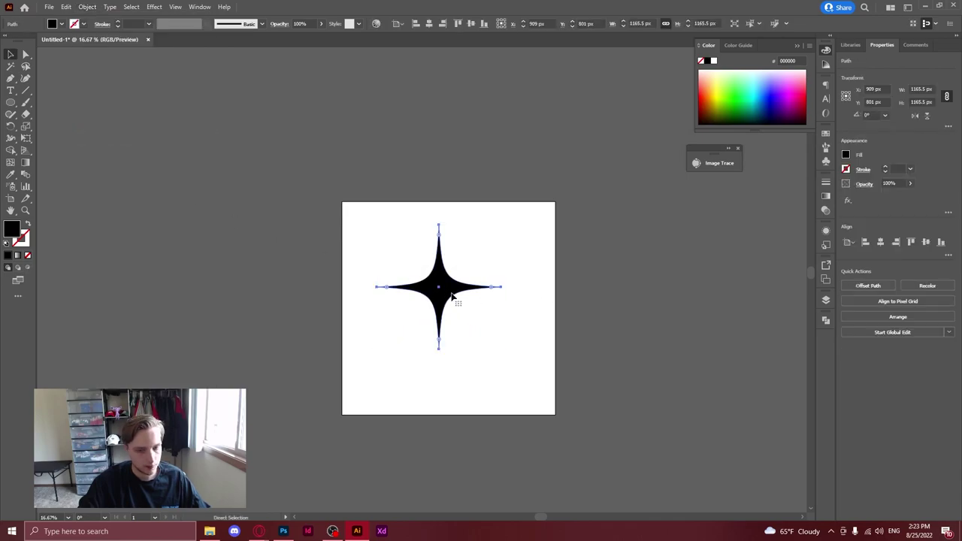
{"action": "key", "text": "alt+Tab"}
- Paste the star as pixels, shrunk and placed on the top image
{"action": "key", "text": "ctrl+v"}
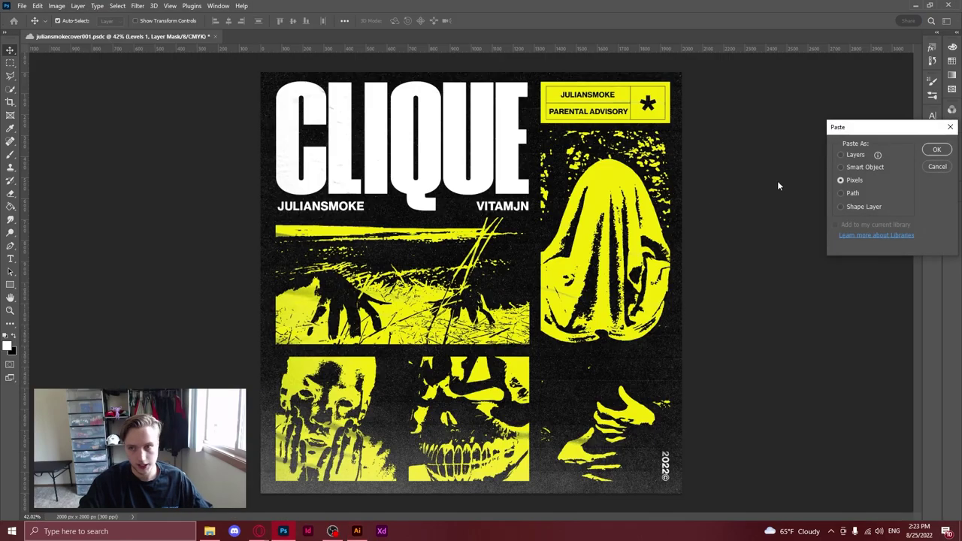
{"action": "key", "text": "Return"}
{"action": "left_click_drag", "start_coordinate": [680, 282], "coordinate": [553, 280]}
{"action": "left_click_drag", "start_coordinate": [488, 285], "coordinate": [413, 280]}
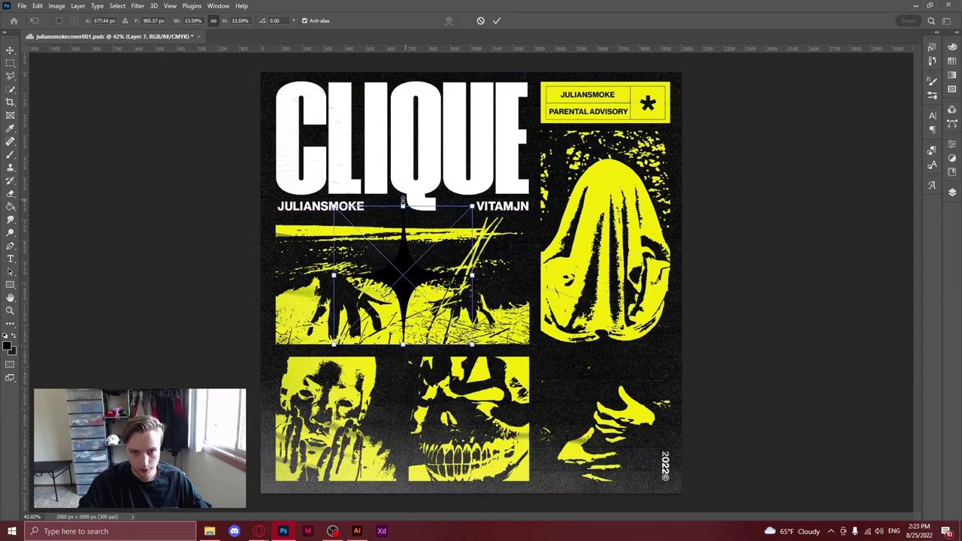
{"action": "left_click_drag", "start_coordinate": [403, 203], "coordinate": [406, 229]}
{"action": "key", "text": "Return"}
- Invert the star to white, save, and move Layer 7 below the texture overlays
{"action": "key", "text": "ctrl+i"}
{"action": "key", "text": "ctrl+s"}
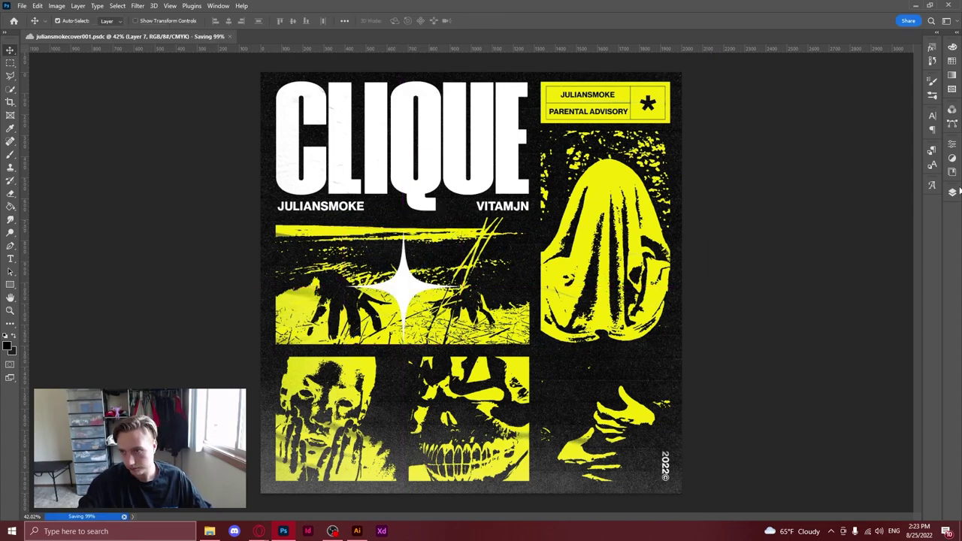
{"action": "left_click", "coordinate": [950, 193]}
{"action": "left_click_drag", "start_coordinate": [889, 252], "coordinate": [893, 319]}
{"action": "left_click_drag", "start_coordinate": [542, 315], "coordinate": [539, 295]}
- Resize the star to about a third and move it near the bottom-right hand
{"action": "key", "text": "ctrl+t"}
{"action": "left_click_drag", "start_coordinate": [406, 294], "coordinate": [336, 438]}
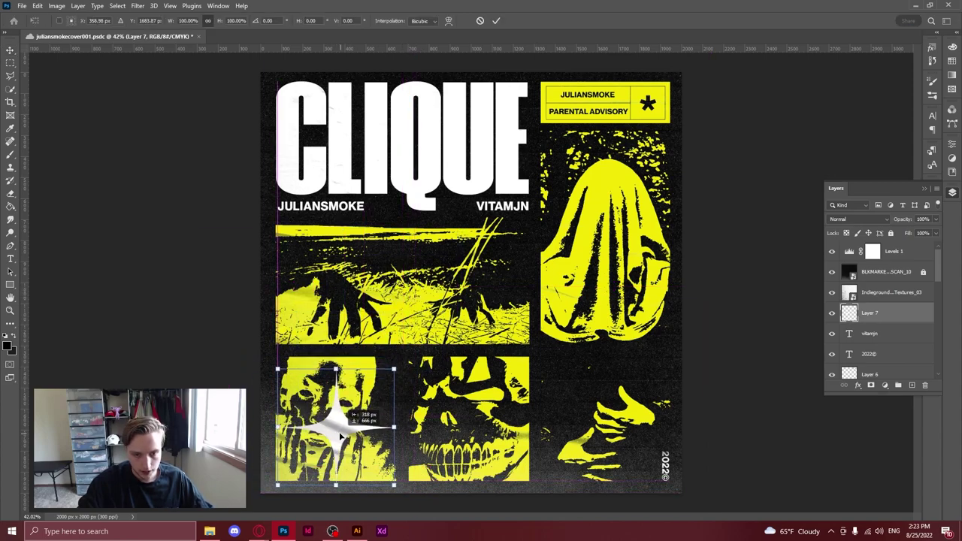
{"action": "left_click_drag", "start_coordinate": [390, 364], "coordinate": [608, 439]}
{"action": "left_click_drag", "start_coordinate": [615, 404], "coordinate": [583, 439]}
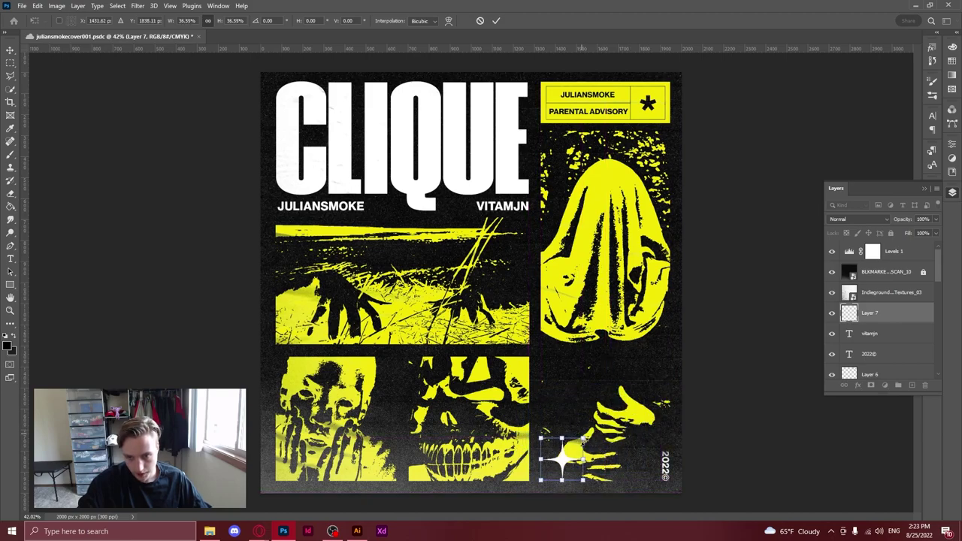
{"action": "key", "text": "Return"}
- Delete the star layer and return to Illustrator
{"action": "key", "text": "ctrl+minus"}
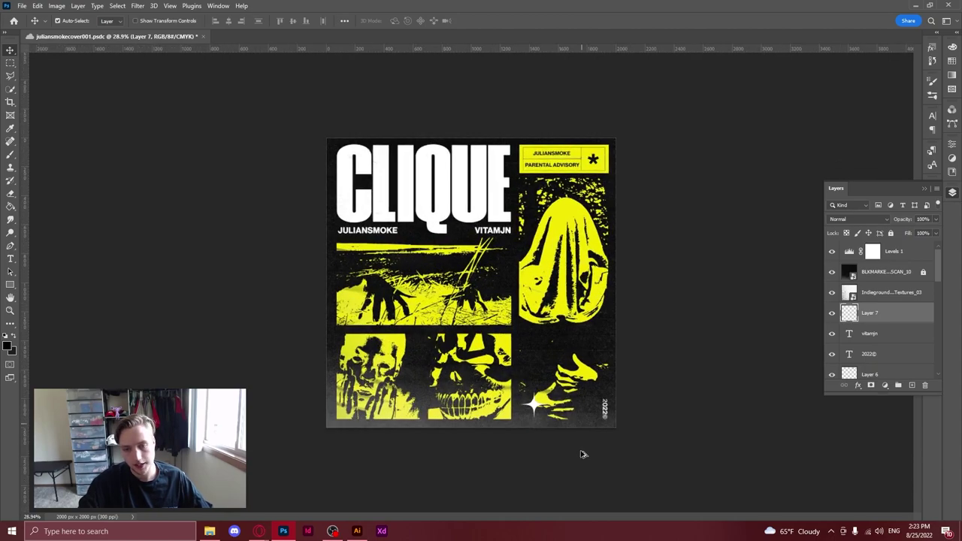
{"action": "key", "text": "ctrl+0"}
{"action": "key", "text": "Delete"}
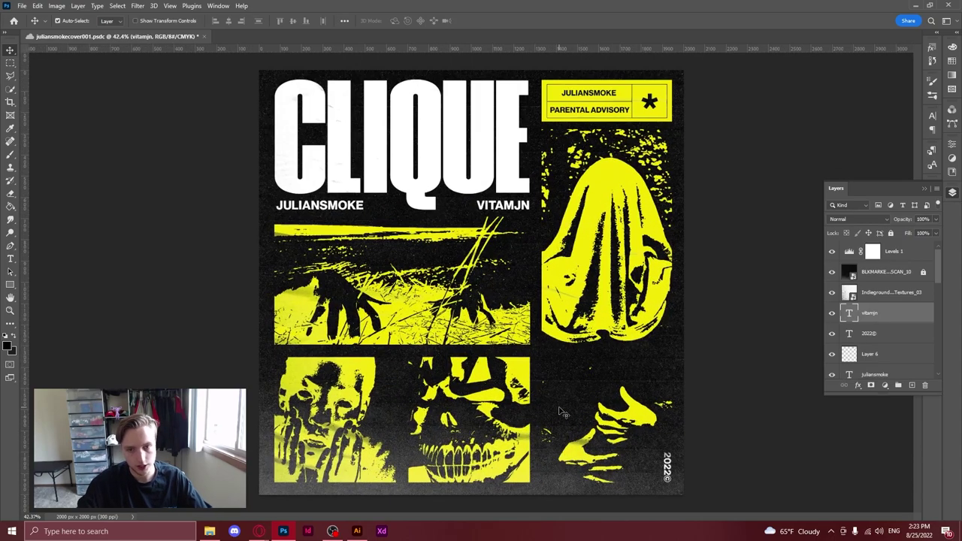
{"action": "key", "text": "ctrl+minus"}
{"action": "scroll", "coordinate": [551, 426], "scroll_direction": "up", "scroll_amount": 1}
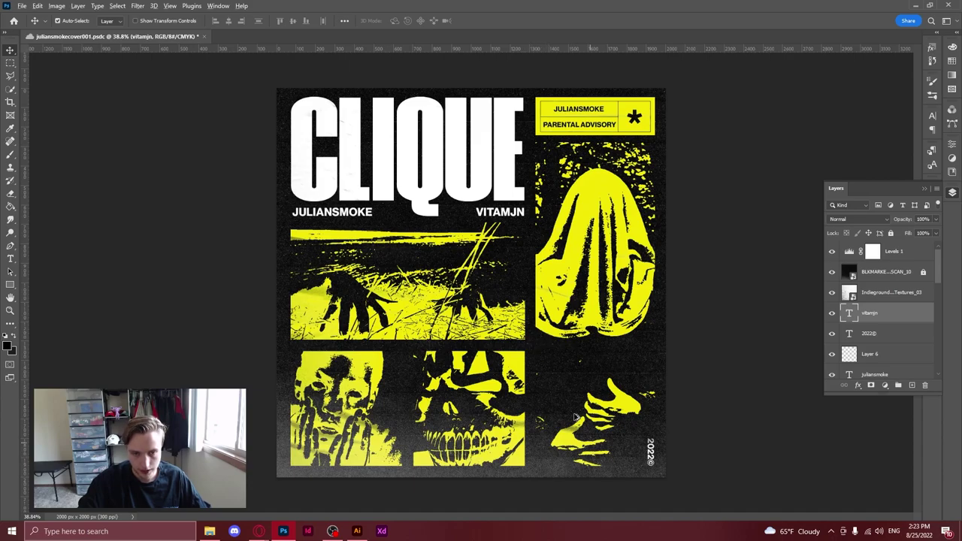
{"action": "key", "text": "alt+Tab"}
- Delete the old star and draw a 3-sided polygon triangle
{"action": "key", "text": "Delete"}
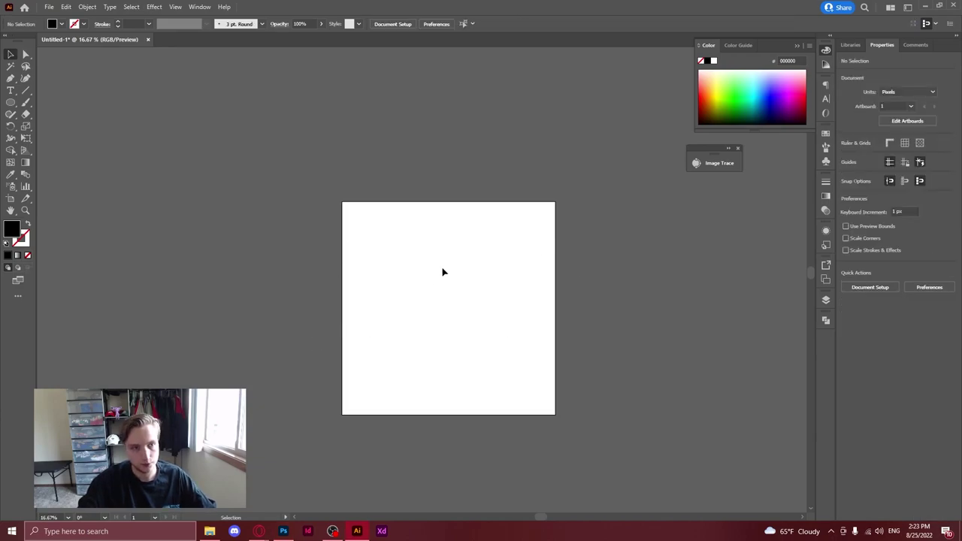
{"action": "left_click_drag", "start_coordinate": [11, 102], "coordinate": [45, 138]}
{"action": "left_click", "coordinate": [369, 285]}
{"action": "type", "text": "3"}
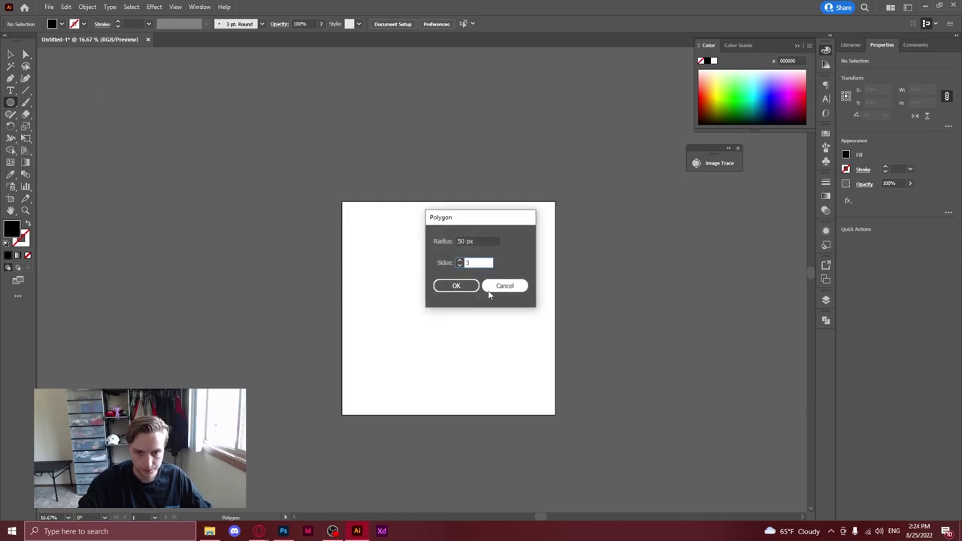
{"action": "key", "text": "Return"}
- Stretch the triangle into a tall spike centred on the artboard
{"action": "left_click", "coordinate": [12, 55]}
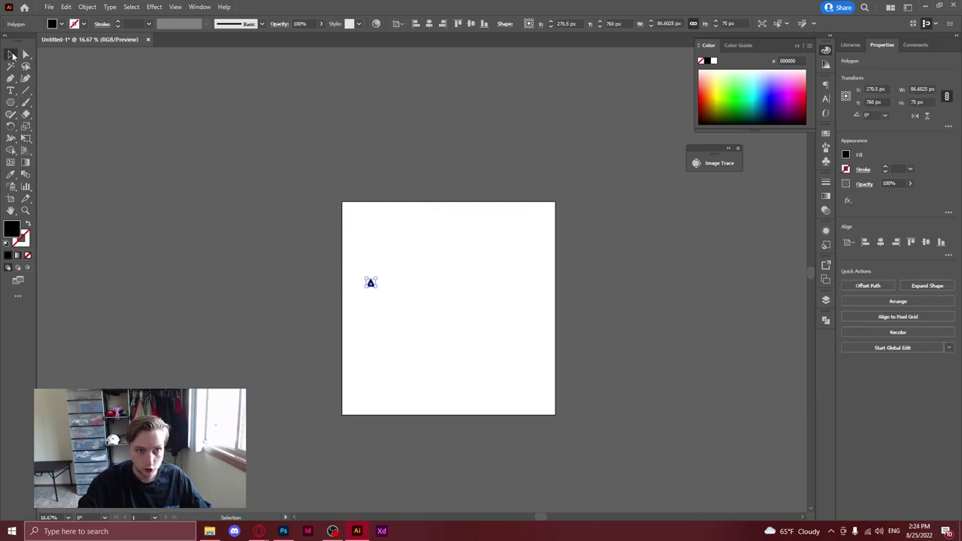
{"action": "left_click_drag", "start_coordinate": [379, 276], "coordinate": [378, 225]}
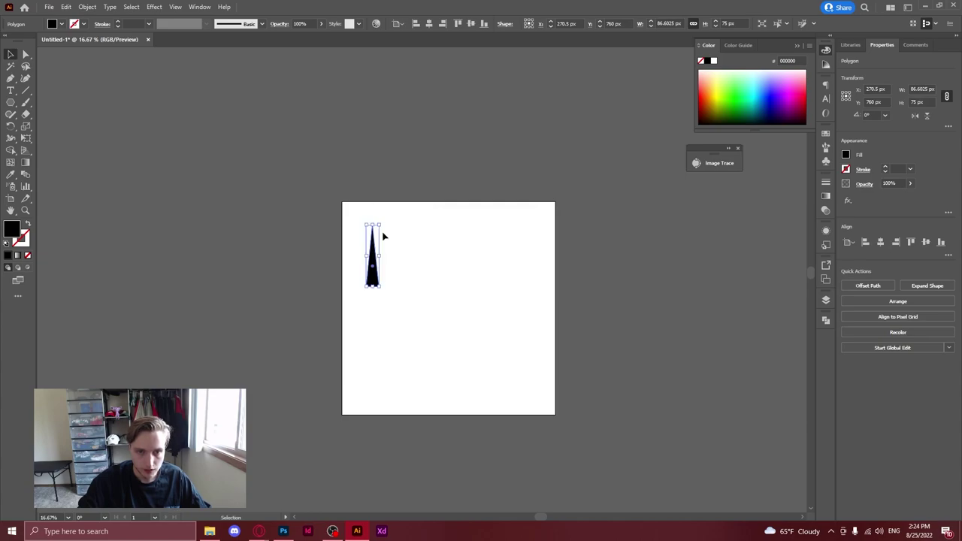
{"action": "left_click_drag", "start_coordinate": [378, 267], "coordinate": [443, 312]}
{"action": "left_click", "coordinate": [463, 310]}
{"action": "key", "text": "ctrl+plus"}
{"action": "key", "text": "ctrl+plus"}
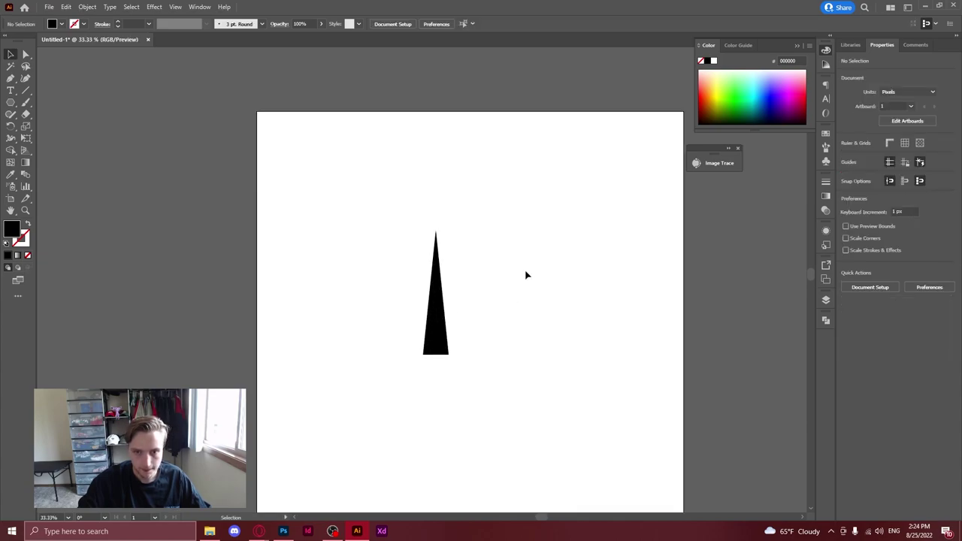
{"action": "left_click_drag", "start_coordinate": [529, 275], "coordinate": [316, 123]}
- Repeat the spike radially into an eight-point star with Radial Repeat
{"action": "left_click", "coordinate": [87, 7]}
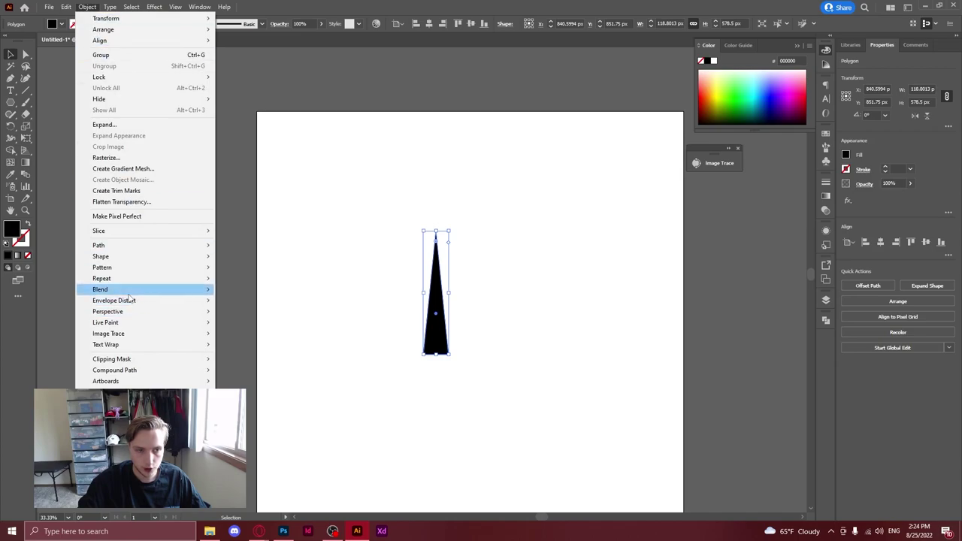
{"action": "mouse_move", "coordinate": [135, 273]}
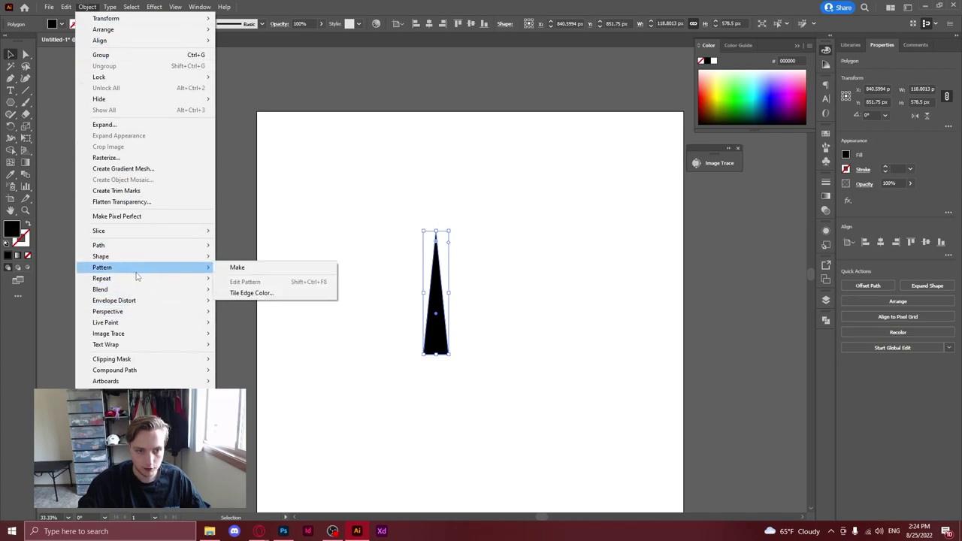
{"action": "left_click", "coordinate": [239, 277]}
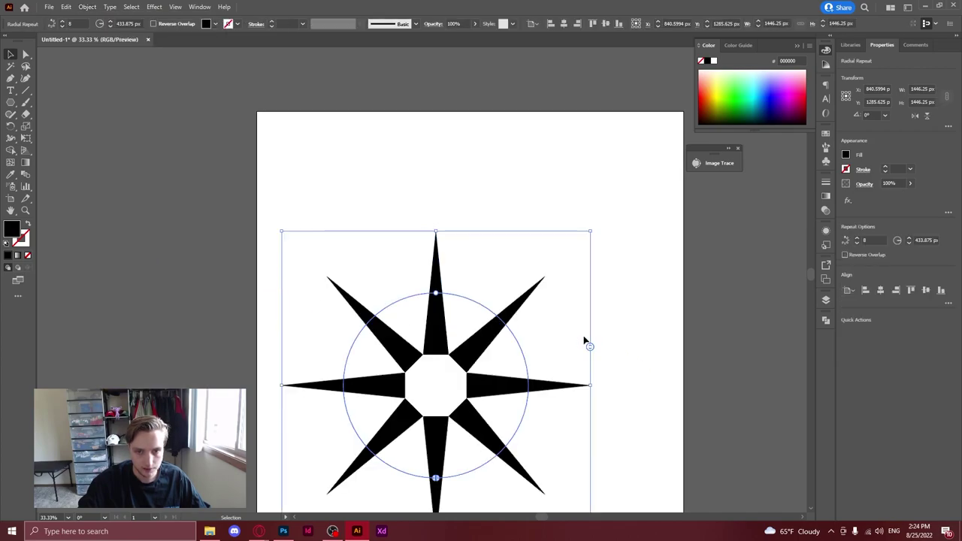
{"action": "key", "text": "ctrl+minus"}
{"action": "key", "text": "ctrl+minus"}
{"action": "key", "text": "ctrl+minus"}
- Reshape the star by dragging its top spike in isolation mode
{"action": "double_click", "coordinate": [465, 321]}
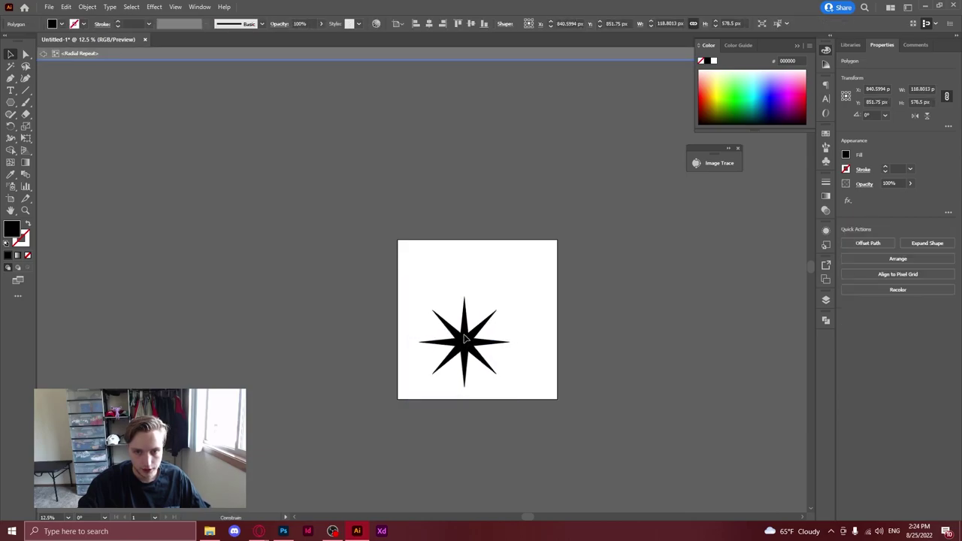
{"action": "scroll", "coordinate": [519, 387], "scroll_direction": "up", "scroll_amount": 4}
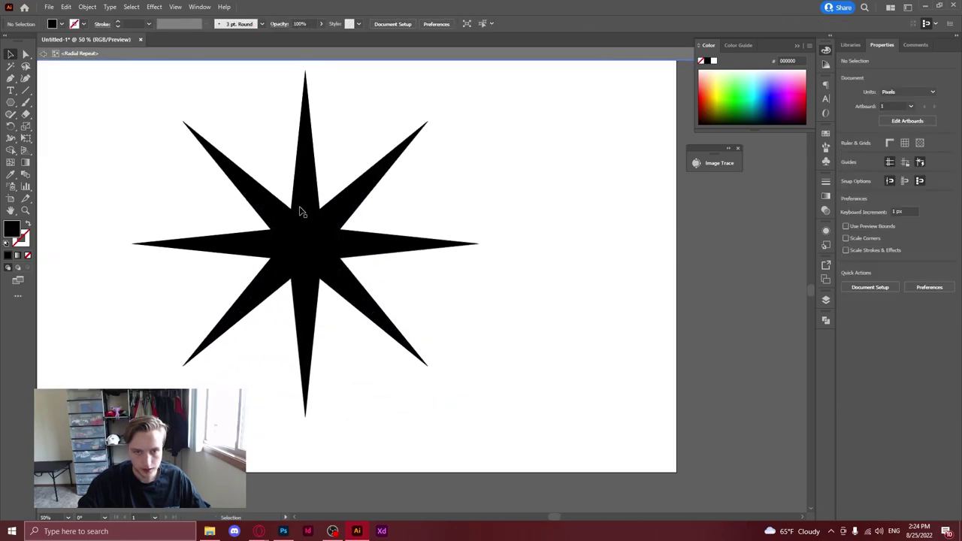
{"action": "left_click", "coordinate": [305, 211]}
{"action": "left_click_drag", "start_coordinate": [305, 258], "coordinate": [360, 242]}
{"action": "left_click", "coordinate": [532, 268]}
{"action": "scroll", "coordinate": [533, 268], "scroll_direction": "down", "scroll_amount": 6}
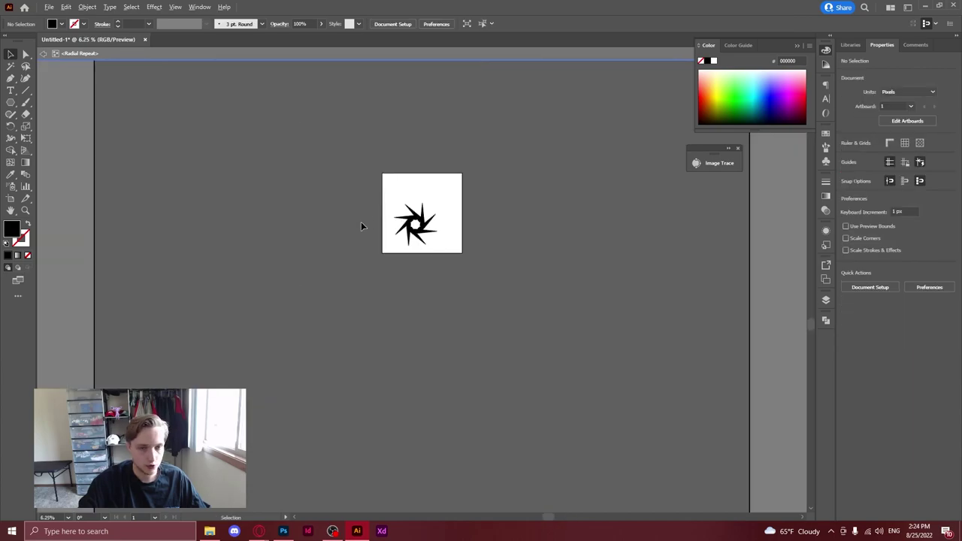
{"action": "scroll", "coordinate": [361, 222], "scroll_direction": "up", "scroll_amount": 5}
{"action": "key", "text": "Escape"}
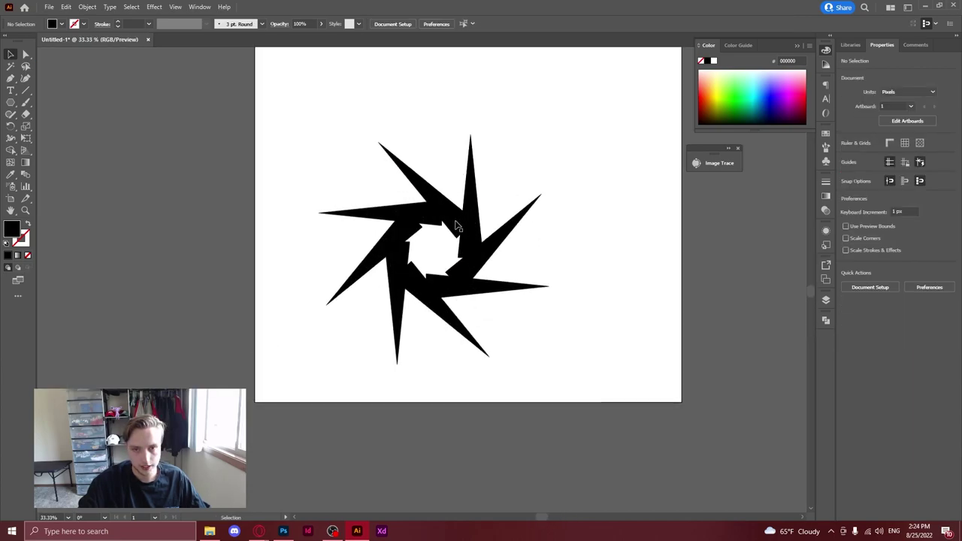
{"action": "left_click", "coordinate": [455, 224]}
- Rework the source spike for a chunky centre and short spikes
{"action": "double_click", "coordinate": [458, 234]}
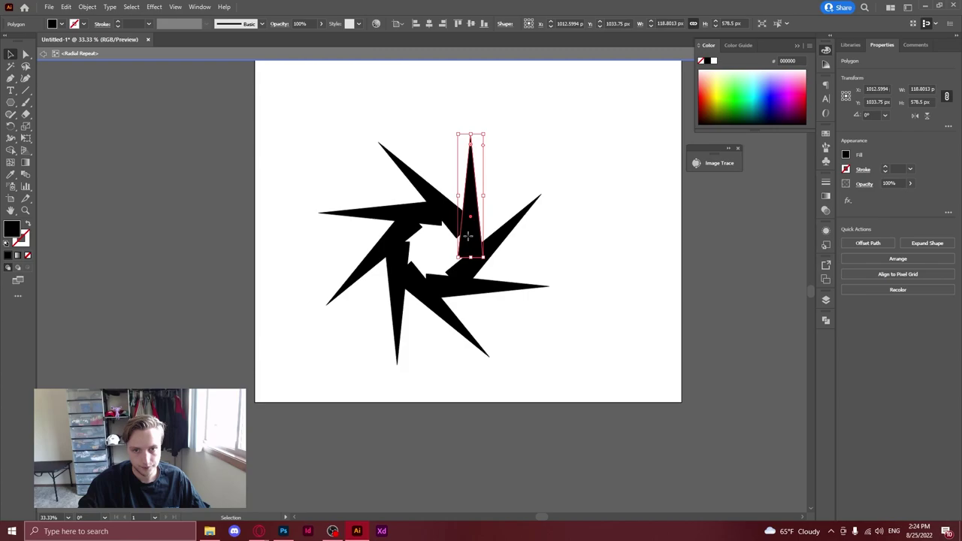
{"action": "key", "text": "ctrl+z"}
{"action": "left_click_drag", "start_coordinate": [435, 226], "coordinate": [434, 268]}
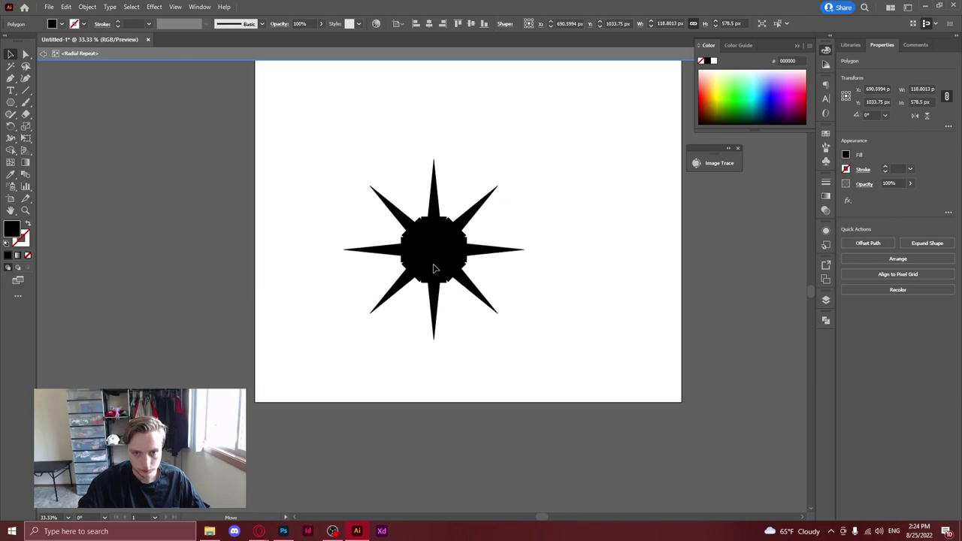
{"action": "left_click_drag", "start_coordinate": [432, 282], "coordinate": [432, 280]}
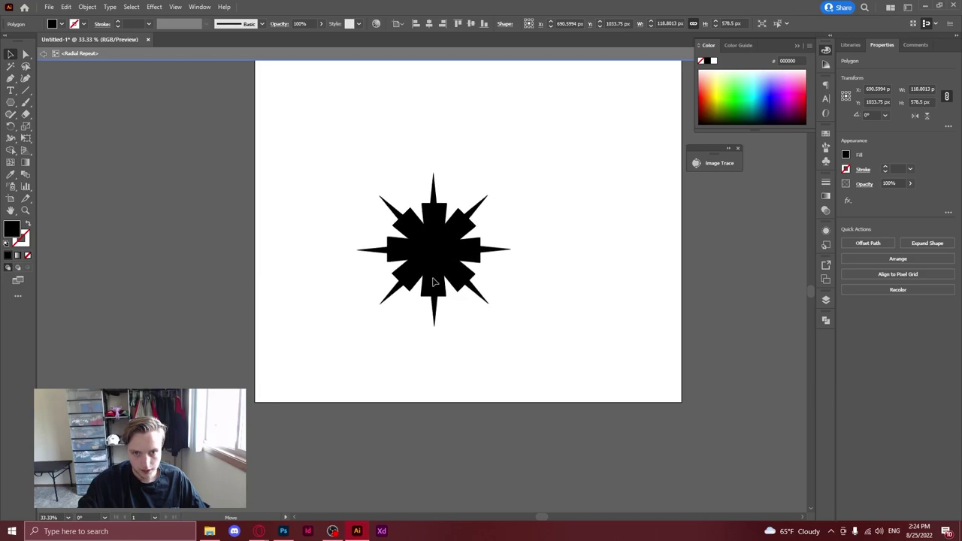
{"action": "left_click", "coordinate": [496, 329]}
{"action": "scroll", "coordinate": [519, 260], "scroll_direction": "down", "scroll_amount": 2}
{"action": "scroll", "coordinate": [398, 275], "scroll_direction": "down", "scroll_amount": 3}
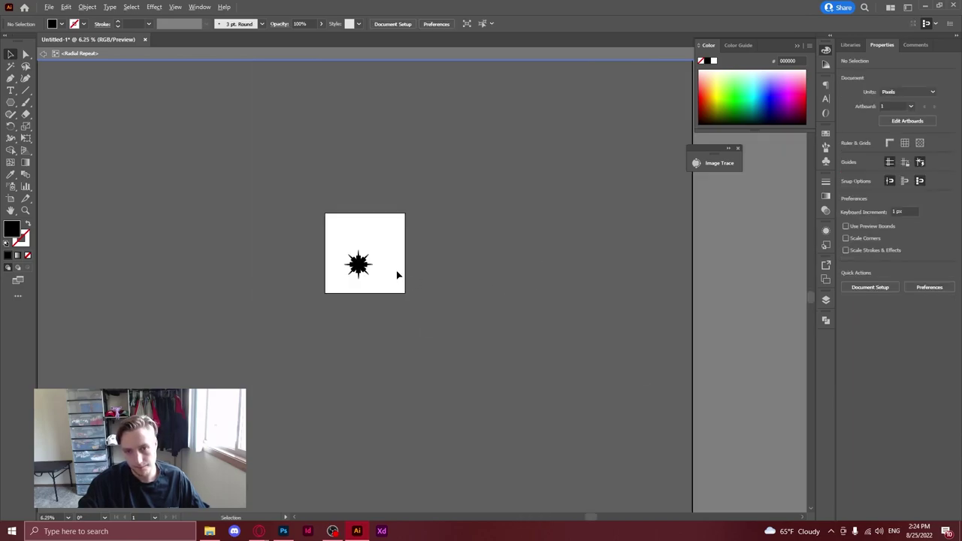
{"action": "scroll", "coordinate": [323, 330], "scroll_direction": "up", "scroll_amount": 5}
- Exit isolation mode and select the whole radial-repeat starburst
{"action": "left_click", "coordinate": [430, 282]}
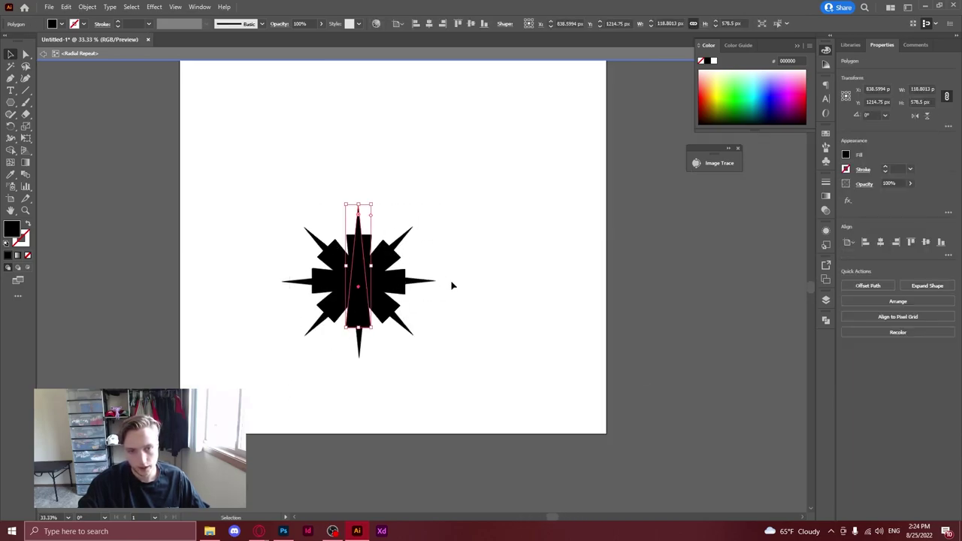
{"action": "double_click", "coordinate": [474, 259]}
{"action": "left_click_drag", "start_coordinate": [485, 188], "coordinate": [251, 333]}
{"action": "left_click", "coordinate": [271, 323]}
{"action": "left_click", "coordinate": [345, 301]}
{"action": "key", "text": "ctrl+c"}
{"action": "key", "text": "alt+Tab"}
{"action": "key", "text": "ctrl+v"}
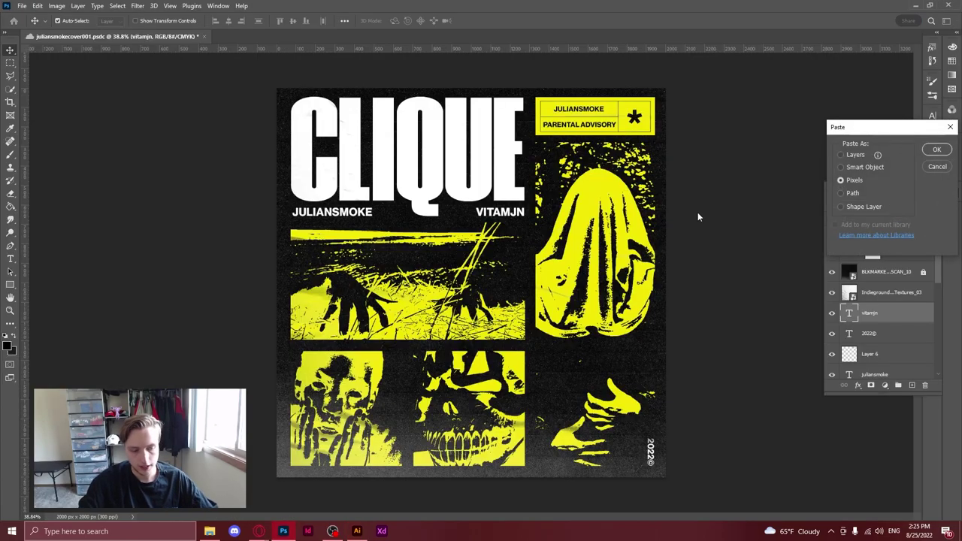
{"action": "key", "text": "Return"}
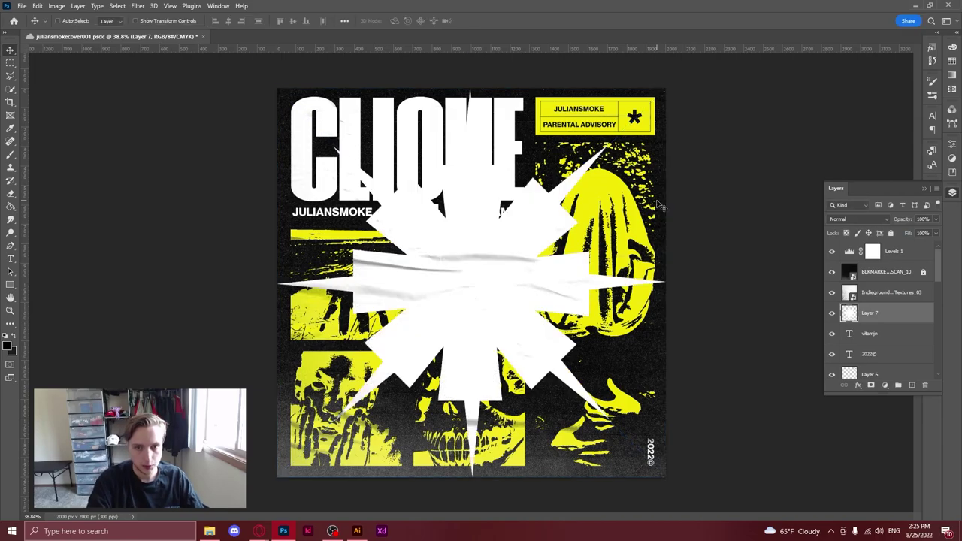
{"action": "left_click_drag", "start_coordinate": [670, 95], "coordinate": [310, 310]}
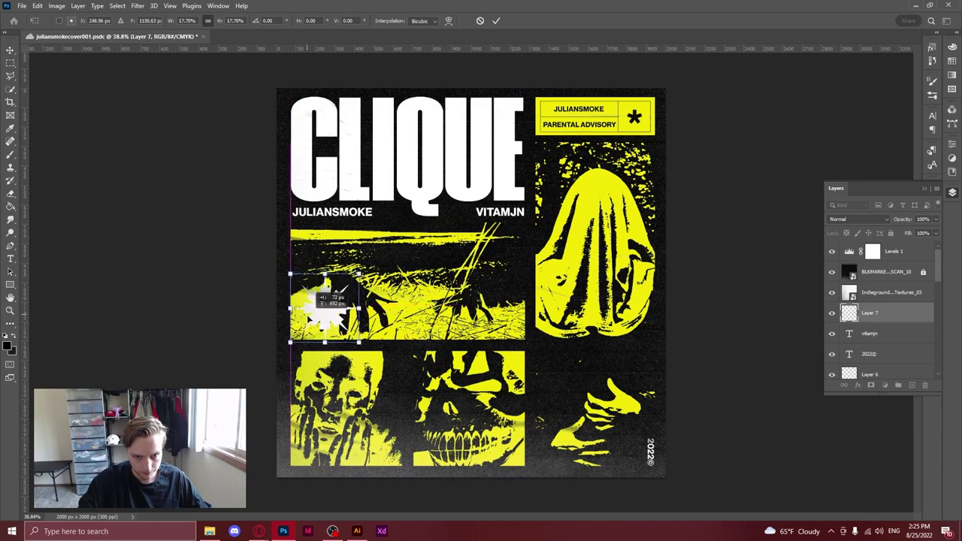
{"action": "left_click_drag", "start_coordinate": [359, 269], "coordinate": [565, 389]}
{"action": "key", "text": "Return"}
{"action": "key", "text": "ctrl+alt+t"}
{"action": "key", "text": "Return"}
{"action": "key", "text": "ctrl+alt+t"}
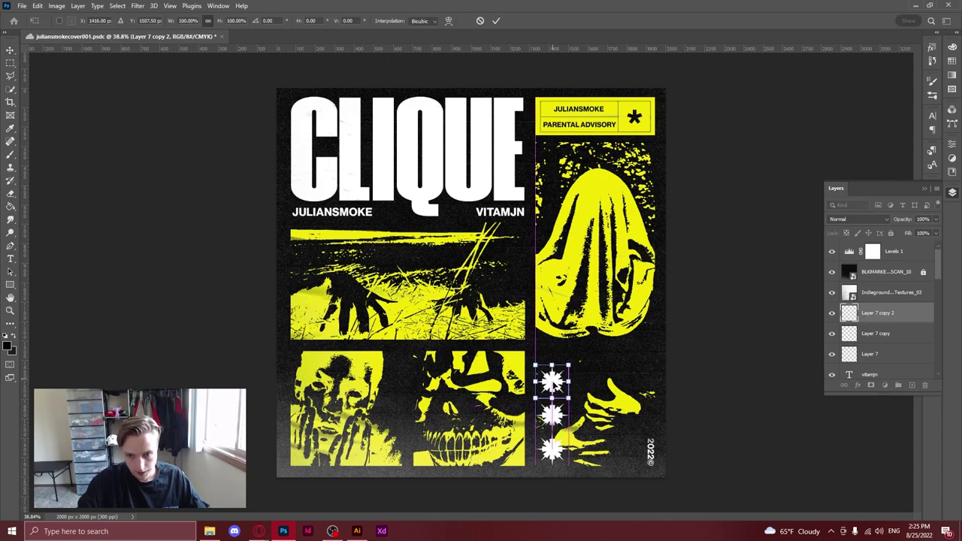
{"action": "key", "text": "Return"}
{"action": "scroll", "coordinate": [575, 424], "scroll_direction": "down", "scroll_amount": 3}
{"action": "scroll", "coordinate": [576, 425], "scroll_direction": "up", "scroll_amount": 3}
{"action": "left_click", "coordinate": [569, 427]}
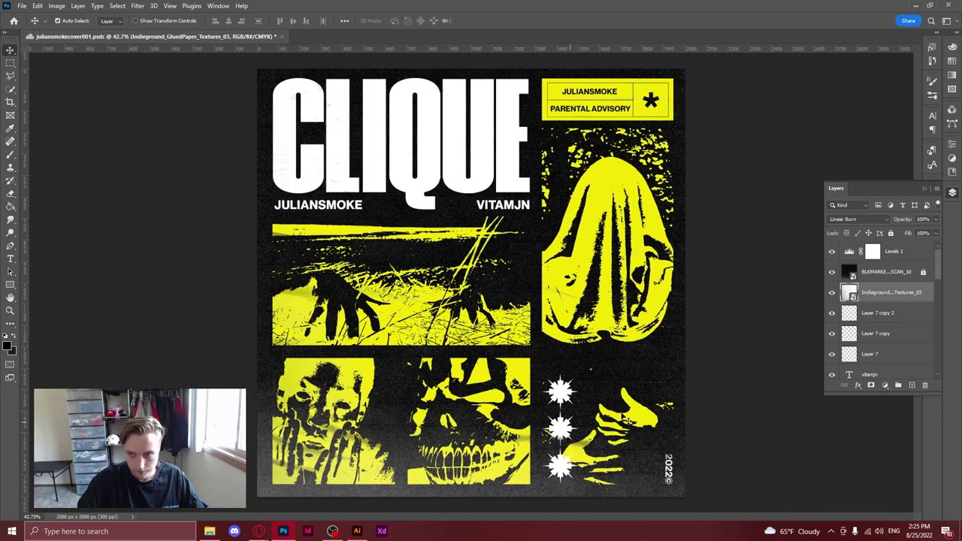
{"action": "left_click", "coordinate": [555, 432]}
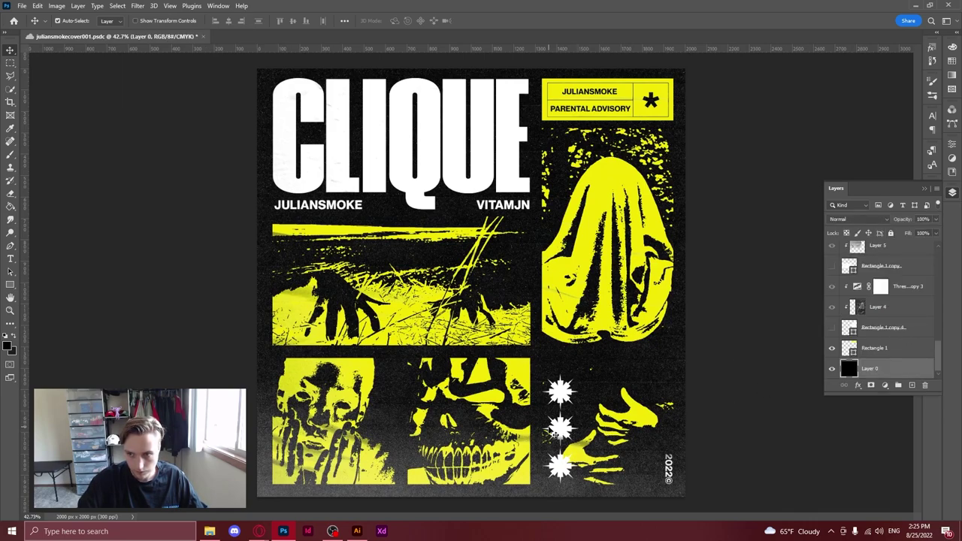
{"action": "left_click", "coordinate": [559, 433]}
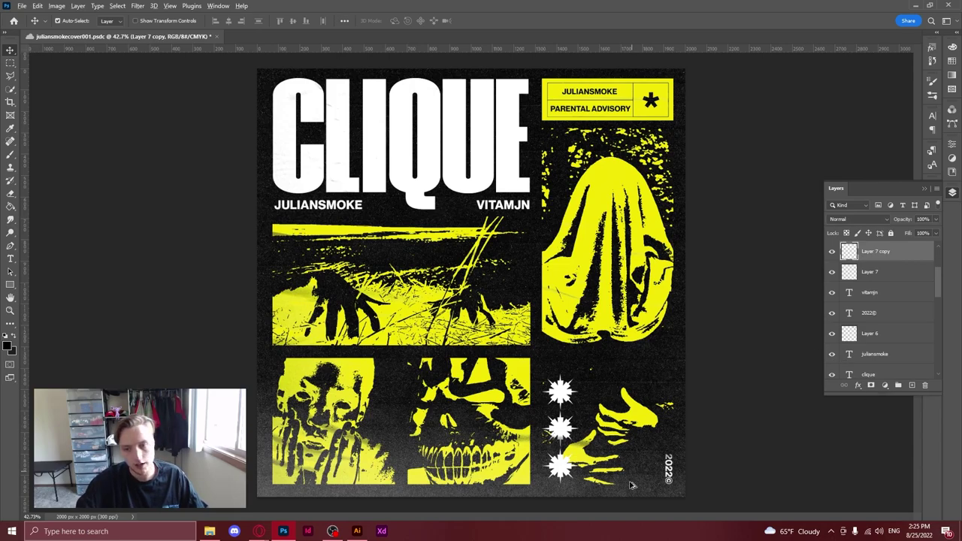
{"action": "scroll", "coordinate": [662, 458], "scroll_direction": "down", "scroll_amount": 2}
{"action": "key", "text": "Delete"}
{"action": "key", "text": "Delete"}
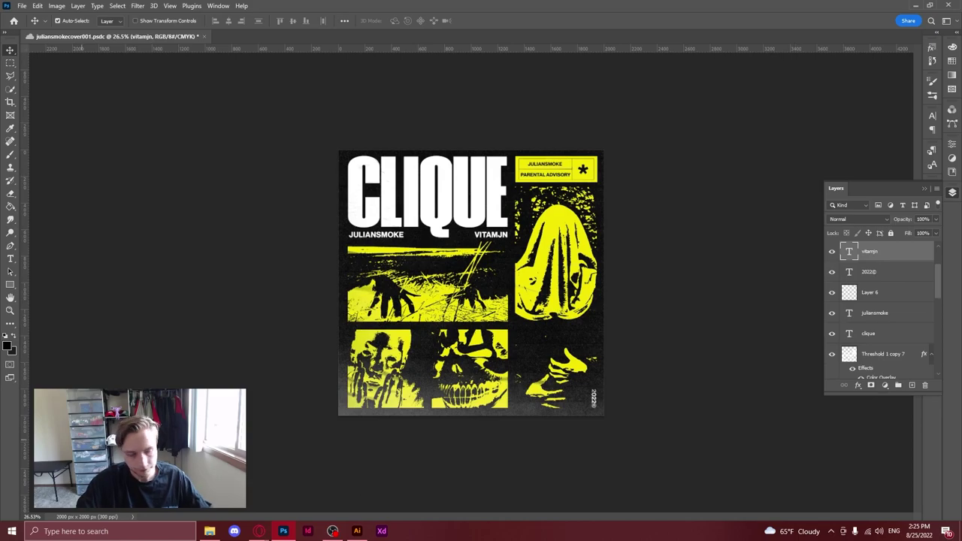
{"action": "key", "text": "alt+Tab"}
- Drag the radial star's top arm longer into a thin spike, then select the whole star
{"action": "double_click", "coordinate": [363, 284]}
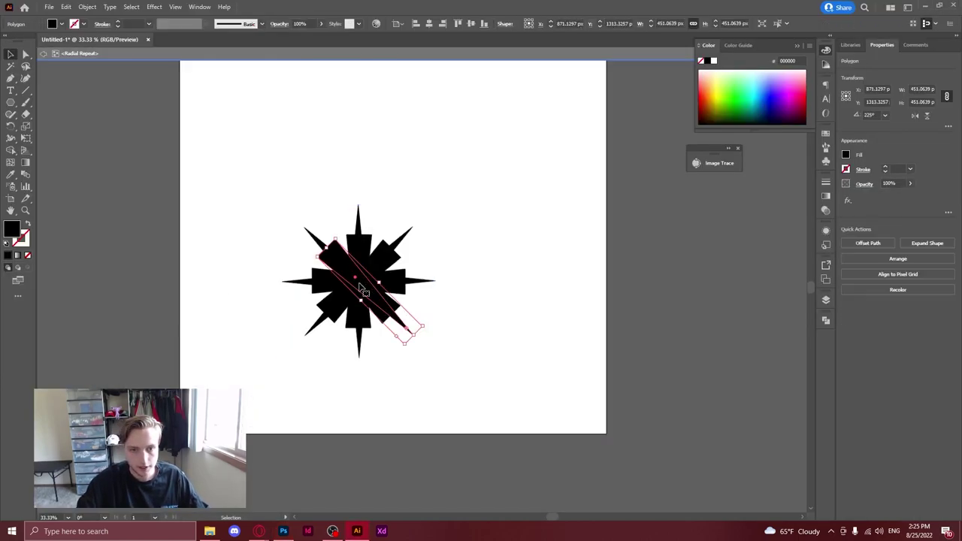
{"action": "left_click", "coordinate": [350, 218]}
{"action": "double_click", "coordinate": [350, 218]}
{"action": "left_click", "coordinate": [359, 226]}
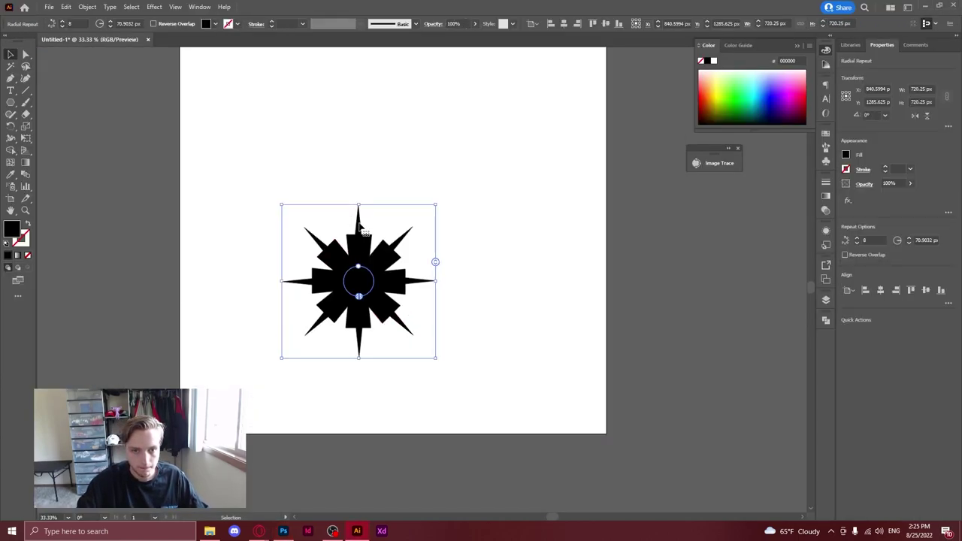
{"action": "double_click", "coordinate": [359, 225]}
{"action": "left_click_drag", "start_coordinate": [360, 226], "coordinate": [362, 208]}
{"action": "double_click", "coordinate": [517, 143]}
{"action": "left_click_drag", "start_coordinate": [517, 144], "coordinate": [474, 372]}
- Copy the reshaped star into the Photoshop cover and scale it down to about a fifth
{"action": "key", "text": "ctrl+c"}
{"action": "key", "text": "alt+Tab"}
{"action": "key", "text": "ctrl+v"}
{"action": "key", "text": "Return"}
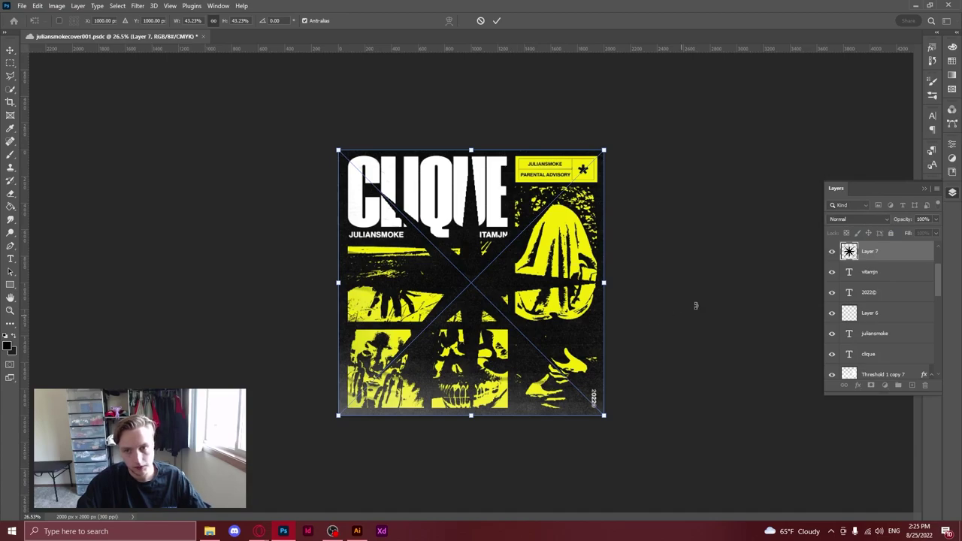
{"action": "key", "text": "Return"}
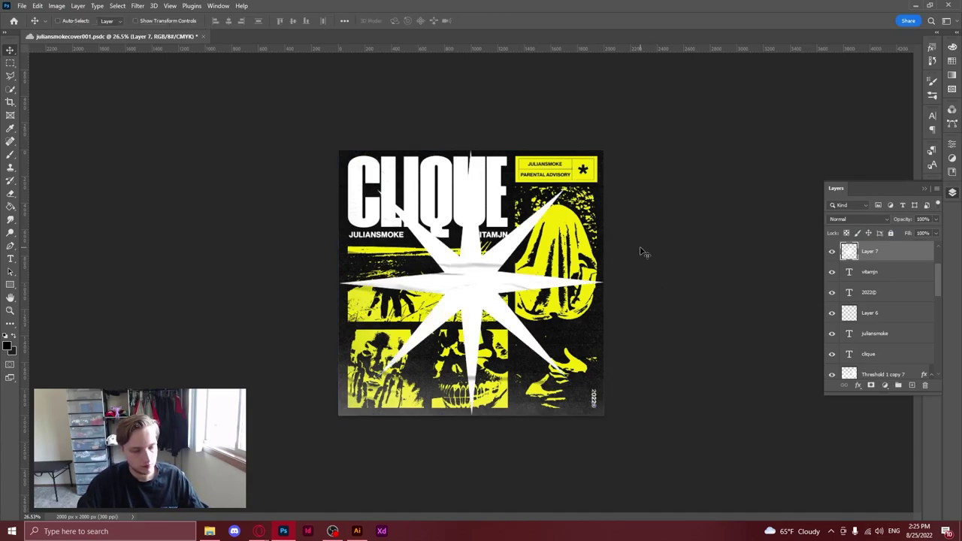
{"action": "key", "text": "ctrl+t"}
{"action": "left_click_drag", "start_coordinate": [470, 150], "coordinate": [530, 373]}
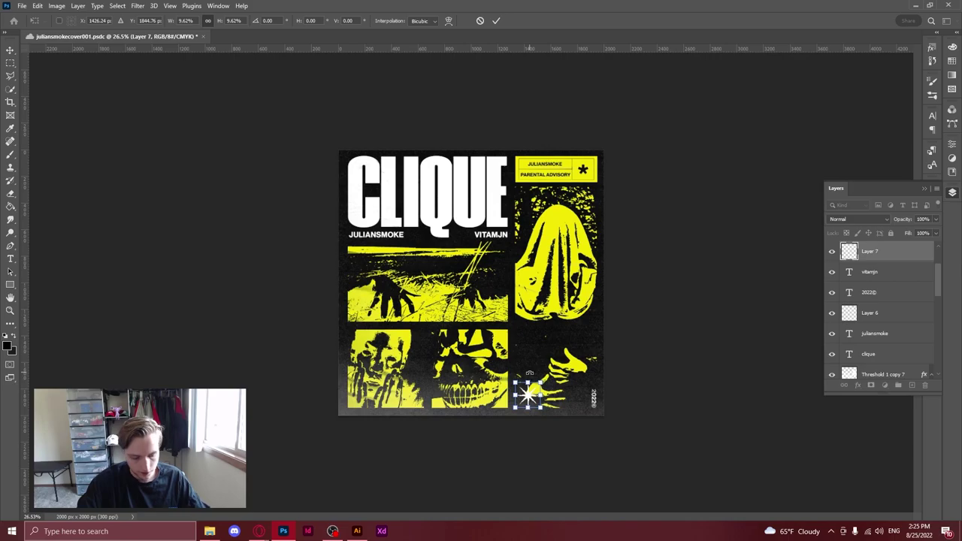
{"action": "key", "text": "Return"}
- Paste the star beneath the texture overlays, hide guides, and shrink Layer 7 to a bottom-right accent
{"action": "scroll", "coordinate": [576, 411], "scroll_direction": "up", "scroll_amount": 5}
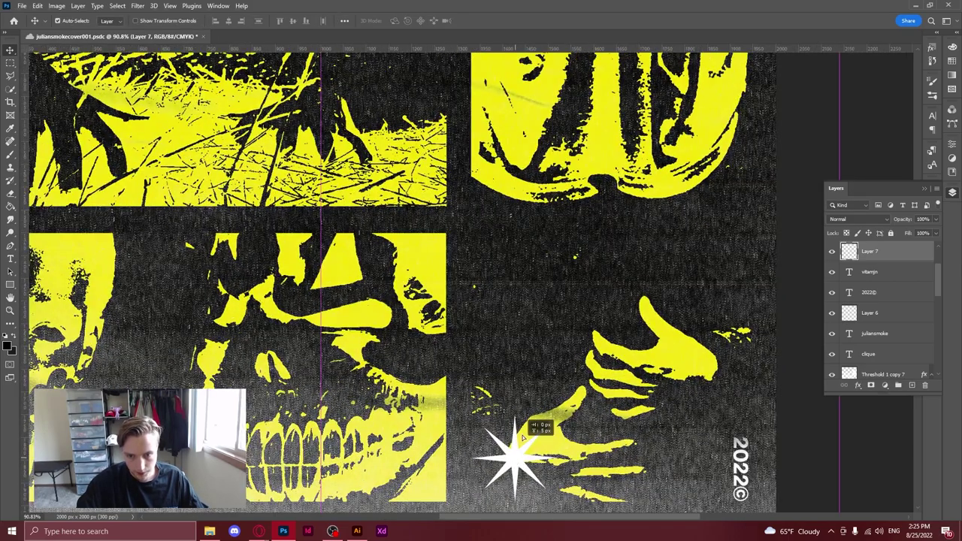
{"action": "key", "text": "ctrl+v"}
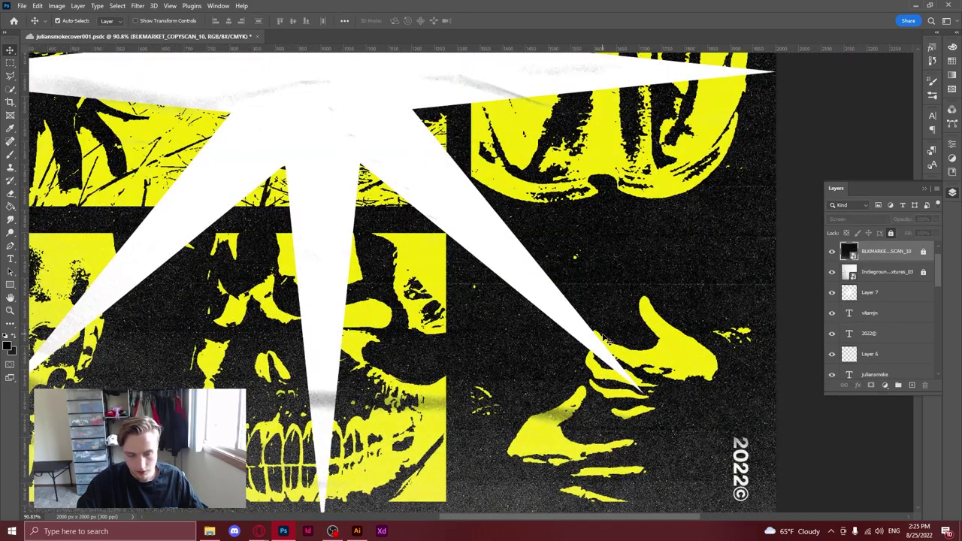
{"action": "scroll", "coordinate": [585, 286], "scroll_direction": "down", "scroll_amount": 2}
{"action": "scroll", "coordinate": [401, 155], "scroll_direction": "down", "scroll_amount": 3}
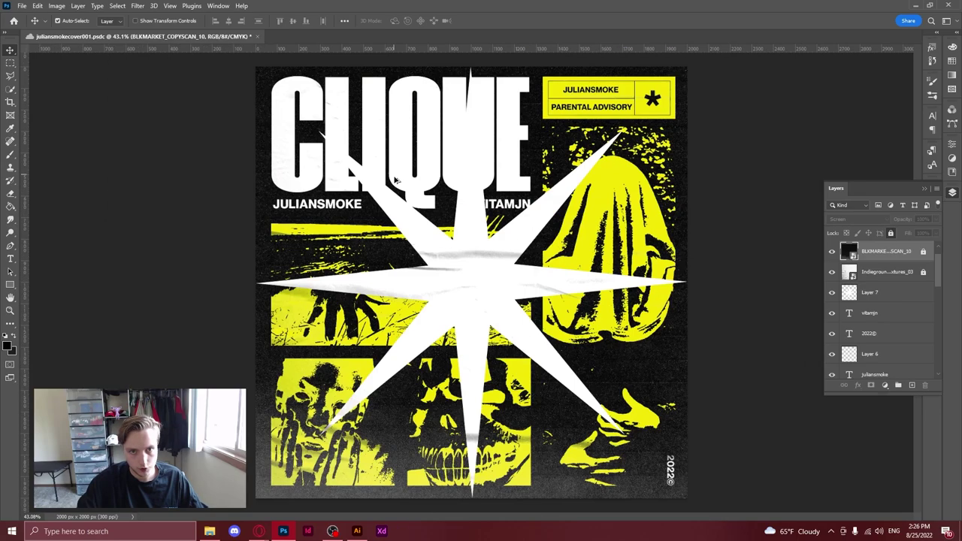
{"action": "key", "text": "ctrl+semicolon"}
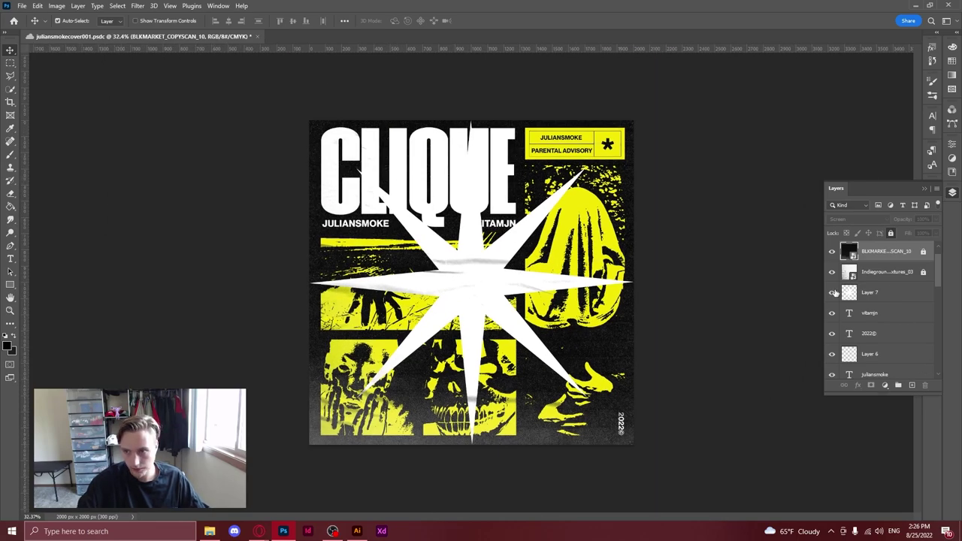
{"action": "left_click", "coordinate": [466, 277]}
{"action": "key", "text": "ctrl+t"}
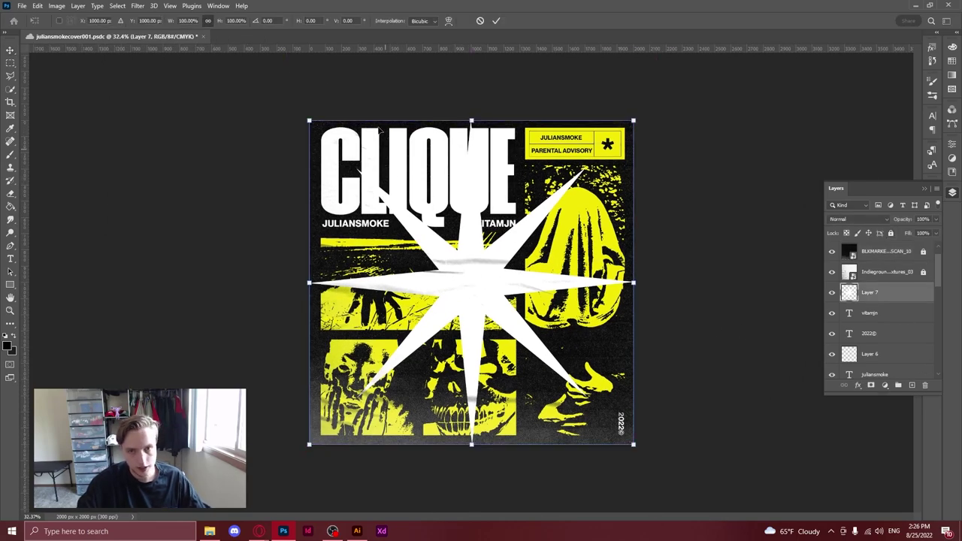
{"action": "left_click_drag", "start_coordinate": [308, 119], "coordinate": [538, 421]}
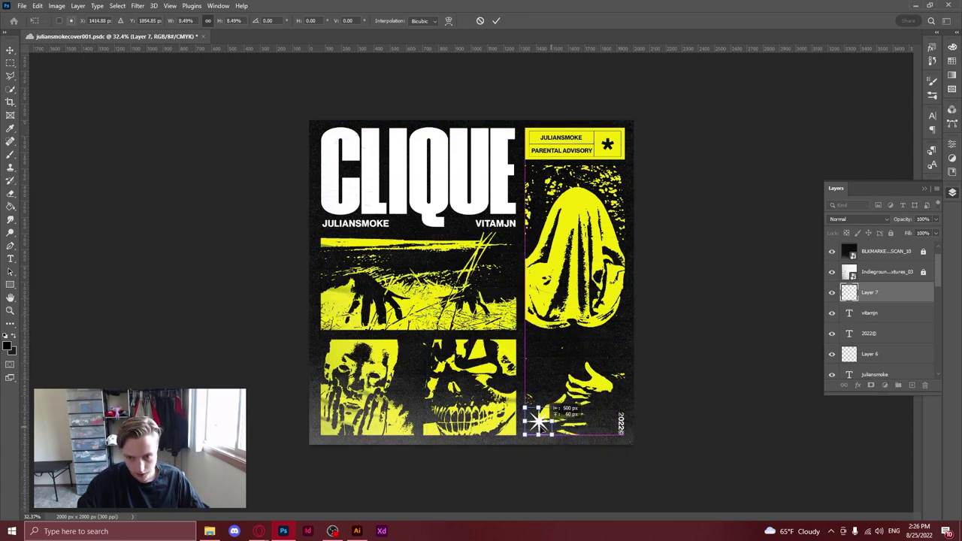
{"action": "key", "text": "Return"}
- Duplicate the star twice and stack the copies vertically above the original
{"action": "scroll", "coordinate": [570, 426], "scroll_direction": "up", "scroll_amount": 5}
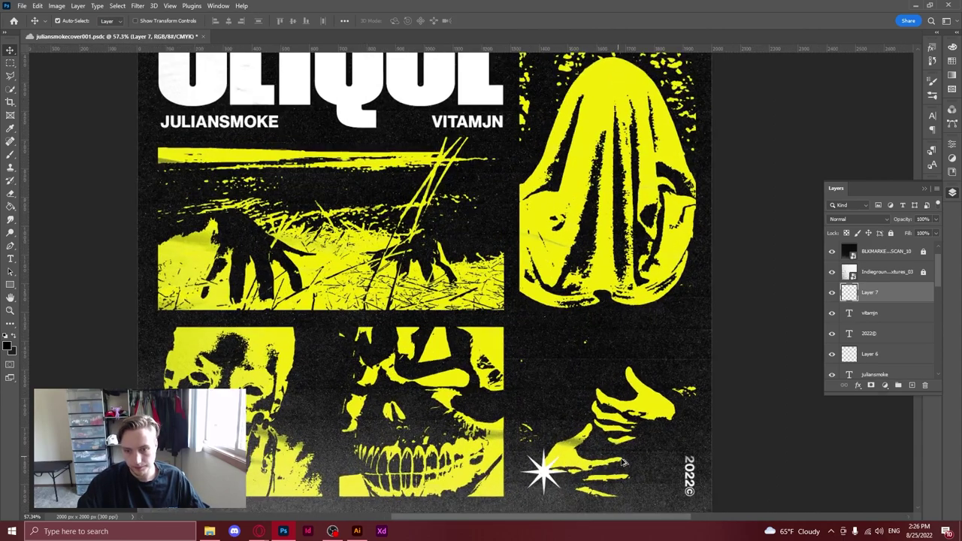
{"action": "key", "text": "ctrl+j"}
{"action": "key", "text": "ctrl+t"}
{"action": "left_click_drag", "start_coordinate": [548, 473], "coordinate": [551, 425]}
{"action": "key", "text": "Return"}
{"action": "key", "text": "ctrl+j"}
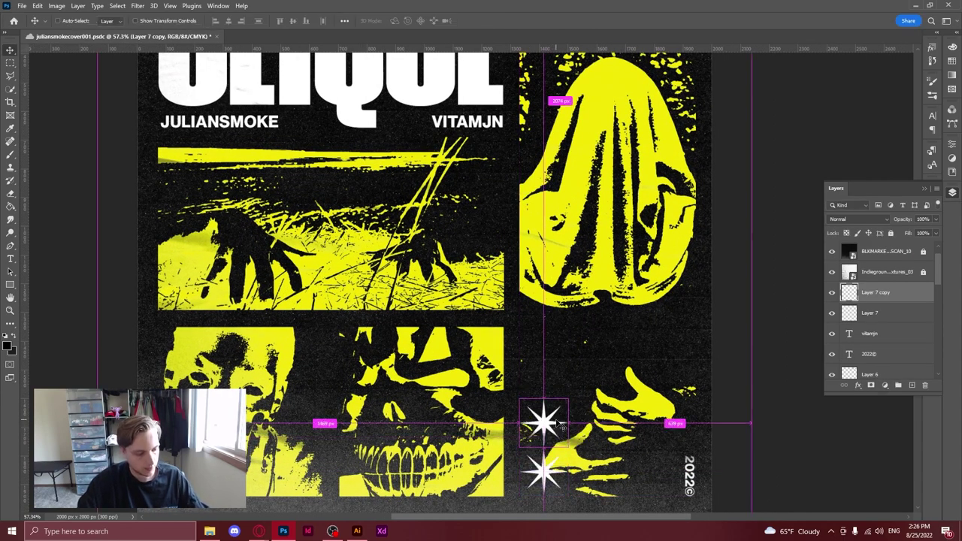
{"action": "key", "text": "ctrl+t"}
{"action": "left_click_drag", "start_coordinate": [562, 426], "coordinate": [557, 380]}
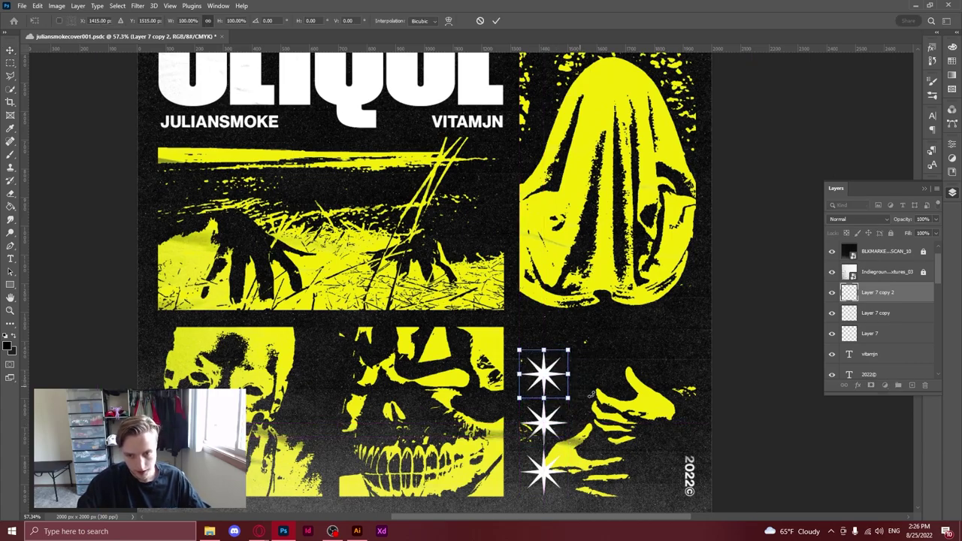
{"action": "key", "text": "Return"}
- Select all three star layers and shrink them together to about 46%
{"action": "scroll", "coordinate": [639, 423], "scroll_direction": "down", "scroll_amount": 5}
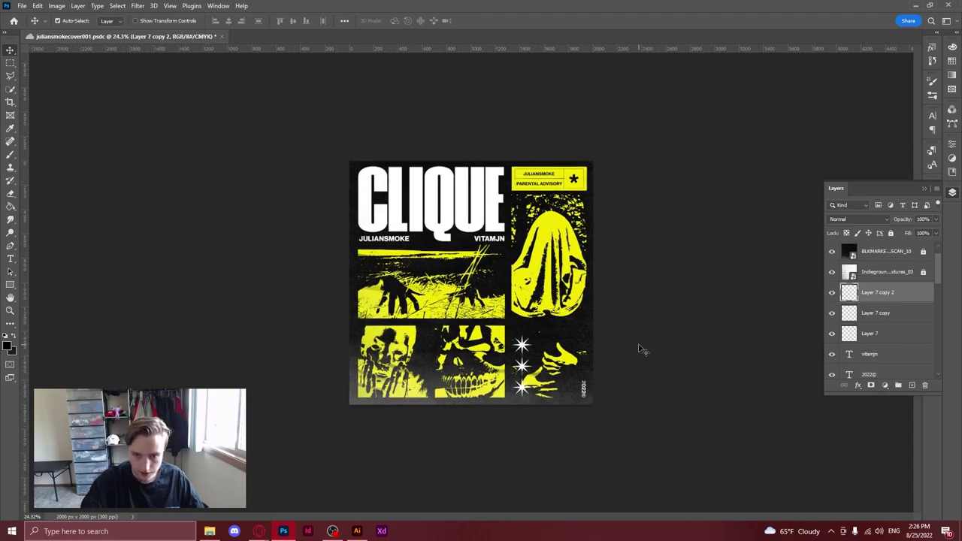
{"action": "left_click", "coordinate": [887, 333], "text": "shift"}
{"action": "key", "text": "ctrl+t"}
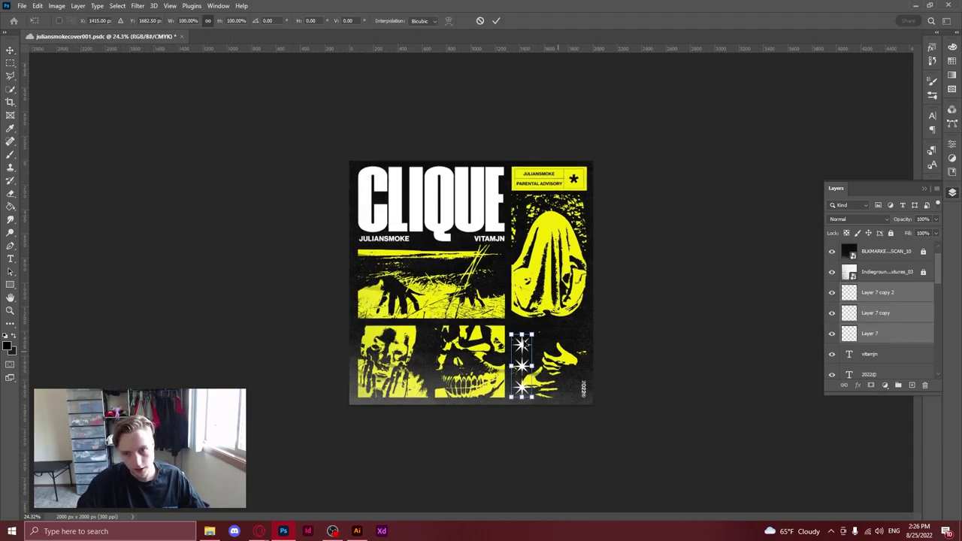
{"action": "left_click_drag", "start_coordinate": [531, 334], "coordinate": [520, 366]}
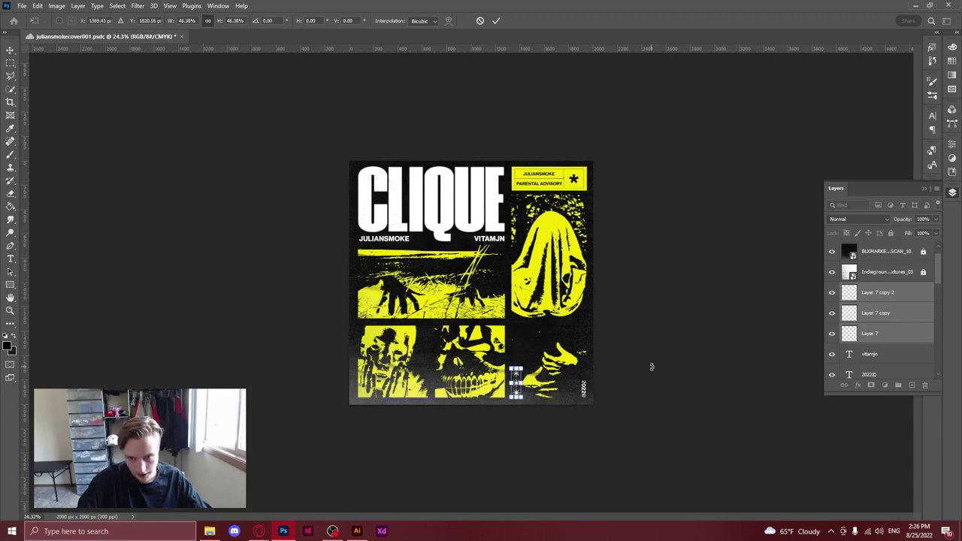
{"action": "key", "text": "Return"}
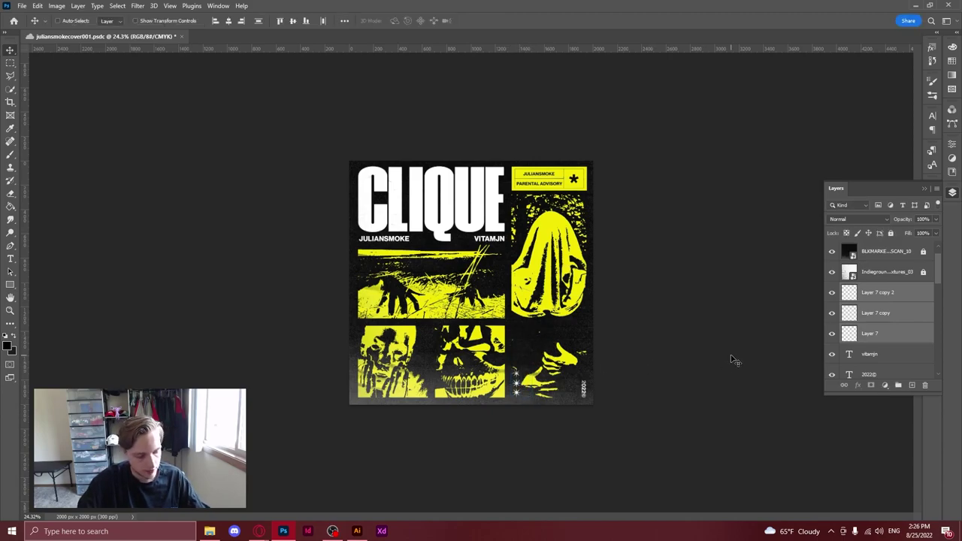
{"action": "key", "text": "ctrl+j"}
{"action": "key", "text": "ctrl+z"}
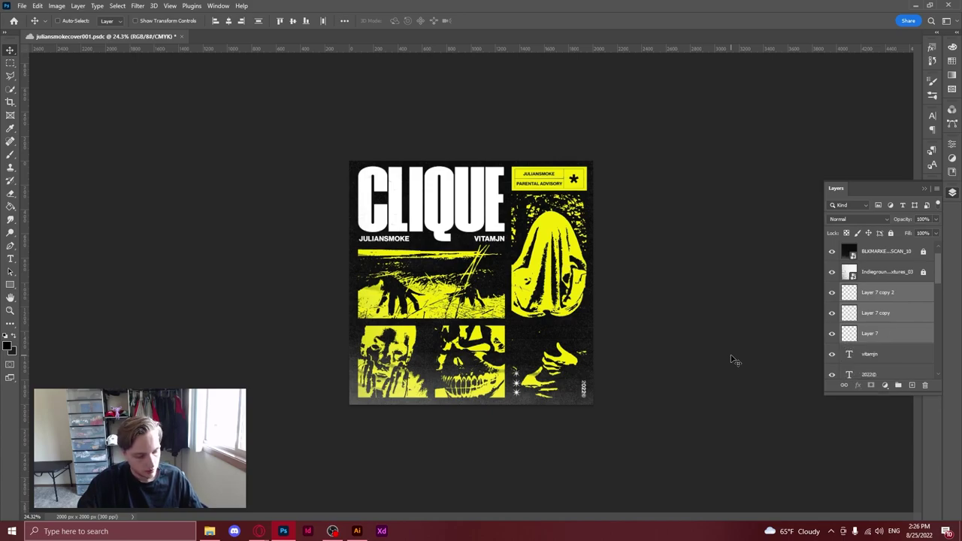
- Group the three star layers into Group 1
{"action": "key", "text": "ctrl+g"}
{"action": "key", "text": "ctrl+t"}
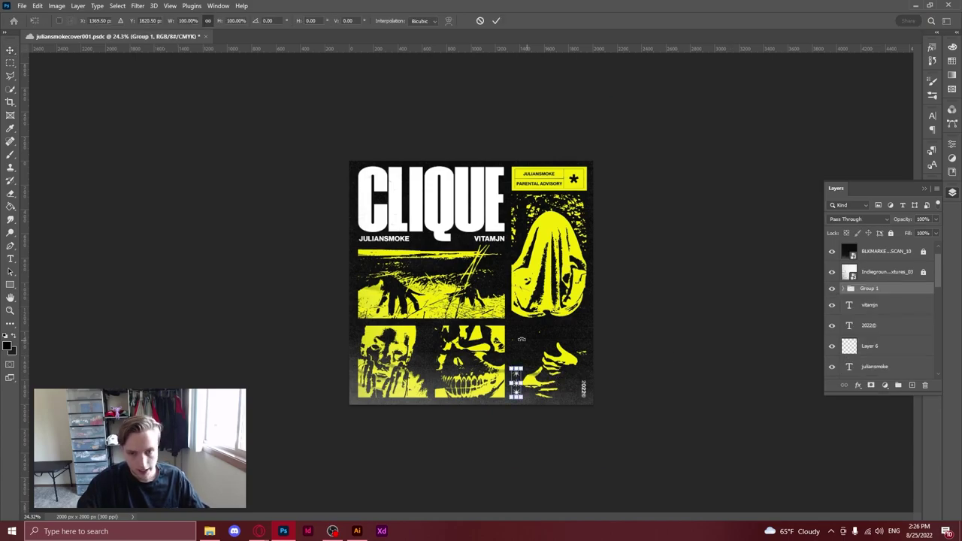
{"action": "key", "text": "Return"}
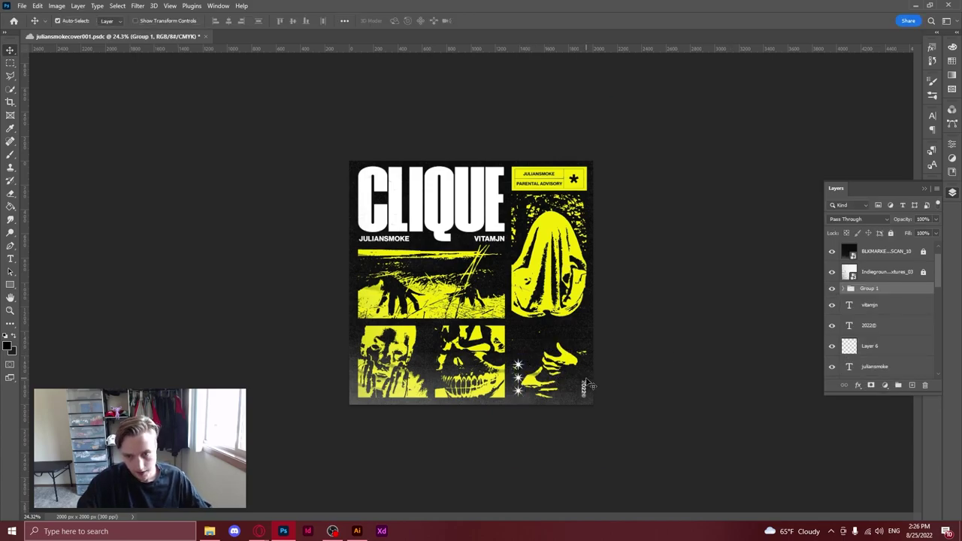
{"action": "key", "text": "ctrl+plus"}
{"action": "scroll", "coordinate": [572, 408], "scroll_direction": "up", "scroll_amount": 5}
{"action": "scroll", "coordinate": [590, 407], "scroll_direction": "down", "scroll_amount": 1}
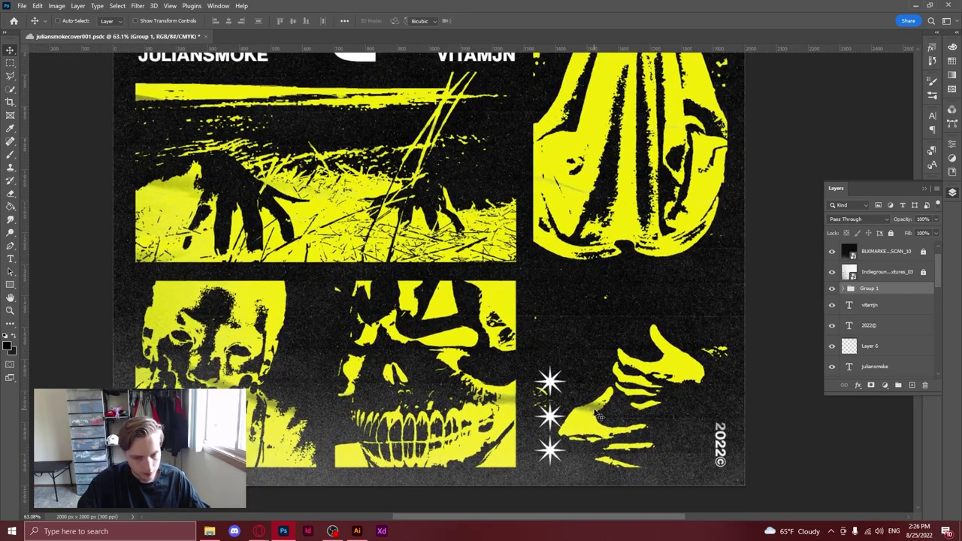
- Move the star group left until it sits against the skull panel
{"action": "key", "text": "ctrl+t"}
{"action": "key", "text": "Left"}
{"action": "key", "text": "Left"}
{"action": "key", "text": "Left"}
{"action": "key", "text": "Left"}
{"action": "key", "text": "Left"}
{"action": "key", "text": "Left"}
{"action": "key", "text": "Left"}
{"action": "key", "text": "Left"}
{"action": "key", "text": "Left"}
{"action": "key", "text": "Left"}
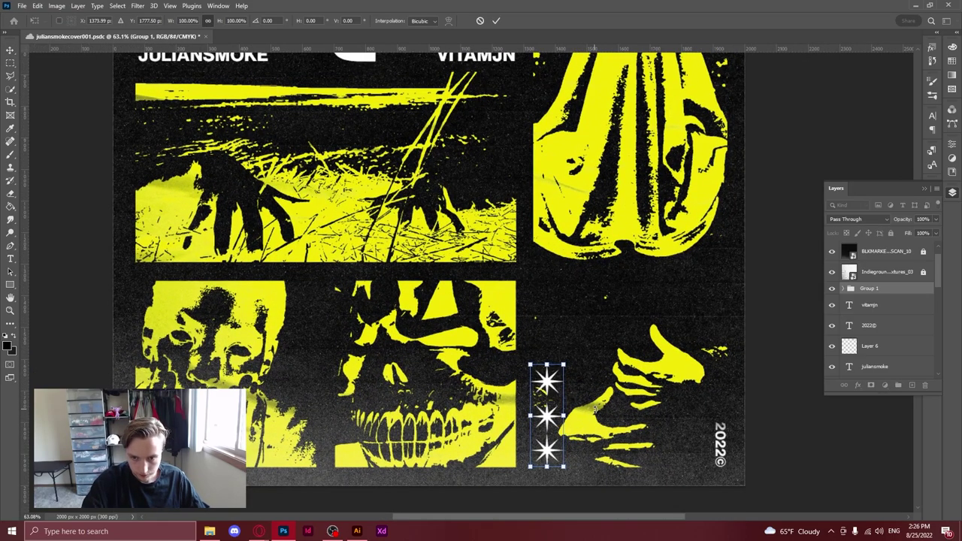
{"action": "mouse_move", "coordinate": [555, 423]}
{"action": "left_mouse_down"}
{"action": "mouse_move", "coordinate": [528, 423]}
{"action": "mouse_move", "coordinate": [538, 423]}
{"action": "left_mouse_up"}
{"action": "scroll", "coordinate": [539, 423], "scroll_direction": "down", "scroll_amount": 5}
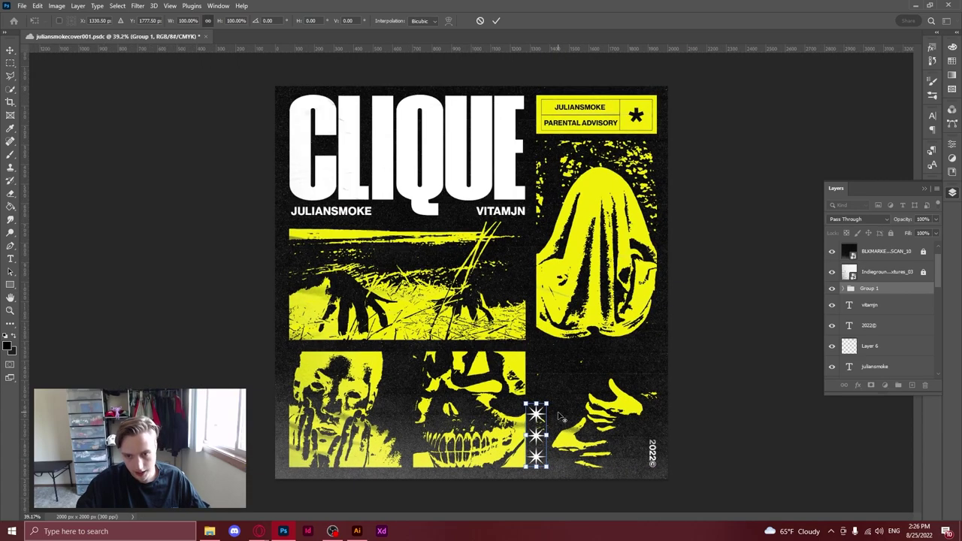
{"action": "key", "text": "Return"}
{"action": "scroll", "coordinate": [582, 411], "scroll_direction": "down", "scroll_amount": 2}
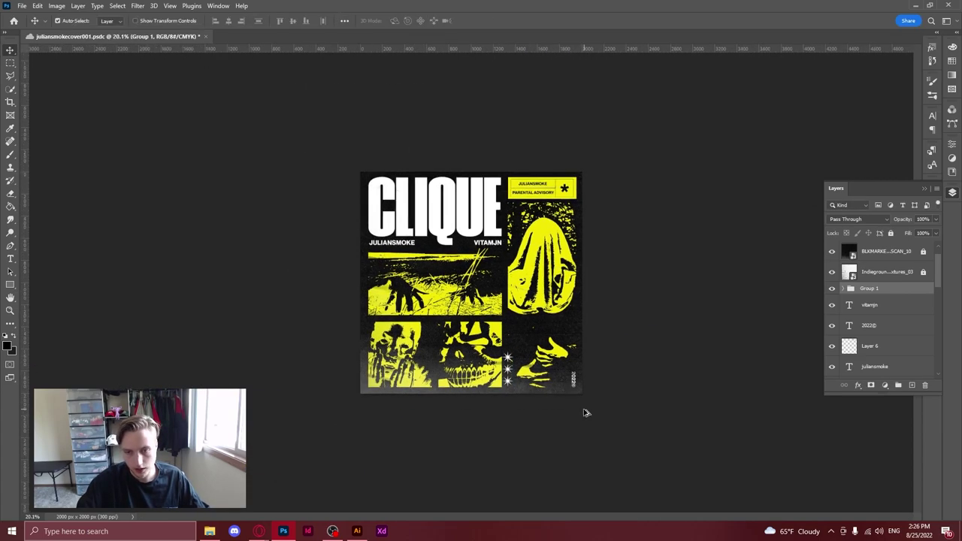
{"action": "scroll", "coordinate": [588, 419], "scroll_direction": "up", "scroll_amount": 1}
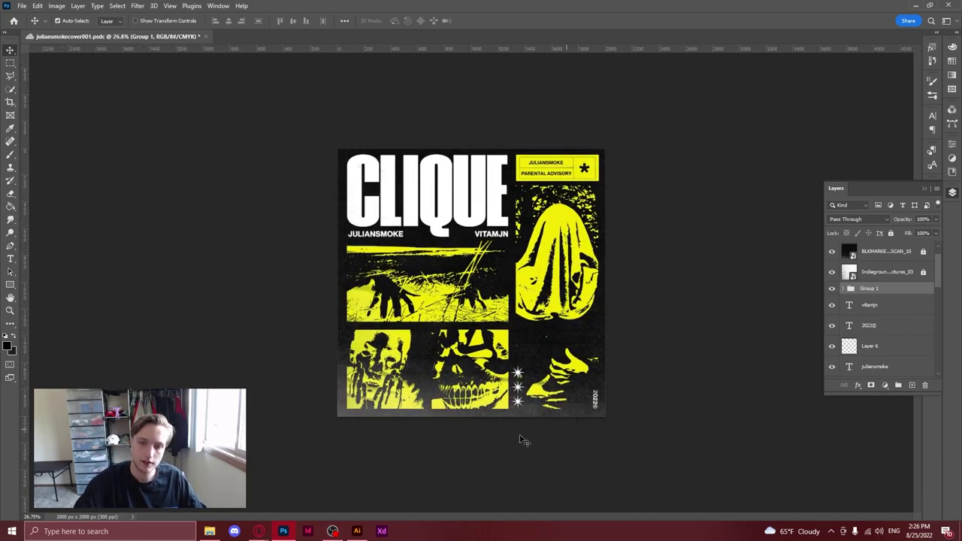
{"action": "scroll", "coordinate": [525, 441], "scroll_direction": "down", "scroll_amount": 2}
{"action": "scroll", "coordinate": [550, 406], "scroll_direction": "up", "scroll_amount": 2}
- Copy the star group, rotate it 90°, and place it under the Parental Advisory label
{"action": "left_click_drag", "start_coordinate": [530, 374], "coordinate": [569, 416]}
{"action": "key", "text": "ctrl+t"}
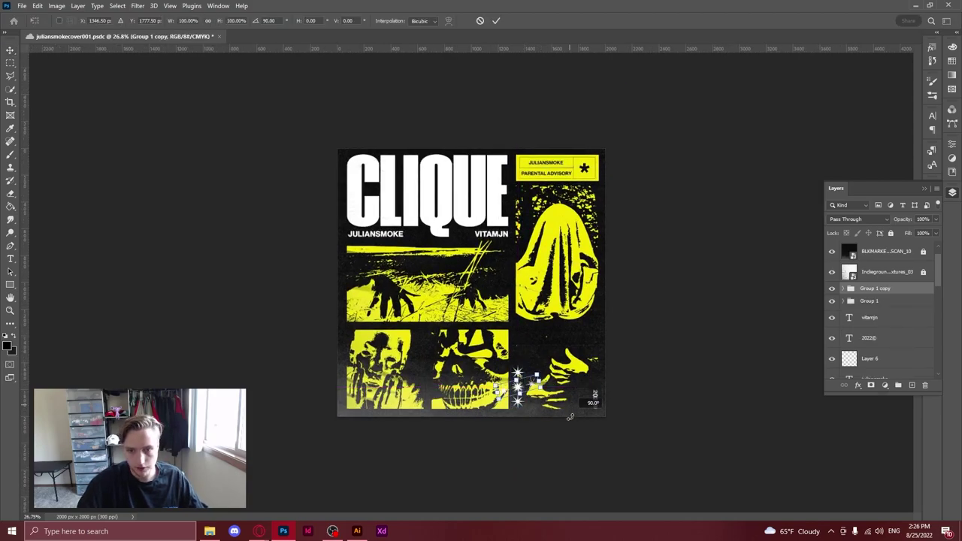
{"action": "left_click_drag", "start_coordinate": [525, 391], "coordinate": [536, 191]}
{"action": "key", "text": "Return"}
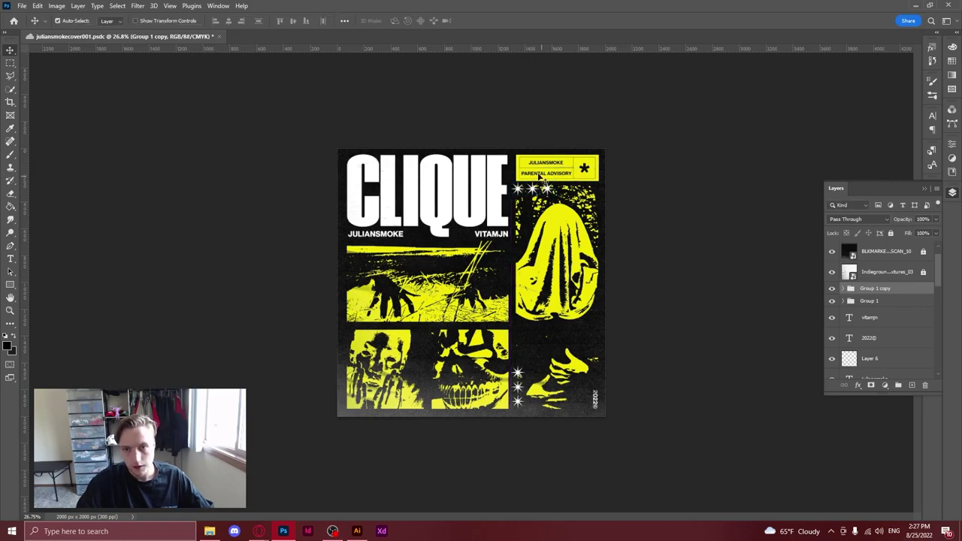
- Inspect the new horizontal star row, then bring the browser window forward
{"action": "scroll", "coordinate": [546, 172], "scroll_direction": "up", "scroll_amount": 2}
{"action": "scroll", "coordinate": [545, 173], "scroll_direction": "up", "scroll_amount": 2}
{"action": "scroll", "coordinate": [562, 223], "scroll_direction": "down", "scroll_amount": 5}
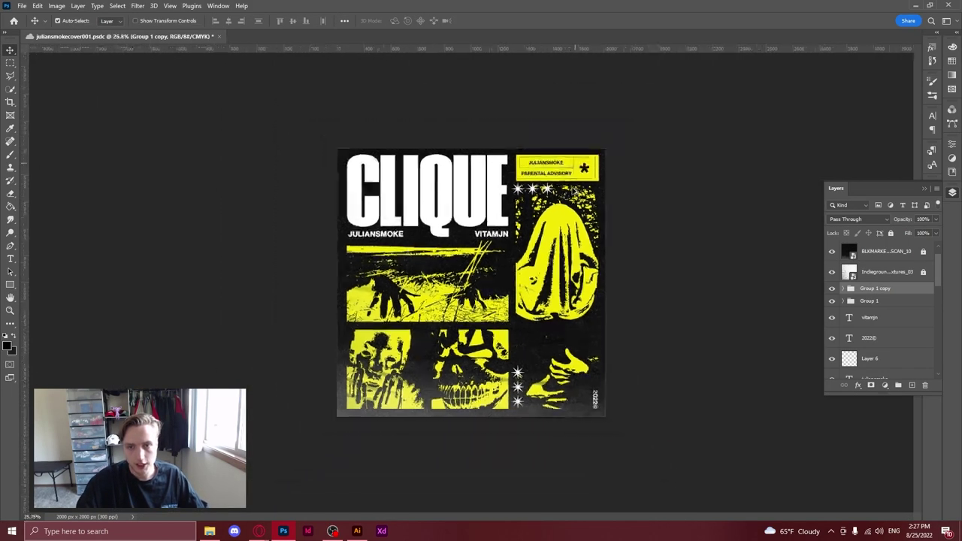
{"action": "scroll", "coordinate": [562, 223], "scroll_direction": "up", "scroll_amount": 4}
{"action": "scroll", "coordinate": [584, 203], "scroll_direction": "down", "scroll_amount": 3}
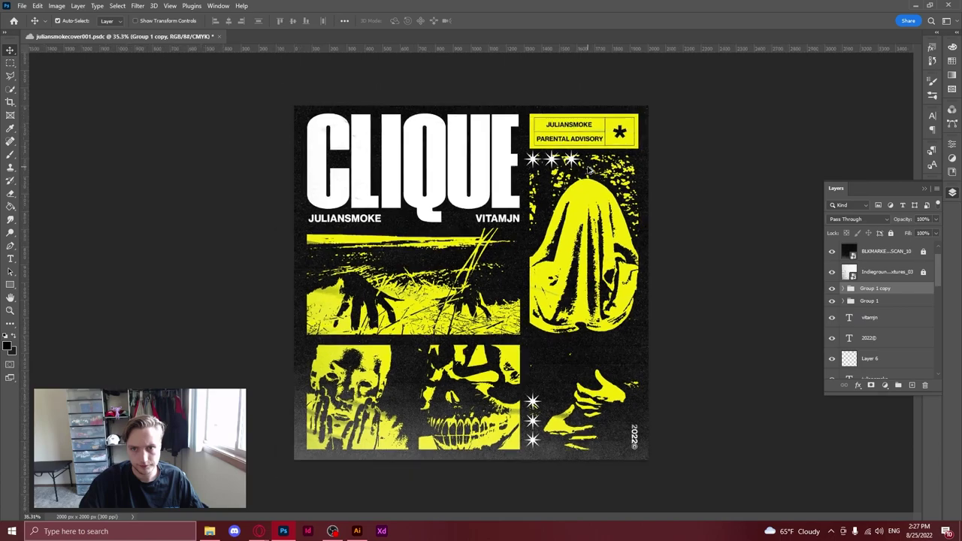
{"action": "scroll", "coordinate": [577, 233], "scroll_direction": "up", "scroll_amount": 2}
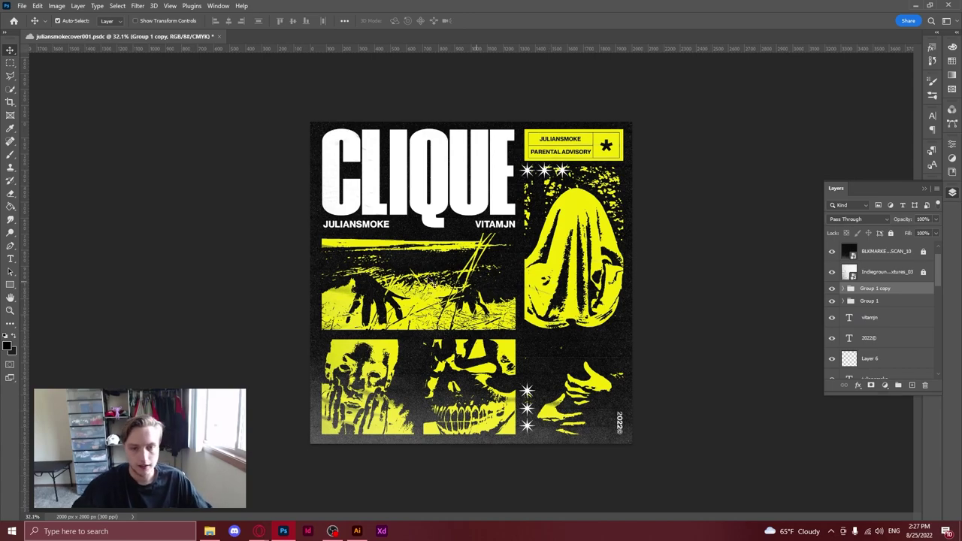
{"action": "scroll", "coordinate": [496, 182], "scroll_direction": "down", "scroll_amount": 2}
{"action": "scroll", "coordinate": [378, 210], "scroll_direction": "up", "scroll_amount": 4}
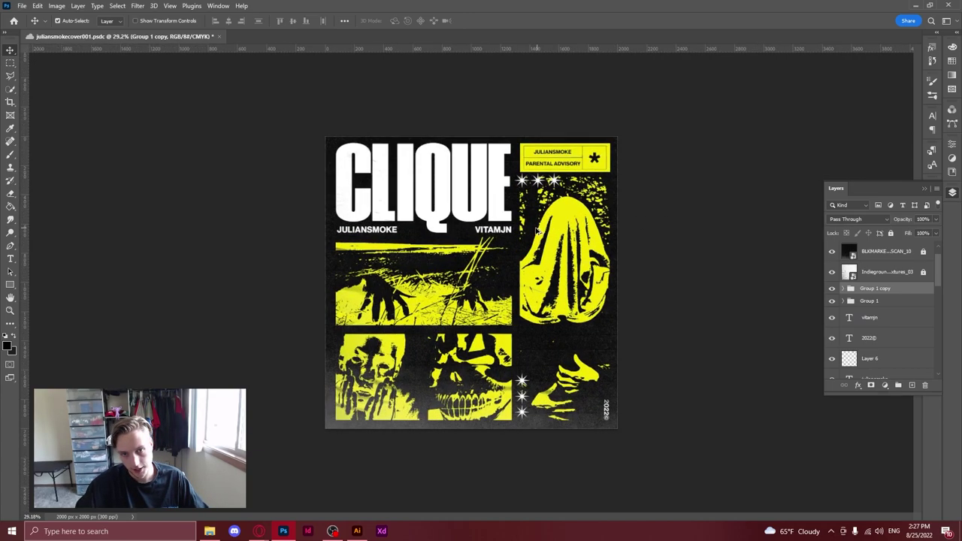
{"action": "scroll", "coordinate": [378, 211], "scroll_direction": "up", "scroll_amount": 1}
{"action": "scroll", "coordinate": [461, 267], "scroll_direction": "down", "scroll_amount": 2}
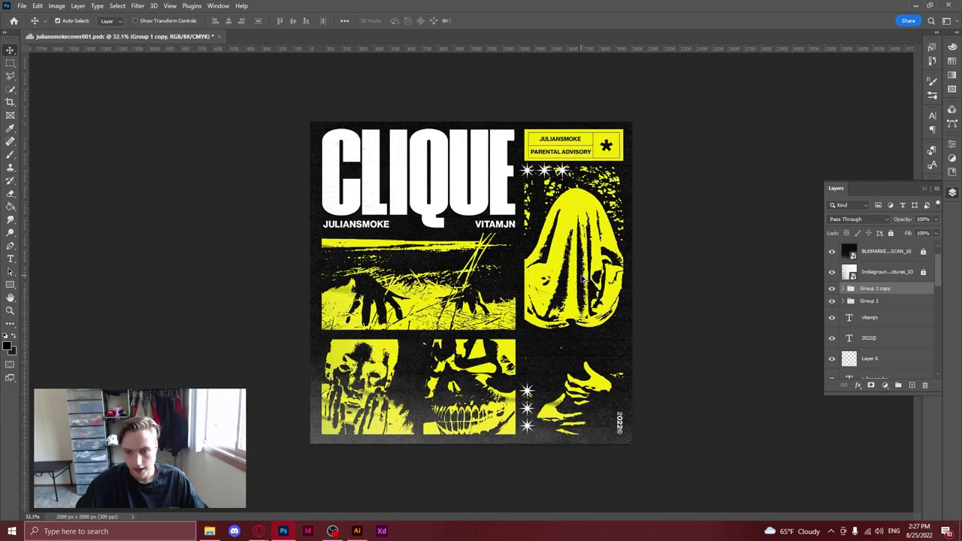
{"action": "scroll", "coordinate": [578, 290], "scroll_direction": "up", "scroll_amount": 1}
{"action": "scroll", "coordinate": [464, 255], "scroll_direction": "down", "scroll_amount": 2}
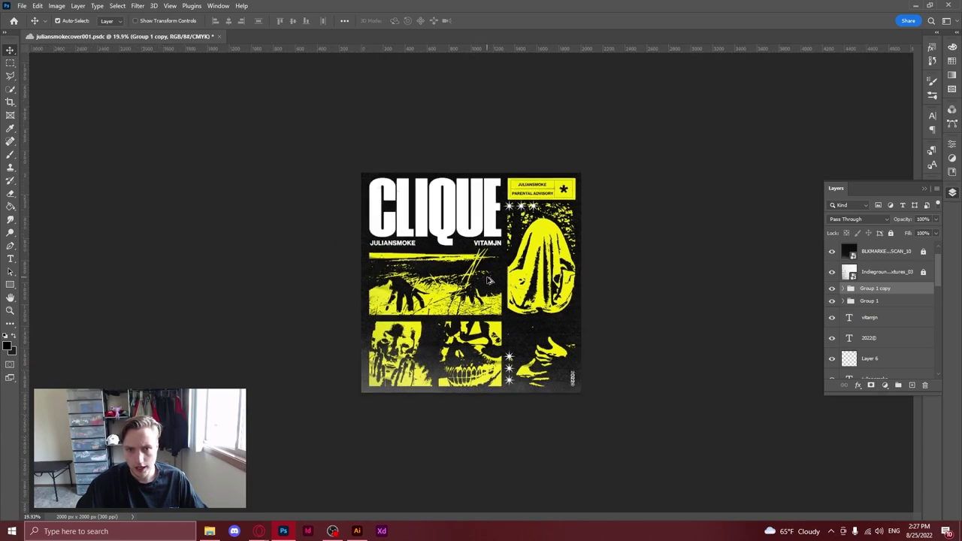
{"action": "scroll", "coordinate": [516, 290], "scroll_direction": "up", "scroll_amount": 3}
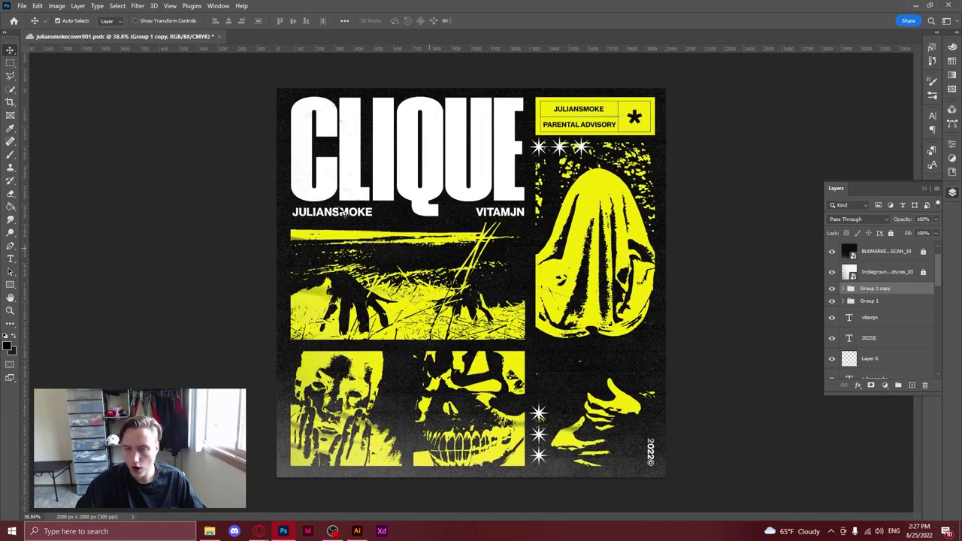
{"action": "mouse_move", "coordinate": [258, 531]}
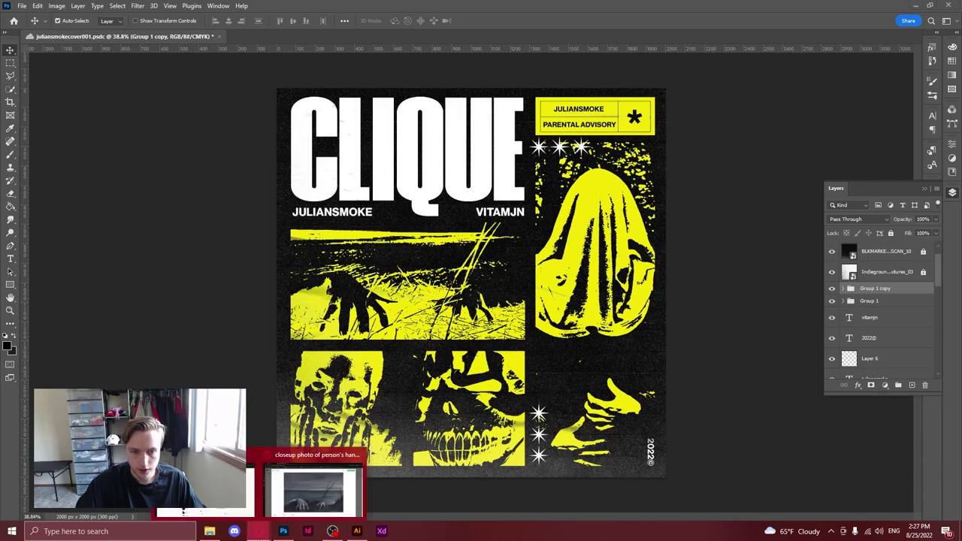
{"action": "left_click", "coordinate": [302, 488]}
- Close the extra closeup photo tab and return to the Pinterest cover inspiration board
{"action": "left_click", "coordinate": [82, 7]}
{"action": "left_click", "coordinate": [229, 7]}
{"action": "left_click", "coordinate": [40, 111]}
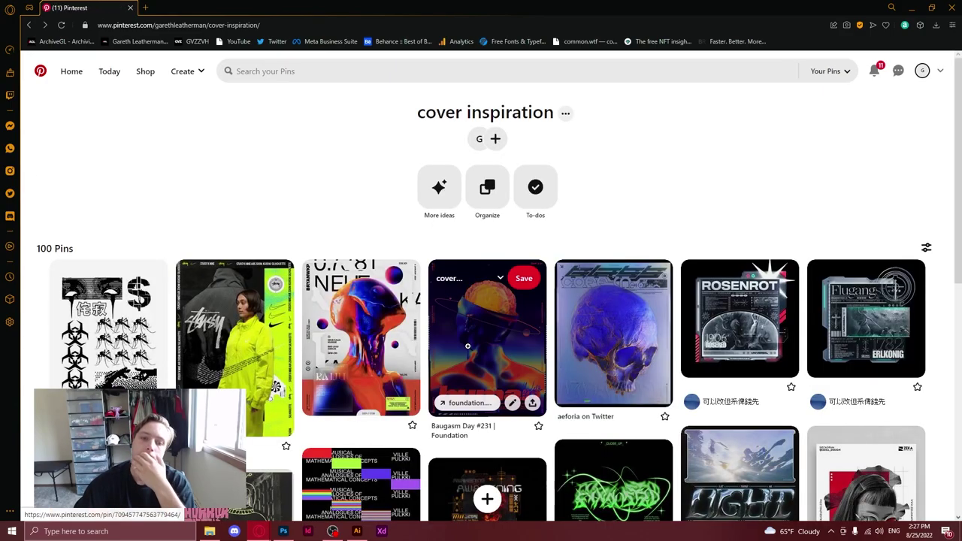
- Scroll through the board's pins, then switch back to the Photoshop cover
{"action": "scroll", "coordinate": [484, 332], "scroll_direction": "down", "scroll_amount": 2}
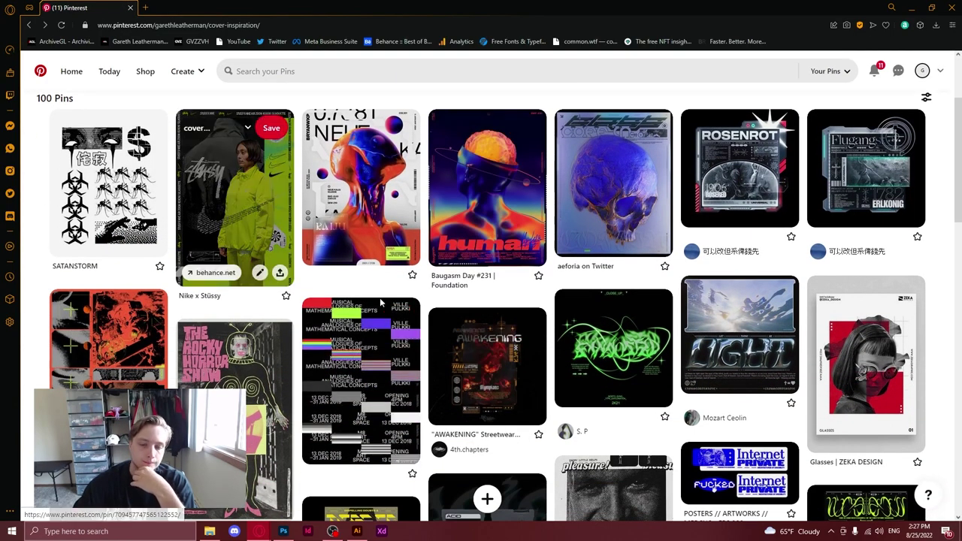
{"action": "scroll", "coordinate": [487, 330], "scroll_direction": "down", "scroll_amount": 2}
{"action": "scroll", "coordinate": [489, 327], "scroll_direction": "down", "scroll_amount": 2}
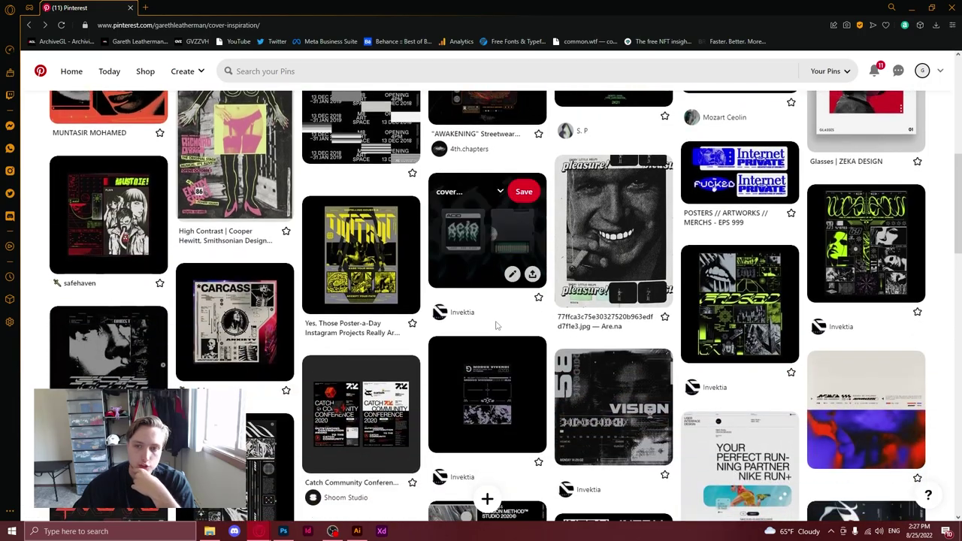
{"action": "scroll", "coordinate": [496, 324], "scroll_direction": "down", "scroll_amount": 2}
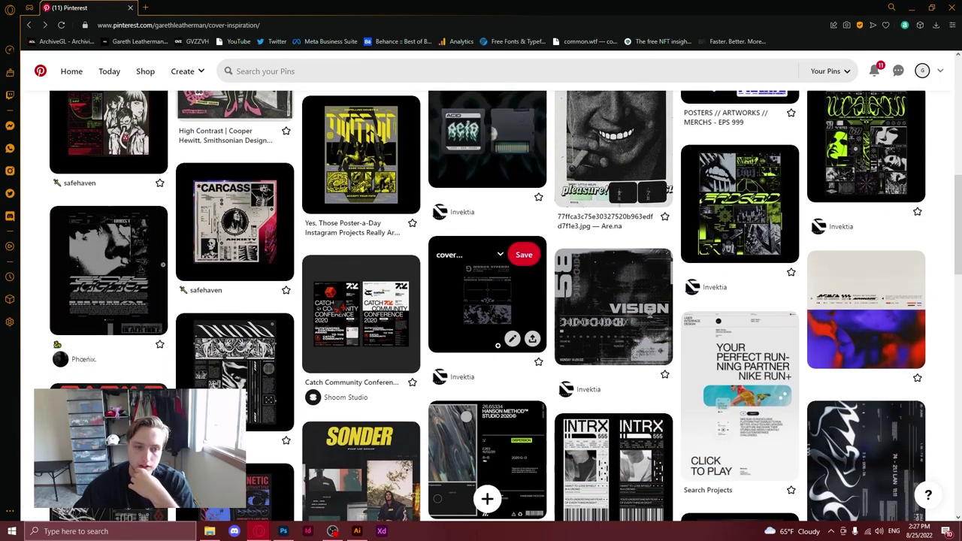
{"action": "scroll", "coordinate": [497, 345], "scroll_direction": "down", "scroll_amount": 3}
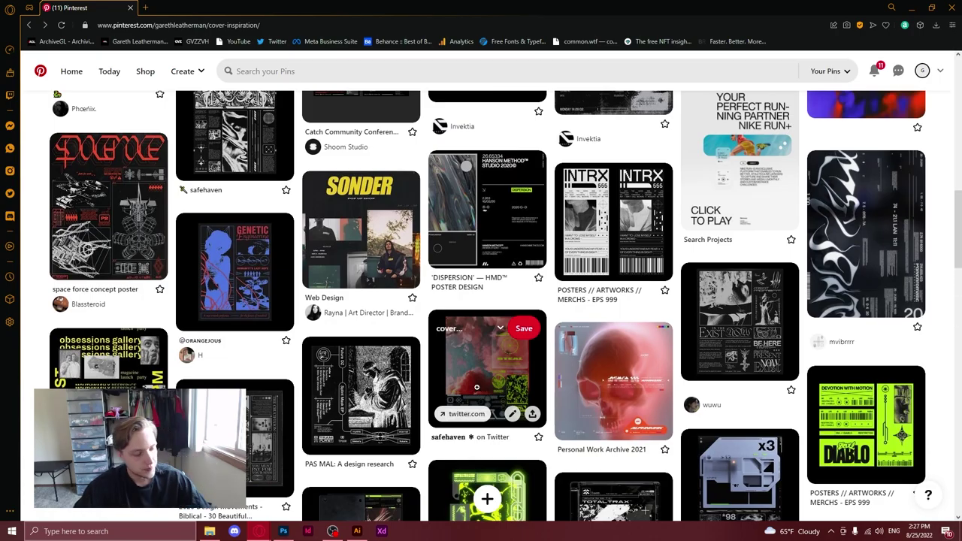
{"action": "key", "text": "alt+Tab"}
{"action": "scroll", "coordinate": [451, 266], "scroll_direction": "up", "scroll_amount": 3}
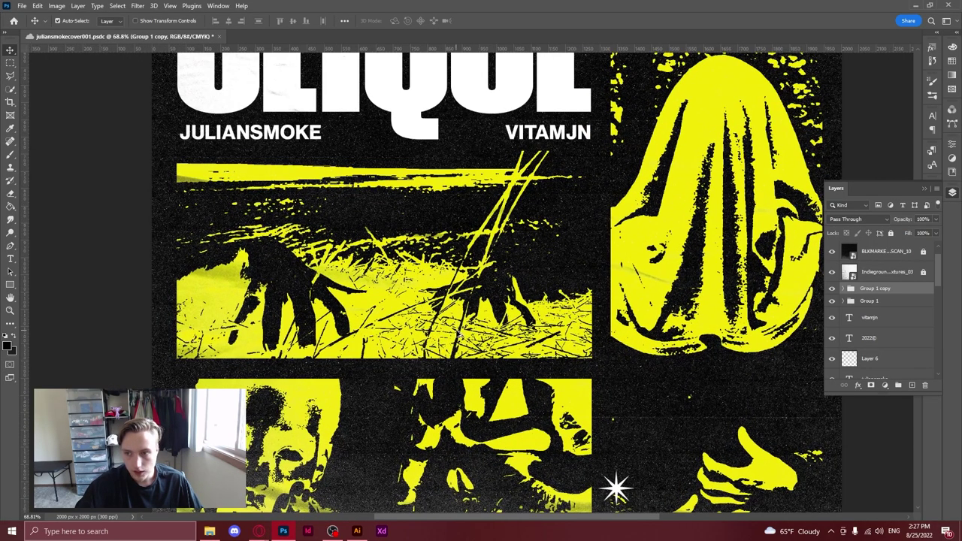
- Set the foreground colour to white (ffffff) and draw a thin vertical bar over the field image
{"action": "scroll", "coordinate": [454, 335], "scroll_direction": "up", "scroll_amount": 2}
{"action": "key", "text": "i"}
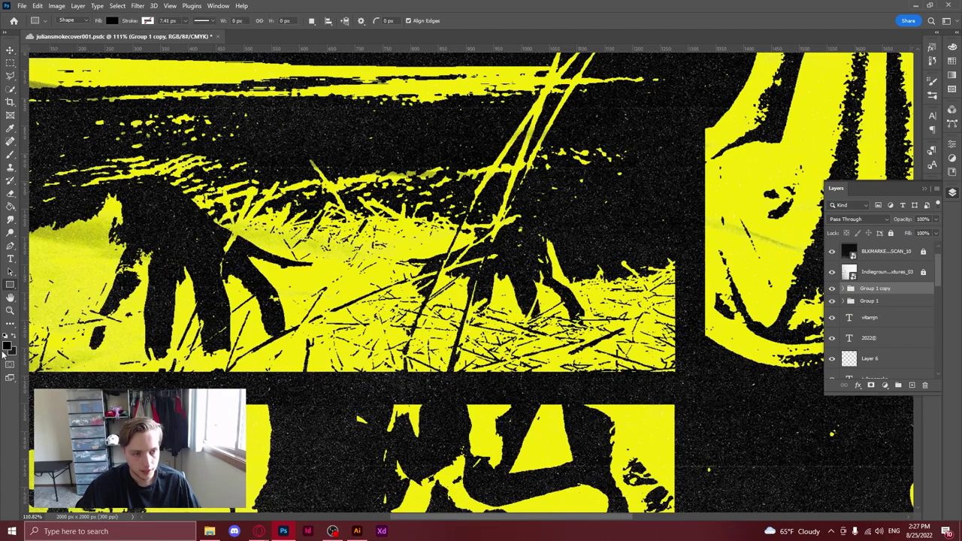
{"action": "left_click", "coordinate": [7, 347]}
{"action": "type", "text": "ffffff"}
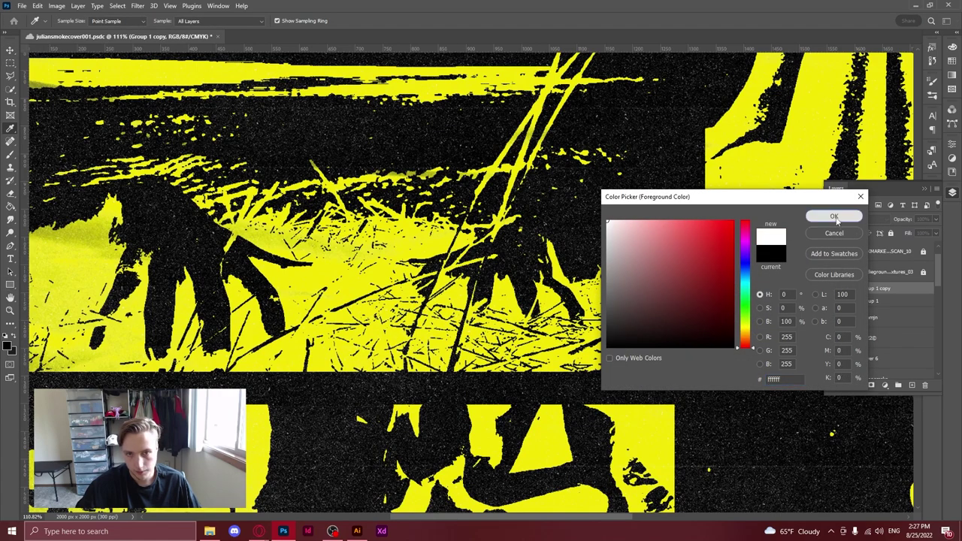
{"action": "left_click", "coordinate": [835, 215]}
{"action": "key", "text": "u"}
{"action": "left_click_drag", "start_coordinate": [343, 152], "coordinate": [354, 272]}
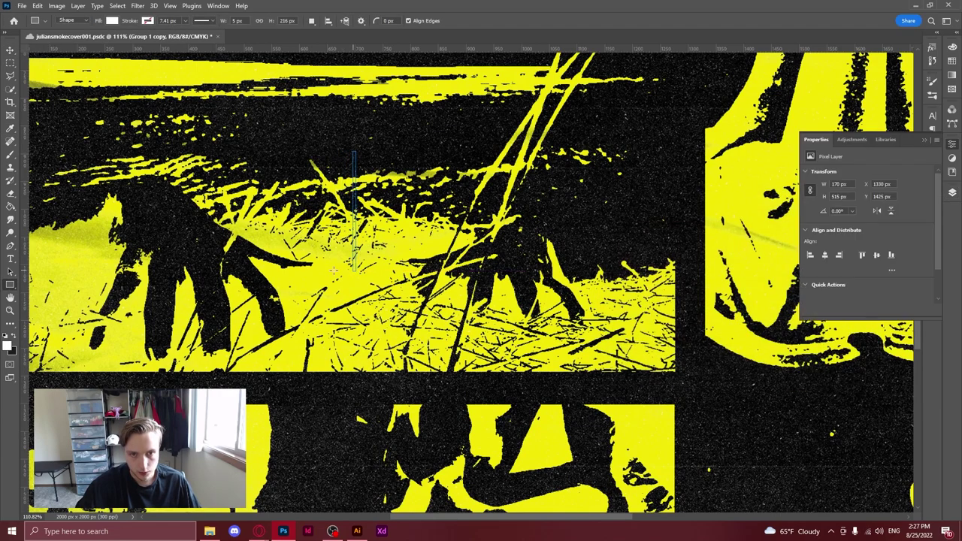
- Duplicate the white bar and rotate the copy horizontal to form a cross
{"action": "left_click", "coordinate": [9, 49]}
{"action": "key", "text": "ctrl+j"}
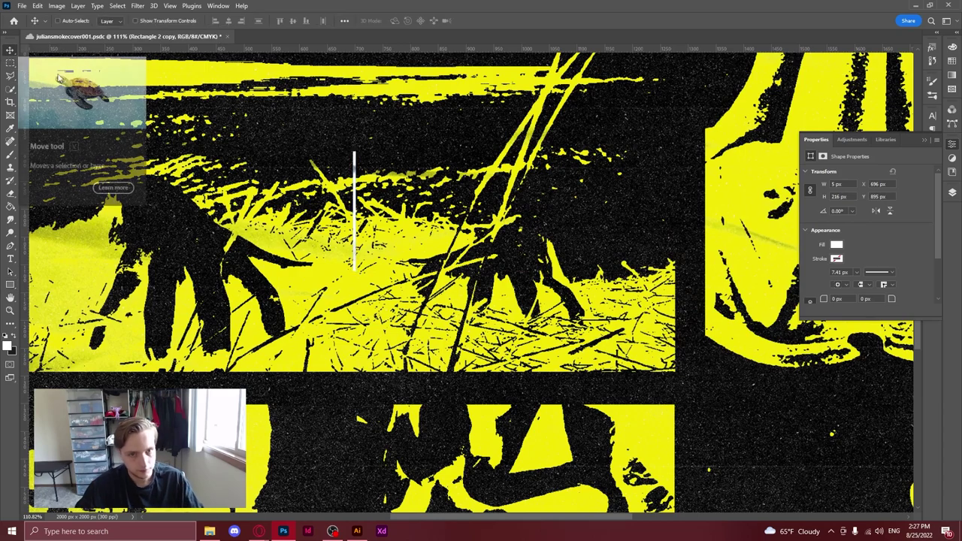
{"action": "key", "text": "ctrl+t"}
{"action": "left_click_drag", "start_coordinate": [383, 149], "coordinate": [490, 254]}
{"action": "key", "text": "Return"}
{"action": "scroll", "coordinate": [506, 401], "scroll_direction": "down", "scroll_amount": 5}
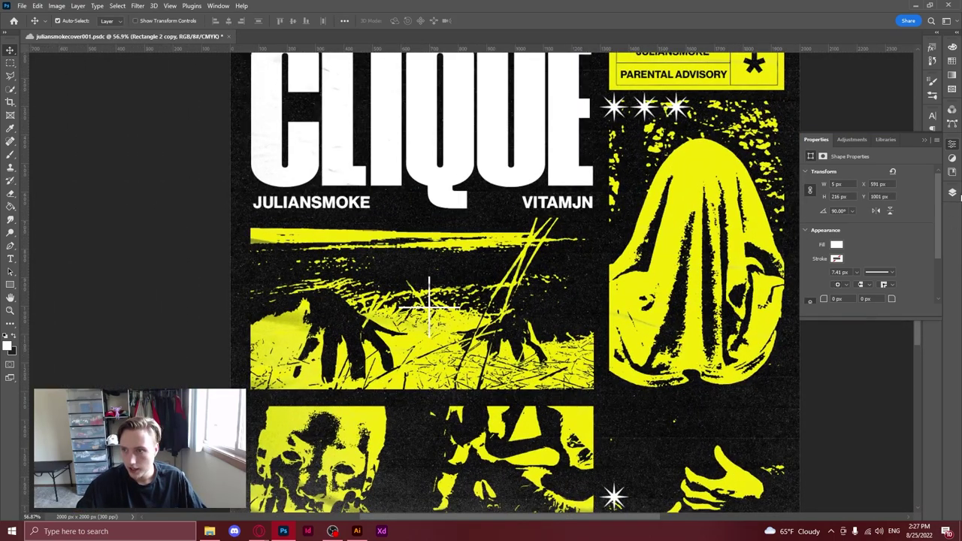
- Merge Rectangle 2 and Rectangle 2 copy into one cross layer and nudge it slightly
{"action": "left_click", "coordinate": [952, 193]}
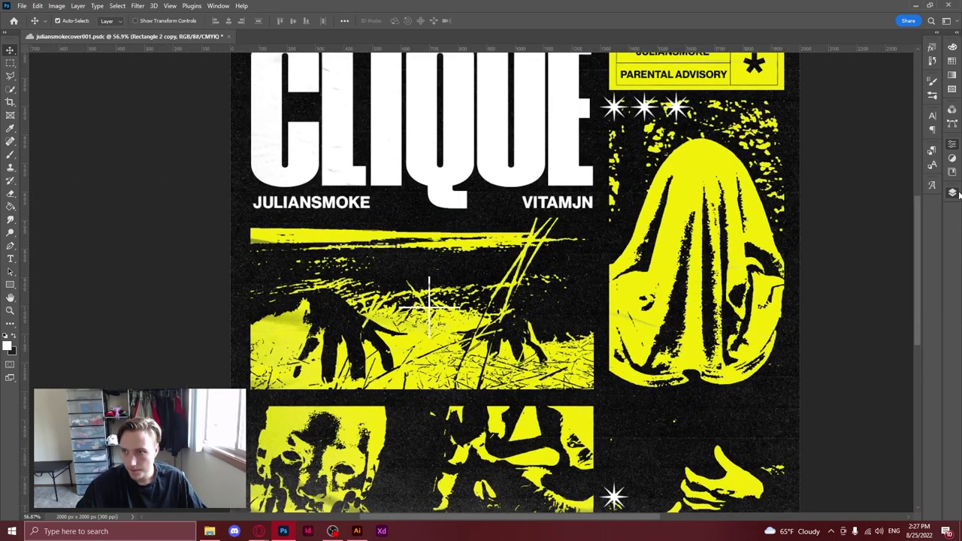
{"action": "left_click", "coordinate": [890, 303], "text": "ctrl"}
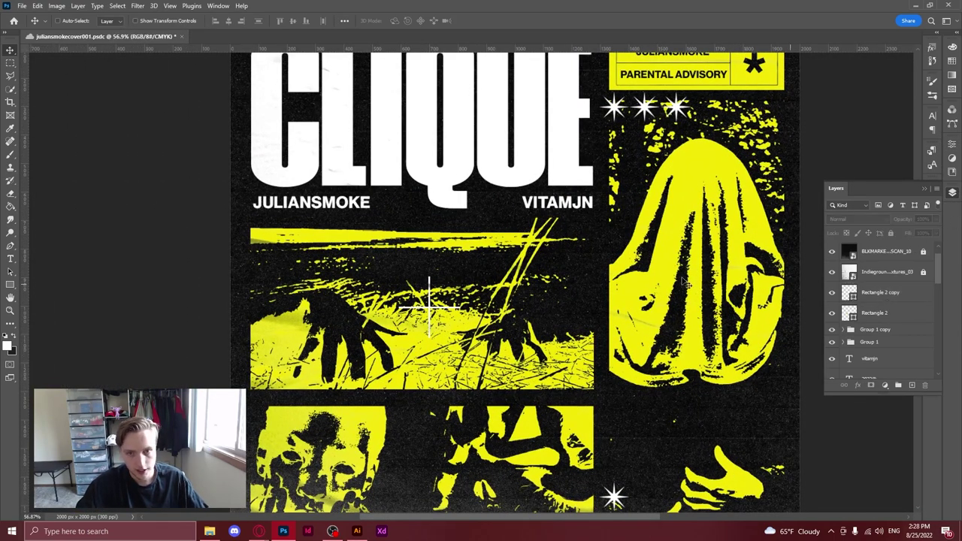
{"action": "left_click", "coordinate": [884, 301]}
{"action": "left_click", "coordinate": [875, 313], "text": "shift"}
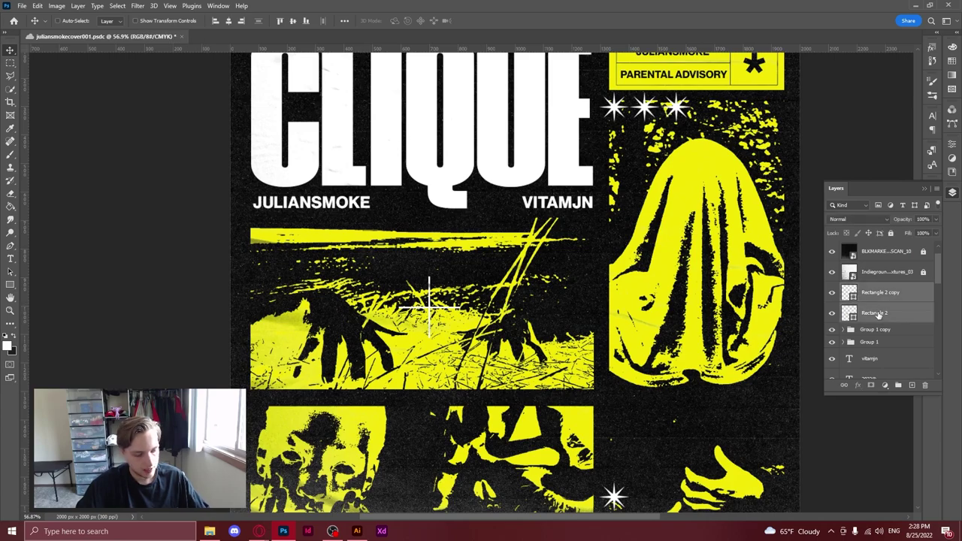
{"action": "key", "text": "ctrl+e"}
{"action": "key", "text": "ctrl+t"}
{"action": "left_click_drag", "start_coordinate": [438, 292], "coordinate": [448, 298]}
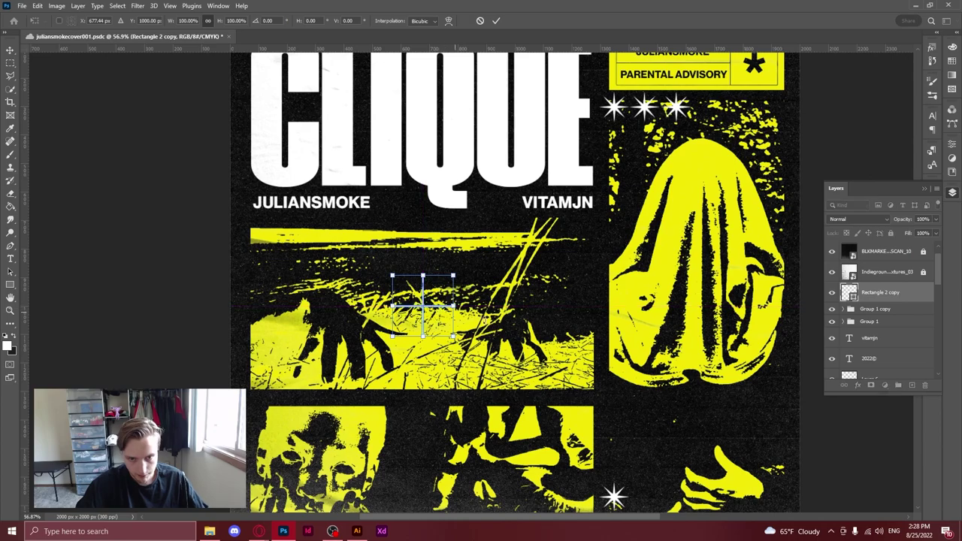
{"action": "key", "text": "Return"}
- Move the white cross down onto the skull panel and rotate it diagonally
{"action": "scroll", "coordinate": [493, 305], "scroll_direction": "down", "scroll_amount": 1}
{"action": "scroll", "coordinate": [489, 314], "scroll_direction": "down", "scroll_amount": 3}
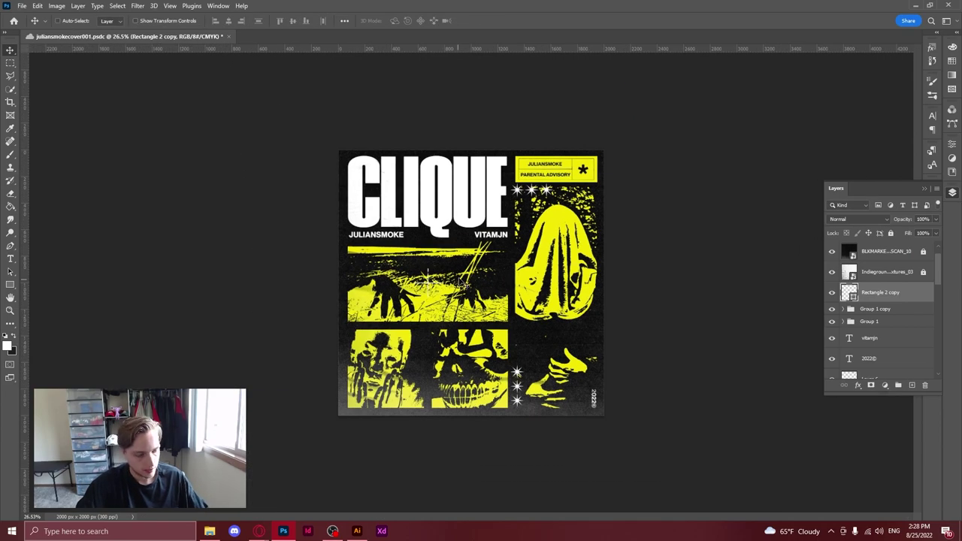
{"action": "key", "text": "ctrl"}
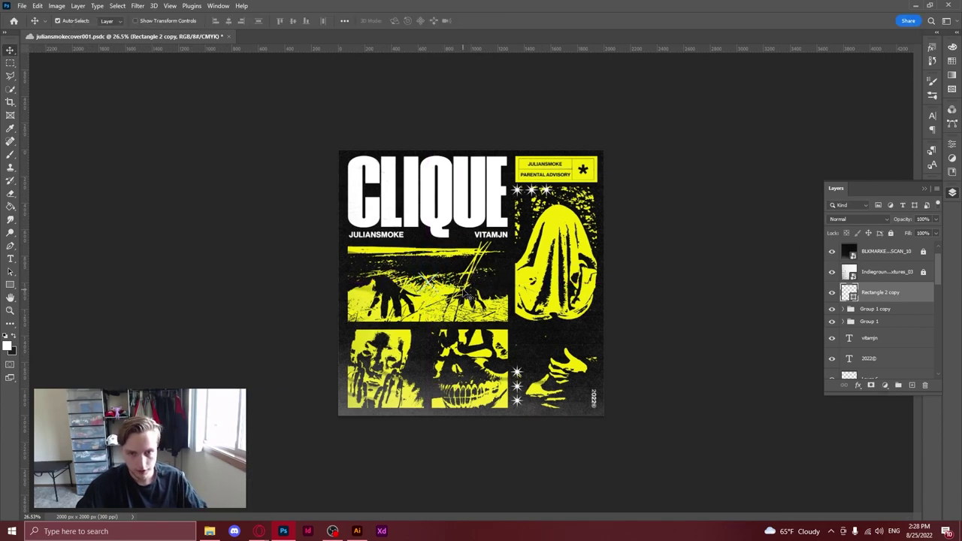
{"action": "scroll", "coordinate": [465, 293], "scroll_direction": "up", "scroll_amount": 3}
{"action": "key", "text": "ctrl+t"}
{"action": "left_click_drag", "start_coordinate": [393, 280], "coordinate": [472, 457]}
{"action": "left_click_drag", "start_coordinate": [514, 434], "coordinate": [481, 411]}
{"action": "left_click_drag", "start_coordinate": [473, 451], "coordinate": [469, 420]}
{"action": "key", "text": "ctrl+minus"}
{"action": "key", "text": "ctrl+0"}
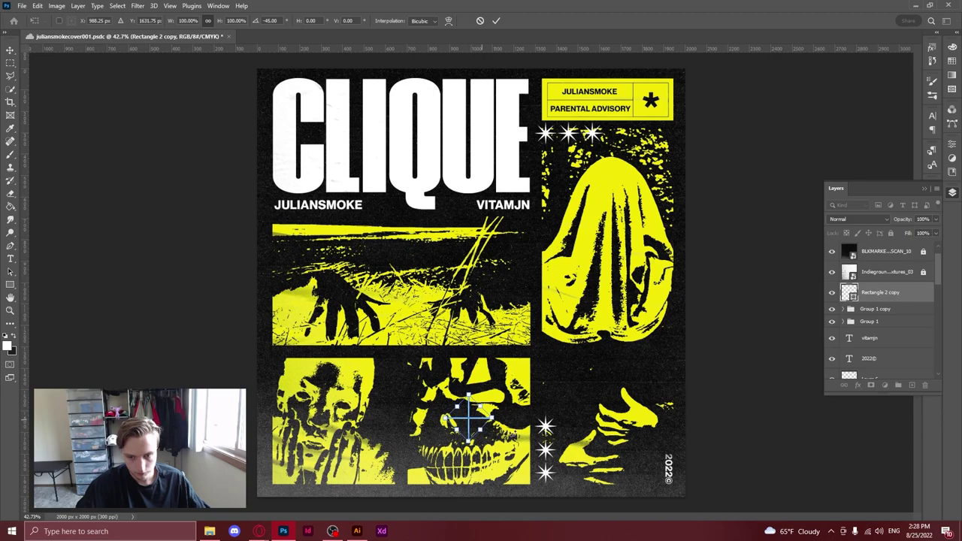
{"action": "key", "text": "Return"}
- Delete the white cross layer from the cover
{"action": "scroll", "coordinate": [526, 451], "scroll_direction": "down", "scroll_amount": 5}
{"action": "scroll", "coordinate": [486, 415], "scroll_direction": "up", "scroll_amount": 4}
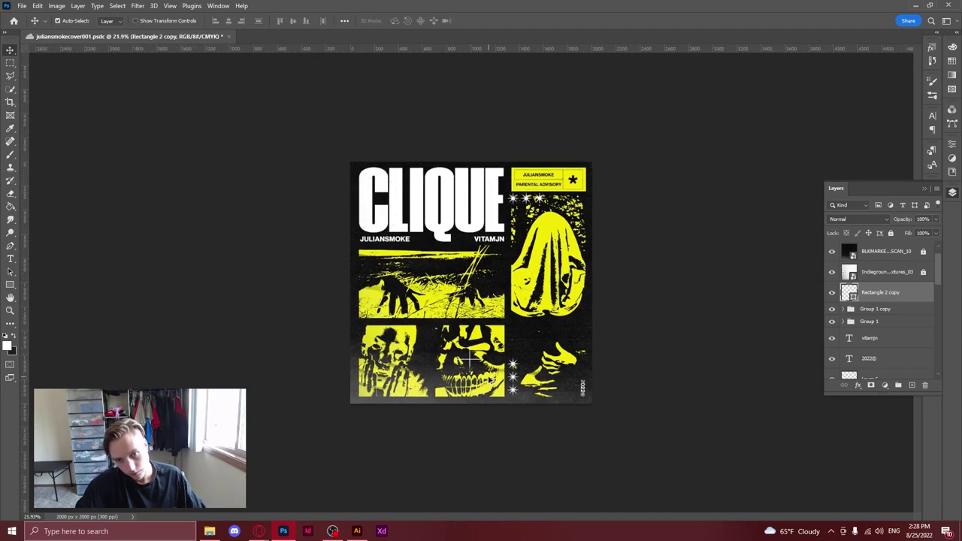
{"action": "scroll", "coordinate": [494, 437], "scroll_direction": "up", "scroll_amount": 3}
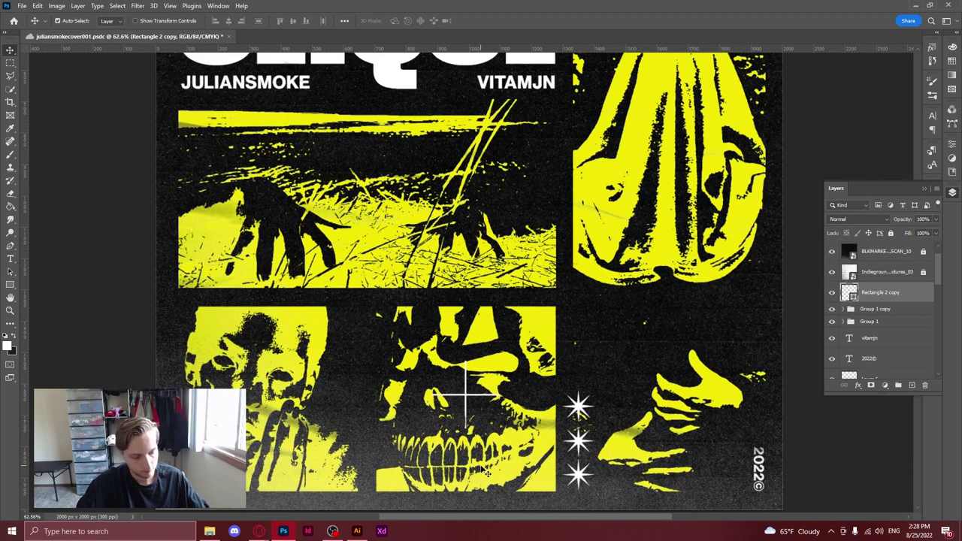
{"action": "key", "text": "Delete"}
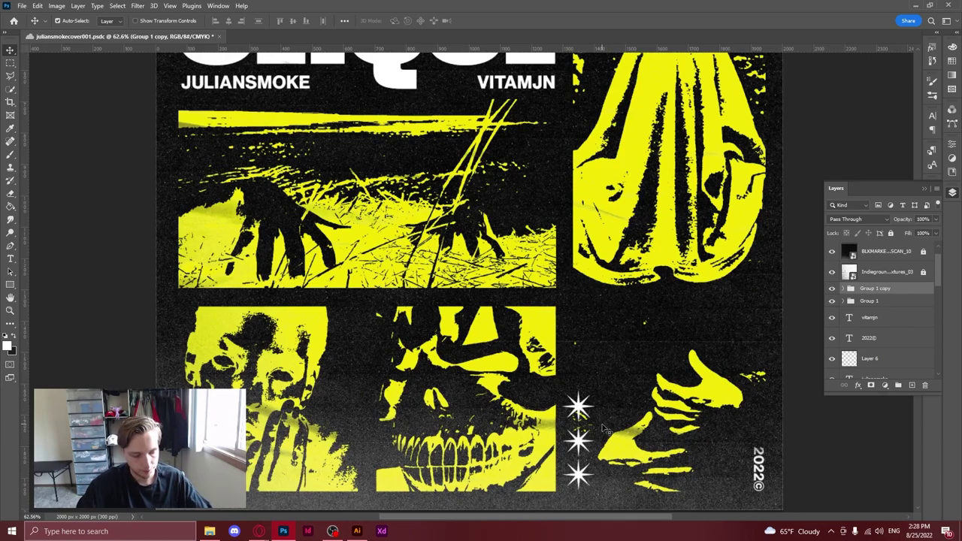
{"action": "key", "text": "p"}
{"action": "left_click", "coordinate": [377, 491]}
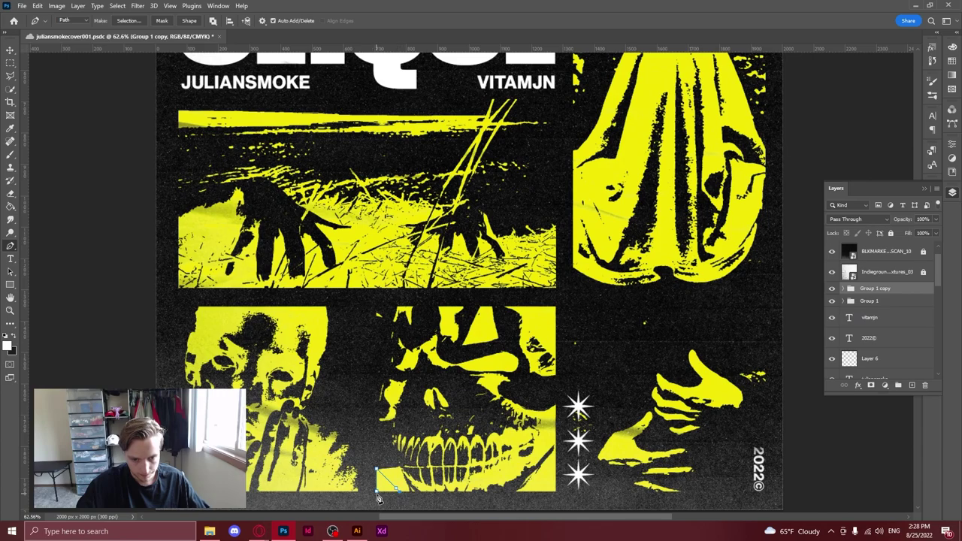
{"action": "right_click", "coordinate": [386, 490]}
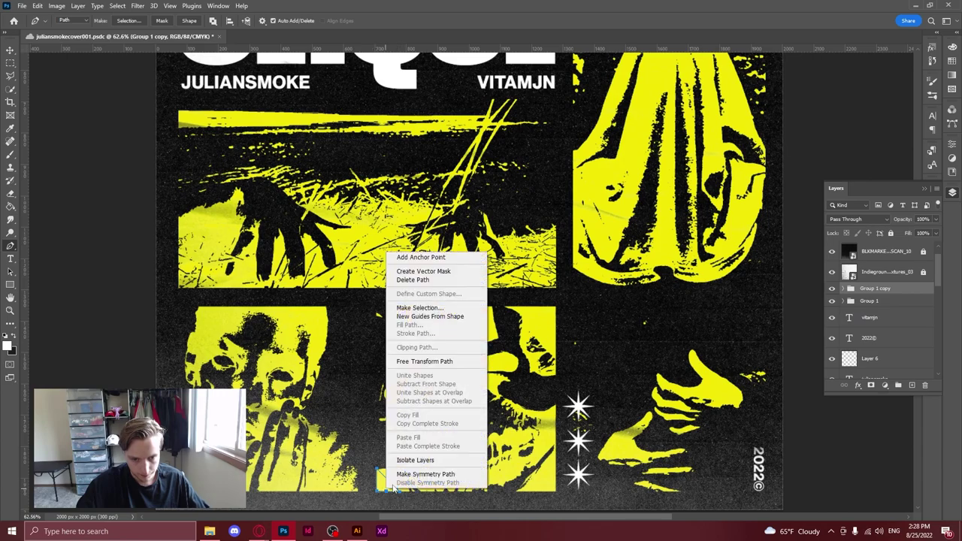
{"action": "left_click", "coordinate": [419, 308]}
{"action": "key", "text": "Return"}
{"action": "left_click", "coordinate": [913, 386]}
{"action": "key", "text": "g"}
{"action": "left_click", "coordinate": [386, 490]}
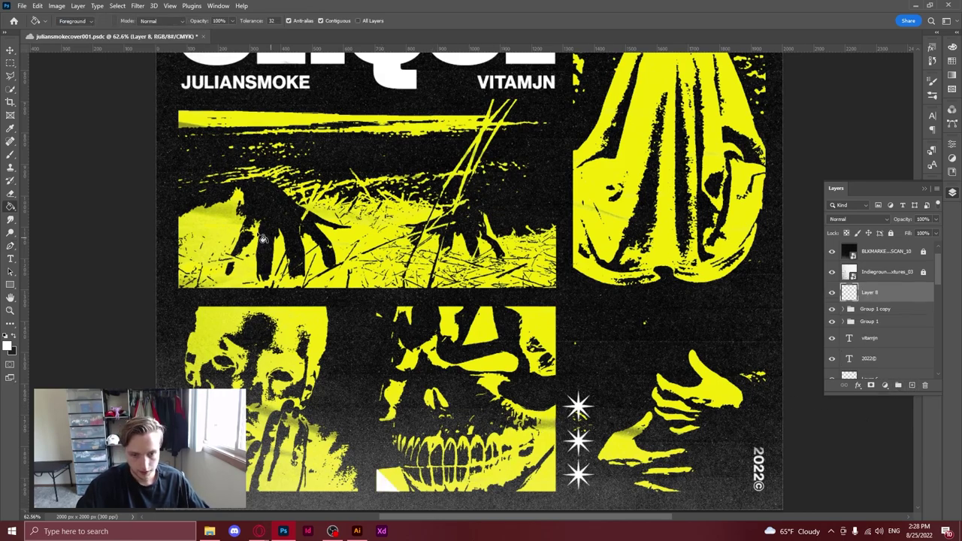
{"action": "scroll", "coordinate": [377, 330], "scroll_direction": "down", "scroll_amount": 5}
{"action": "key", "text": "Delete"}
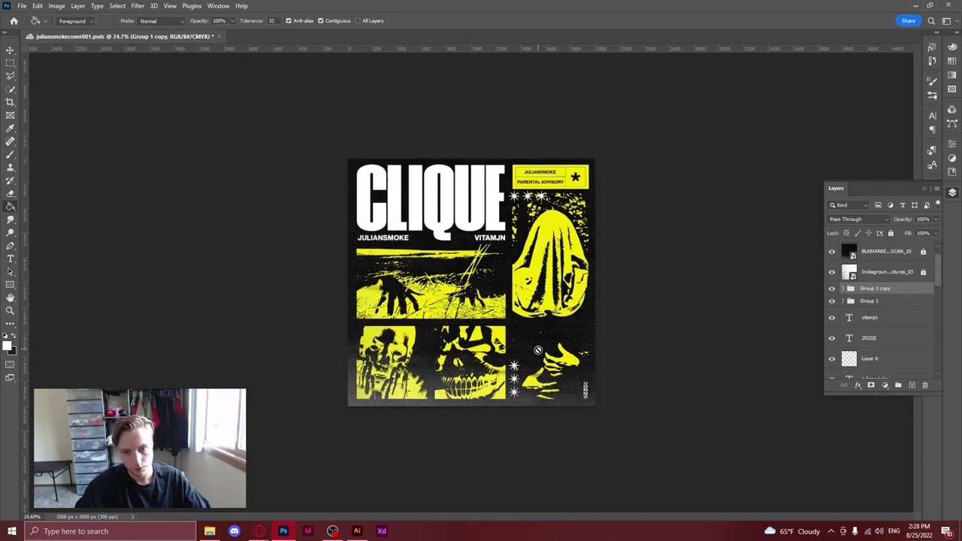
{"action": "scroll", "coordinate": [538, 353], "scroll_direction": "up", "scroll_amount": 1}
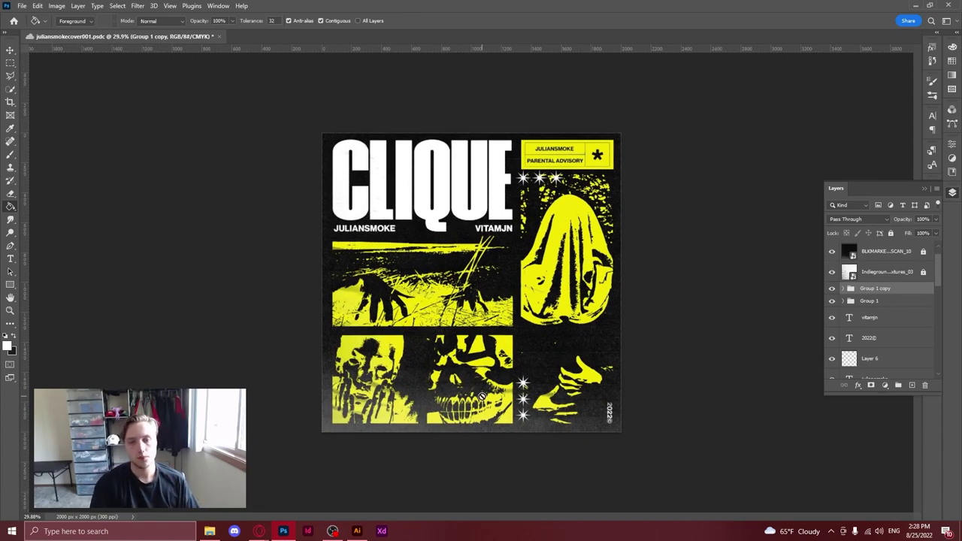
{"action": "scroll", "coordinate": [495, 284], "scroll_direction": "down", "scroll_amount": 2}
{"action": "scroll", "coordinate": [496, 284], "scroll_direction": "up", "scroll_amount": 3}
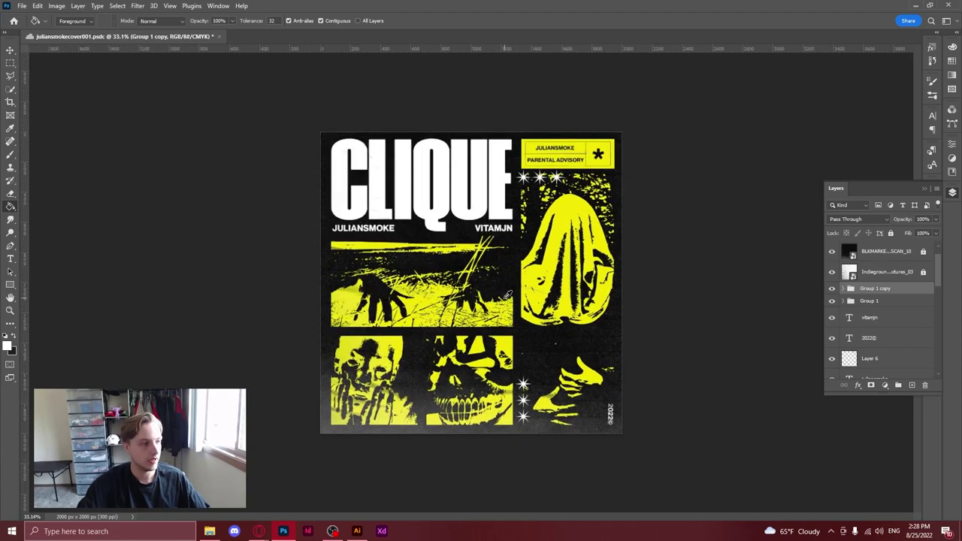
{"action": "scroll", "coordinate": [595, 348], "scroll_direction": "down", "scroll_amount": 2}
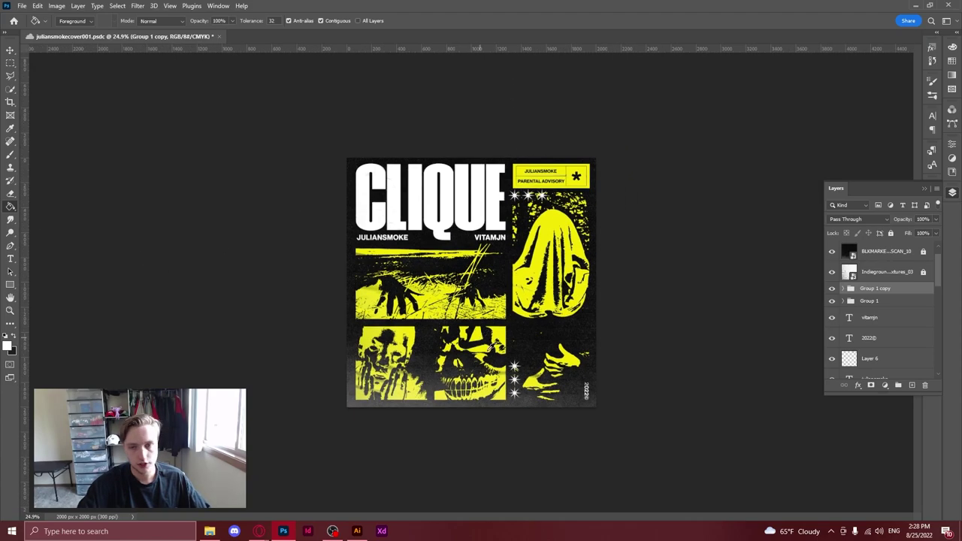
{"action": "scroll", "coordinate": [595, 348], "scroll_direction": "up", "scroll_amount": 3}
- Add a Levels adjustment and paste the fireflies scan above the BLKMARKET layer, enlarged over the artwork
{"action": "key", "text": "ctrl+z"}
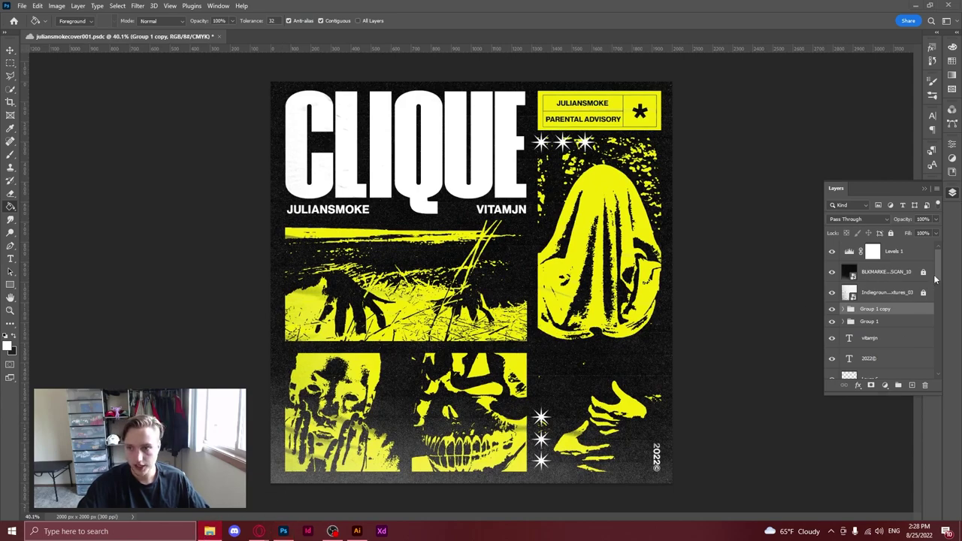
{"action": "left_click", "coordinate": [888, 272]}
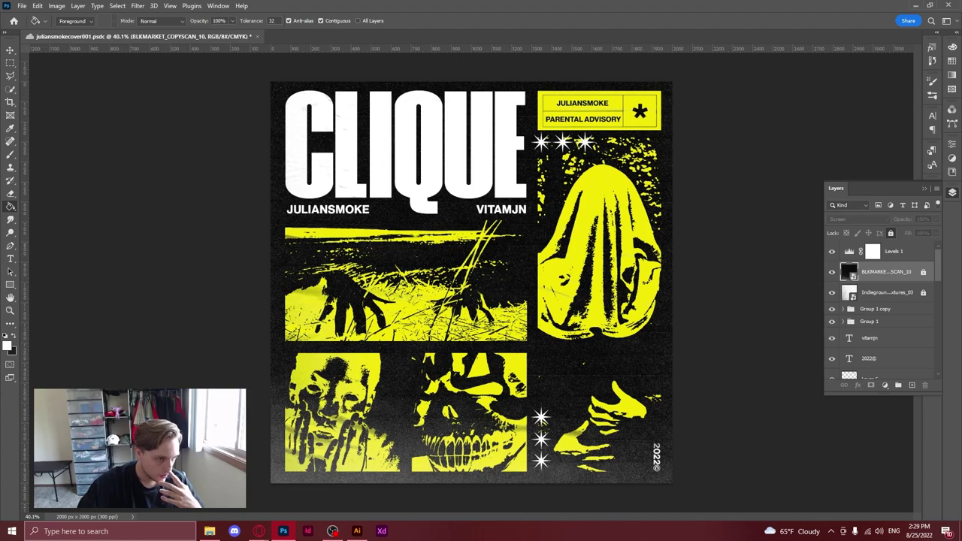
{"action": "key", "text": "ctrl+v"}
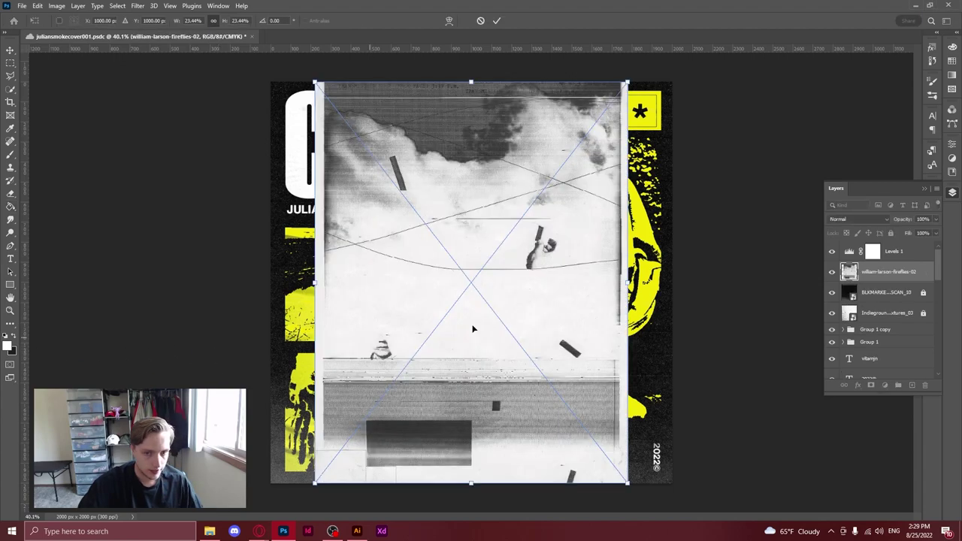
{"action": "left_click_drag", "start_coordinate": [629, 283], "coordinate": [690, 276]}
{"action": "key", "text": "Return"}
- Invert the fireflies texture and set its blend mode to Lighter Color
{"action": "key", "text": "g"}
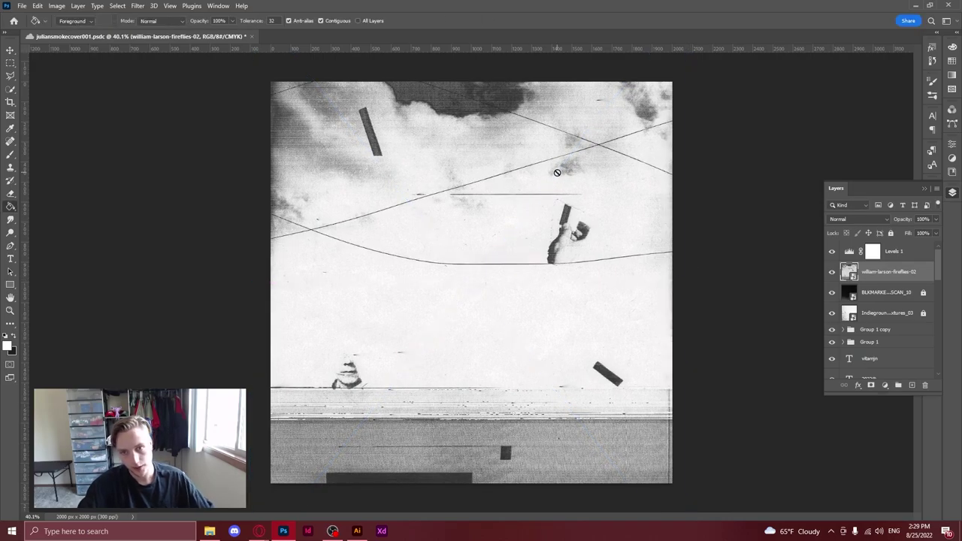
{"action": "scroll", "coordinate": [557, 172], "scroll_direction": "down", "scroll_amount": 3}
{"action": "scroll", "coordinate": [605, 214], "scroll_direction": "up", "scroll_amount": 2}
{"action": "left_click", "coordinate": [858, 219]}
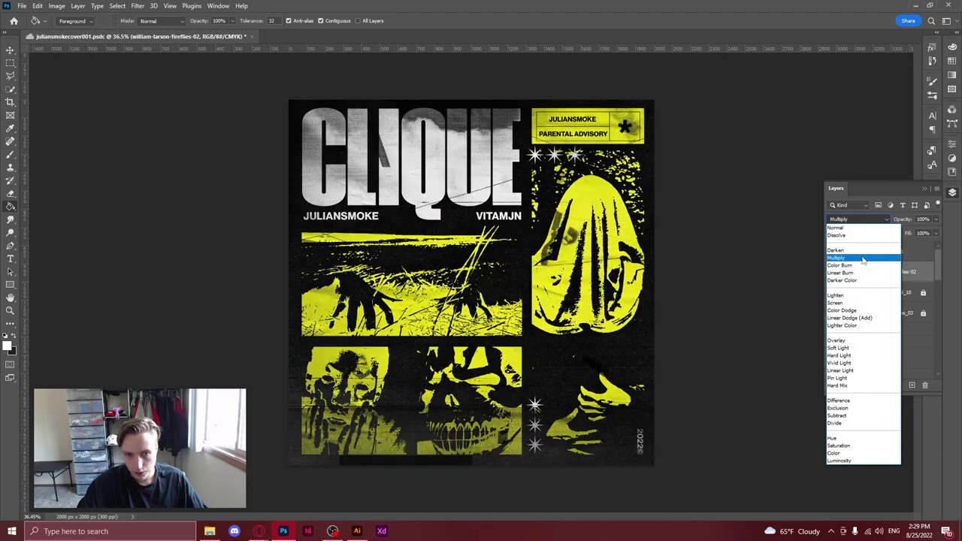
{"action": "left_click", "coordinate": [838, 227]}
{"action": "key", "text": "ctrl+i"}
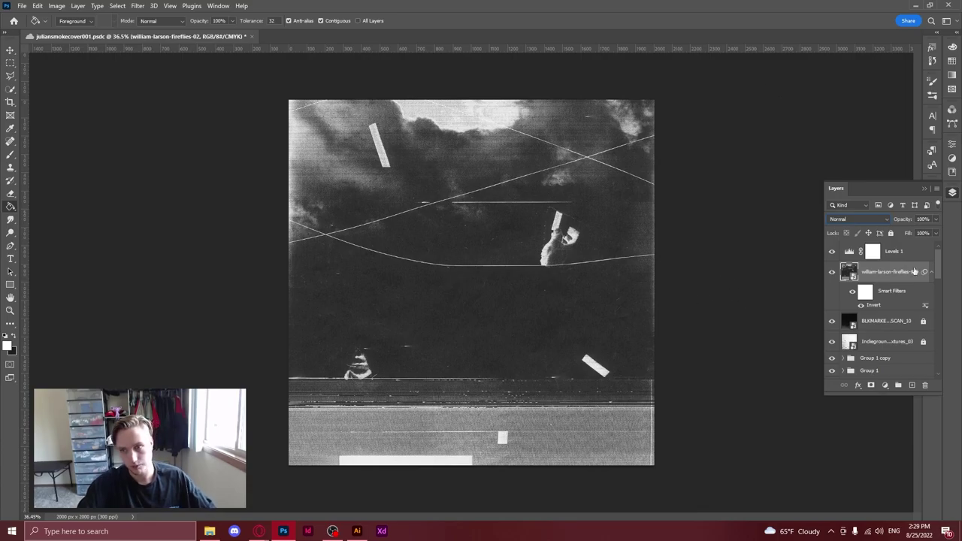
{"action": "left_click", "coordinate": [845, 217]}
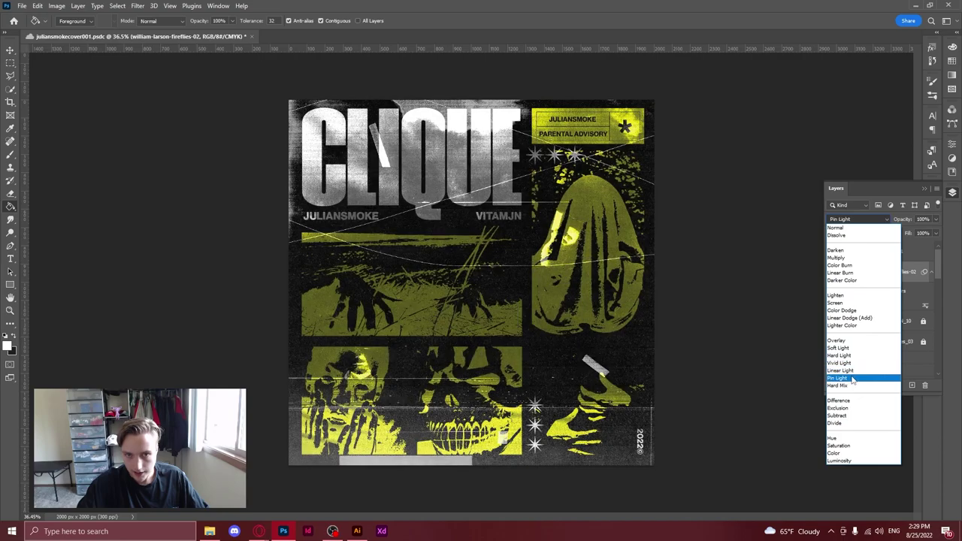
{"action": "left_click", "coordinate": [843, 326]}
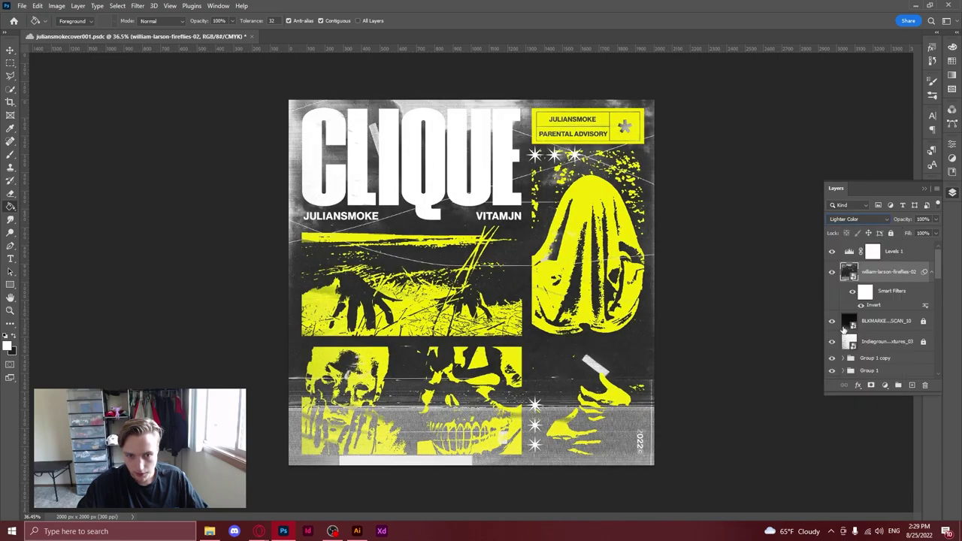
- Scale the fireflies texture larger and reposition it to cover the whole artwork
{"action": "key", "text": "ctrl+t"}
{"action": "left_click_drag", "start_coordinate": [503, 178], "coordinate": [552, 151]}
{"action": "left_click_drag", "start_coordinate": [668, 238], "coordinate": [794, 253]}
{"action": "left_click_drag", "start_coordinate": [563, 264], "coordinate": [590, 260]}
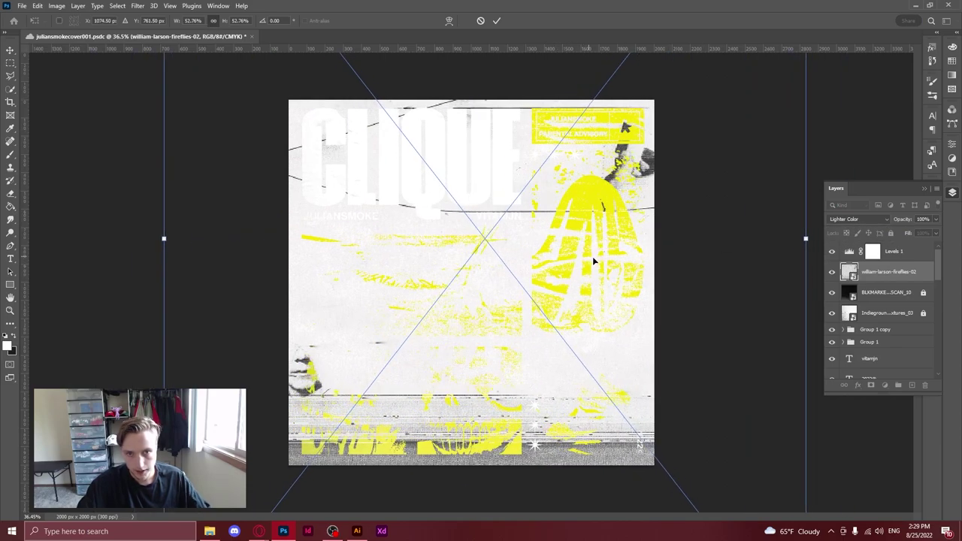
{"action": "key", "text": "Return"}
{"action": "key", "text": "ctrl+i"}
{"action": "key", "text": "ctrl+minus"}
{"action": "key", "text": "ctrl+minus"}
{"action": "key", "text": "ctrl+plus"}
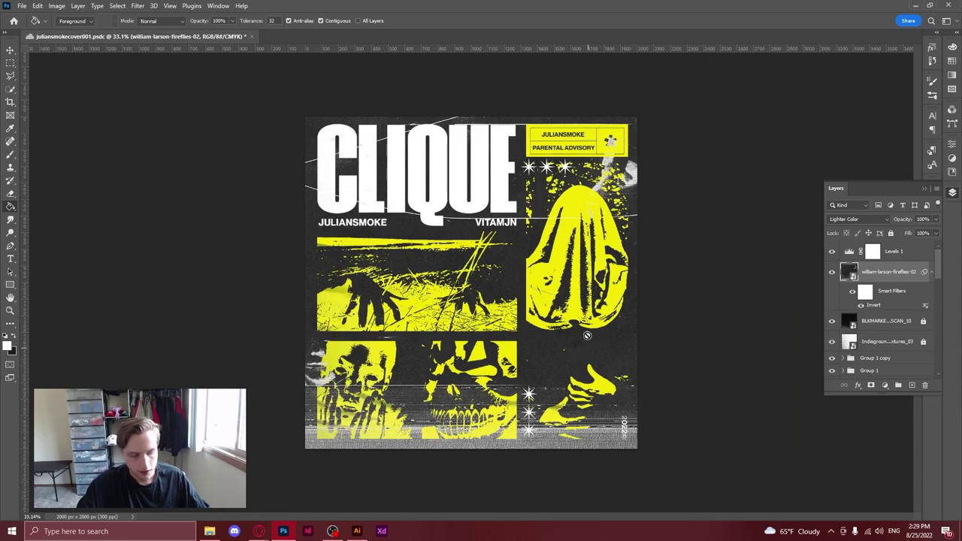
- Move the fireflies texture down about 90 px and check the full cover
{"action": "key", "text": "ctrl+t"}
{"action": "left_click_drag", "start_coordinate": [520, 265], "coordinate": [521, 287]}
{"action": "key", "text": "Return"}
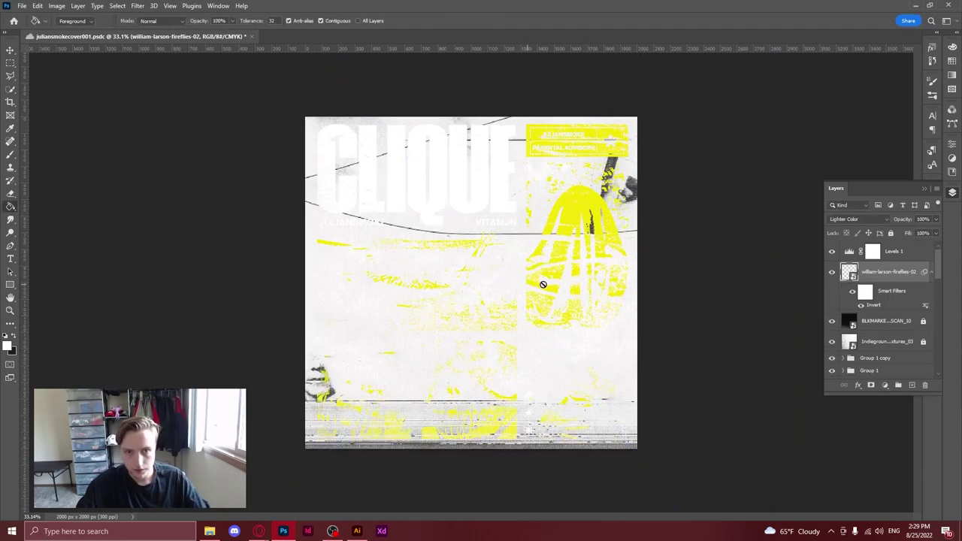
{"action": "key", "text": "ctrl+minus"}
{"action": "key", "text": "ctrl+plus"}
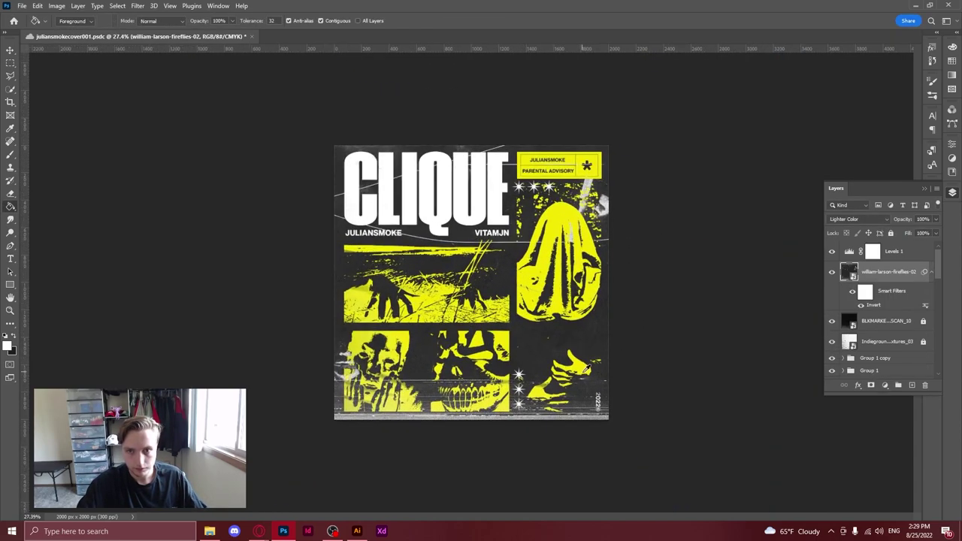
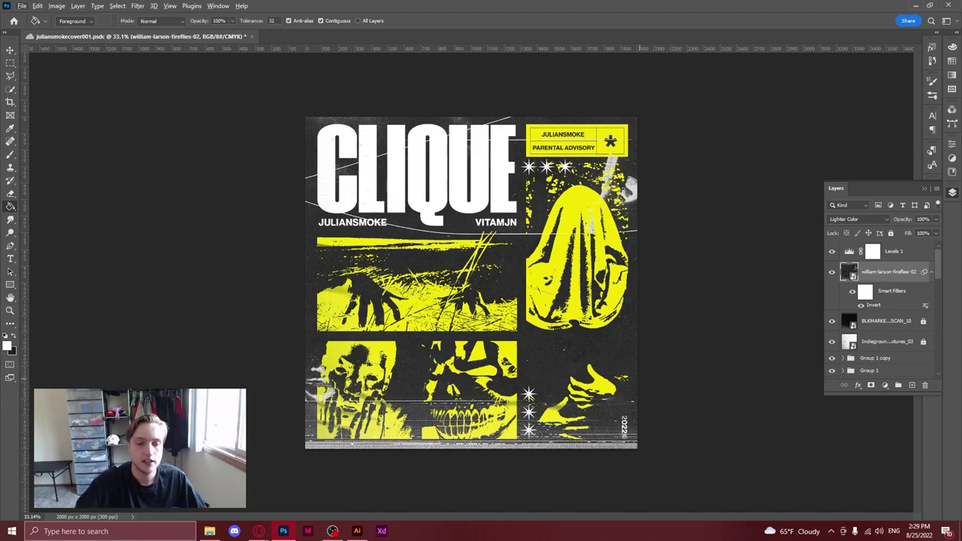
- Raise the Levels 1 black input slider so the input levels read 5, 0.83 and 175
{"action": "scroll", "coordinate": [449, 463], "scroll_direction": "up", "scroll_amount": 2}
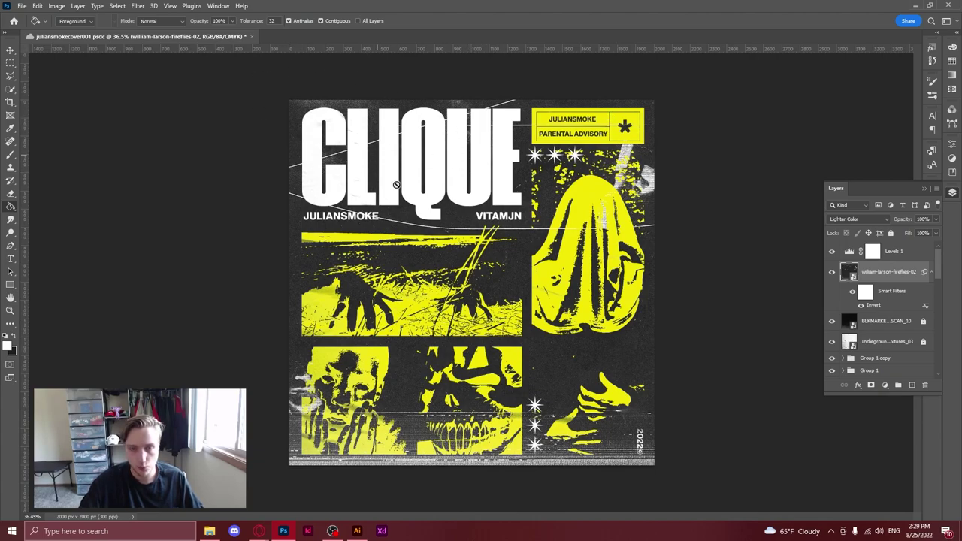
{"action": "double_click", "coordinate": [849, 252]}
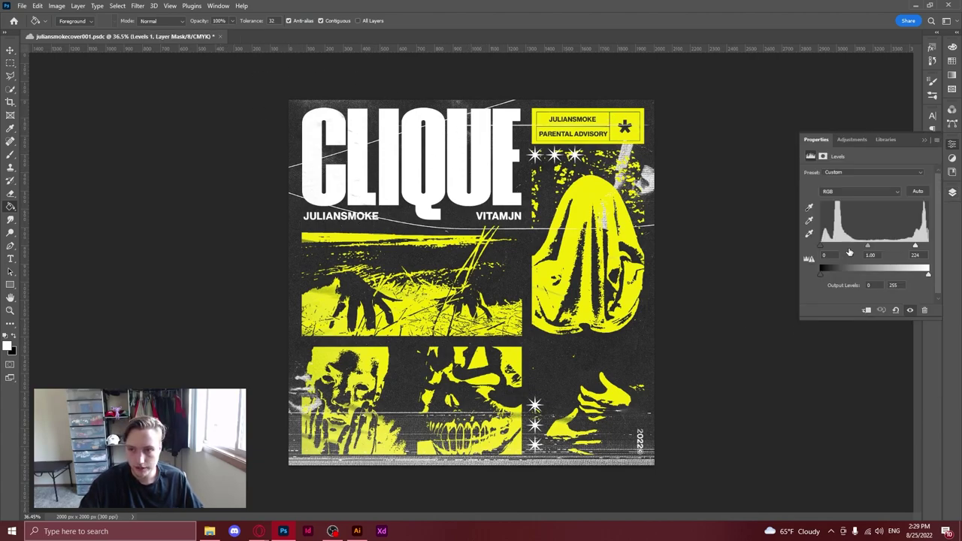
{"action": "left_click_drag", "start_coordinate": [824, 250], "coordinate": [866, 249]}
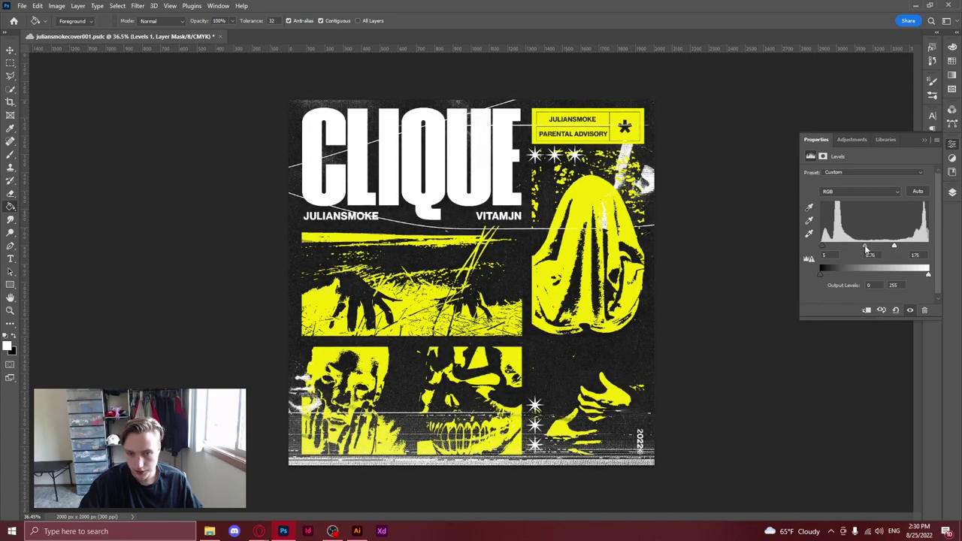
- Add a Curves adjustment layer using the Strong Contrast (RGB) preset
{"action": "left_click", "coordinate": [954, 194]}
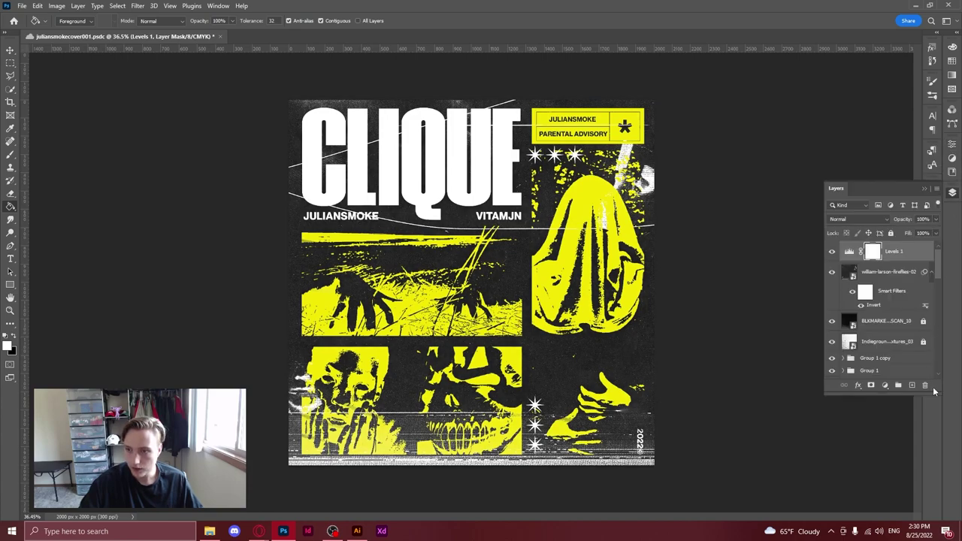
{"action": "left_click", "coordinate": [887, 386]}
{"action": "left_click", "coordinate": [899, 259]}
{"action": "left_click", "coordinate": [840, 173]}
{"action": "left_click", "coordinate": [845, 277]}
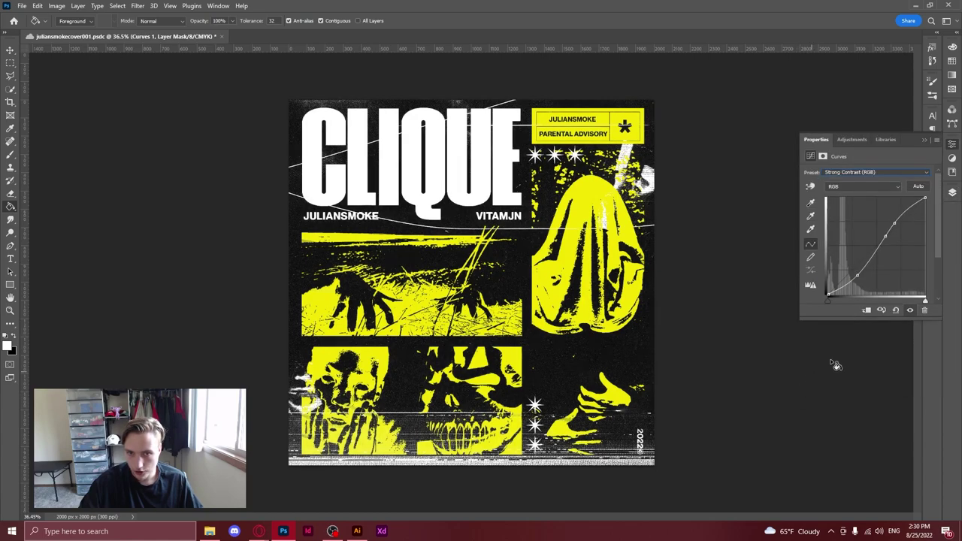
- Lift the lower curve point slightly to soften the shadows
{"action": "left_click_drag", "start_coordinate": [860, 277], "coordinate": [850, 279]}
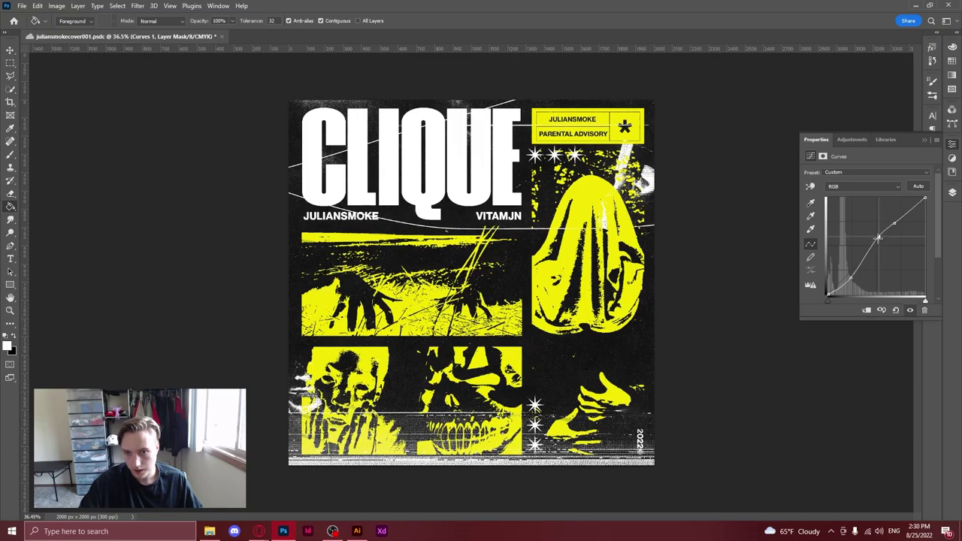
{"action": "scroll", "coordinate": [541, 396], "scroll_direction": "down", "scroll_amount": 1}
{"action": "scroll", "coordinate": [541, 397], "scroll_direction": "up", "scroll_amount": 6}
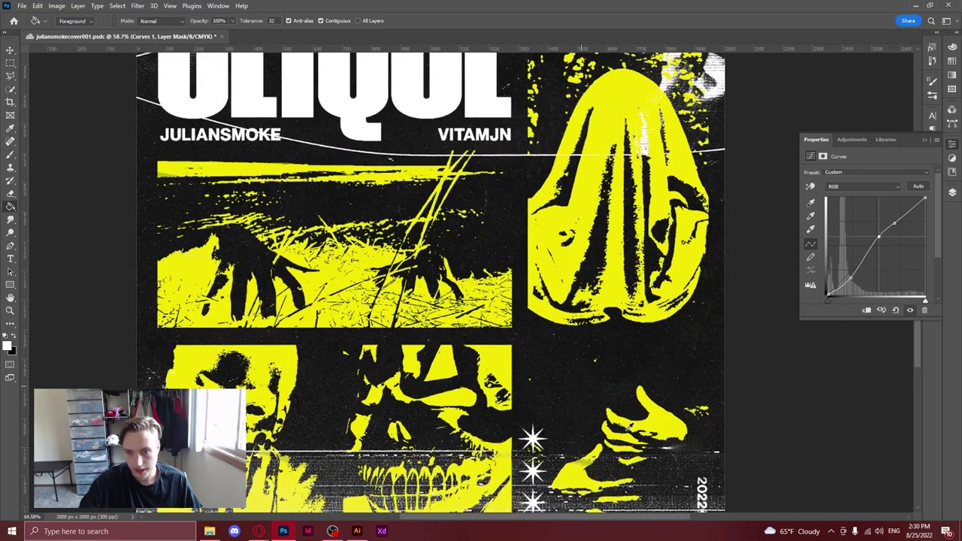
{"action": "scroll", "coordinate": [542, 396], "scroll_direction": "down", "scroll_amount": 5}
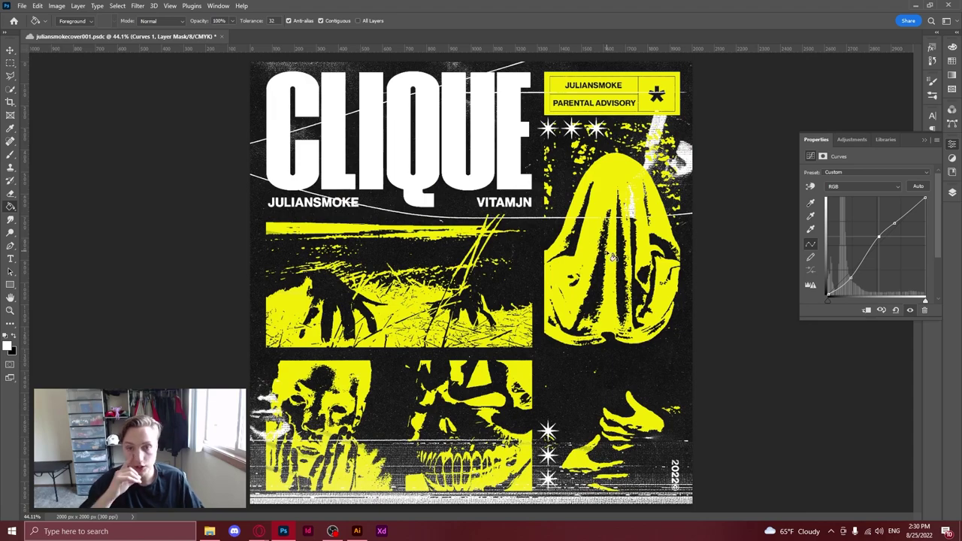
{"action": "scroll", "coordinate": [346, 421], "scroll_direction": "down", "scroll_amount": 1}
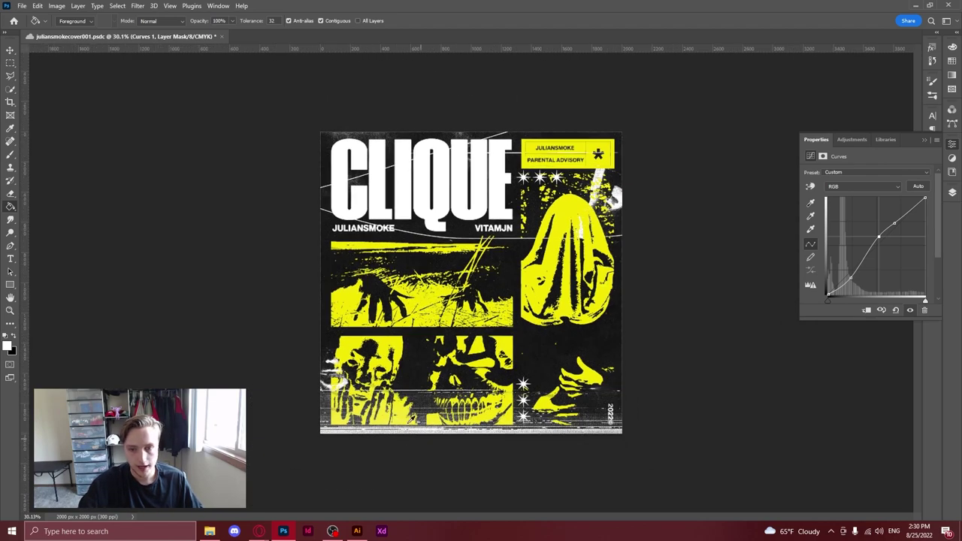
{"action": "scroll", "coordinate": [639, 428], "scroll_direction": "up", "scroll_amount": 4}
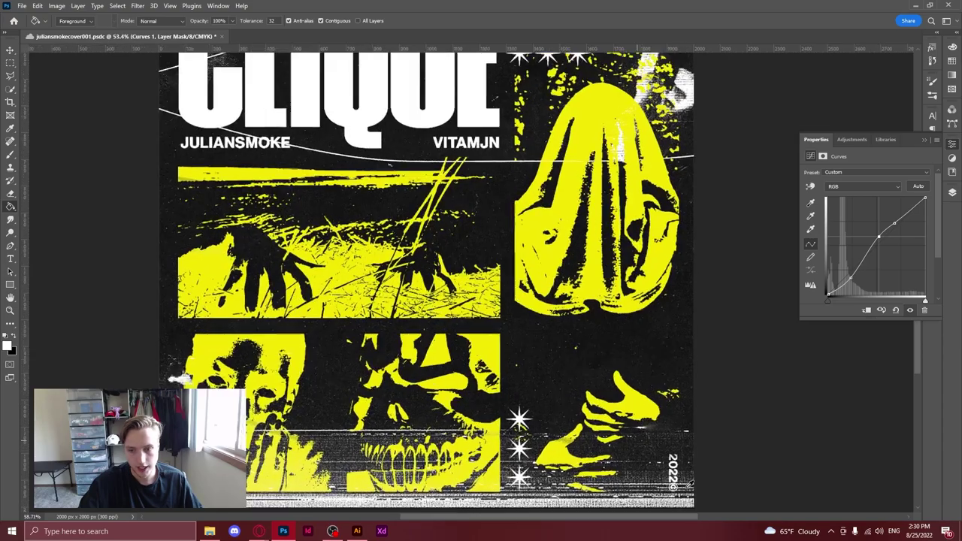
{"action": "scroll", "coordinate": [697, 459], "scroll_direction": "down", "scroll_amount": 4}
{"action": "scroll", "coordinate": [511, 199], "scroll_direction": "up", "scroll_amount": 4}
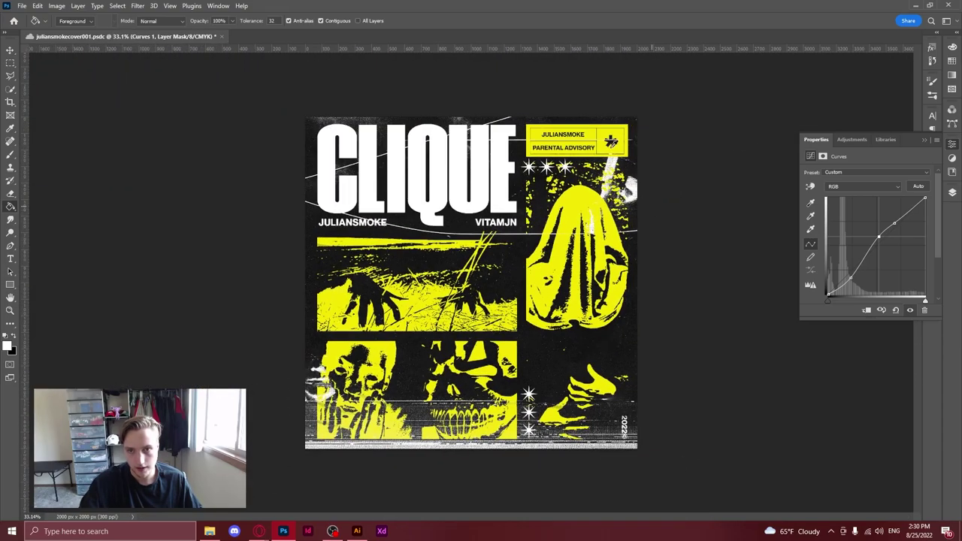
{"action": "scroll", "coordinate": [563, 79], "scroll_direction": "up", "scroll_amount": 3}
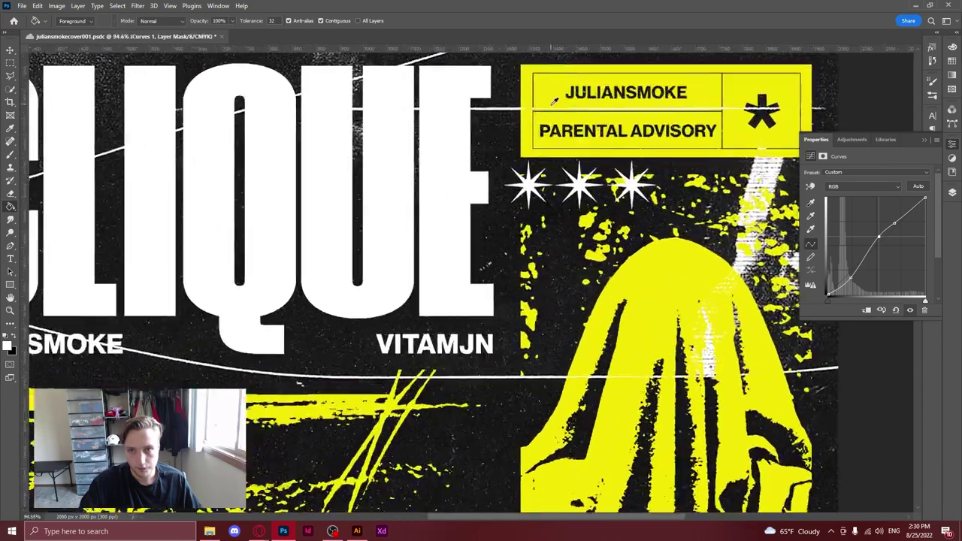
{"action": "scroll", "coordinate": [496, 85], "scroll_direction": "down", "scroll_amount": 4}
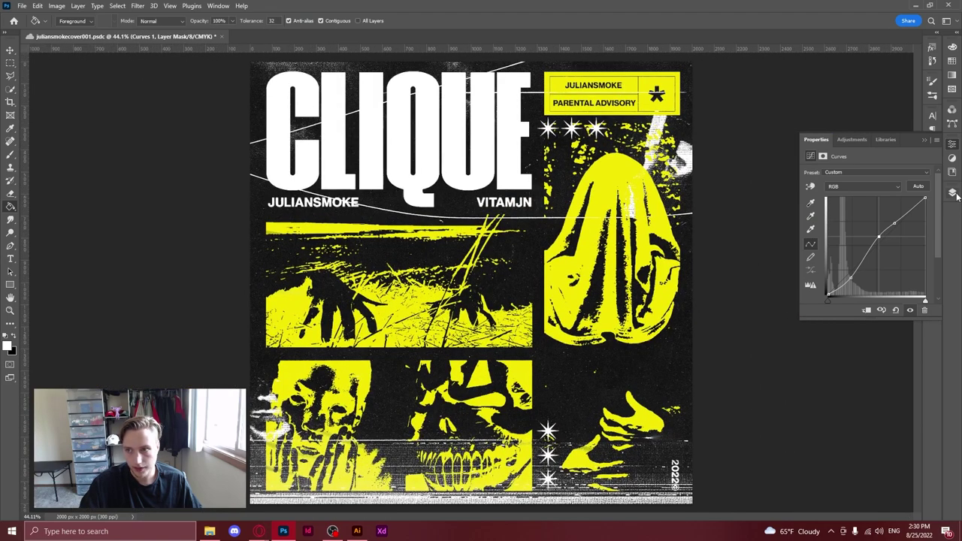
- Select the william-larson-fireflies-02 layer, switch to the Eraser, and rasterize the layer
{"action": "left_click", "coordinate": [953, 193]}
{"action": "left_click", "coordinate": [896, 290]}
{"action": "key", "text": "e"}
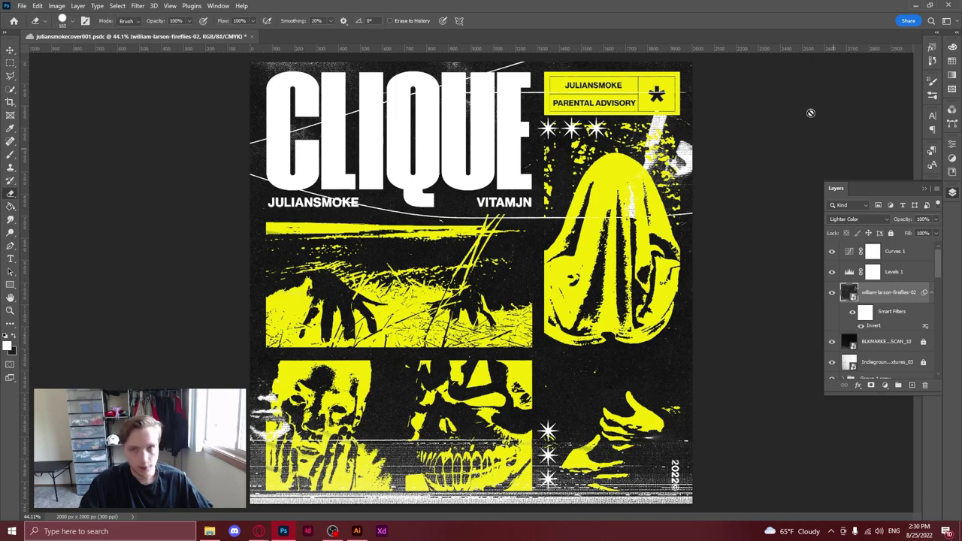
{"action": "right_click", "coordinate": [927, 300]}
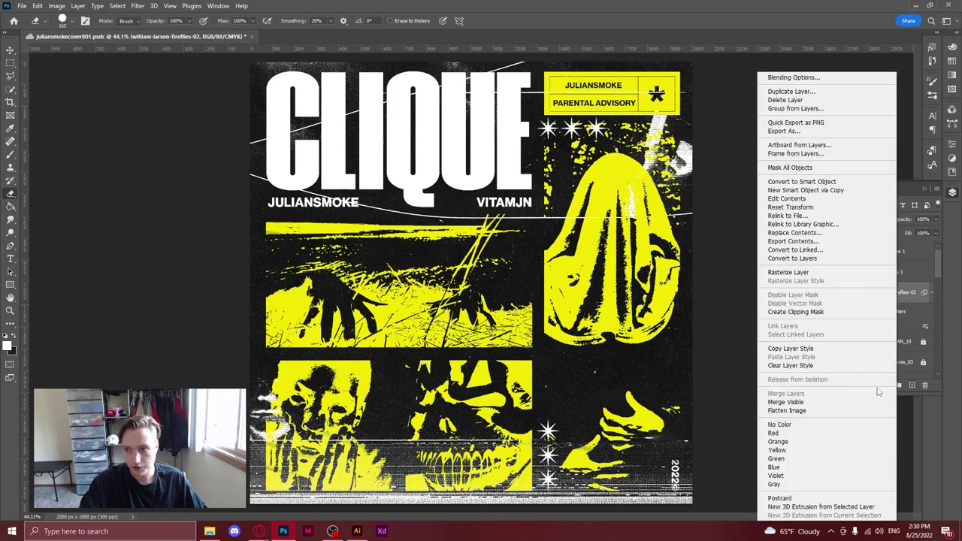
{"action": "left_click", "coordinate": [802, 272]}
{"action": "scroll", "coordinate": [587, 68], "scroll_direction": "up", "scroll_amount": 5}
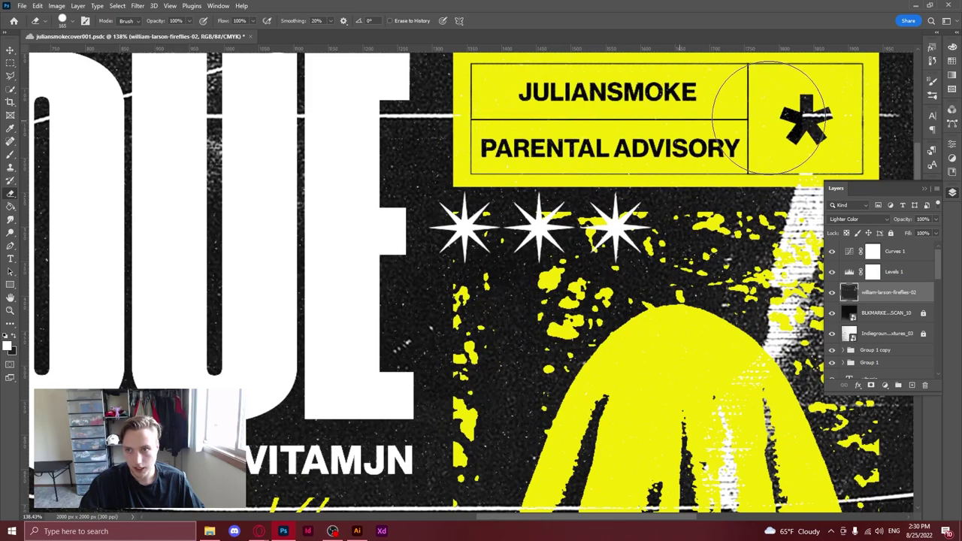
{"action": "scroll", "coordinate": [683, 154], "scroll_direction": "down", "scroll_amount": 2}
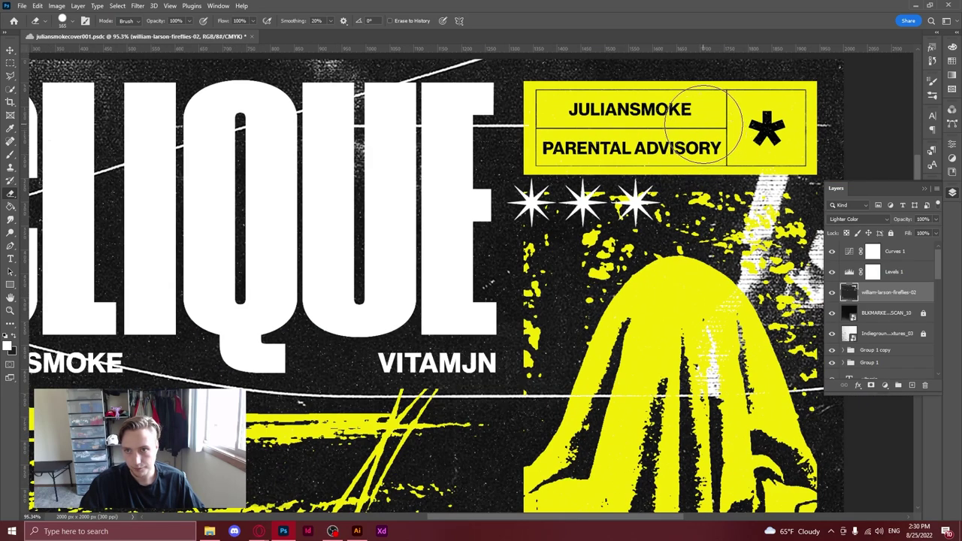
{"action": "scroll", "coordinate": [695, 180], "scroll_direction": "down", "scroll_amount": 4}
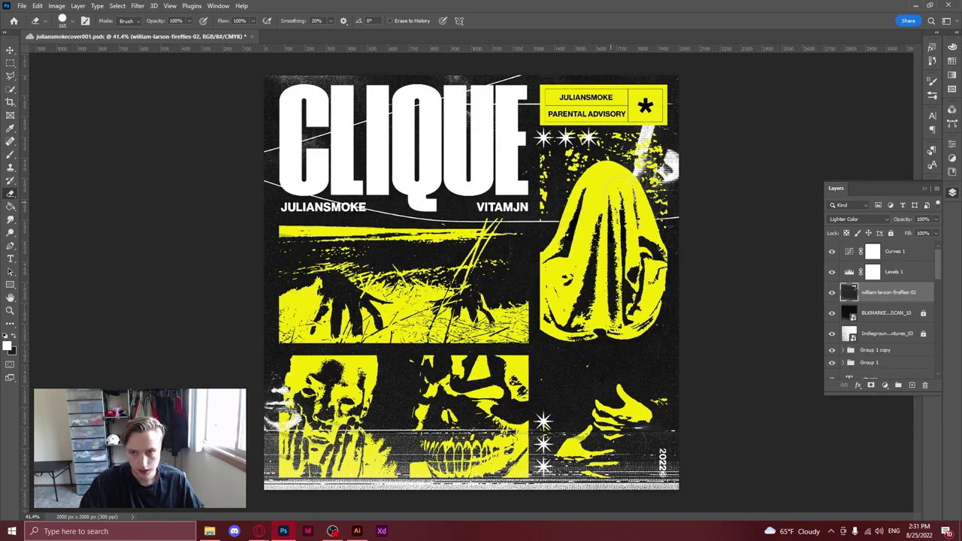
- Erase a strip along the left side of the face panel
{"action": "scroll", "coordinate": [623, 231], "scroll_direction": "down", "scroll_amount": 5}
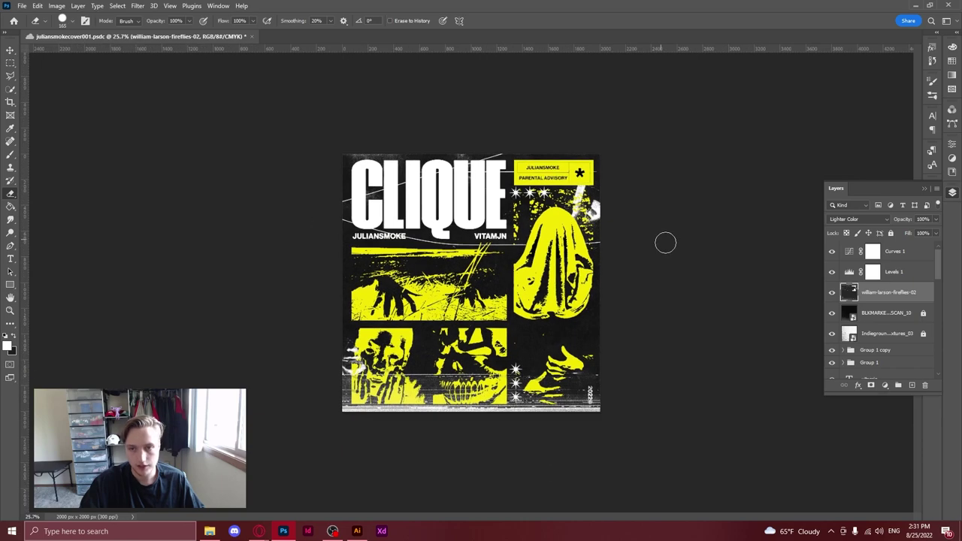
{"action": "scroll", "coordinate": [615, 333], "scroll_direction": "up", "scroll_amount": 3}
{"action": "scroll", "coordinate": [565, 386], "scroll_direction": "up", "scroll_amount": 3}
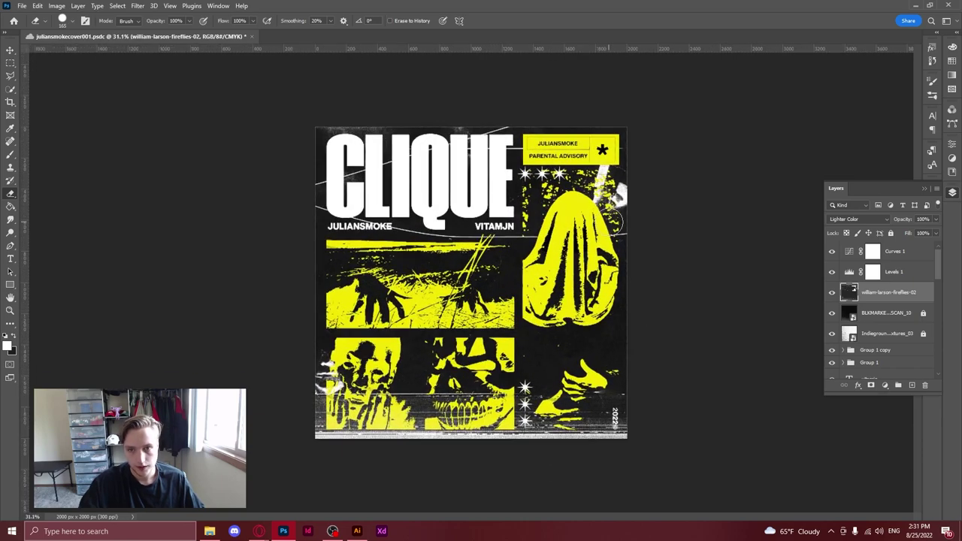
{"action": "scroll", "coordinate": [586, 354], "scroll_direction": "down", "scroll_amount": 1}
{"action": "scroll", "coordinate": [471, 282], "scroll_direction": "up", "scroll_amount": 1}
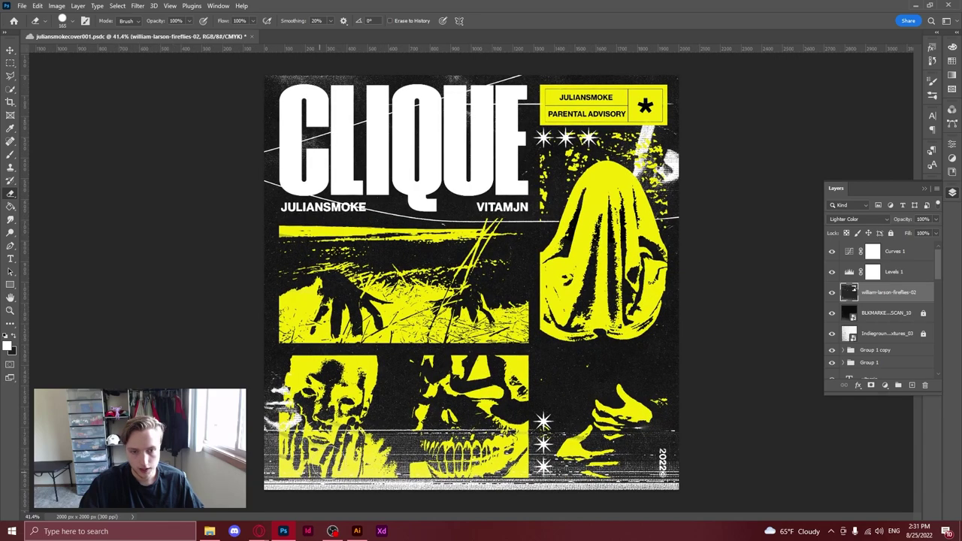
{"action": "scroll", "coordinate": [367, 399], "scroll_direction": "up", "scroll_amount": 3}
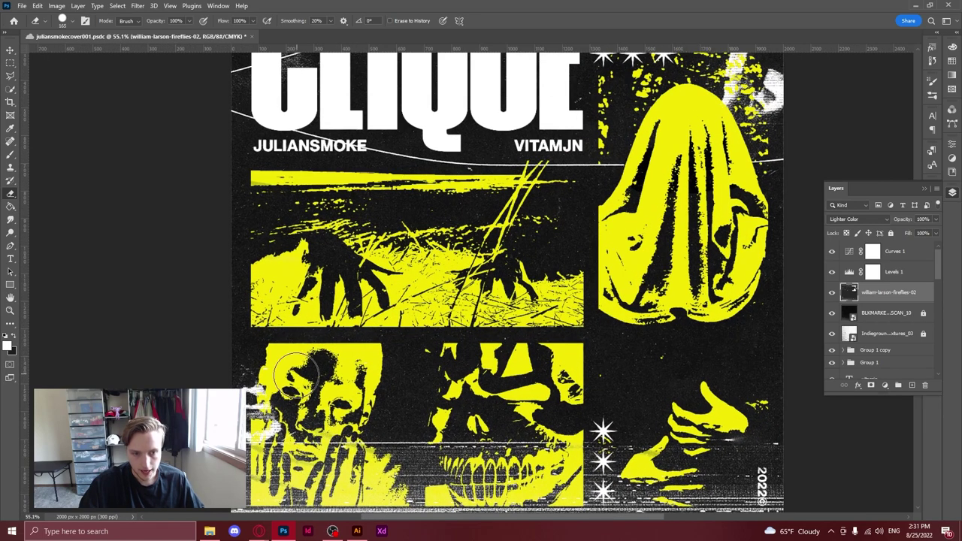
{"action": "mouse_move", "coordinate": [280, 386]}
{"action": "left_mouse_down"}
{"action": "mouse_move", "coordinate": [281, 385]}
{"action": "mouse_move", "coordinate": [272, 476]}
{"action": "mouse_move", "coordinate": [354, 459]}
{"action": "mouse_move", "coordinate": [375, 495]}
{"action": "mouse_move", "coordinate": [267, 481]}
{"action": "left_mouse_up"}
- Erase small patches around the skull's teeth and jaw
{"action": "scroll", "coordinate": [361, 443], "scroll_direction": "down", "scroll_amount": 3}
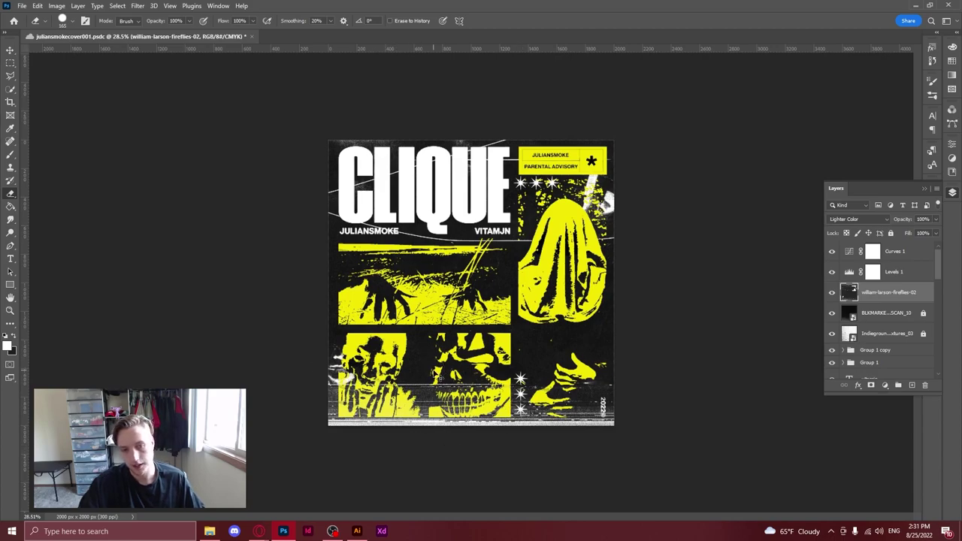
{"action": "scroll", "coordinate": [433, 366], "scroll_direction": "down", "scroll_amount": 2}
{"action": "scroll", "coordinate": [433, 366], "scroll_direction": "up", "scroll_amount": 4}
{"action": "scroll", "coordinate": [444, 391], "scroll_direction": "up", "scroll_amount": 1}
{"action": "mouse_move", "coordinate": [433, 428]}
{"action": "left_mouse_down"}
{"action": "mouse_move", "coordinate": [475, 421]}
{"action": "mouse_move", "coordinate": [455, 400]}
{"action": "left_mouse_up"}
{"action": "mouse_move", "coordinate": [517, 387]}
{"action": "left_mouse_down"}
{"action": "mouse_move", "coordinate": [498, 403]}
{"action": "mouse_move", "coordinate": [515, 439]}
{"action": "mouse_move", "coordinate": [459, 420]}
{"action": "mouse_move", "coordinate": [477, 432]}
{"action": "mouse_move", "coordinate": [527, 430]}
{"action": "mouse_move", "coordinate": [517, 395]}
{"action": "mouse_move", "coordinate": [527, 341]}
{"action": "left_mouse_up"}
{"action": "scroll", "coordinate": [529, 342], "scroll_direction": "down", "scroll_amount": 6}
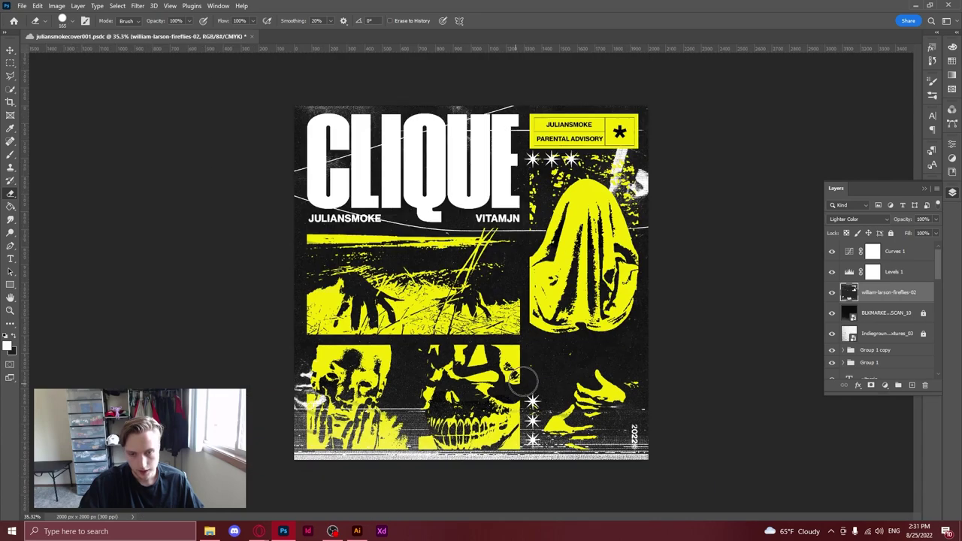
{"action": "scroll", "coordinate": [463, 451], "scroll_direction": "up", "scroll_amount": 2}
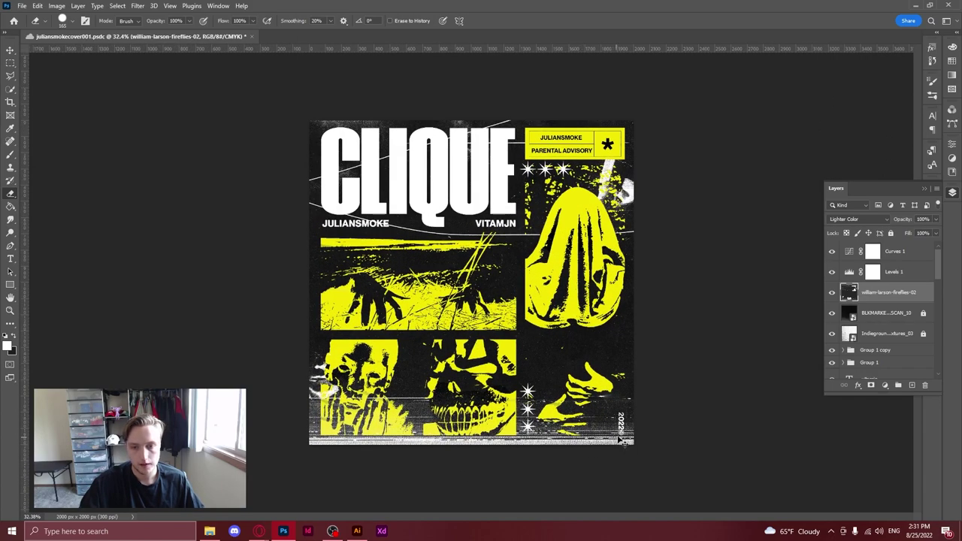
- Undo the last eraser stroke on the skull
{"action": "key", "text": "ctrl+z"}
{"action": "scroll", "coordinate": [526, 363], "scroll_direction": "down", "scroll_amount": 3}
{"action": "scroll", "coordinate": [527, 363], "scroll_direction": "up", "scroll_amount": 4}
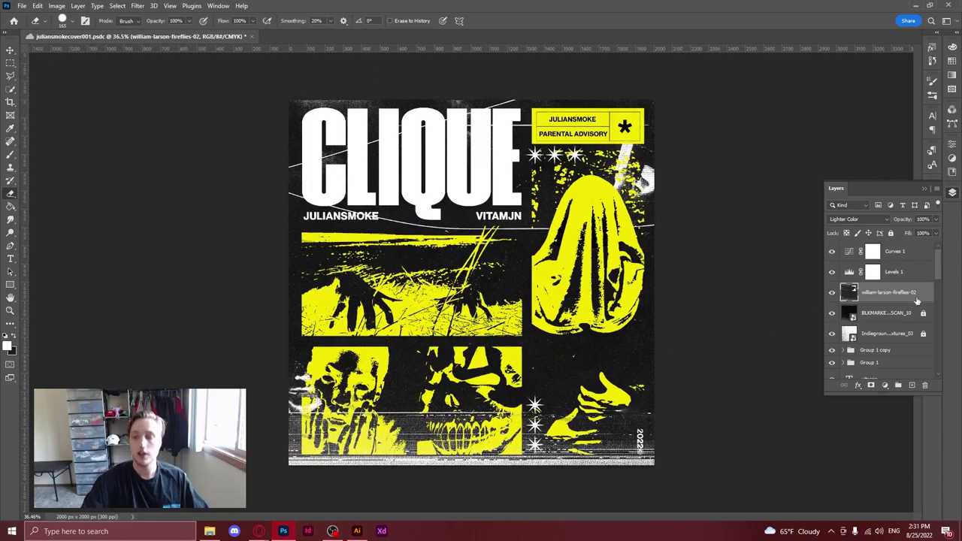
- Select layers from Curves 1 down to Layer 0 and stamp them into merged Layer 8
{"action": "left_click", "coordinate": [904, 249]}
{"action": "scroll", "coordinate": [906, 265], "scroll_direction": "down", "scroll_amount": 5}
{"action": "scroll", "coordinate": [877, 361], "scroll_direction": "down", "scroll_amount": 5}
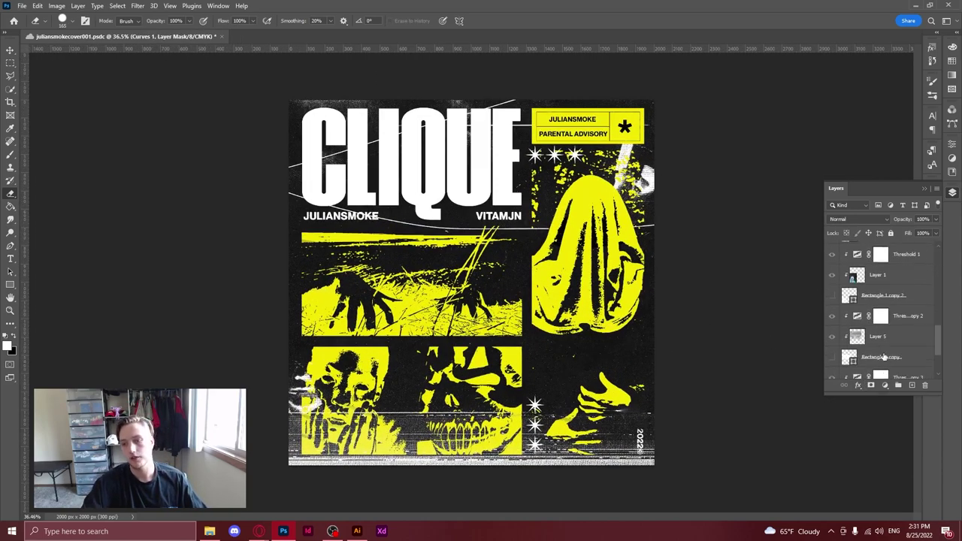
{"action": "left_click", "coordinate": [881, 368], "text": "shift"}
{"action": "key", "text": "ctrl+shift+alt+e"}
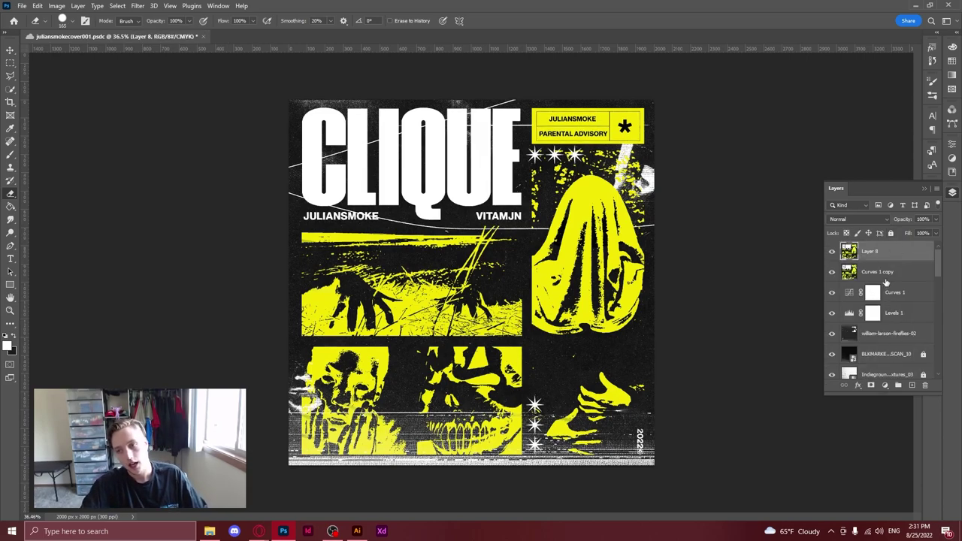
{"action": "left_click", "coordinate": [885, 278]}
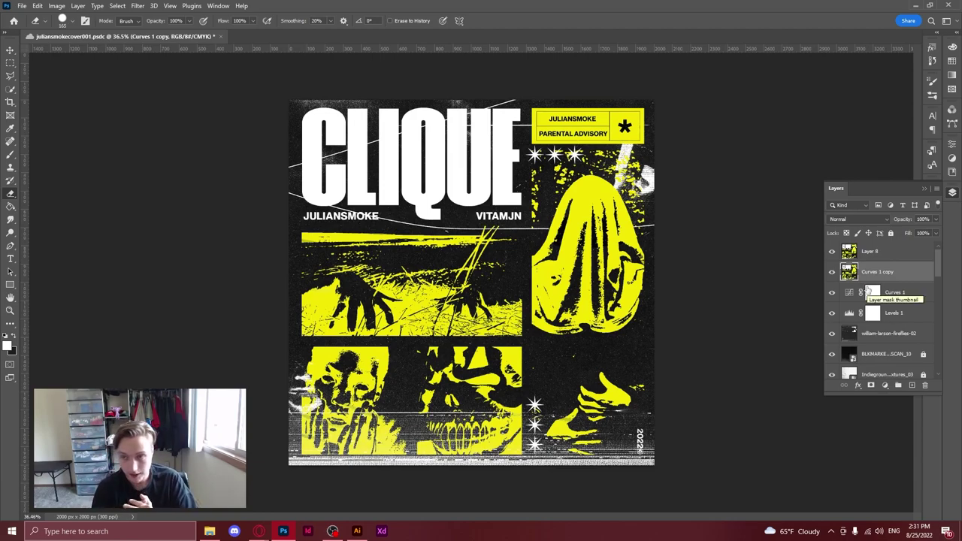
- Try shifting Layer 8 about 831 px right, cancel the transform, and hide Layer 8
{"action": "left_click", "coordinate": [864, 257]}
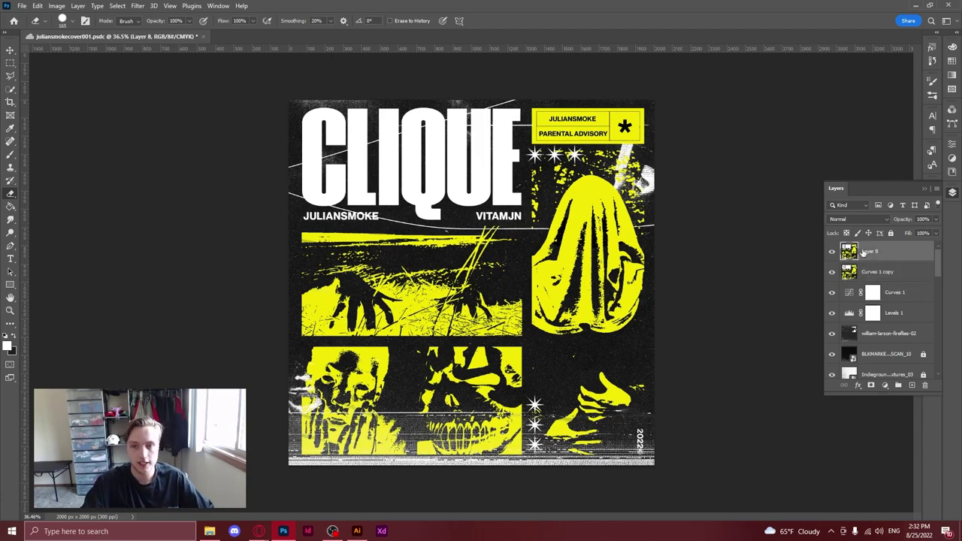
{"action": "key", "text": "ctrl+a"}
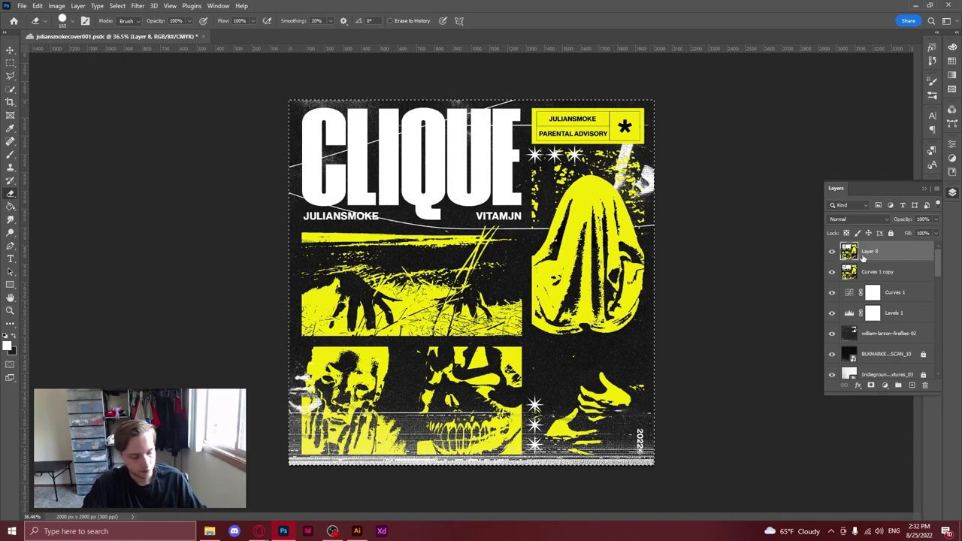
{"action": "key", "text": "ctrl+t"}
{"action": "left_click_drag", "start_coordinate": [474, 192], "coordinate": [572, 198]}
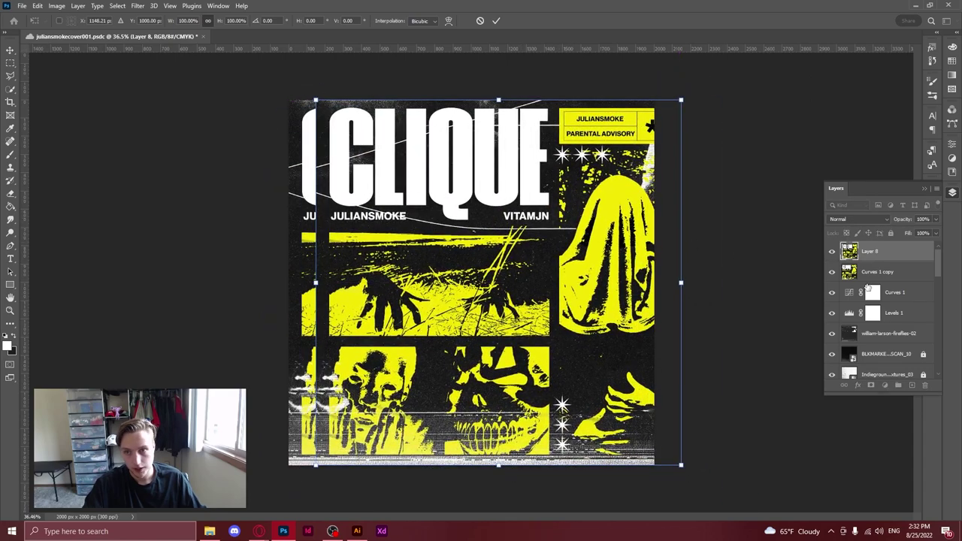
{"action": "key", "text": "Escape"}
{"action": "left_click", "coordinate": [831, 251]}
- Move Curves 1 copy down and left with Free Transform, then undo the move
{"action": "left_click", "coordinate": [857, 272]}
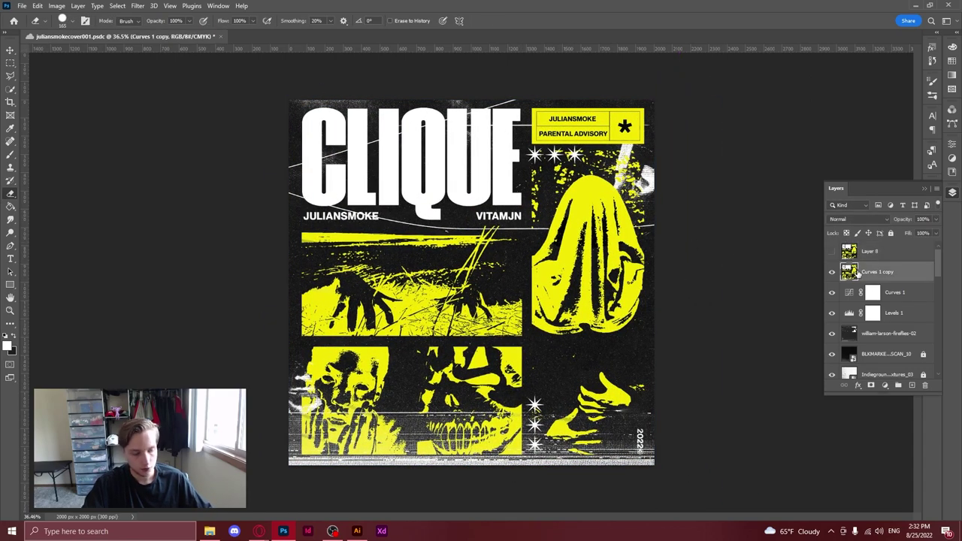
{"action": "key", "text": "ctrl+t"}
{"action": "left_click_drag", "start_coordinate": [418, 191], "coordinate": [481, 239]}
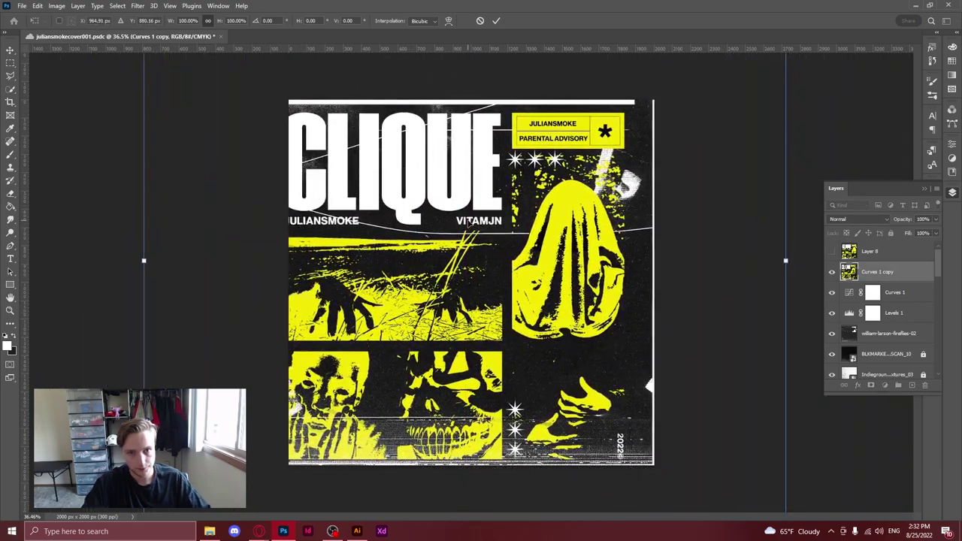
{"action": "key", "text": "Return"}
{"action": "key", "text": "e"}
{"action": "key", "text": "ctrl+z"}
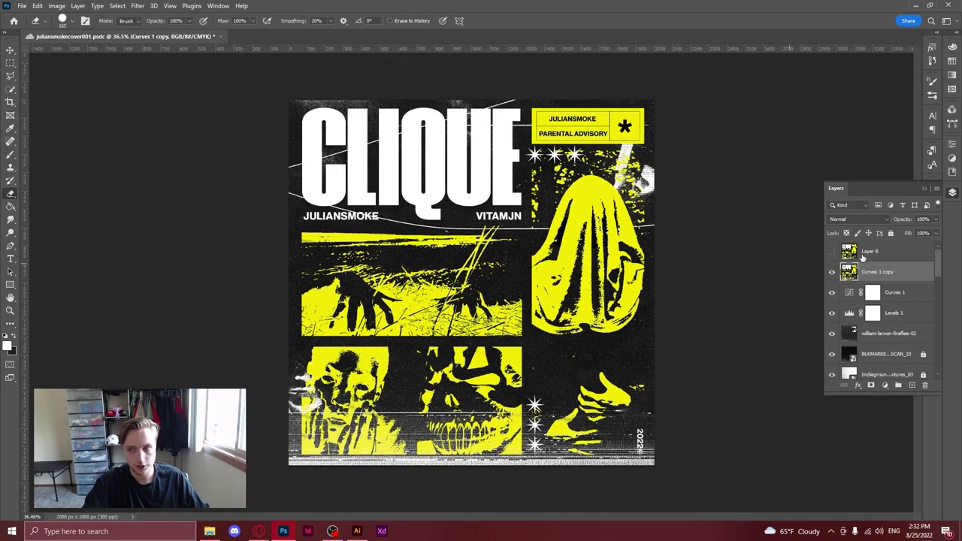
- Delete the hidden Layer 8 and paste a merged copy of the visible artwork as new Layer 8
{"action": "left_click", "coordinate": [887, 252]}
{"action": "key", "text": "Delete"}
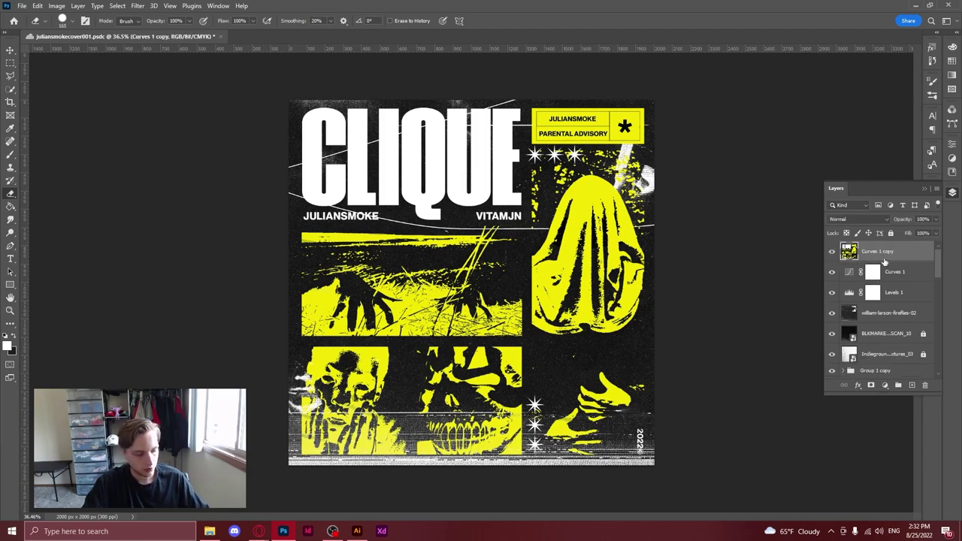
{"action": "key", "text": "ctrl+a"}
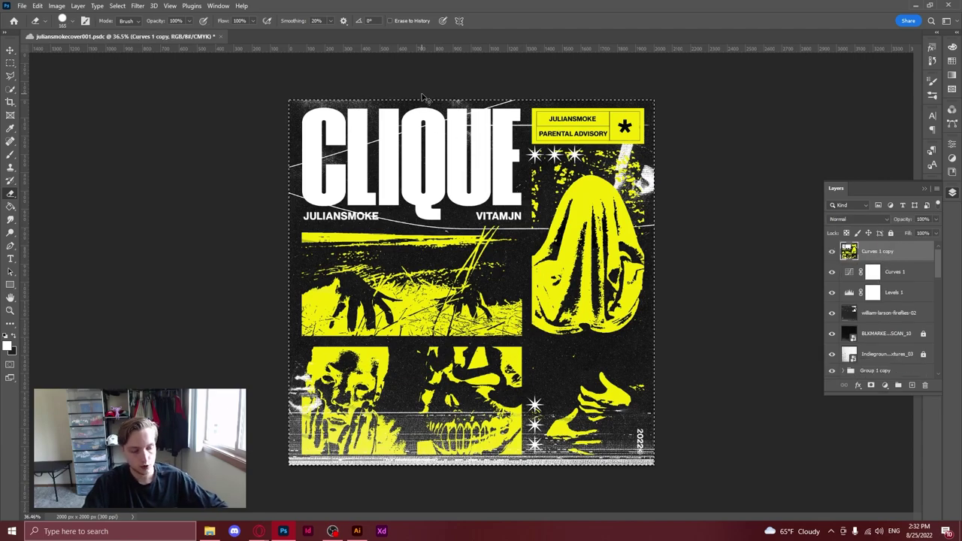
{"action": "key", "text": "ctrl+shift+c"}
{"action": "key", "text": "ctrl+v"}
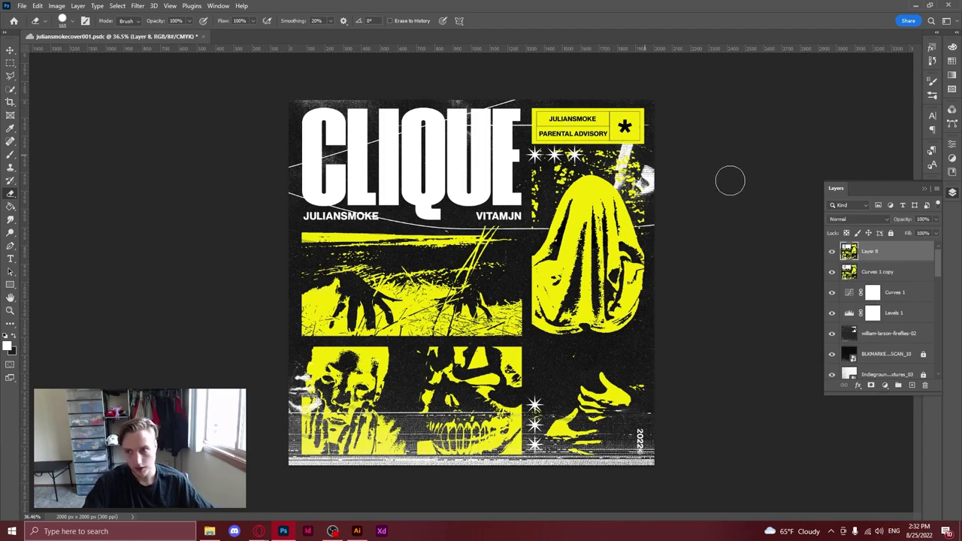
- Nudge the new Layer 8 slightly right and down, then zoom out to see the whole cover
{"action": "key", "text": "ctrl+t"}
{"action": "mouse_move", "coordinate": [438, 212]}
{"action": "left_mouse_down"}
{"action": "mouse_move", "coordinate": [453, 239]}
{"action": "mouse_move", "coordinate": [328, 235]}
{"action": "mouse_move", "coordinate": [260, 256]}
{"action": "mouse_move", "coordinate": [313, 267]}
{"action": "mouse_move", "coordinate": [439, 212]}
{"action": "left_mouse_up"}
{"action": "key", "text": "Return"}
{"action": "key", "text": "e"}
{"action": "key", "text": "ctrl+minus"}
{"action": "scroll", "coordinate": [724, 251], "scroll_direction": "up", "scroll_amount": 3}
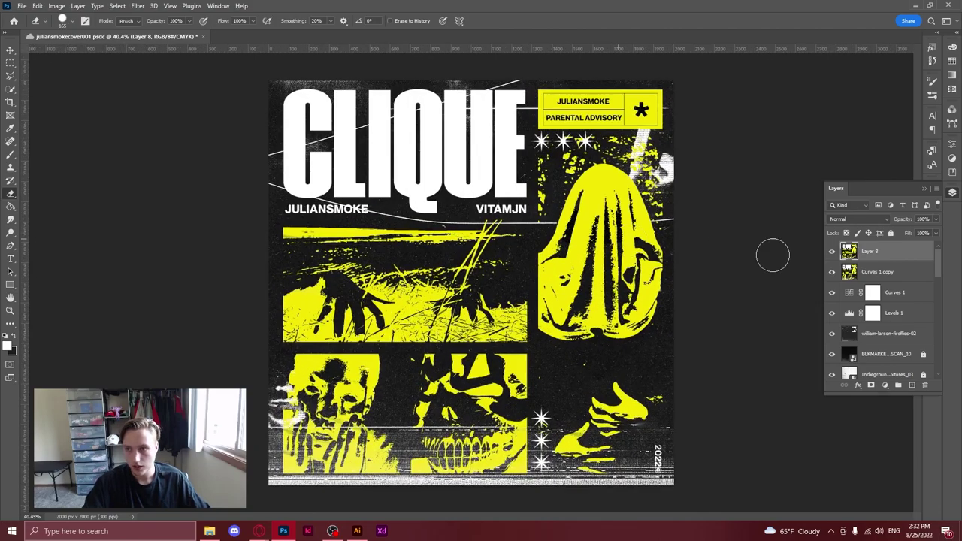
{"action": "scroll", "coordinate": [724, 250], "scroll_direction": "down", "scroll_amount": 1}
{"action": "scroll", "coordinate": [514, 241], "scroll_direction": "up", "scroll_amount": 1}
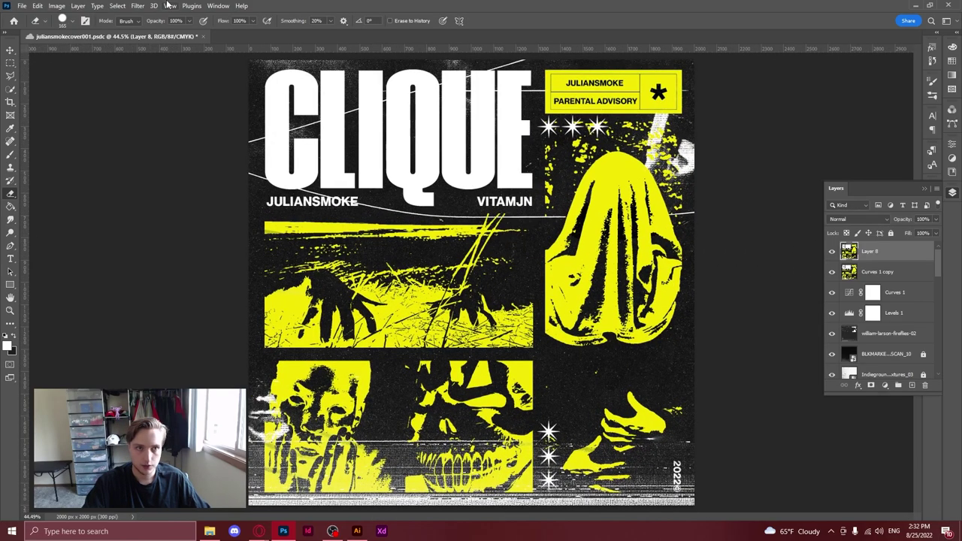
- Apply Lens Correction to Layer 8 with Custom Remove Distortion set to +4.00
{"action": "left_click", "coordinate": [137, 5]}
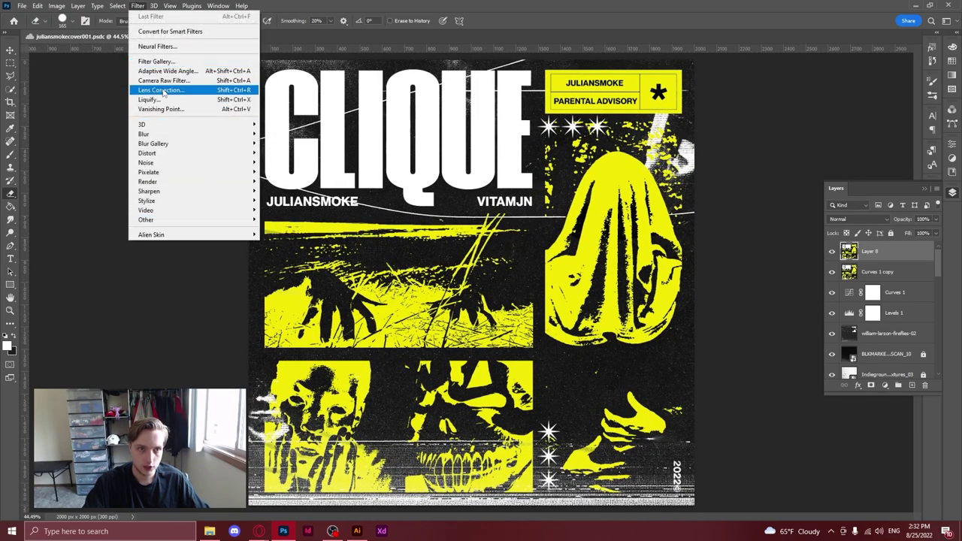
{"action": "left_click", "coordinate": [170, 91]}
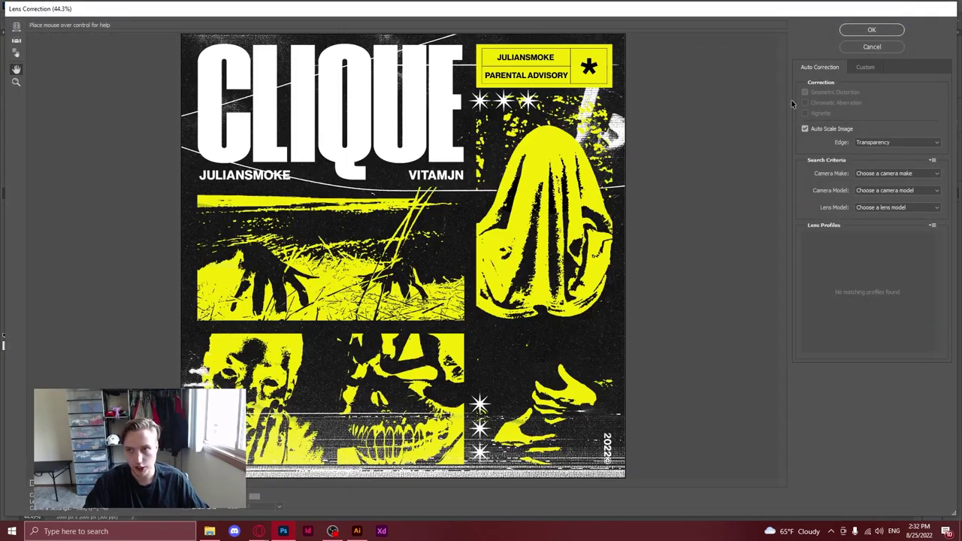
{"action": "left_click", "coordinate": [866, 67]}
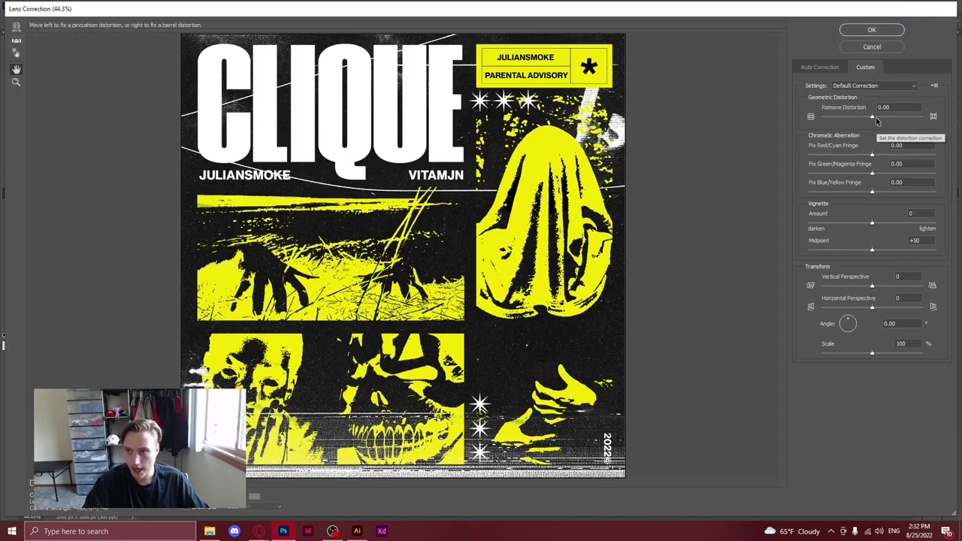
{"action": "left_click_drag", "start_coordinate": [874, 116], "coordinate": [876, 116]}
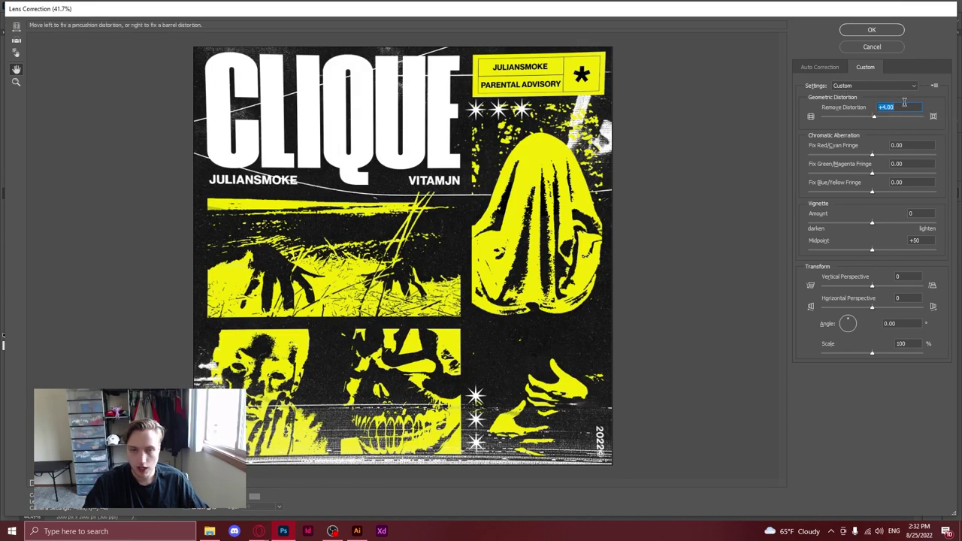
{"action": "left_click", "coordinate": [872, 29]}
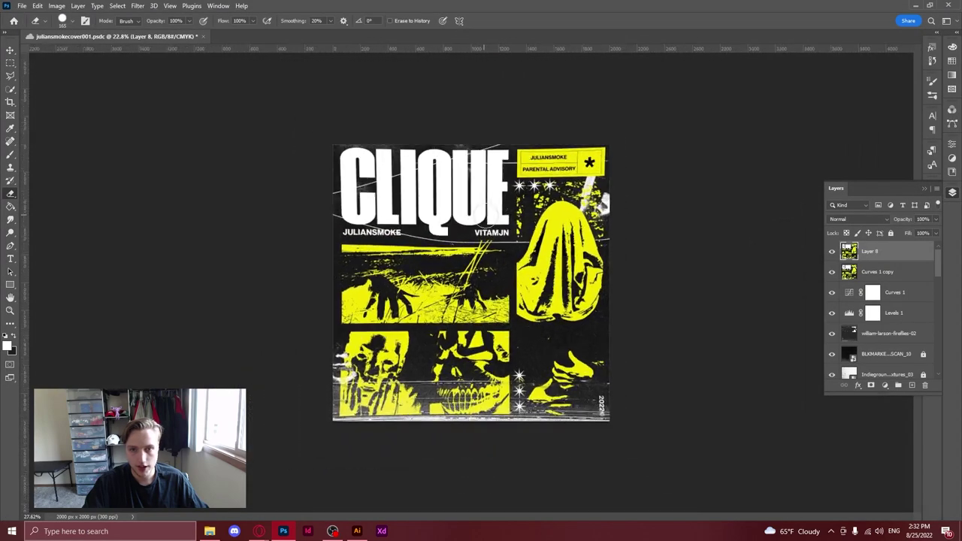
- Save the juliansmokecover001.psdc document with Ctrl+S
{"action": "scroll", "coordinate": [585, 286], "scroll_direction": "up", "scroll_amount": 3}
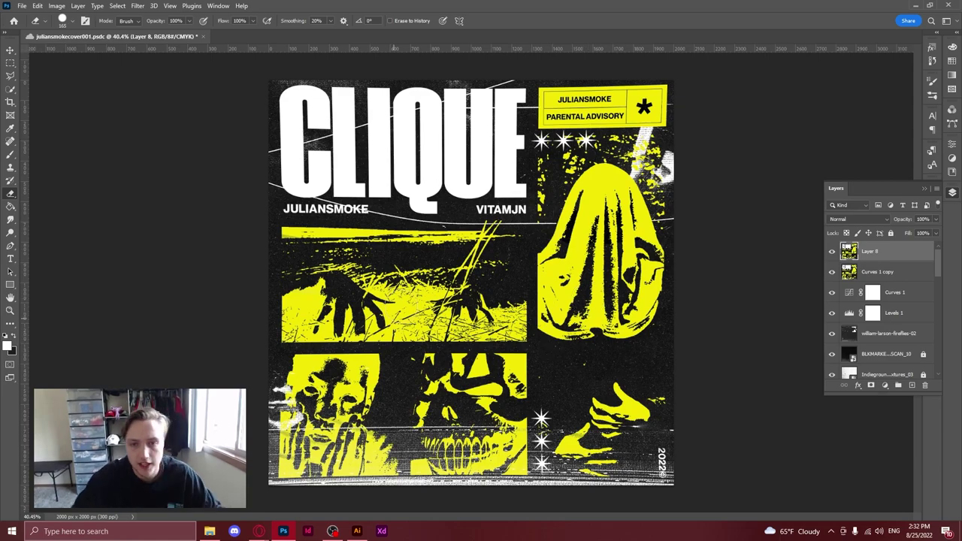
{"action": "scroll", "coordinate": [480, 254], "scroll_direction": "down", "scroll_amount": 4}
{"action": "scroll", "coordinate": [481, 402], "scroll_direction": "up", "scroll_amount": 4}
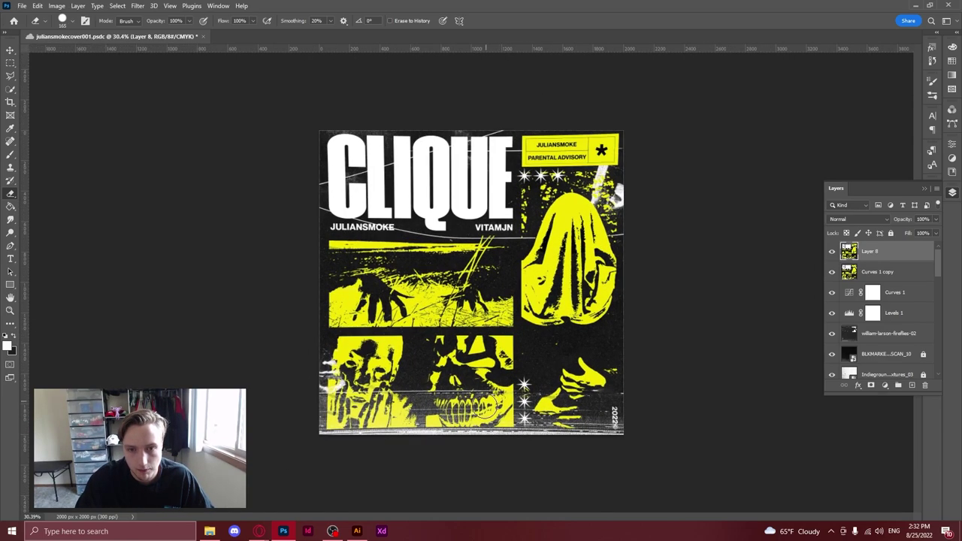
{"action": "key", "text": "ctrl+s"}
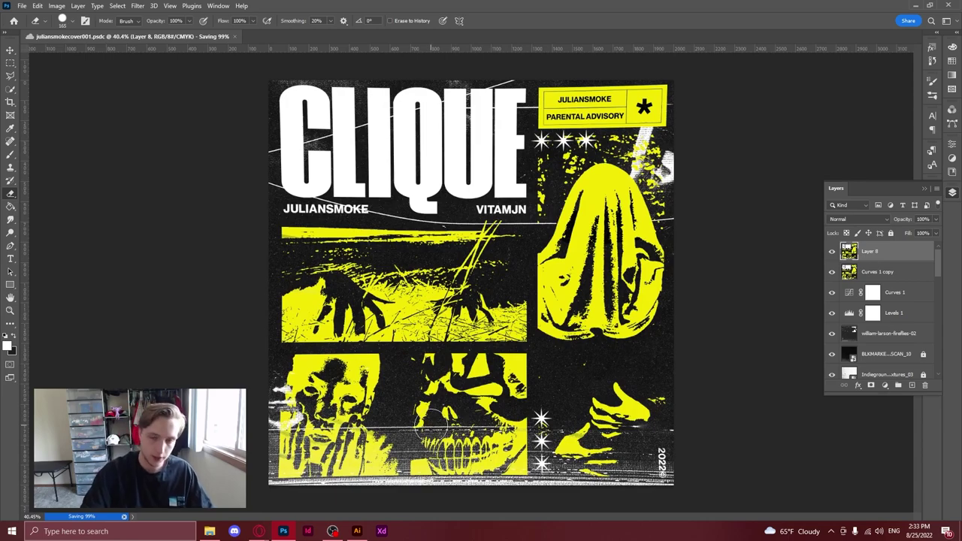